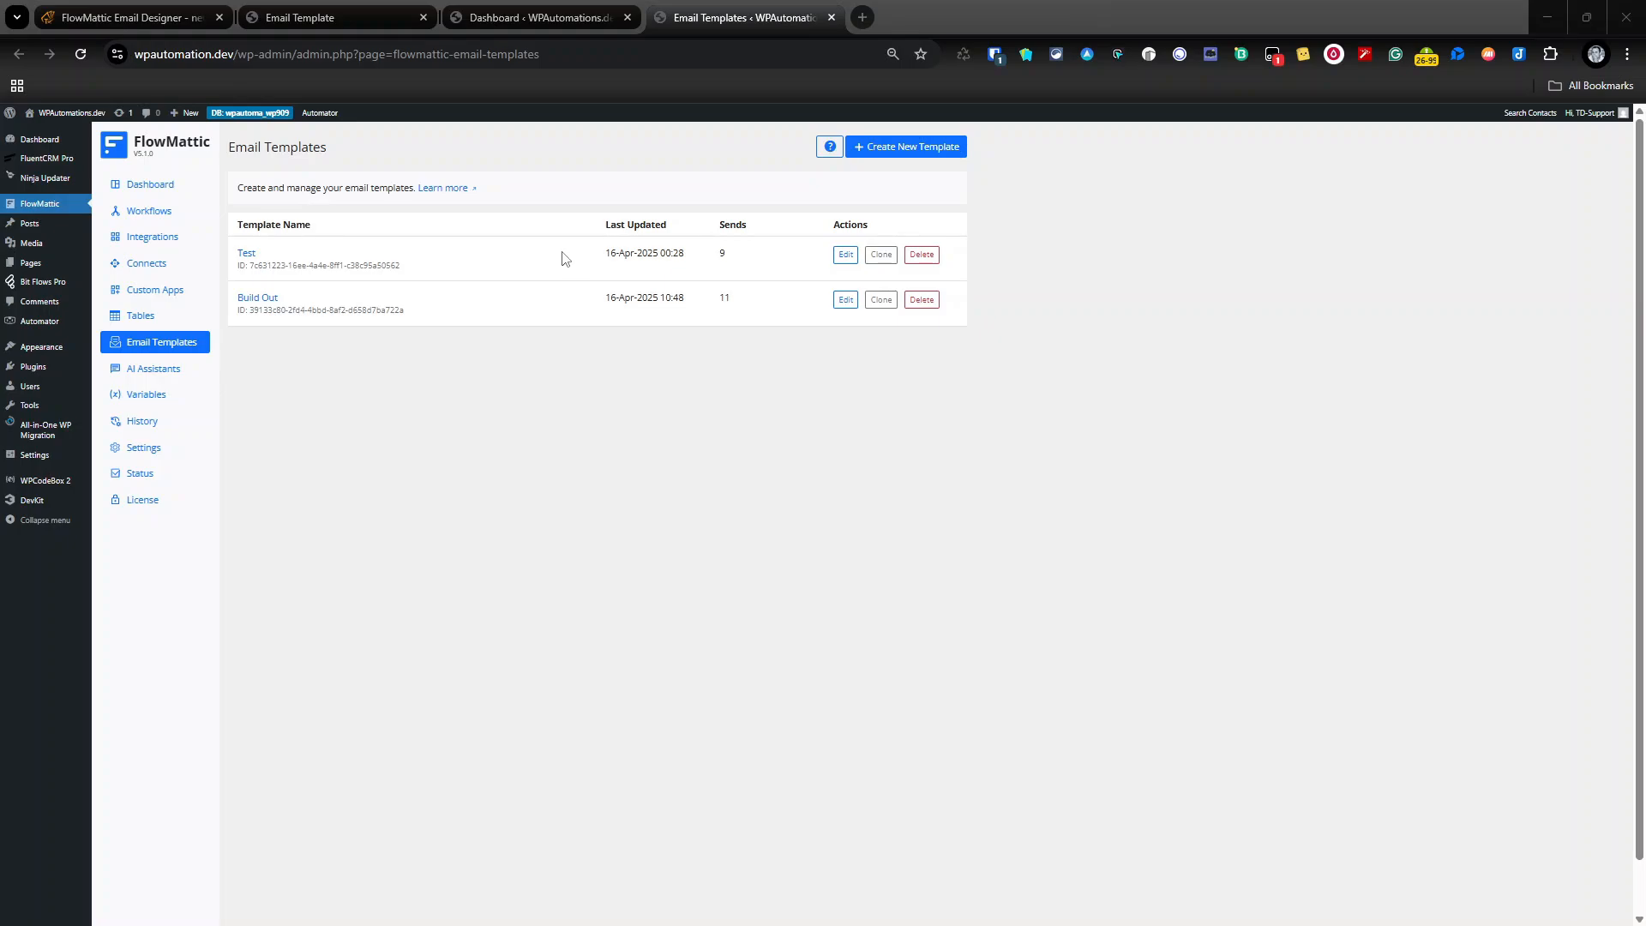
Open the apartment rental email template linked in the FlowMattic Email Designer article in a new tab and review its sections
left_click(157, 19)
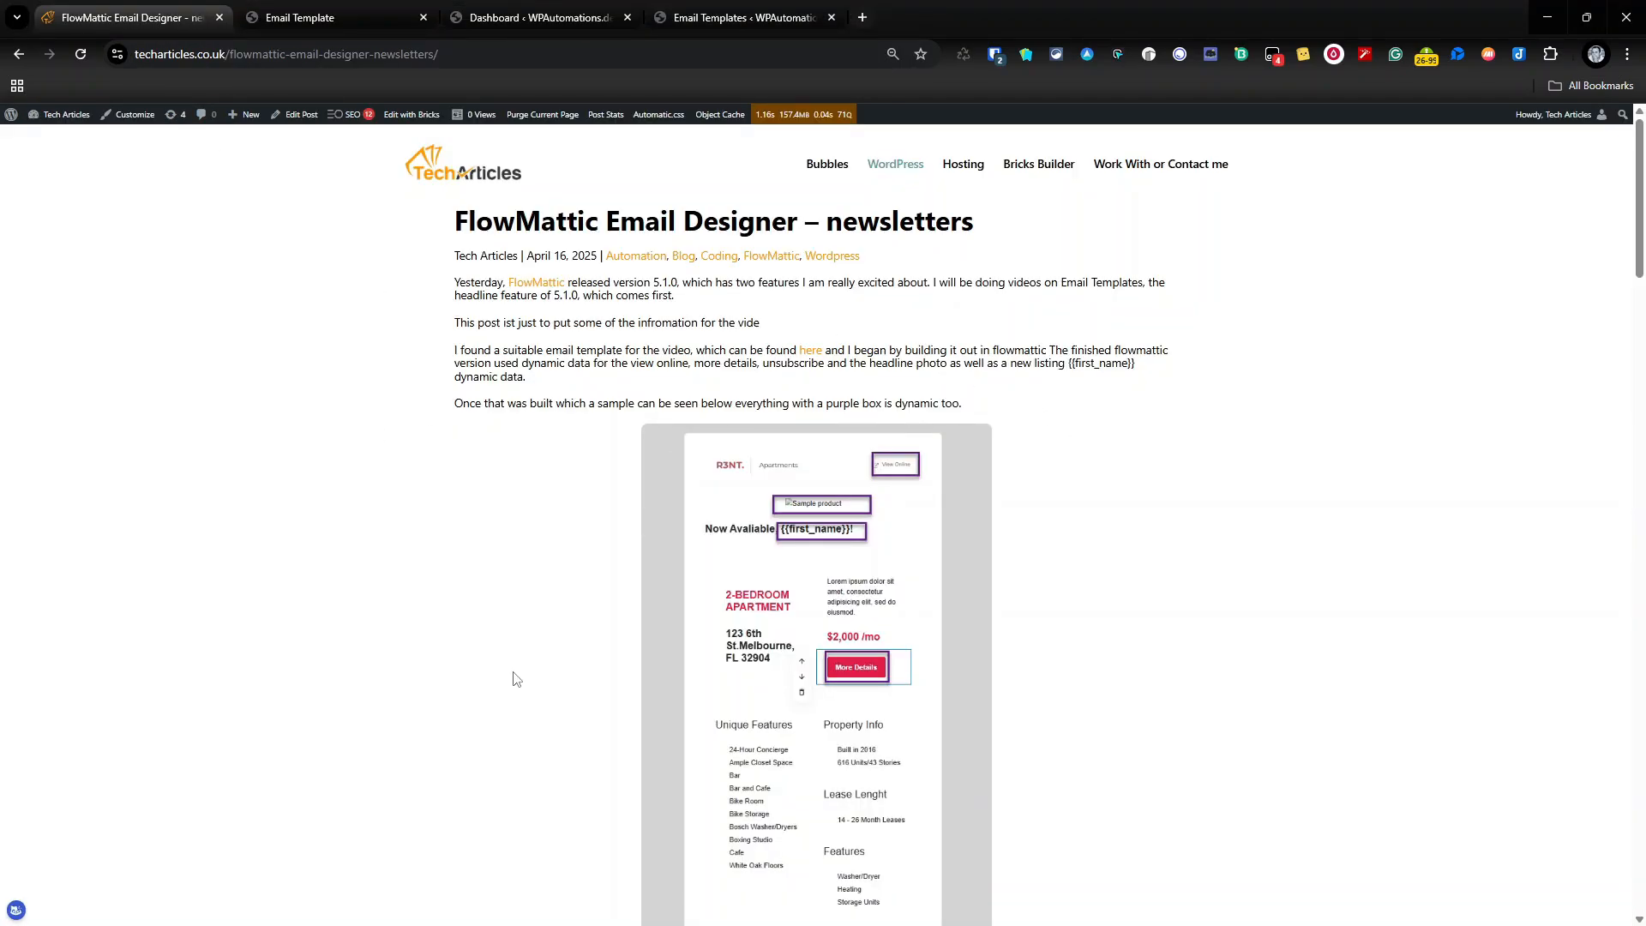
right_click(808, 350)
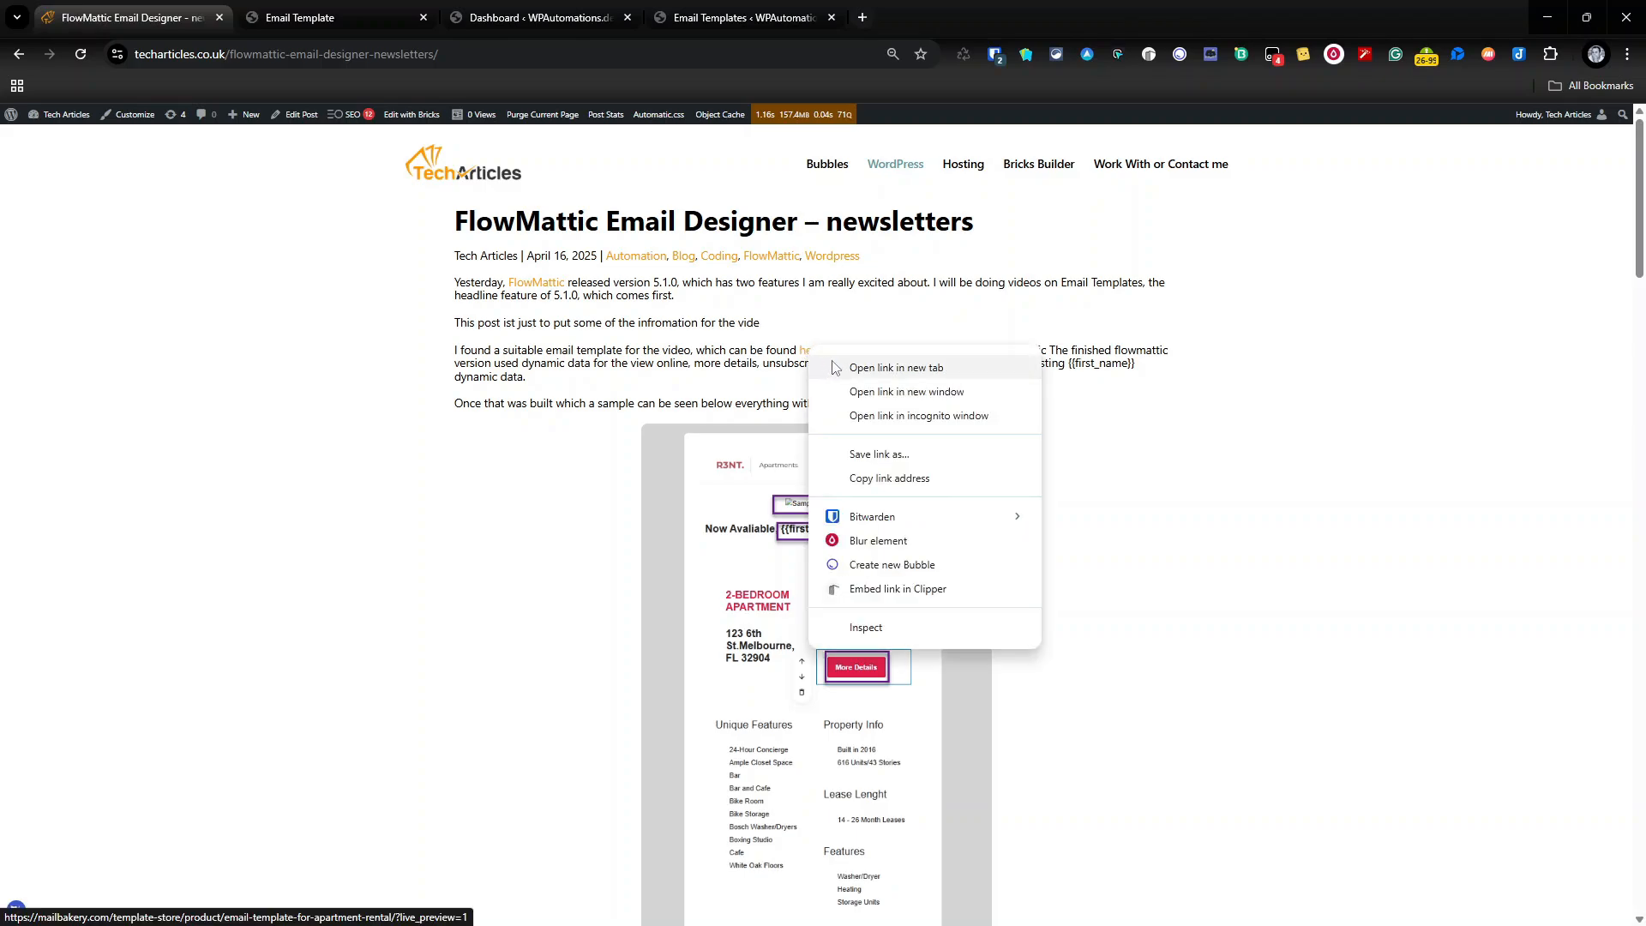
left_click(849, 364)
left_click(405, 17)
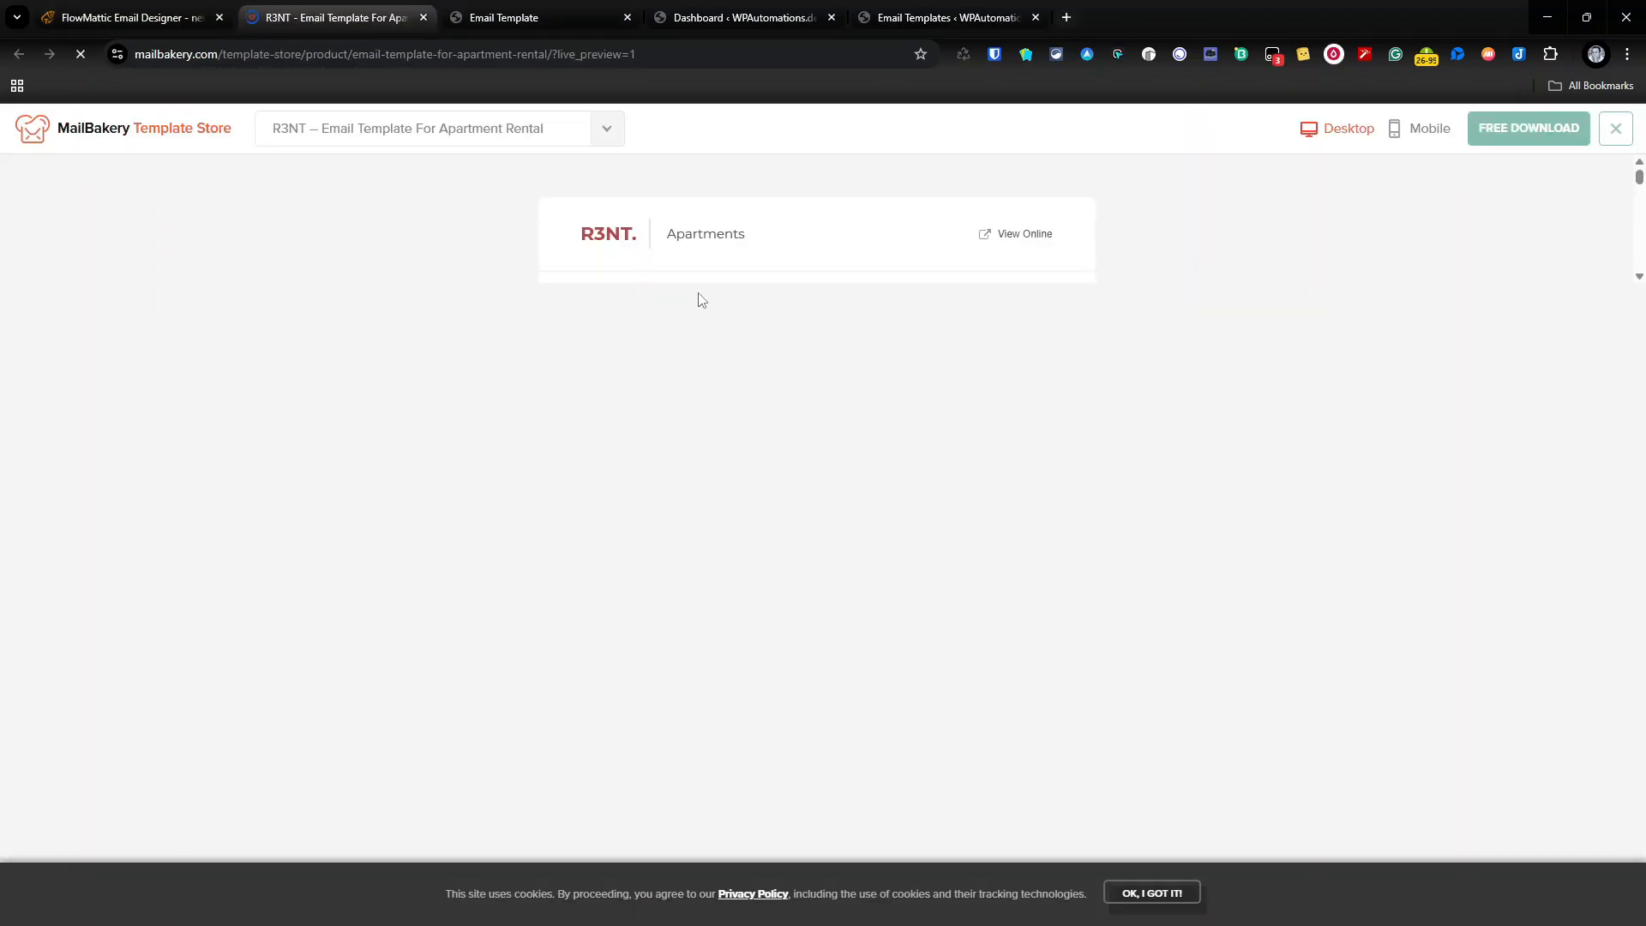
scroll(680, 301, "down", 15)
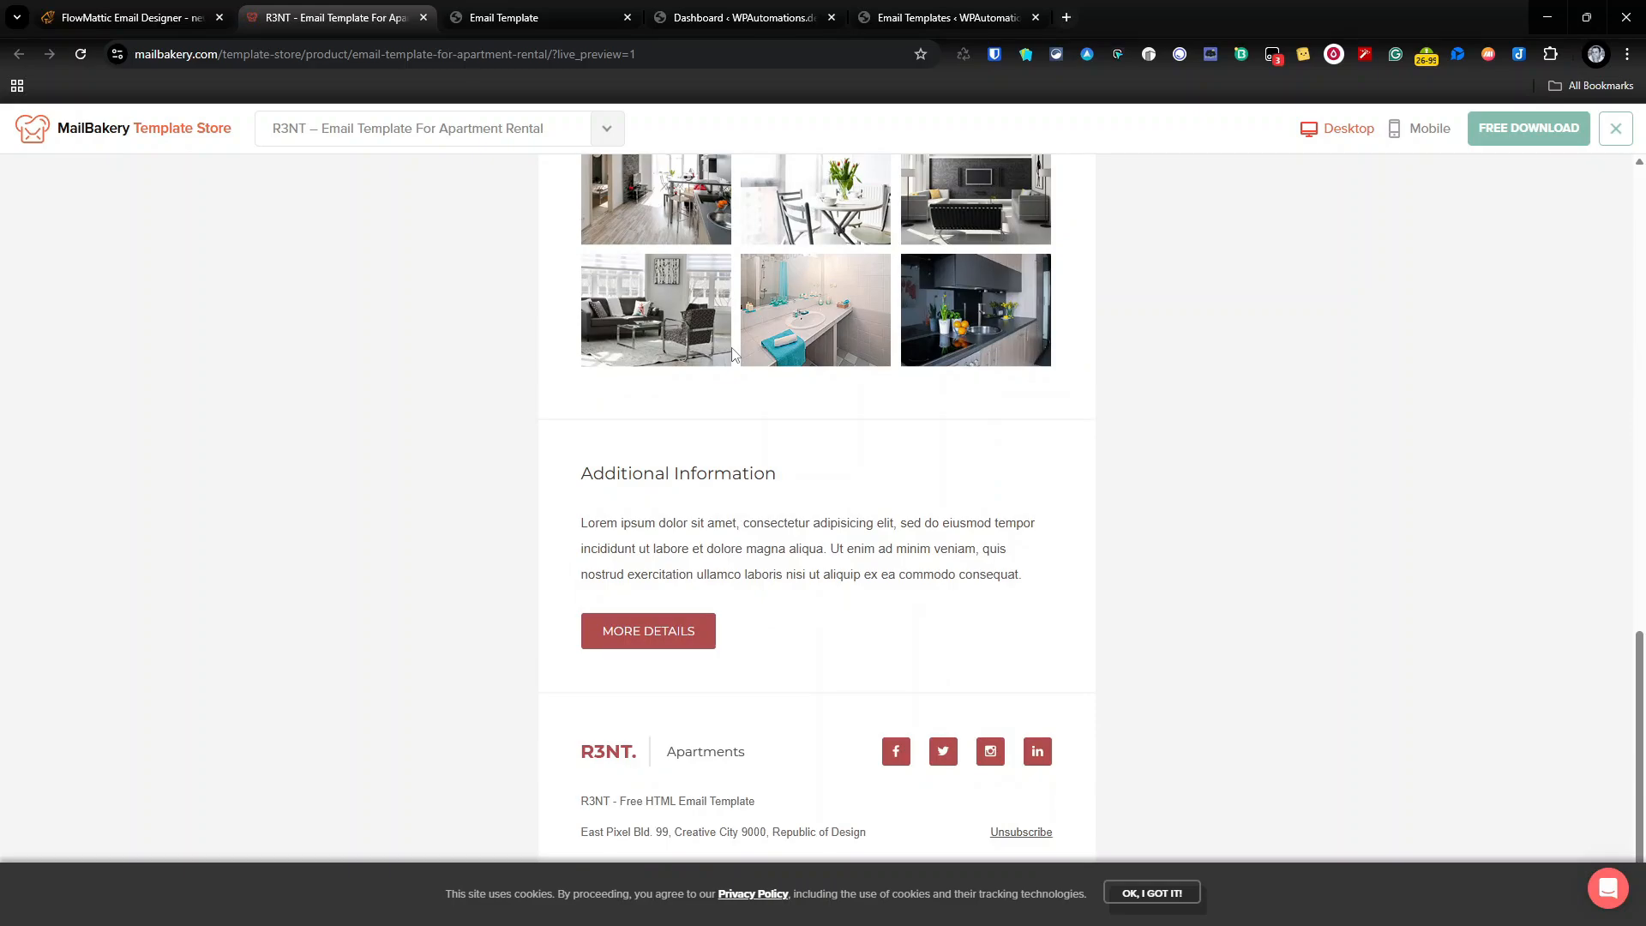
scroll(736, 353, "up", 10)
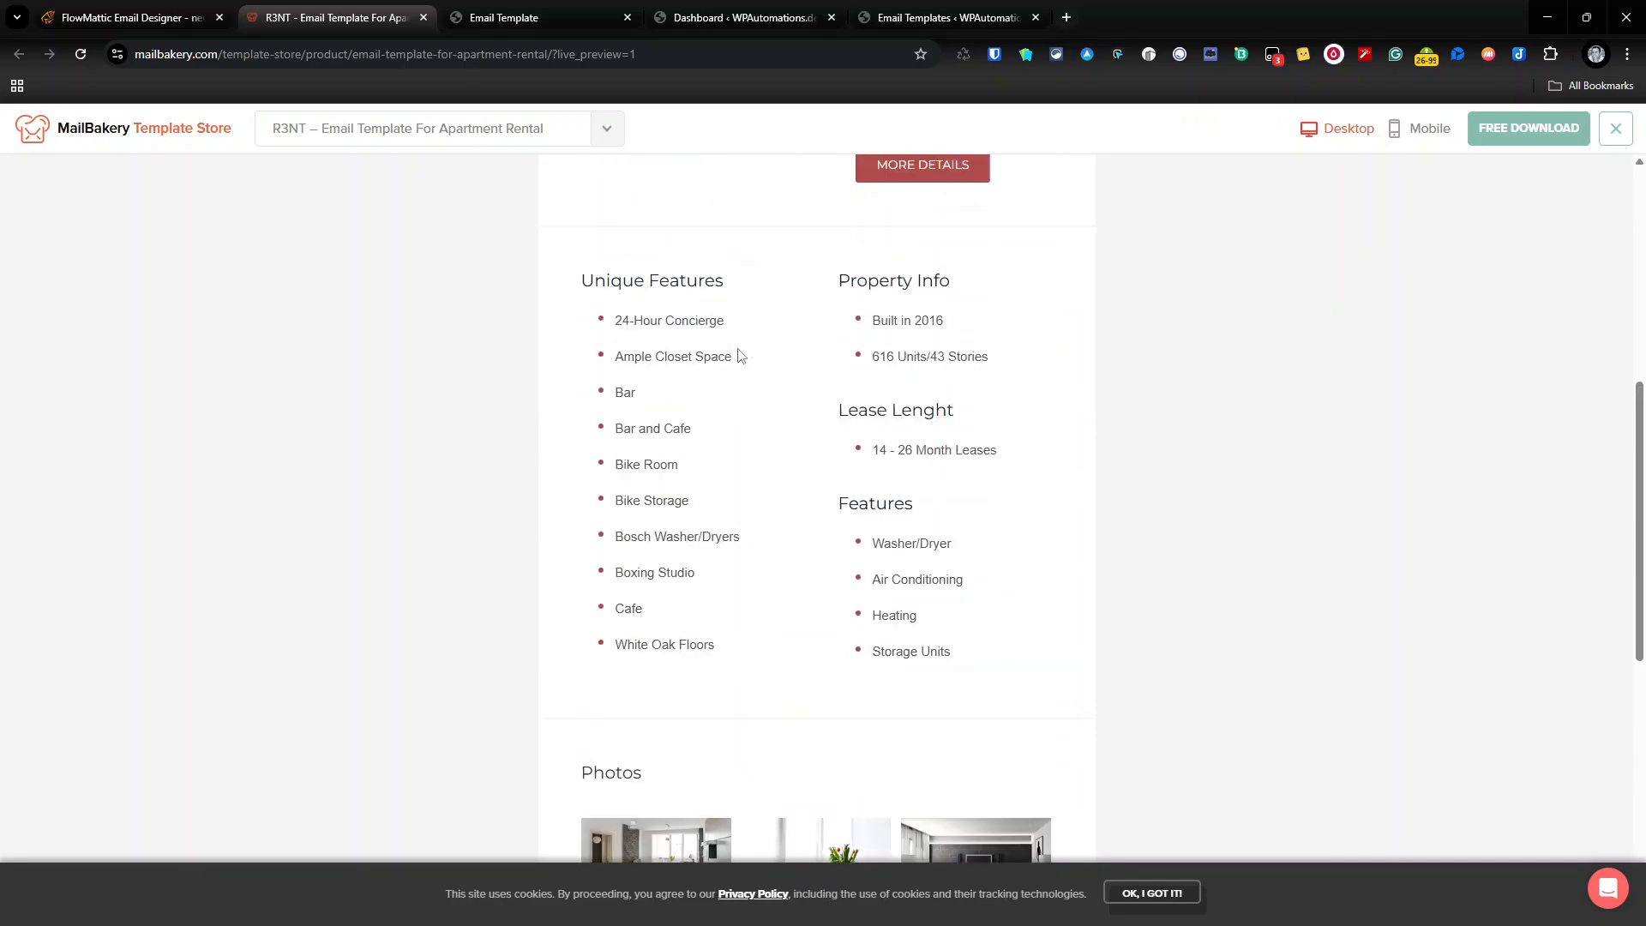
scroll(739, 355, "up", 3)
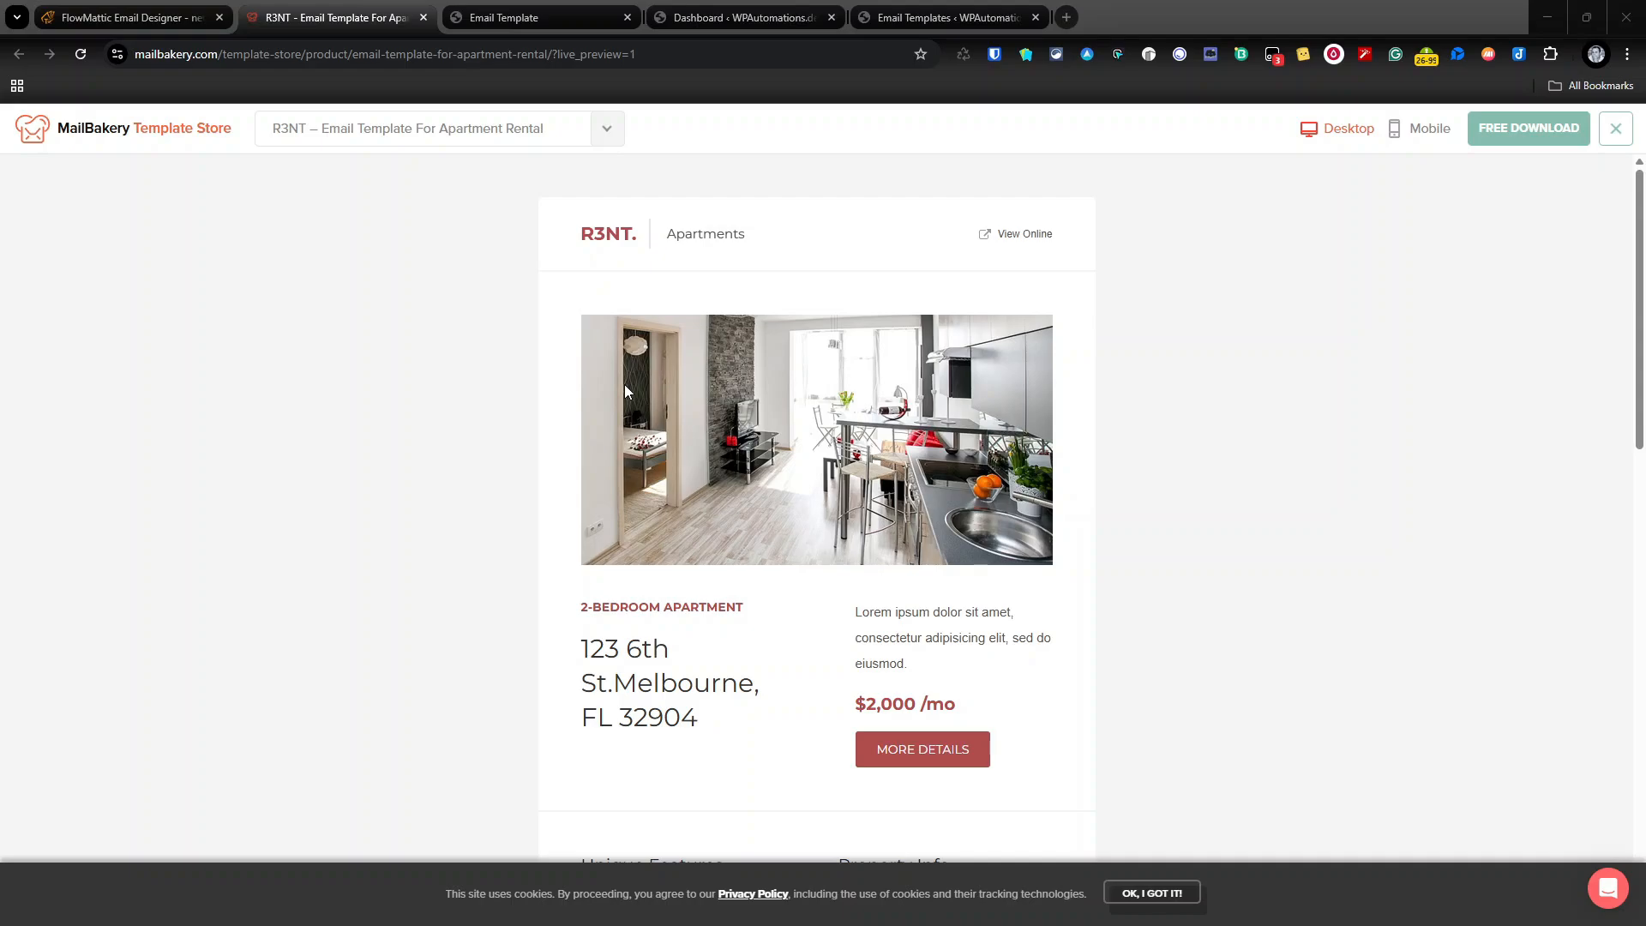
scroll(926, 487, "down", 12)
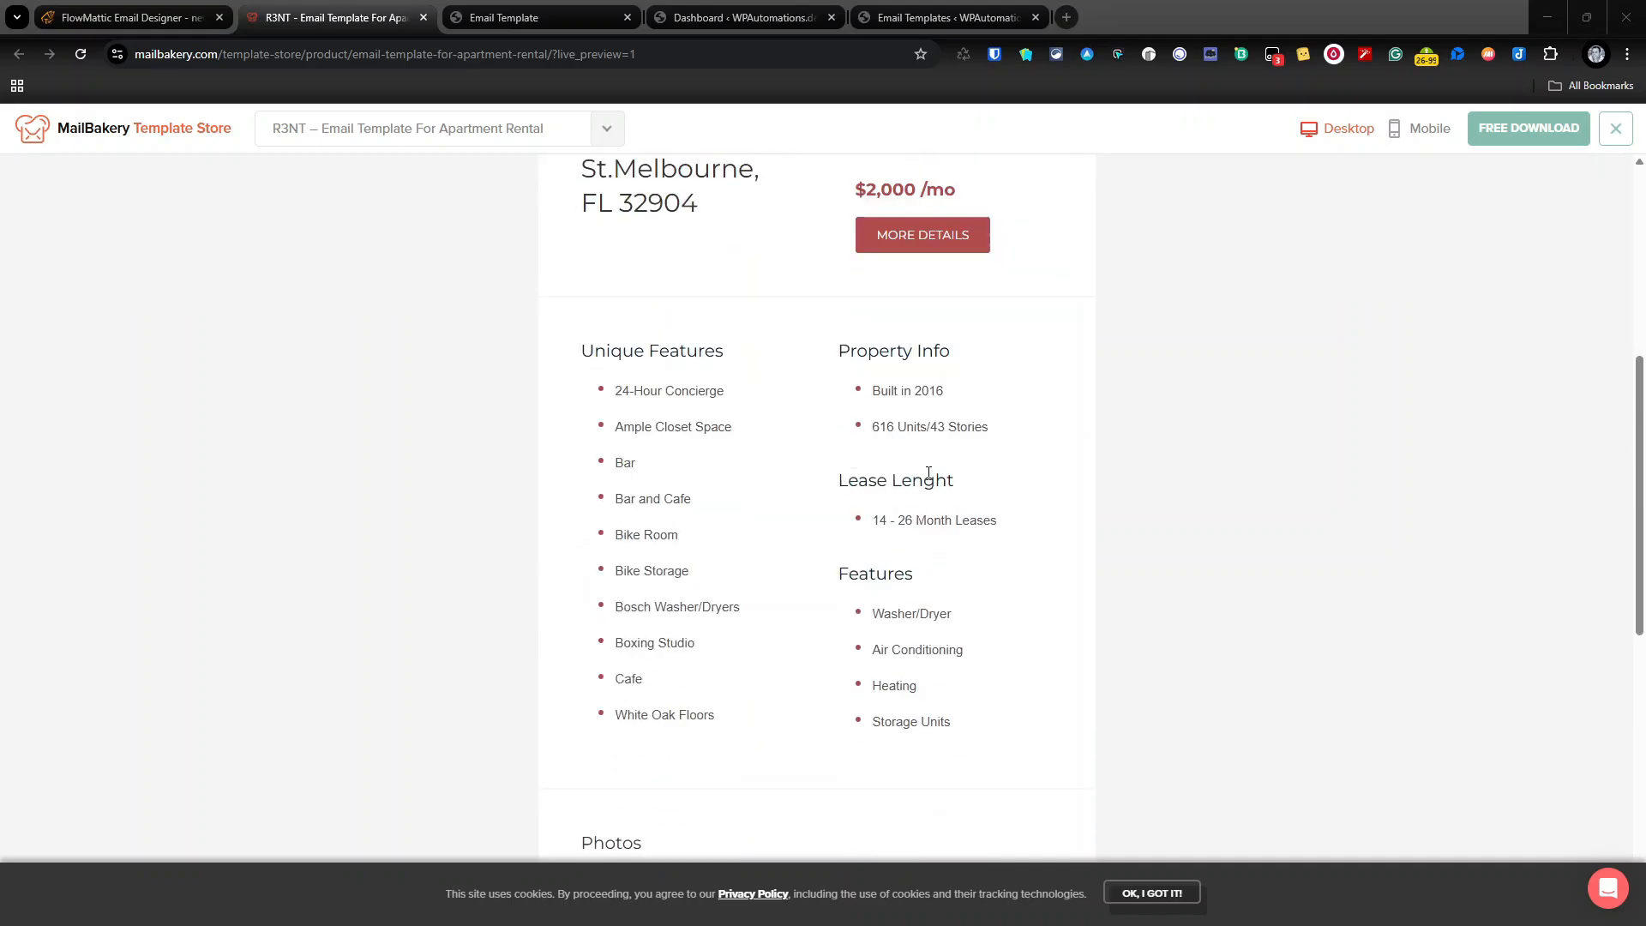
scroll(926, 487, "down", 3)
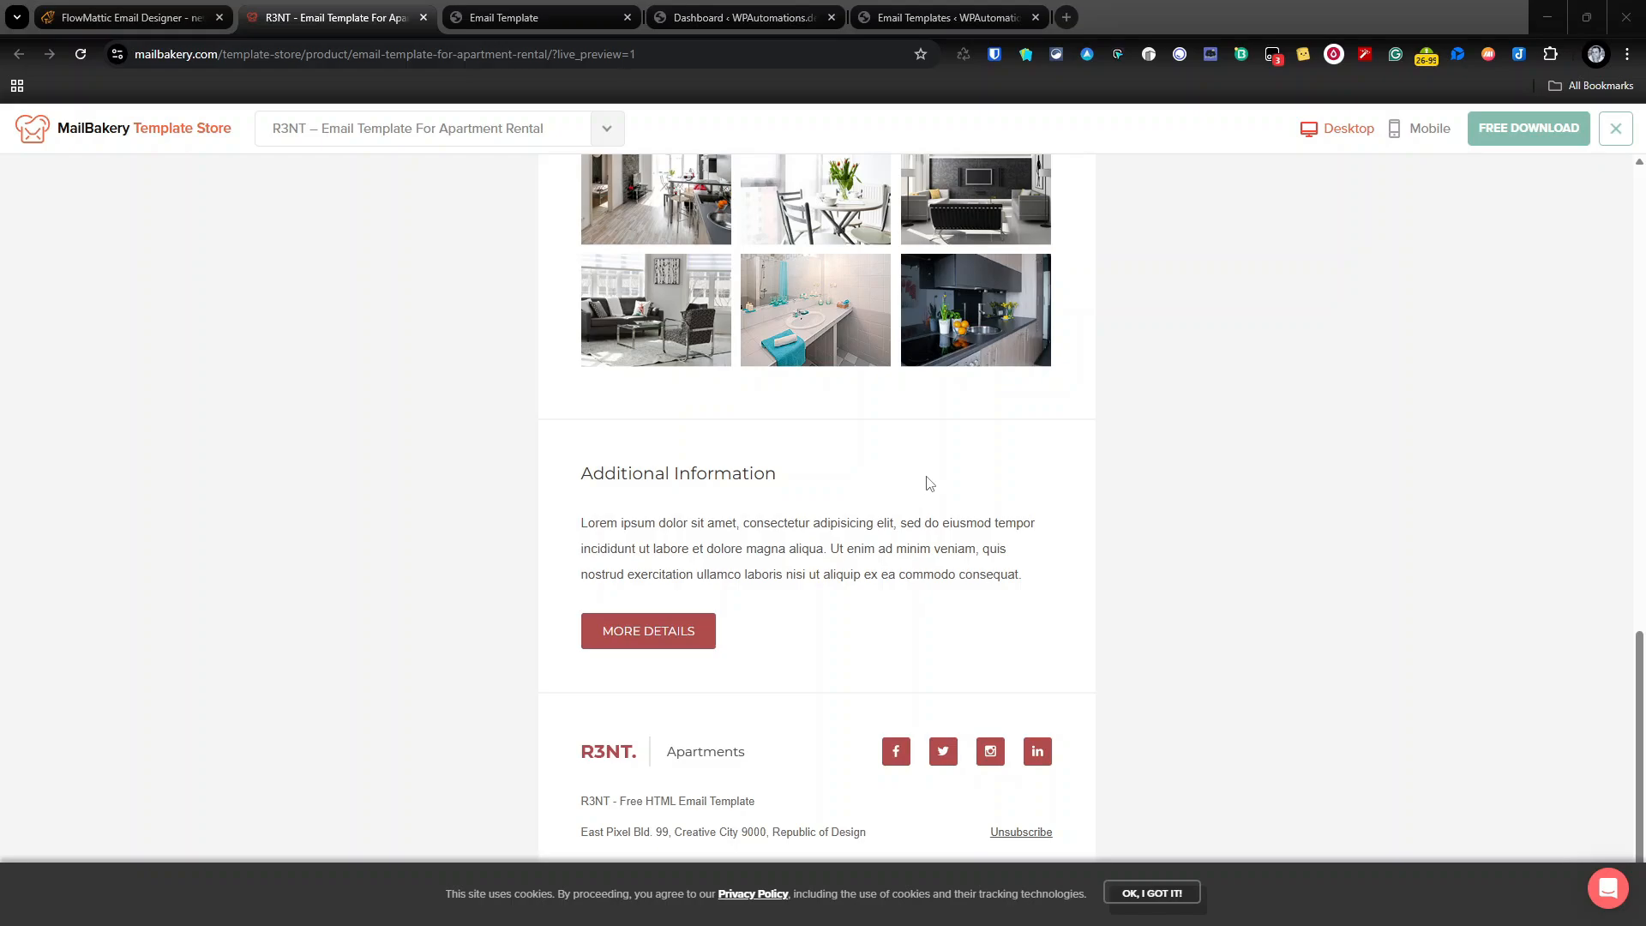
scroll(926, 487, "up", 15)
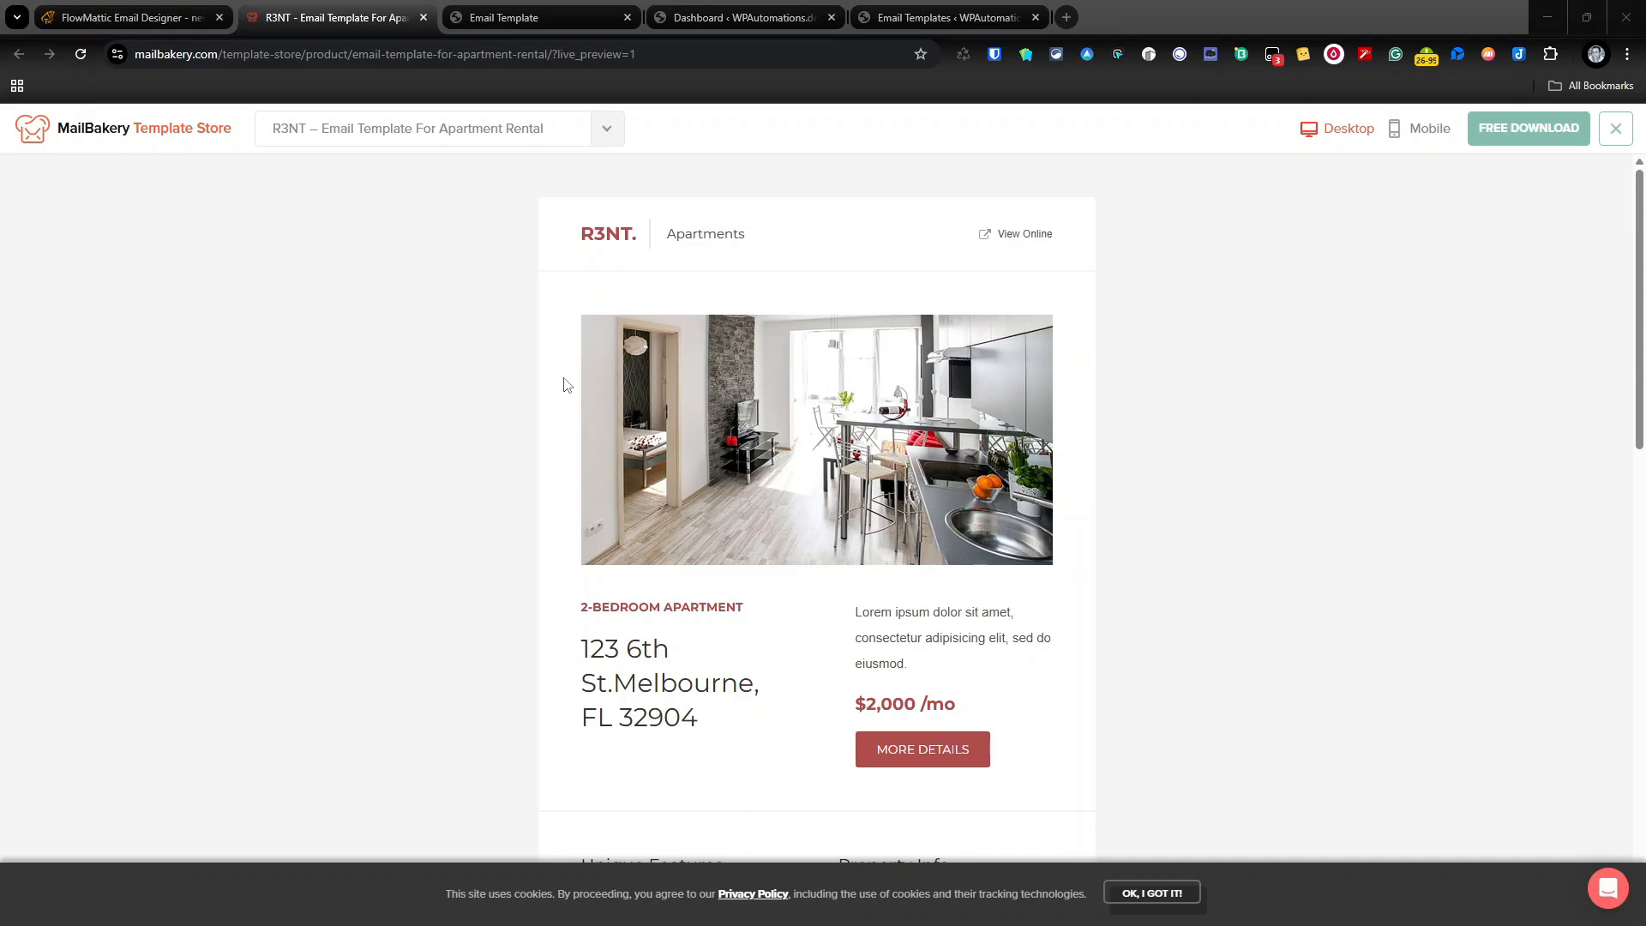
Review the local email.html copy of the R3NT template from its header down to the footer
left_click(474, 12)
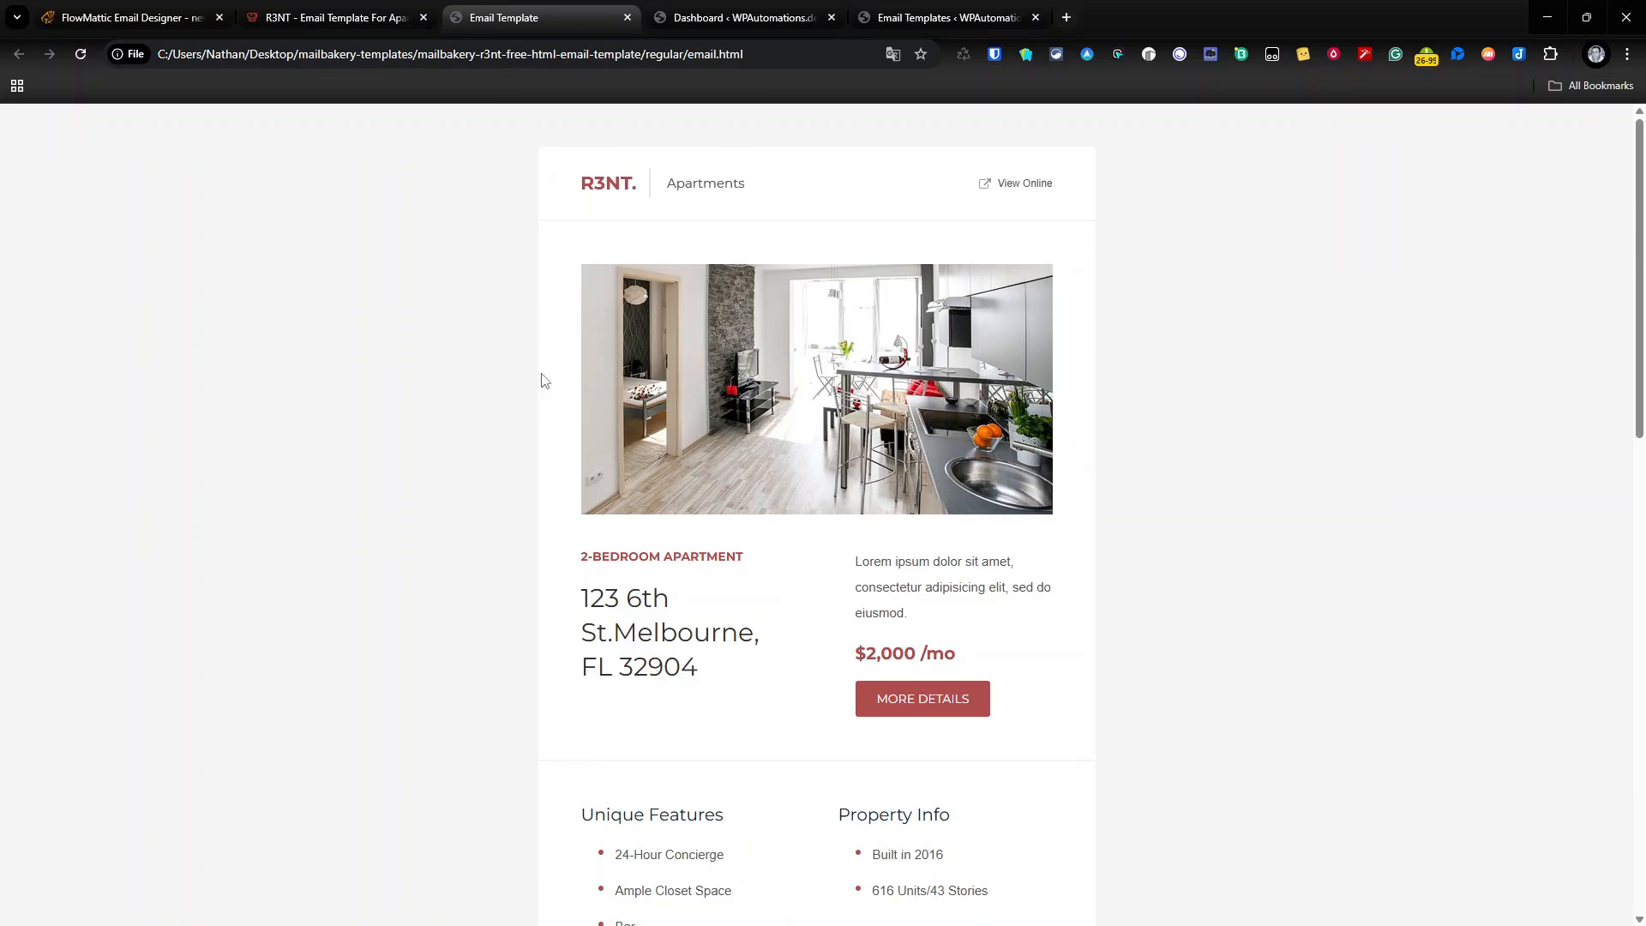
scroll(558, 382, "down", 14)
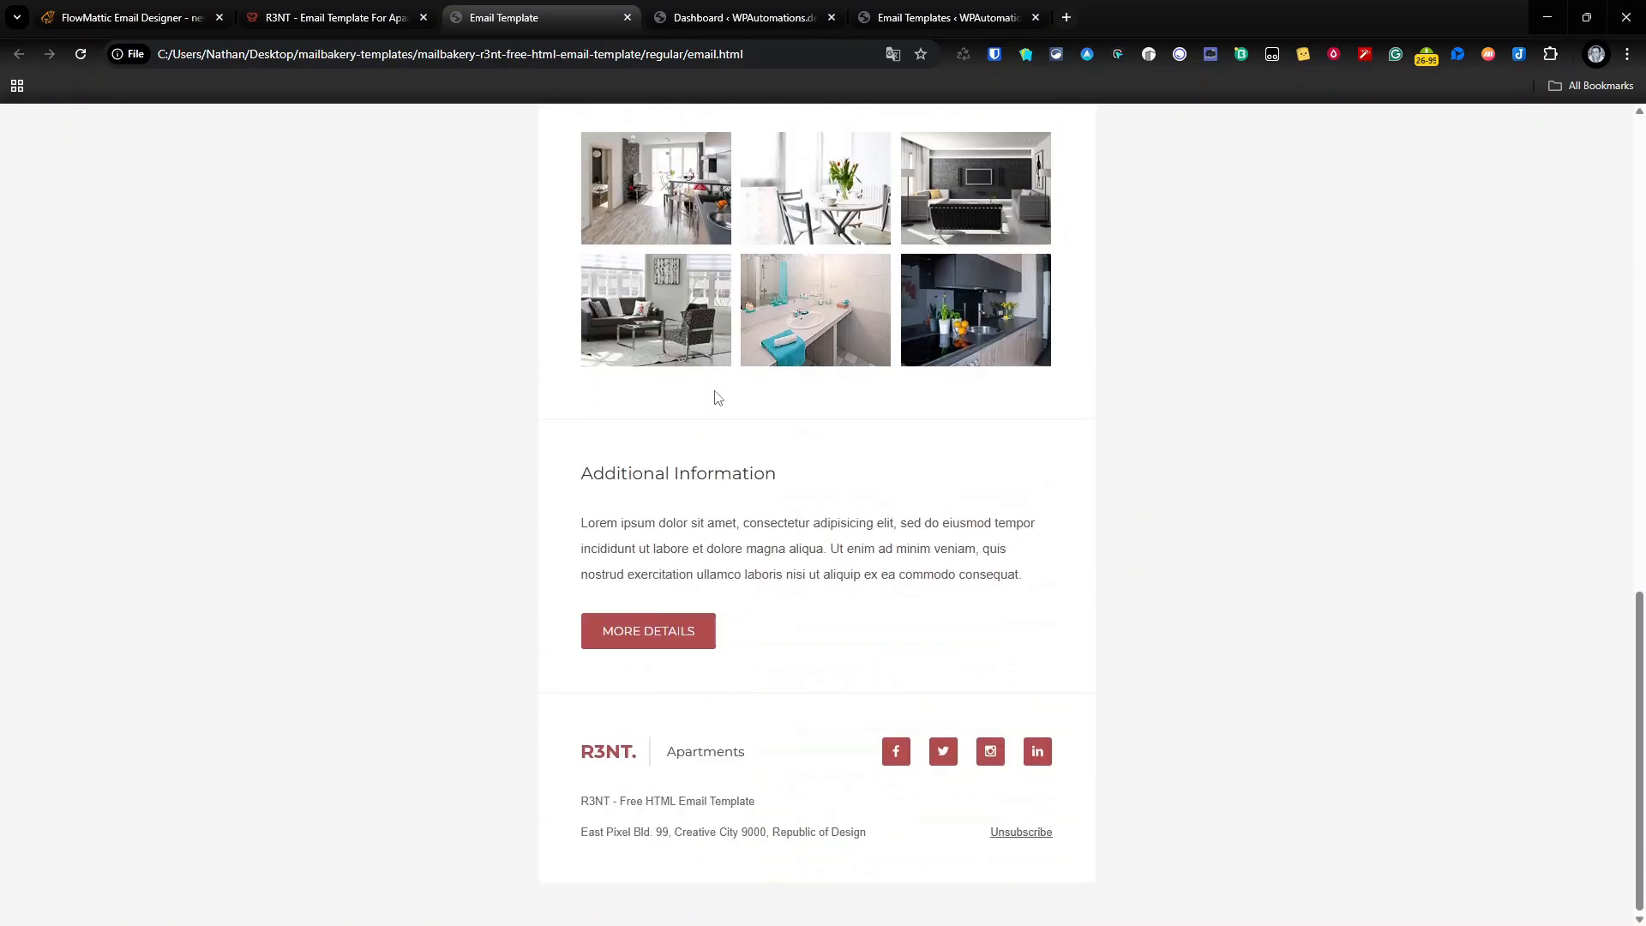
scroll(718, 398, "up", 14)
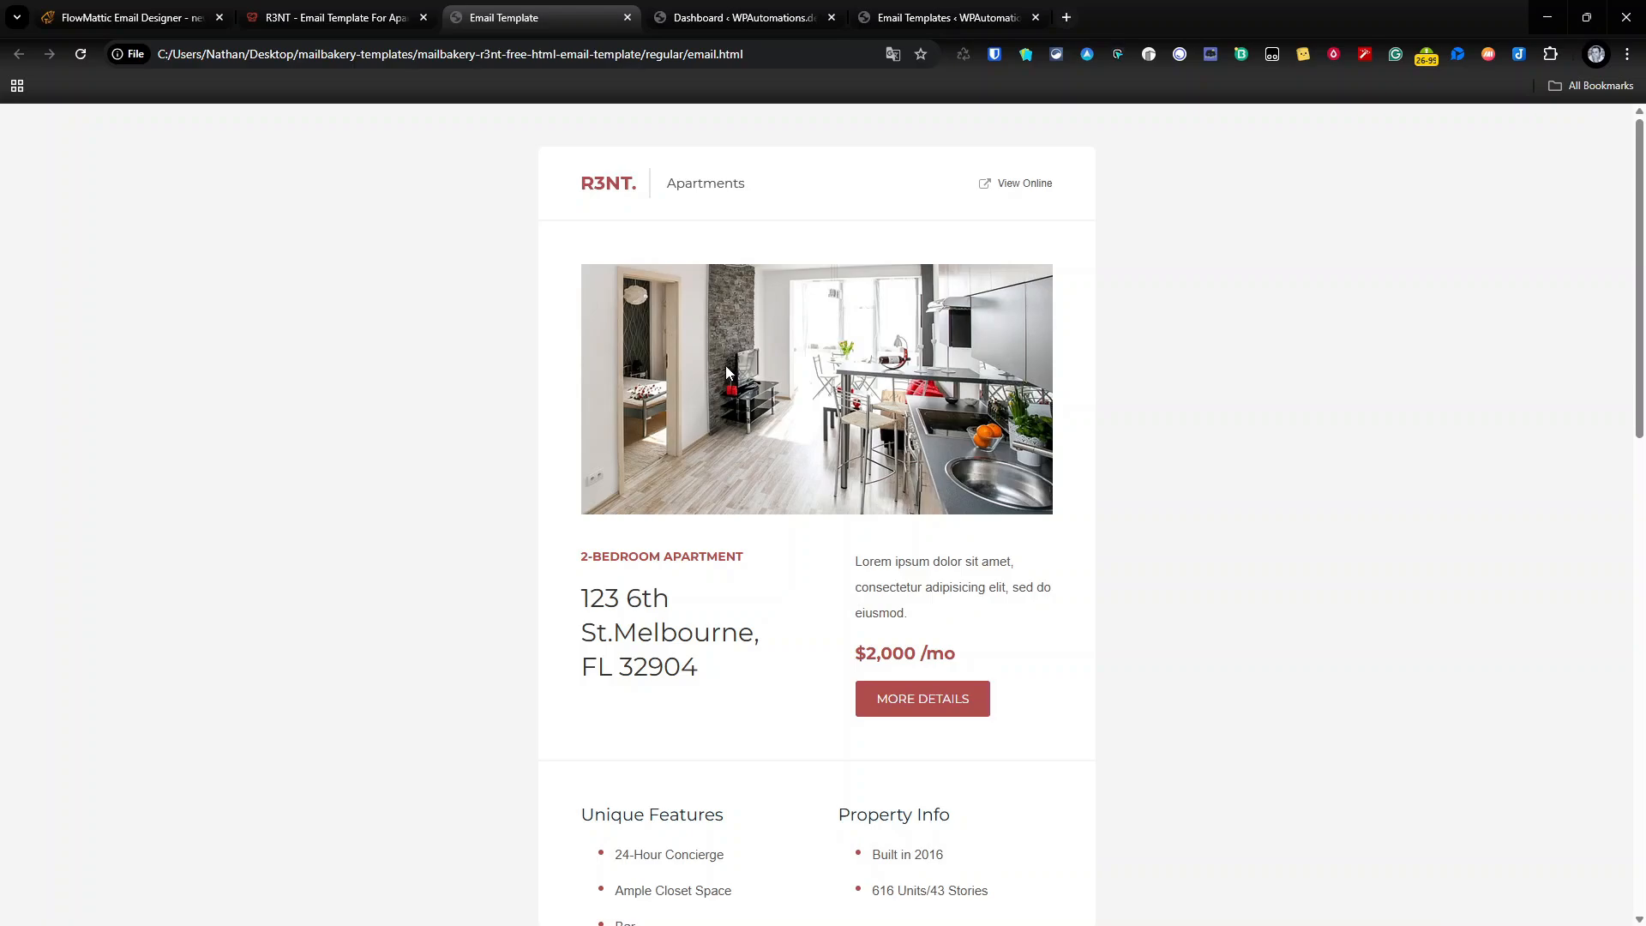
scroll(728, 368, "down", 10)
scroll(728, 373, "down", 4)
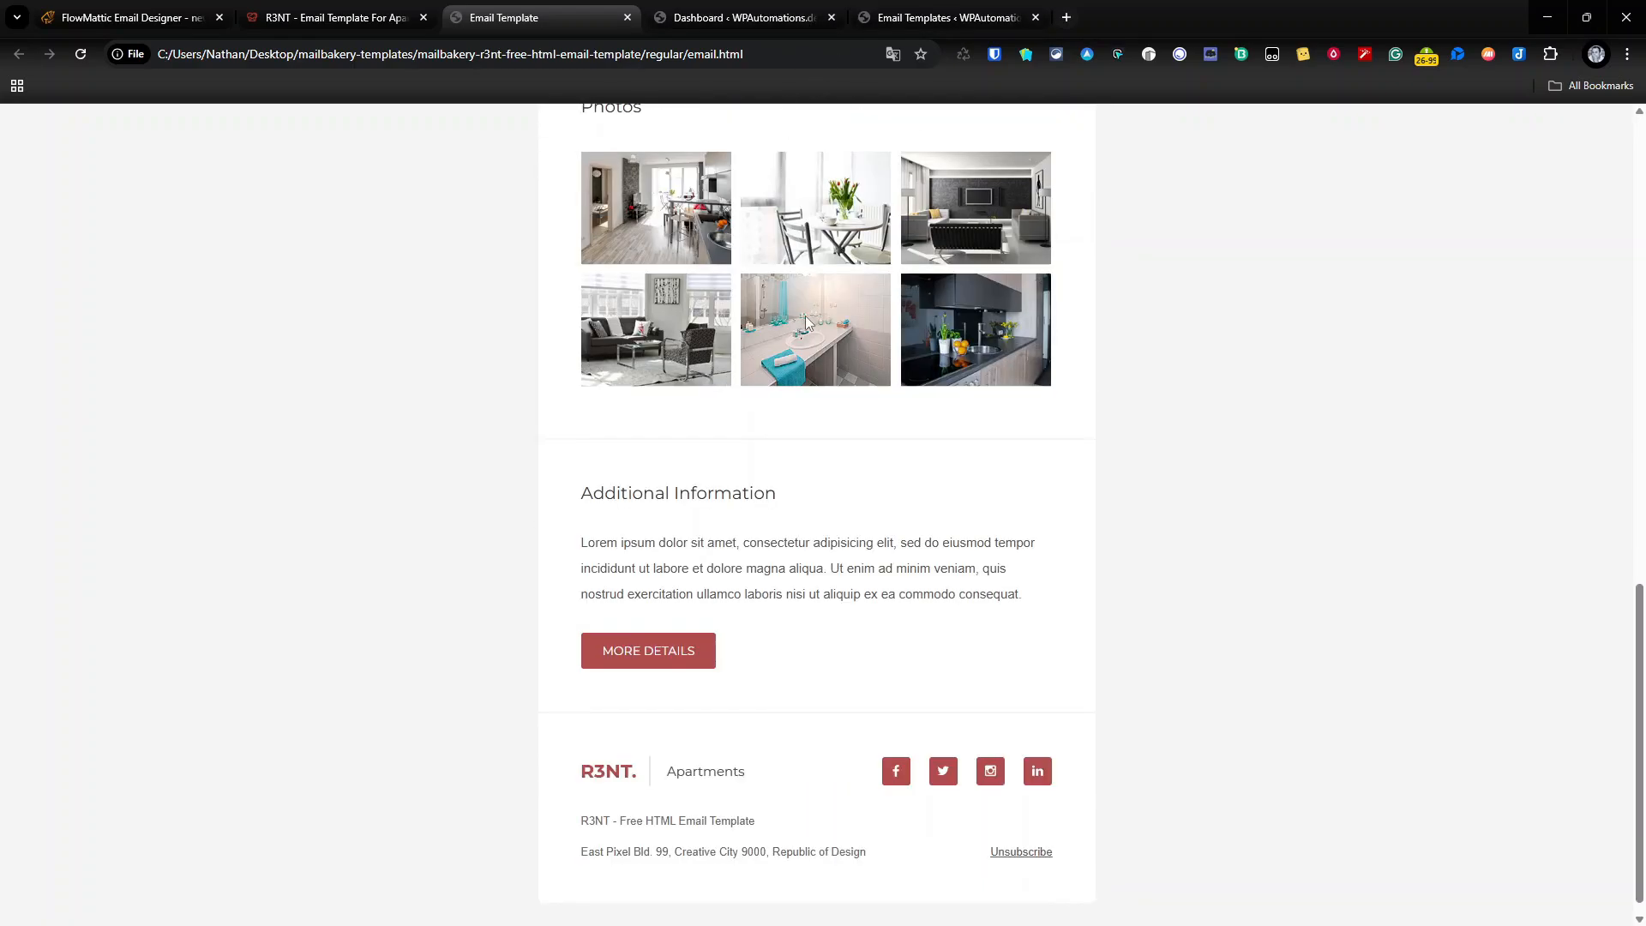
scroll(805, 315, "up", 10)
scroll(842, 318, "up", 3)
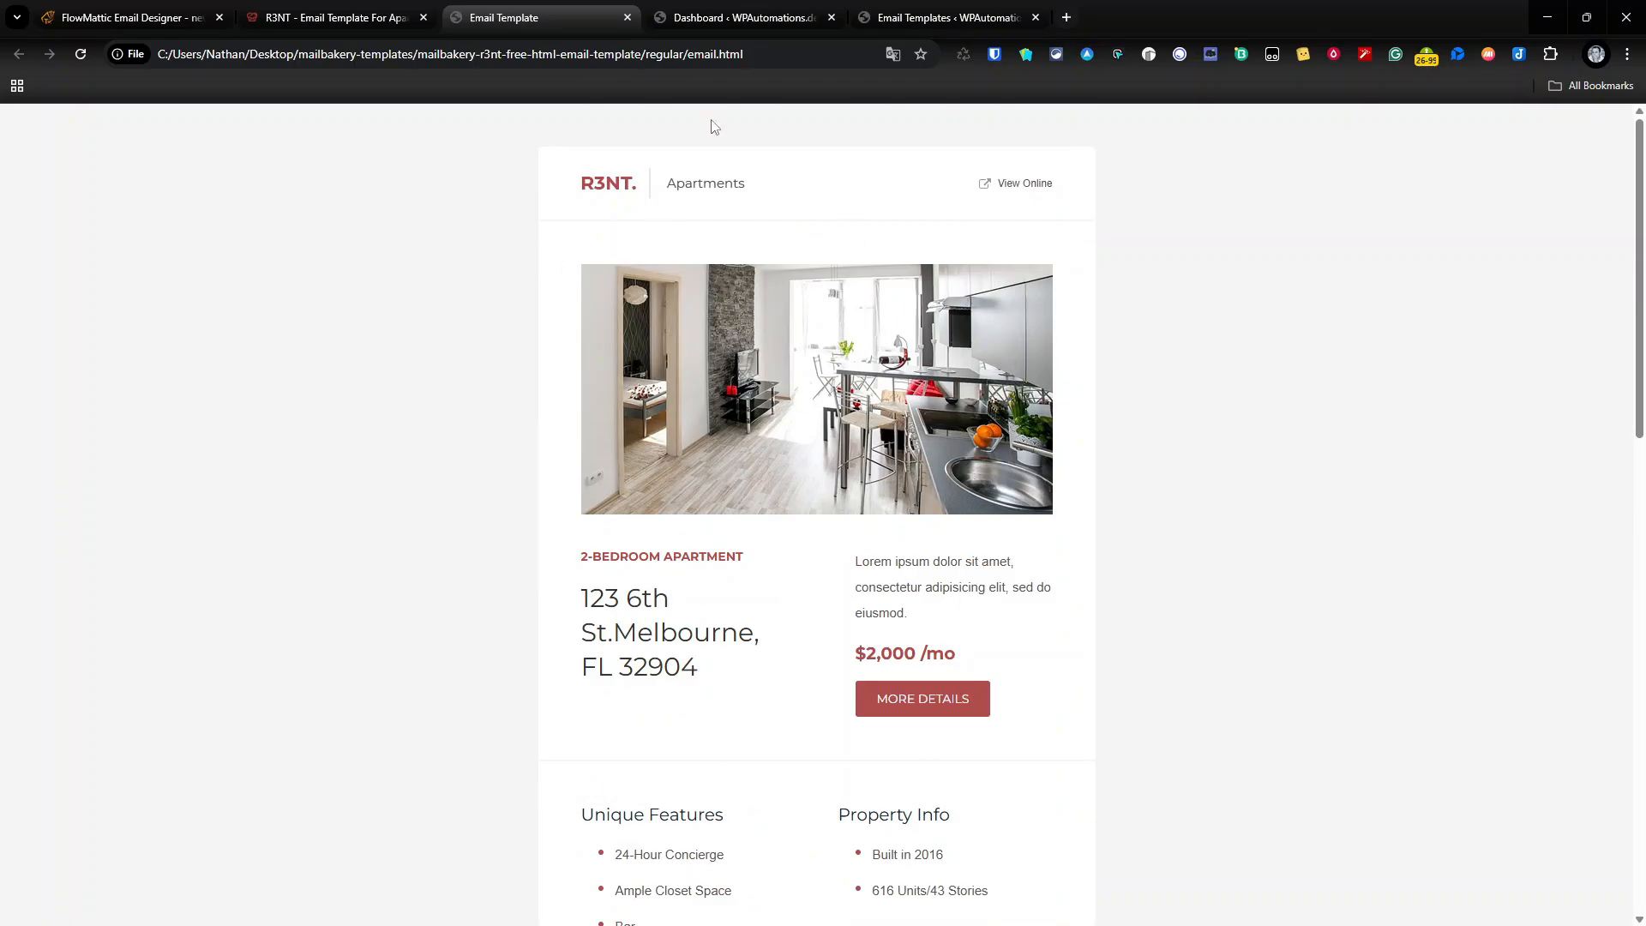
Create a FlowMattic email template named "Video" from the blank template
left_click(774, 21)
left_click(944, 18)
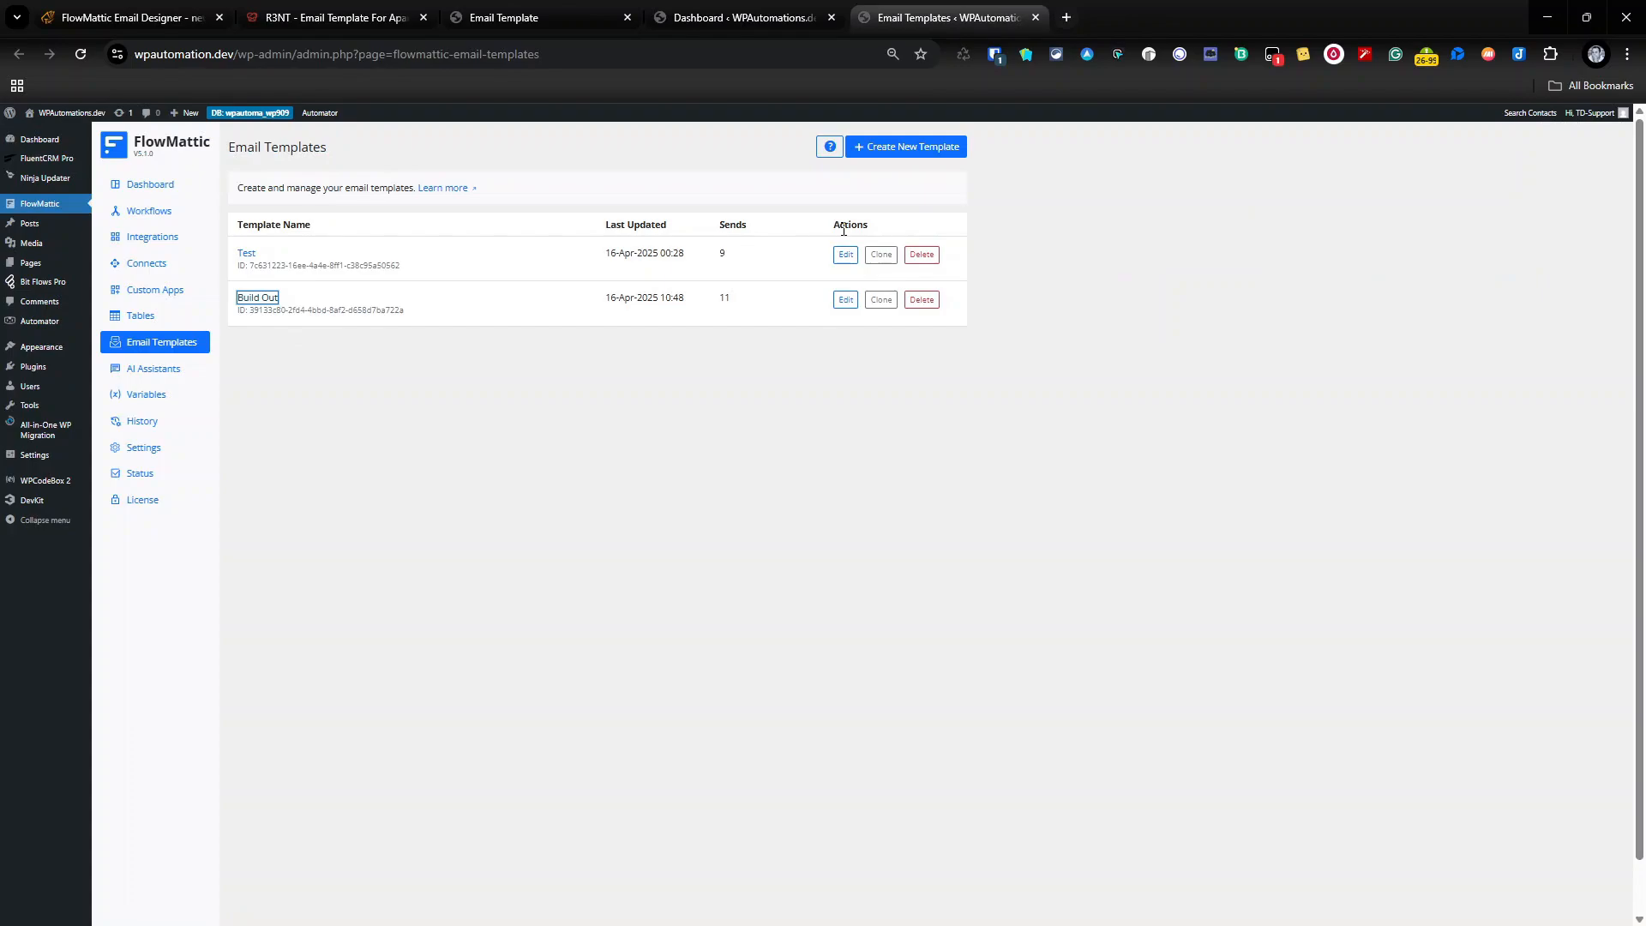
left_click(930, 146)
left_click(634, 192)
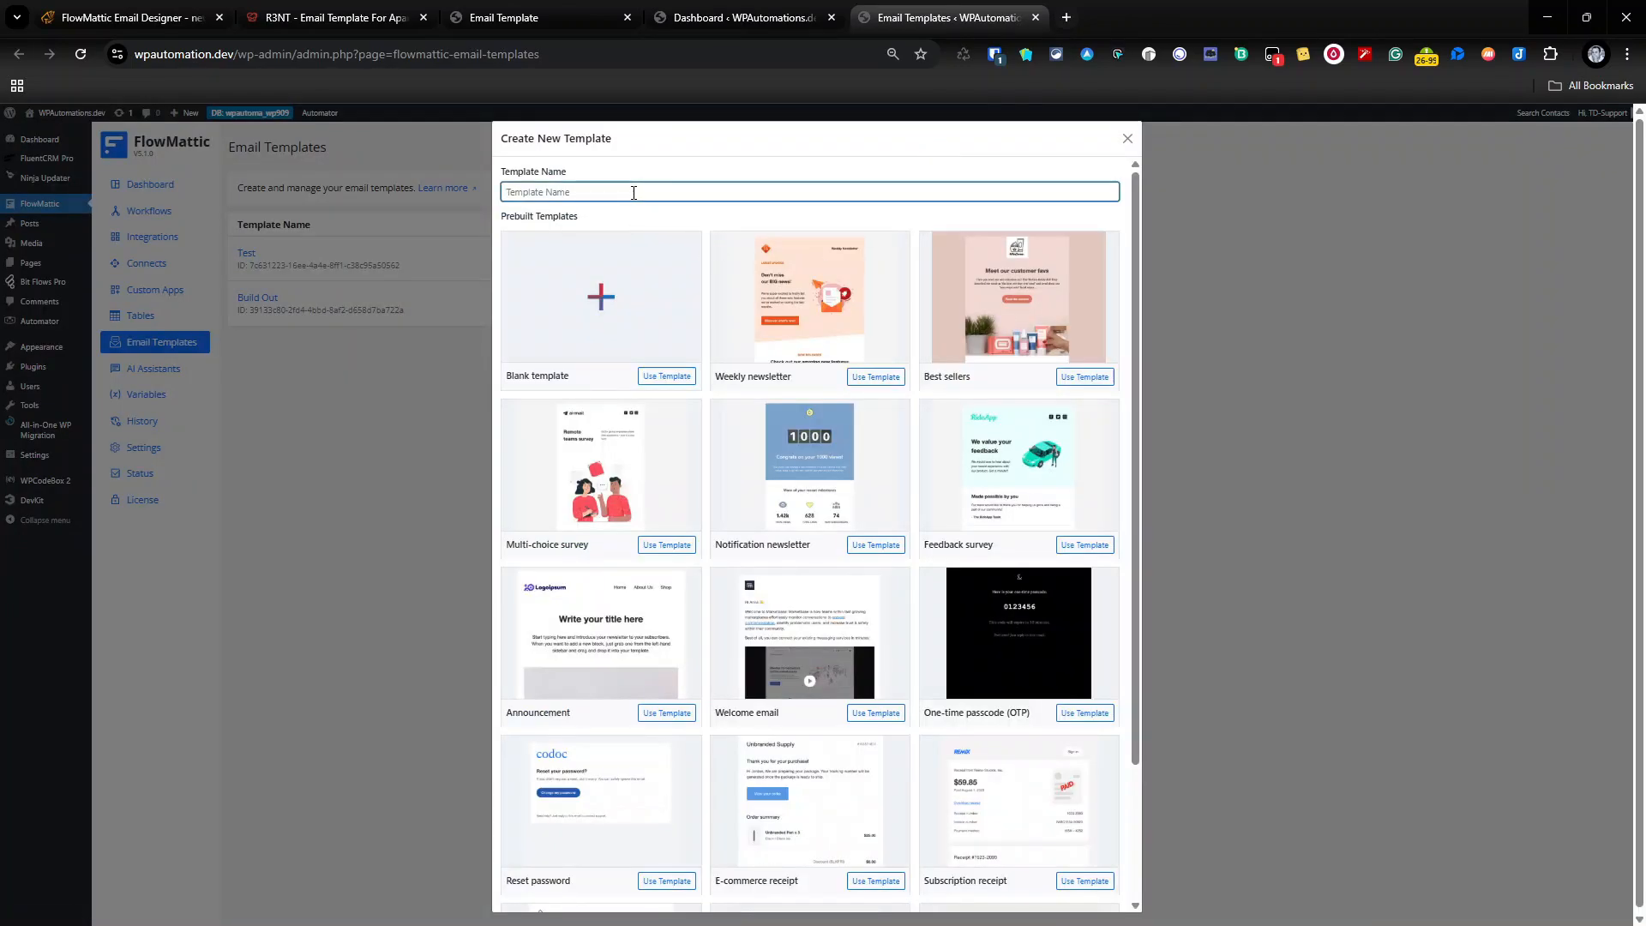
type("Video")
left_click(666, 376)
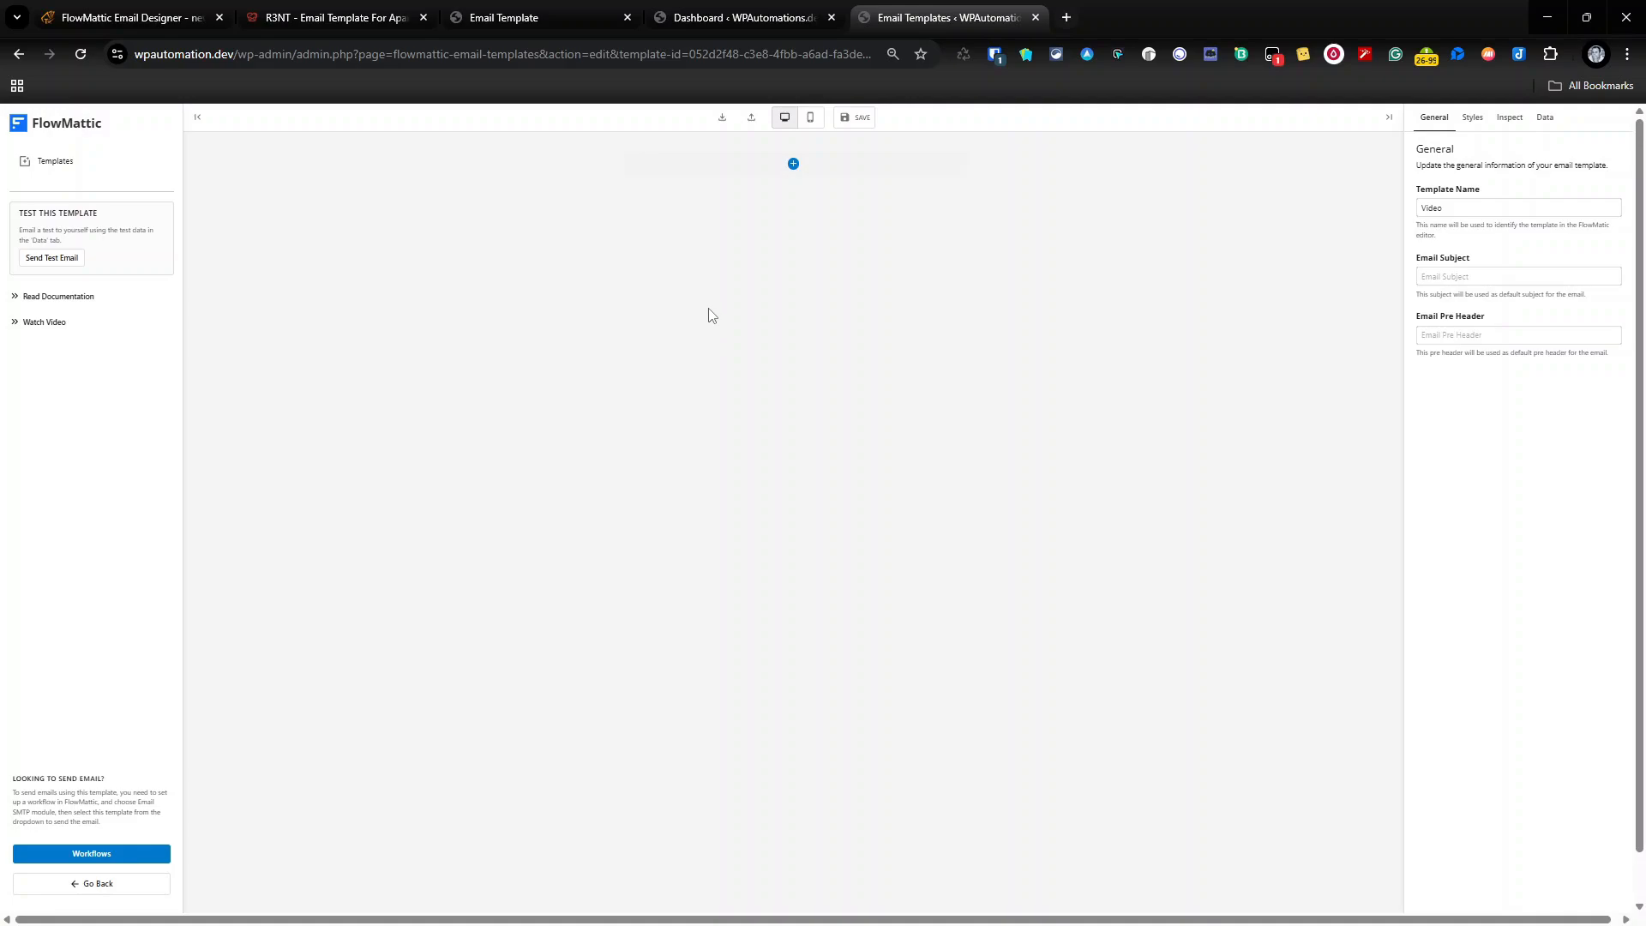
Add an HTML block to the empty email canvas and a container block beneath it
left_click(792, 171)
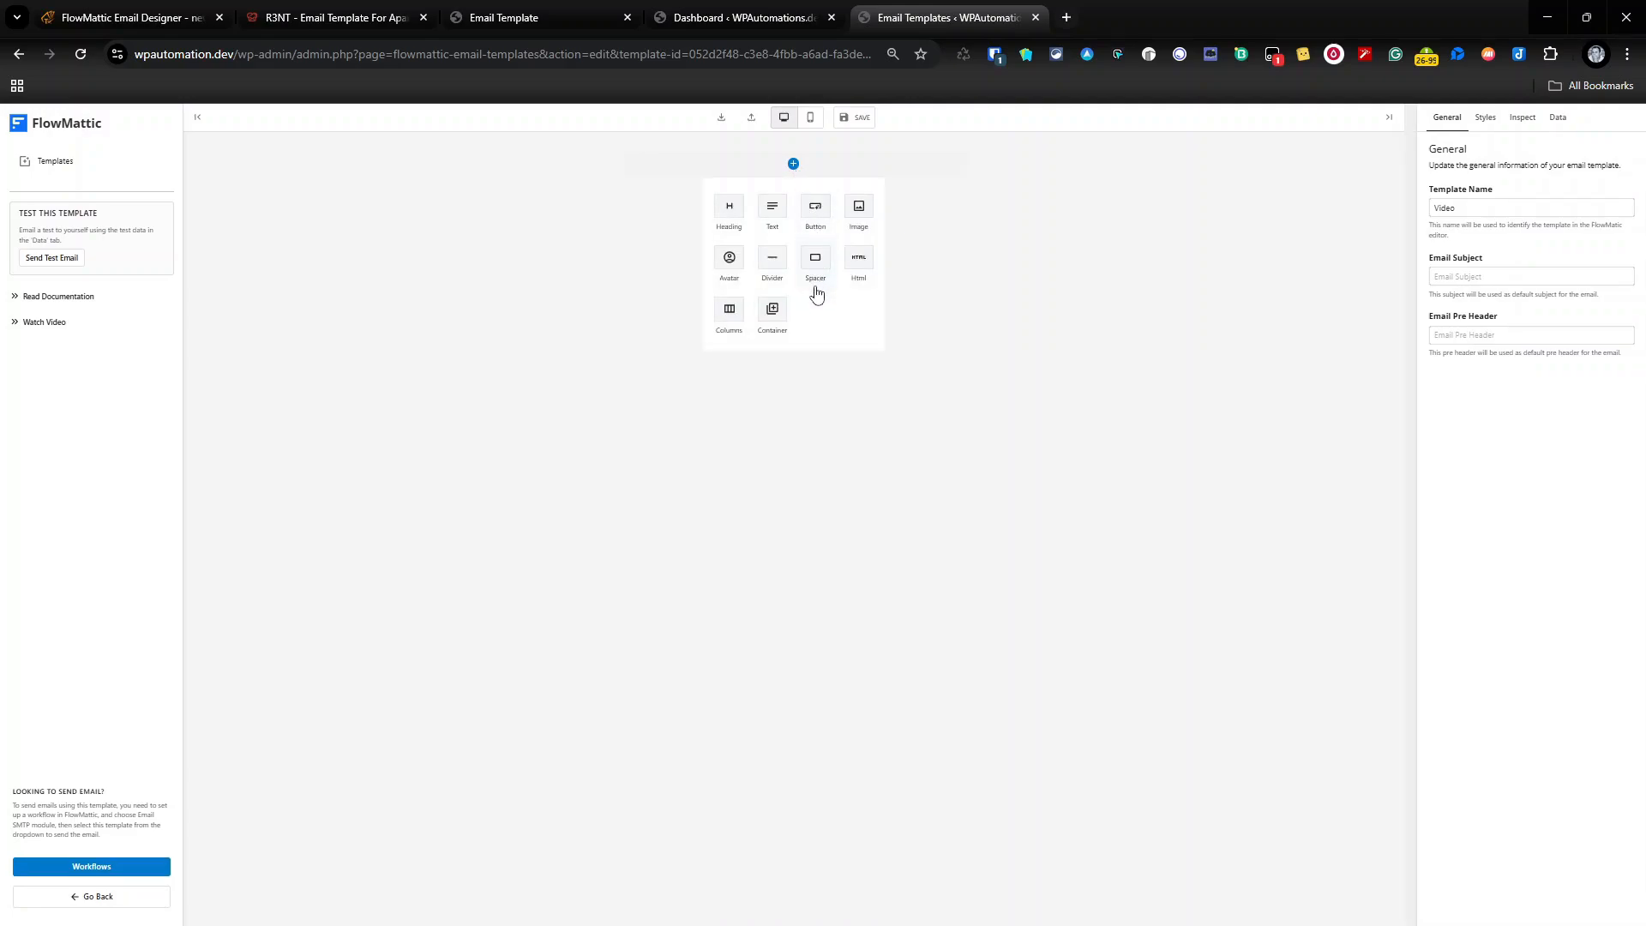
left_click(858, 261)
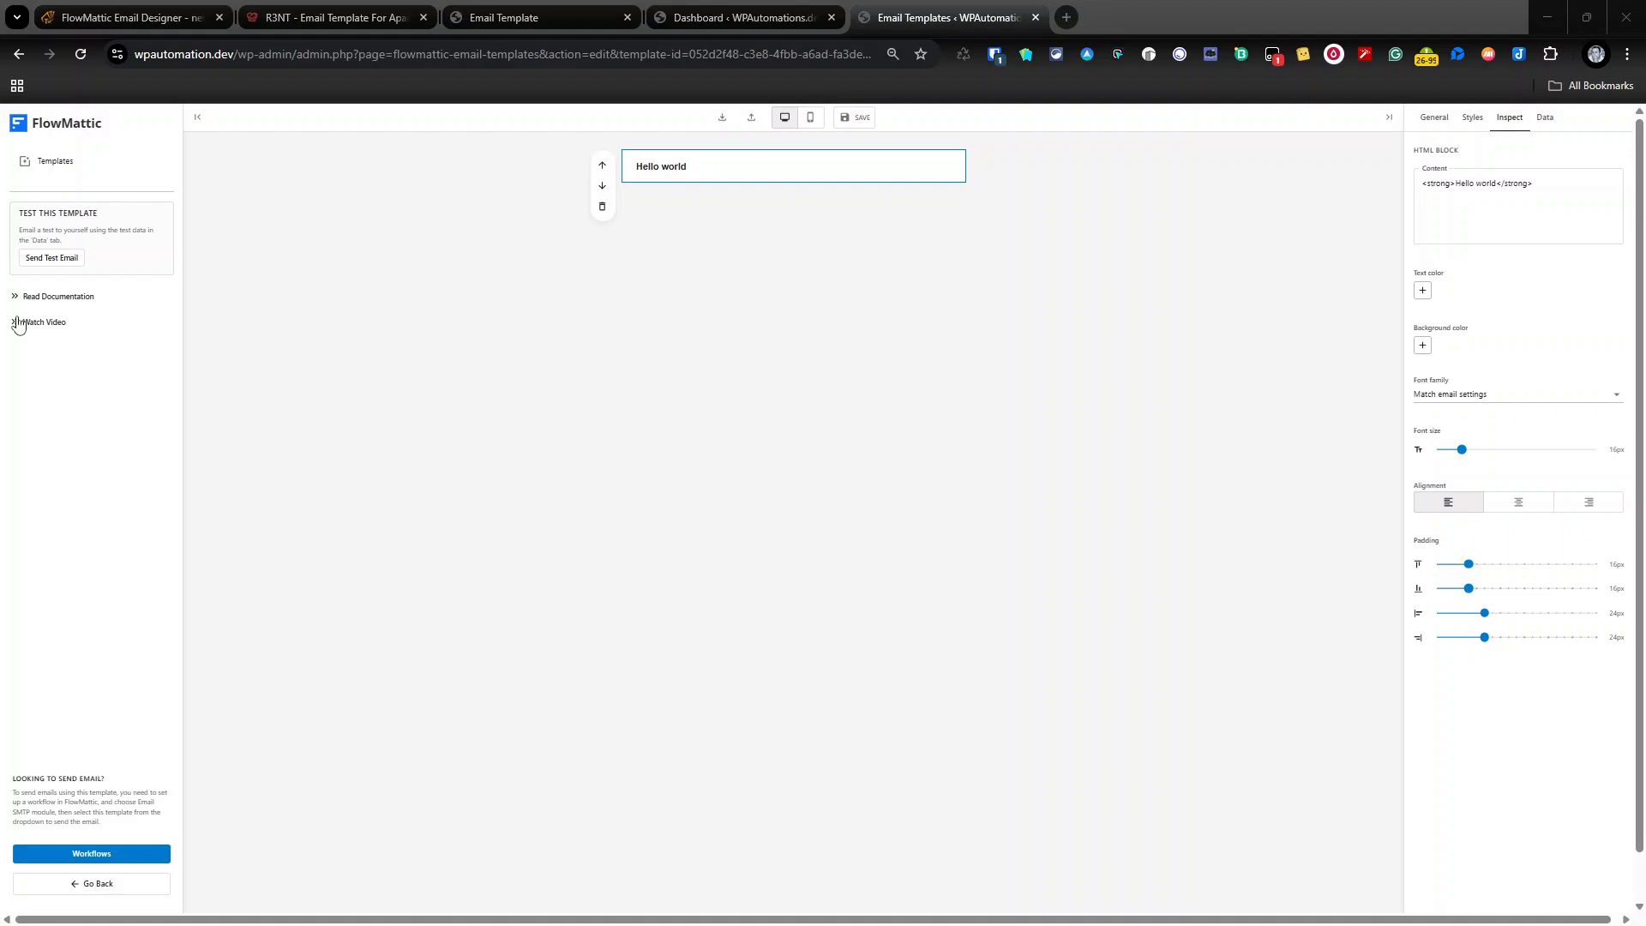
left_click(794, 182)
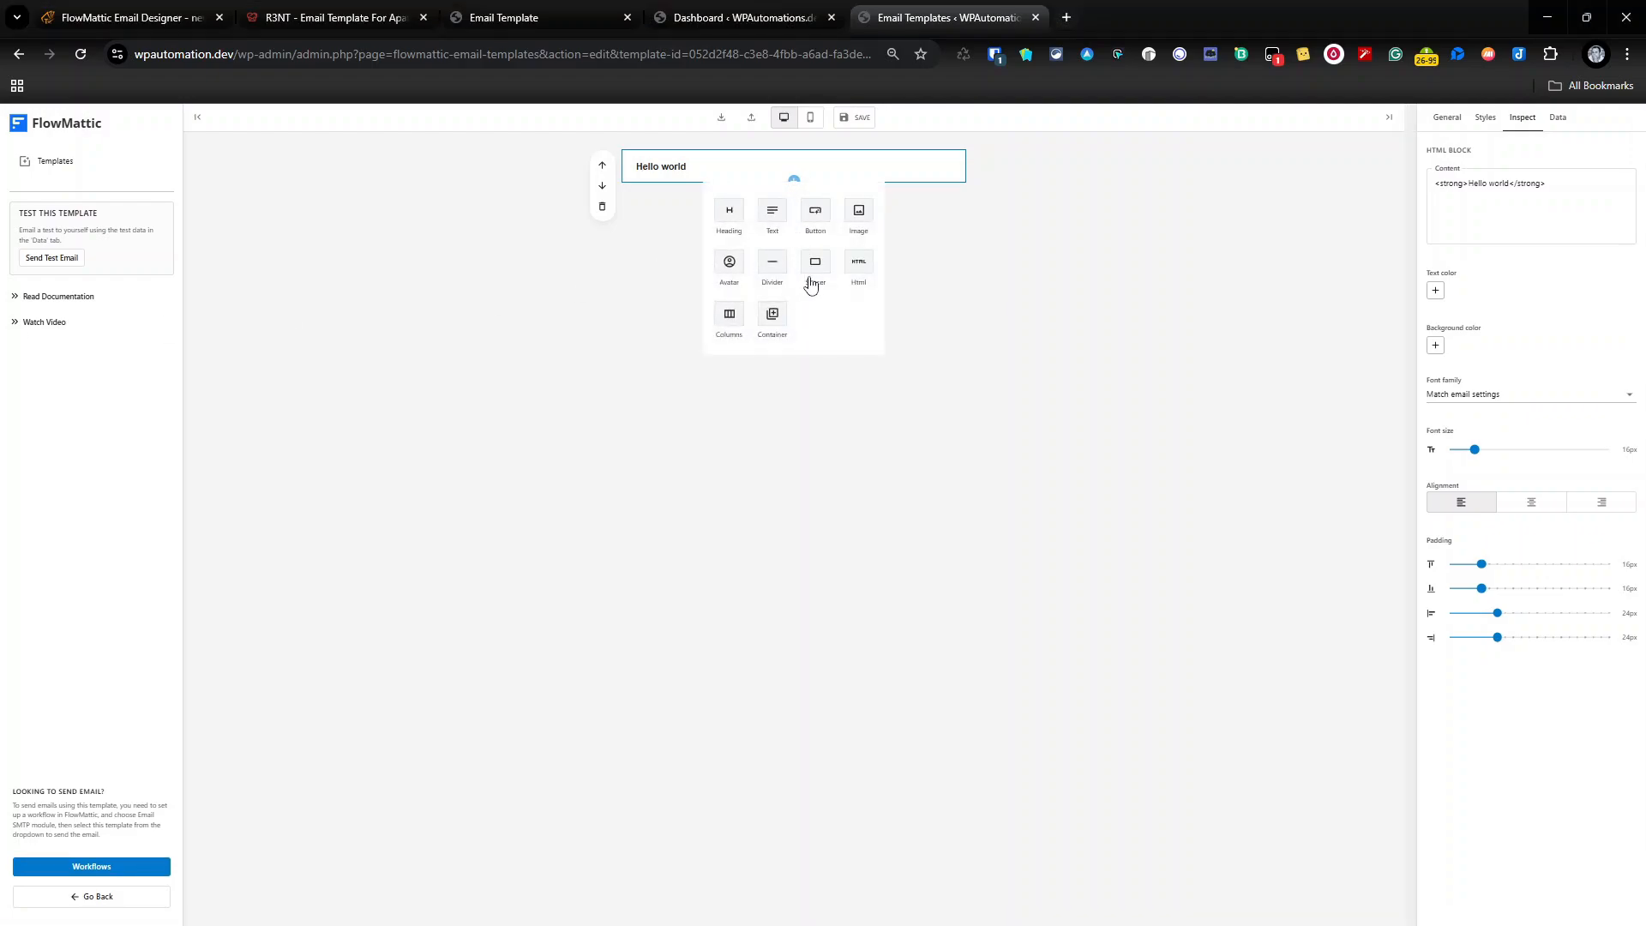
left_click(783, 332)
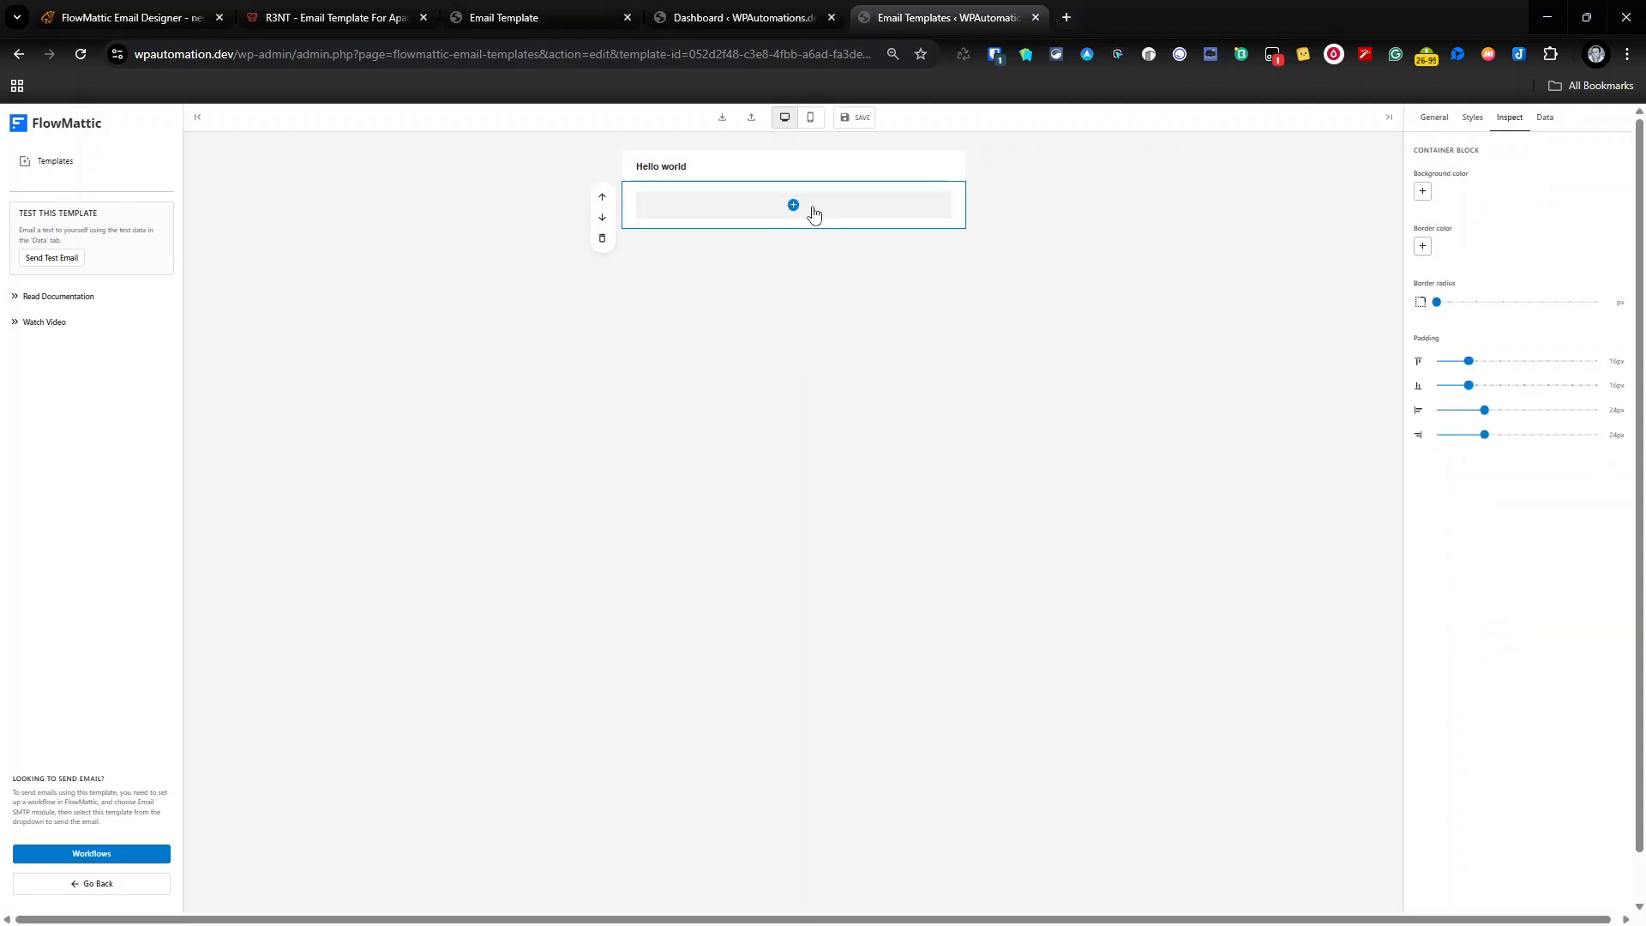
Delete the standalone HTML block above the container
left_click(791, 171)
right_click(789, 170)
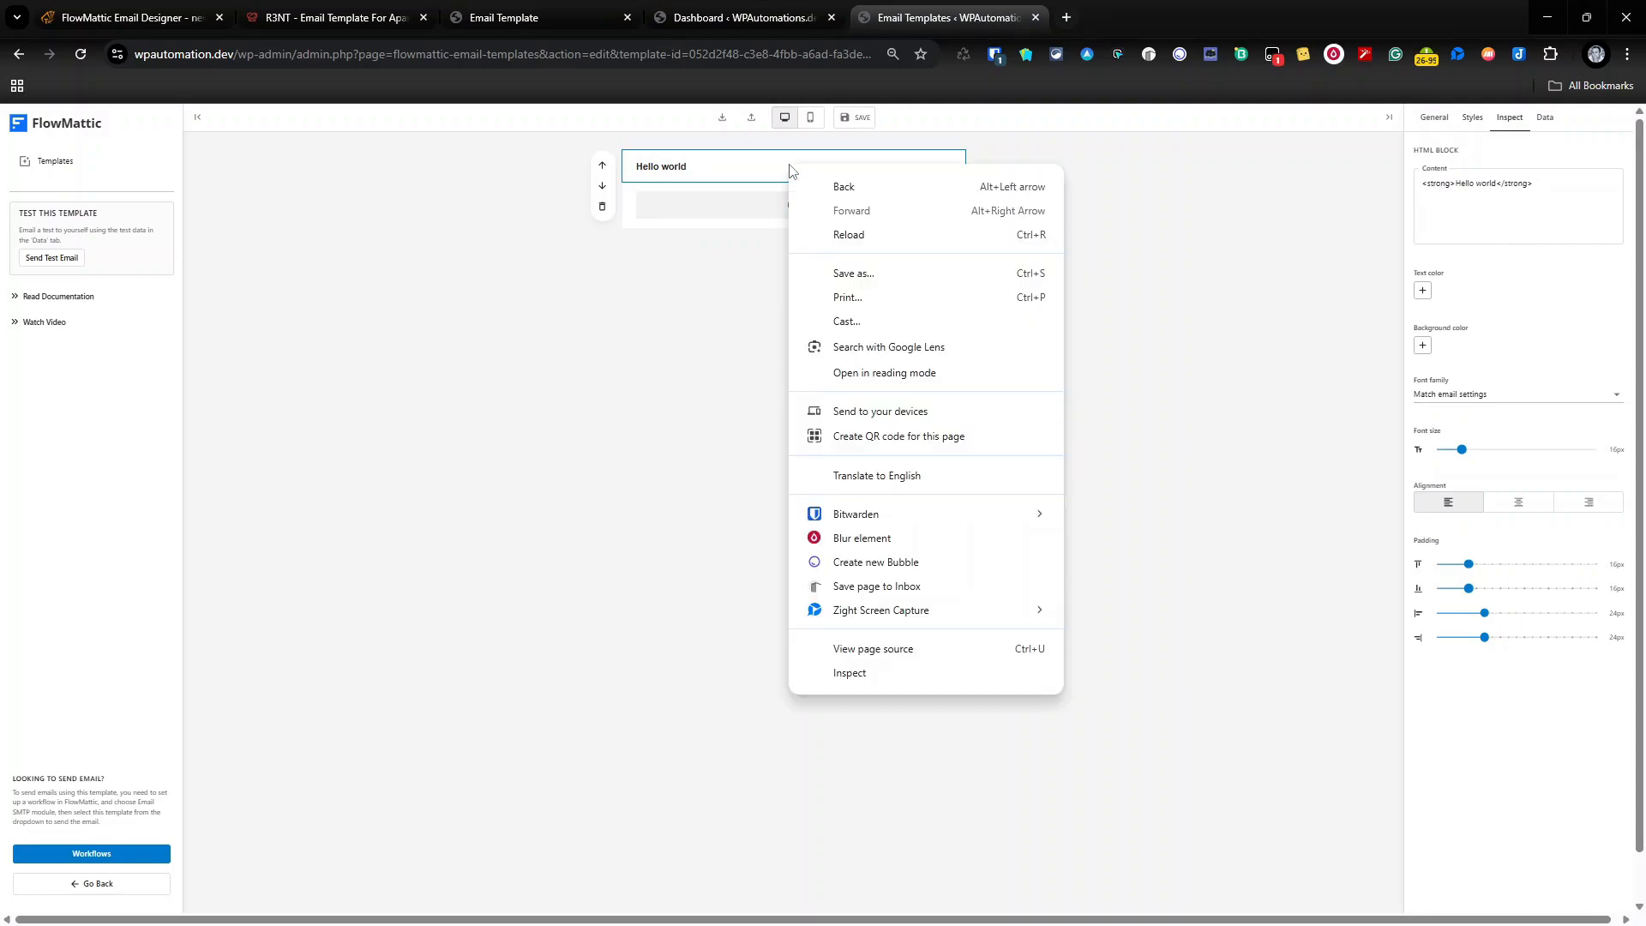
left_click(601, 219)
left_click(602, 206)
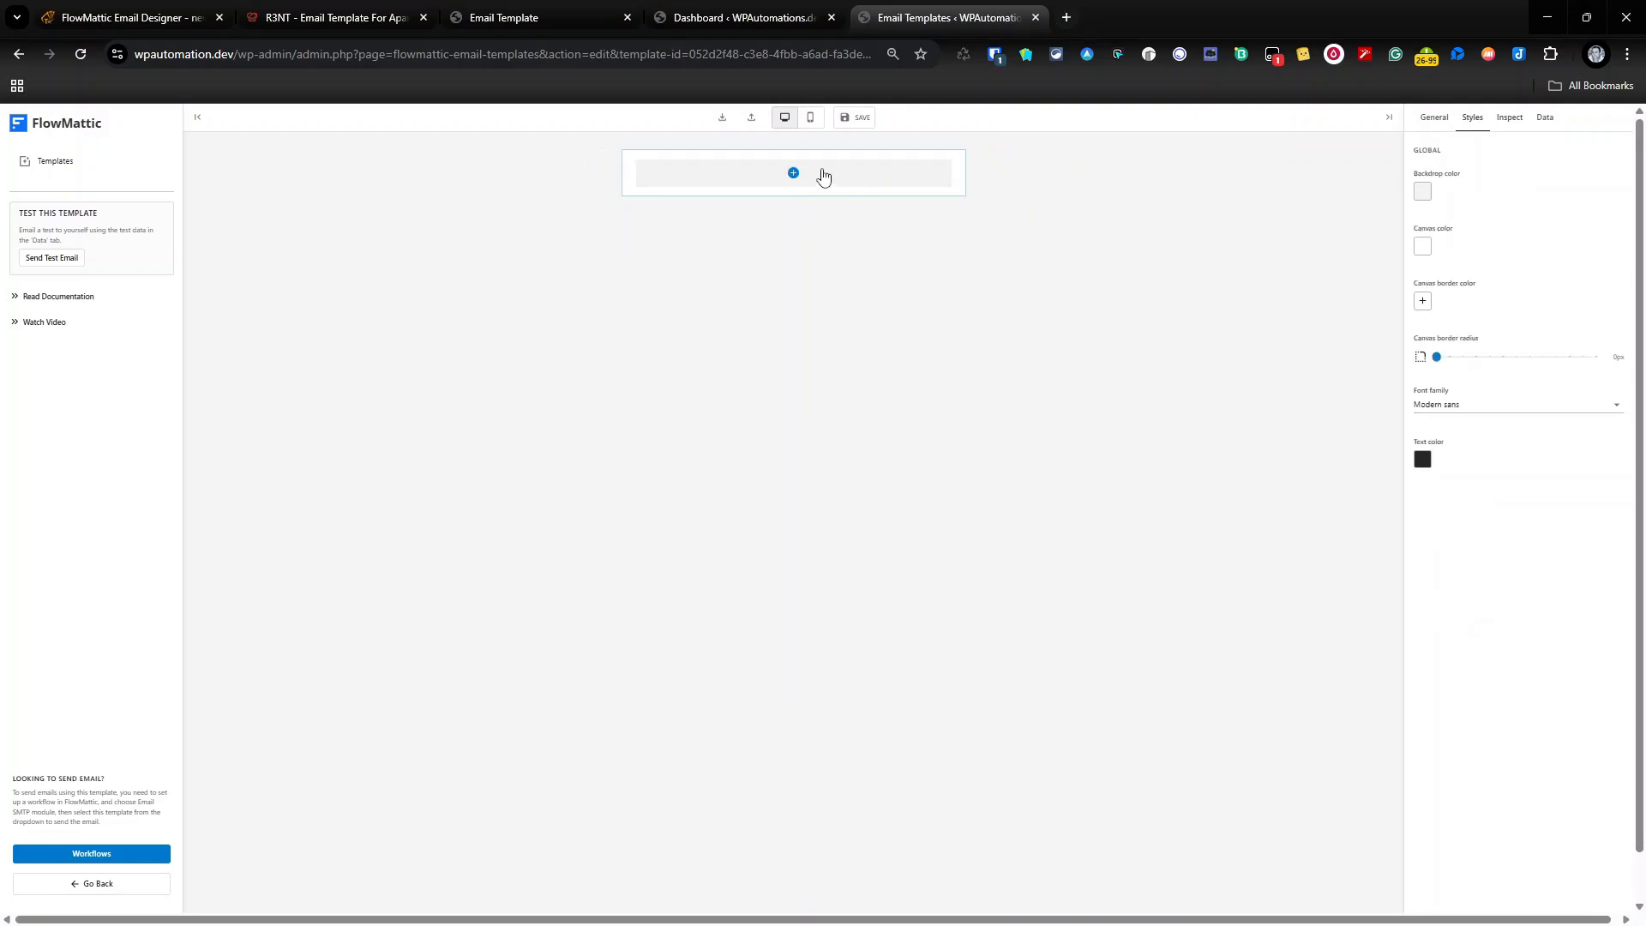
Insert an HTML block inside the empty container and open its content for editing
left_click(793, 173)
left_click(871, 261)
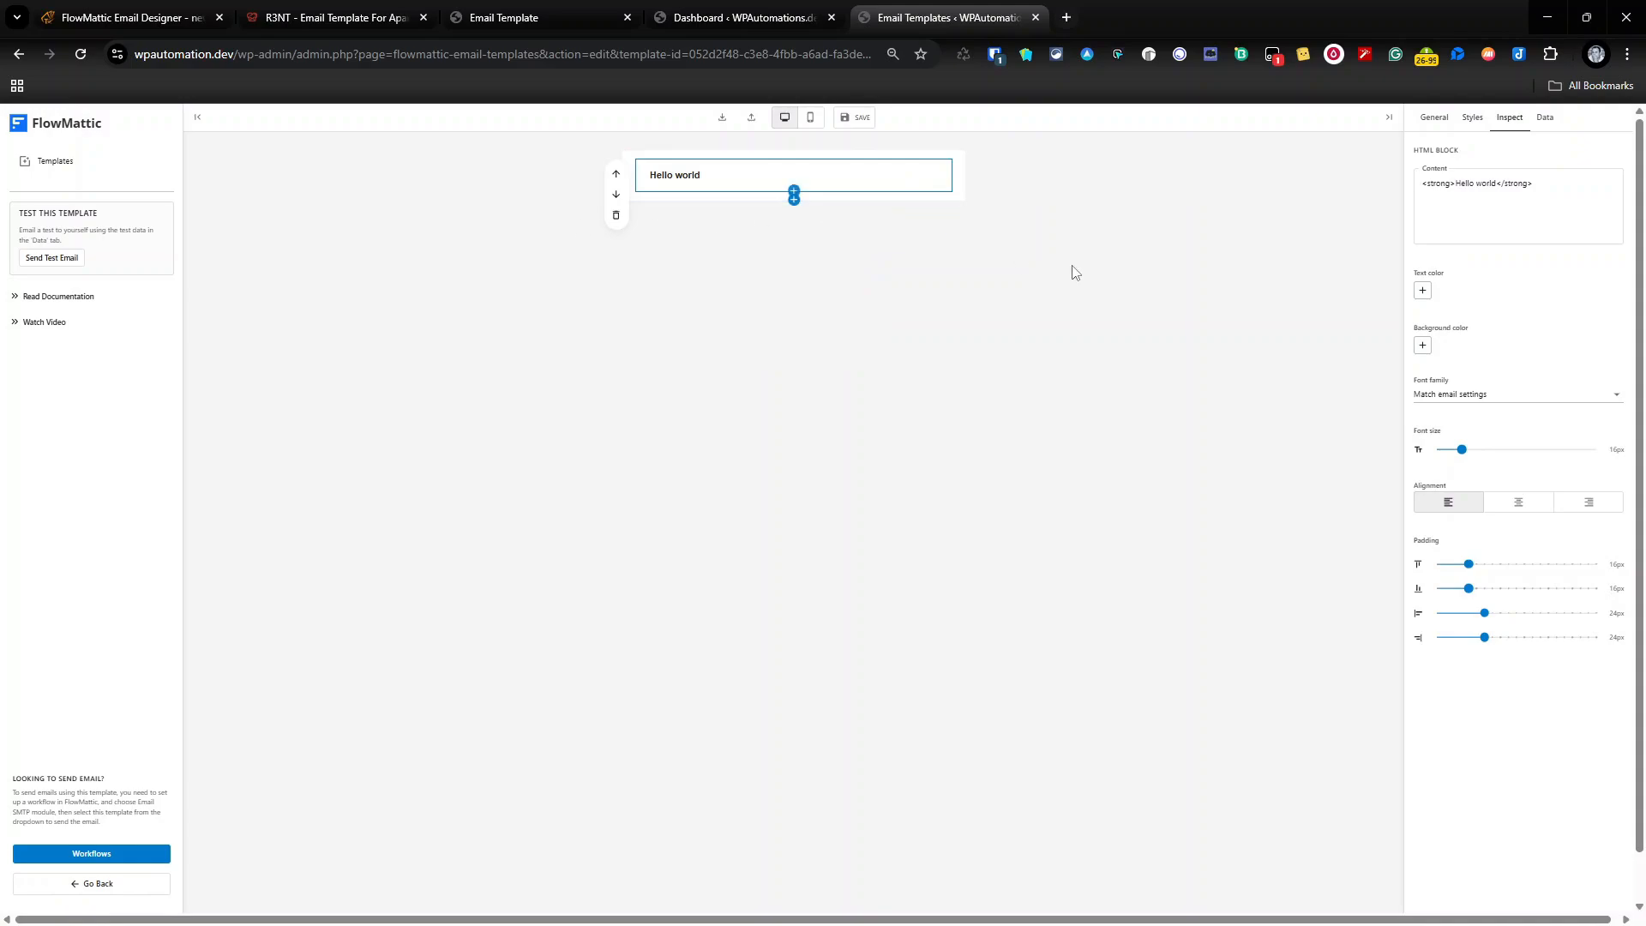
left_click(1543, 217)
Switch to the local R3NT email.html page, make it the last browser tab, and check its contents
left_click(727, 12)
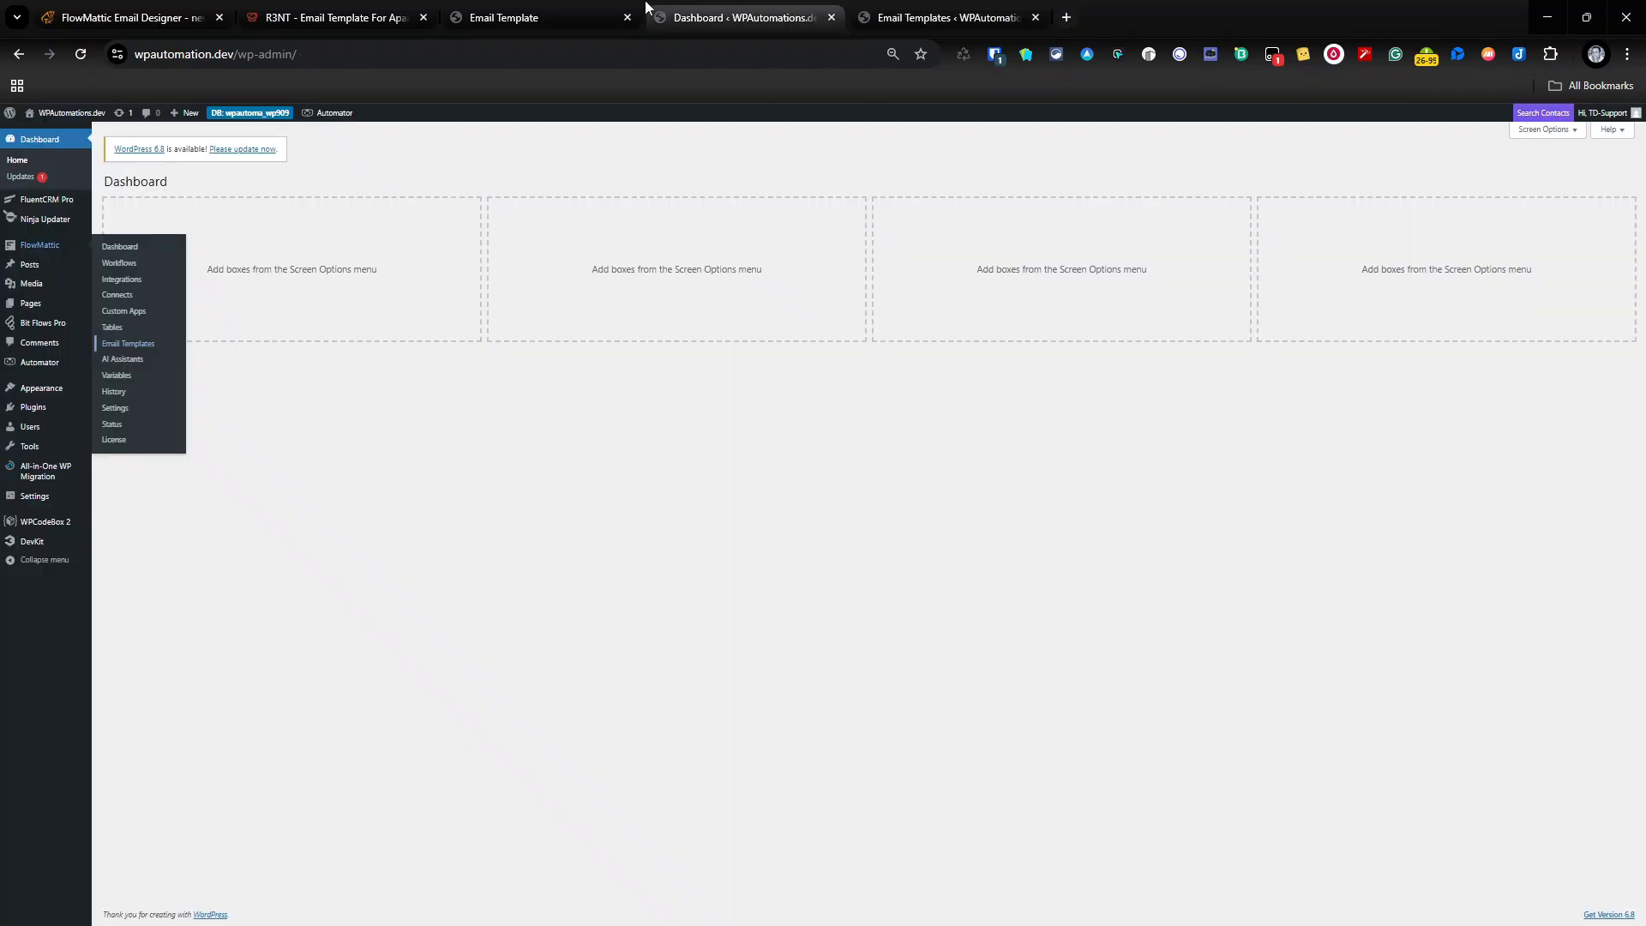
left_click(591, 12)
left_click_drag(613, 12, 1063, 28)
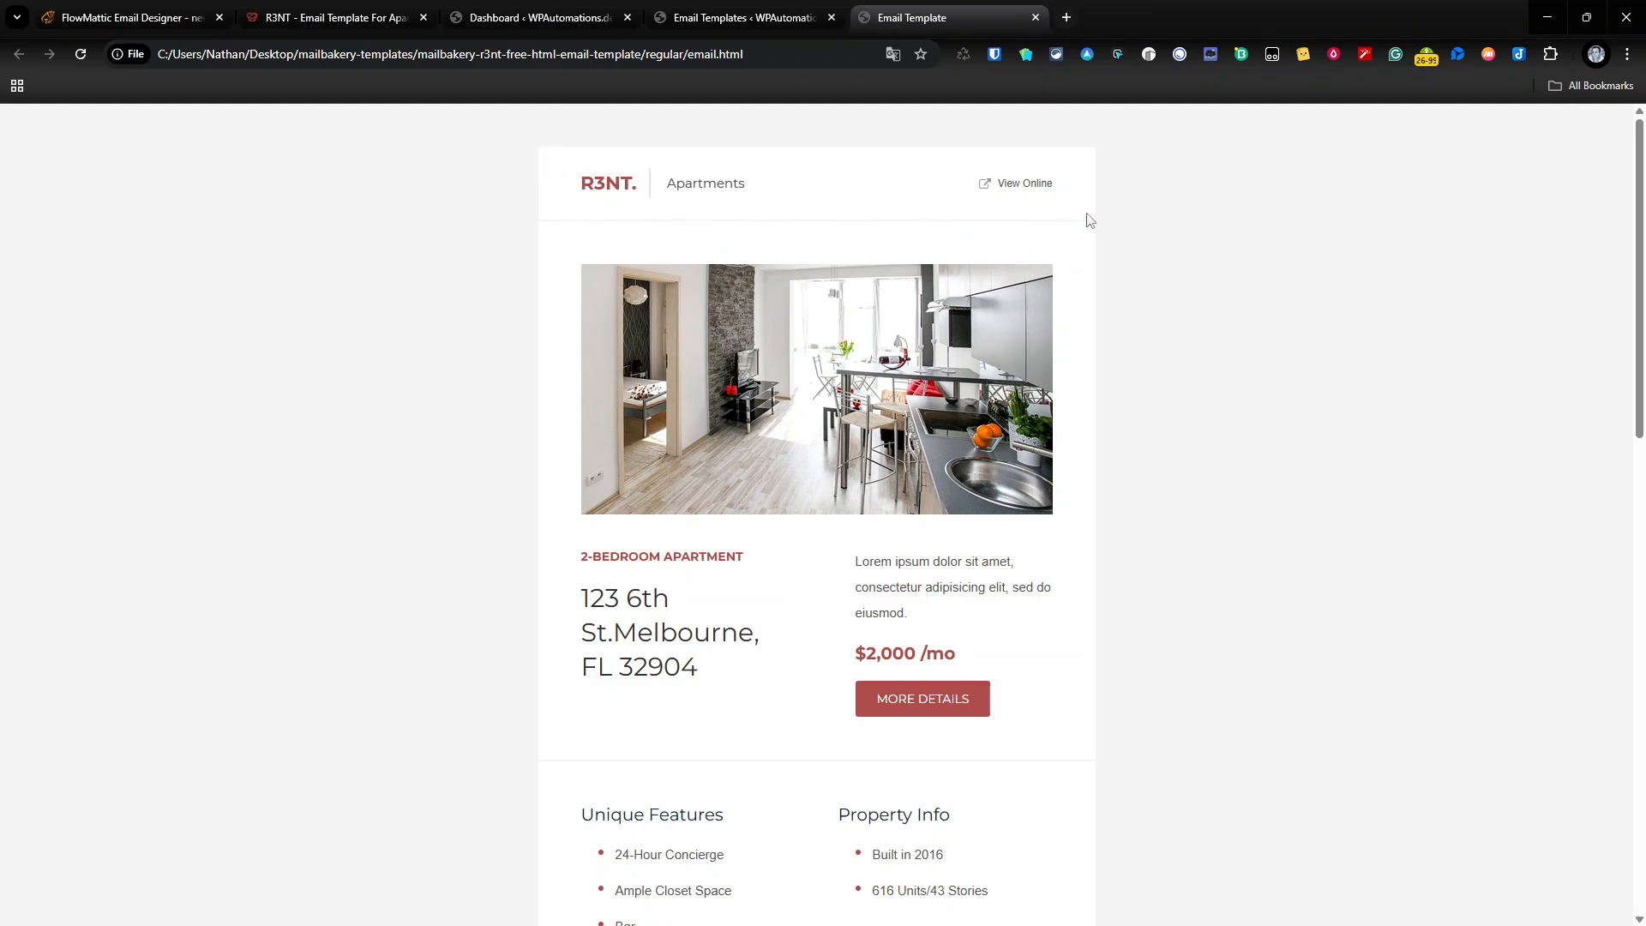
key("ctrl+a")
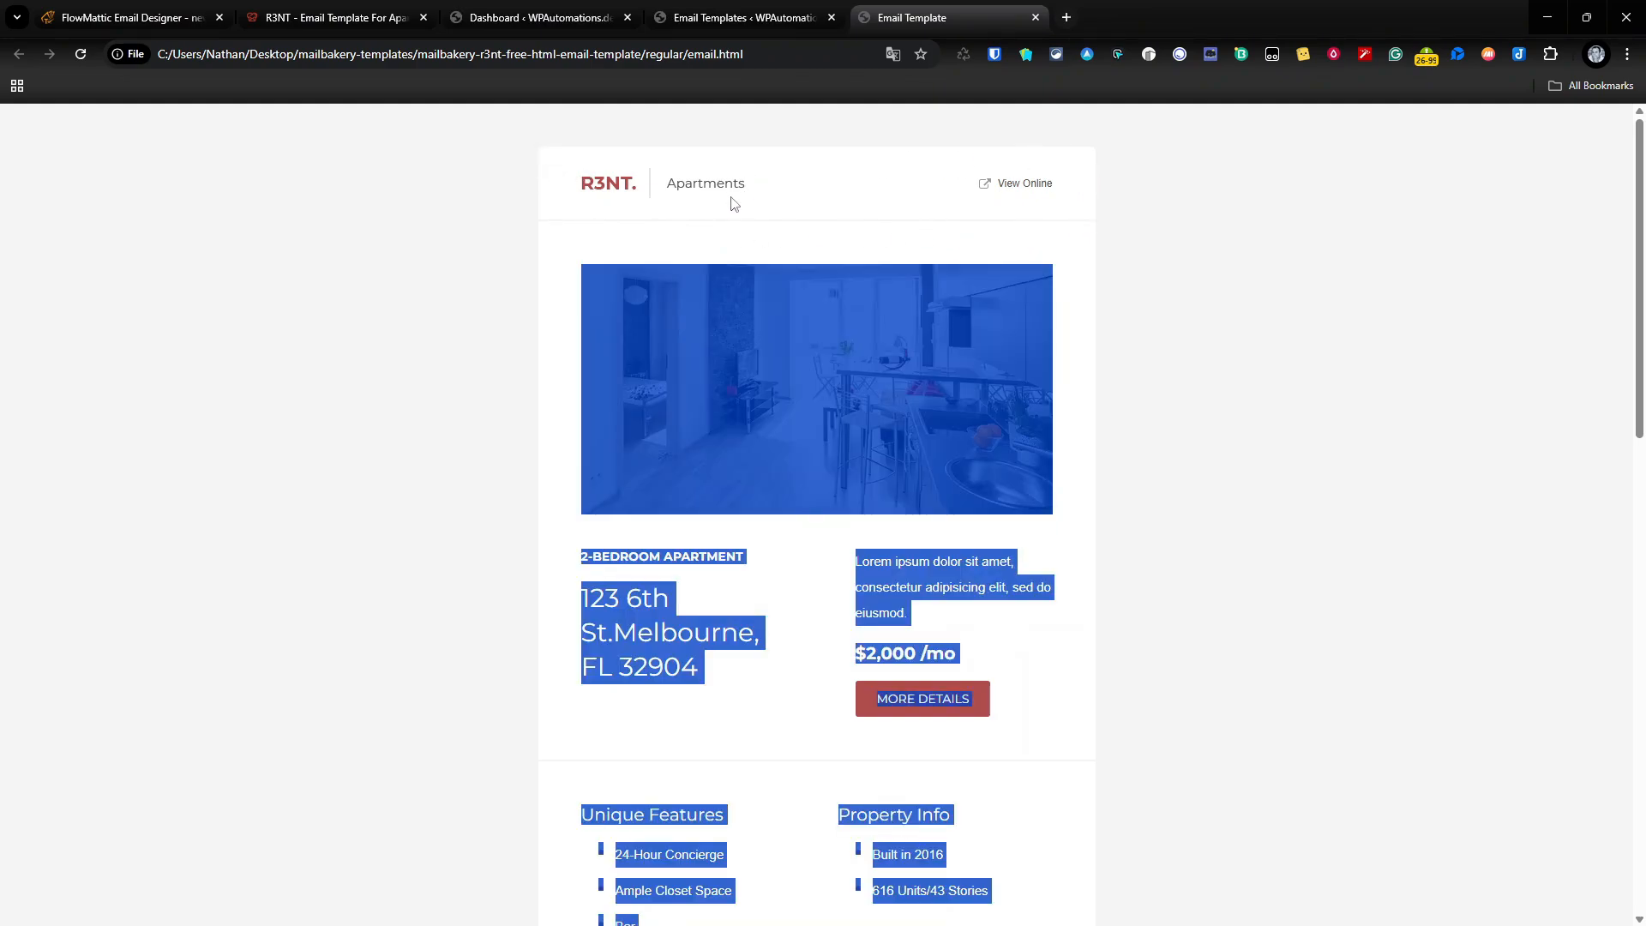
left_click(753, 351)
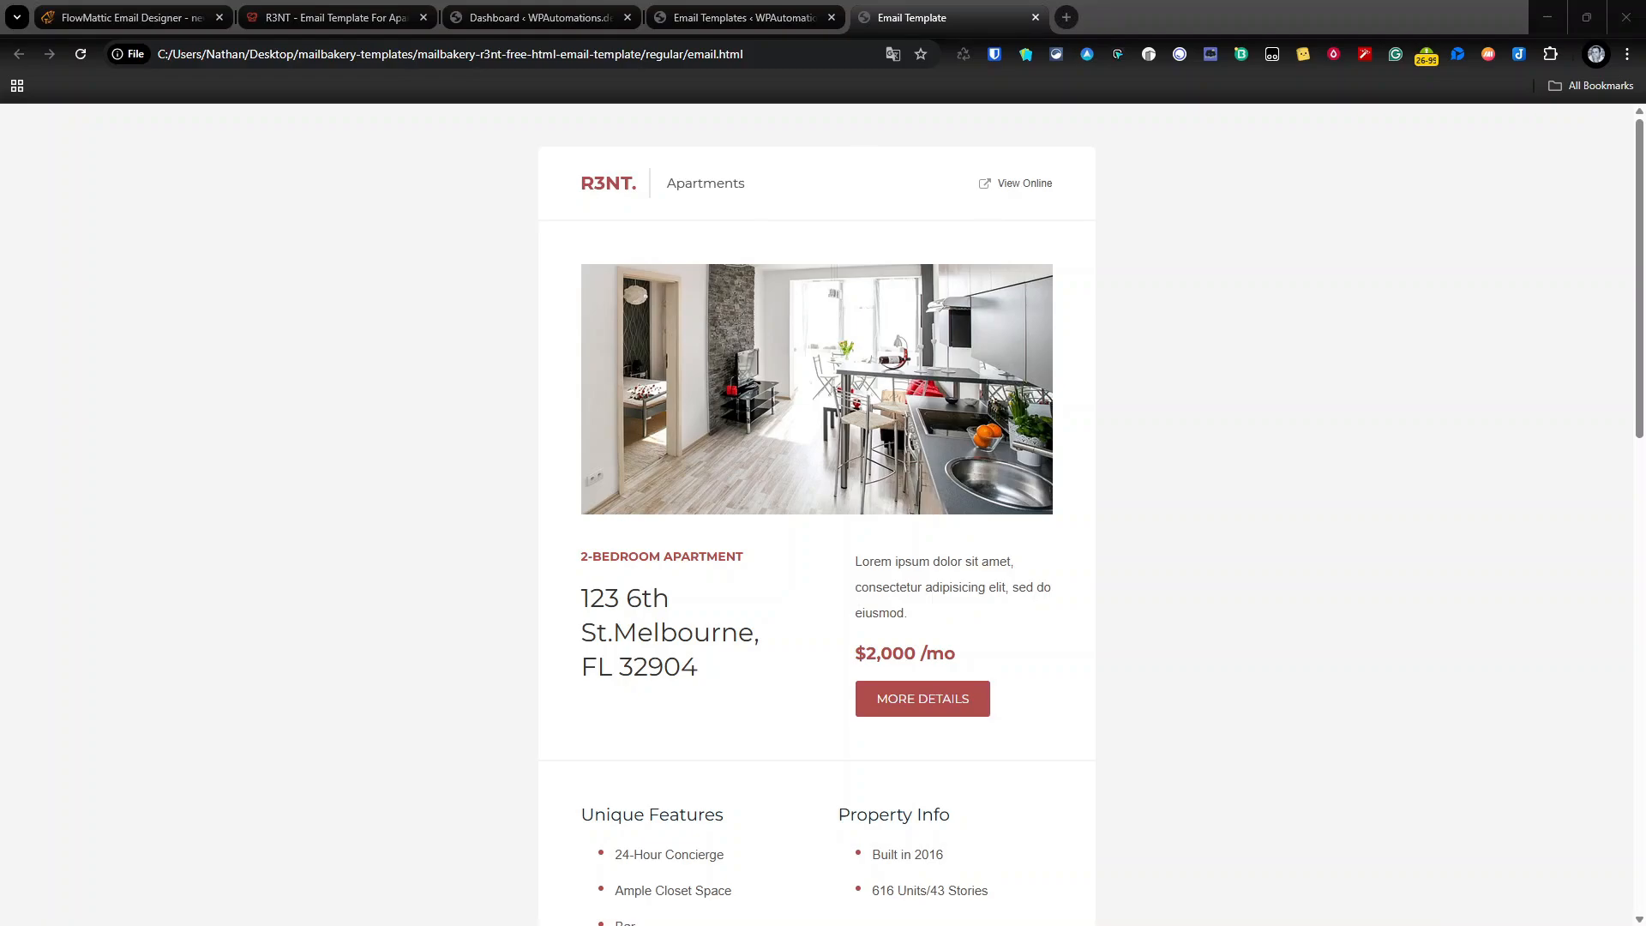
Replace the HTML block's placeholder content in the Video template with the copied R3NT header table code
left_click(728, 21)
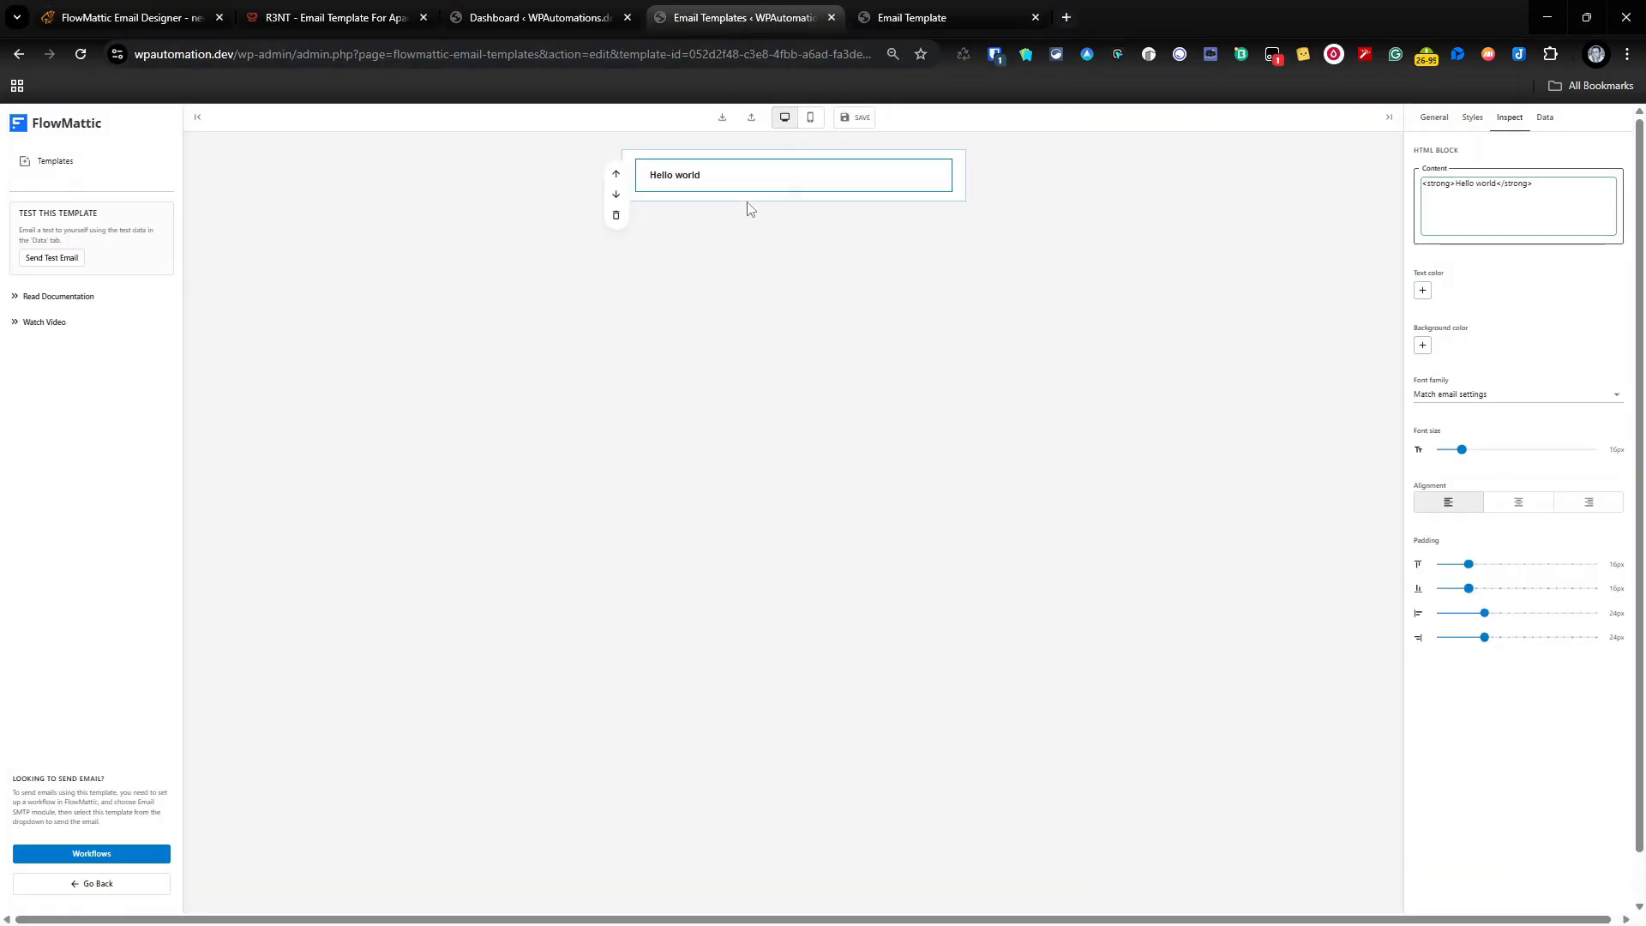
left_click_drag(1551, 198, 1325, 203)
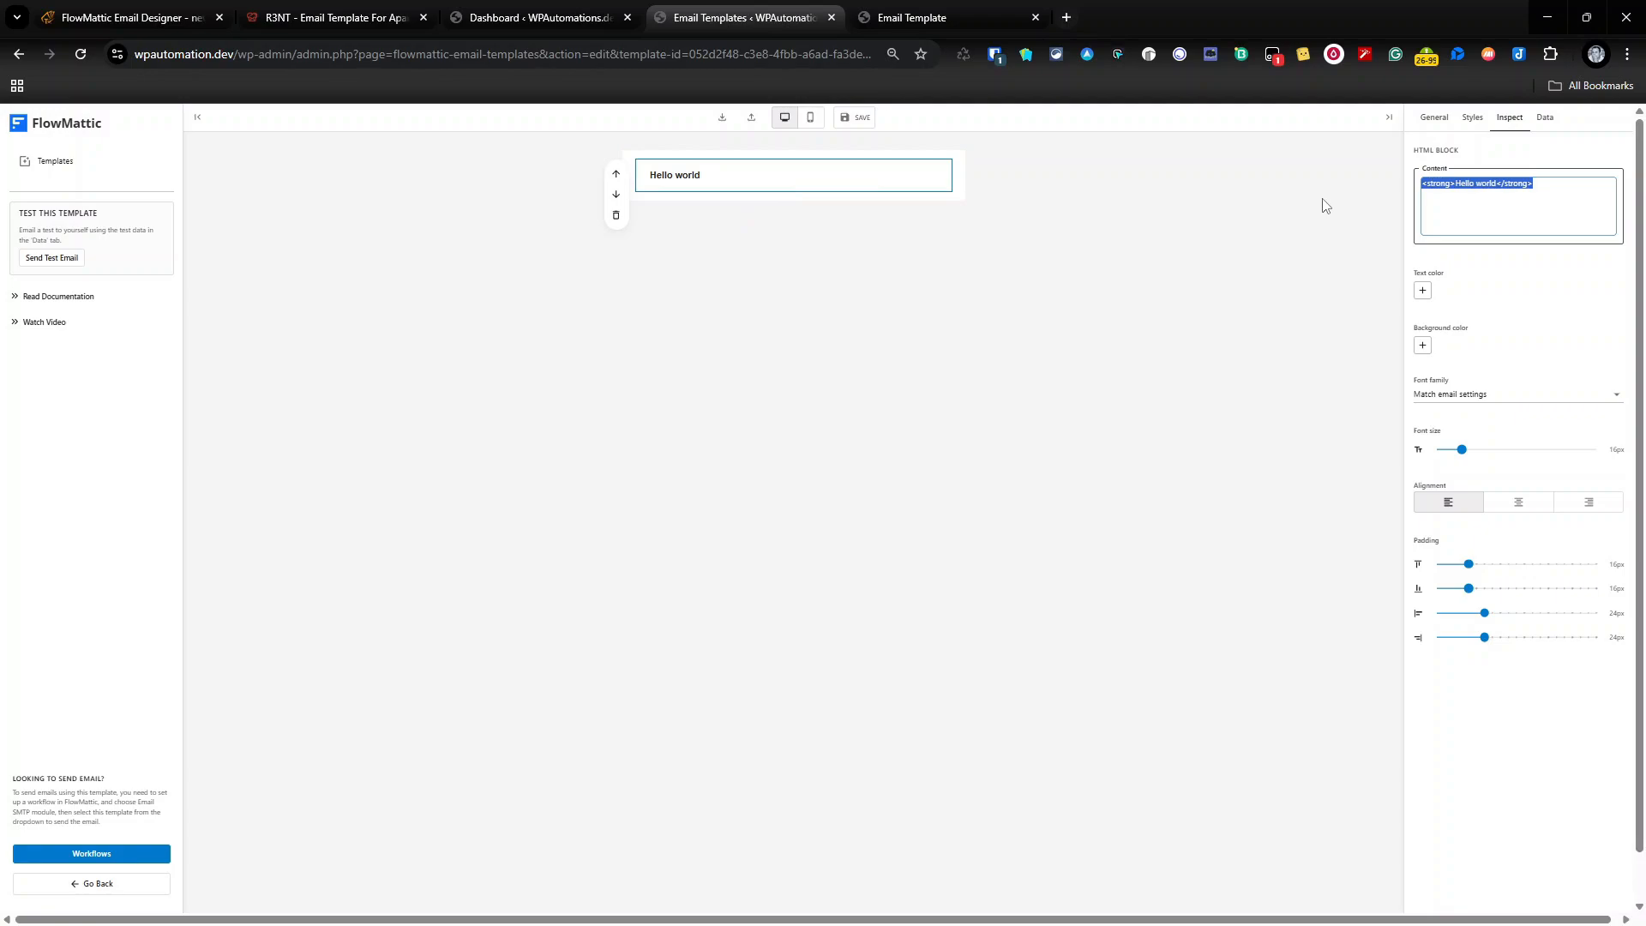
key("ctrl+v")
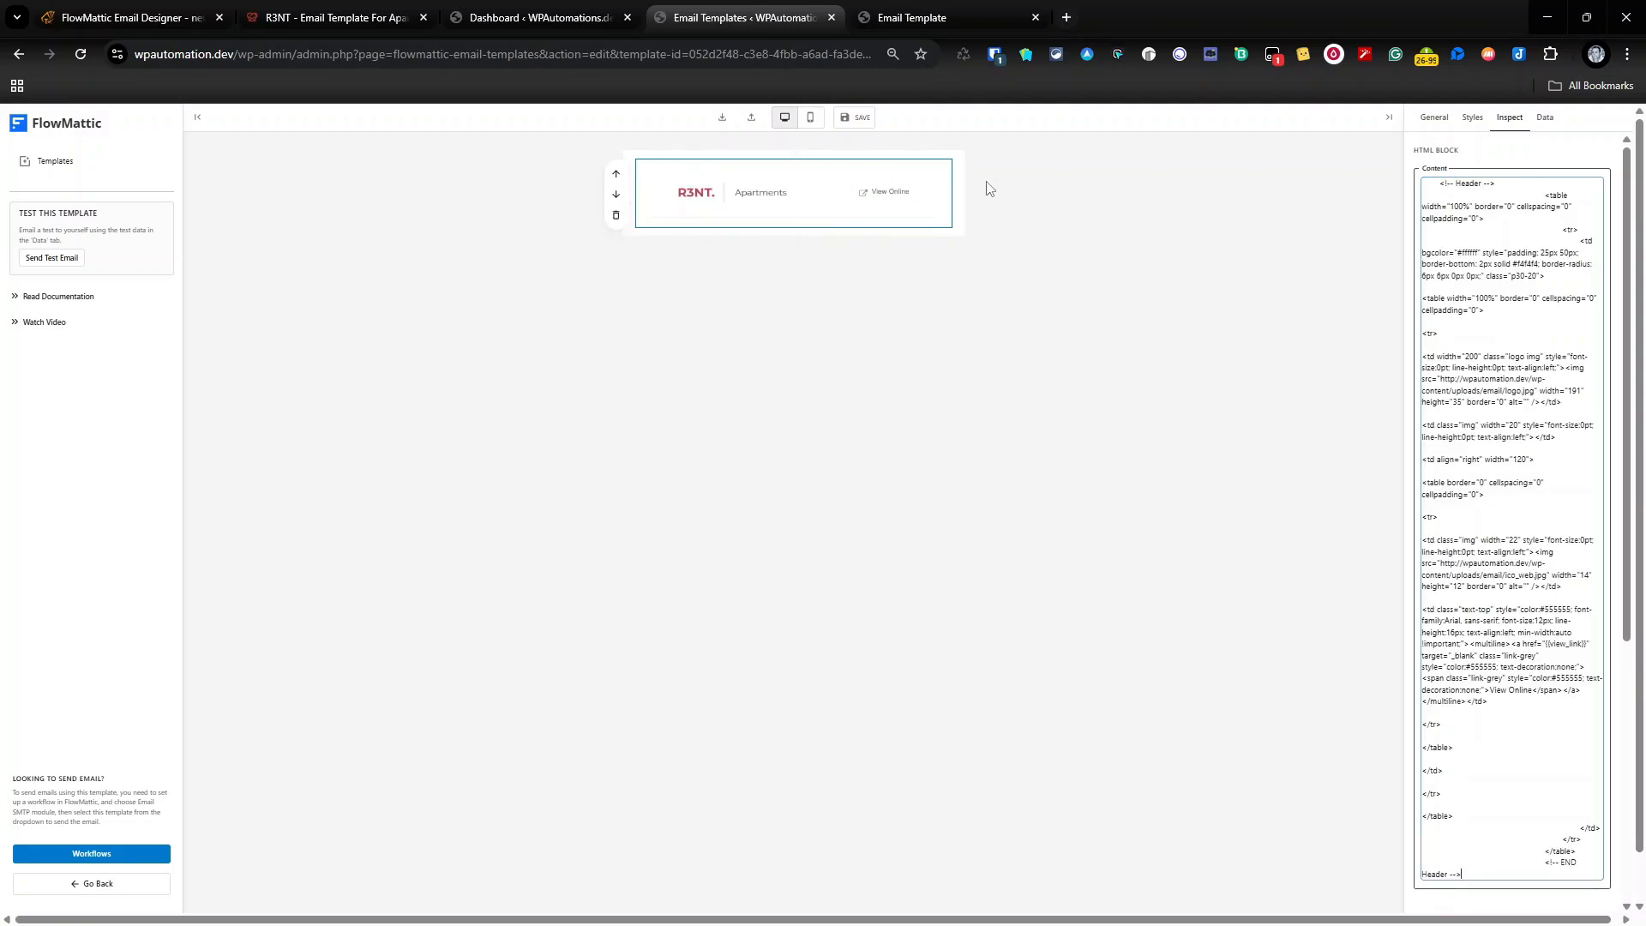
left_click(760, 290)
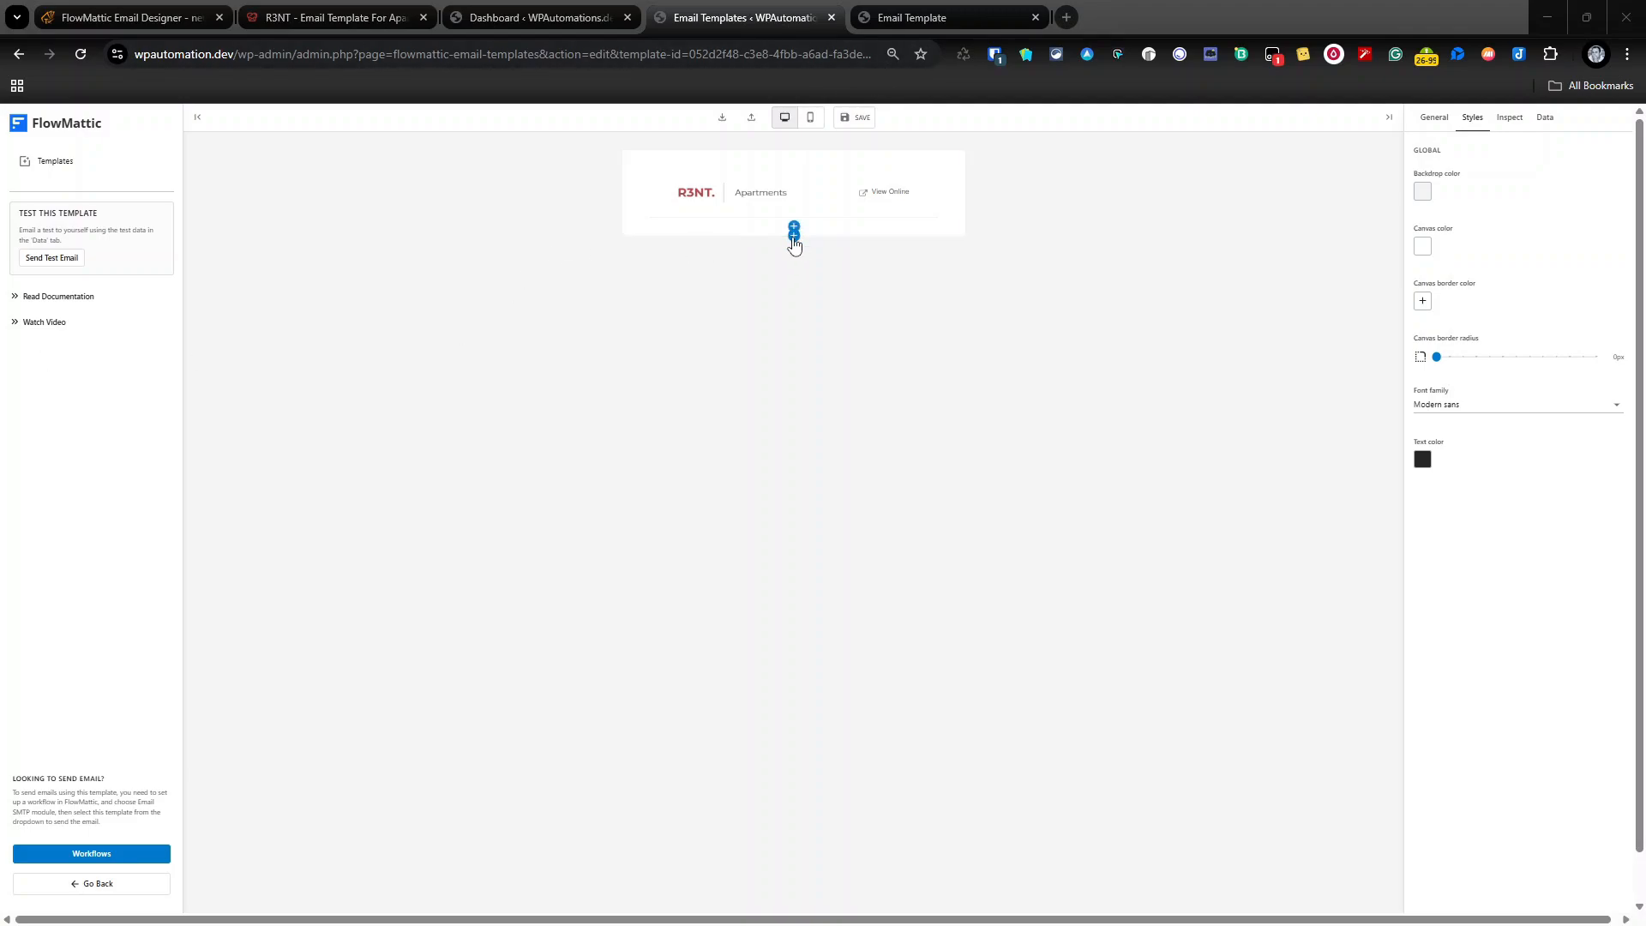
Add a container below the R3NT header and place a heading block inside it
left_click(794, 229)
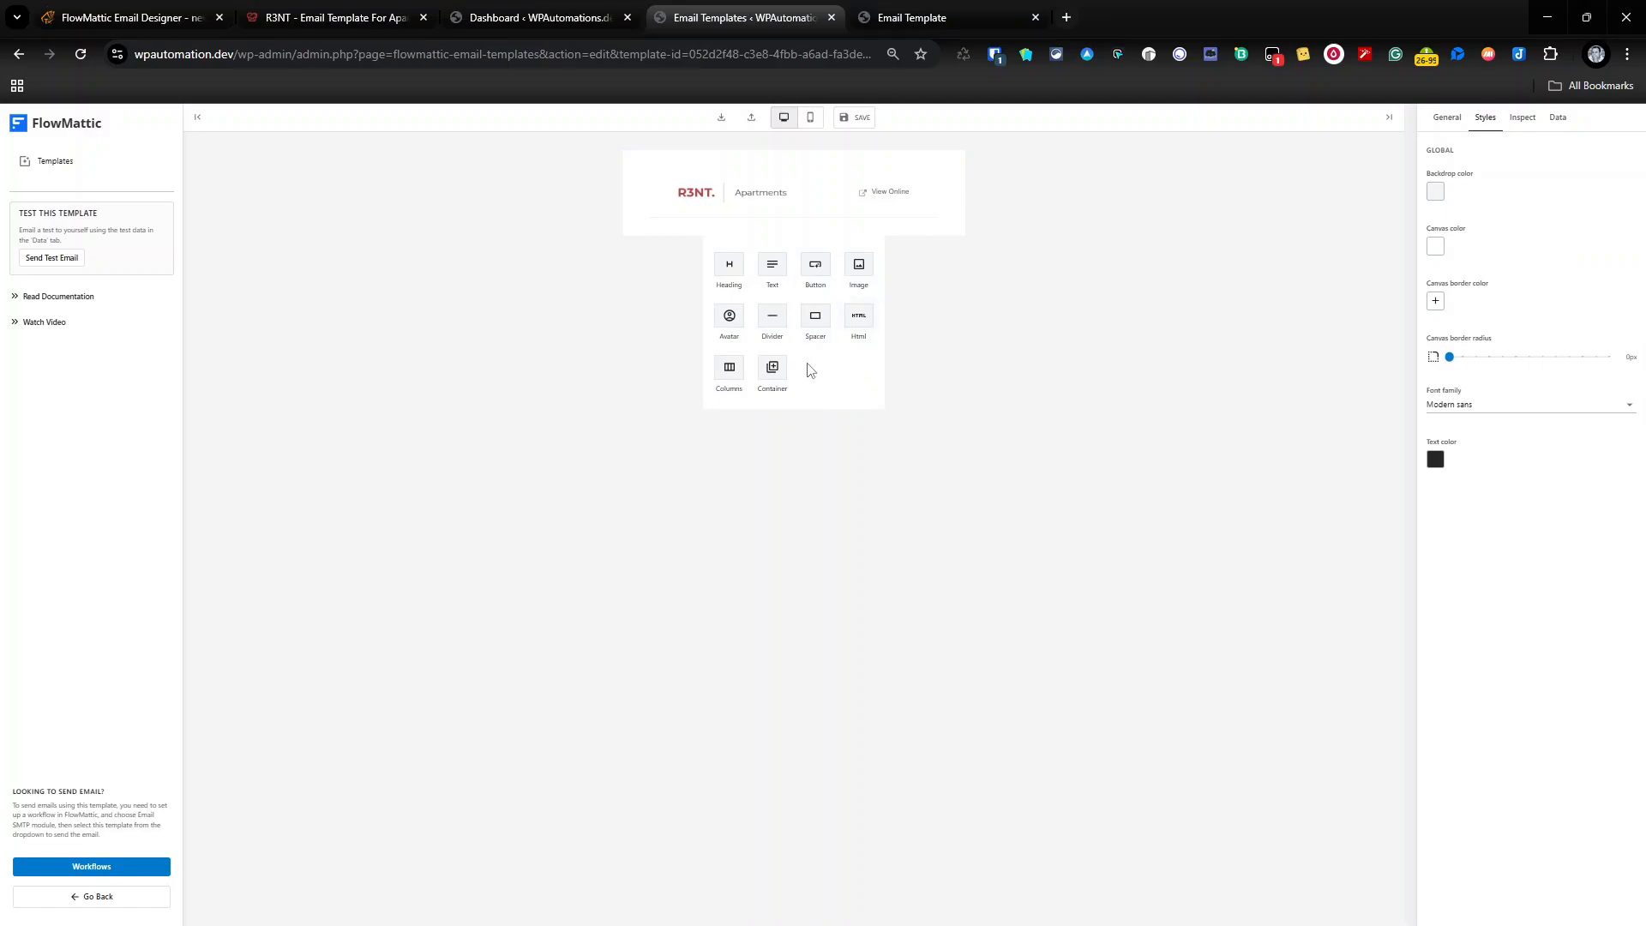
left_click(771, 380)
left_click(805, 266)
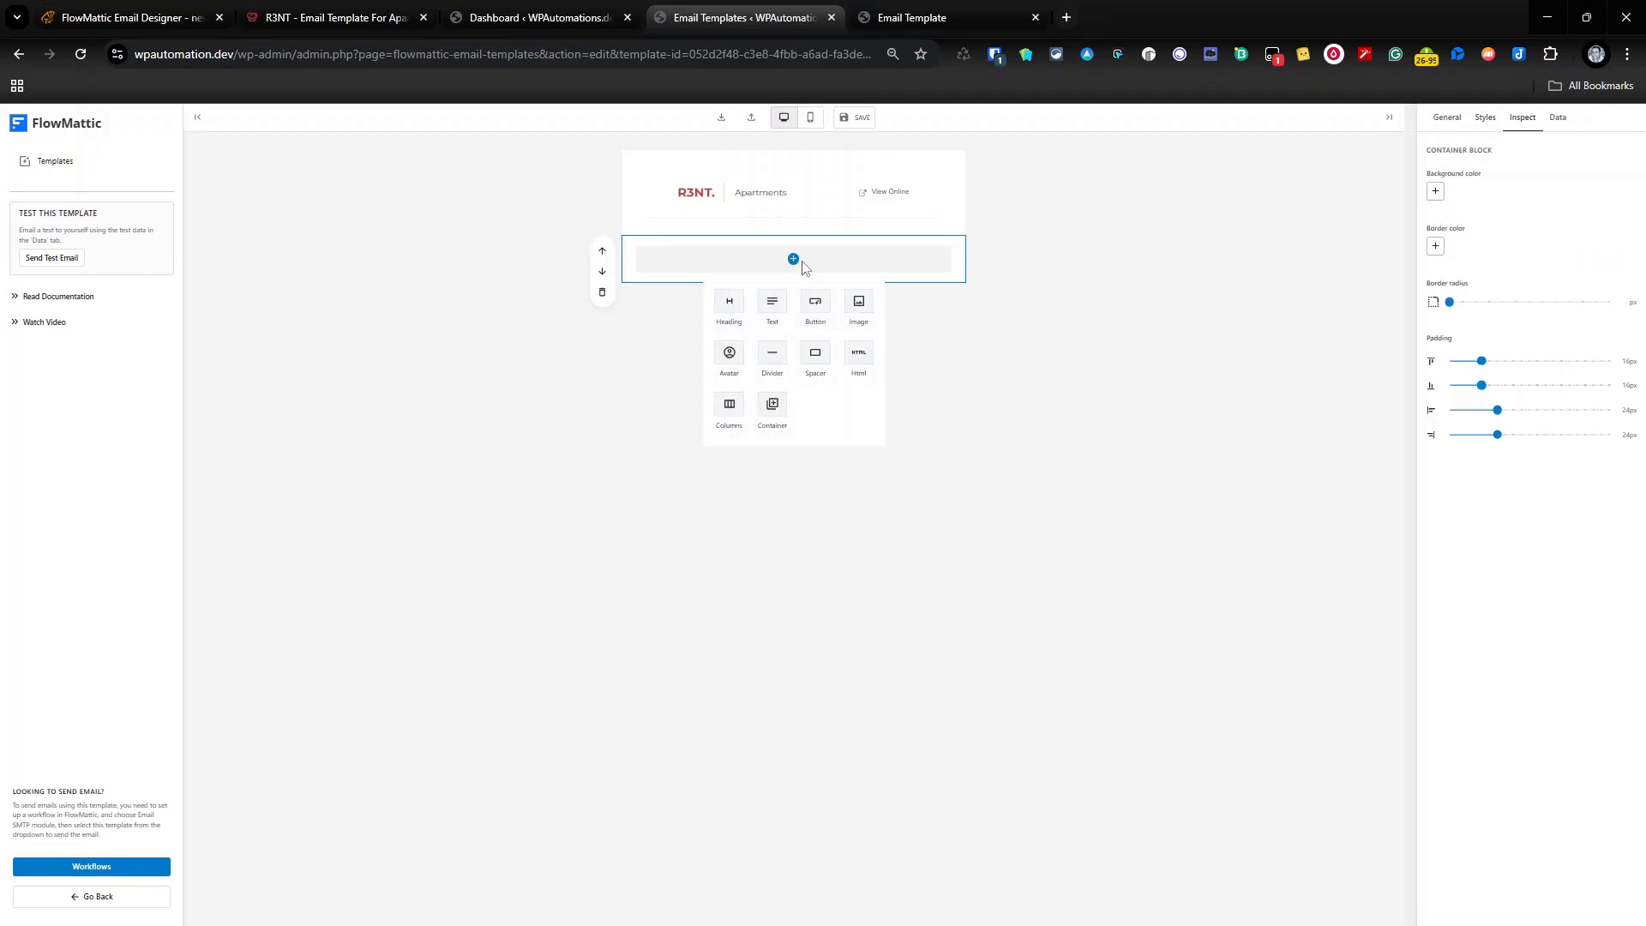
left_click(727, 309)
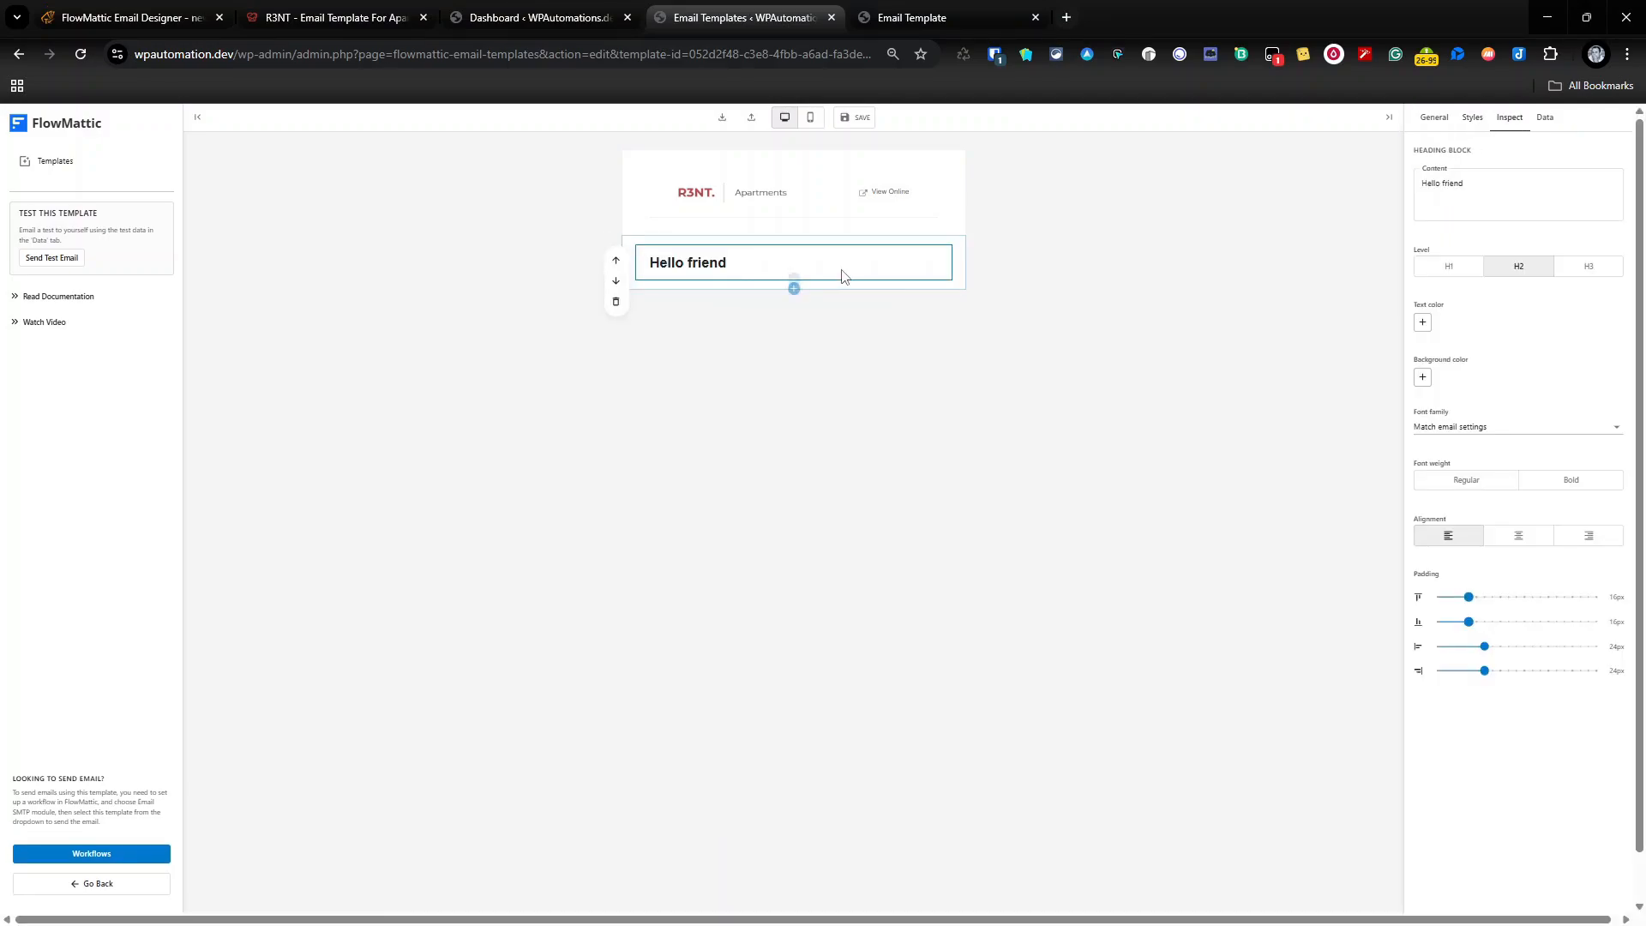
Add an image block below the "Hello friend" heading inside the same container
left_click(795, 283)
left_click(794, 281)
left_click(795, 280)
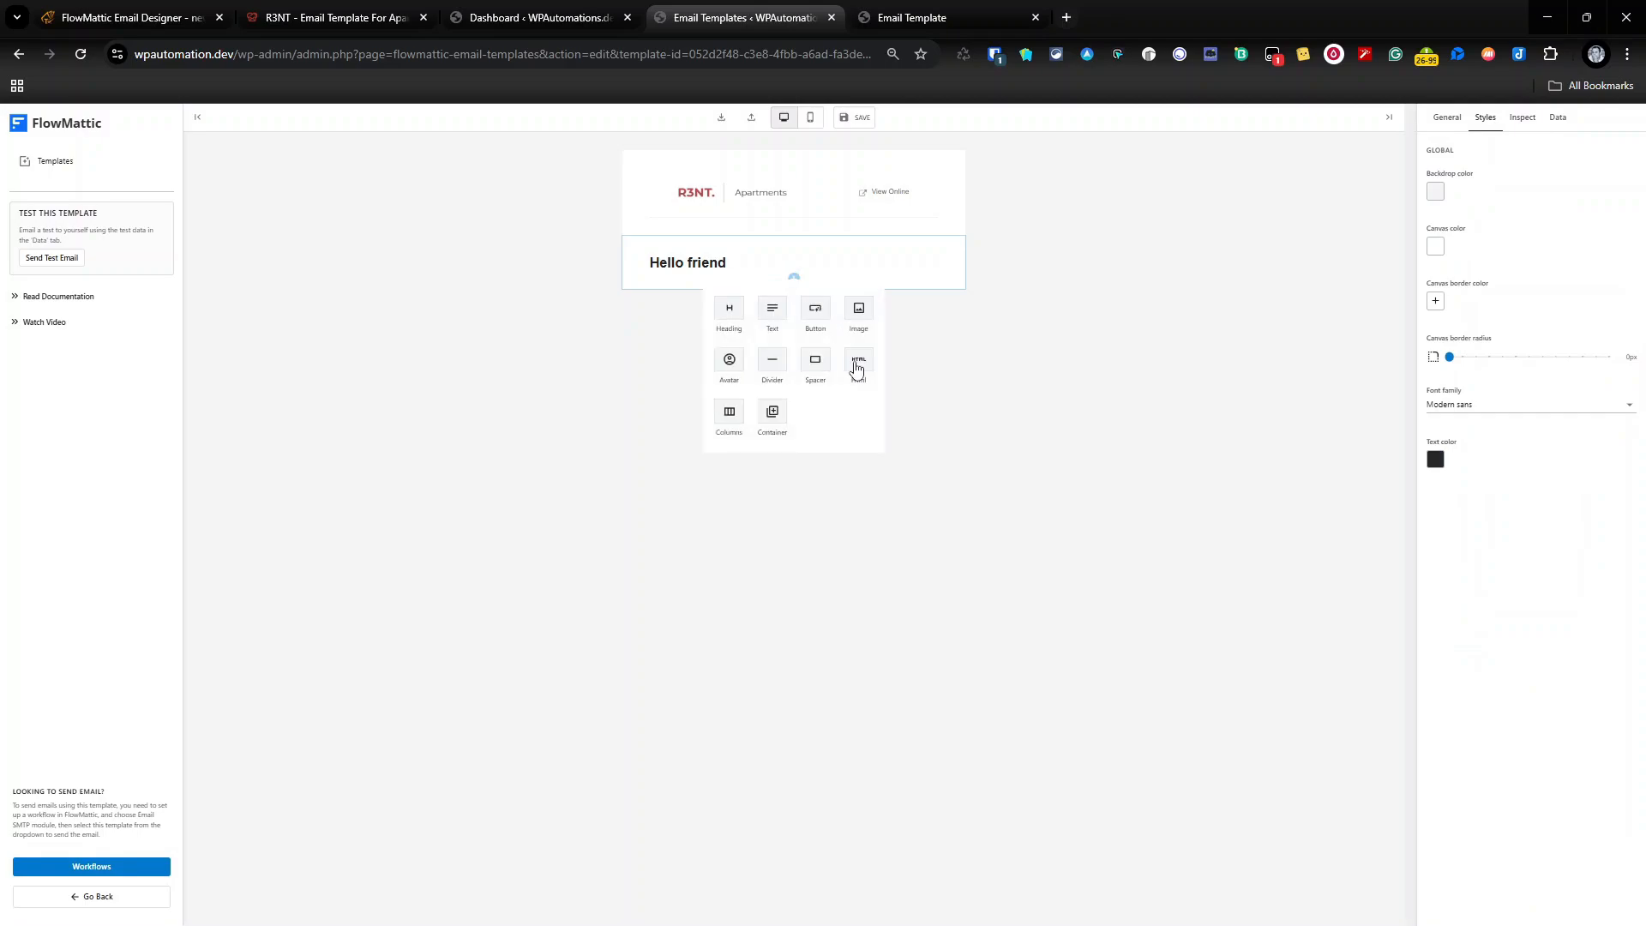
left_click(859, 310)
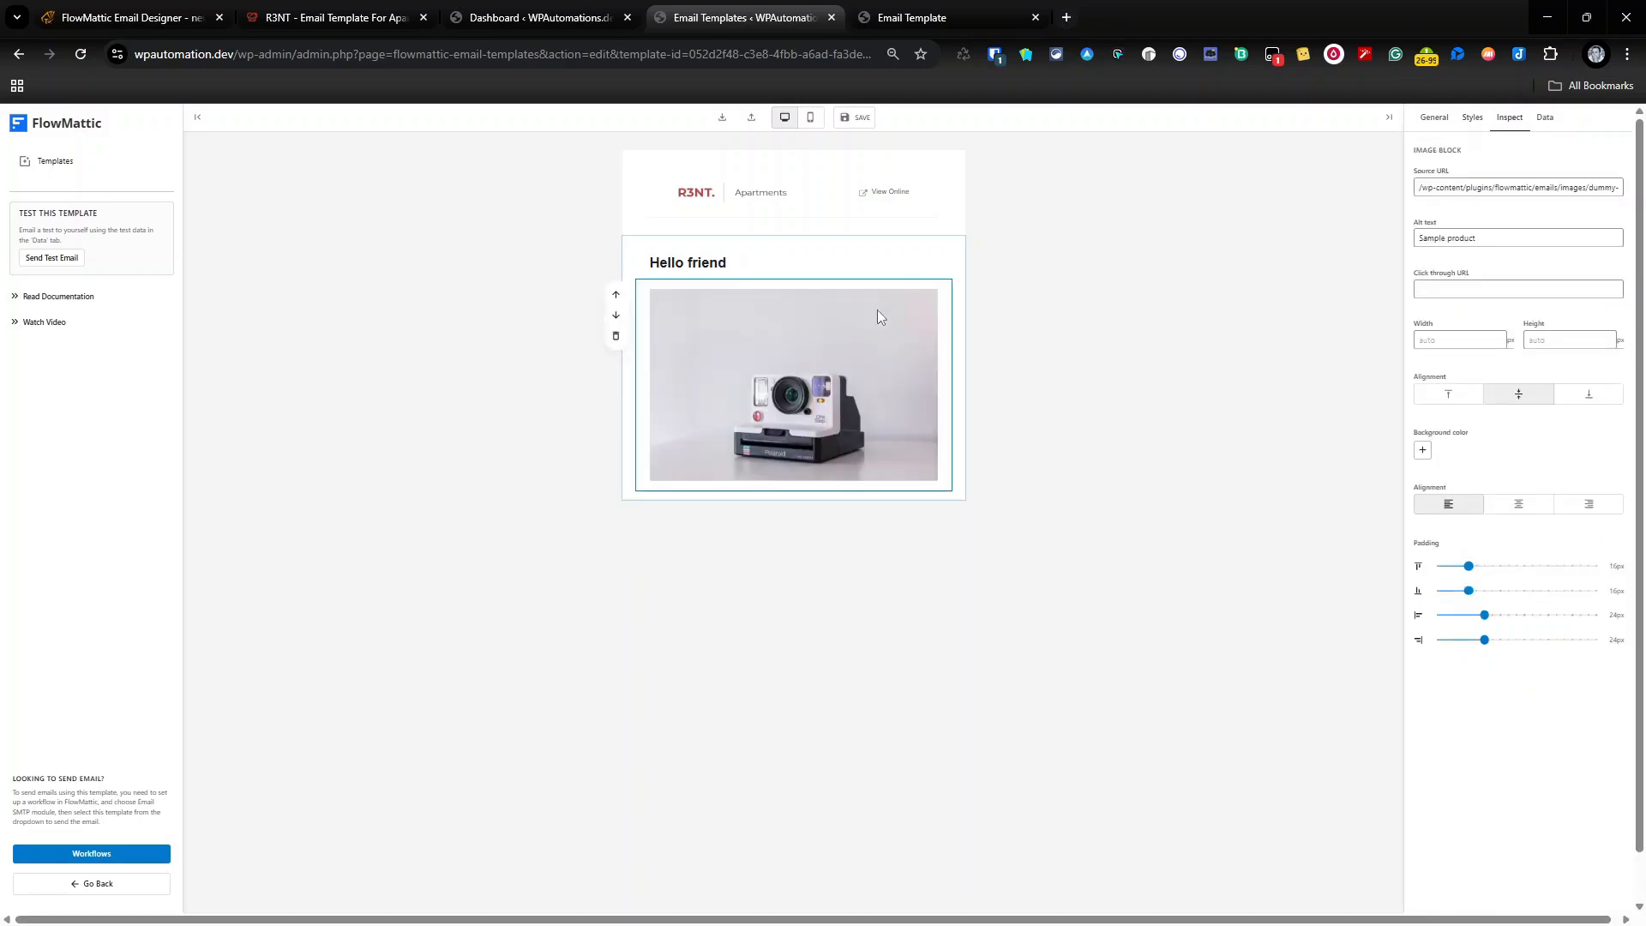
left_click(1145, 391)
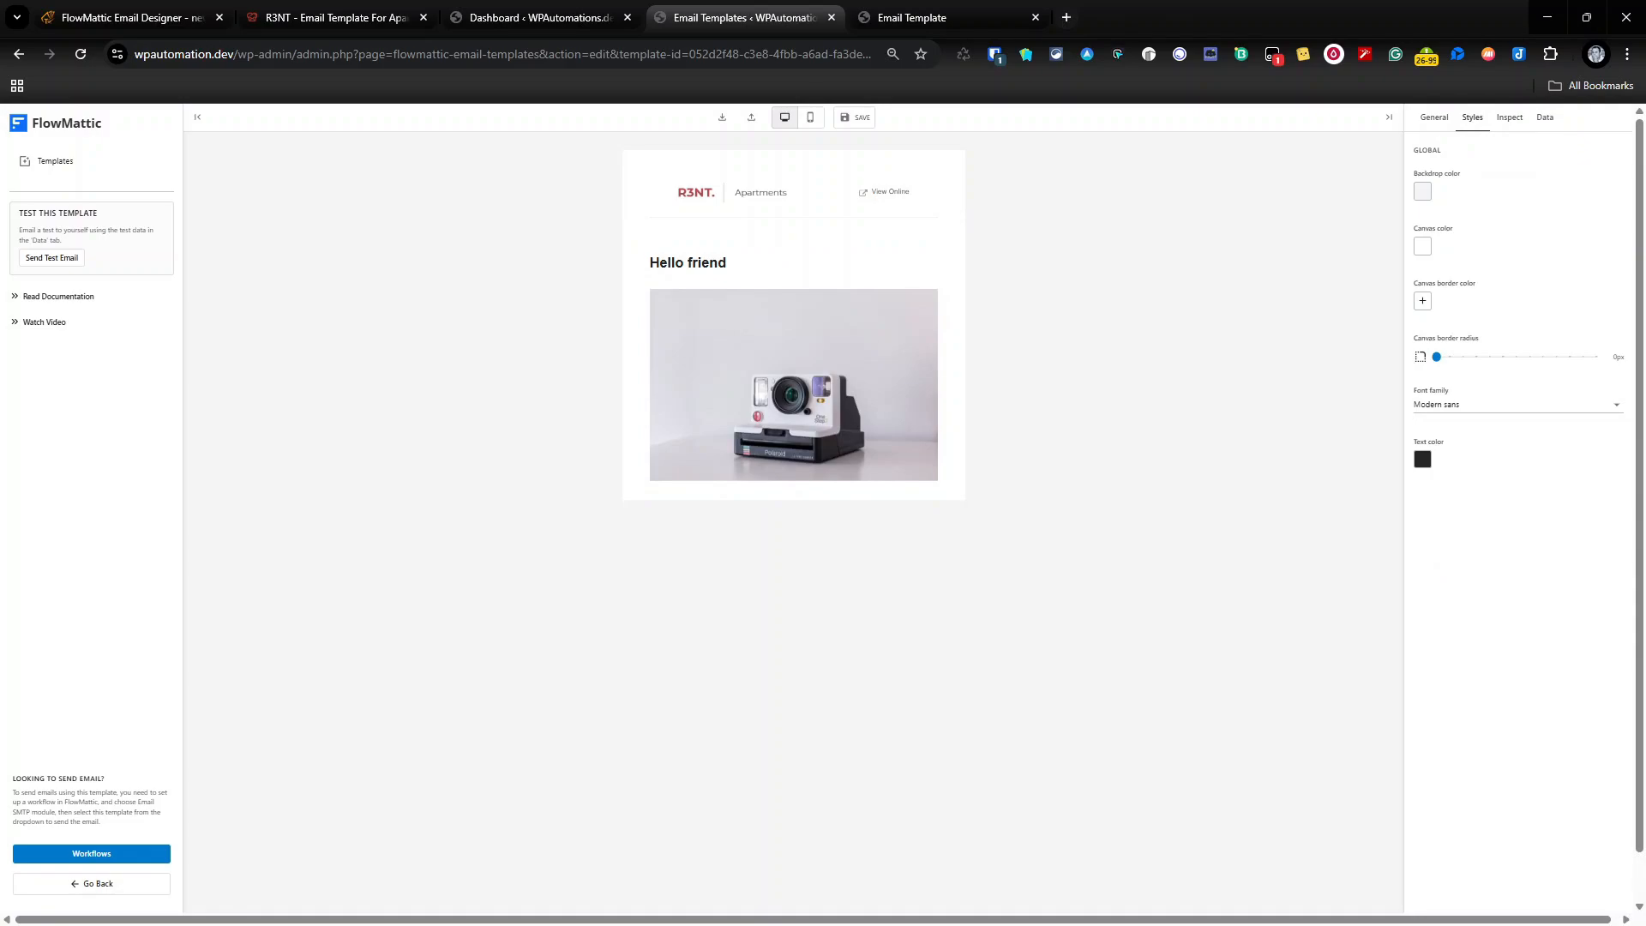
Examine the View Online link's {{view_link}} placeholder in the R3NT header block's HTML code
triple_click(688, 263)
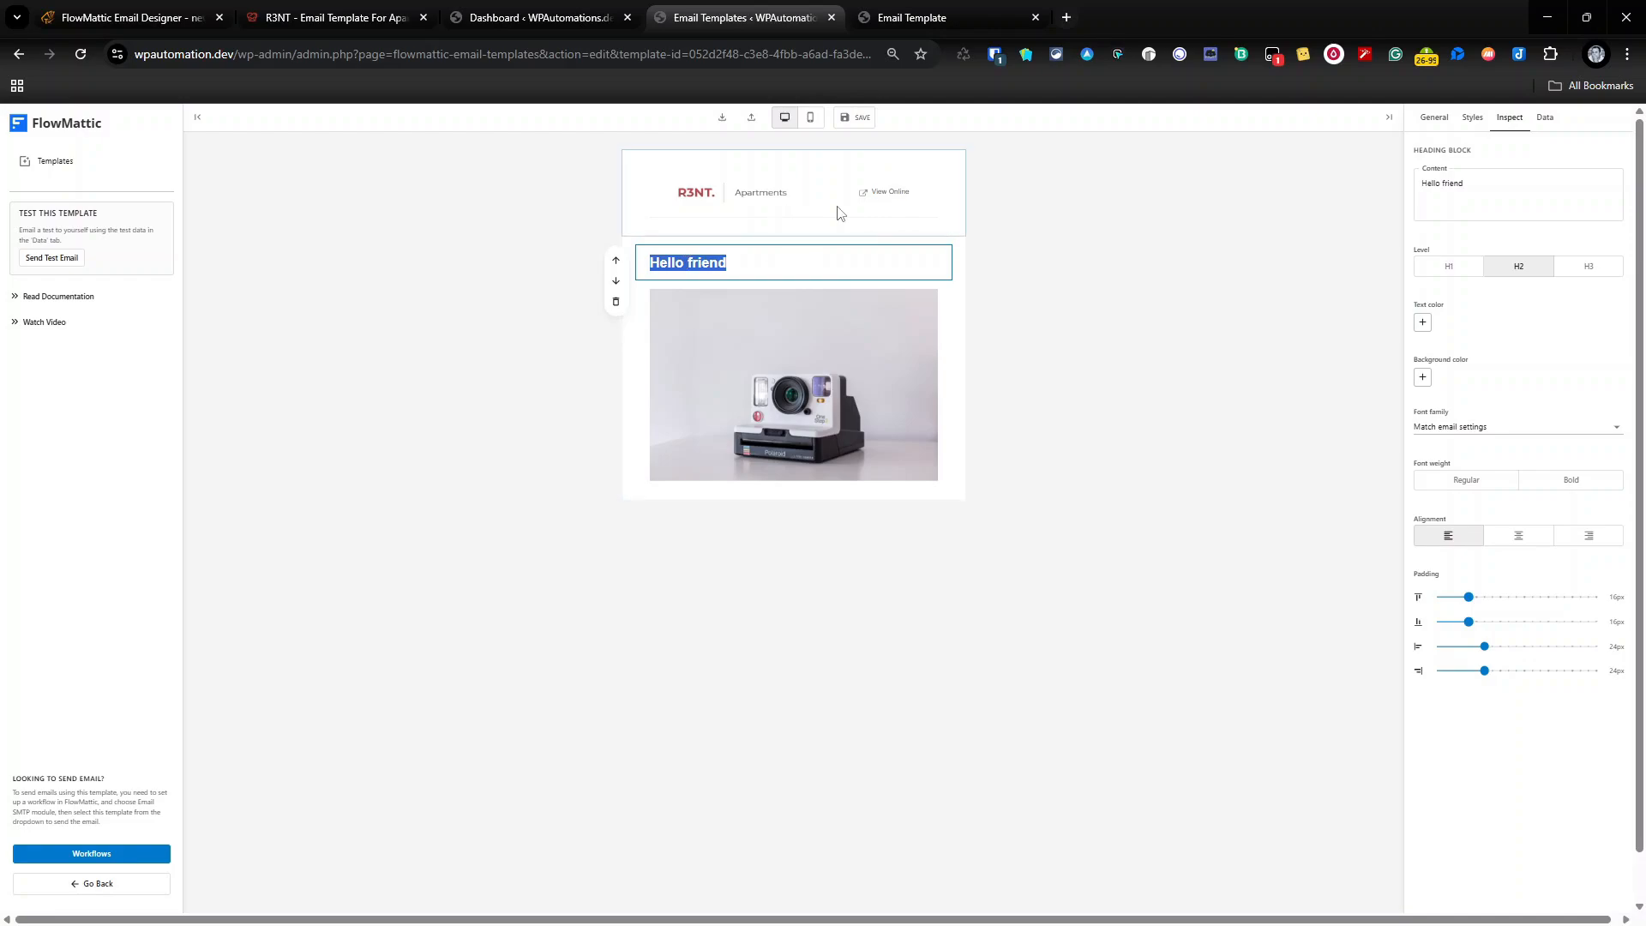
left_click(894, 202)
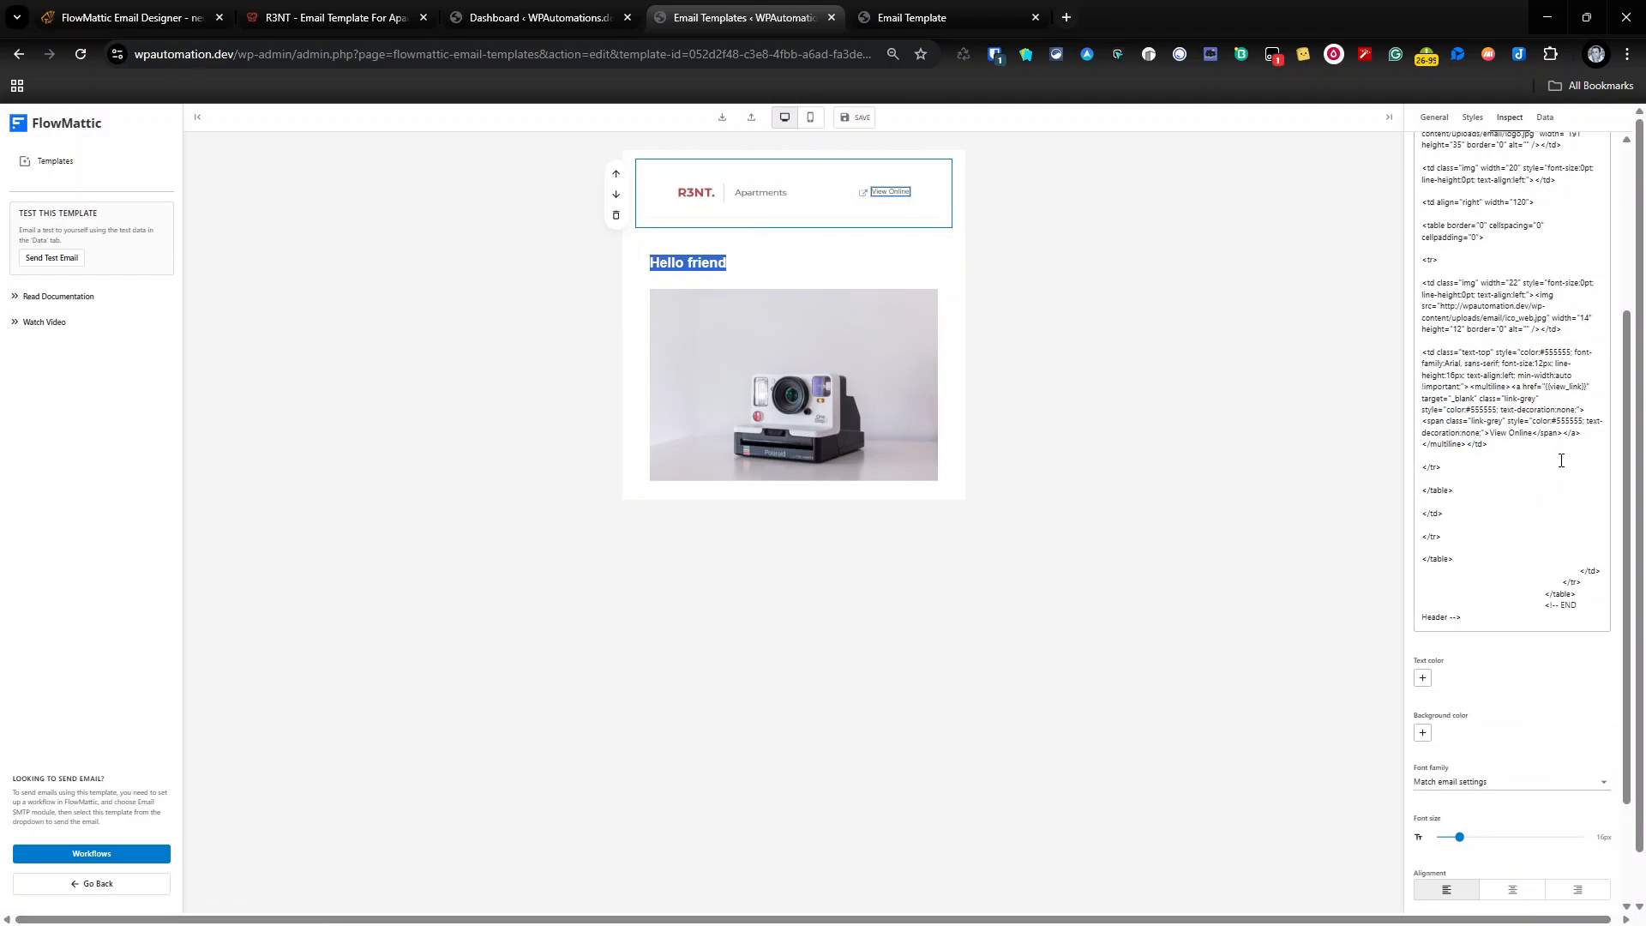
left_click(1547, 385)
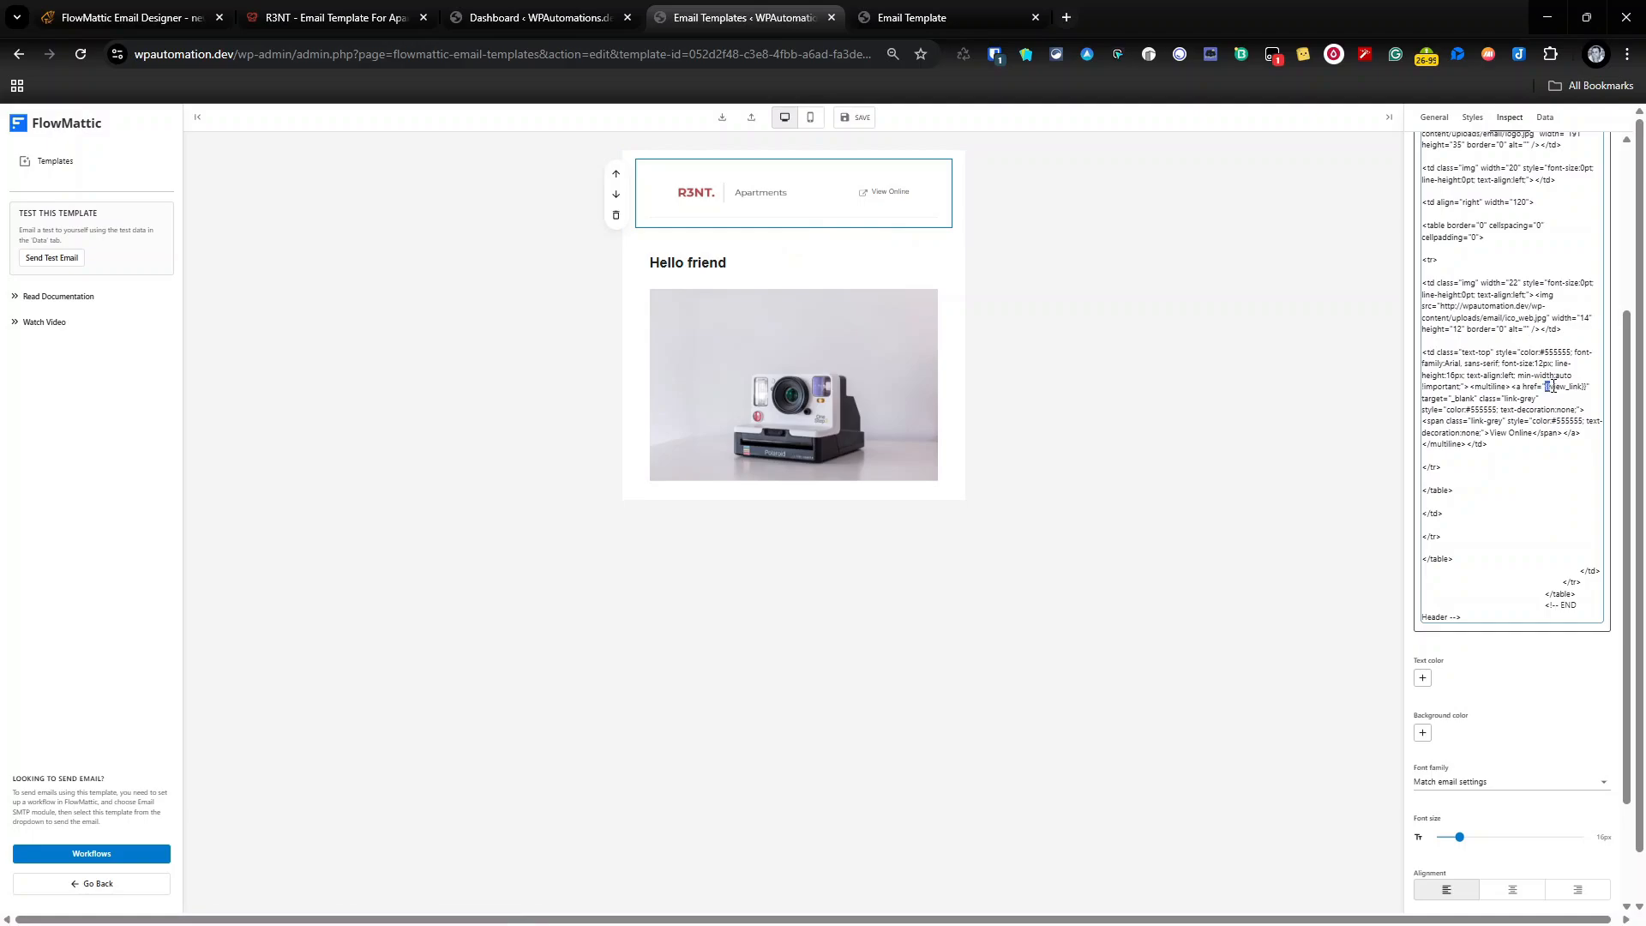
left_click_drag(1551, 386, 1577, 388)
Replace the "Hello friend" heading content with "Now Avalibale {{first_name}}!"
left_click(707, 262)
triple_click(707, 257)
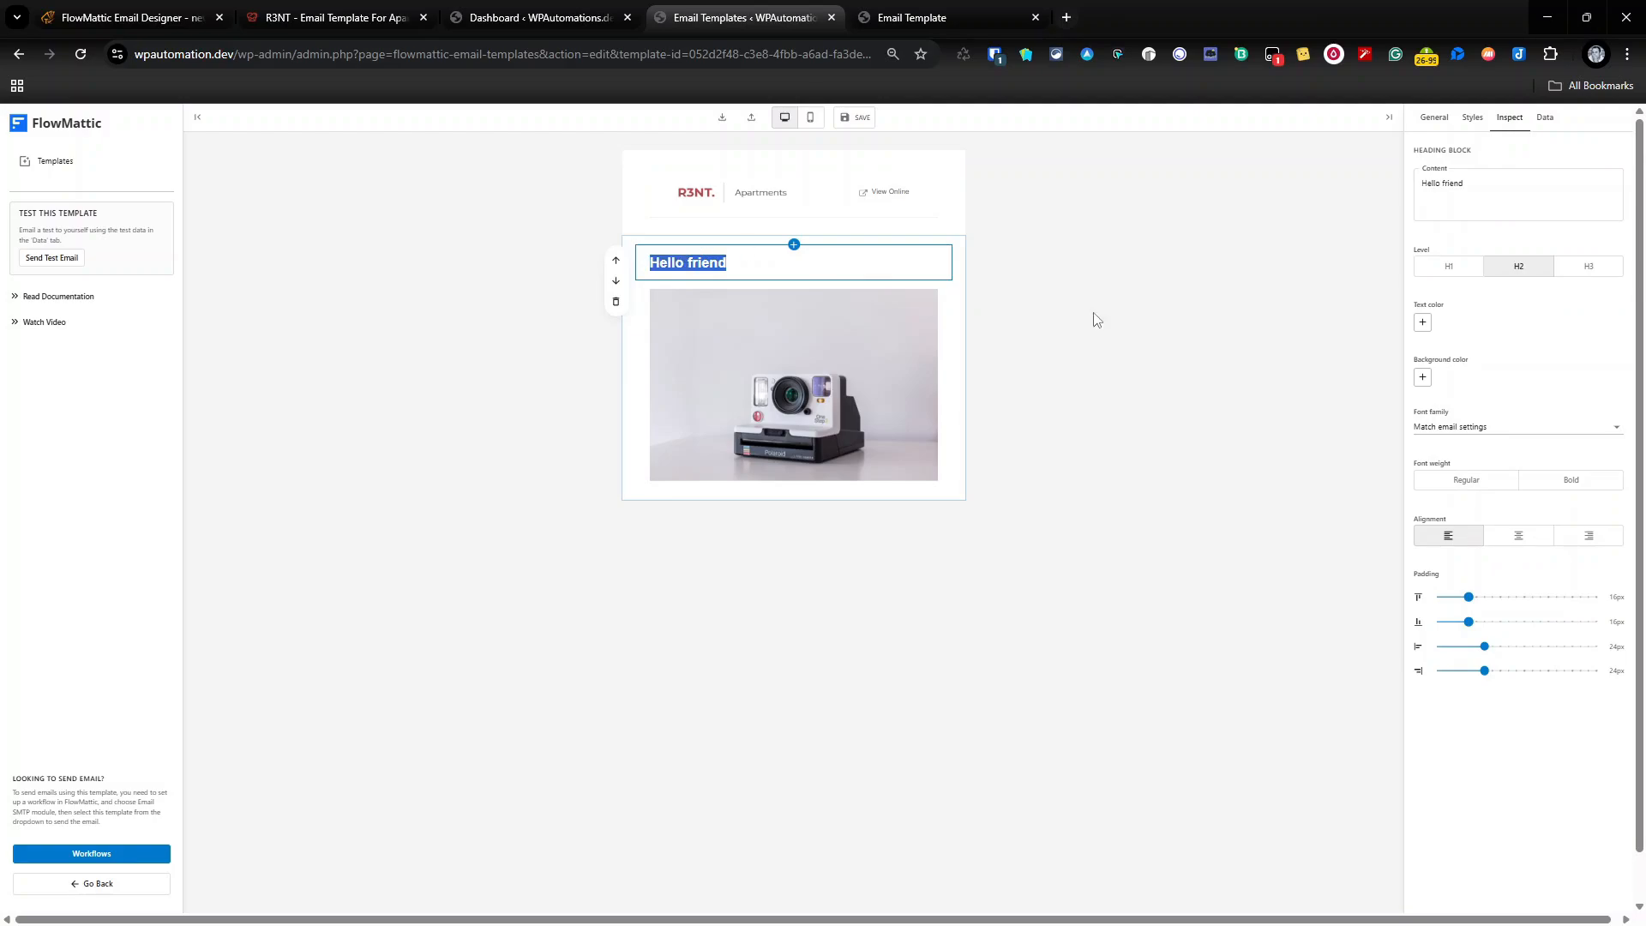
left_click_drag(1531, 199, 1144, 182)
type("Now")
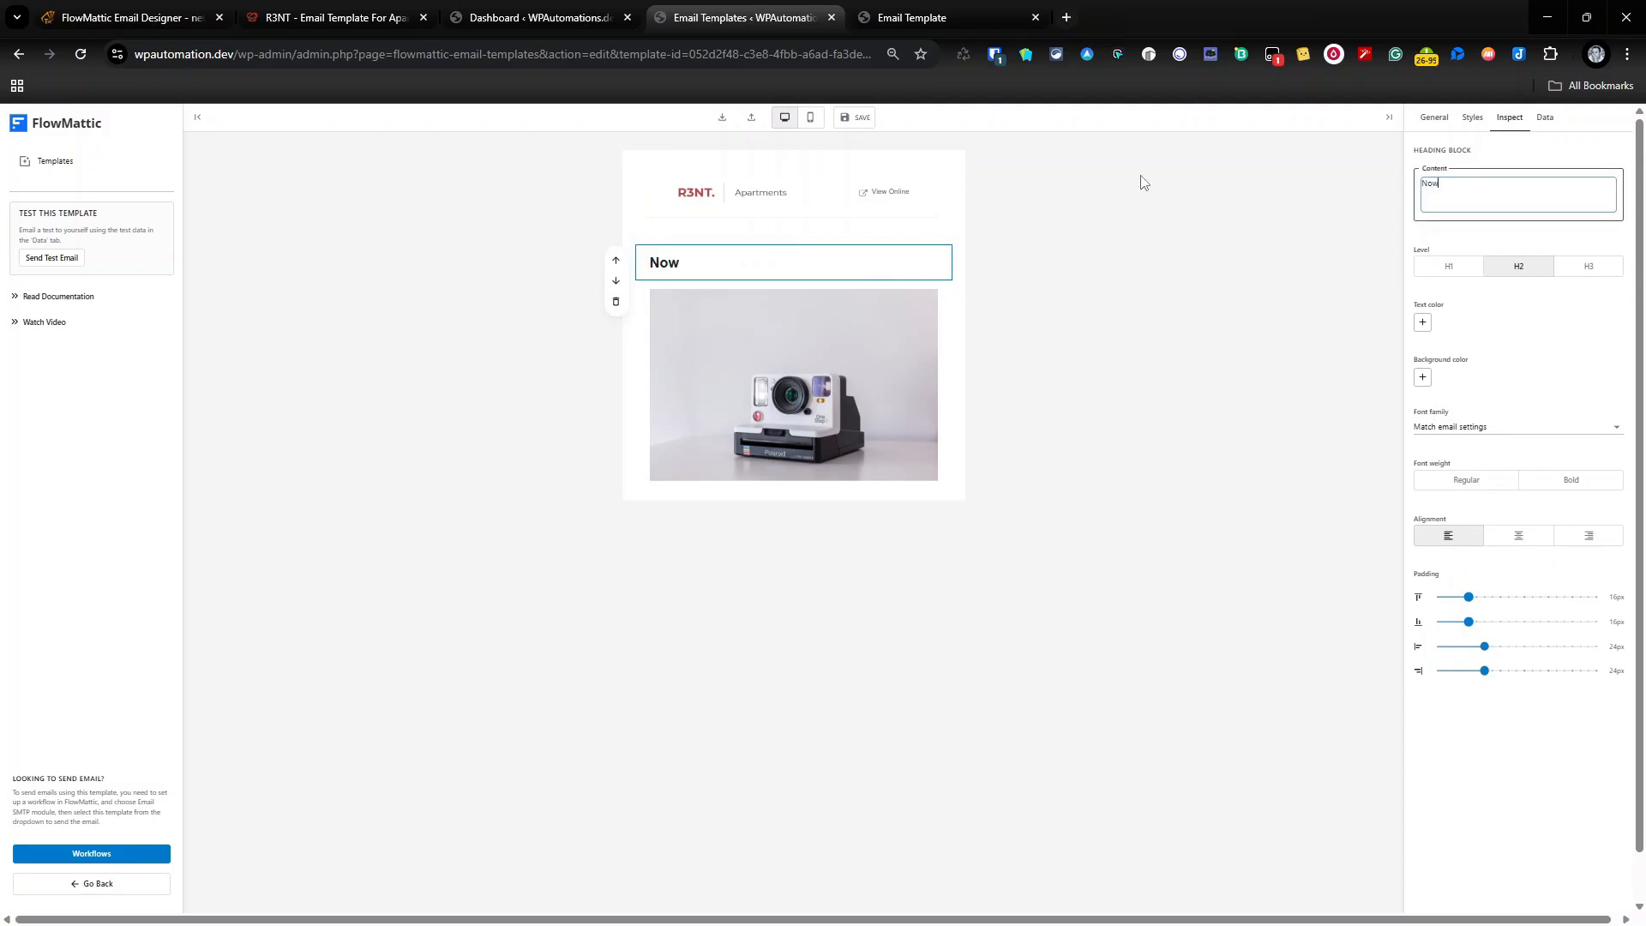
type(" Avalibale {{first_name}}!")
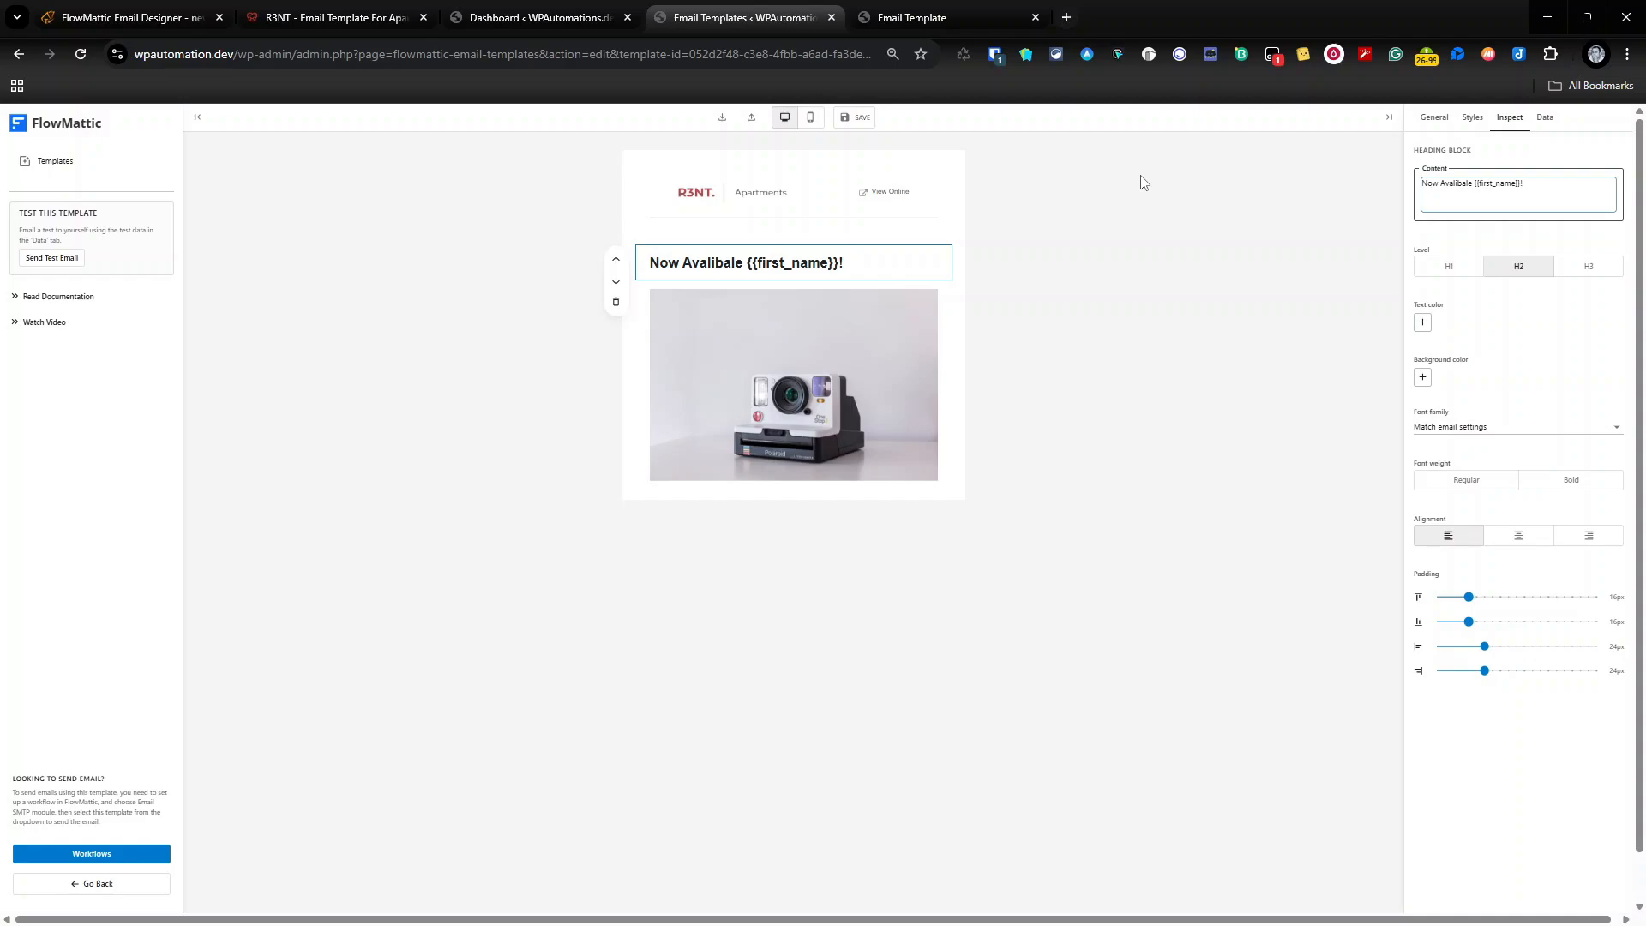
Replace the image block's default source URL with the placeholder {{produt_image}}
left_click(903, 347)
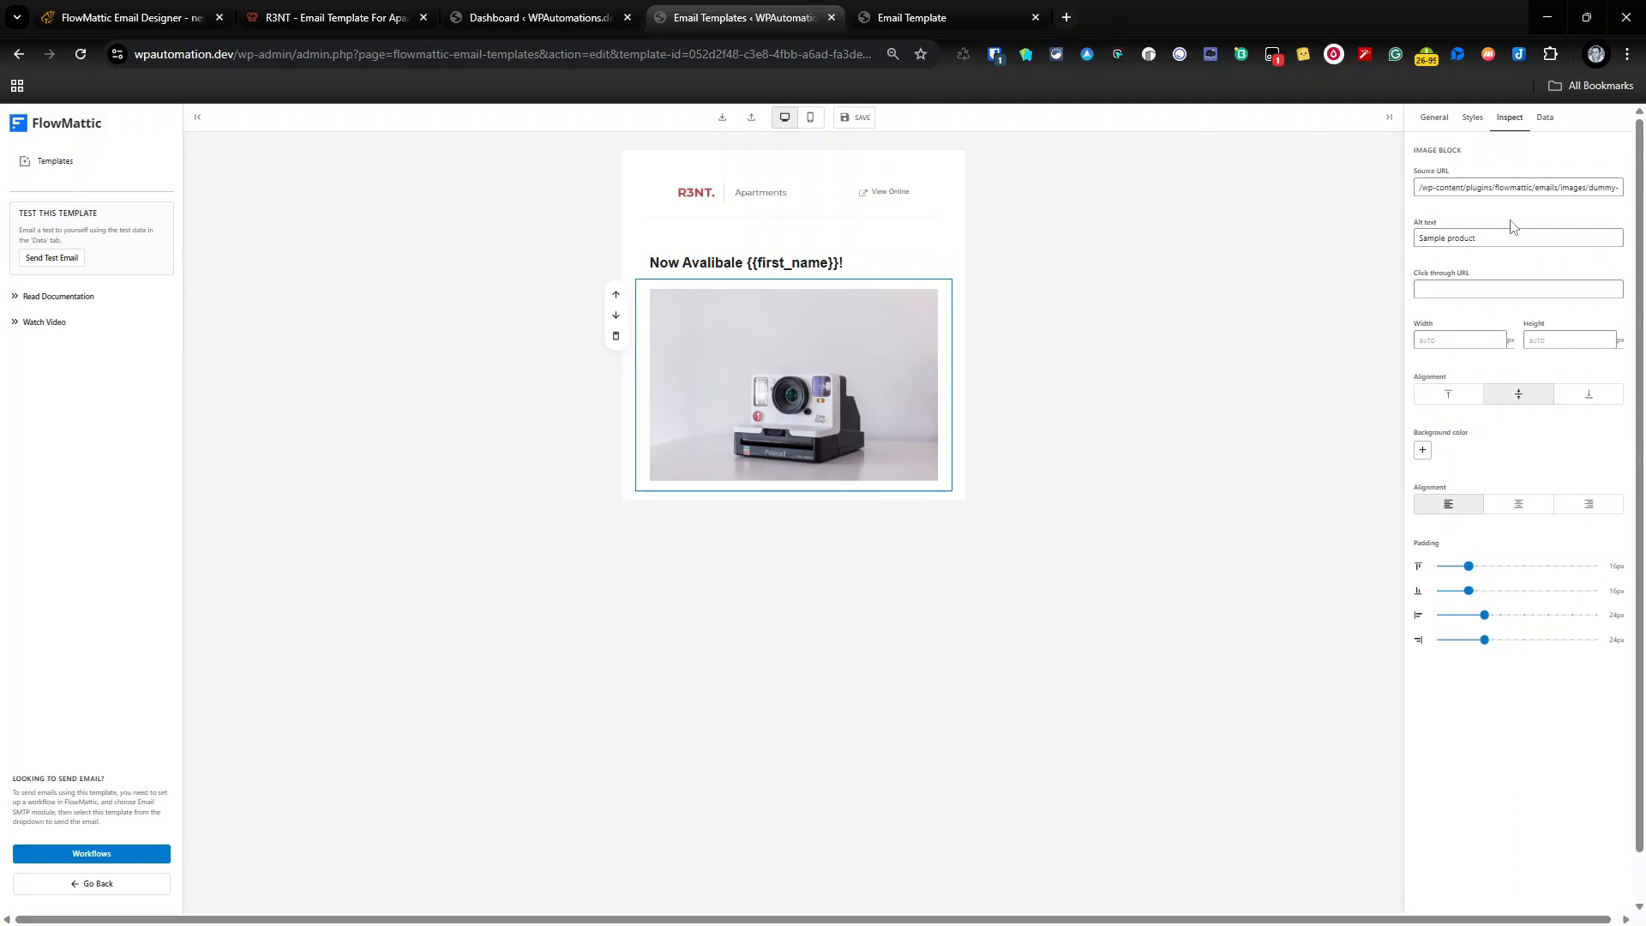
triple_click(1516, 187)
key("BackSpace")
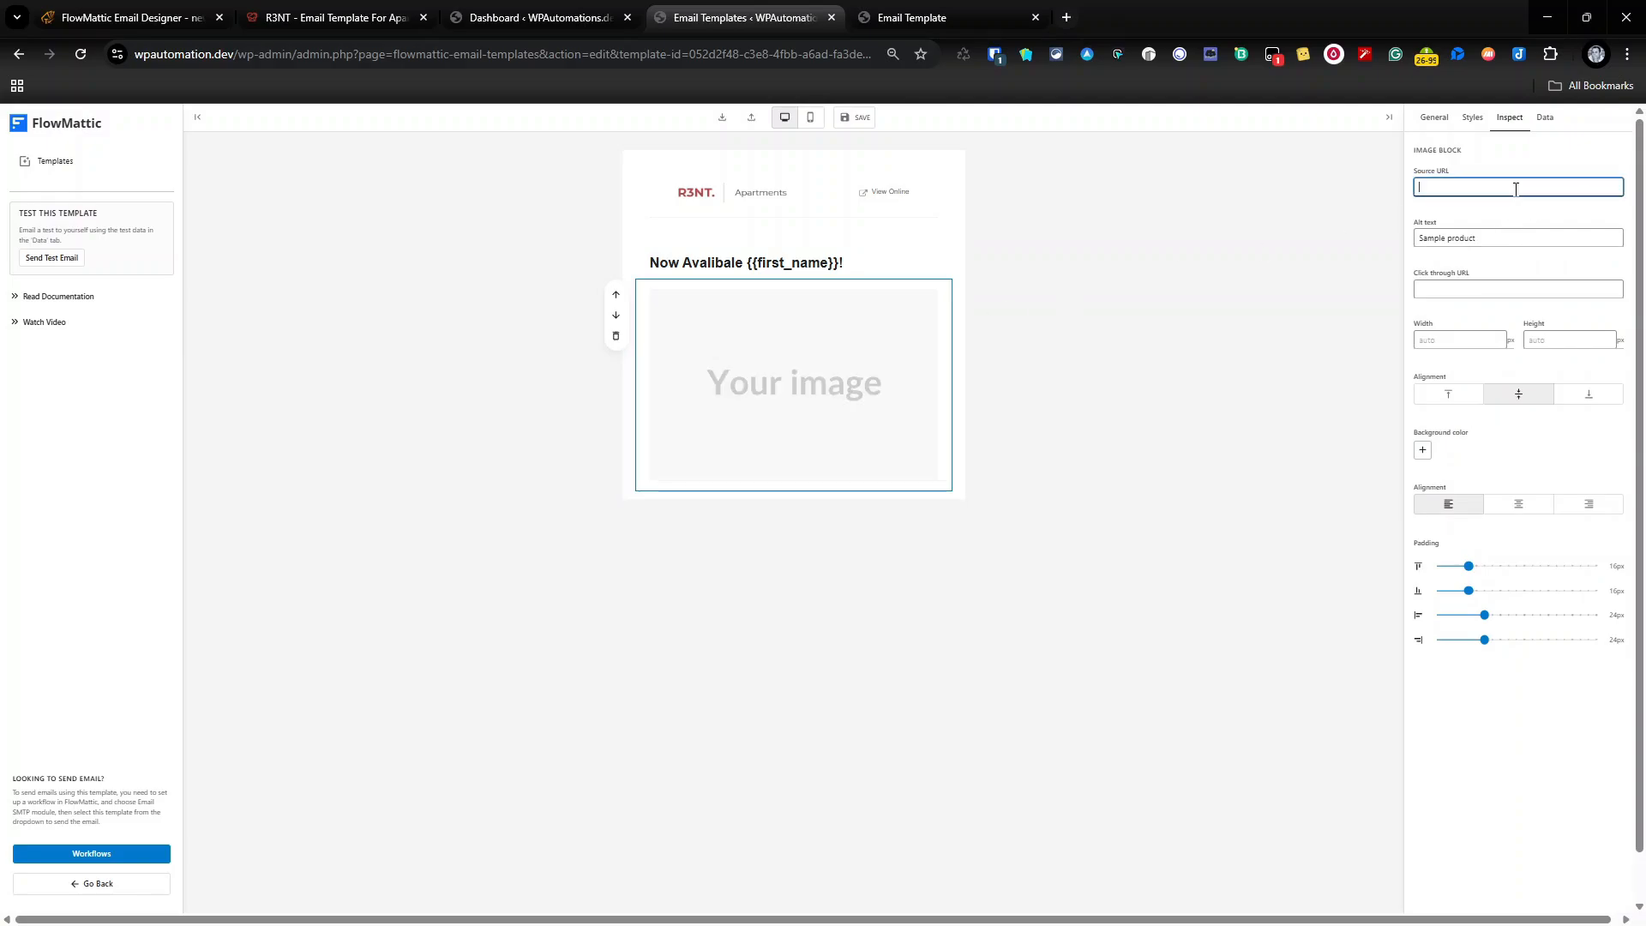
type("{{p")
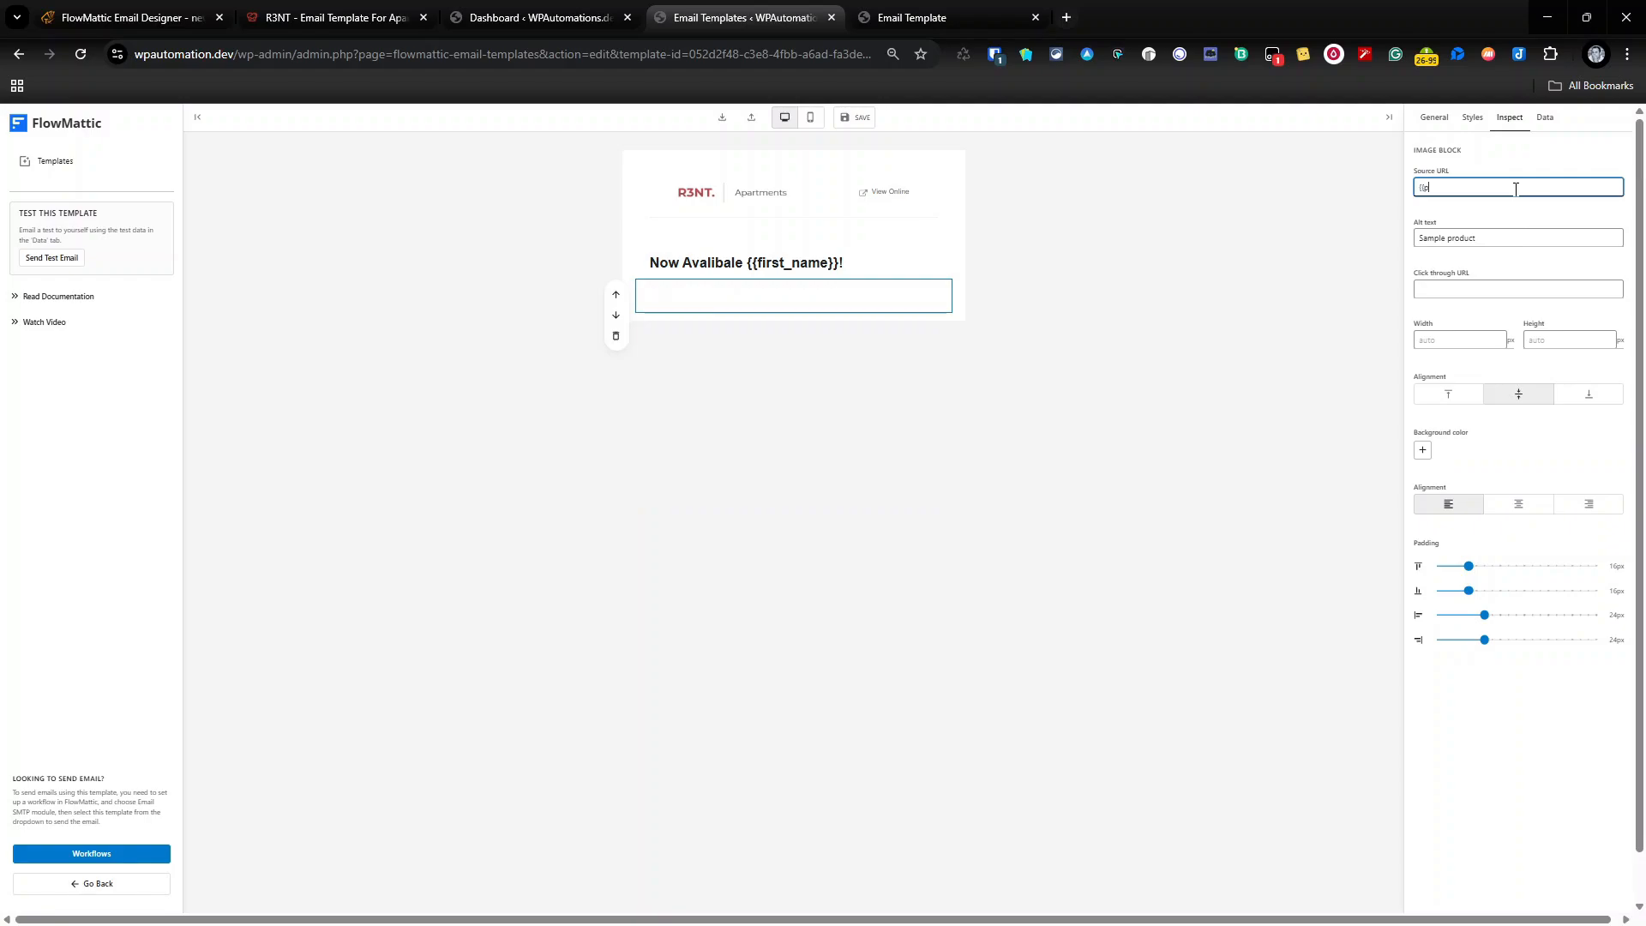
type("rodut_image")
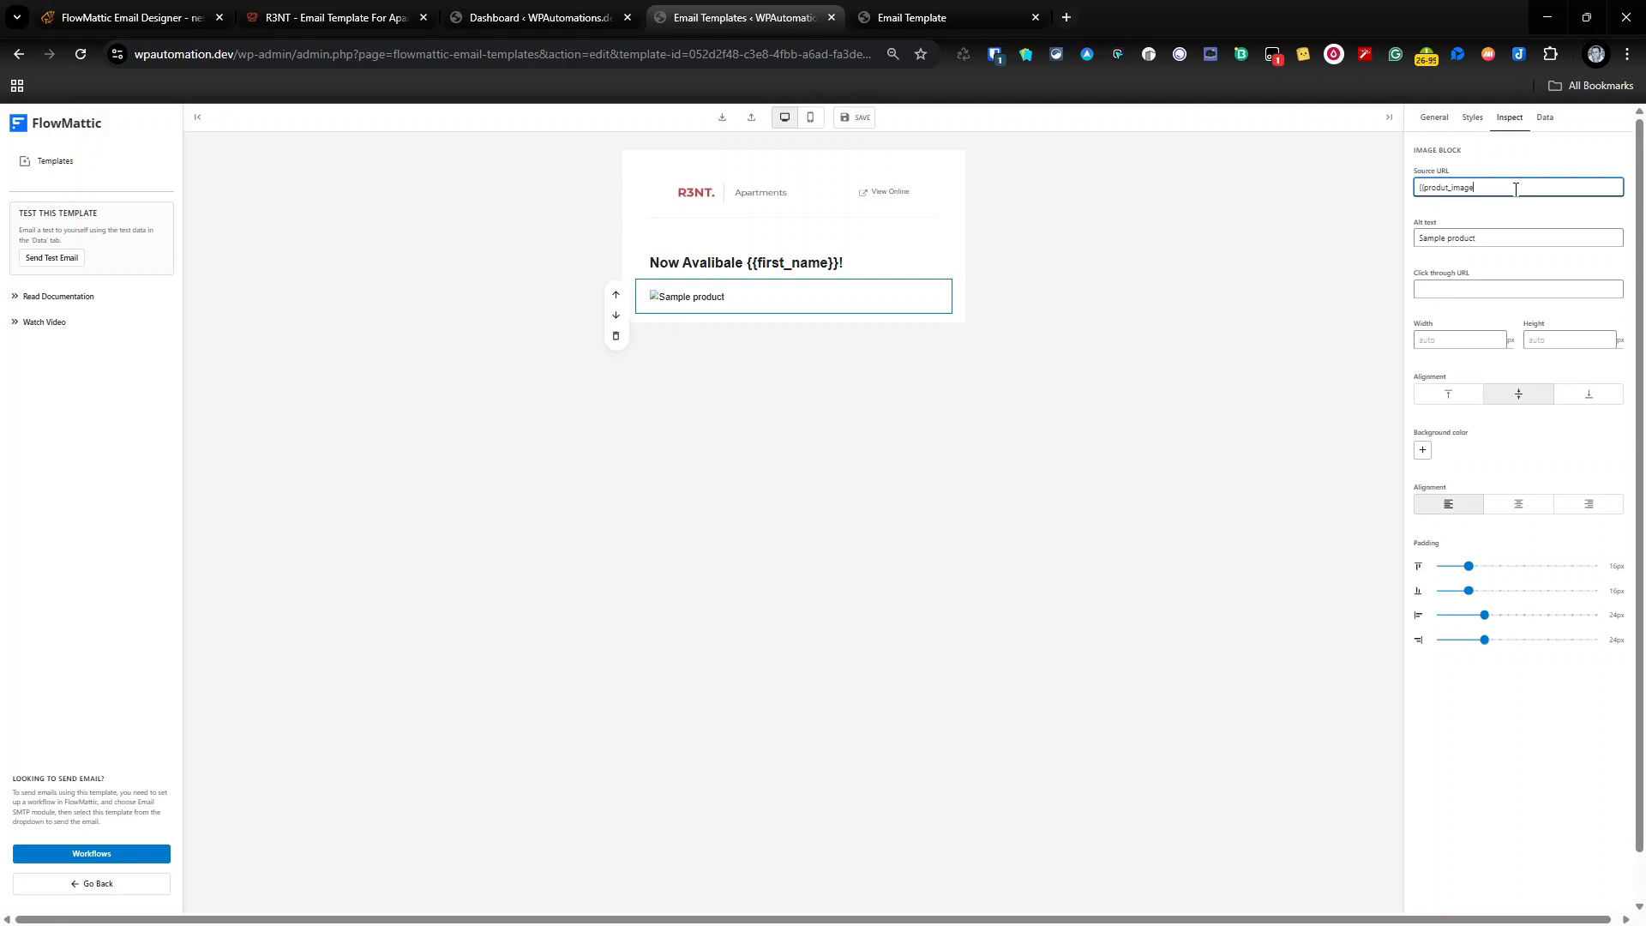
type("}}")
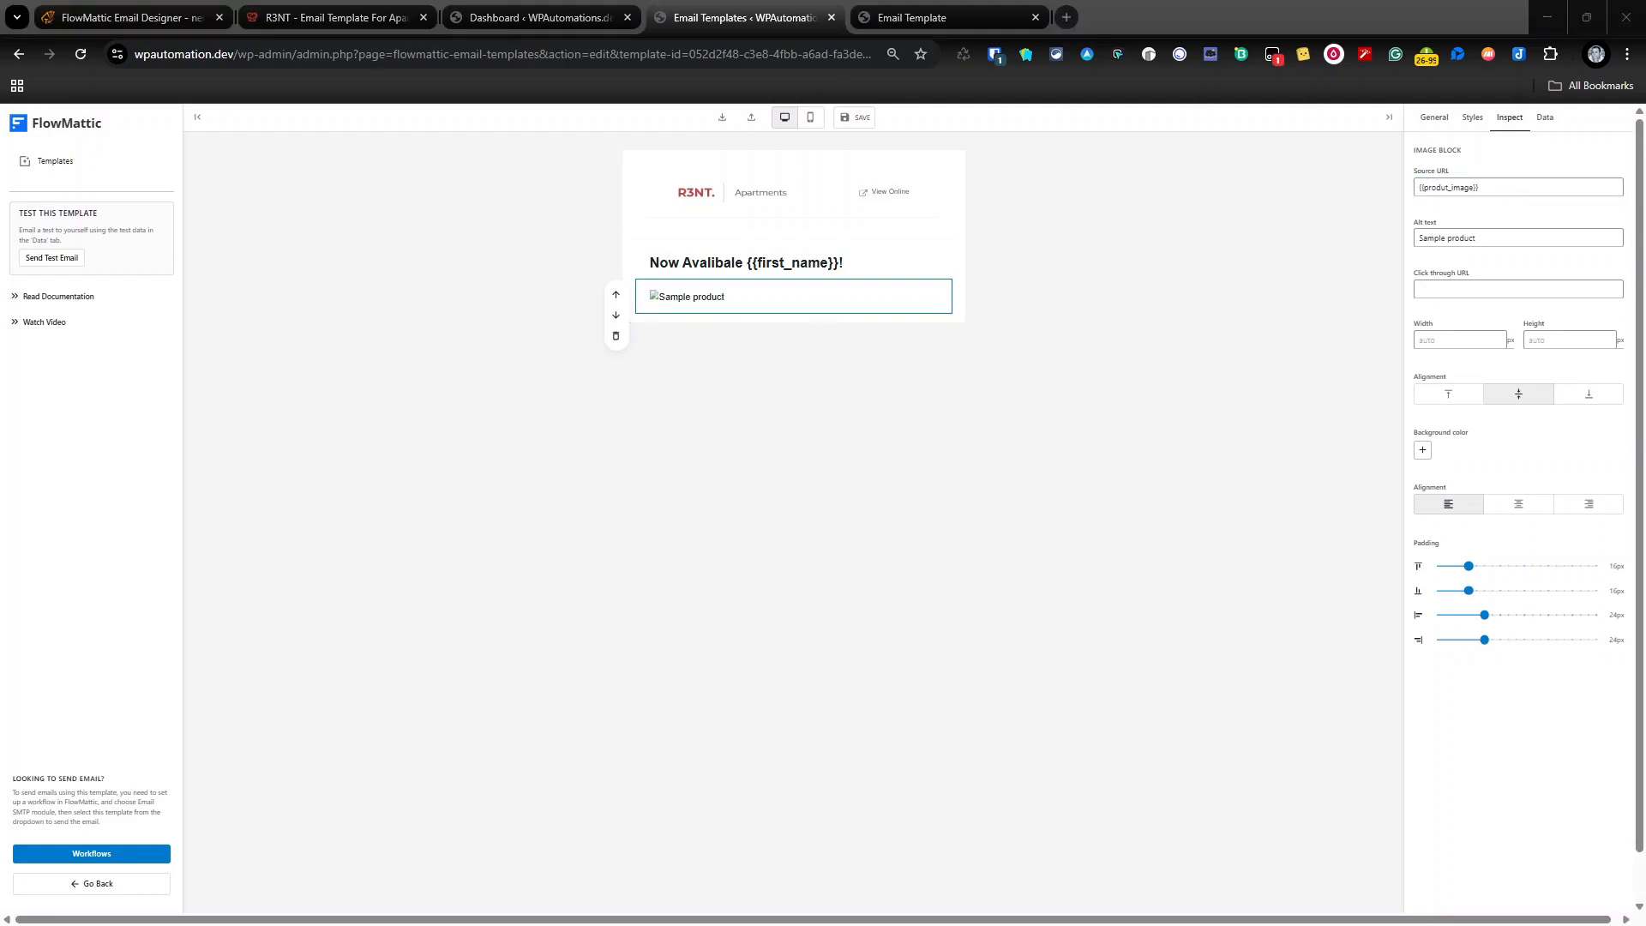
Set the image block's source URL to {{headline_image}} and add an empty container below the heading and image container
left_click_drag(1494, 188, 1294, 192)
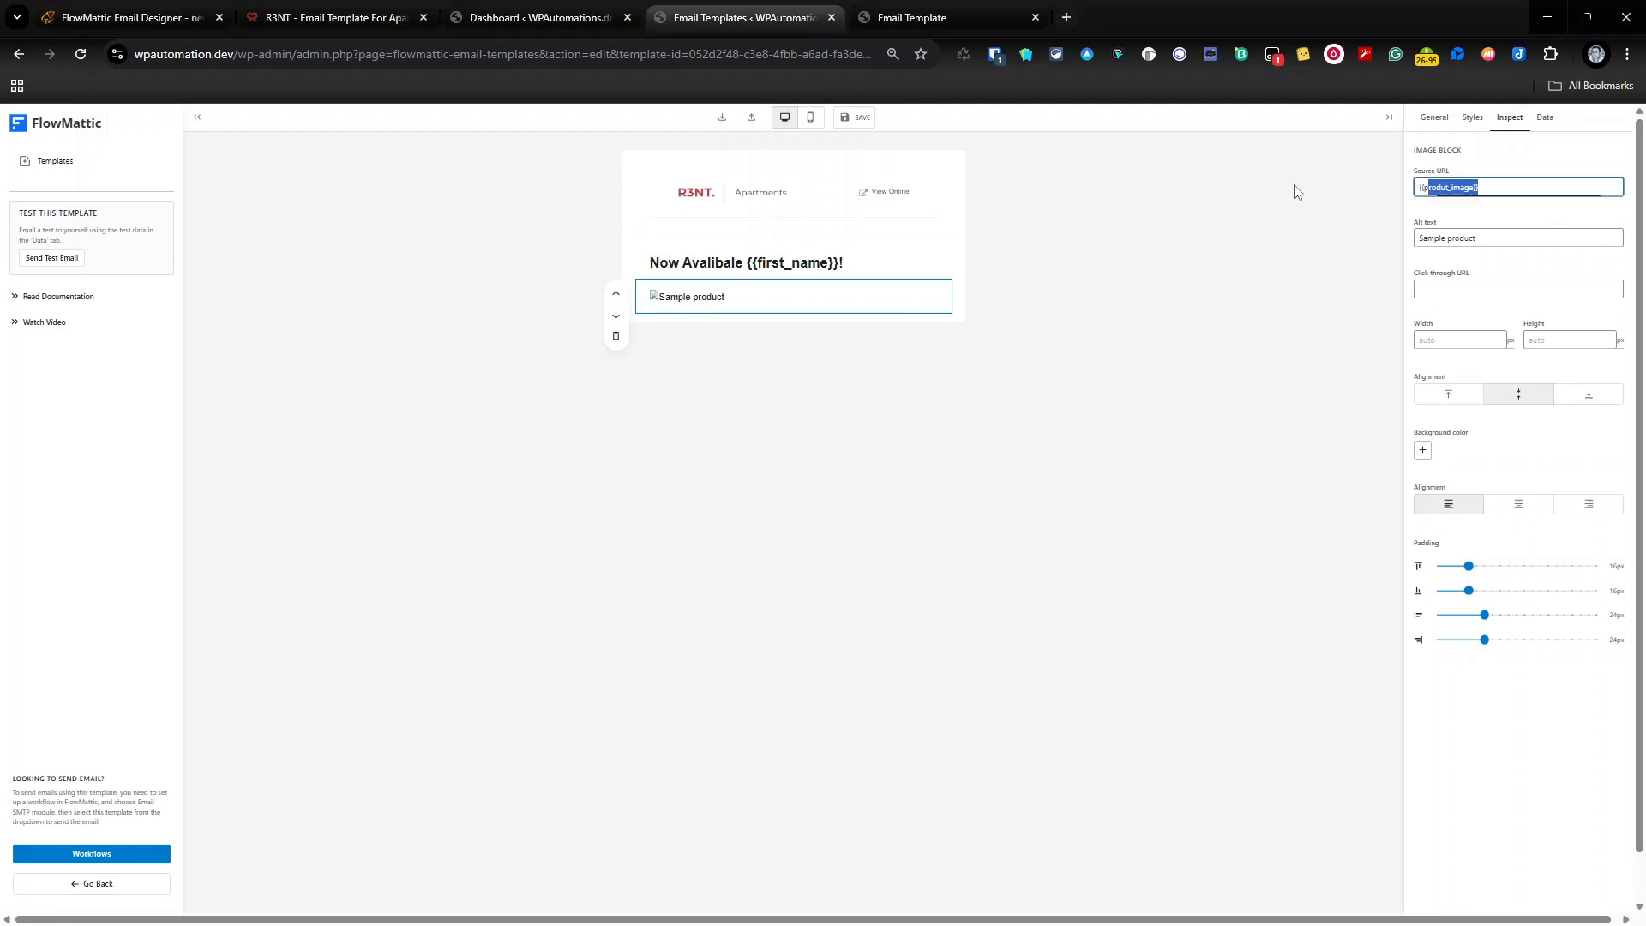
type("{{headline_image}}")
left_click(1498, 238)
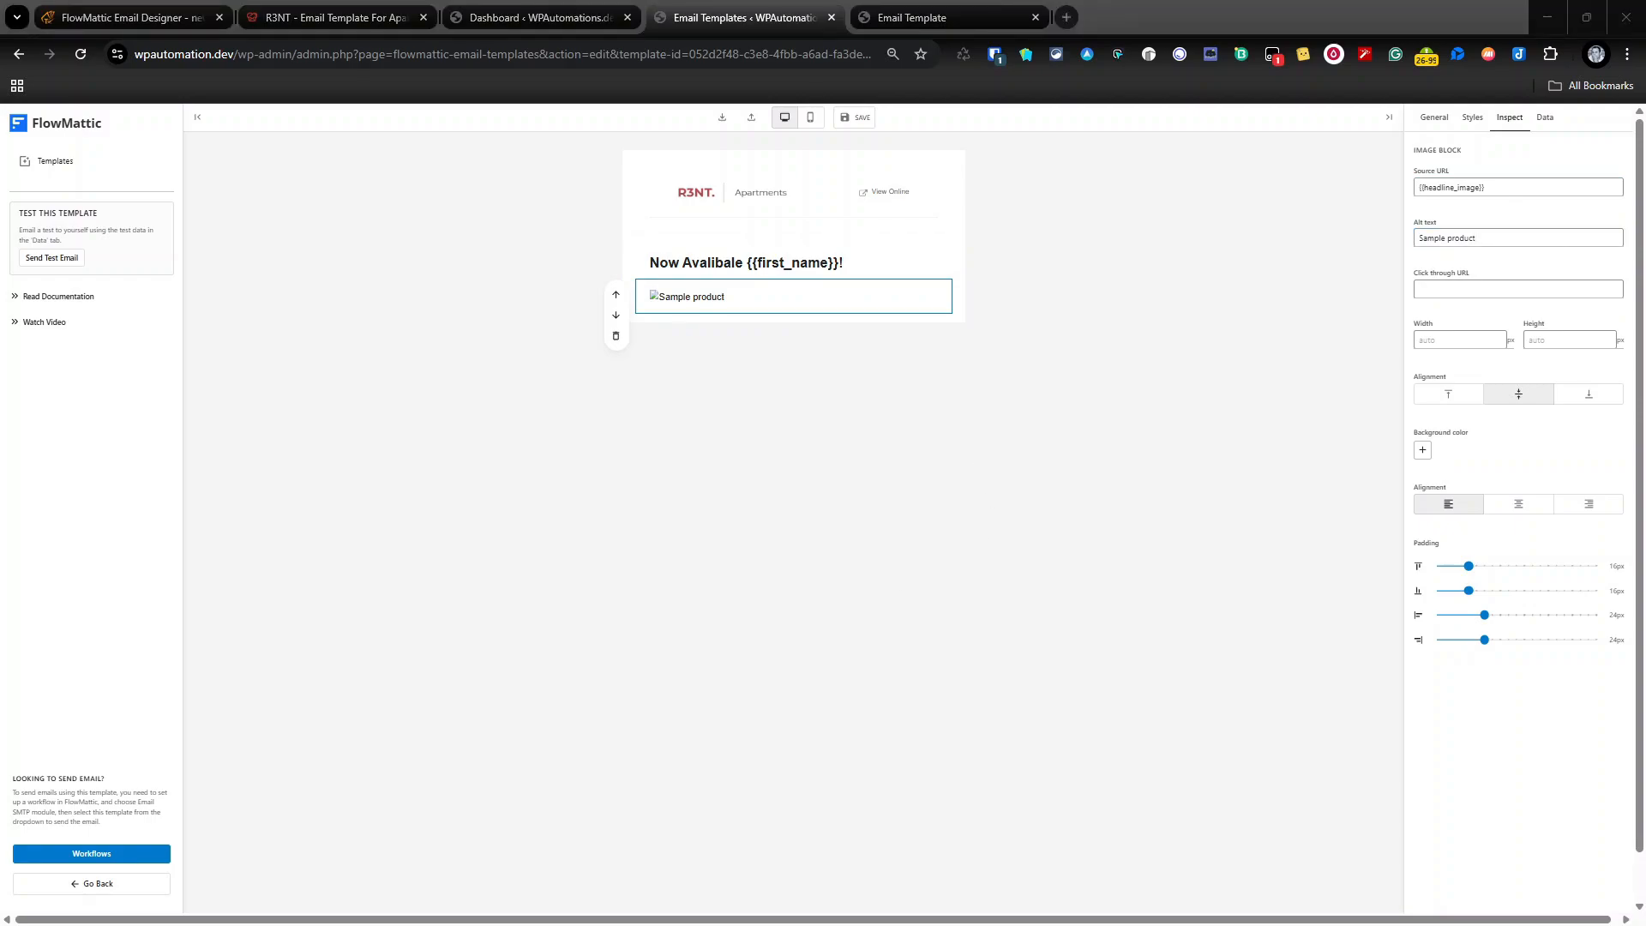
left_click(794, 316)
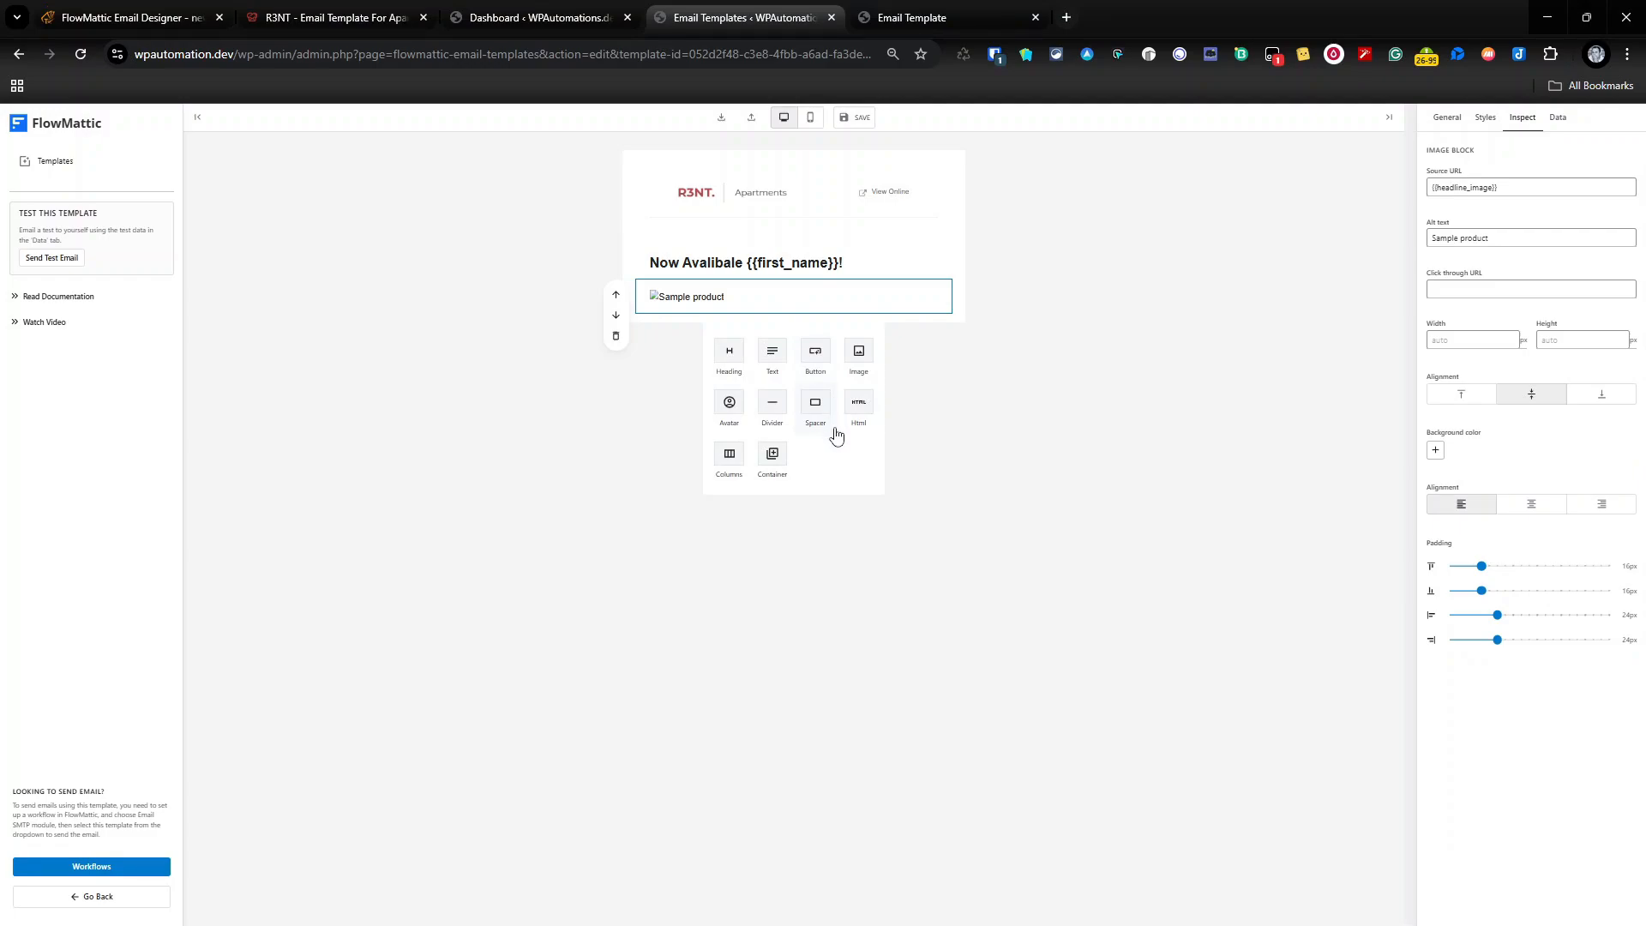
left_click(773, 470)
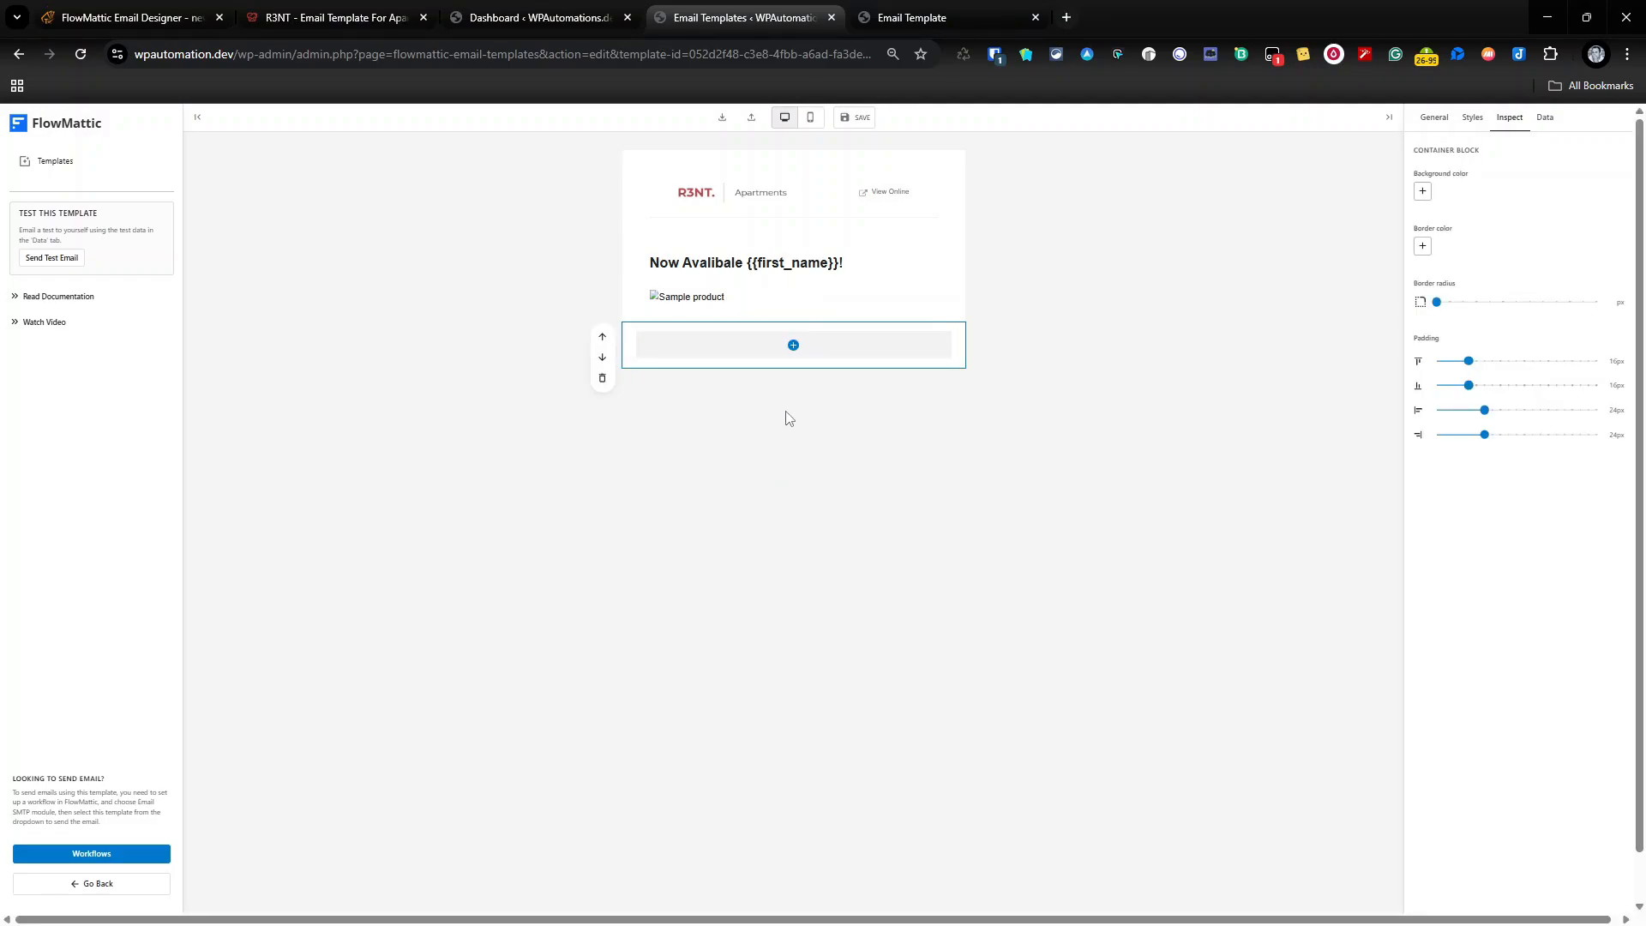
Switch to the local R3NT email.html page and examine the apartment title, address, description and price below the photo
left_click(569, 14)
left_click(902, 11)
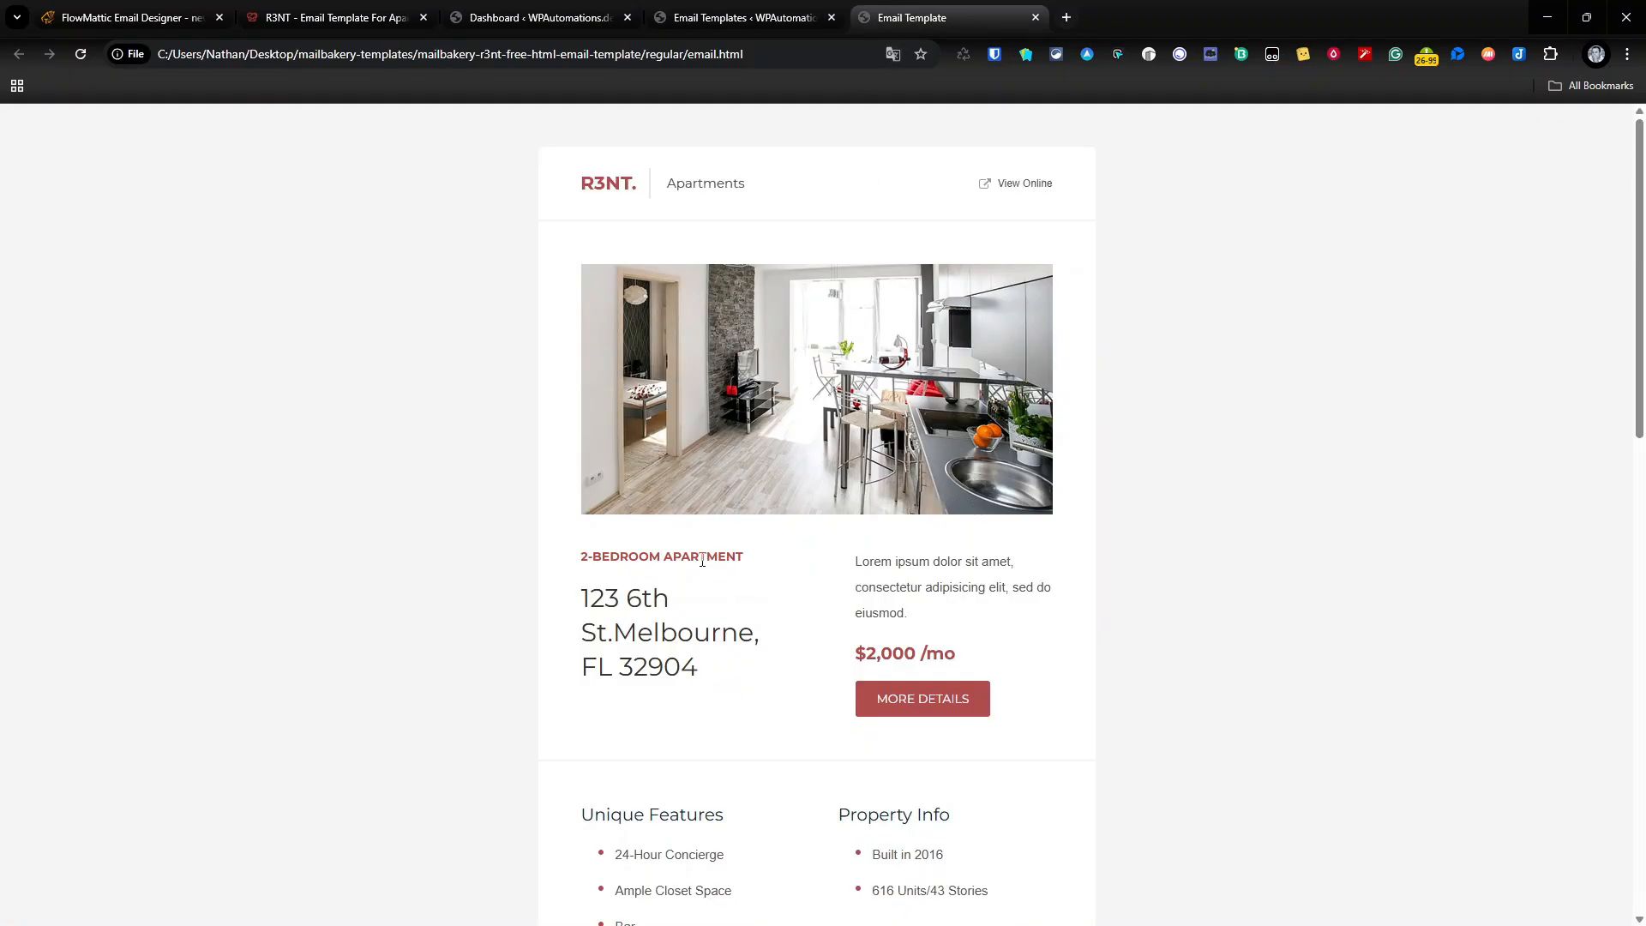
triple_click(698, 557)
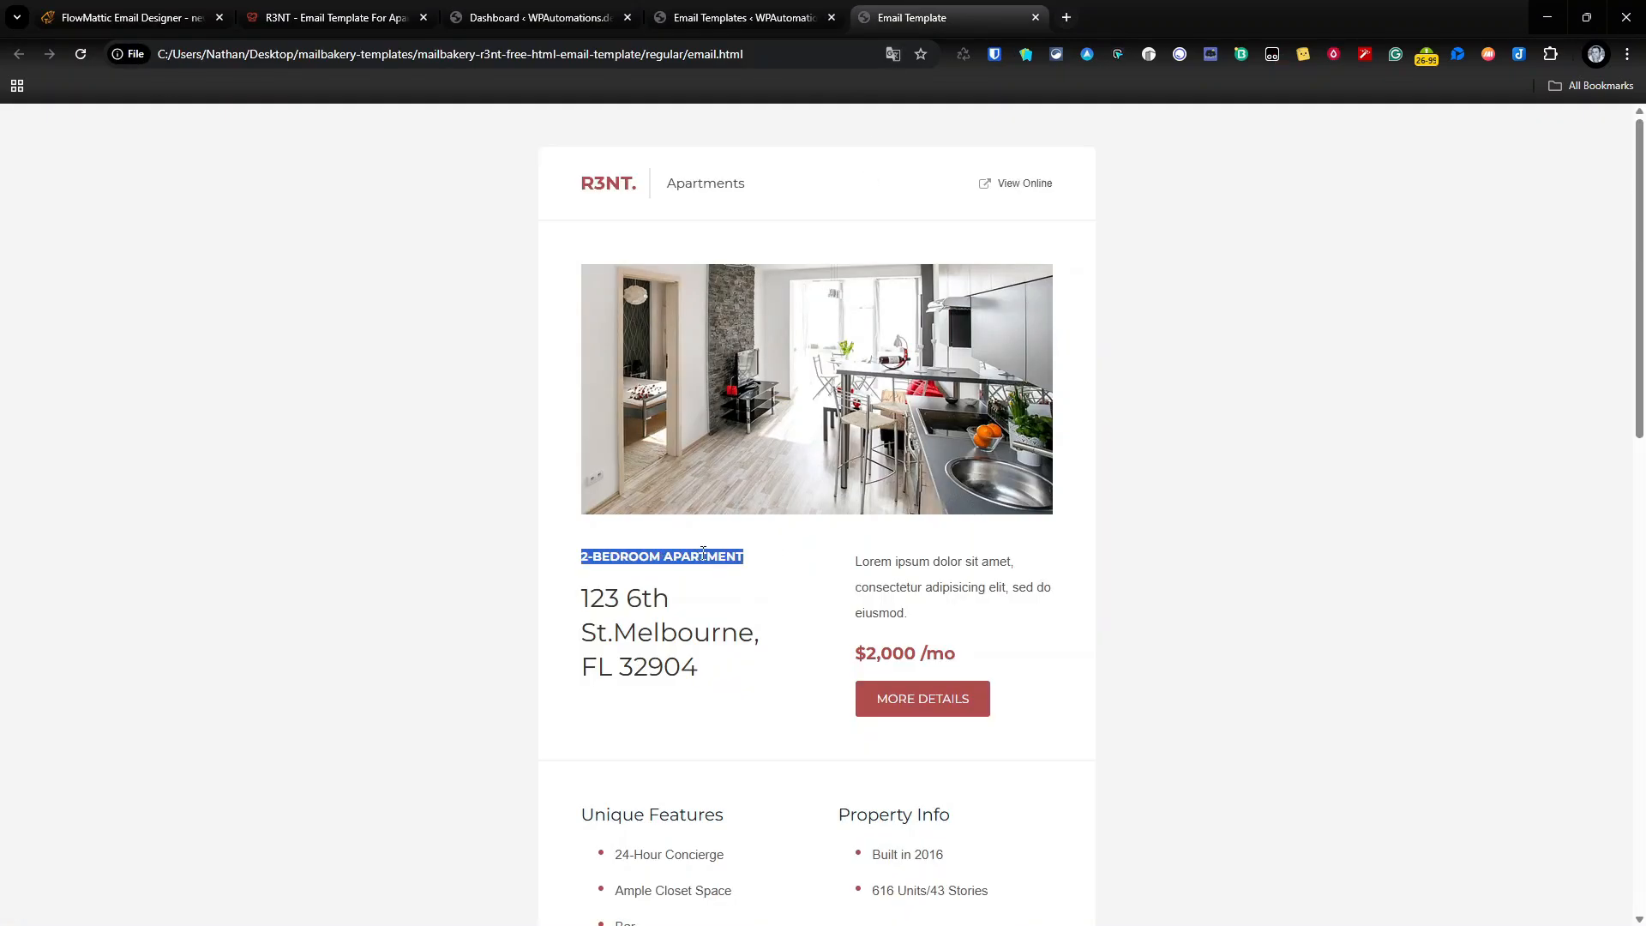
left_click(699, 609)
triple_click(698, 558)
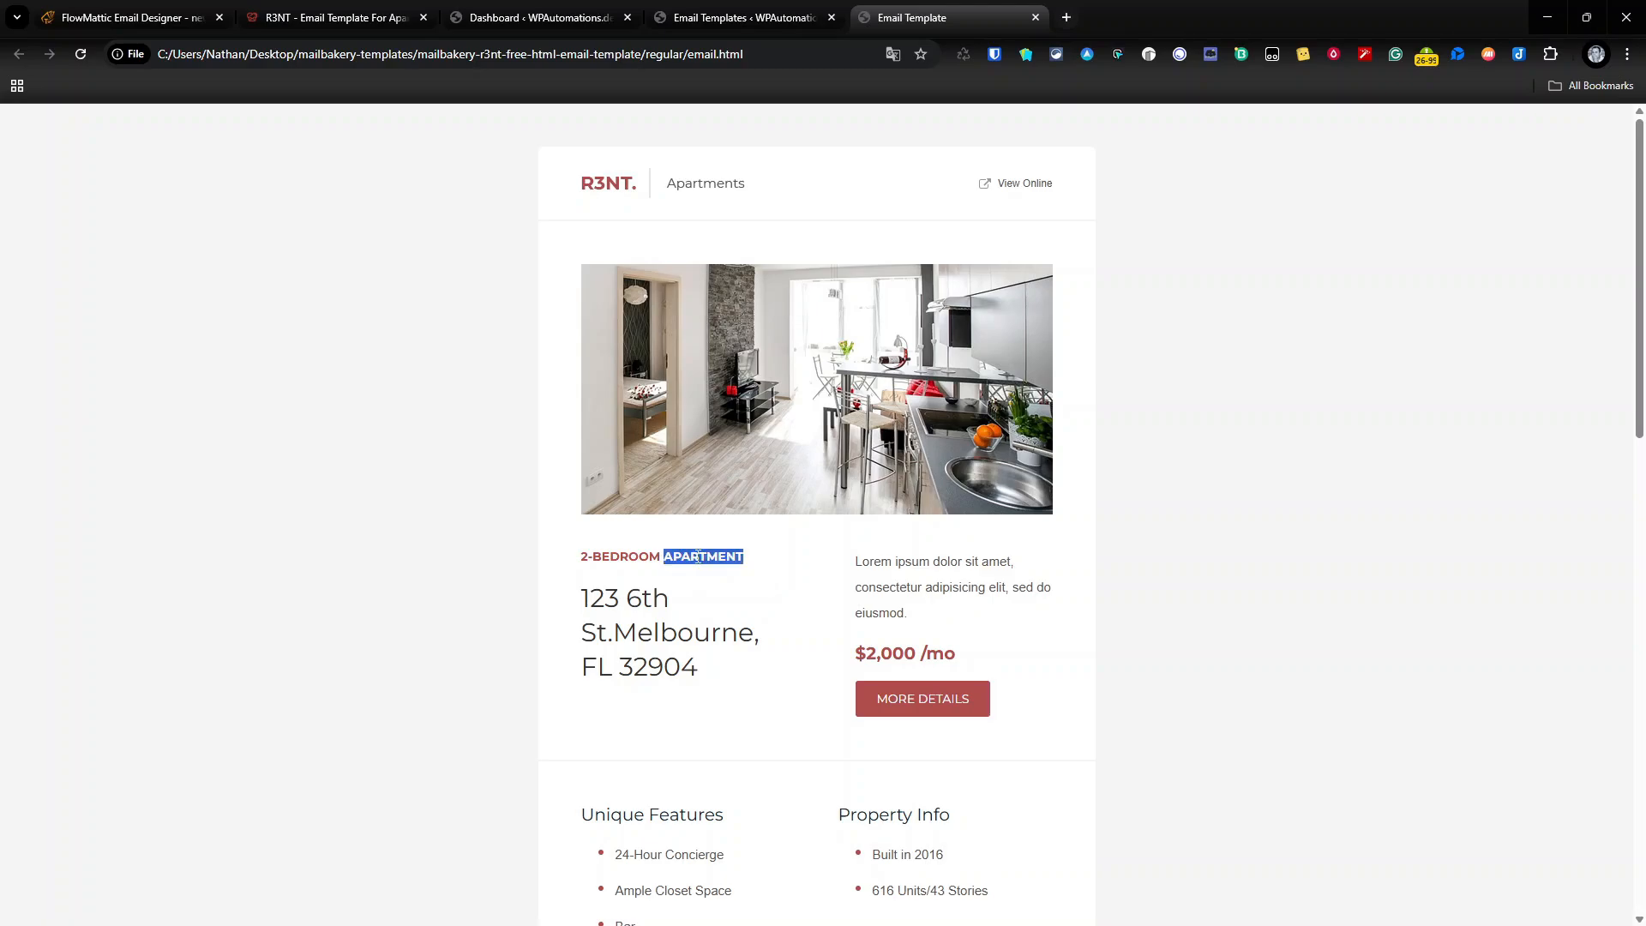
triple_click(664, 625)
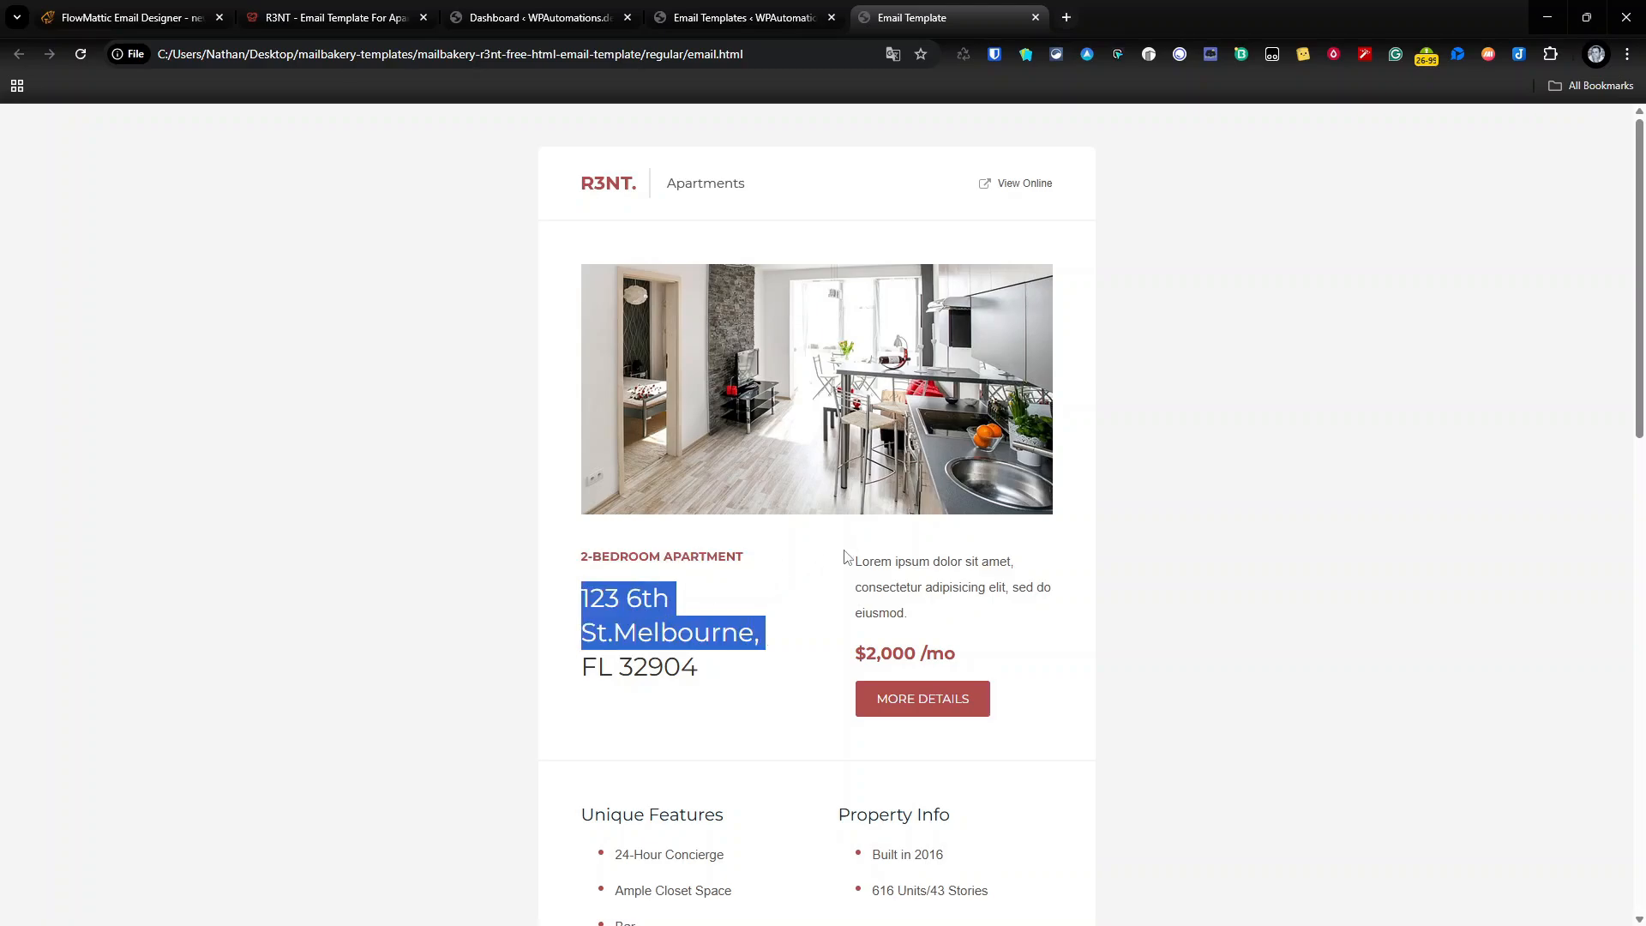
triple_click(891, 587)
triple_click(909, 653)
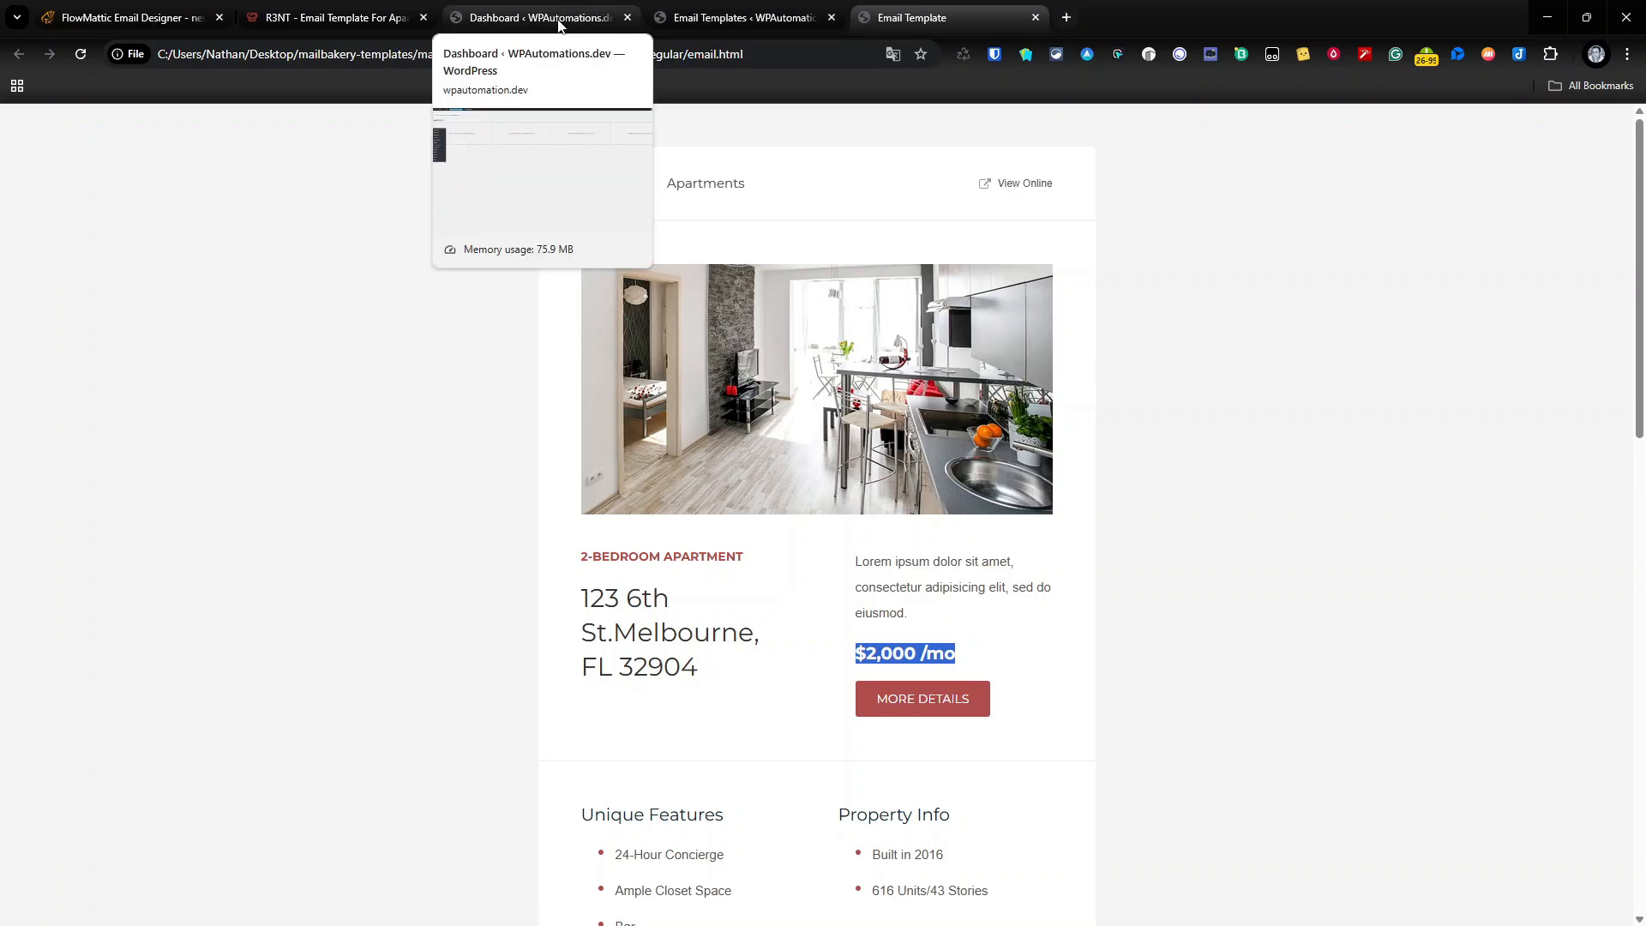
Return to the FlowMattic template and insert a two-column block inside the empty container
left_click(708, 19)
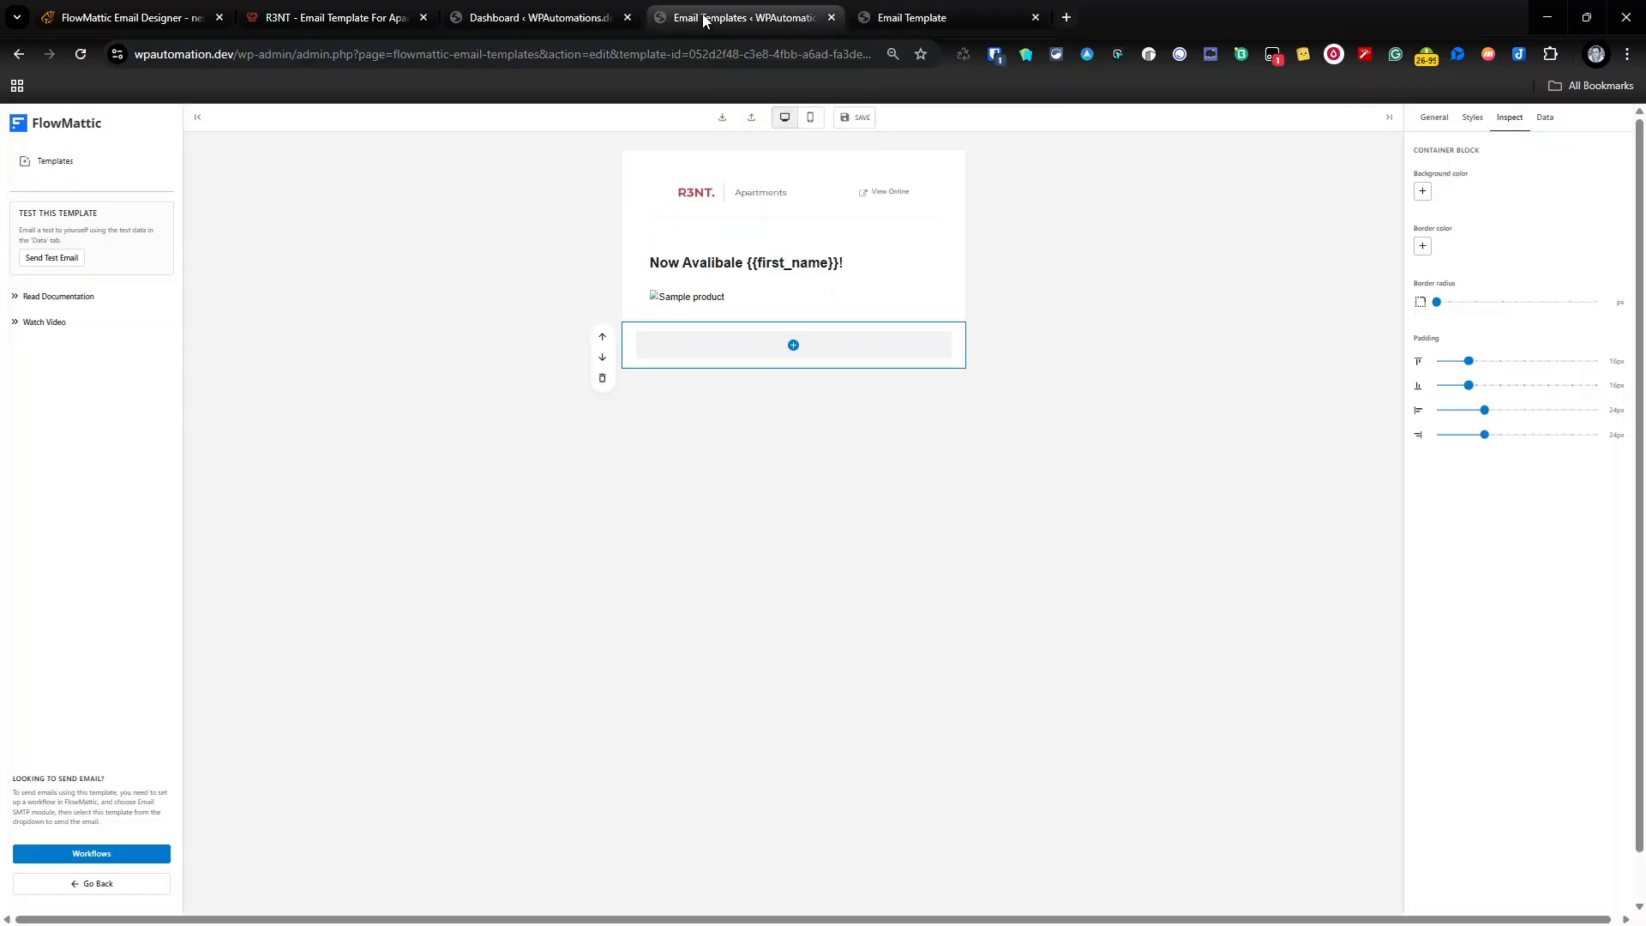
left_click(793, 343)
left_click(794, 345)
left_click(794, 348)
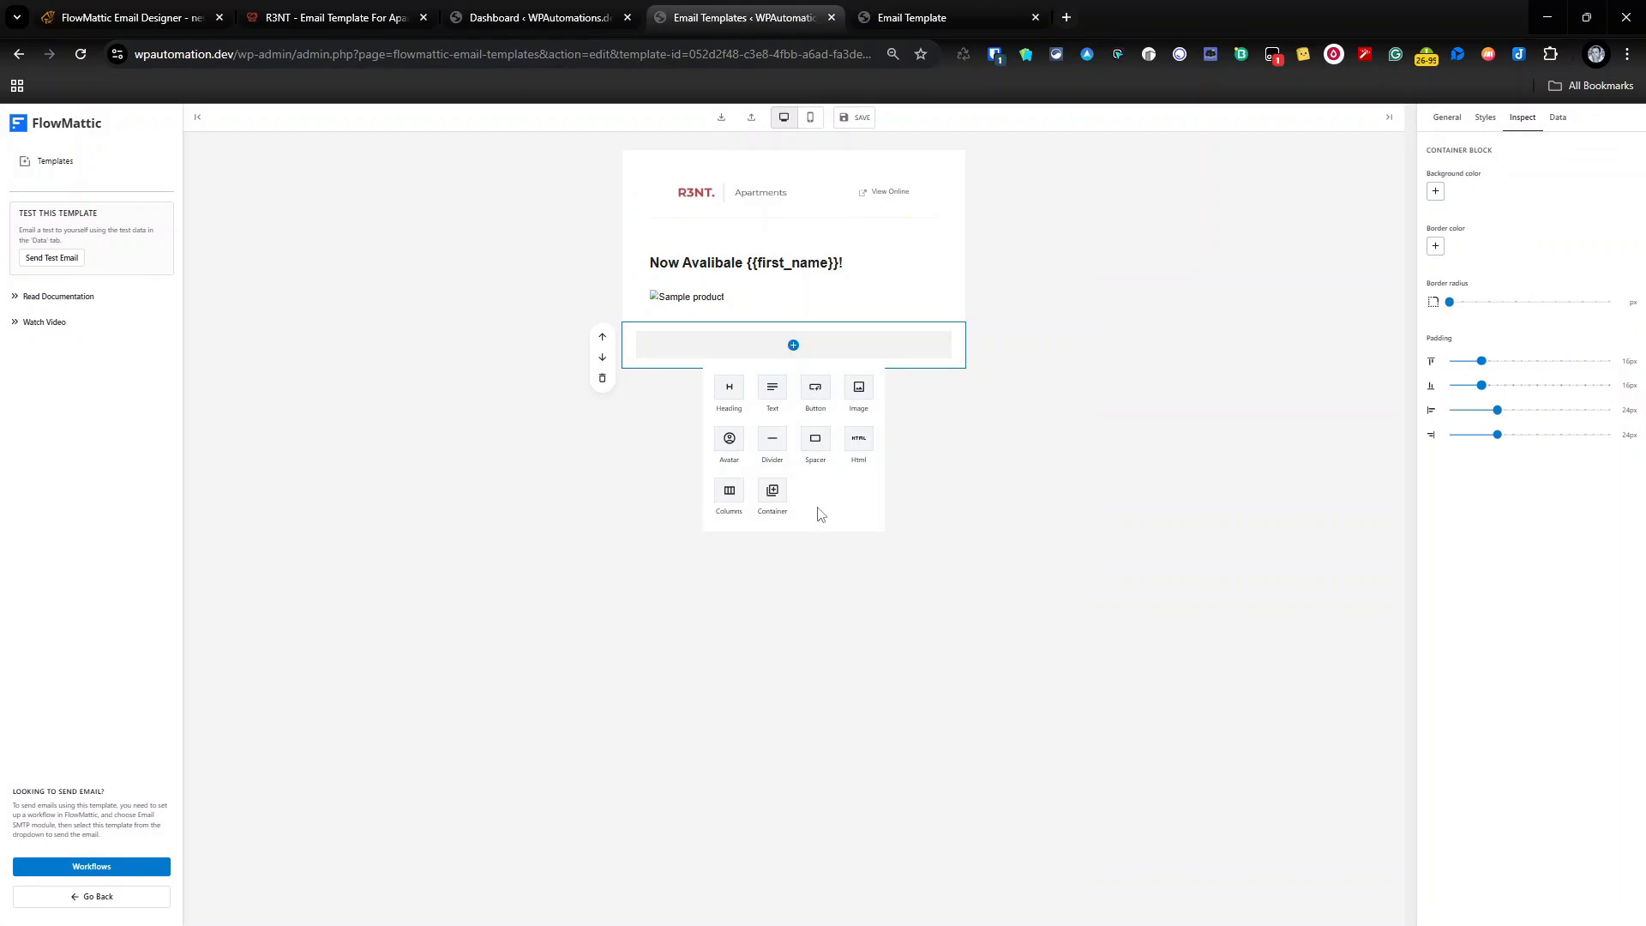
left_click(738, 495)
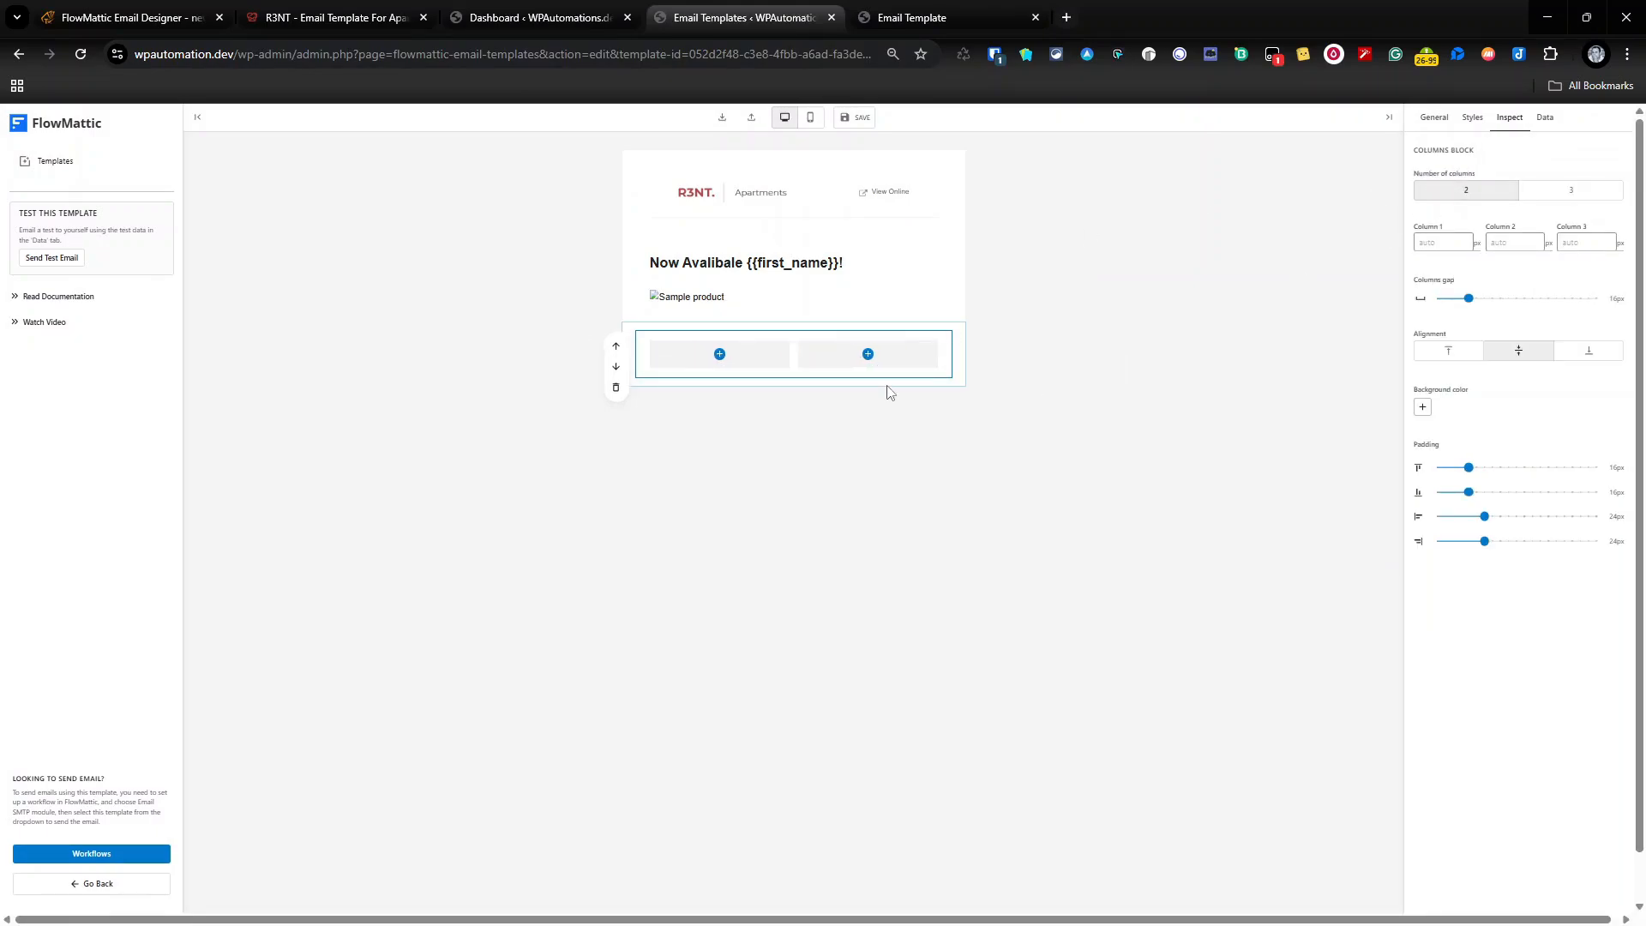
Stack two heading blocks in the first column of the columns block
left_click(720, 354)
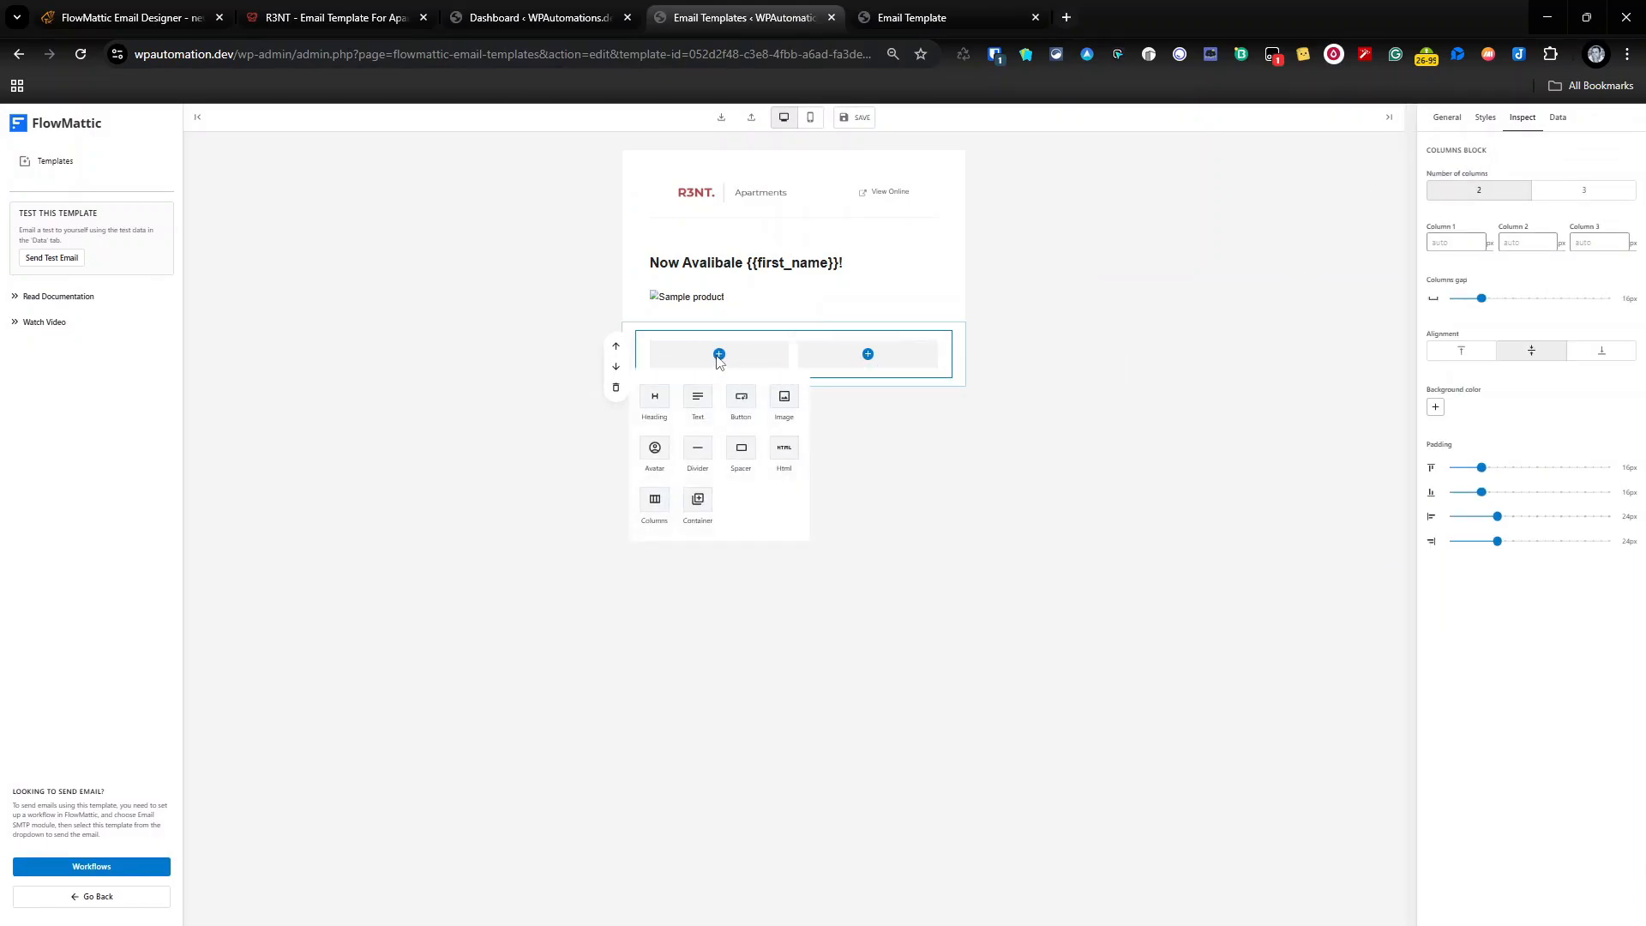
left_click(667, 405)
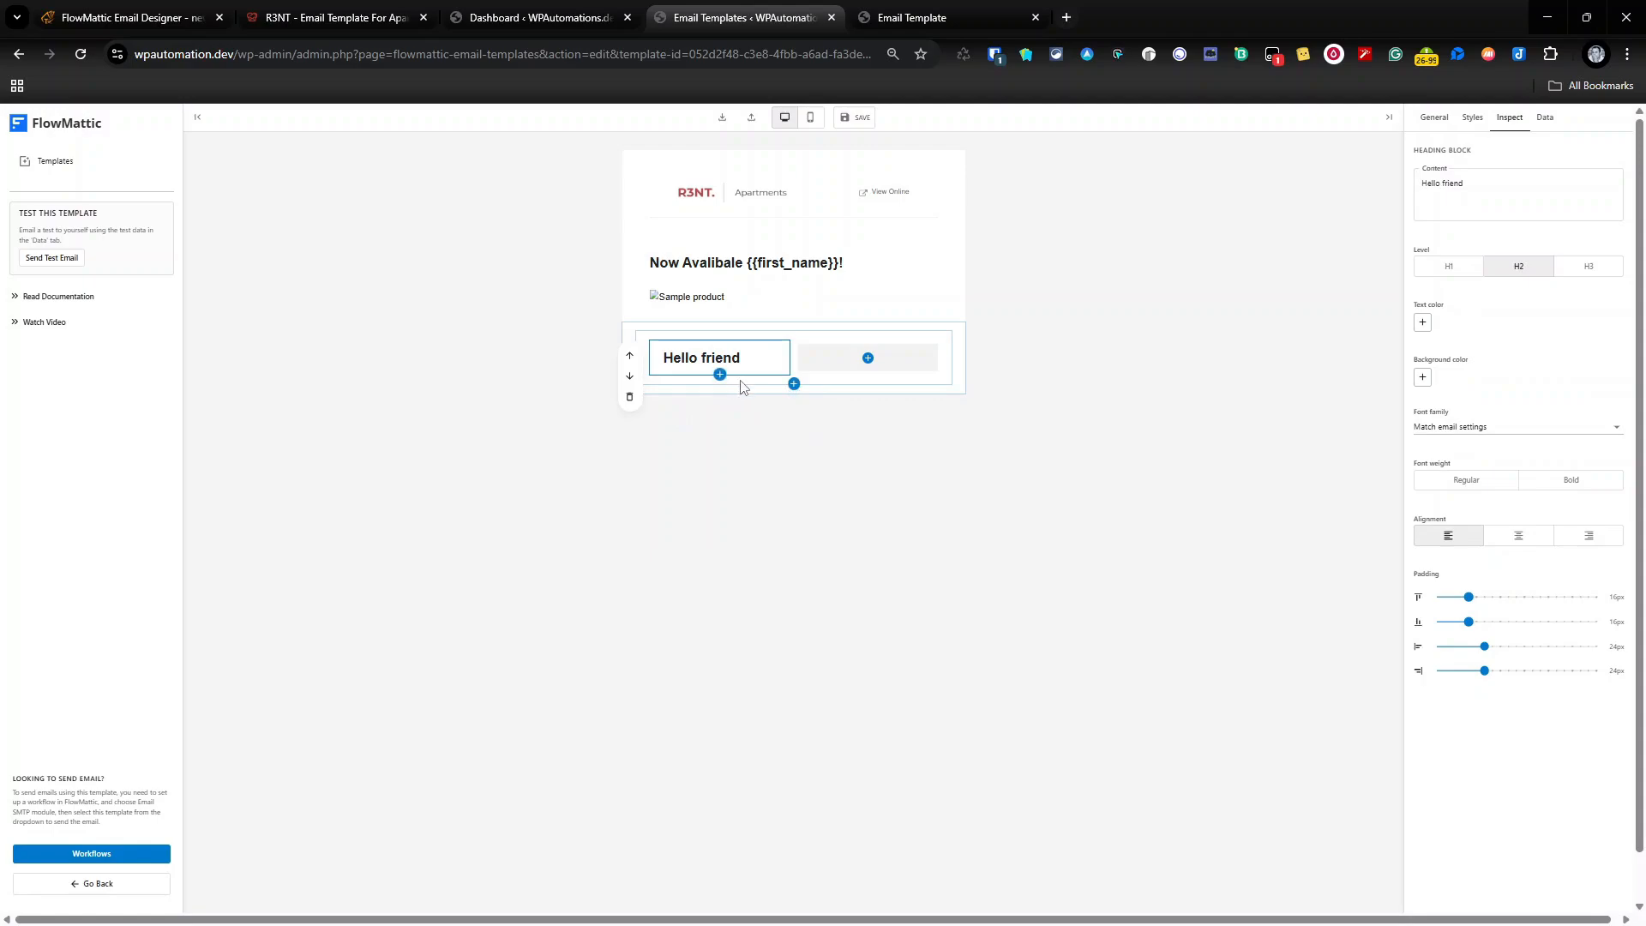
left_click(719, 375)
left_click(654, 407)
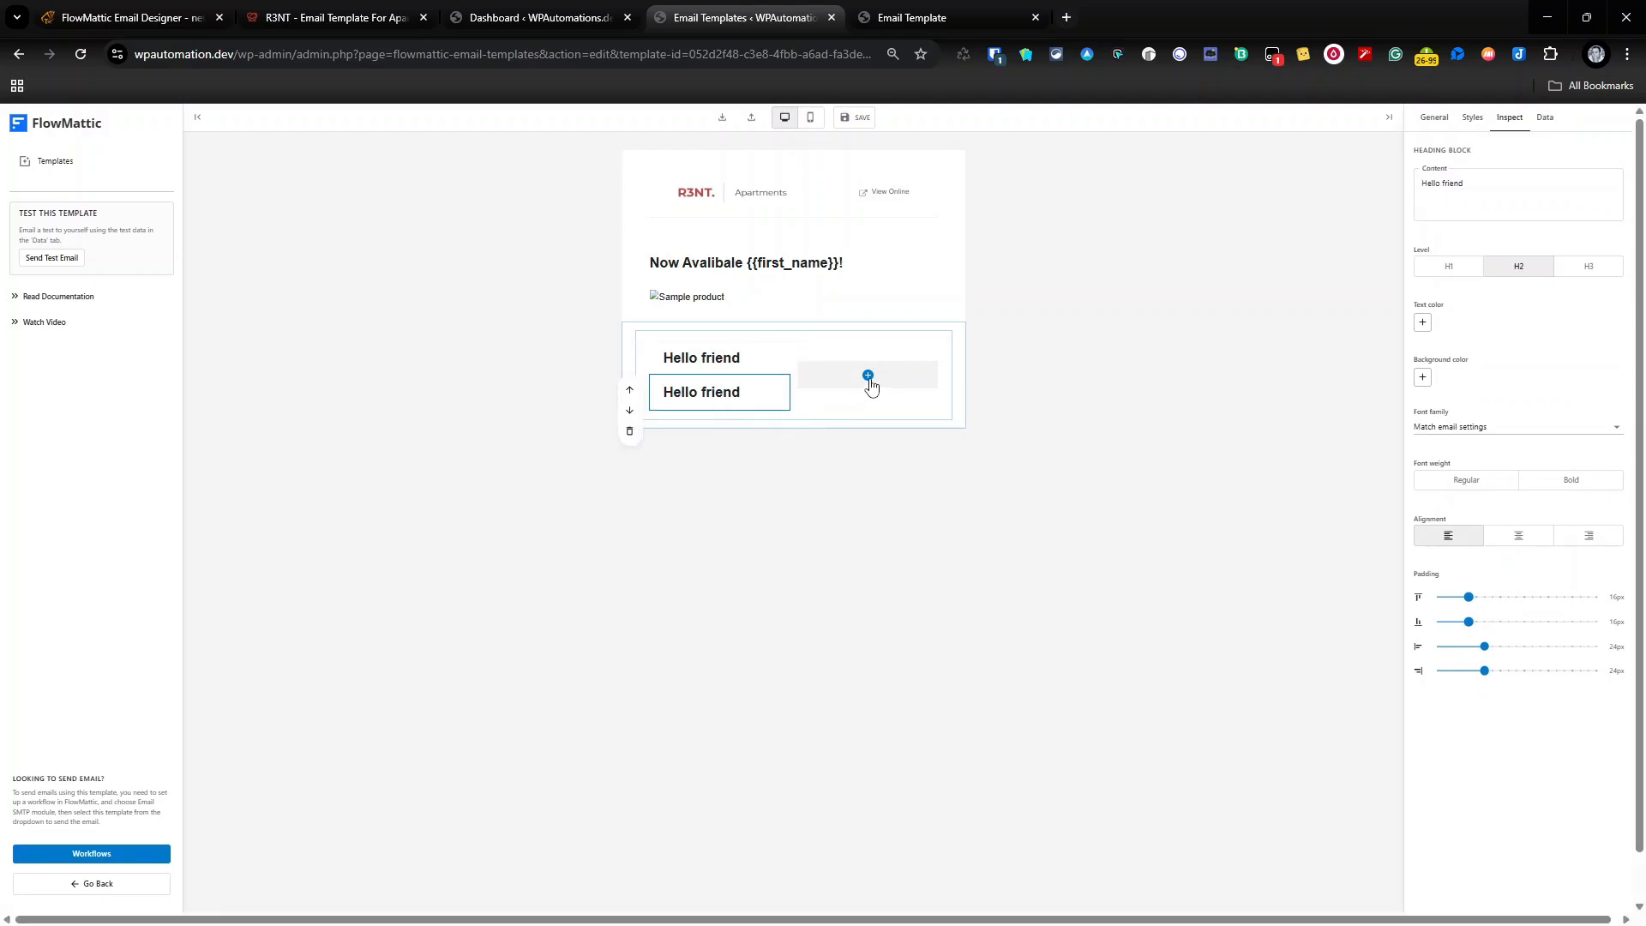
Fill the second column with a text block, a heading block and a button block, stacked in that order
left_click(868, 377)
left_click(844, 420)
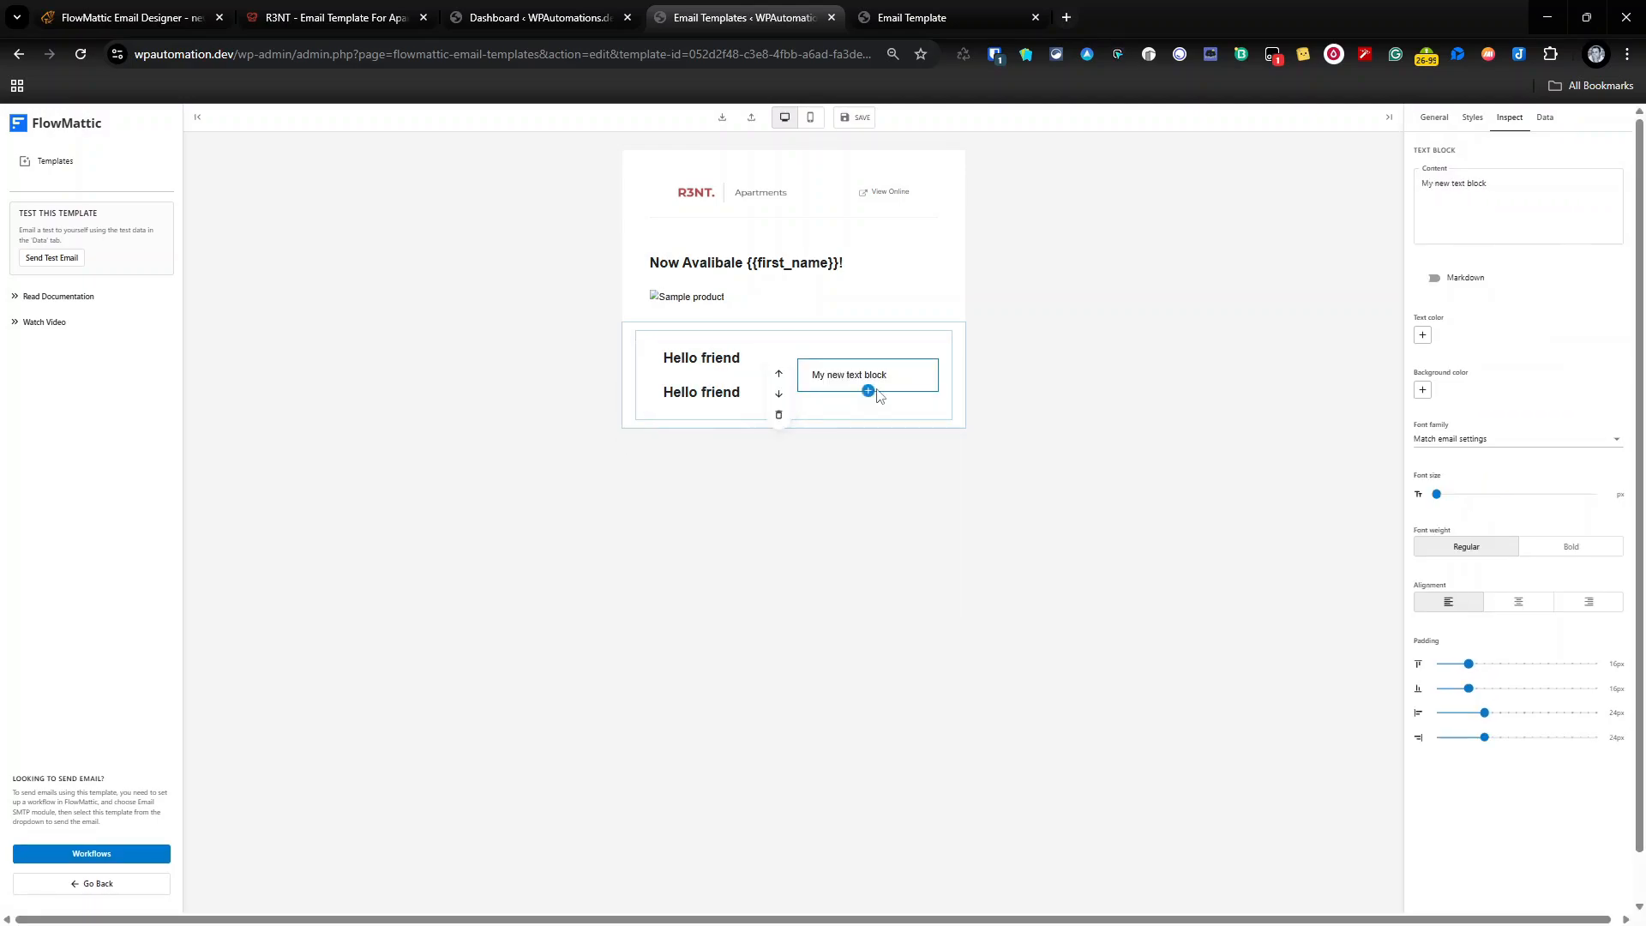
left_click(869, 392)
left_click(804, 420)
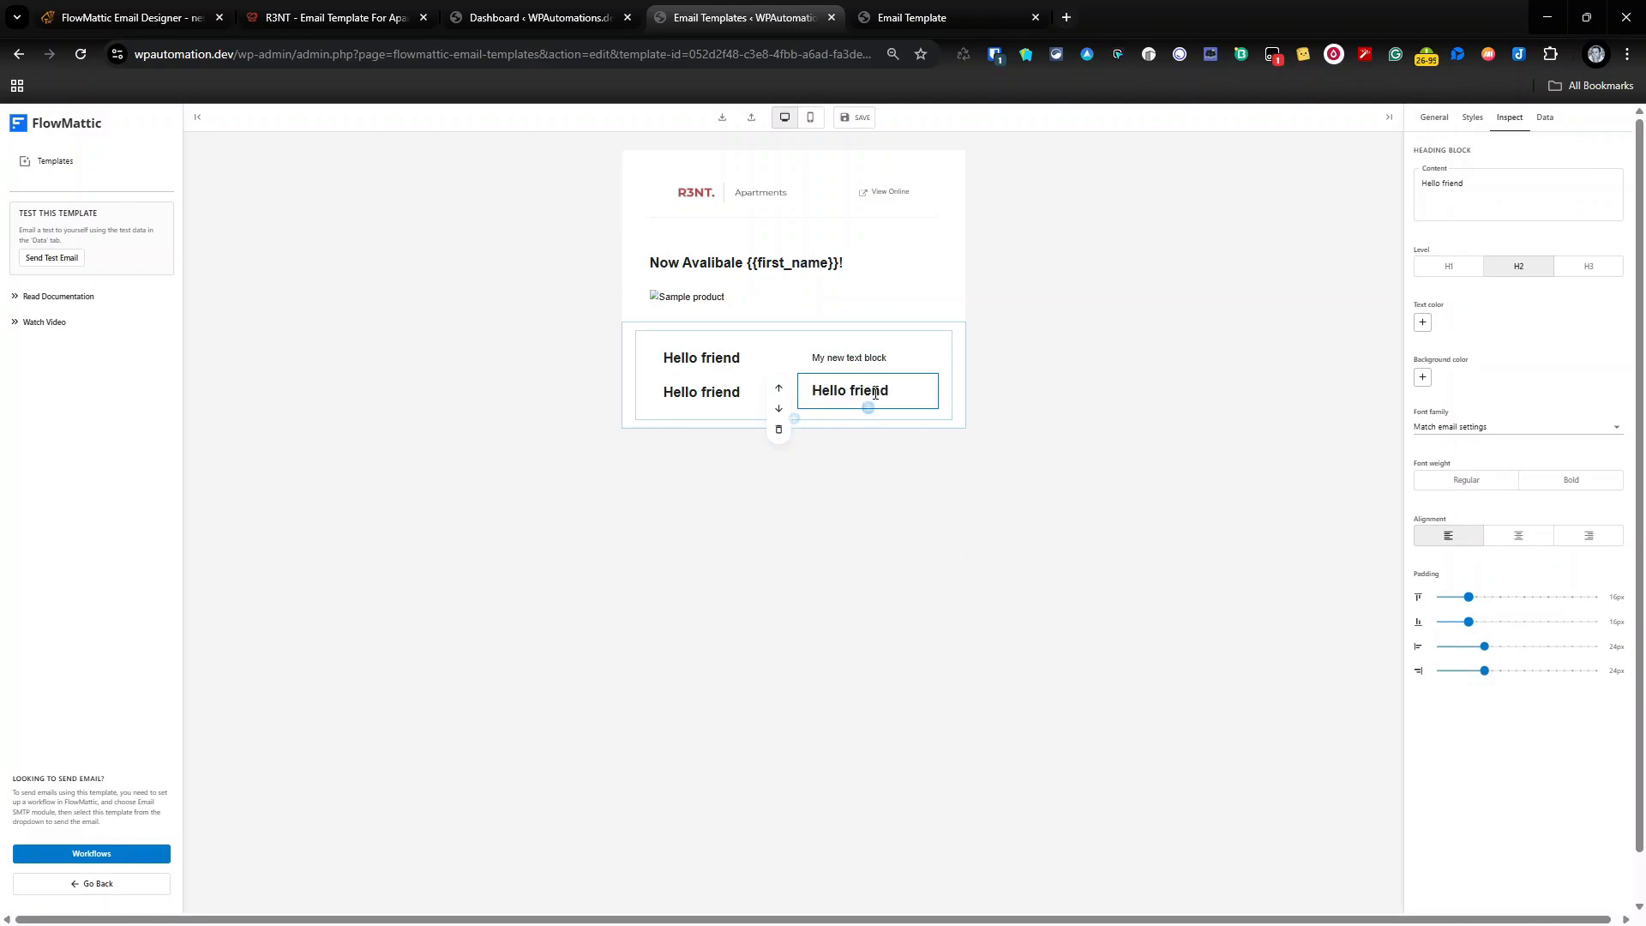
left_click(868, 407)
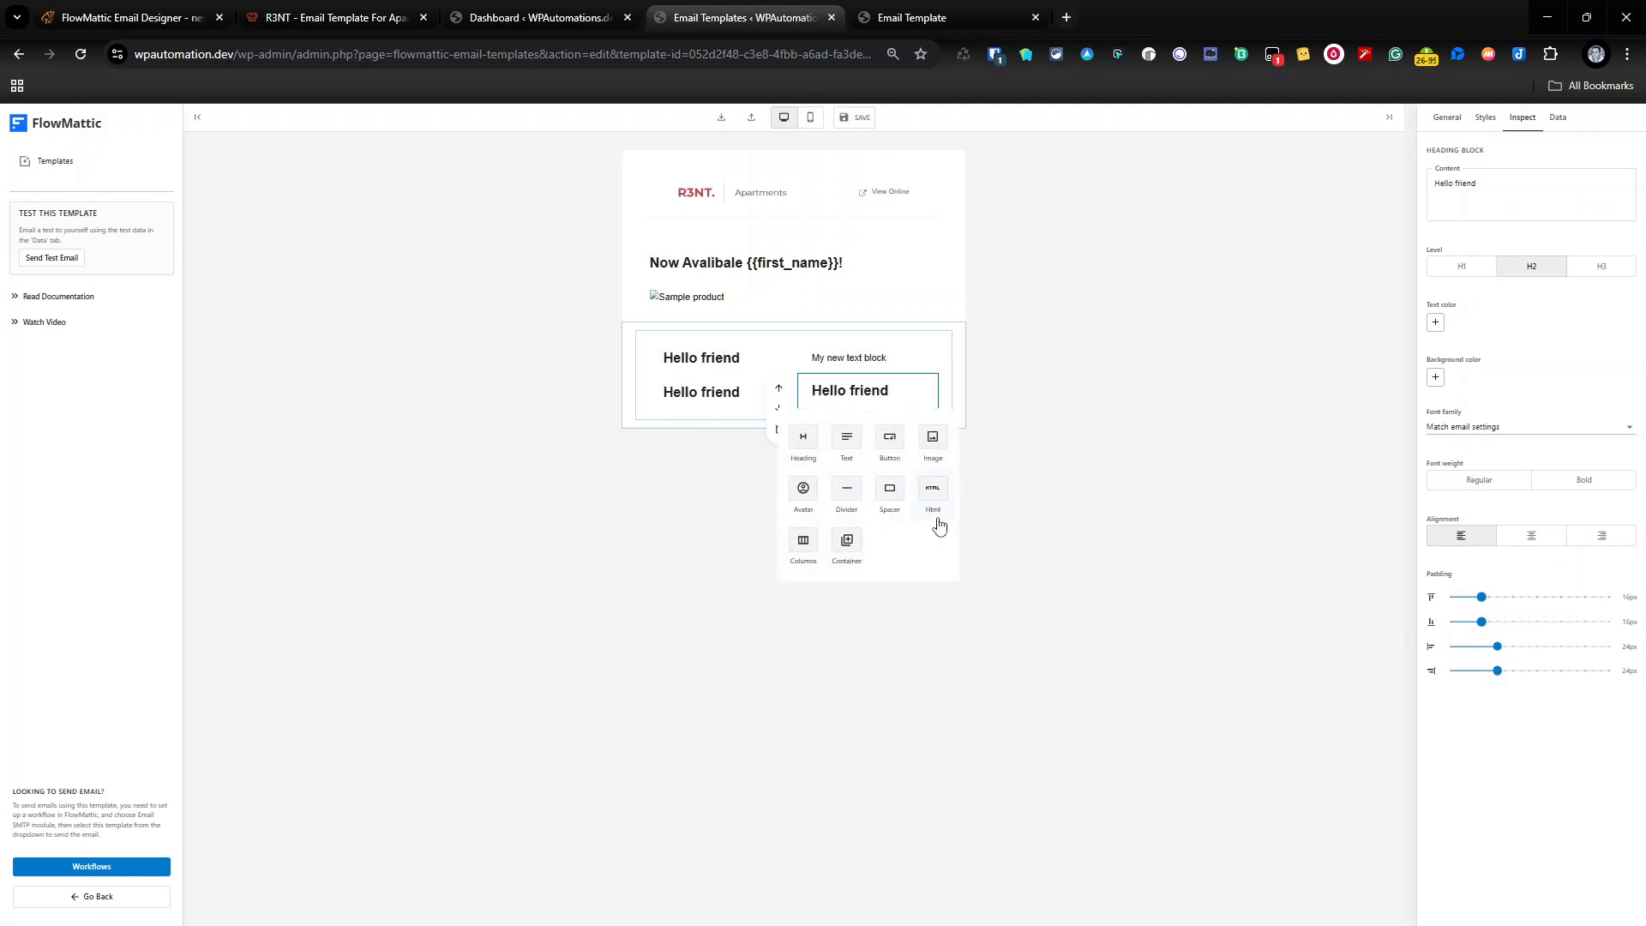
left_click(892, 434)
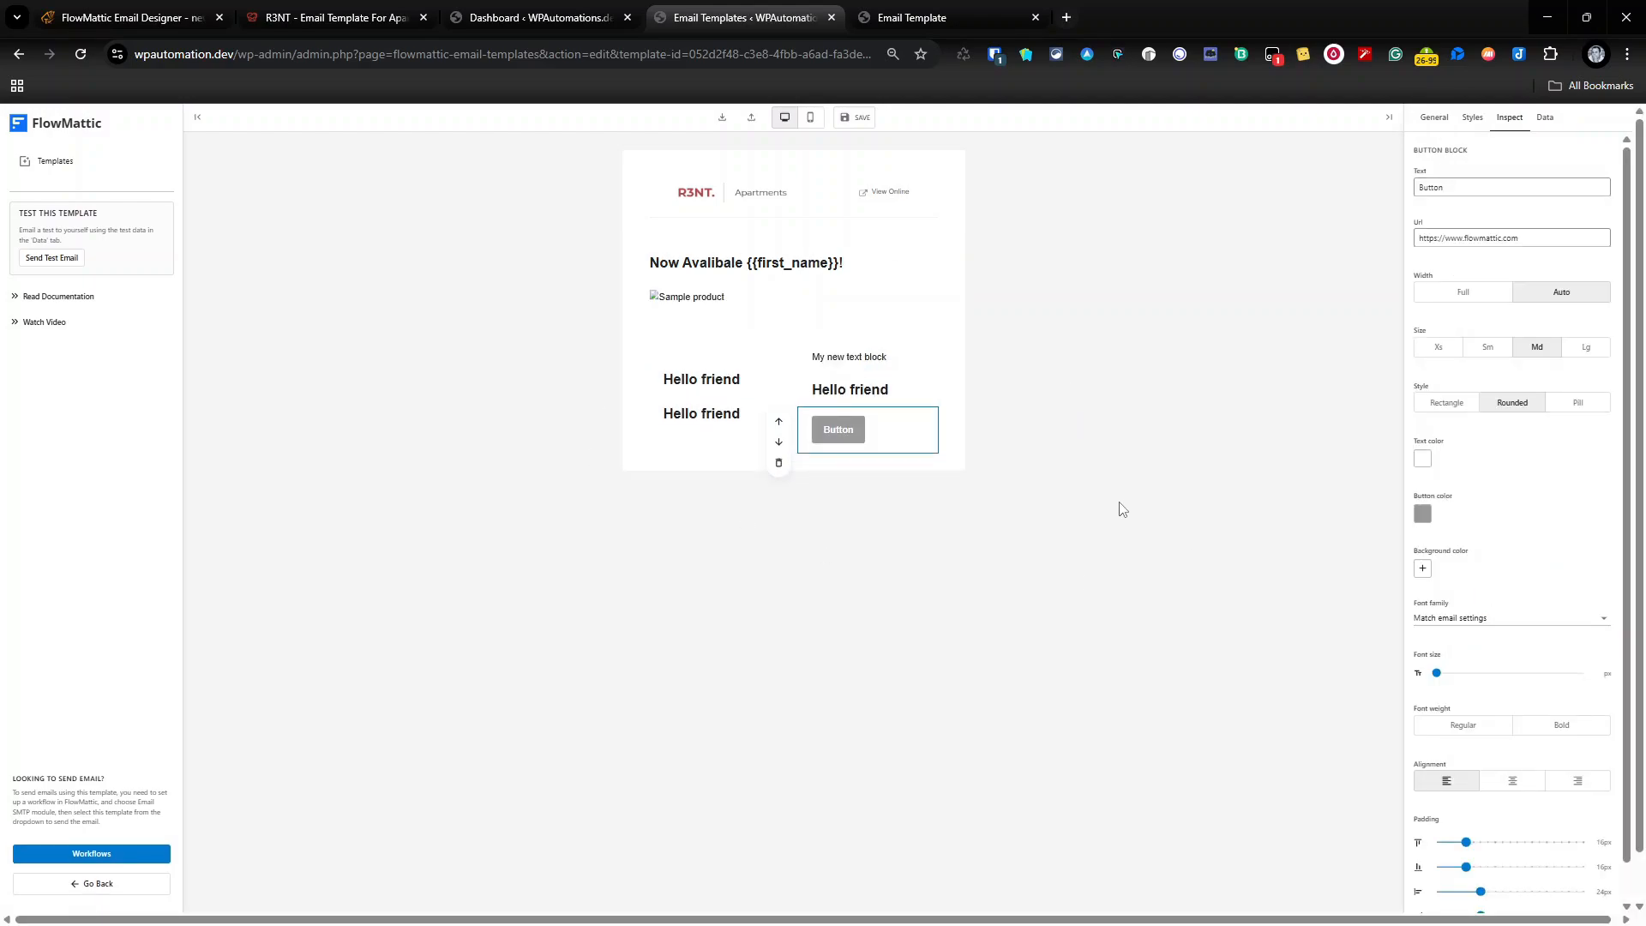
Switch to the local R3NT email.html page and copy the "2-BEDROOM APARTMENT" title
left_click(517, 18)
left_click(911, 17)
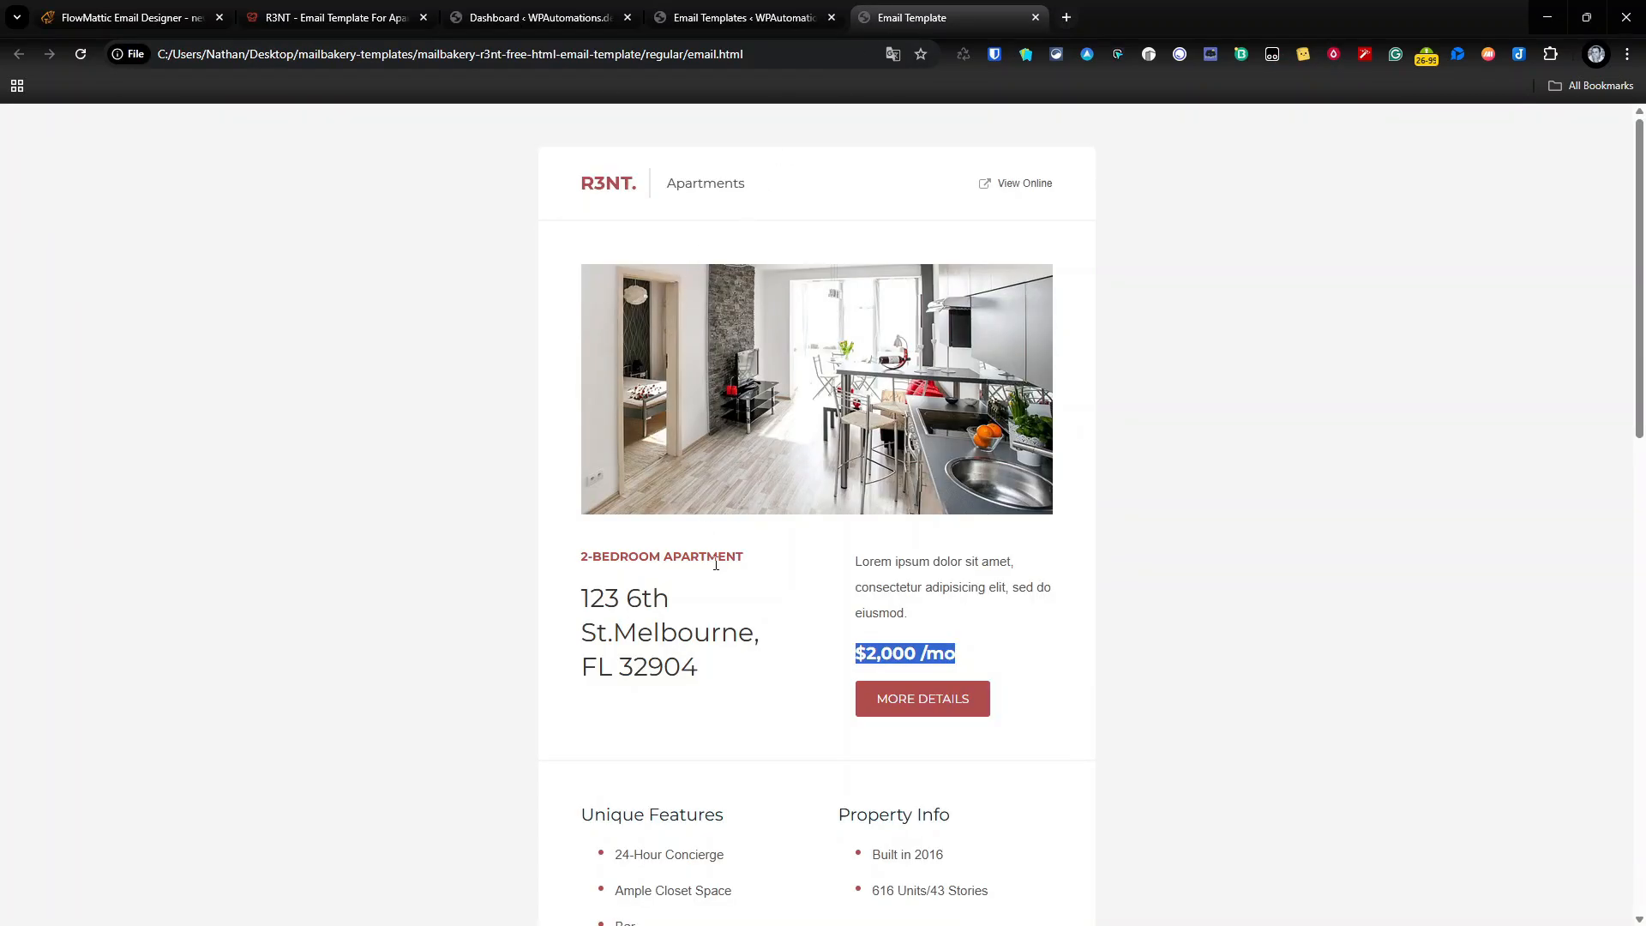
left_click(668, 558)
triple_click(668, 558)
key("ctrl+c")
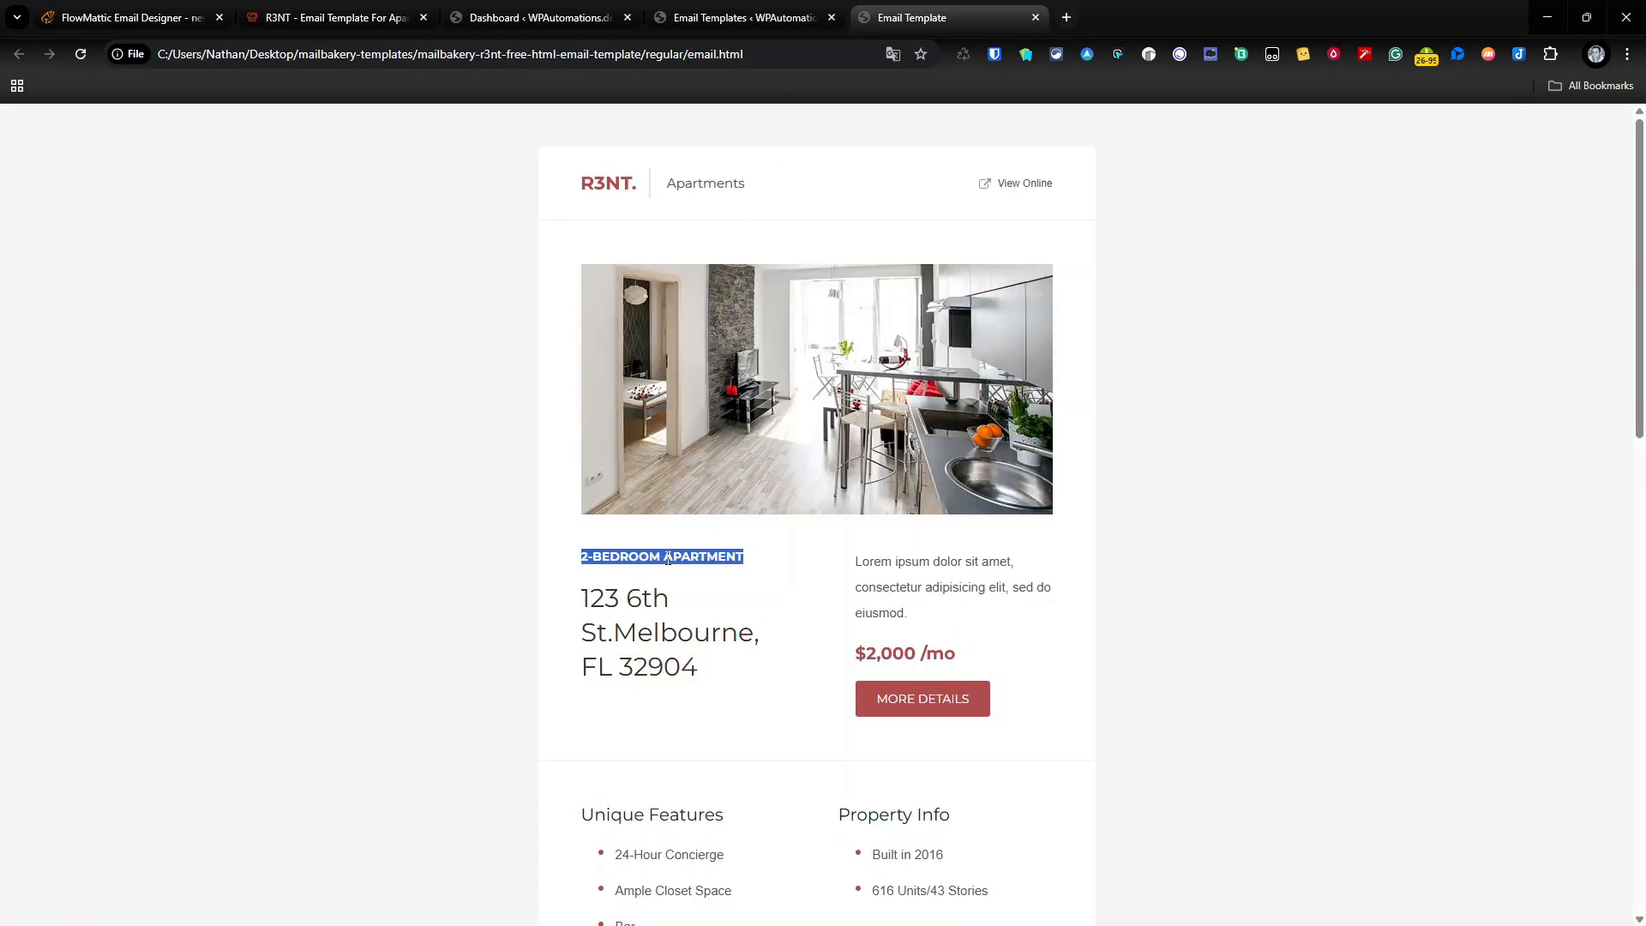
Return to the FlowMattic template and set the first column's upper heading to "2-BEDROOM APARTMENT" with text color #E11D48
left_click(729, 17)
triple_click(696, 379)
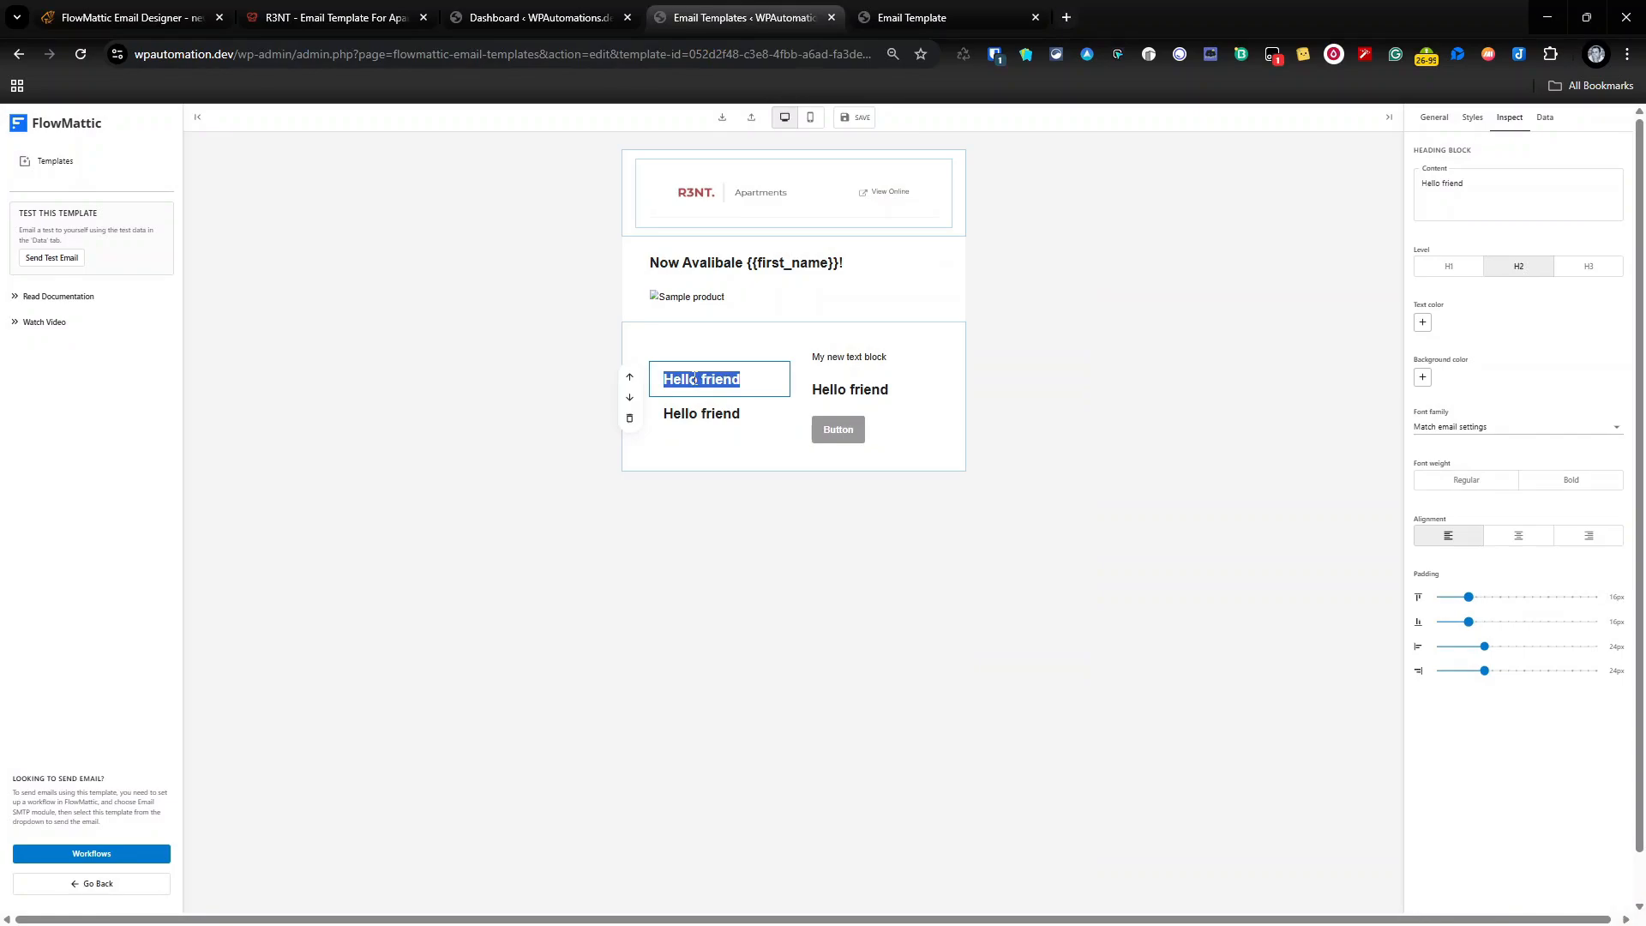
left_click_drag(1420, 190, 1286, 196)
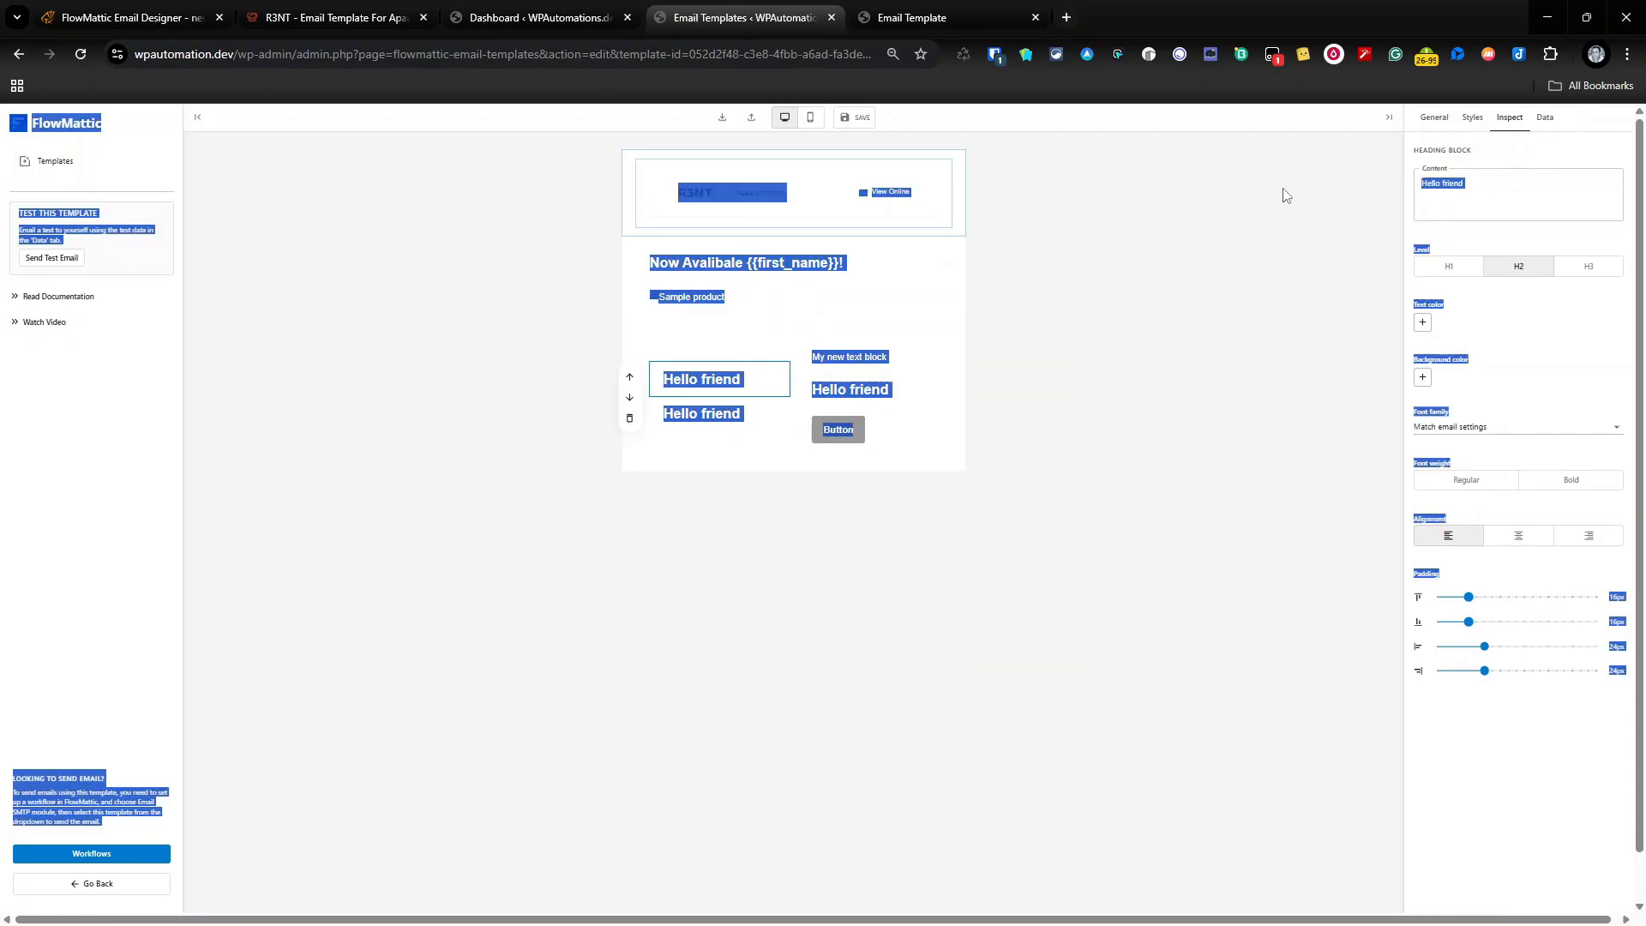
left_click(1605, 190)
left_click(1511, 182)
left_click_drag(1511, 182, 1406, 197)
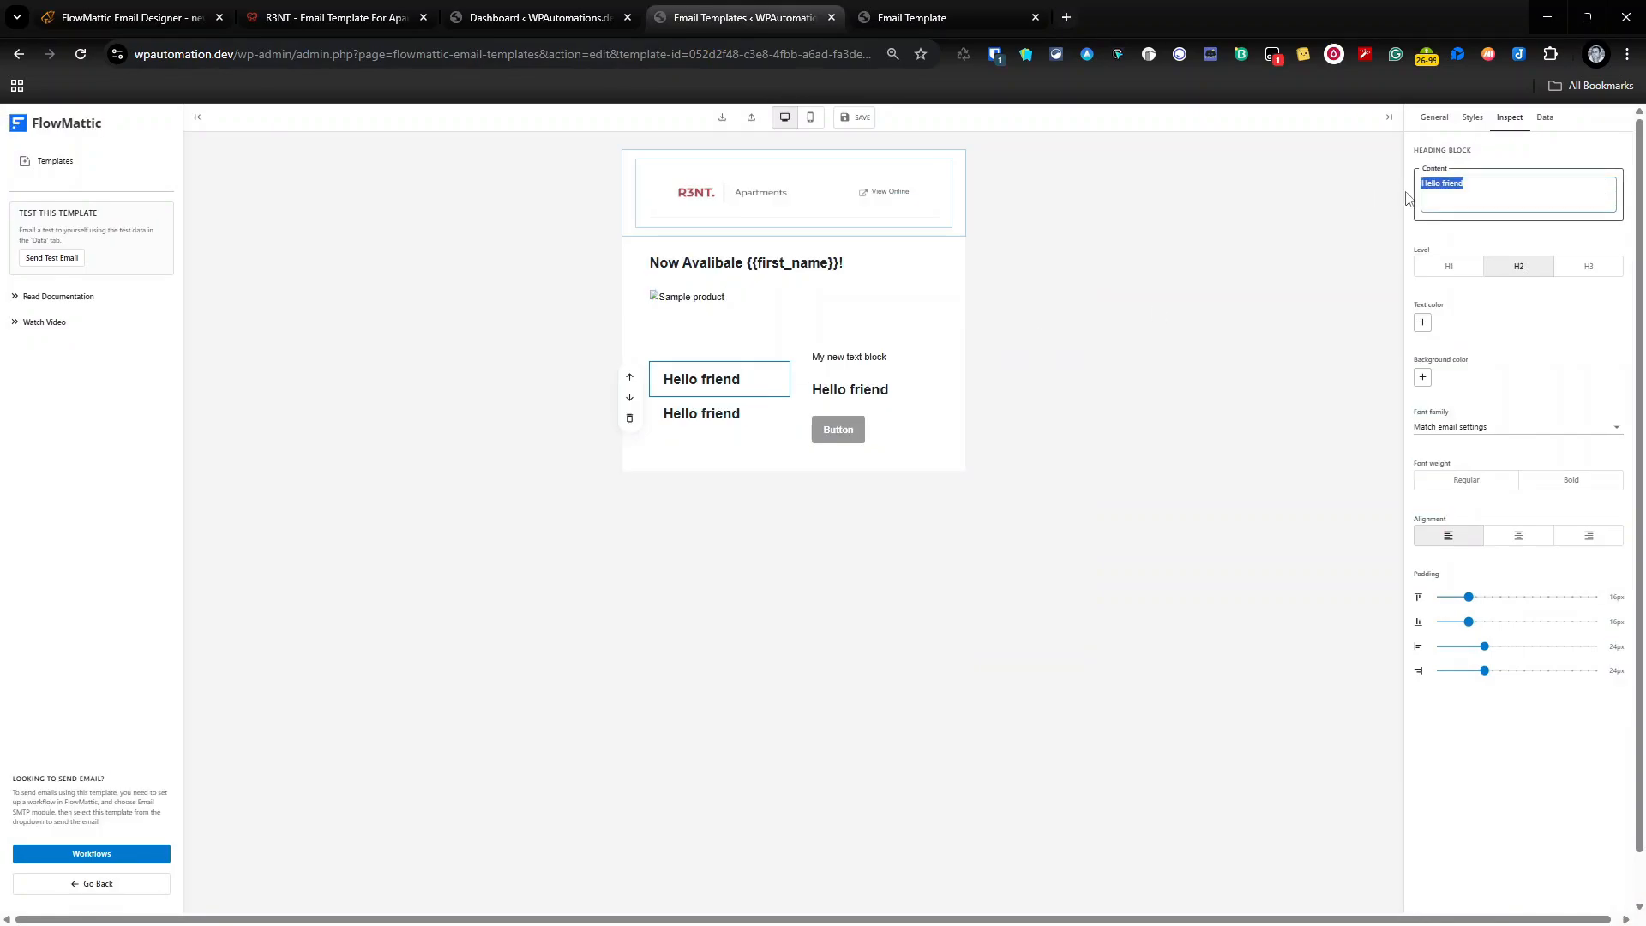
key("ctrl+v")
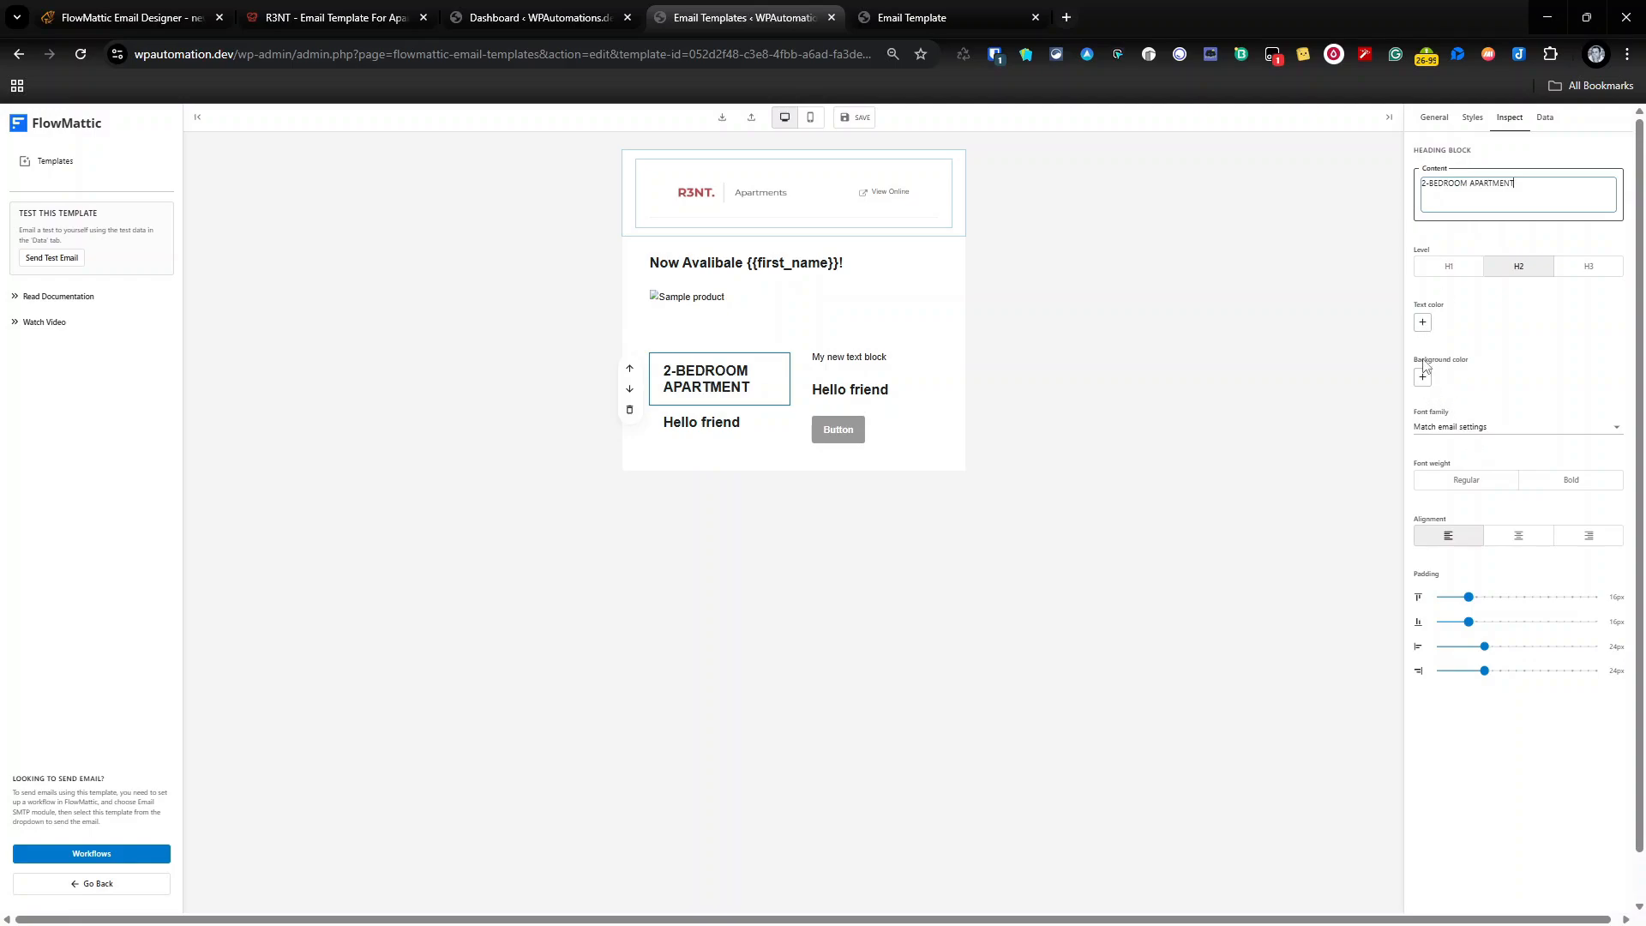
left_click(1423, 322)
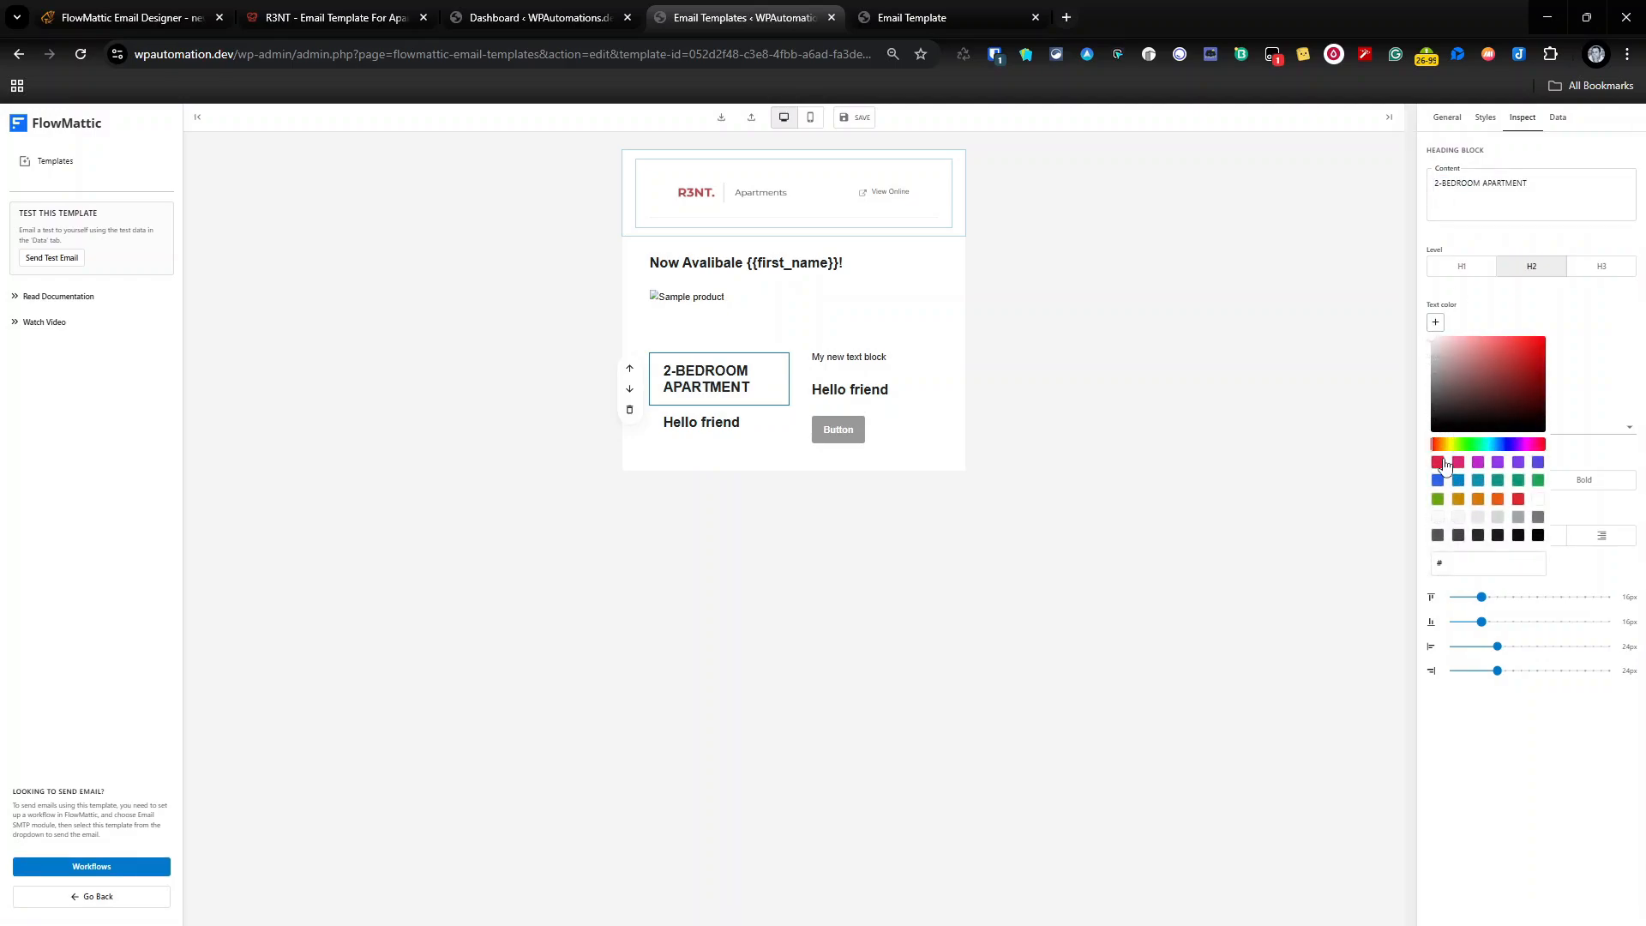
left_click(1438, 463)
Make the first column's lower heading an H1 and replace its content with the apartment's address from the source newsletter
left_click(733, 431)
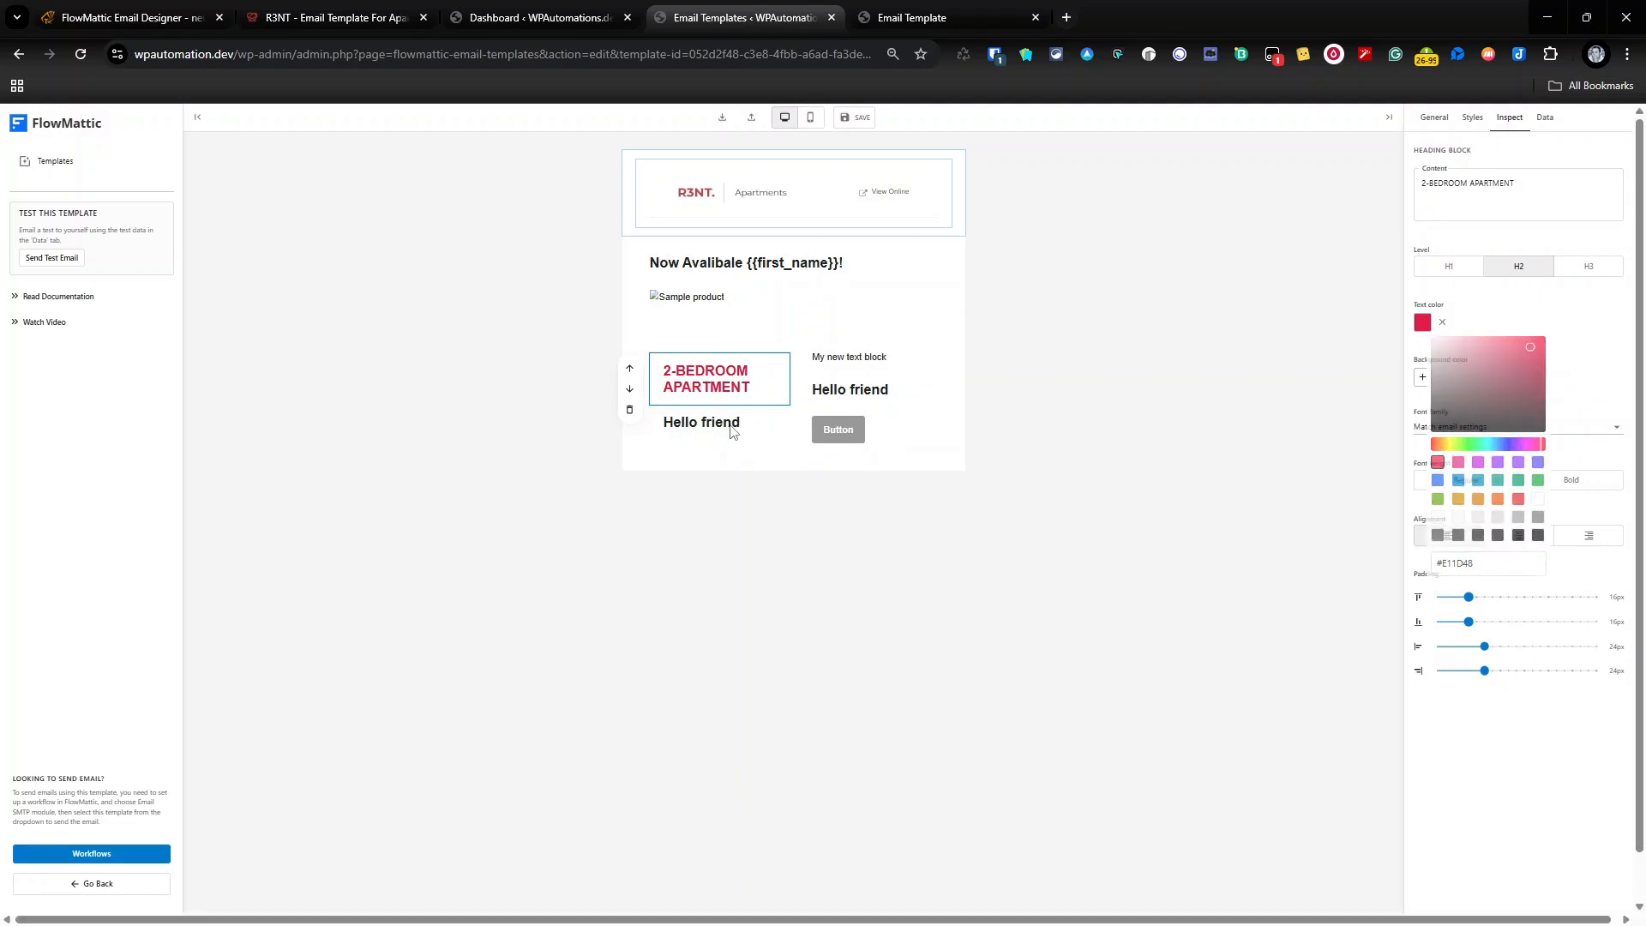
left_click(1449, 266)
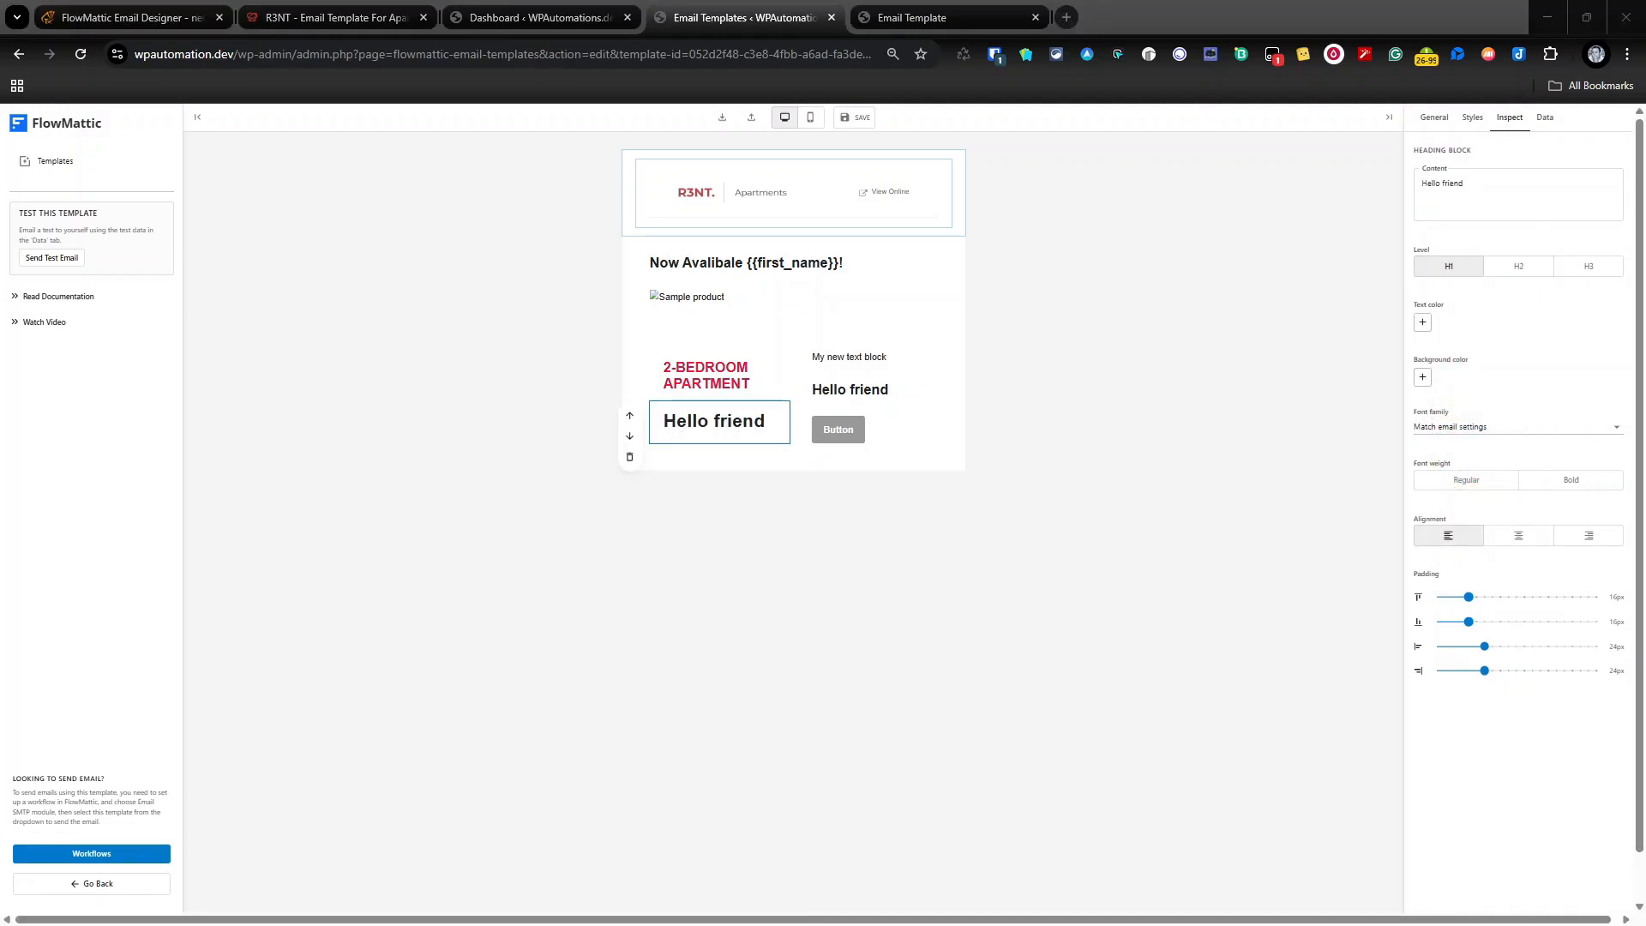
key("alt+Tab")
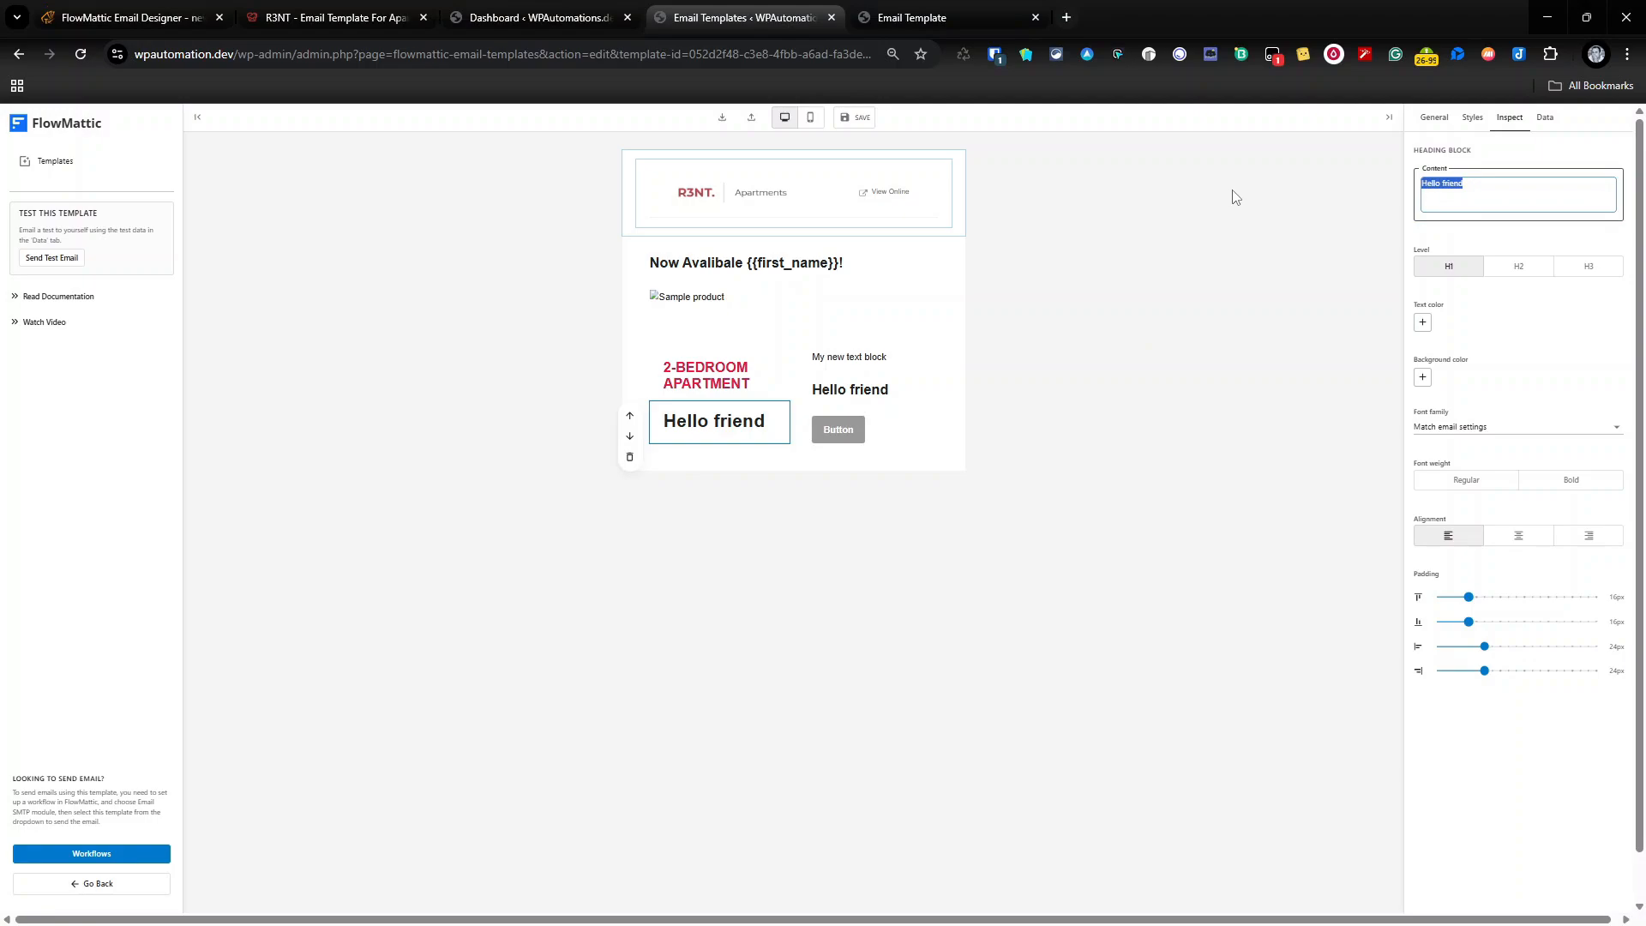
type("123 6th St.Melbourne, FL 32904")
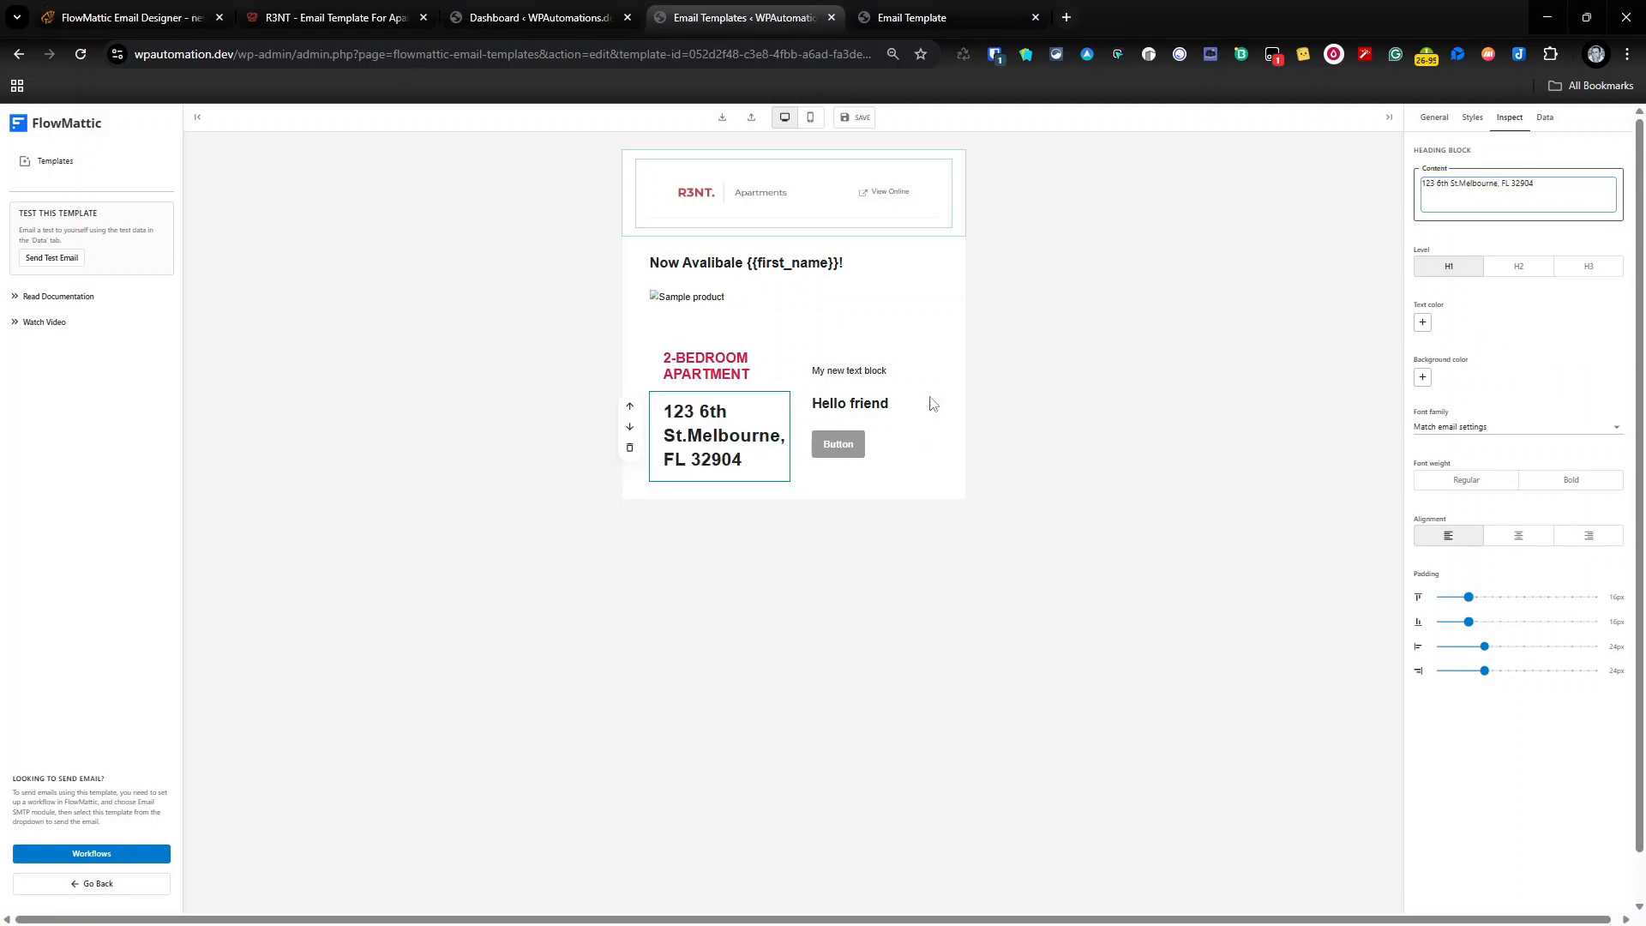
Copy the "Lorem ipsum dolor sit amet" paragraph from the local R3NT email.html page into the second column's text block
left_click(923, 31)
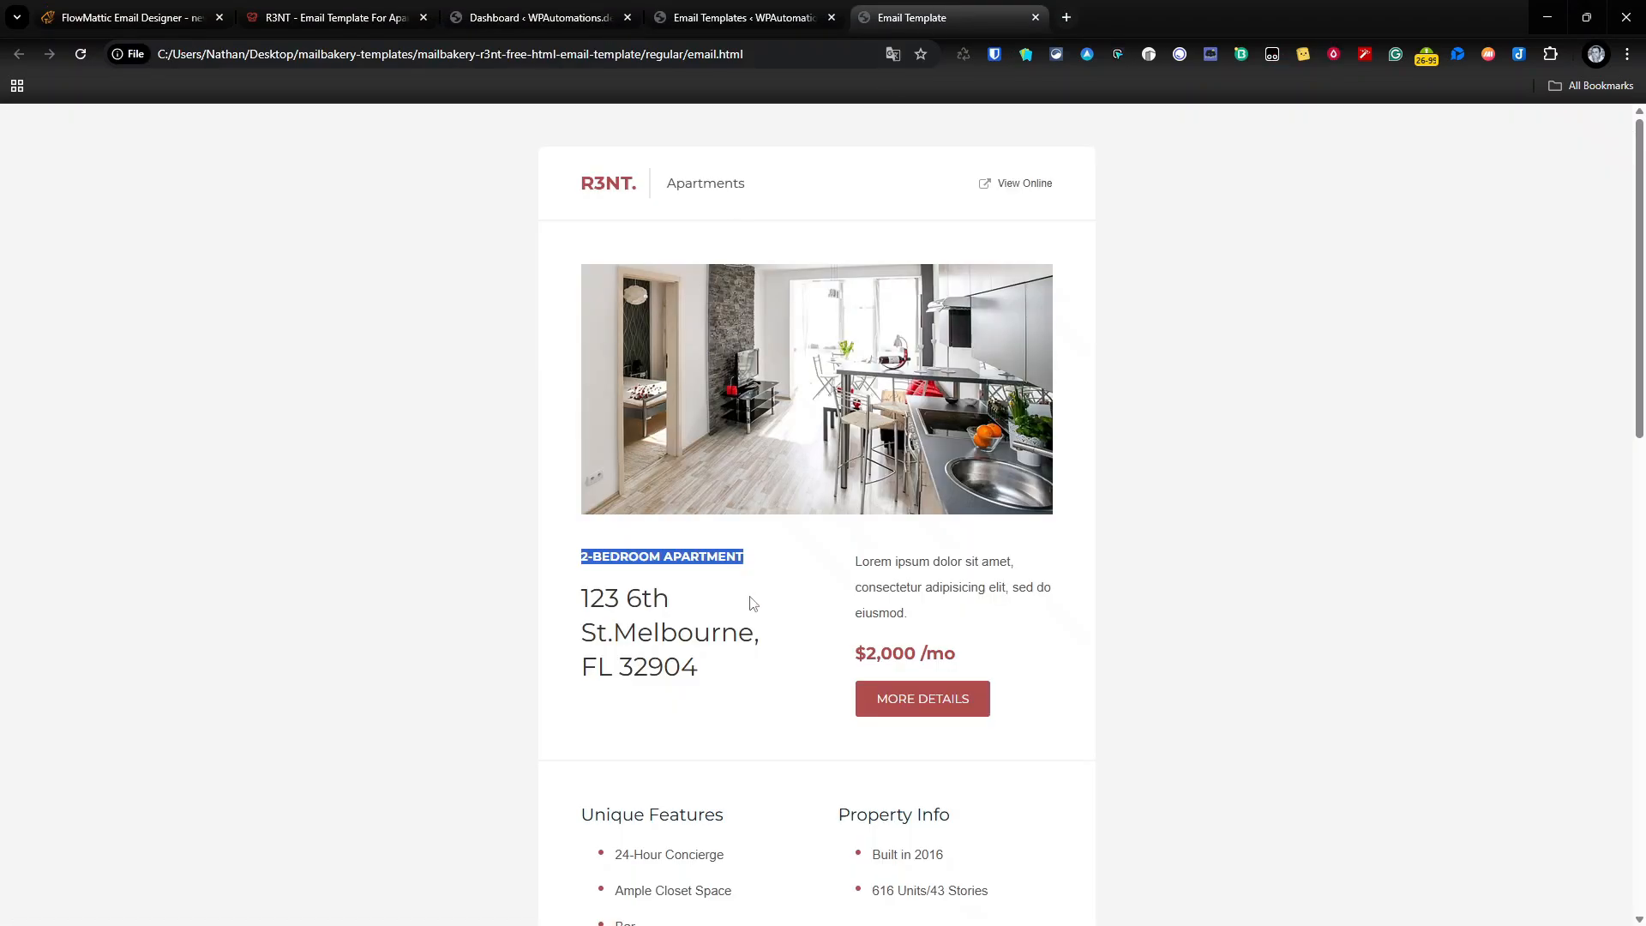
left_click(745, 25)
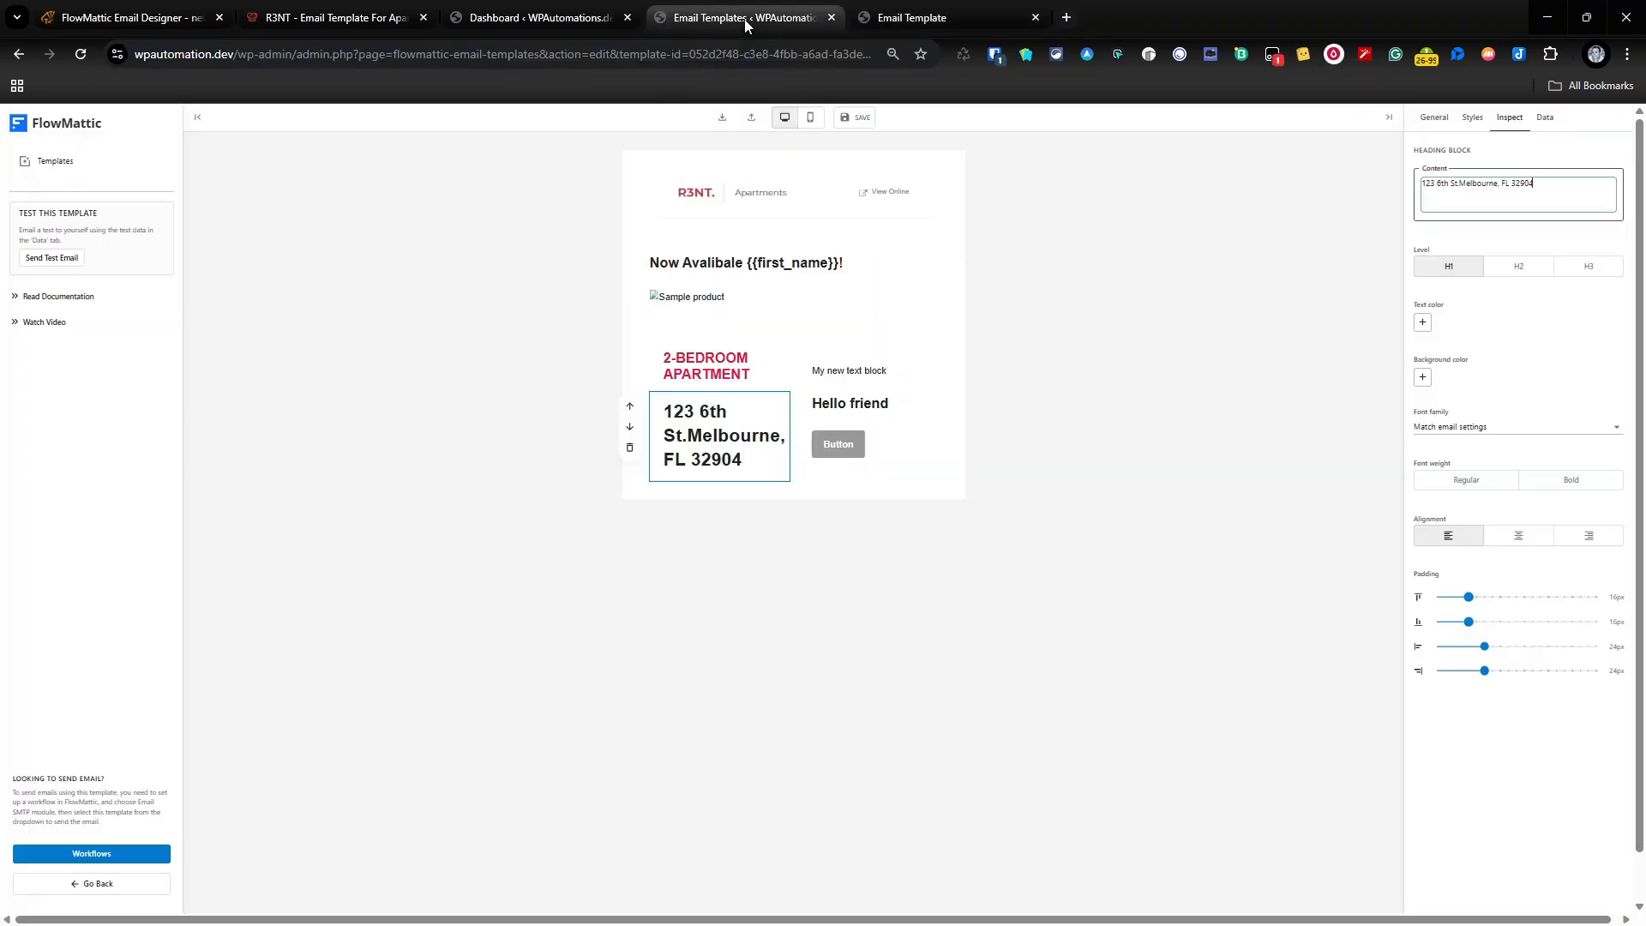
left_click(924, 18)
triple_click(944, 583)
key("ctrl+c")
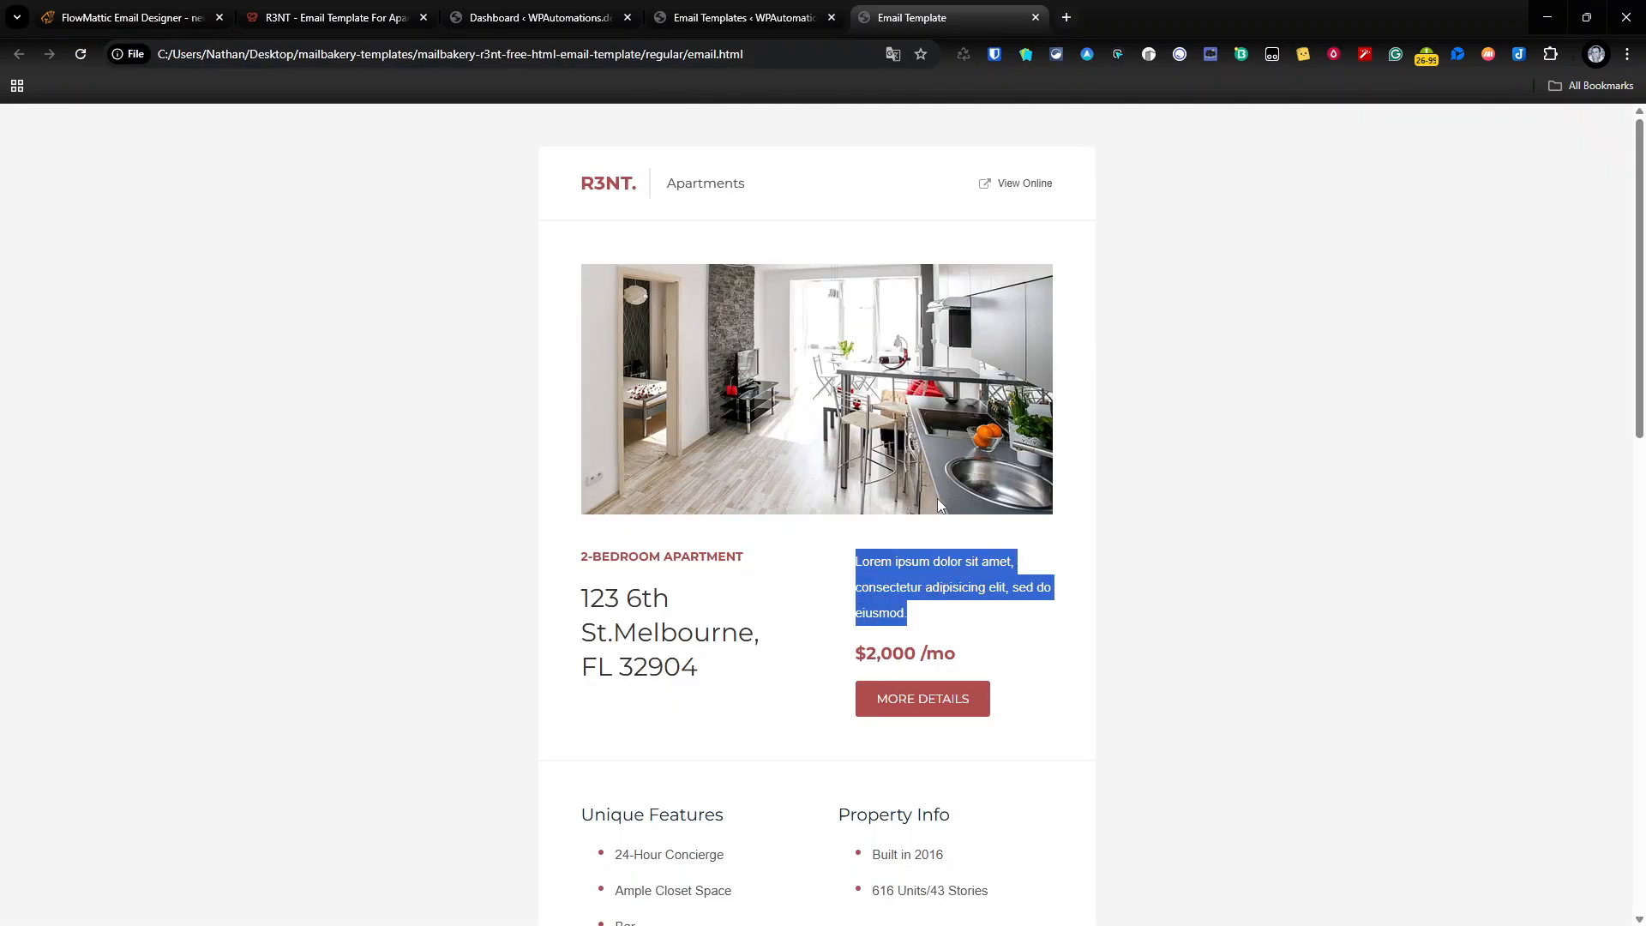
left_click(749, 26)
left_click(861, 371)
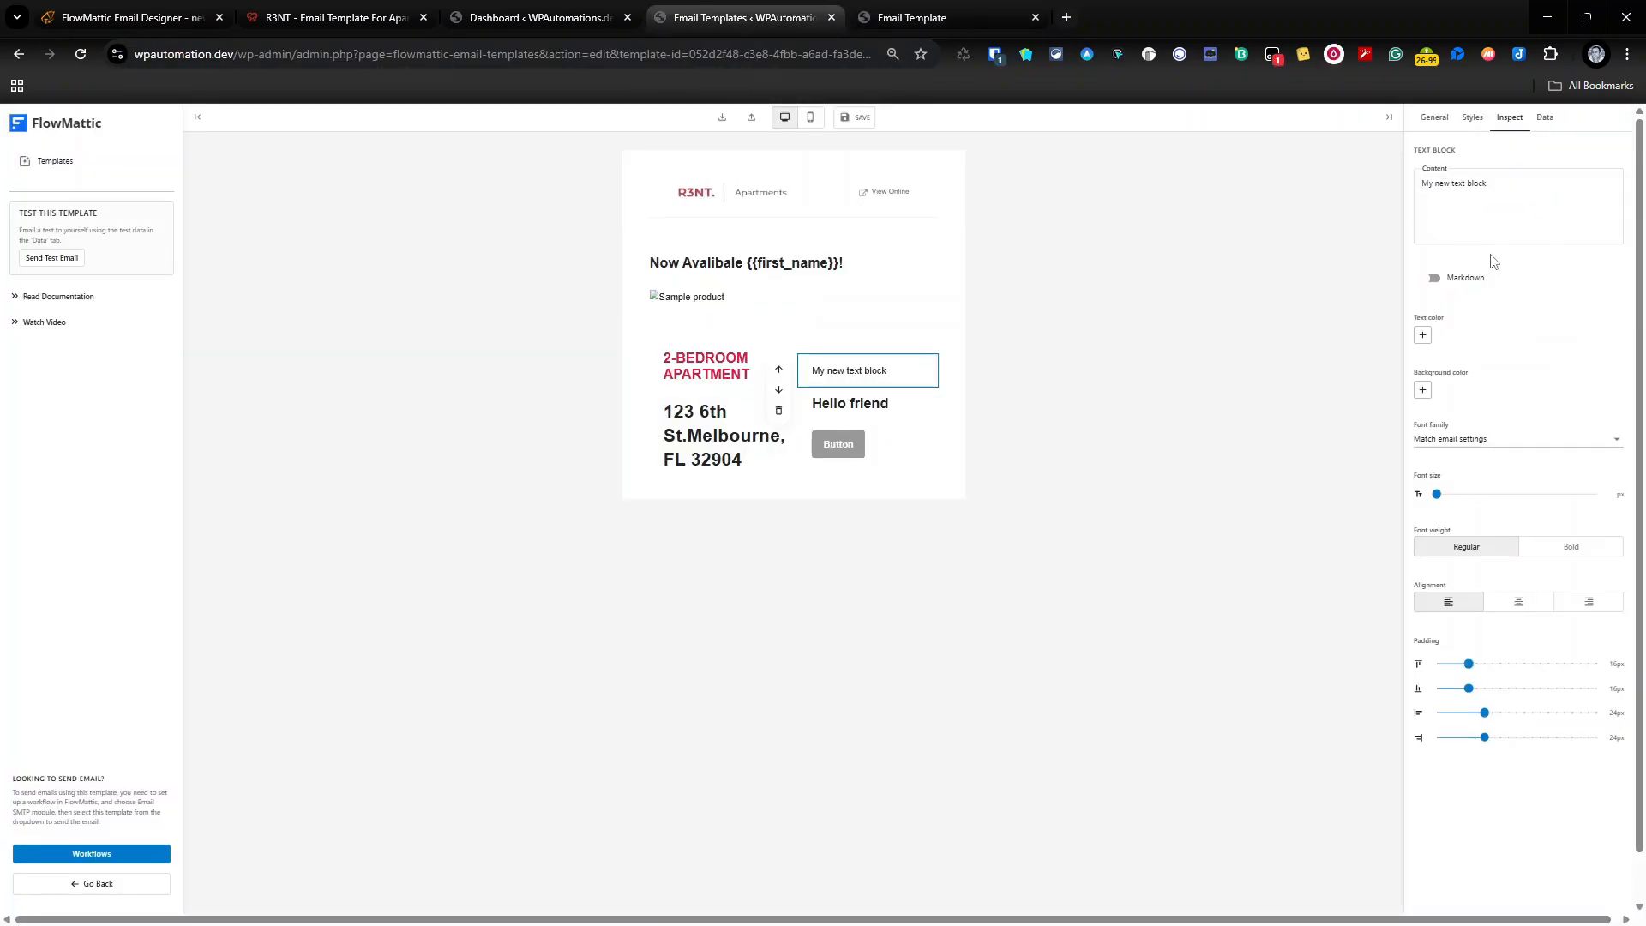
left_click_drag(1506, 204, 1258, 214)
key("ctrl+v")
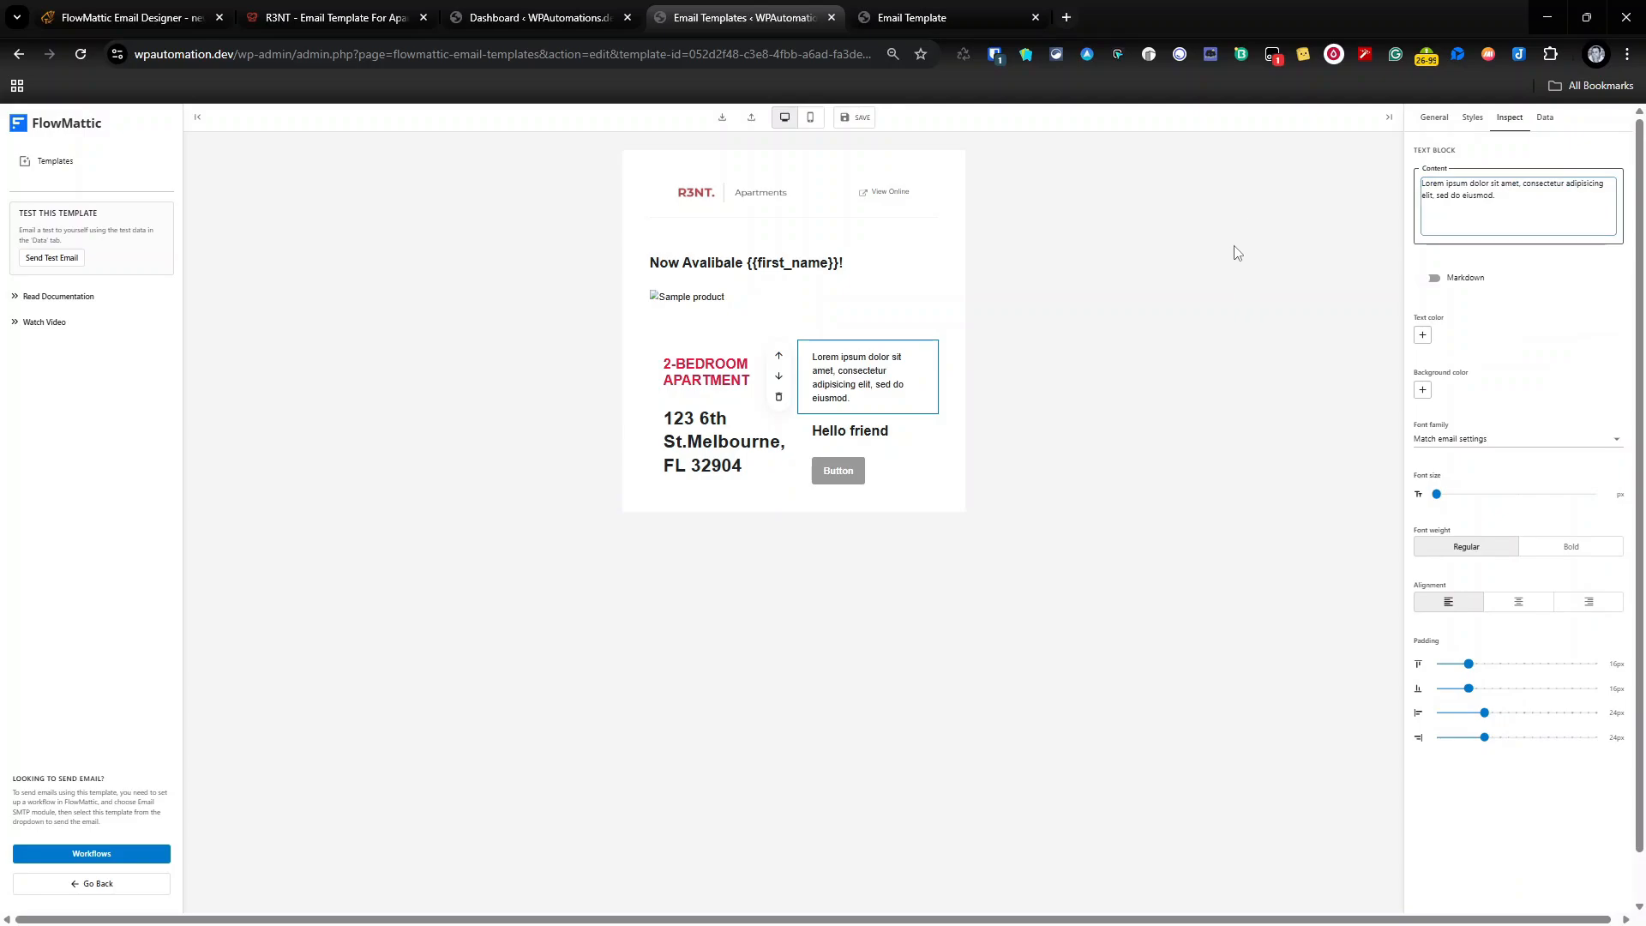
Copy "$2,000 /mo" from the R3NT page into the second column's heading and set its text color to #E11D48
left_click(876, 429)
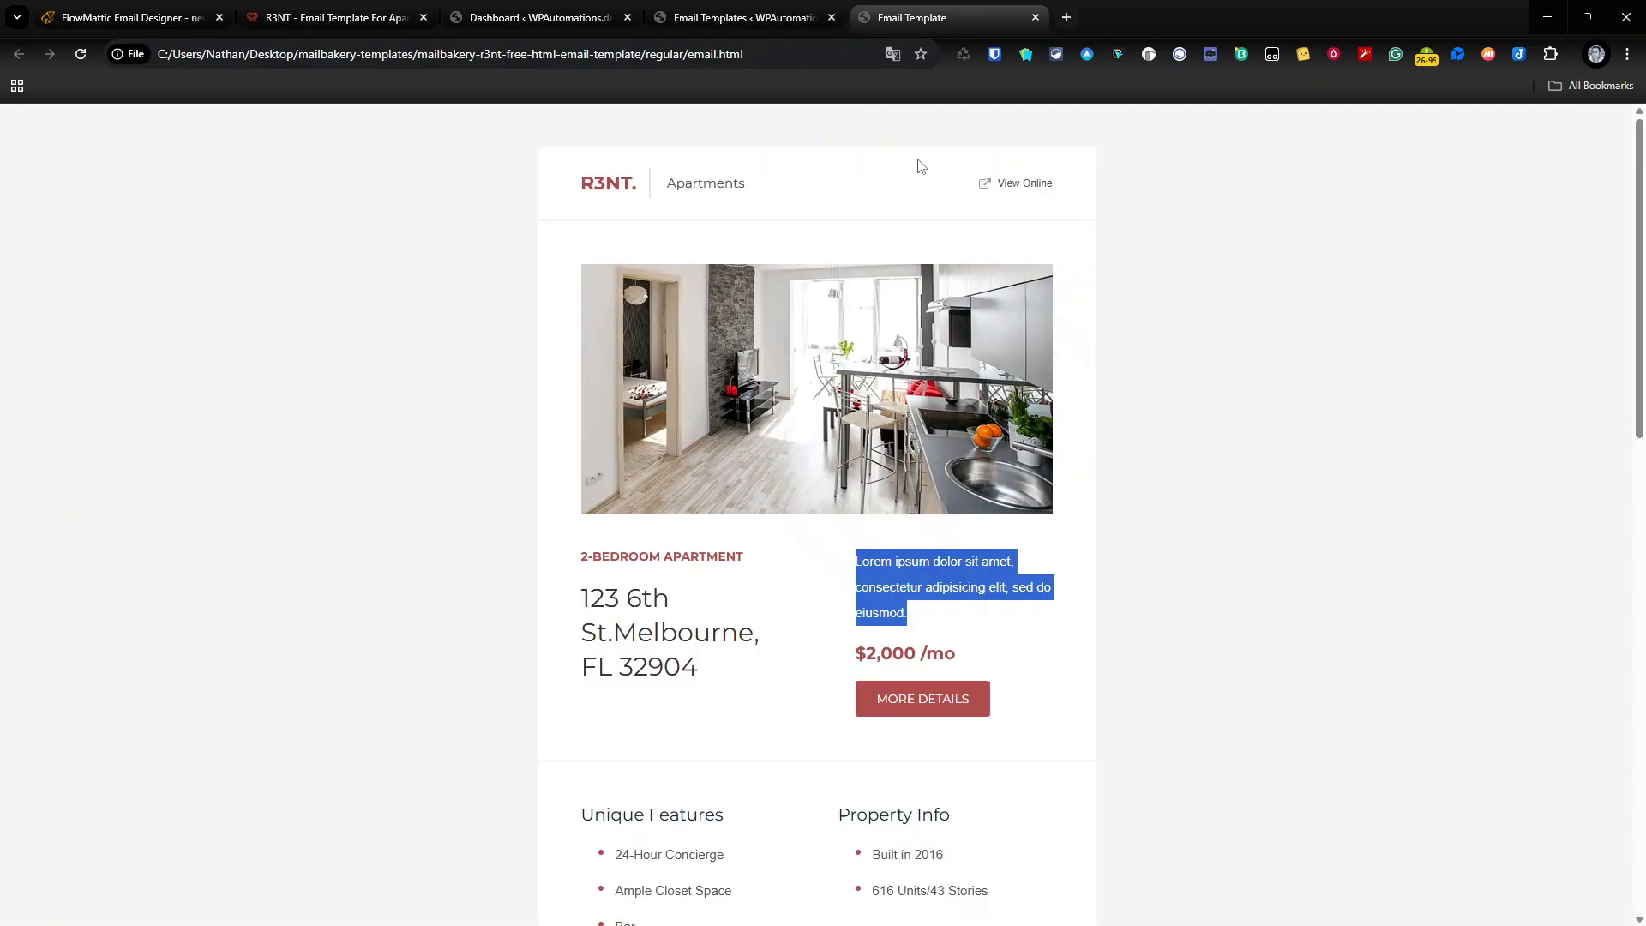
left_click(912, 18)
left_click_drag(956, 654, 855, 654)
key("ctrl+c")
left_click(746, 17)
left_click(1487, 197)
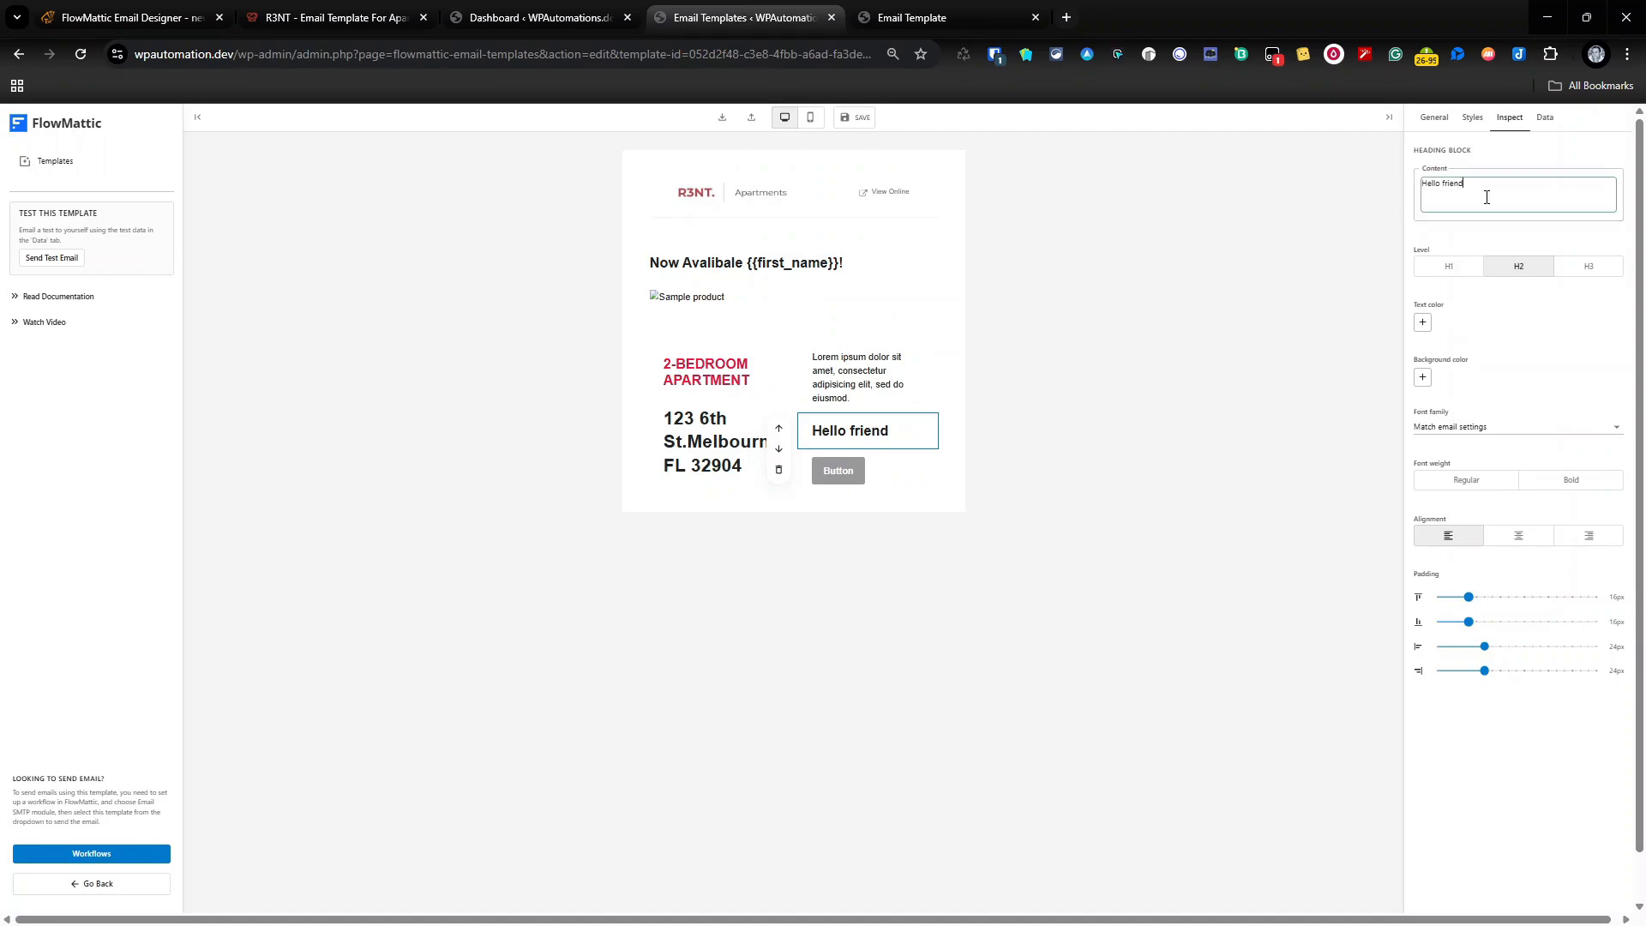
key("ctrl+a")
key("ctrl+v")
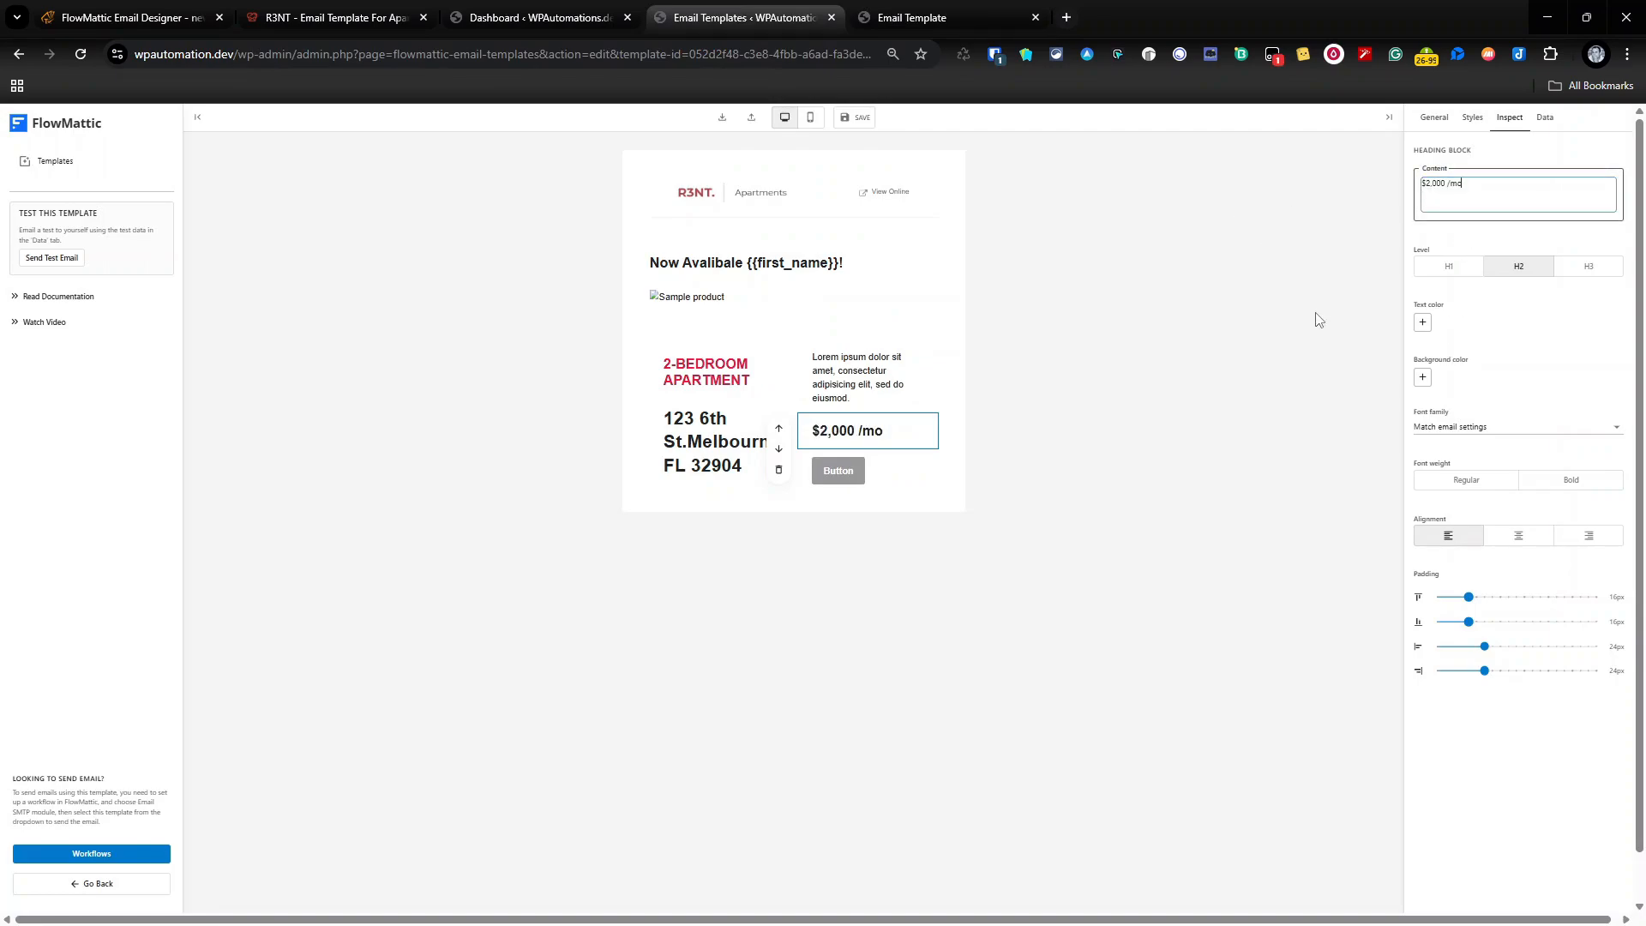
left_click(1422, 322)
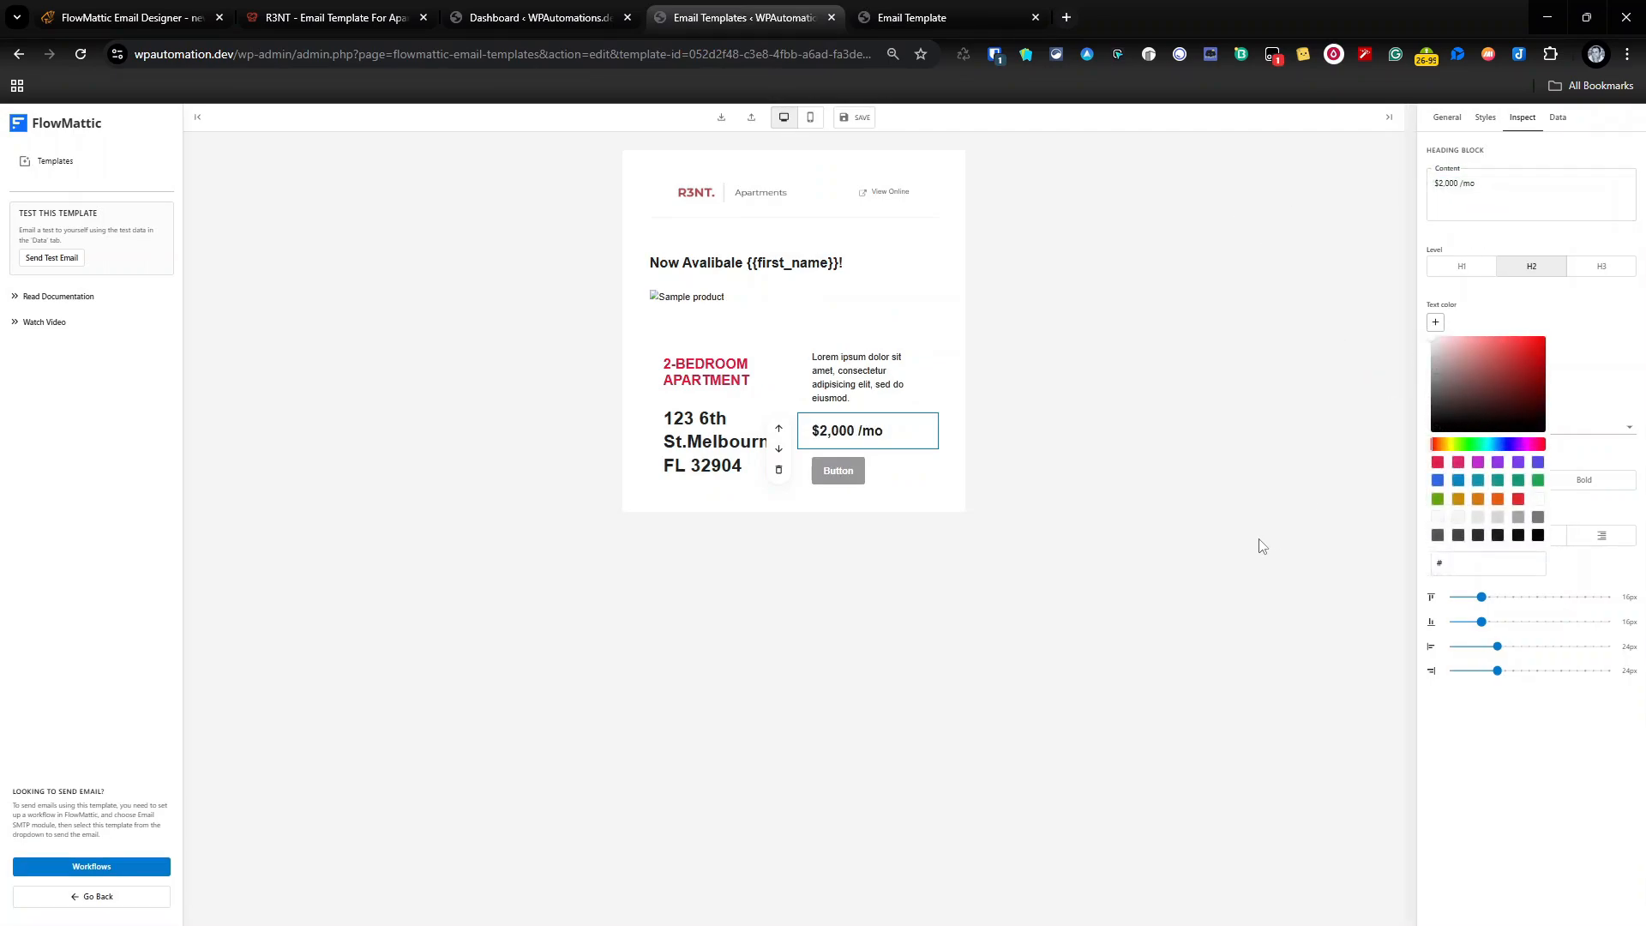
left_click(1438, 463)
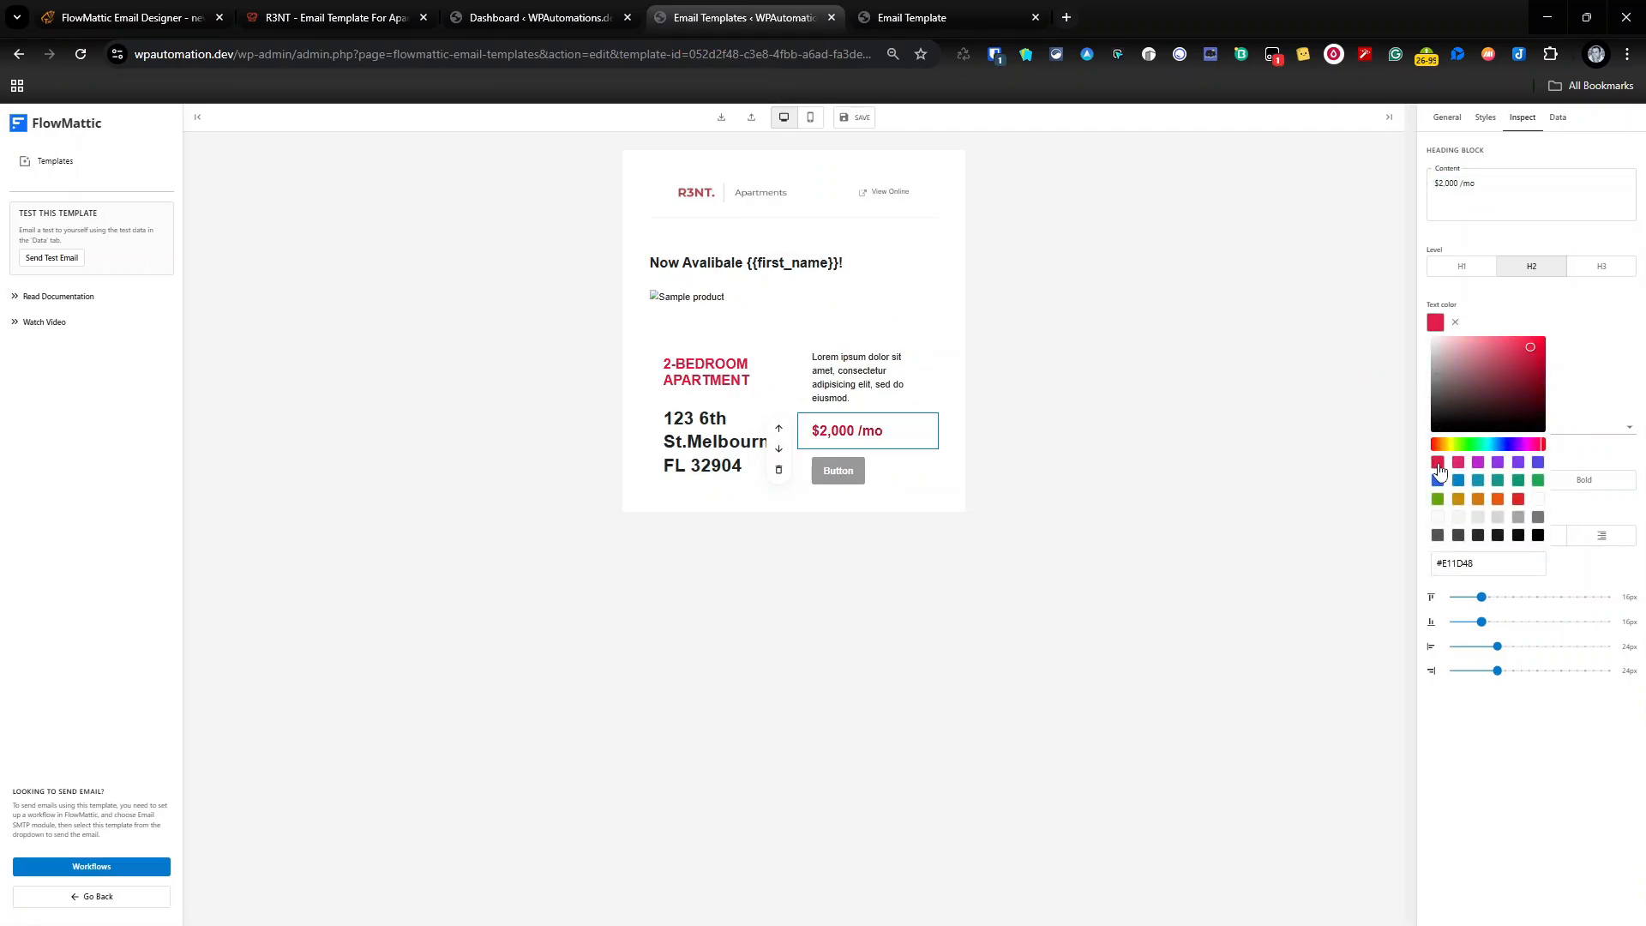
Set the second column's button color to #E11D48
left_click(858, 483)
left_click(1435, 517)
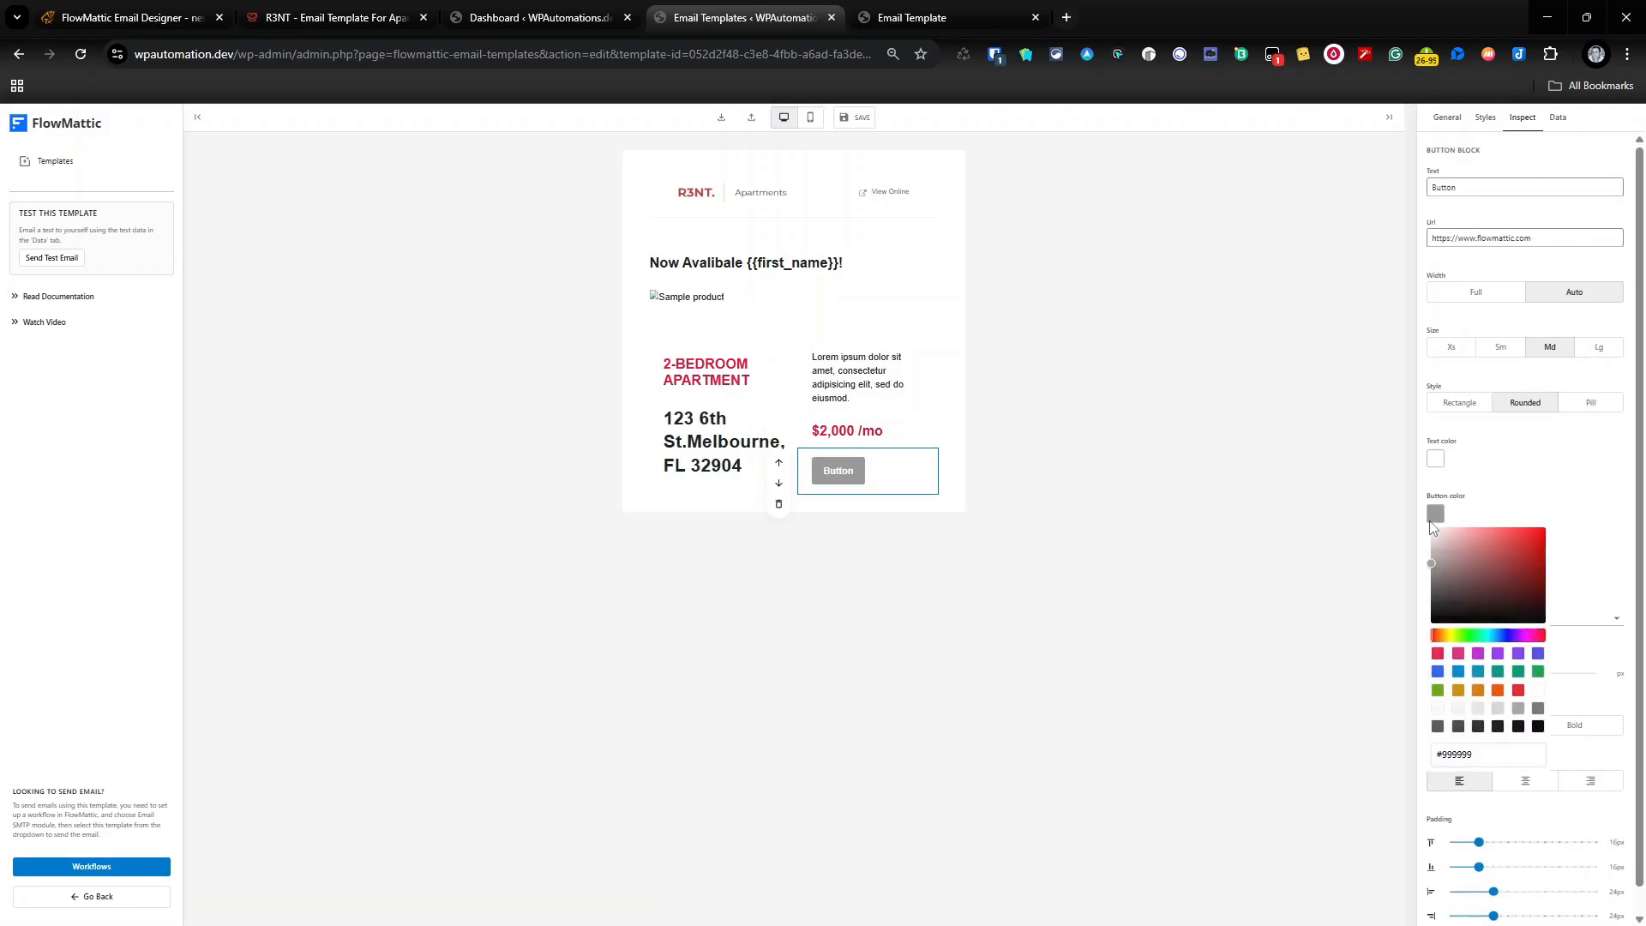
left_click(1438, 653)
Label the button "More Details" to match the R3NT page and replace its URL with {{more Details}}
left_click(901, 10)
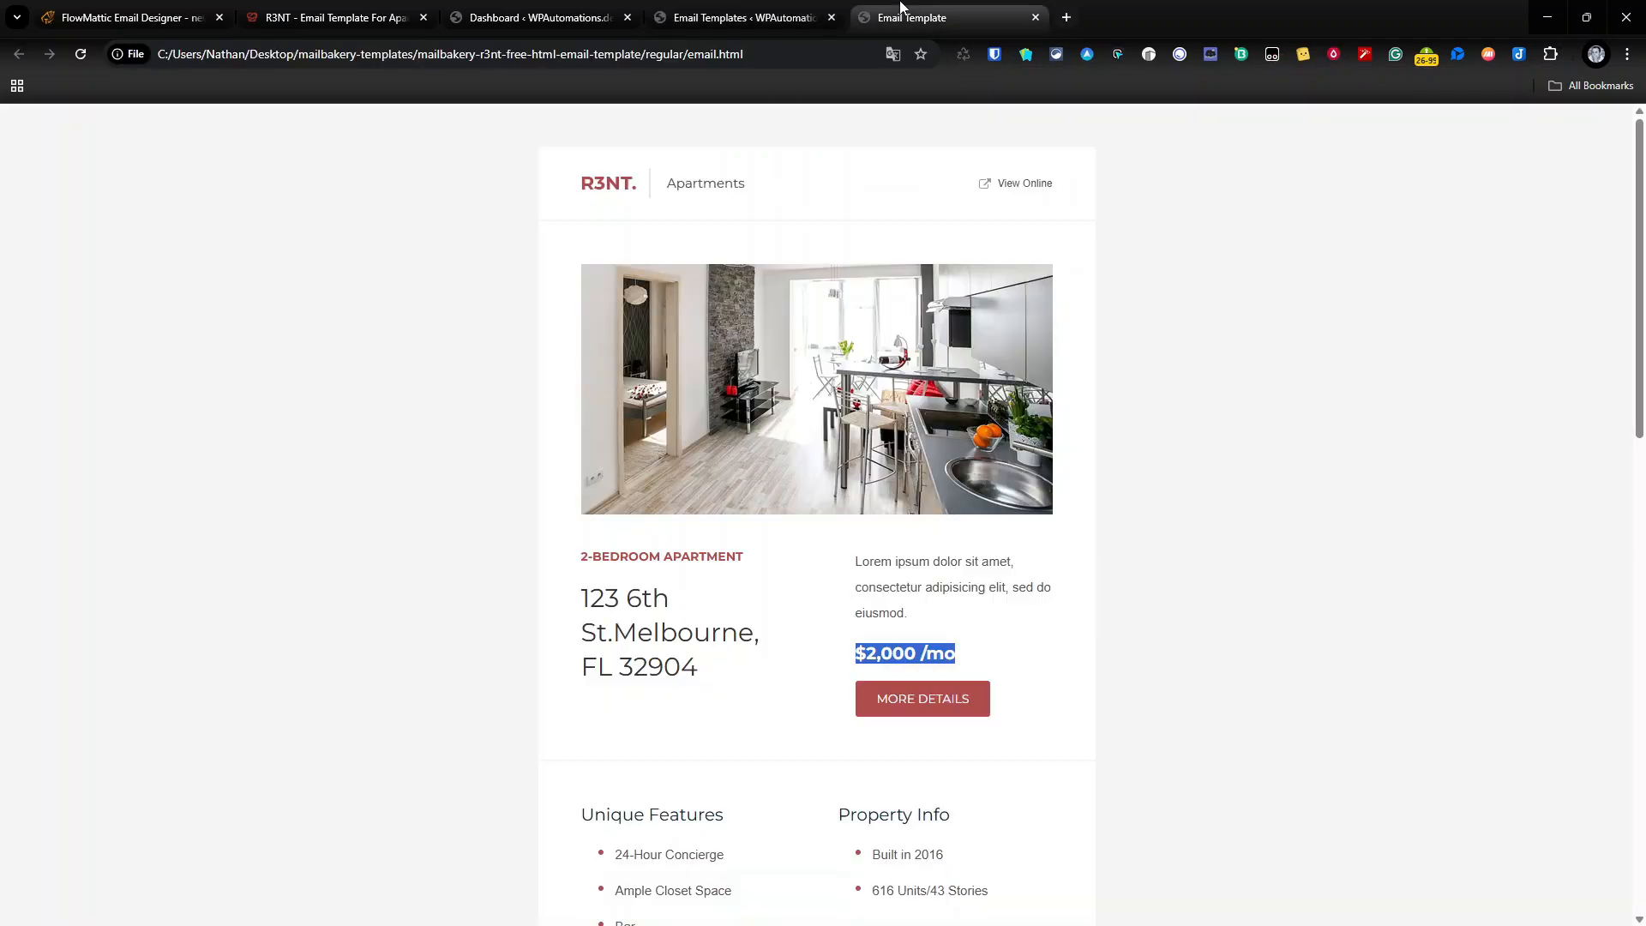
left_click(759, 15)
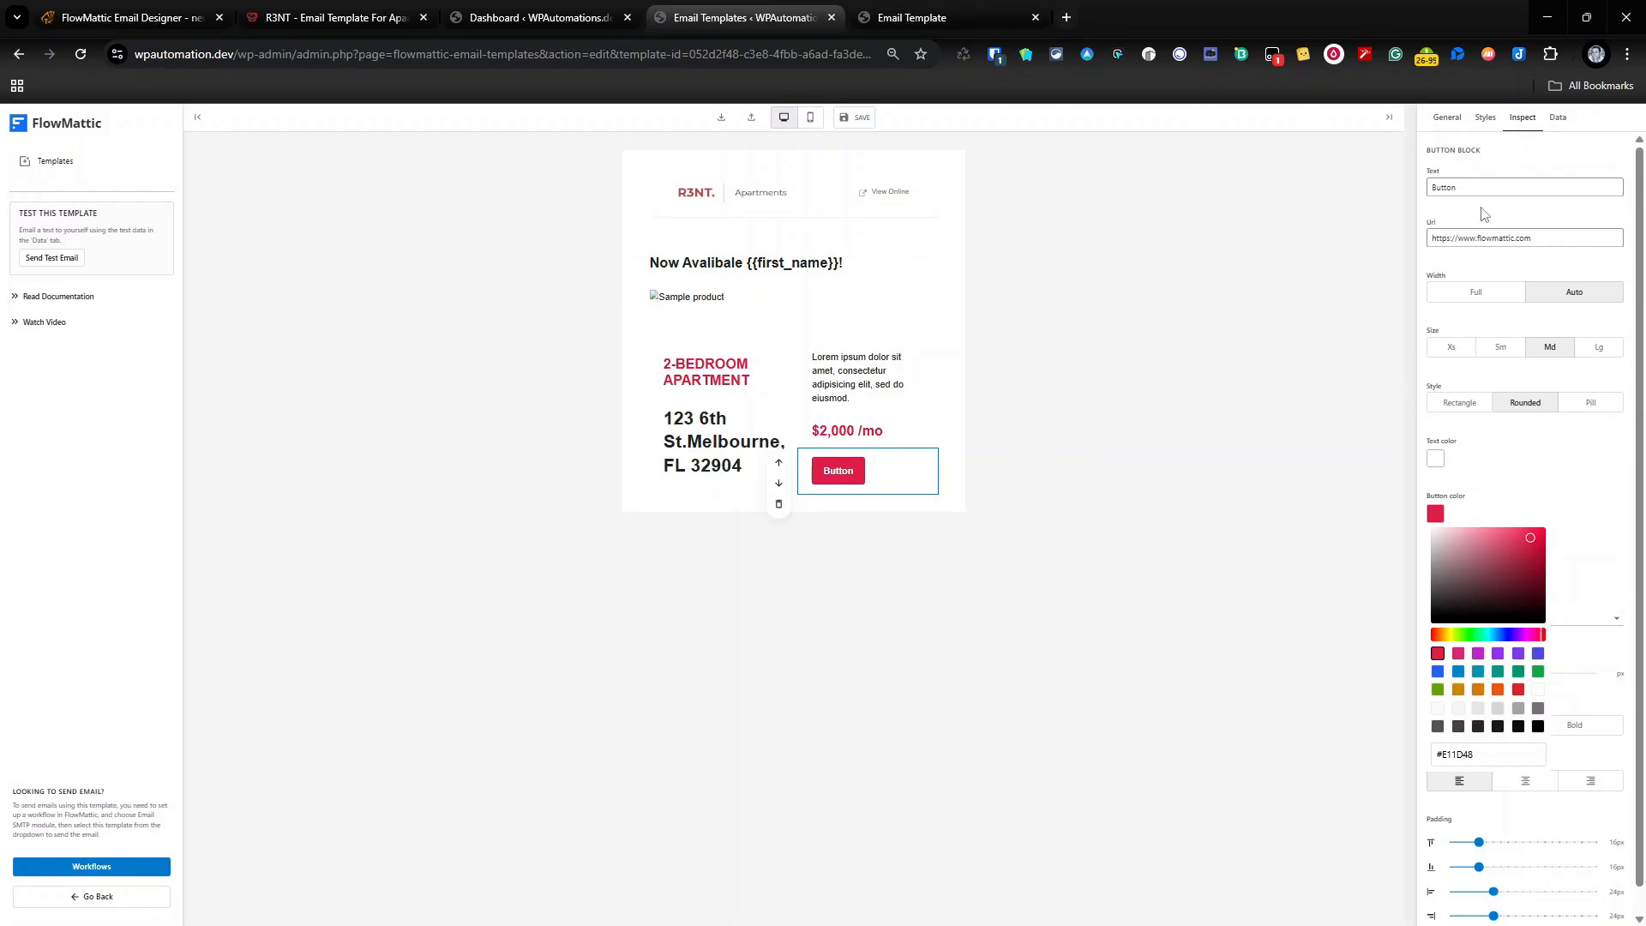
double_click(1421, 186)
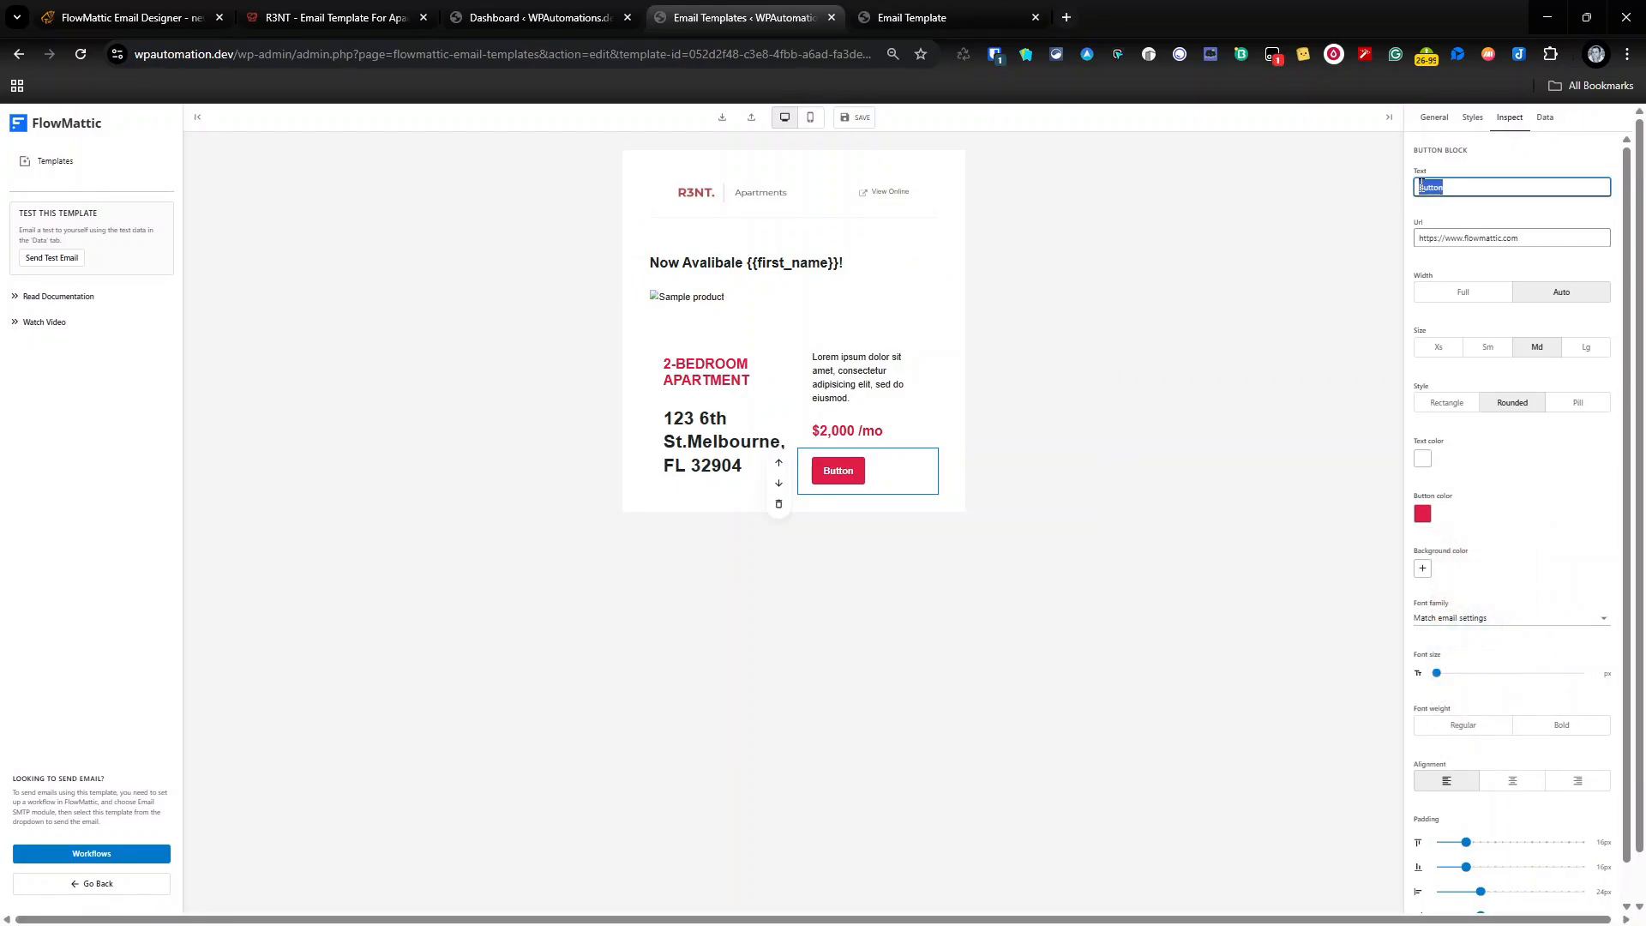
type("More Details")
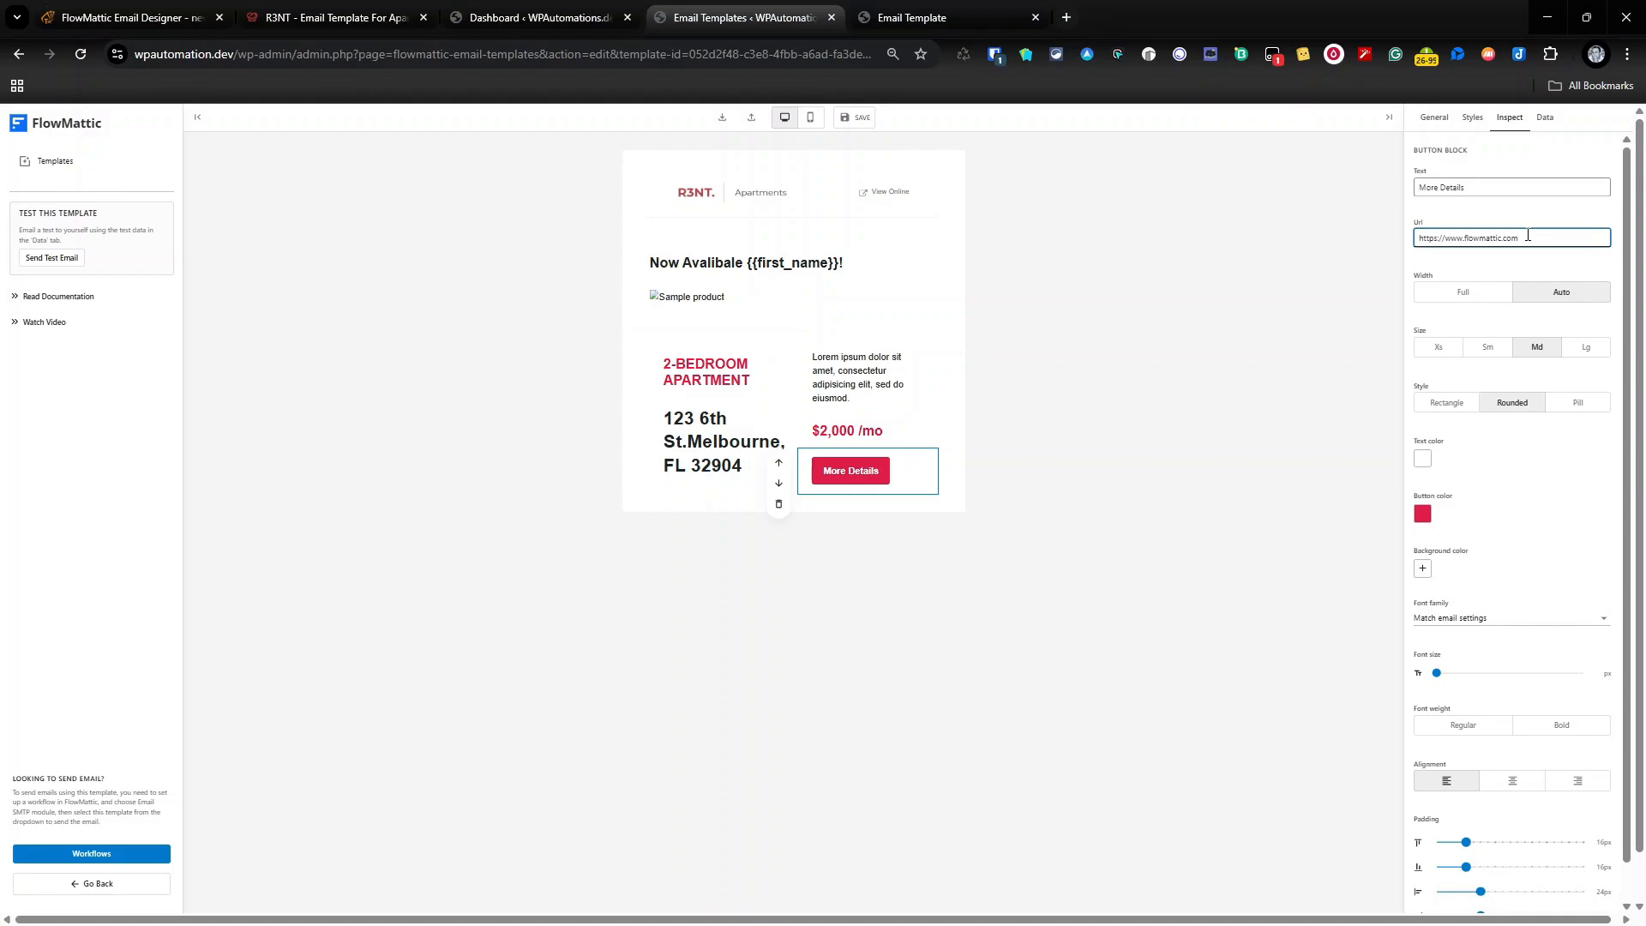
key("ctrl+a")
key("BackSpace")
left_click(706, 372)
left_click(716, 441)
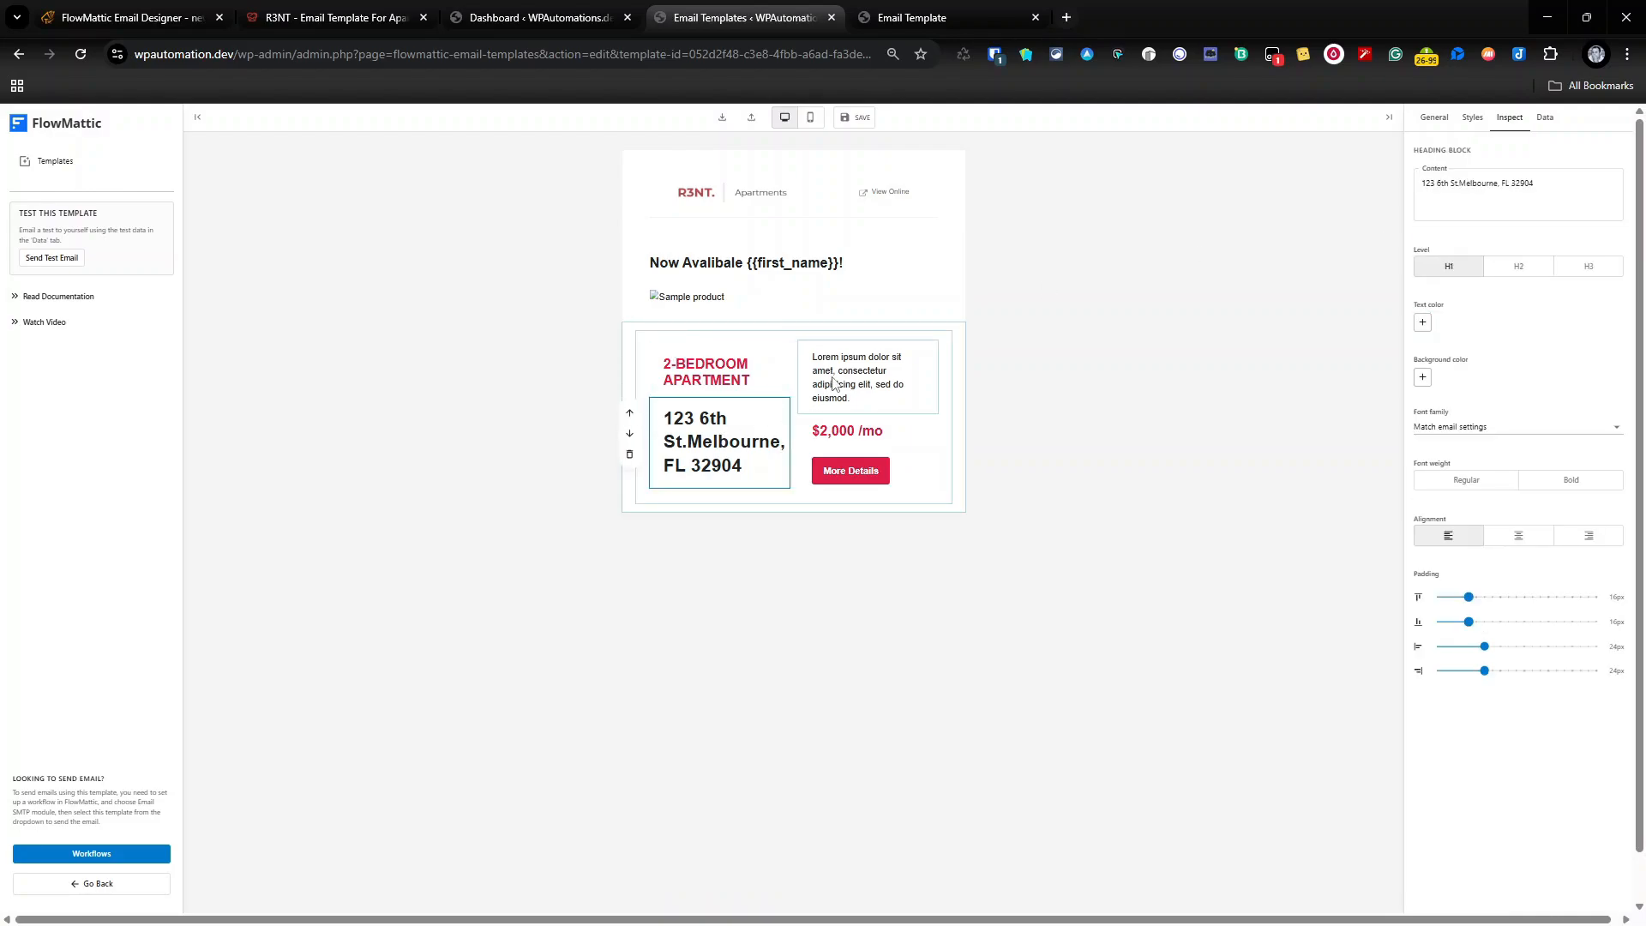
left_click(834, 383)
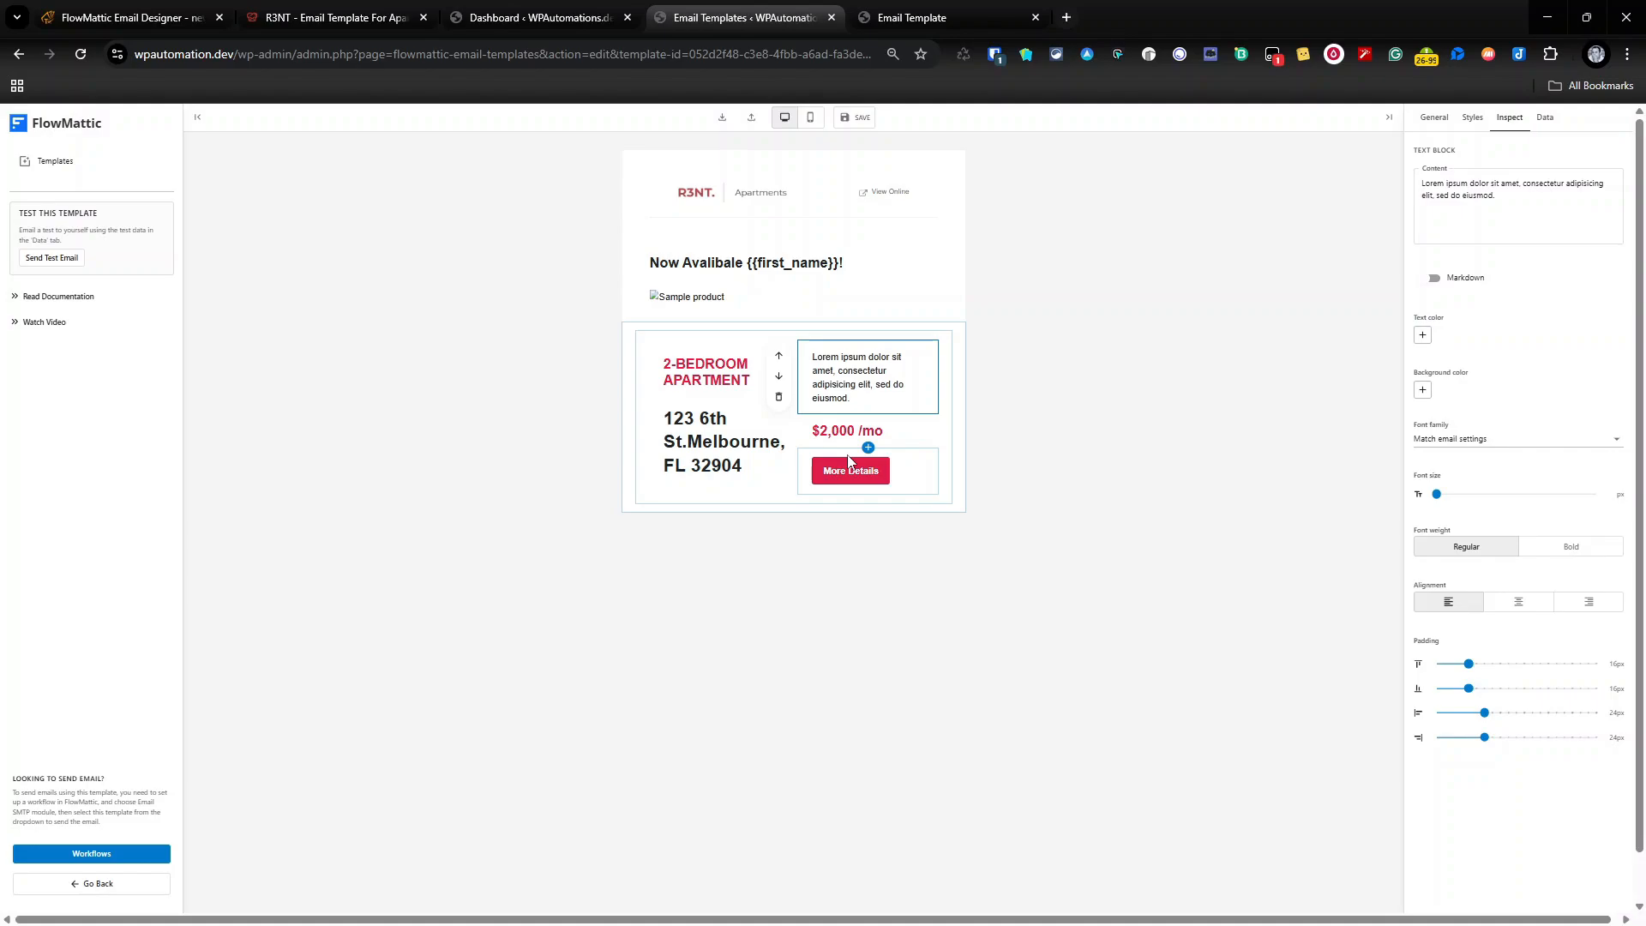
left_click(1121, 357)
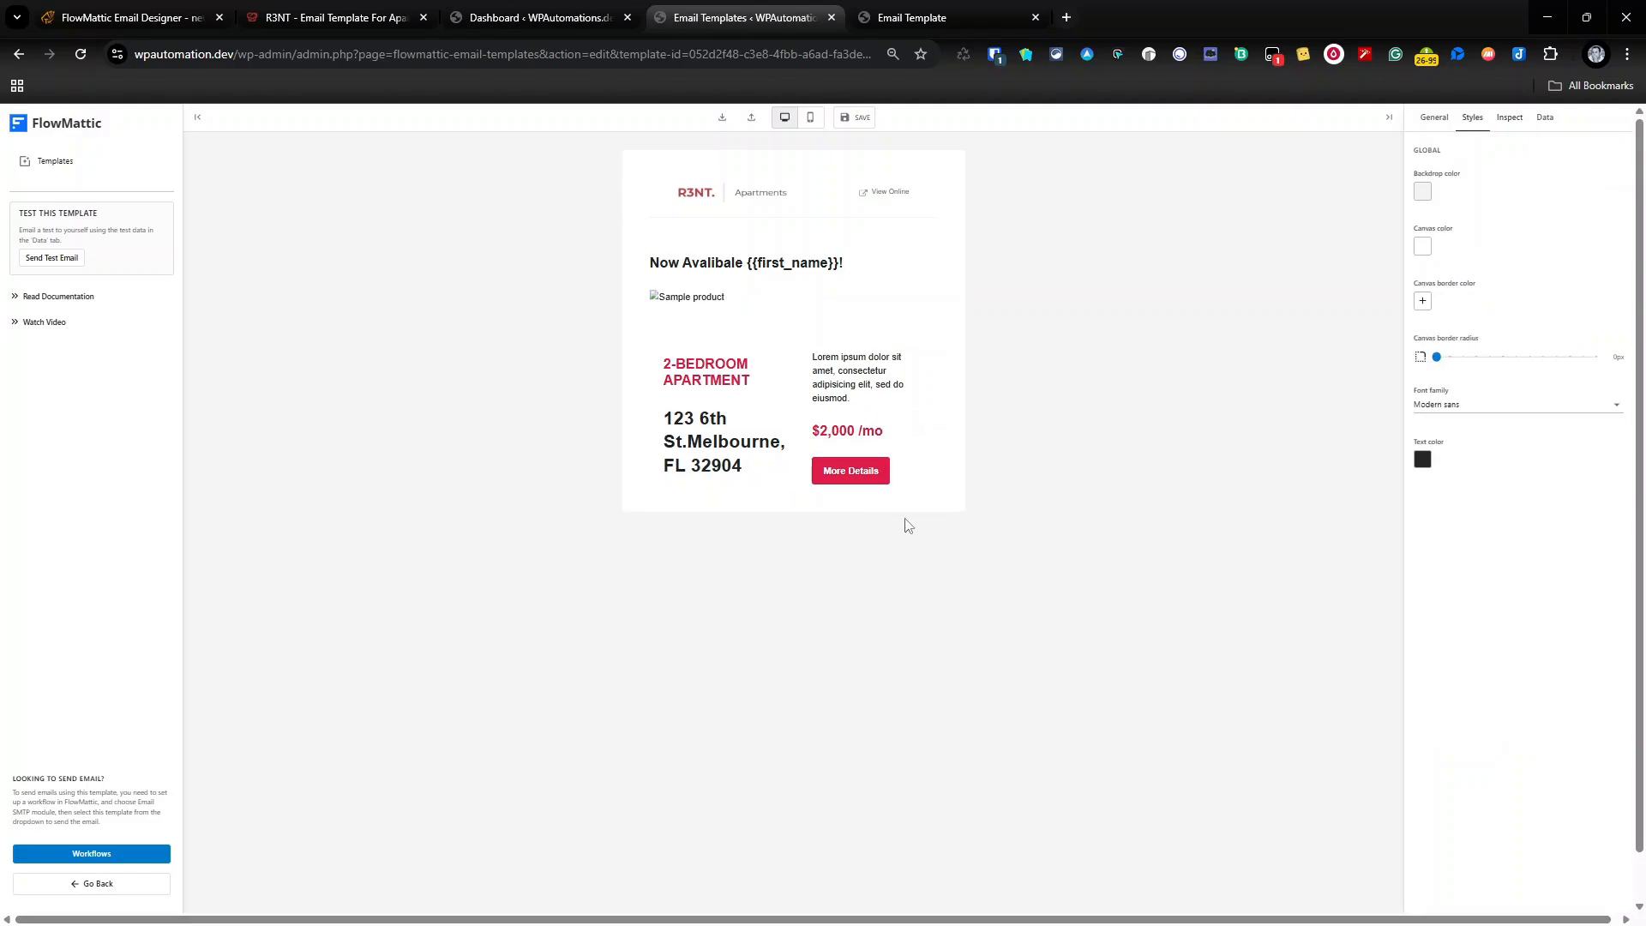
Correct the More Details button's URL placeholder to {{more_details}}
left_click(854, 471)
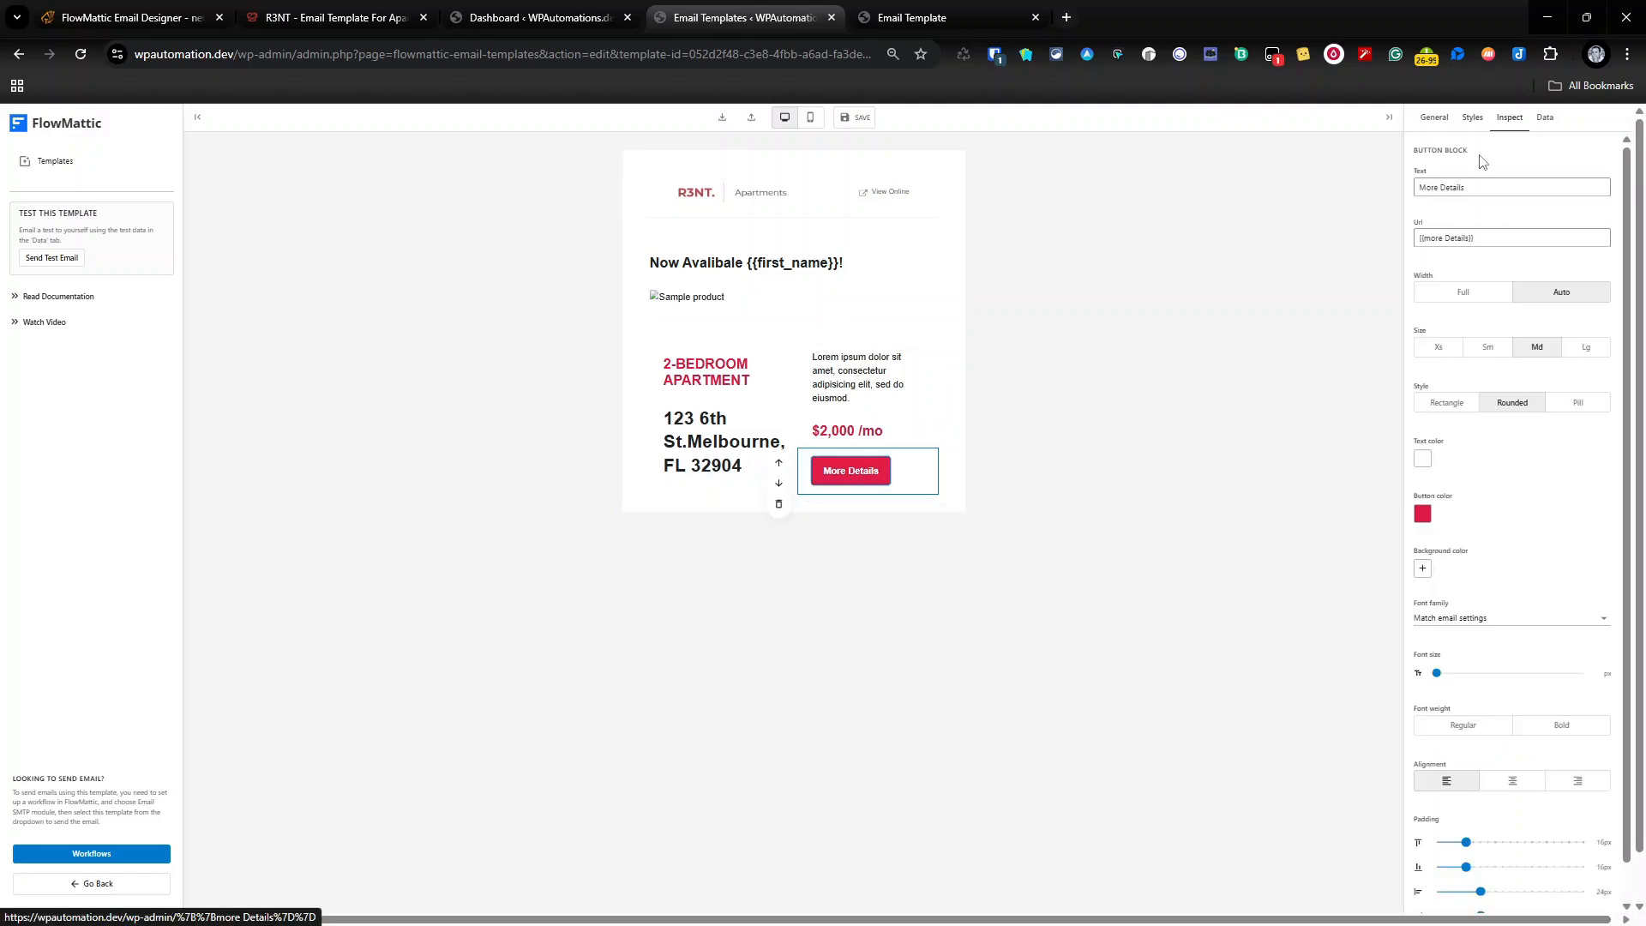
left_click(1446, 238)
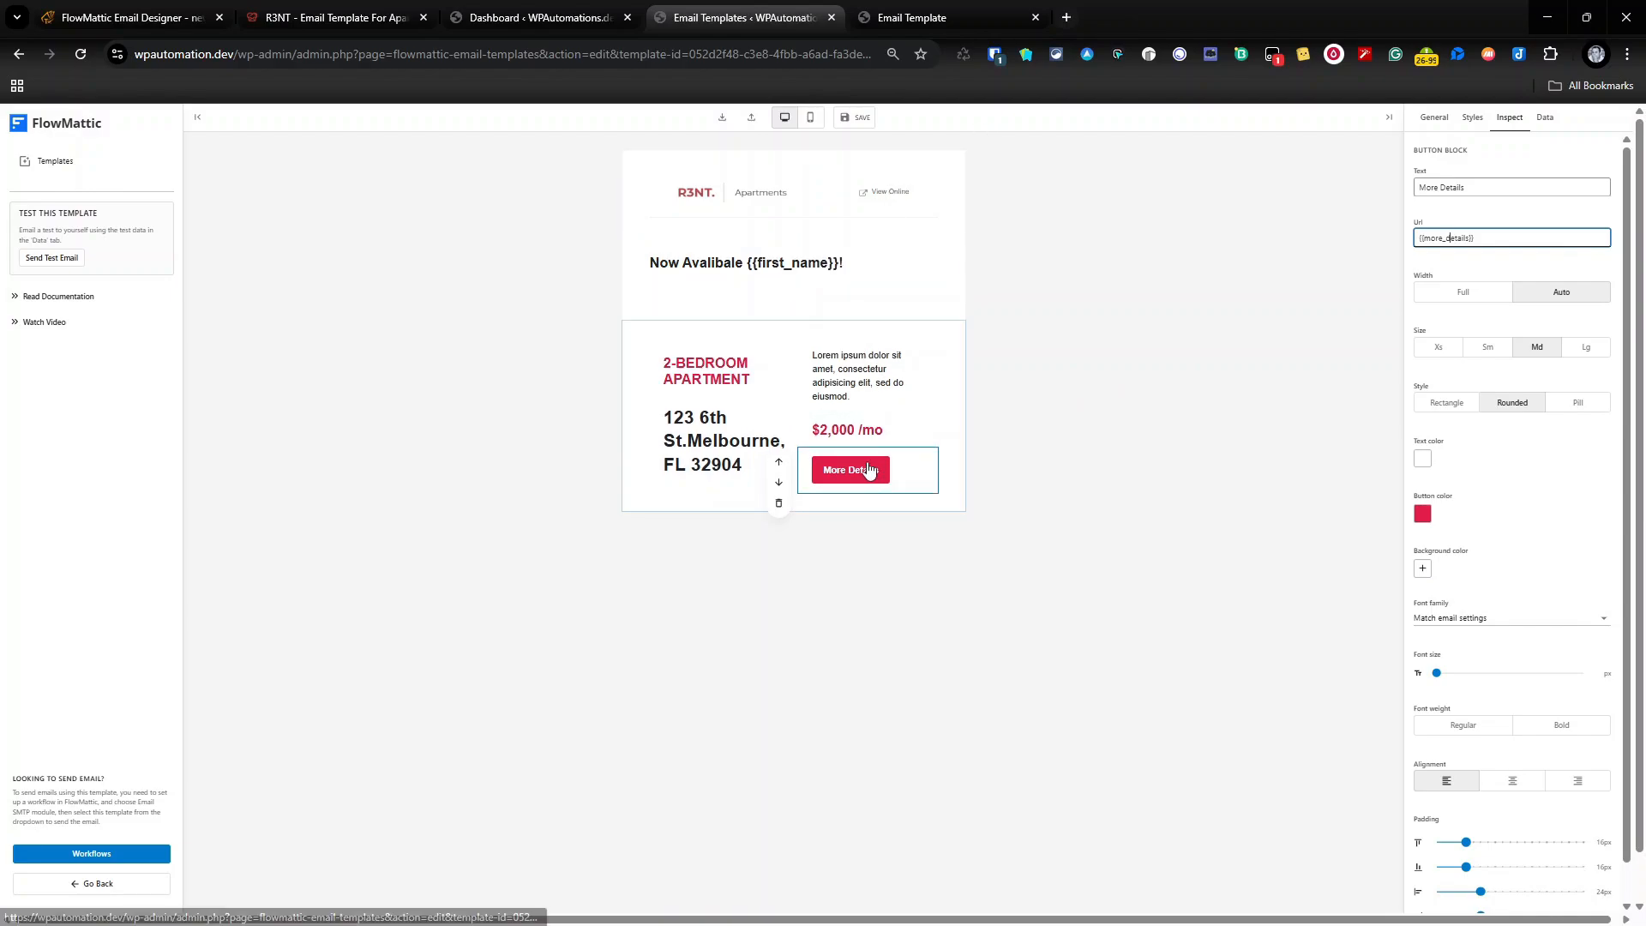
left_click(983, 538)
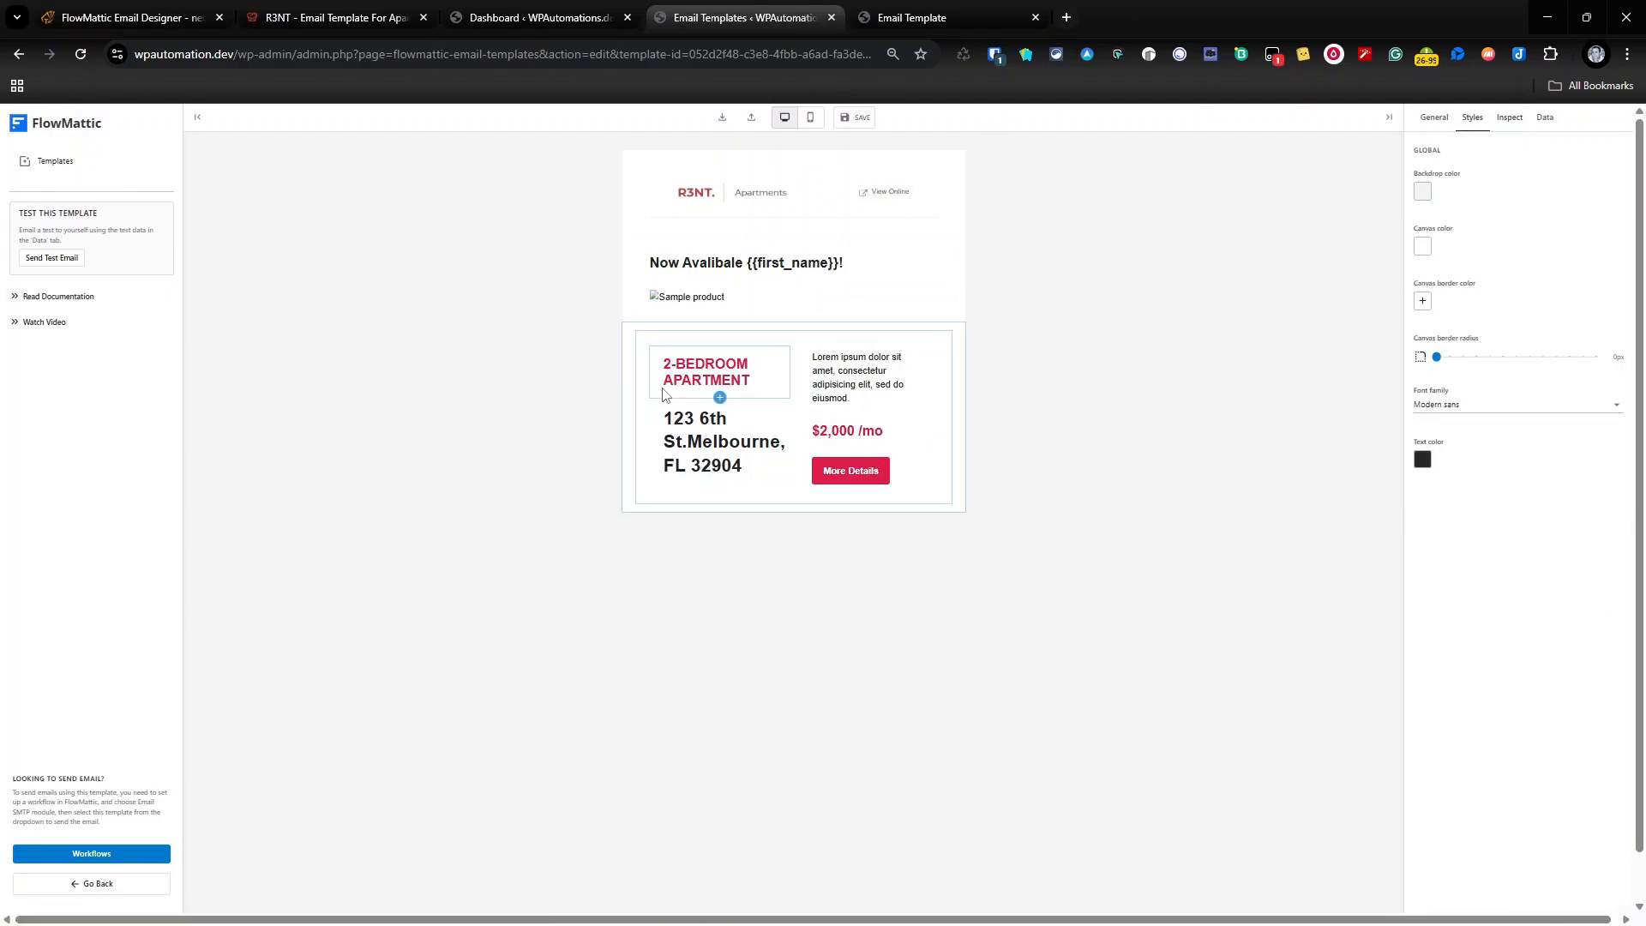
Add a container below the apartment details section and insert a two-column block inside it
left_click(793, 511)
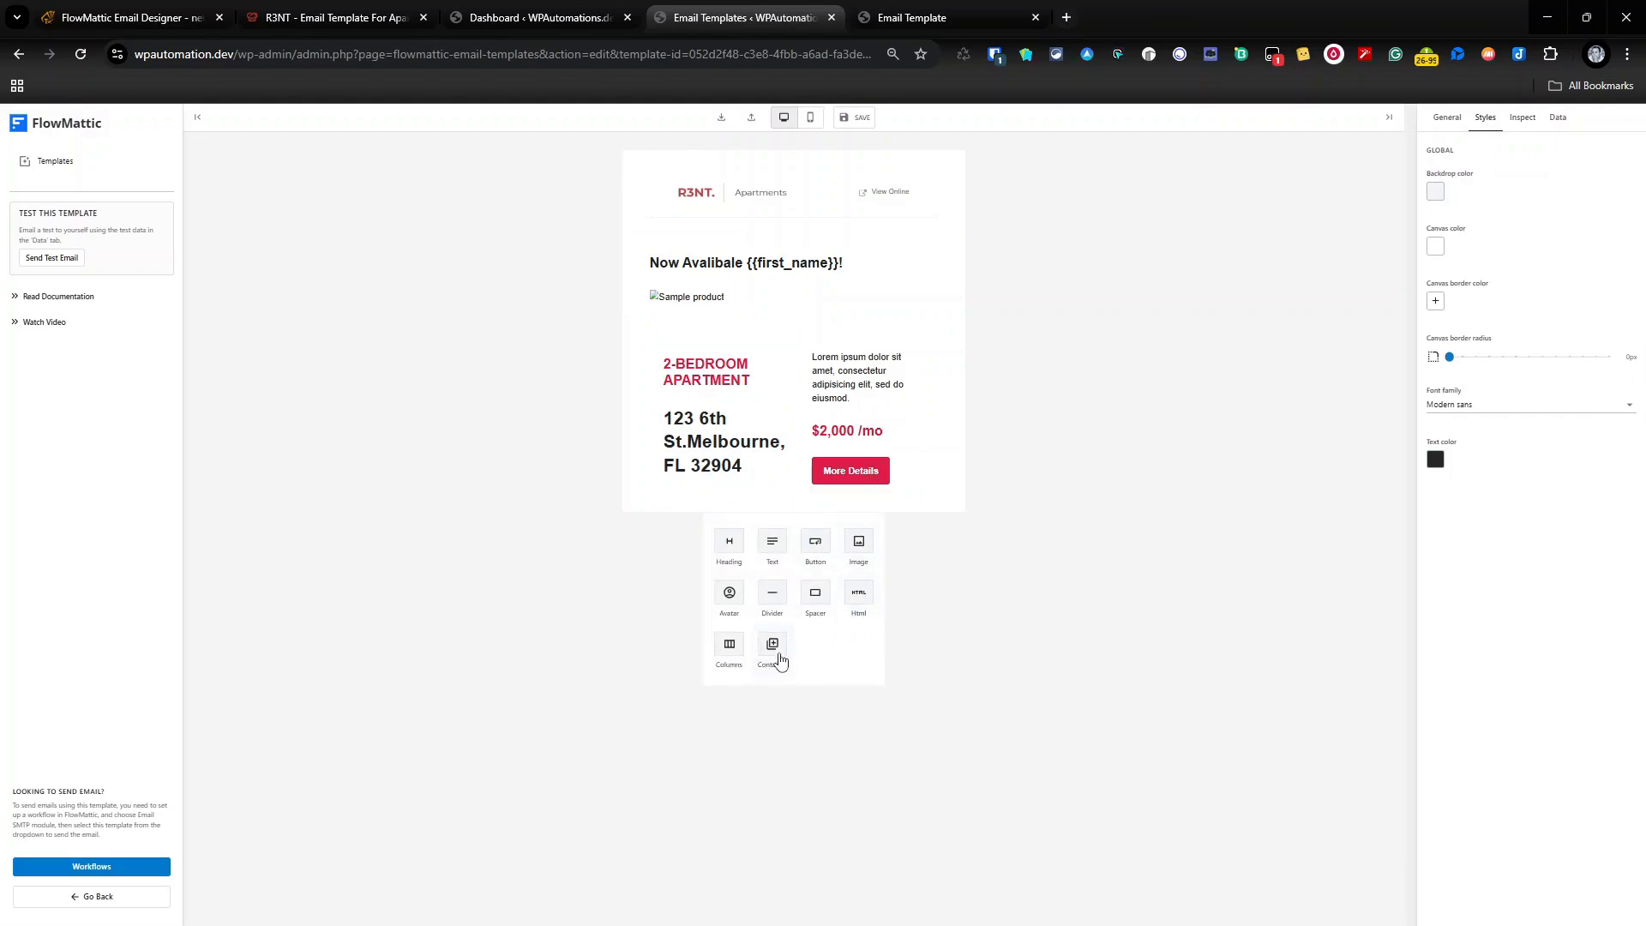
left_click(772, 660)
left_click(794, 537)
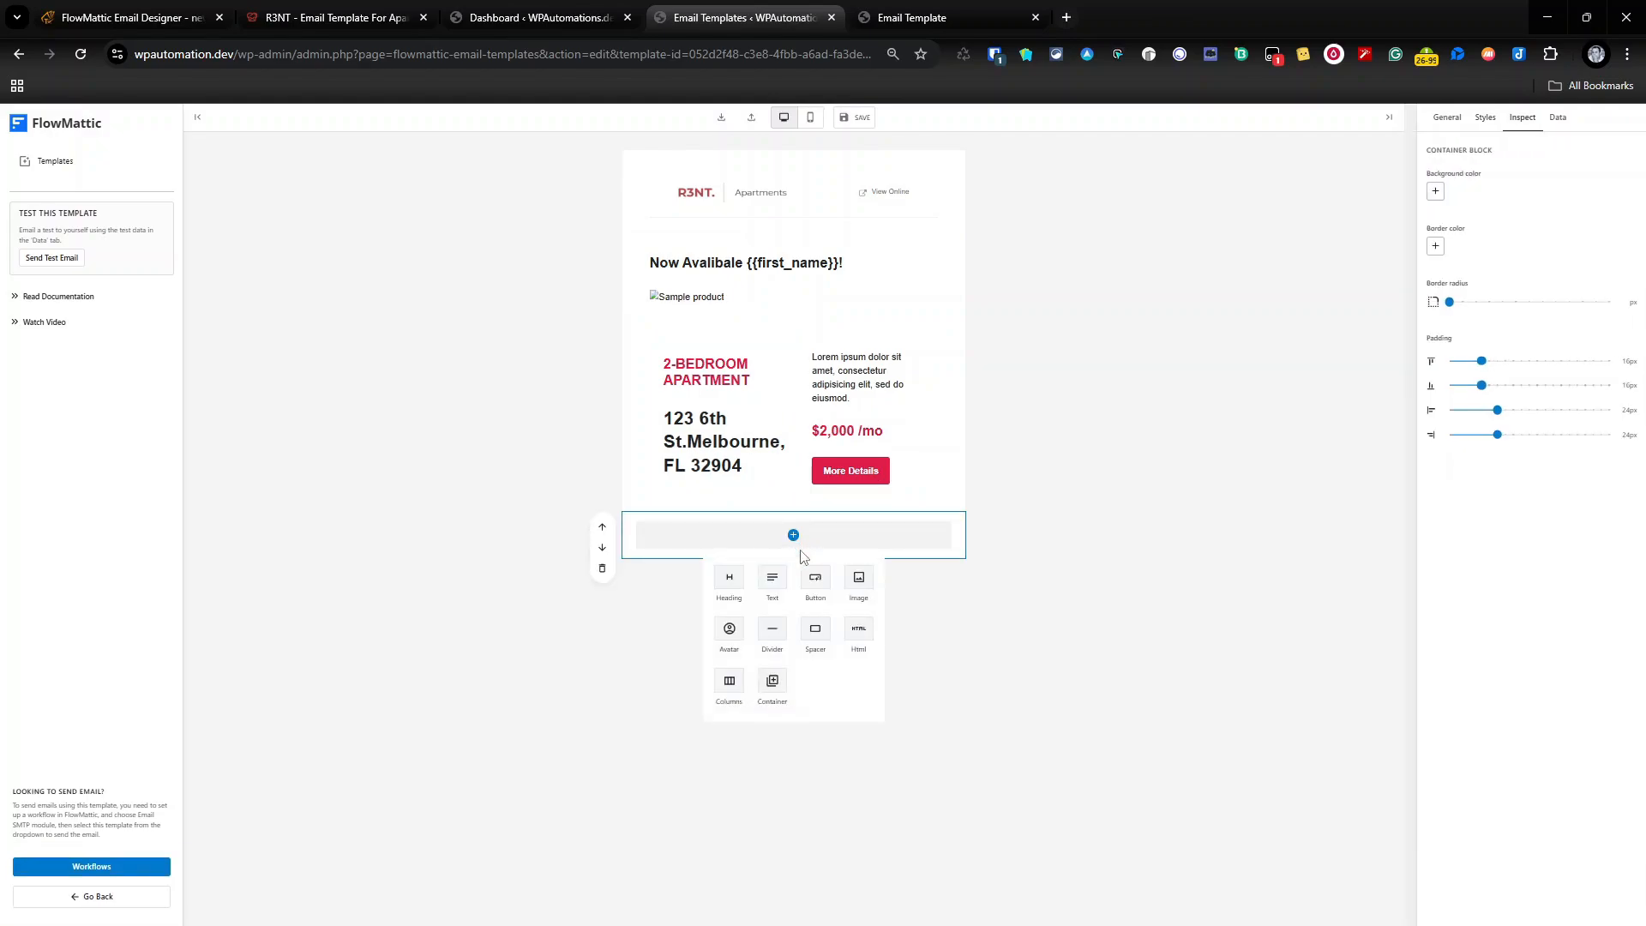
left_click(738, 693)
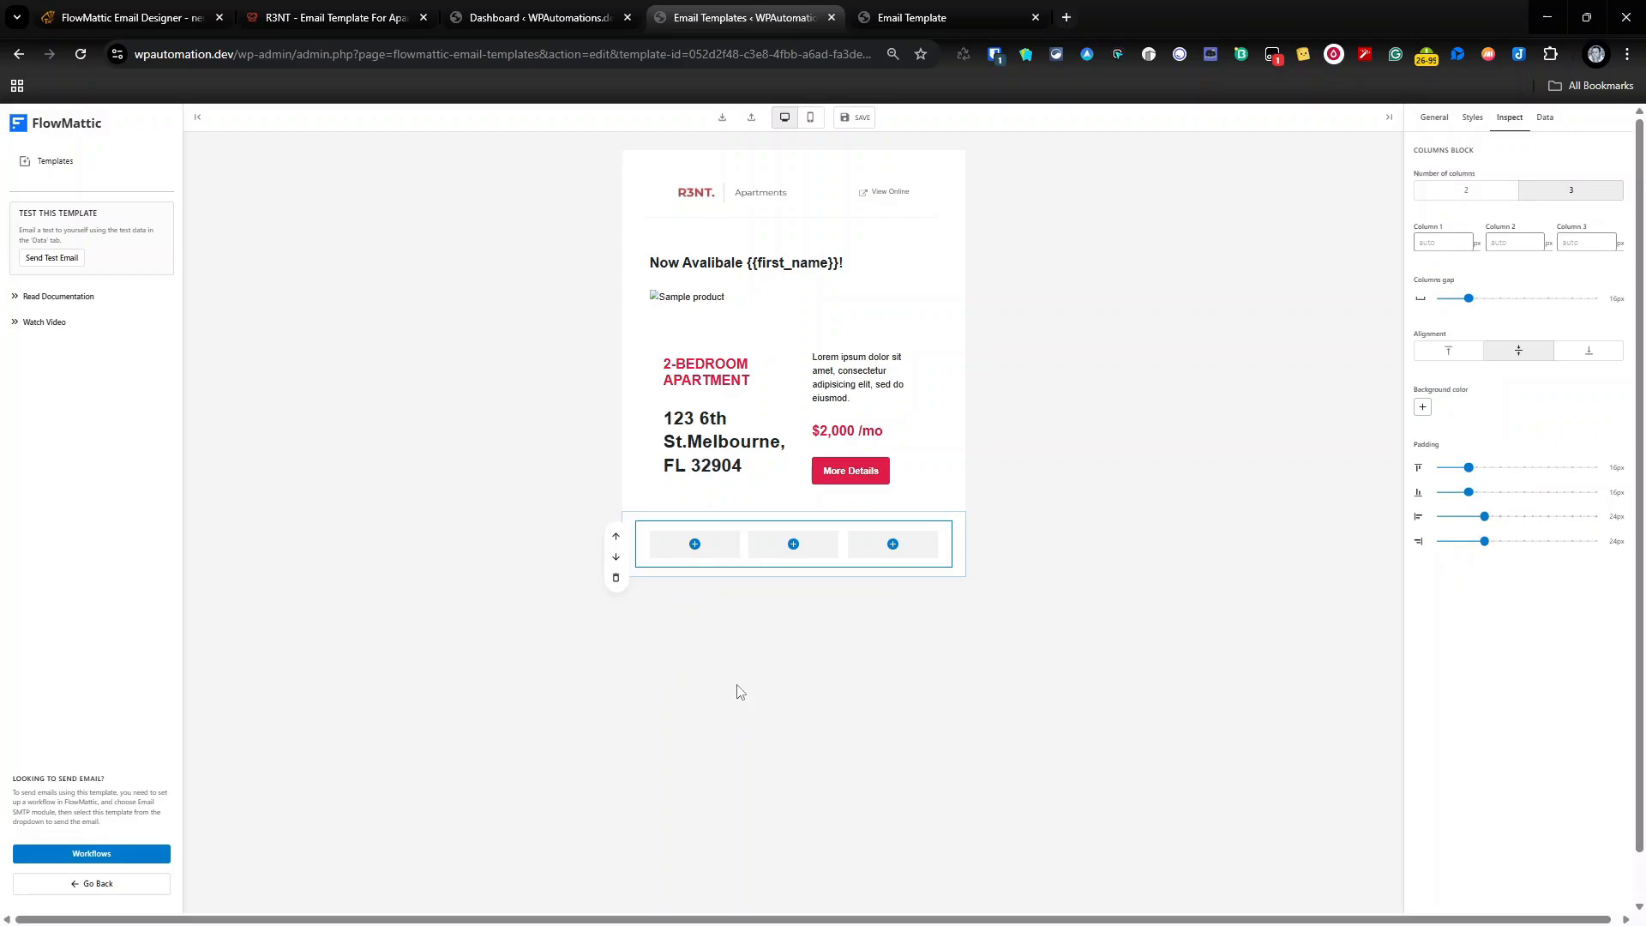
left_click(1497, 195)
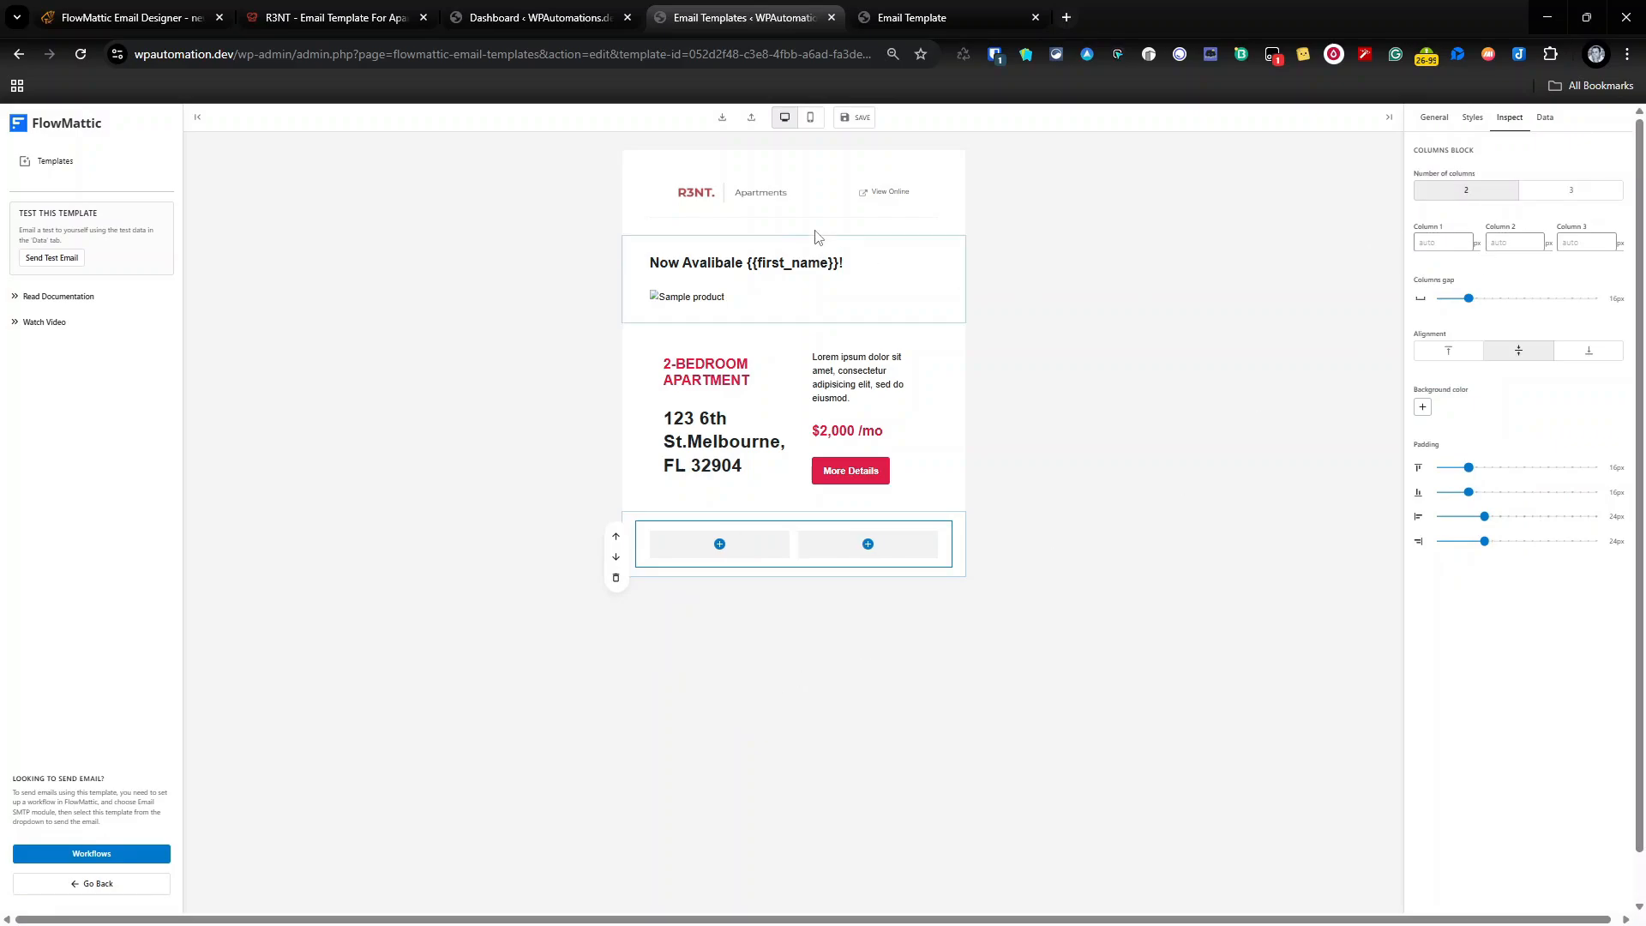
Examine the Unique Features, Property Info, Lease Lenght and Features lists in the original R3NT email page
left_click(1005, 19)
scroll(806, 674, "down", 4)
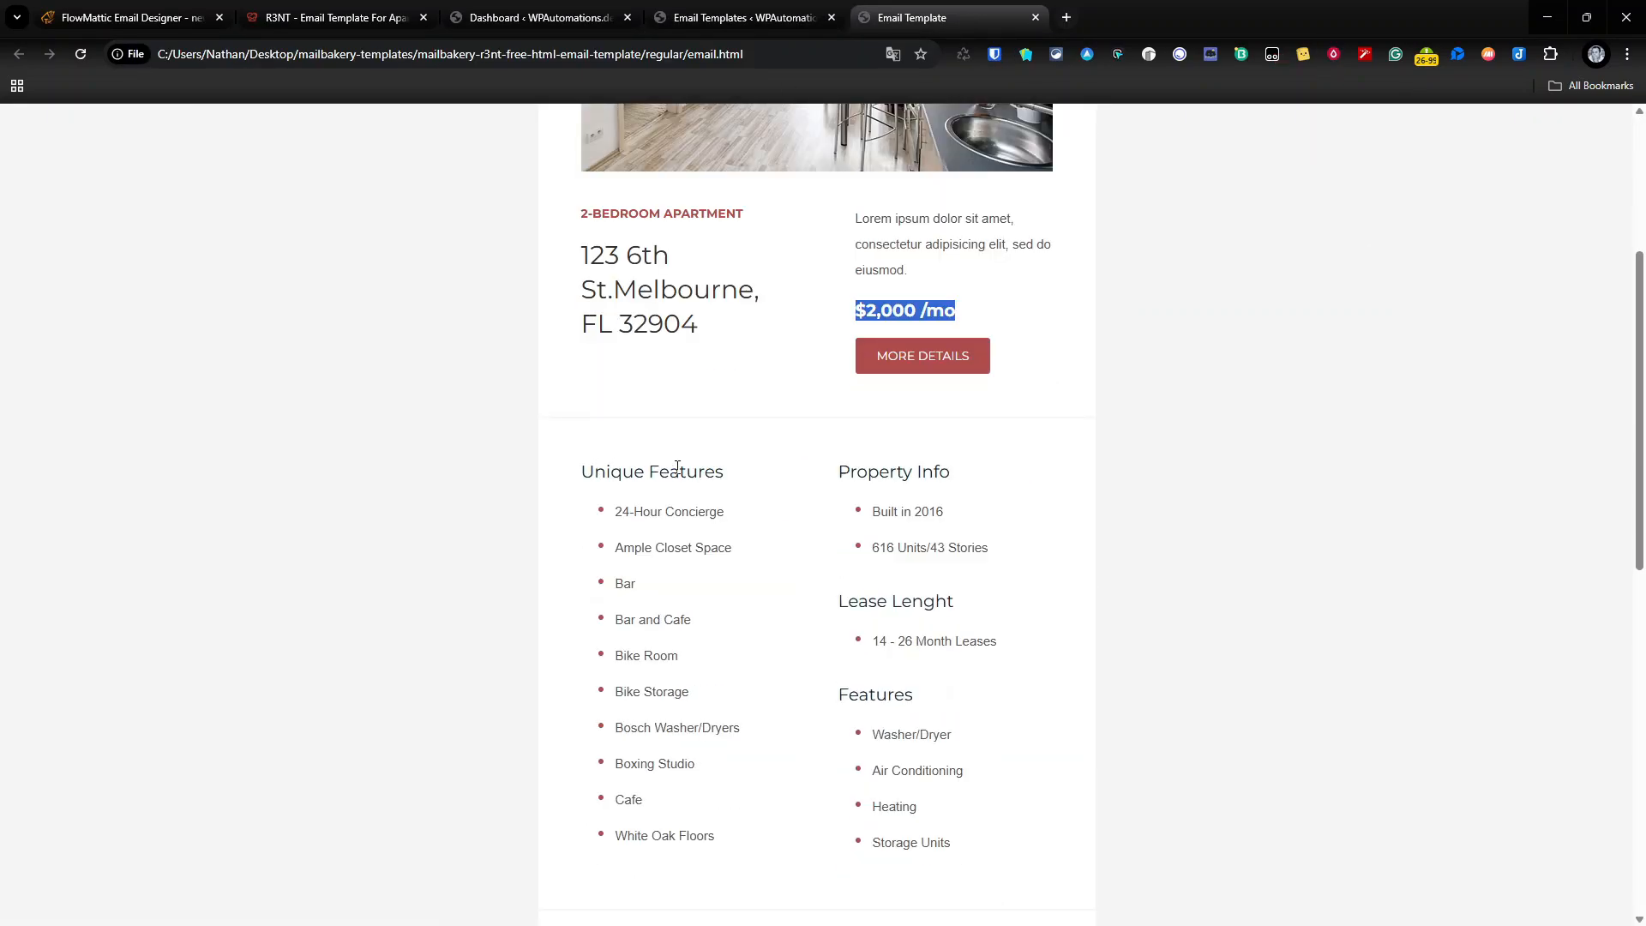
scroll(764, 678, "down", 2)
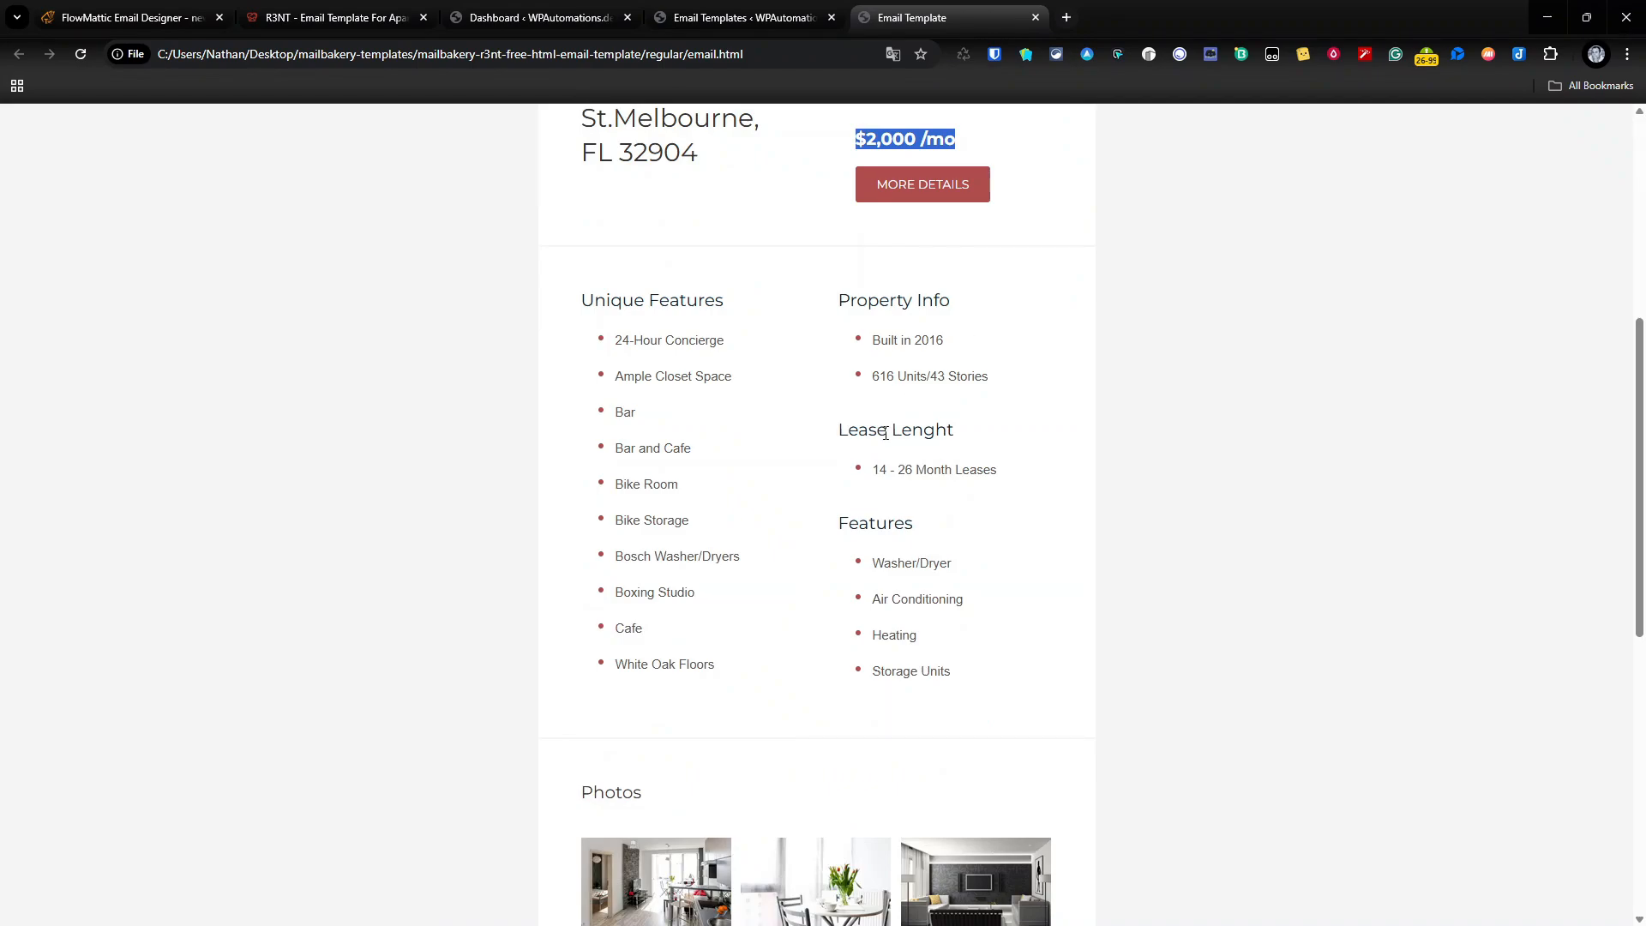
triple_click(692, 301)
double_click(660, 423)
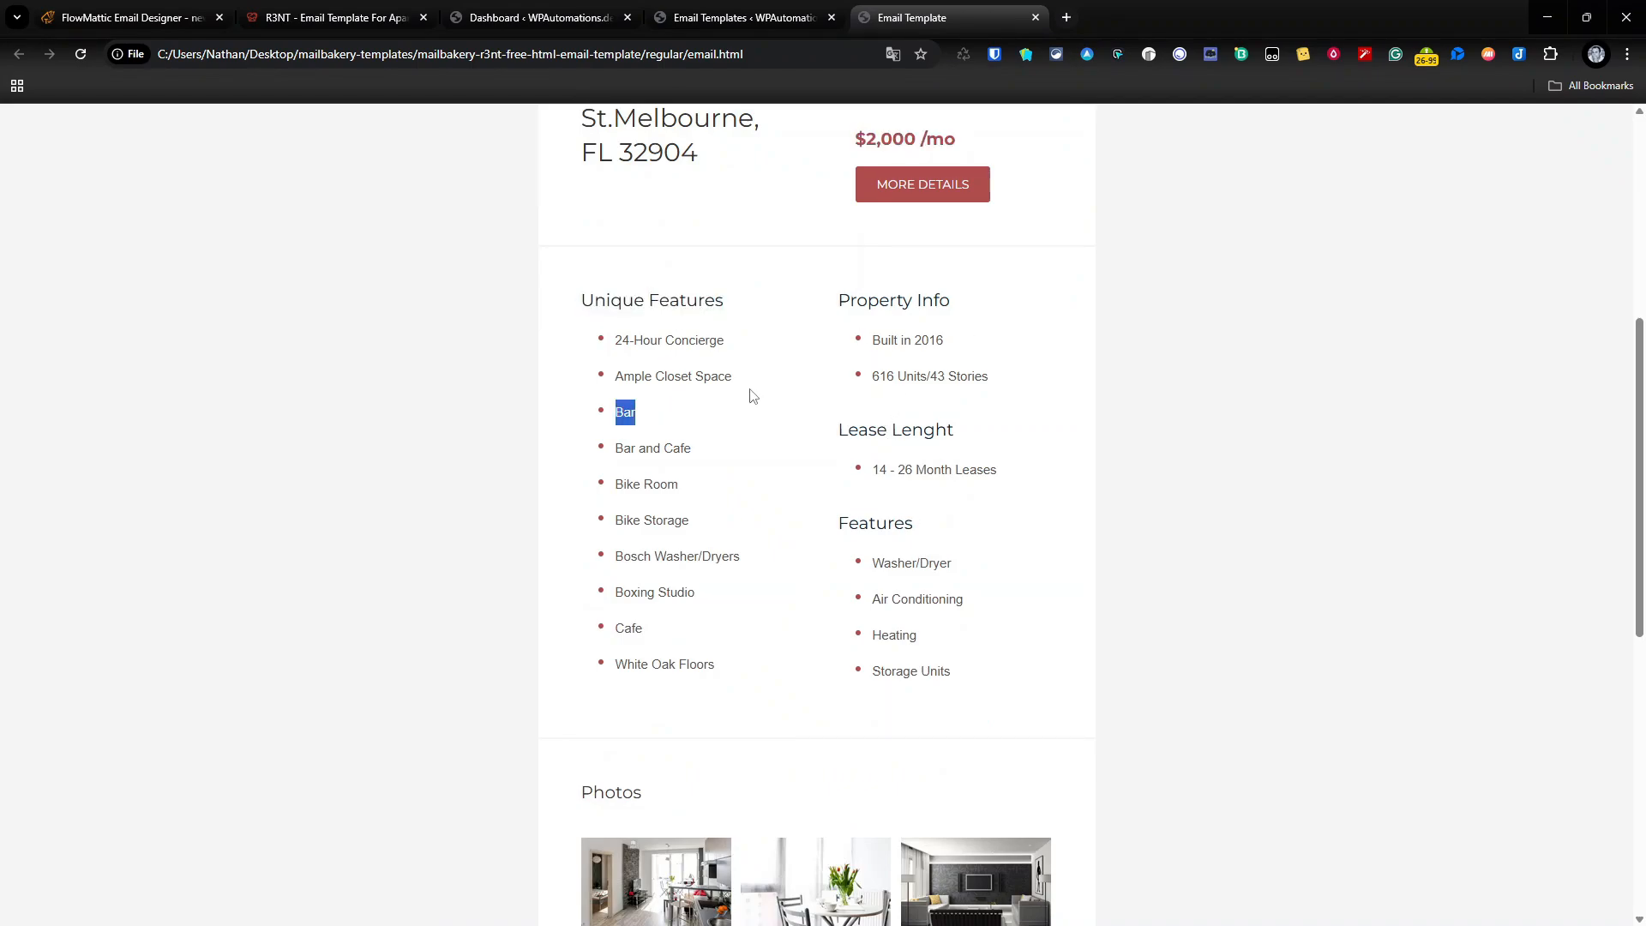
triple_click(879, 310)
double_click(911, 376)
triple_click(908, 433)
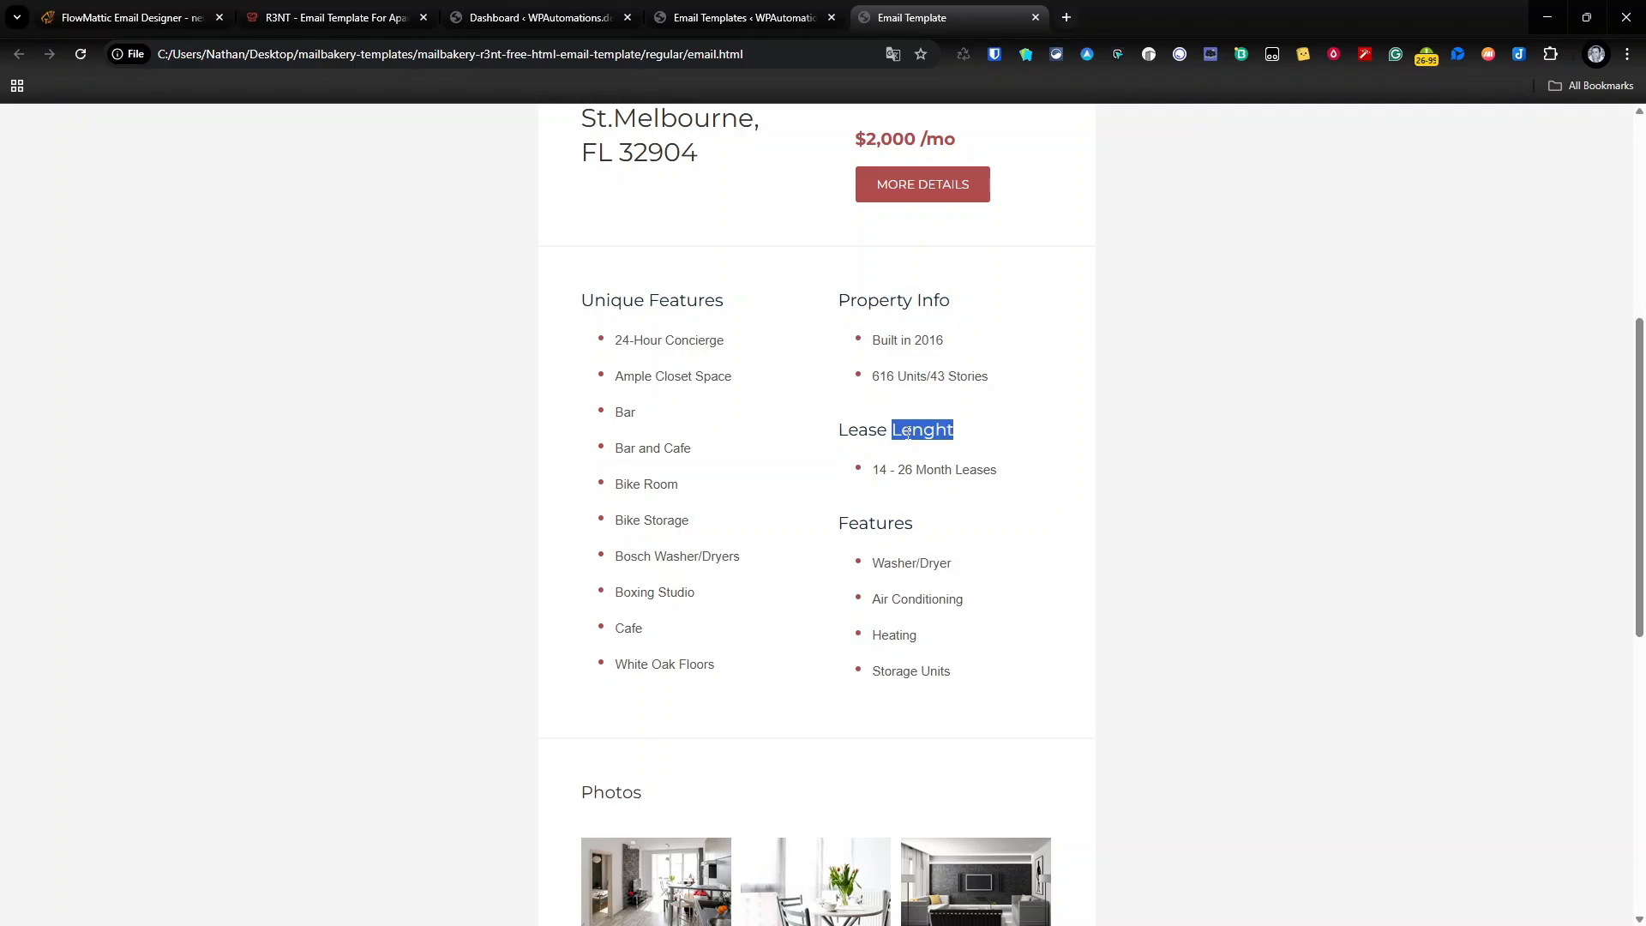
triple_click(914, 470)
triple_click(895, 524)
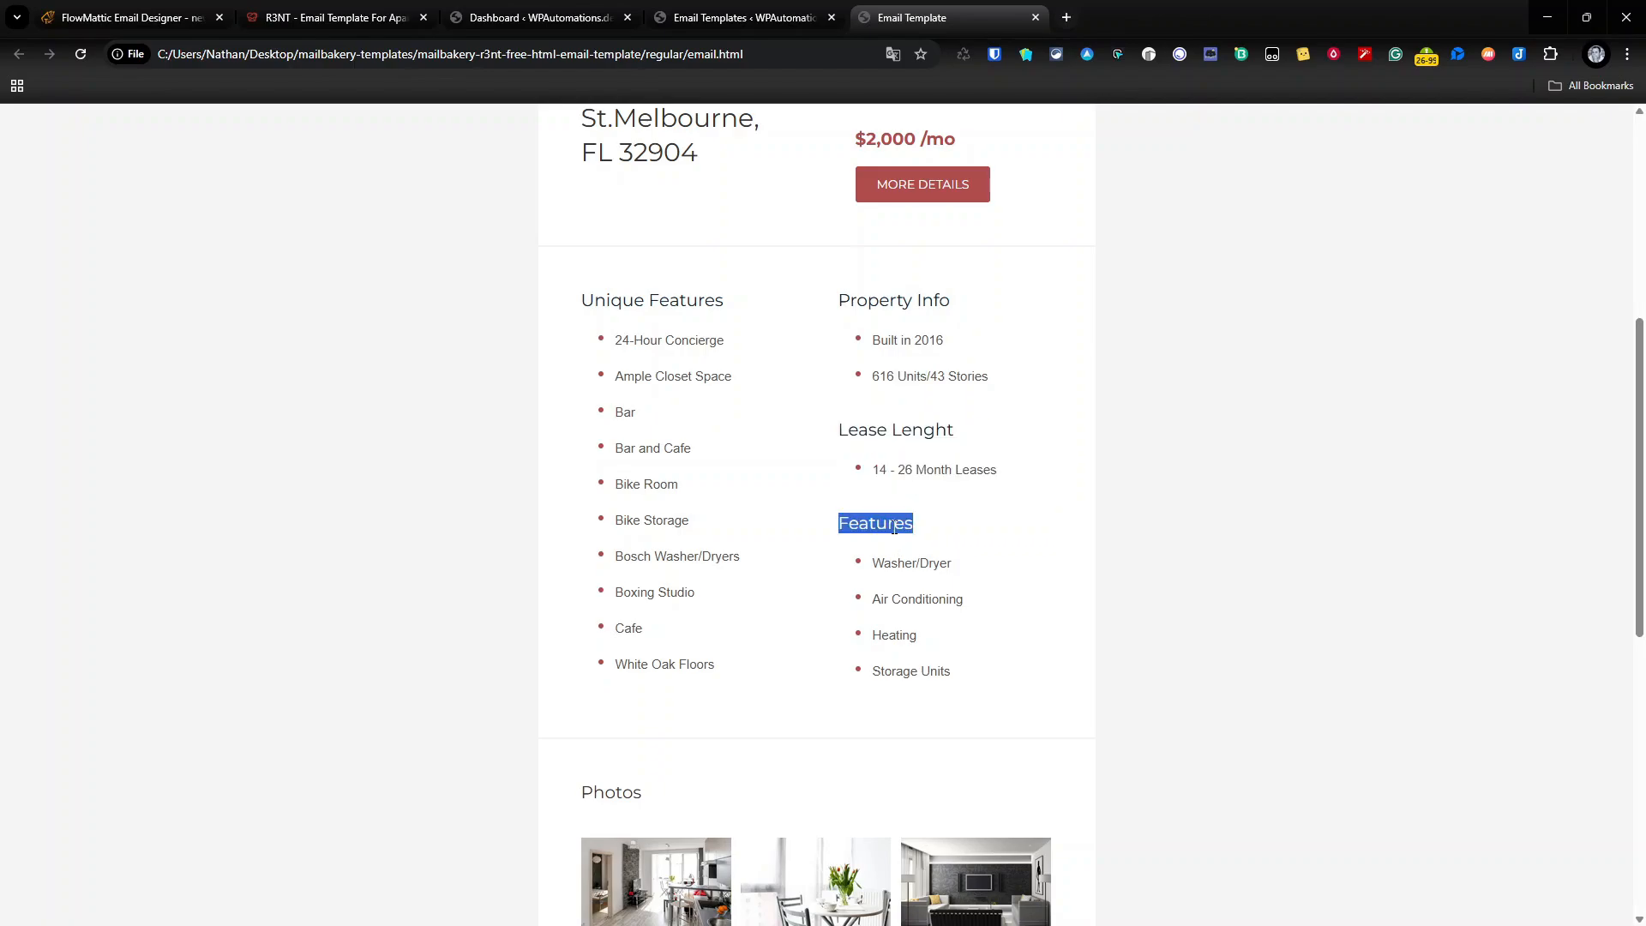
triple_click(894, 580)
Return to the FlowMattic template and add a heading block and a text block to the new section's first column
left_click(782, 15)
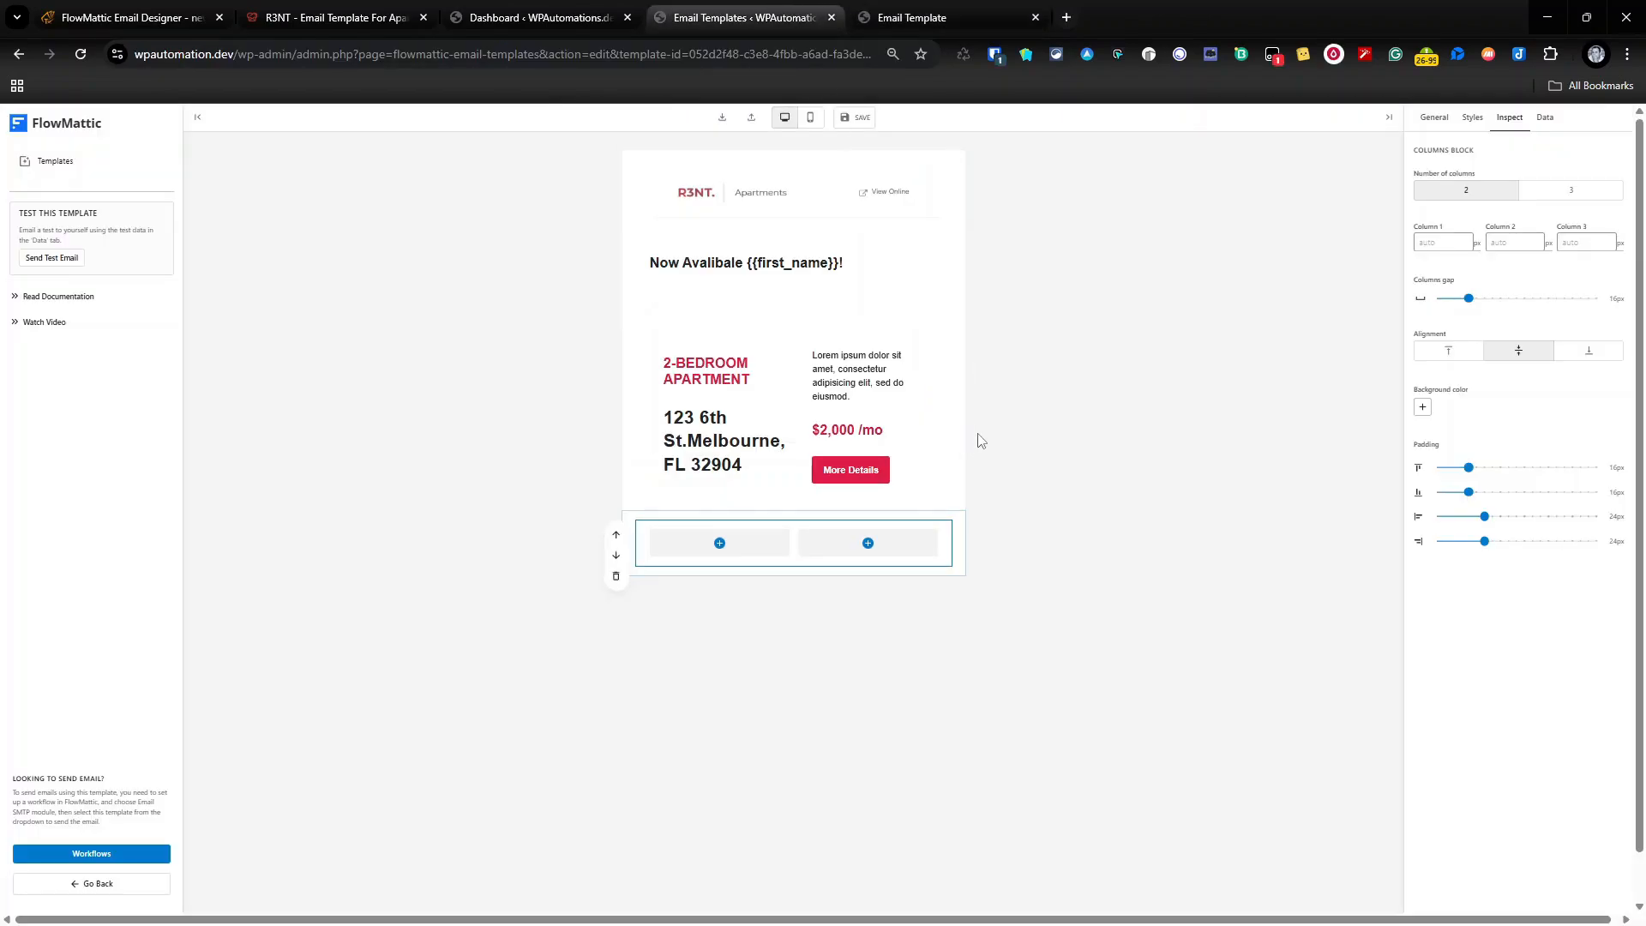
left_click(729, 547)
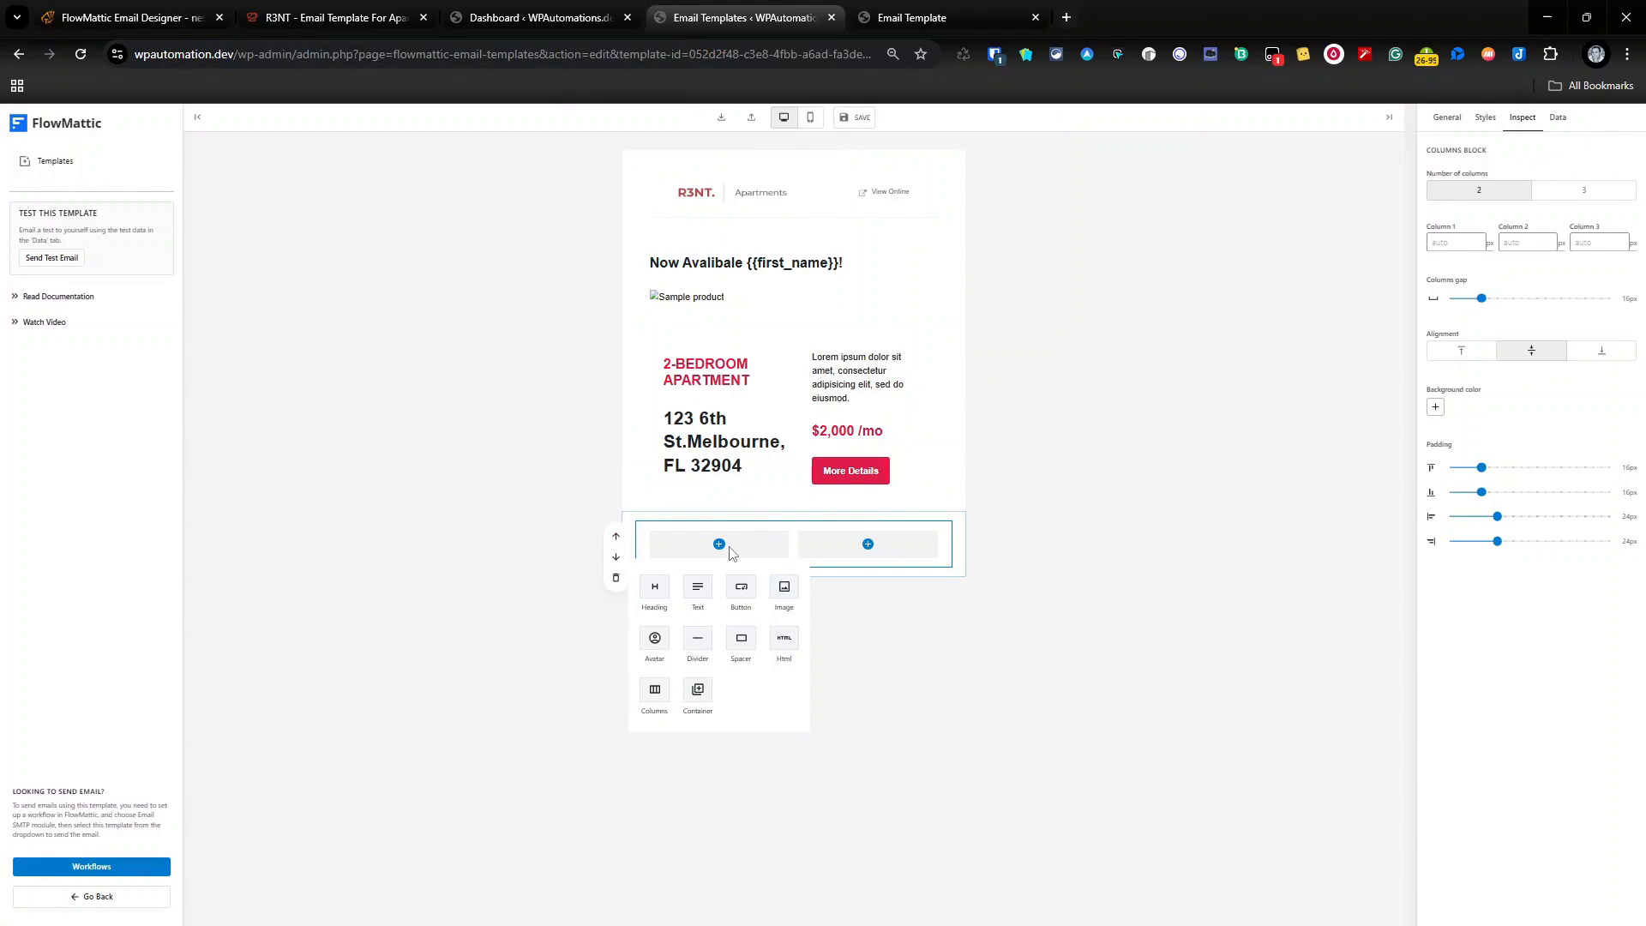
left_click(656, 590)
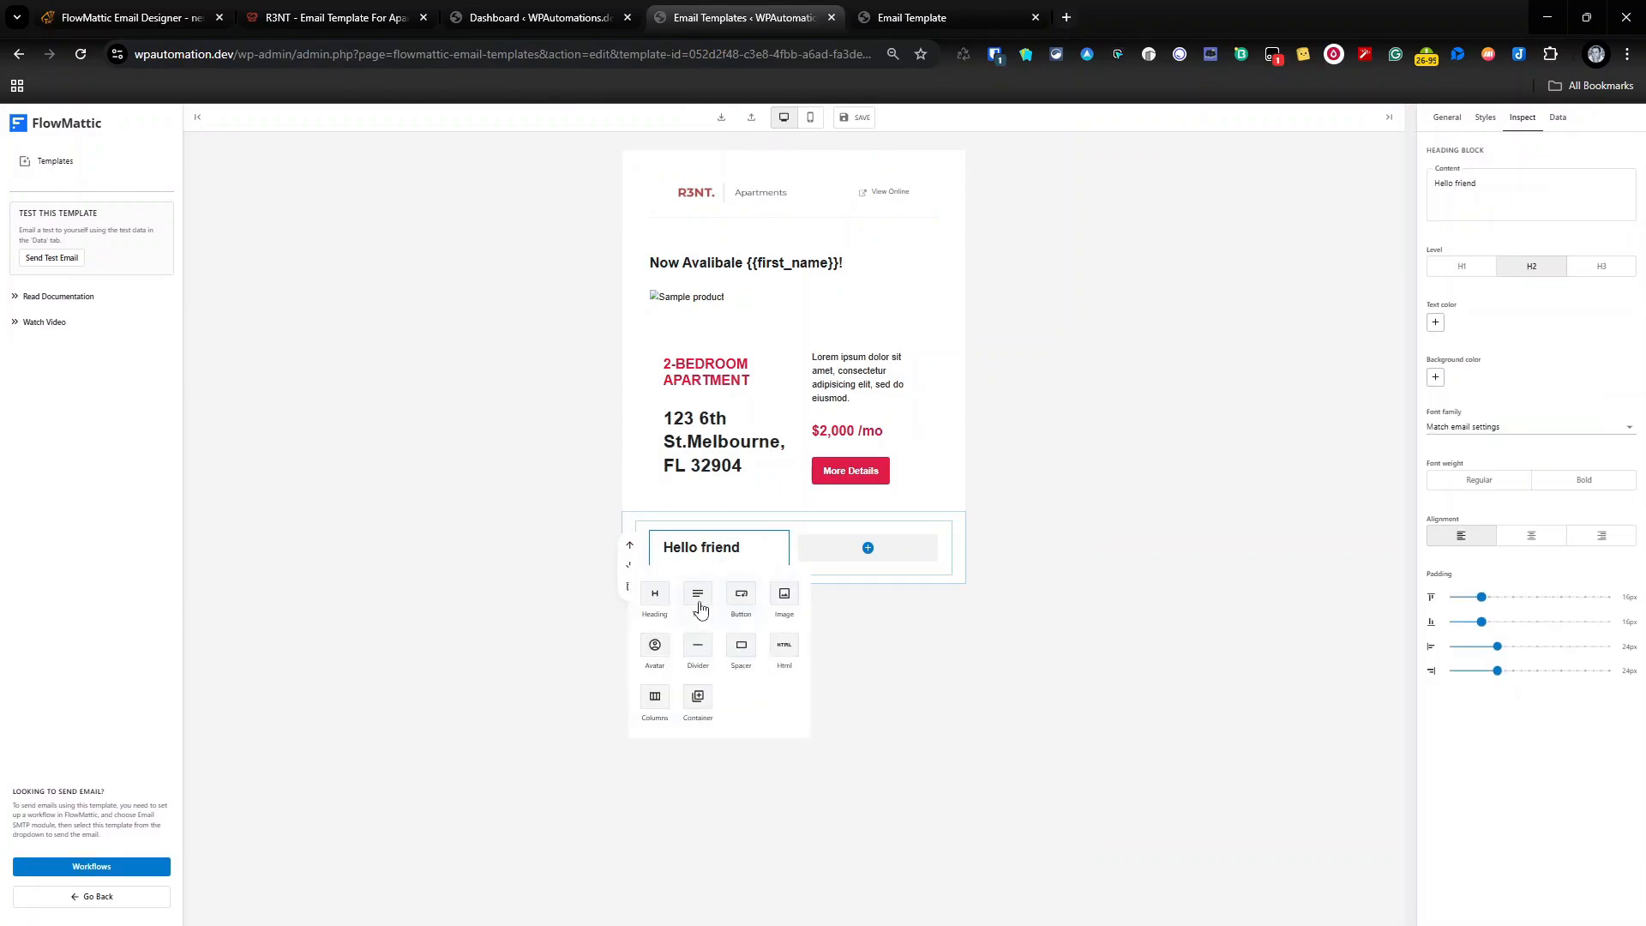
left_click(699, 605)
Fill the new section's second column with three pairs of heading and text blocks
left_click(866, 566)
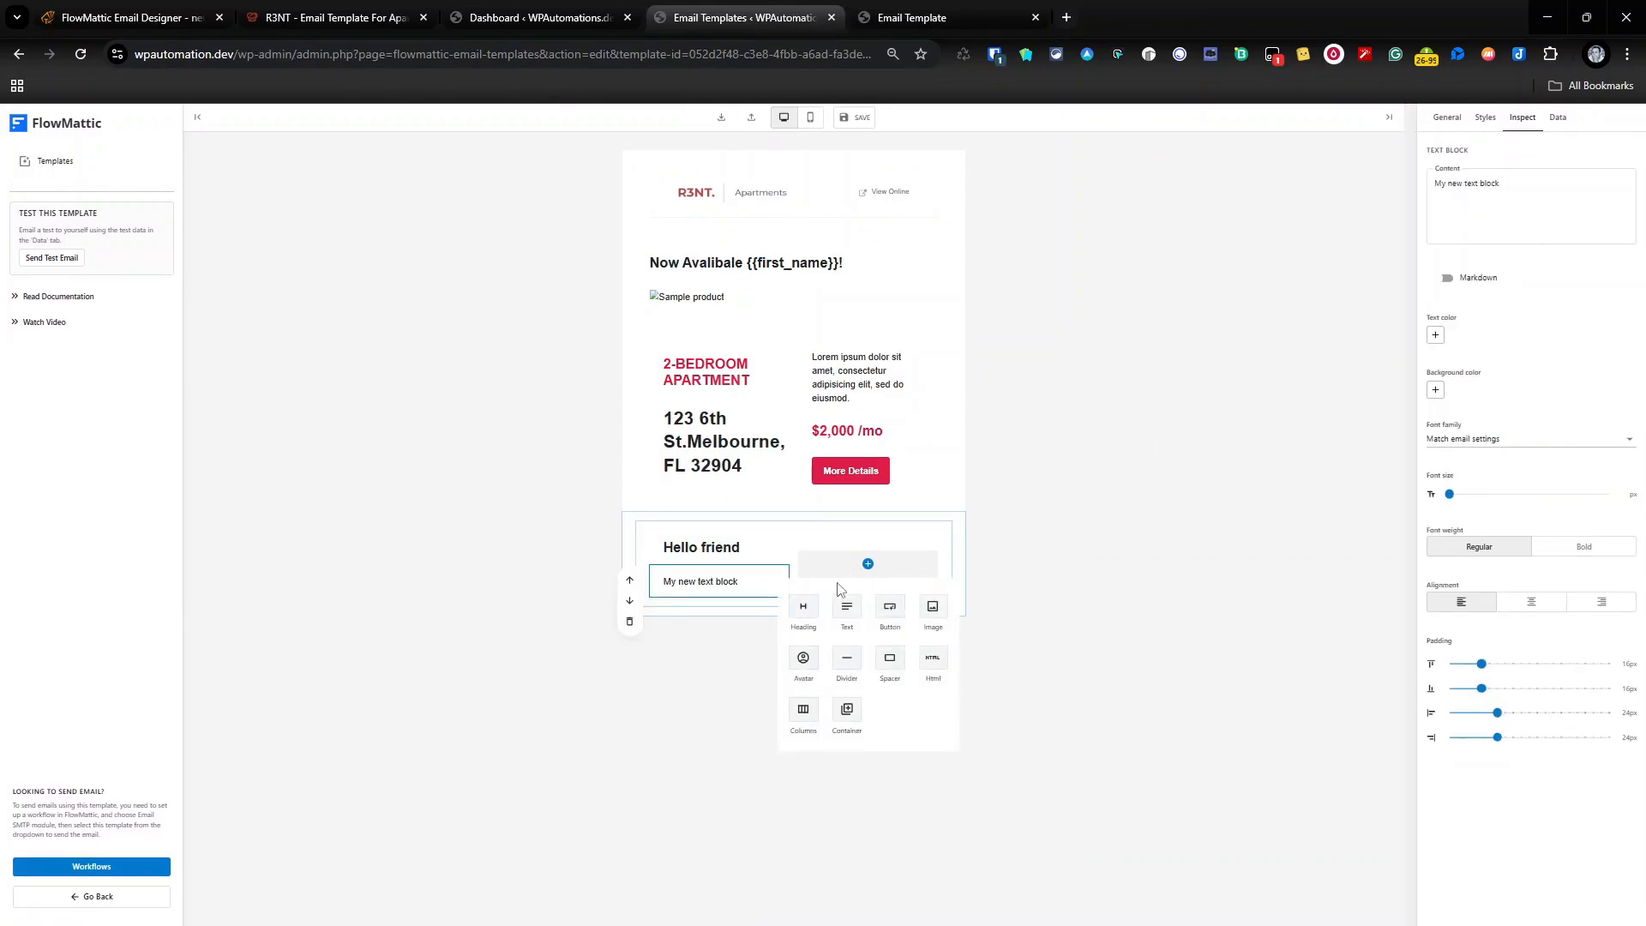
left_click(804, 608)
left_click(871, 583)
left_click(847, 613)
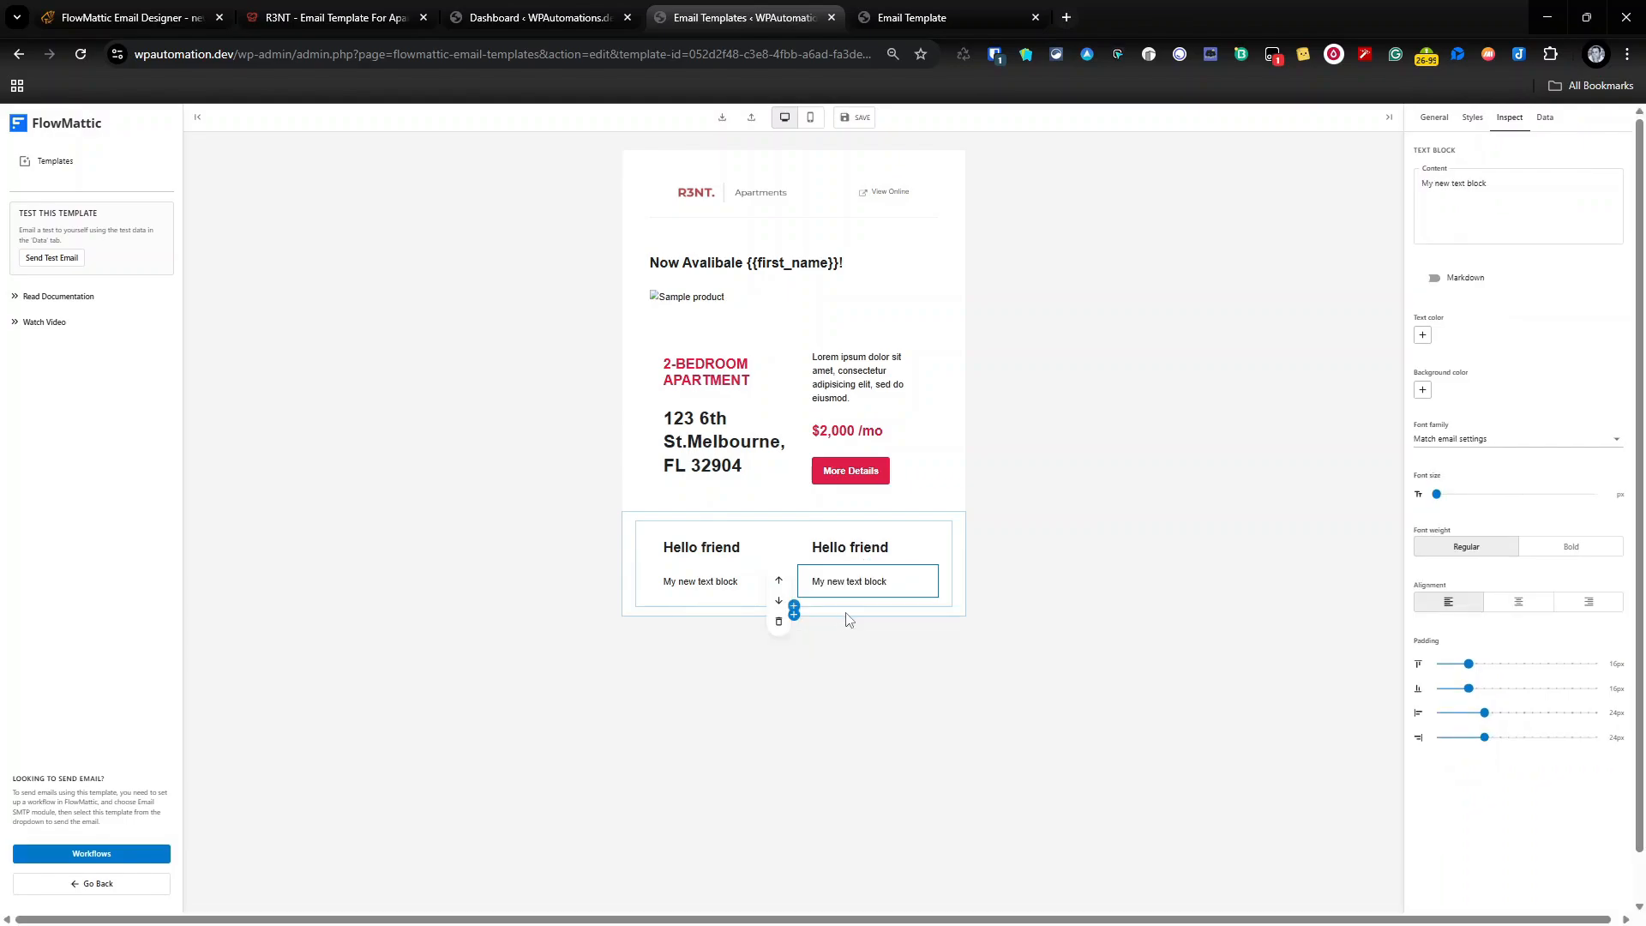
left_click(869, 595)
left_click(804, 626)
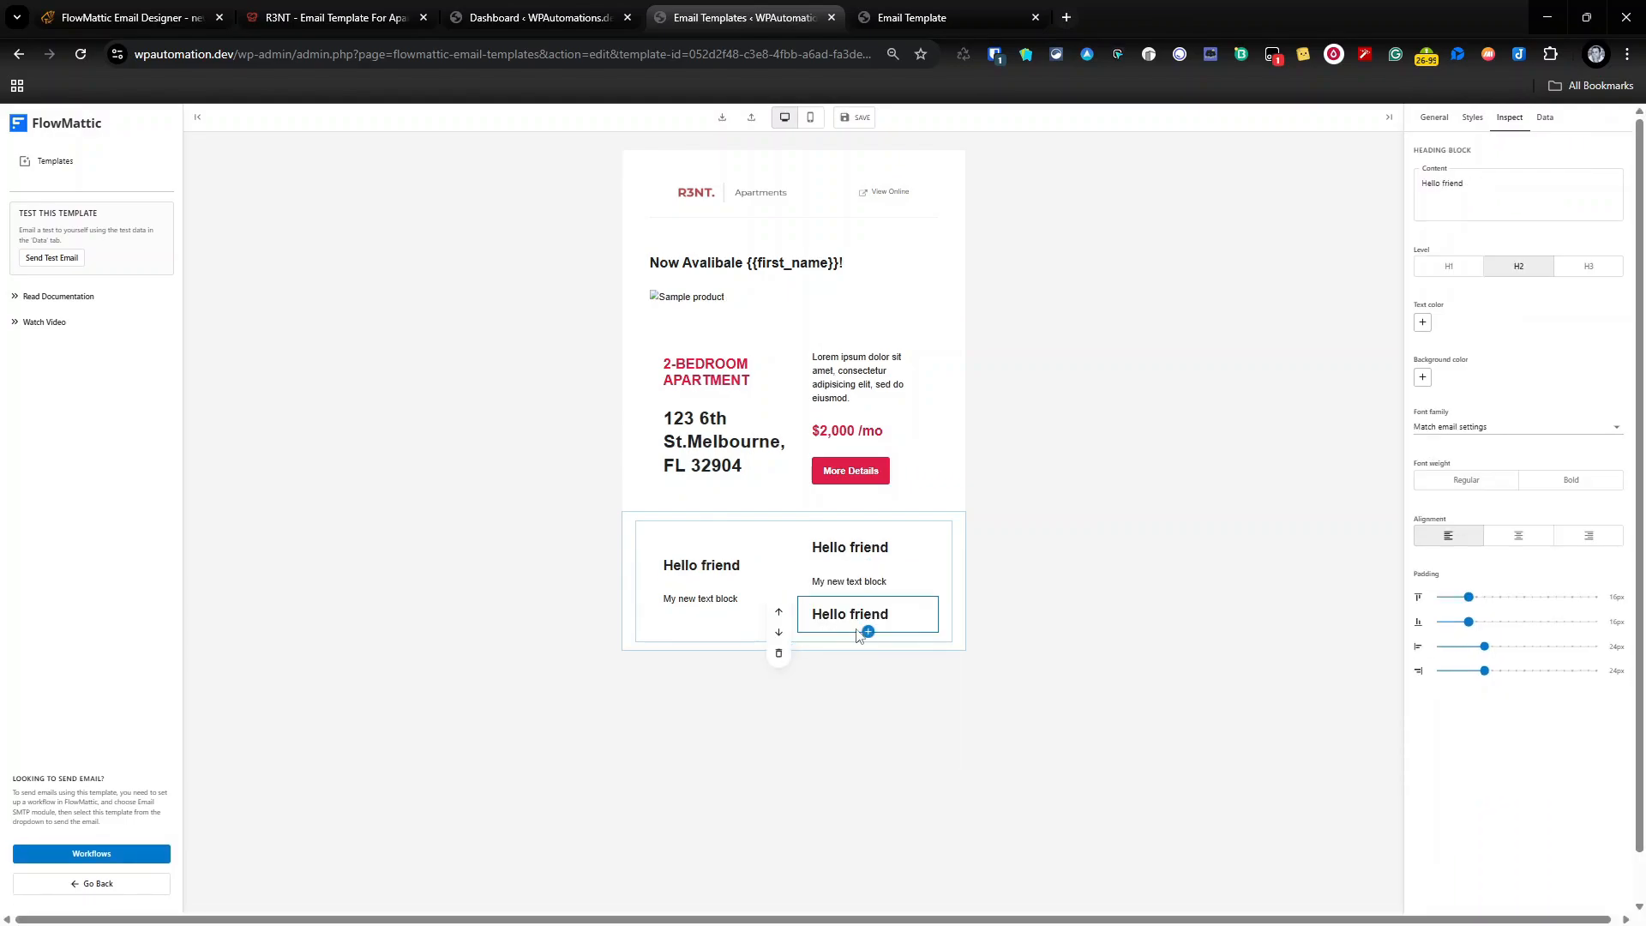
left_click(867, 631)
left_click(846, 667)
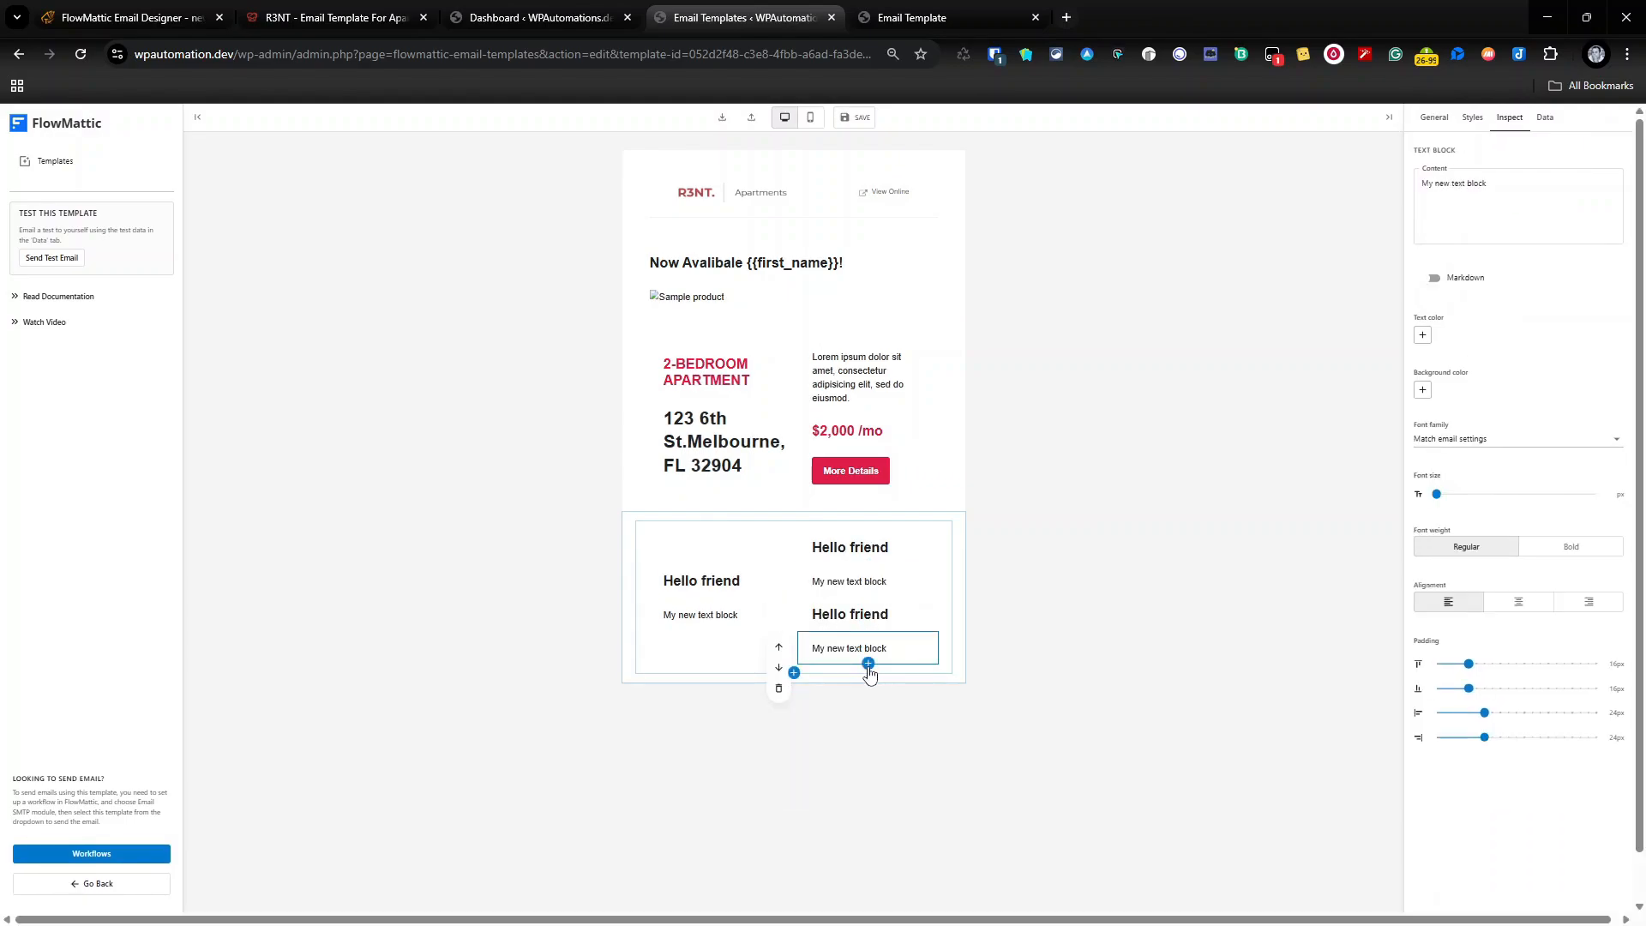
left_click(867, 664)
left_click(804, 696)
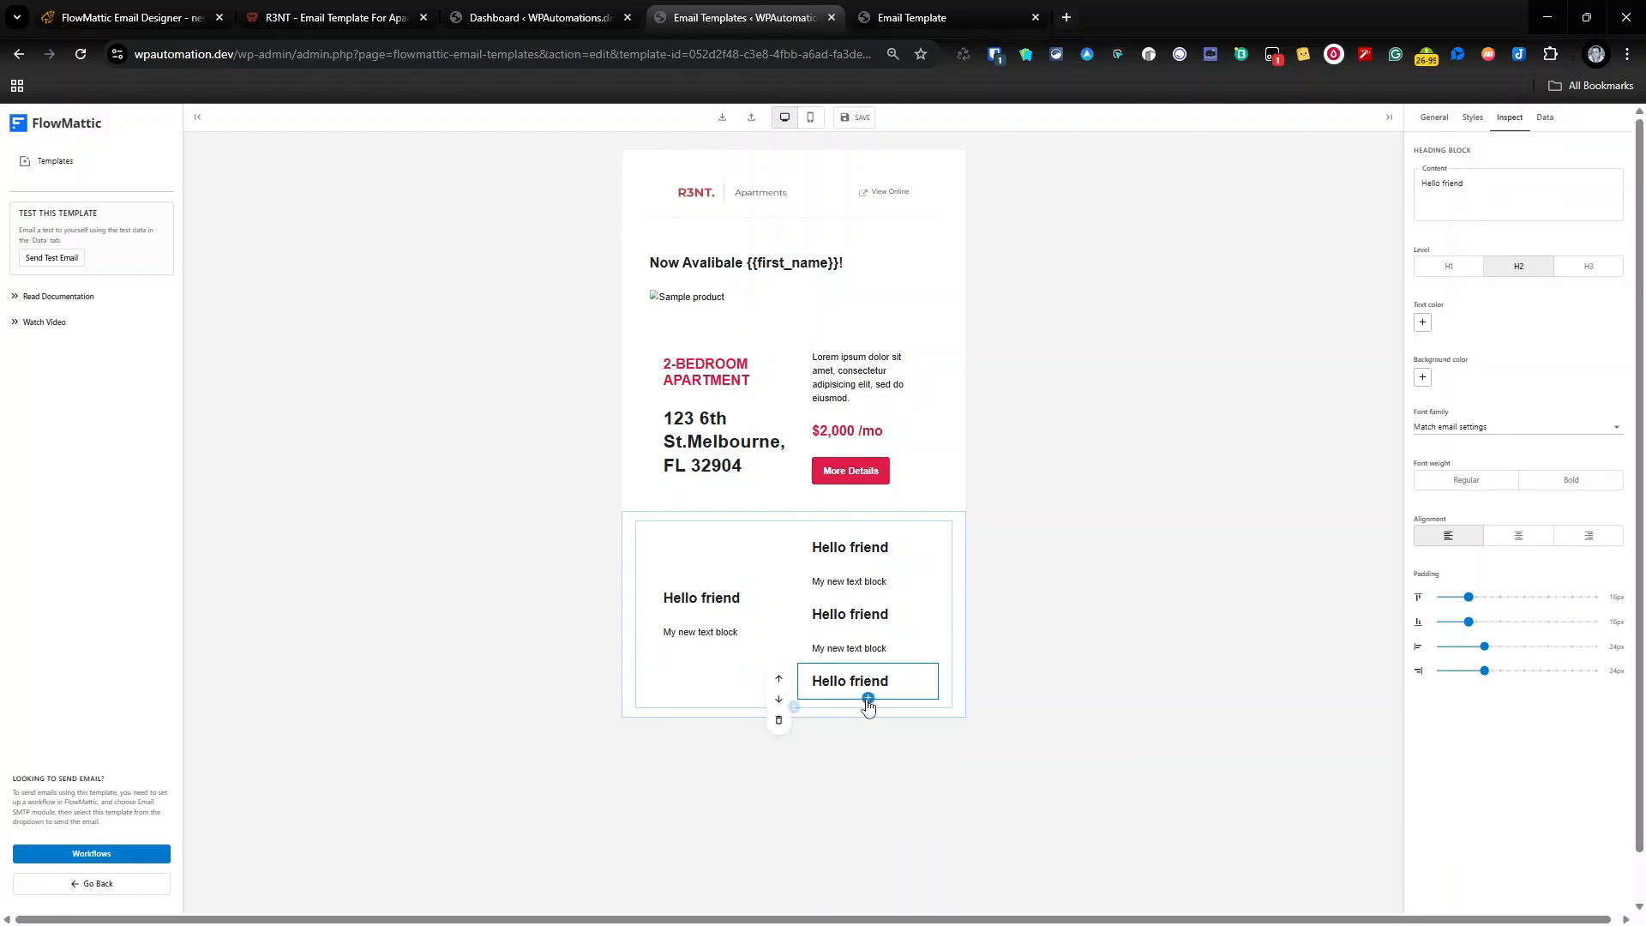
left_click(868, 698)
left_click(850, 738)
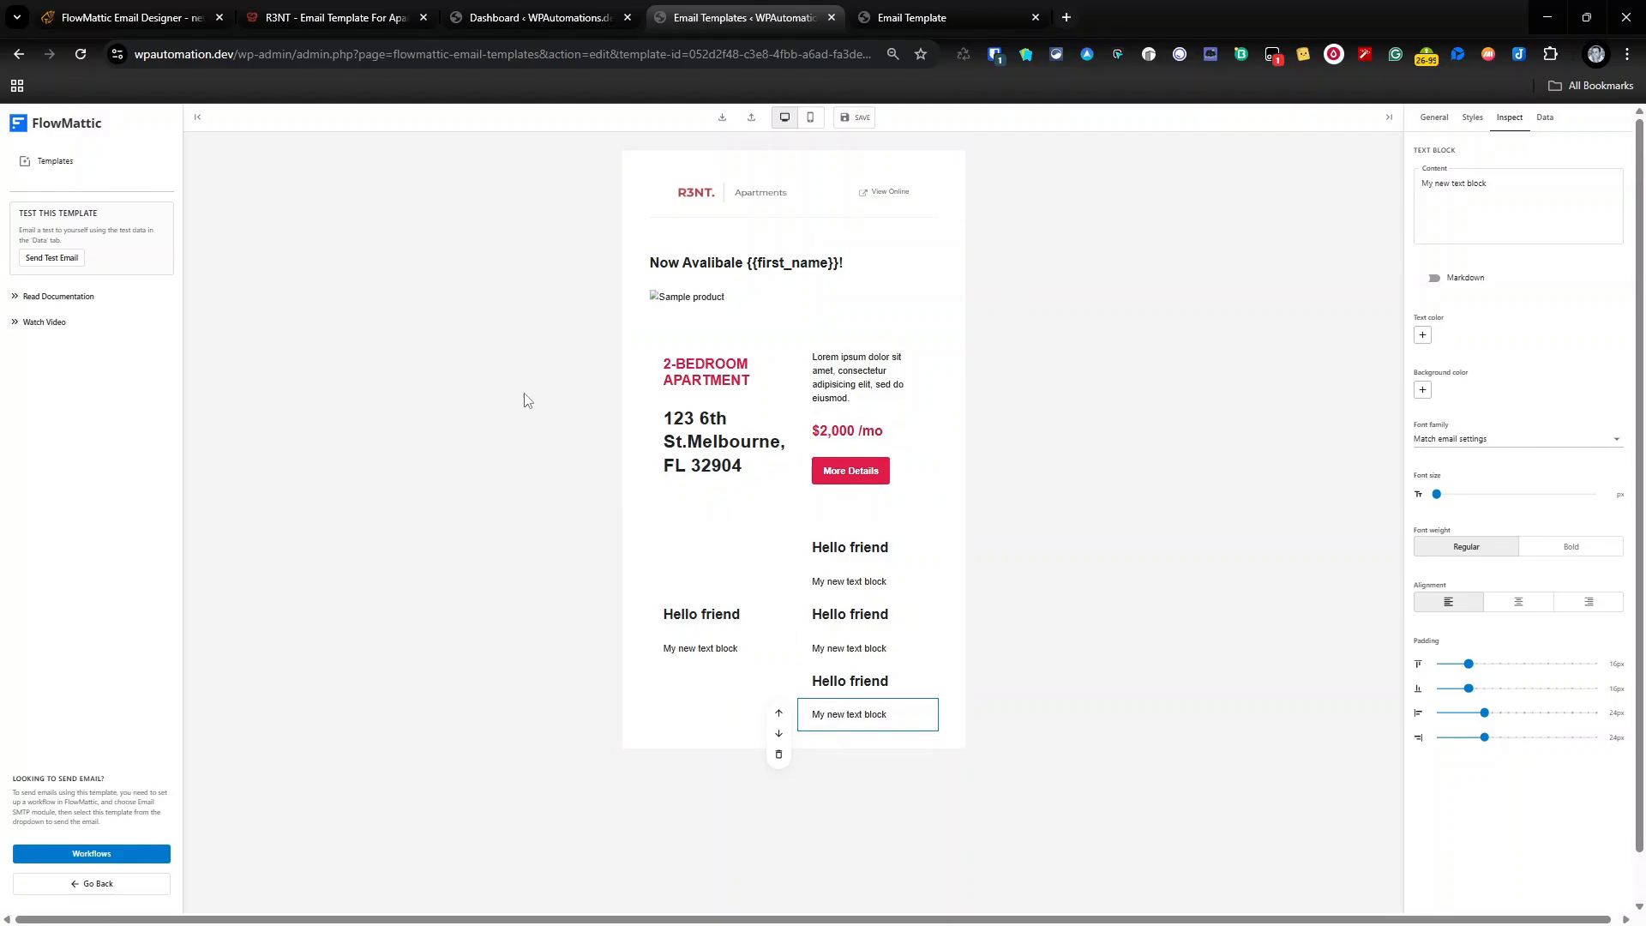
Copy the "Unique Features" title from the R3NT email page and use it as the first column's heading
left_click(954, 33)
triple_click(682, 299)
key("ctrl+c")
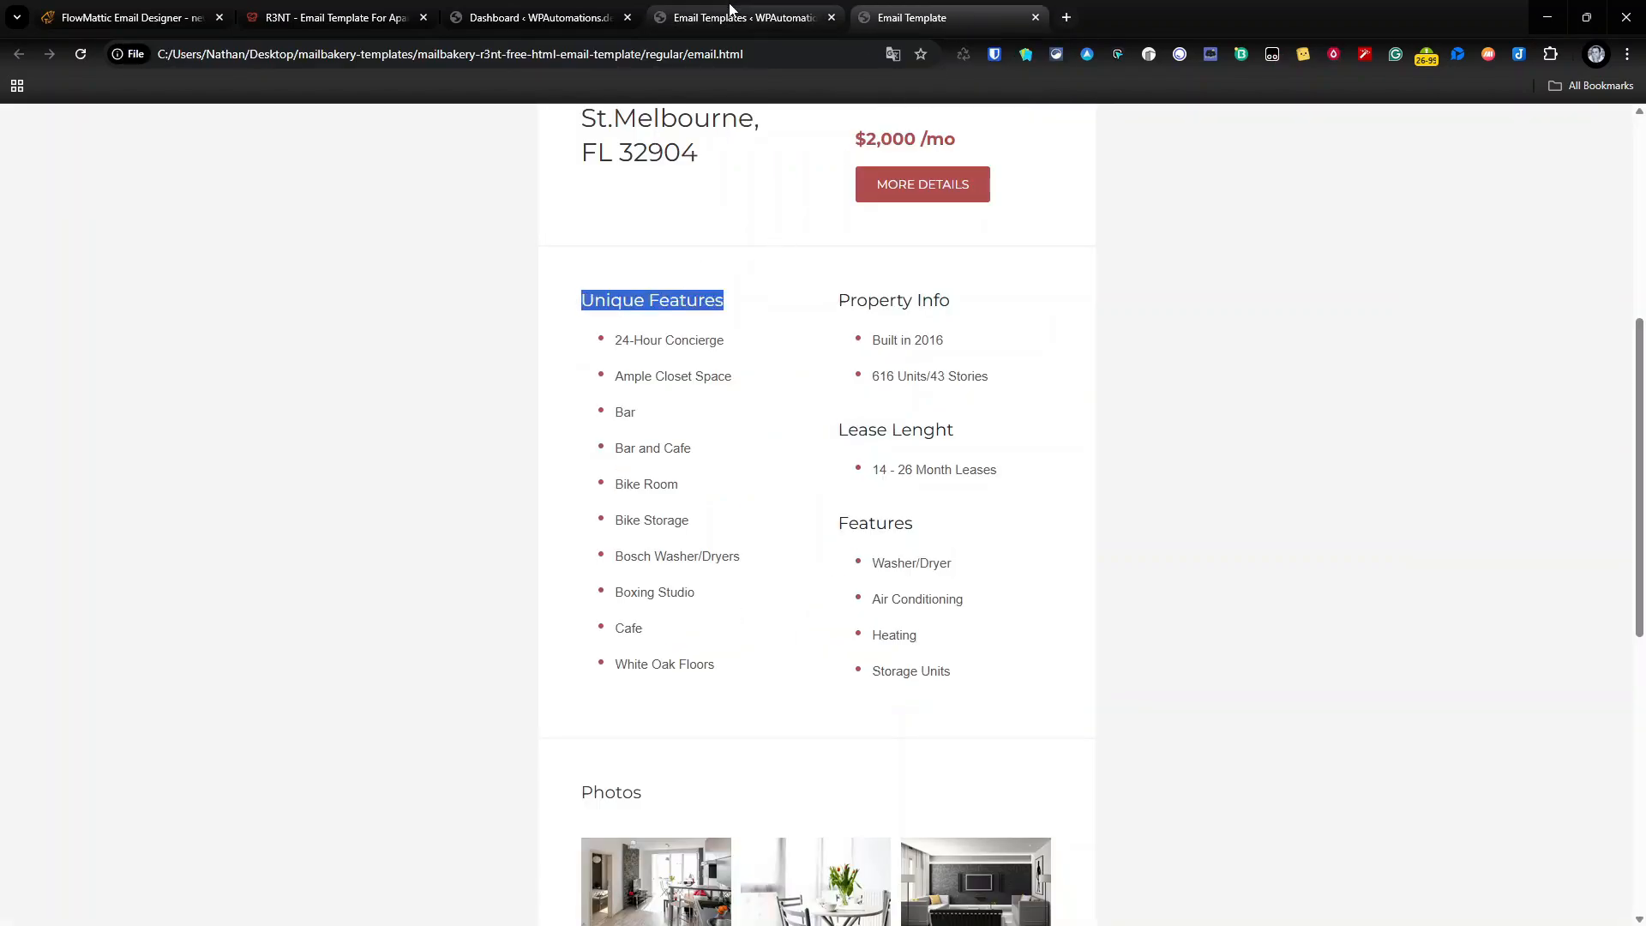
left_click(664, 16)
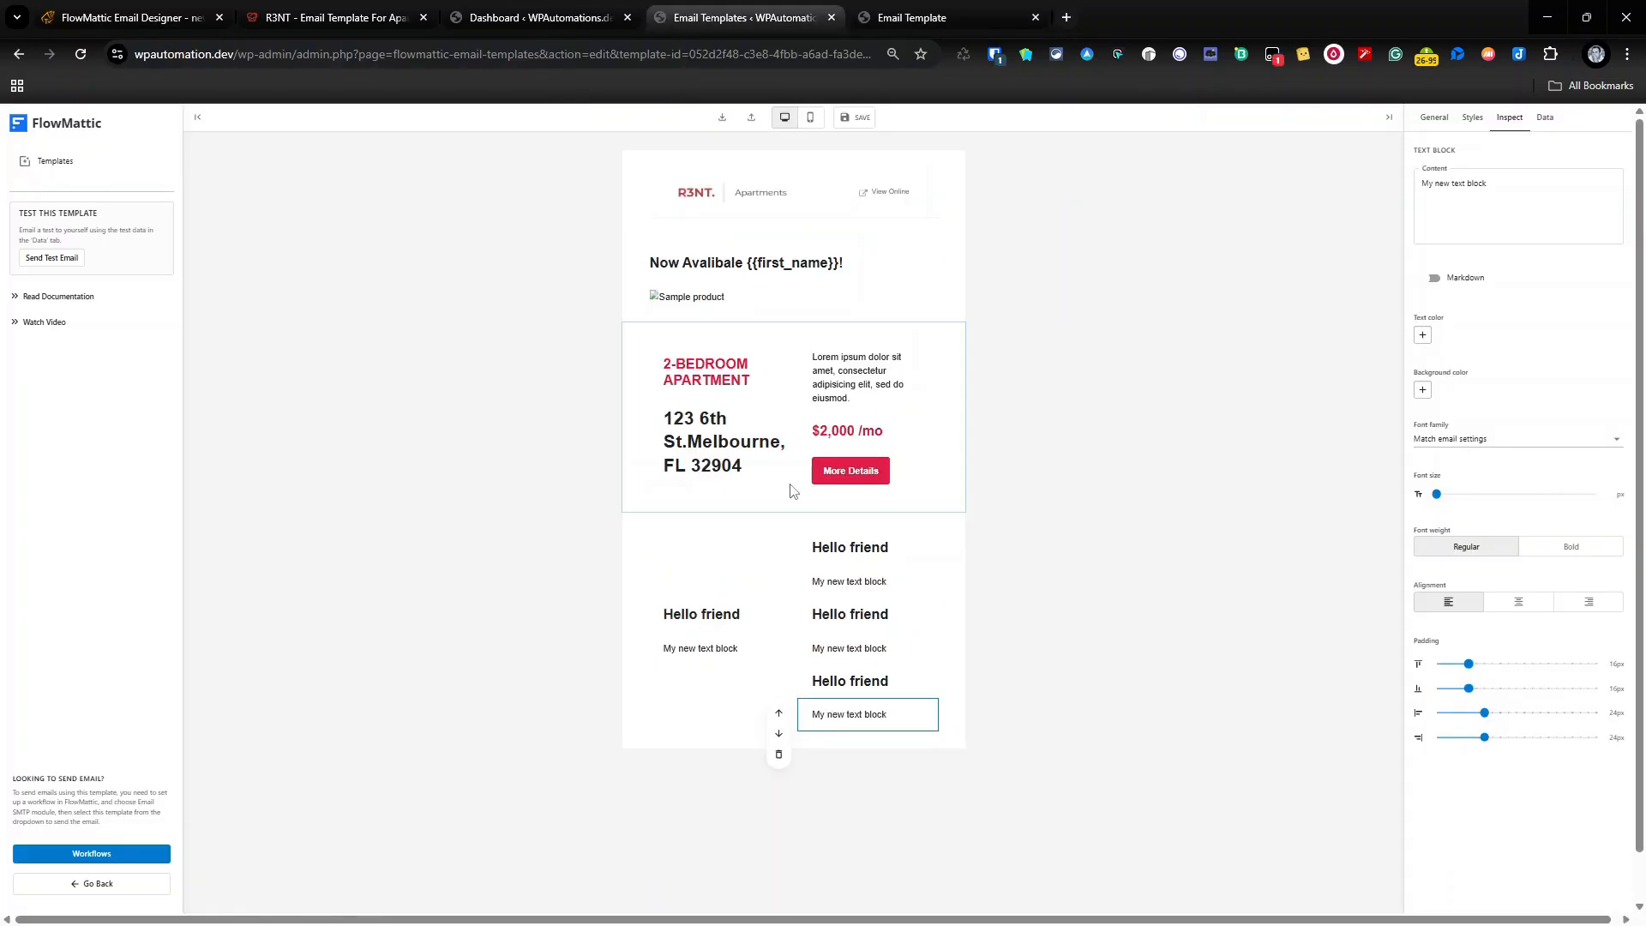
triple_click(715, 612)
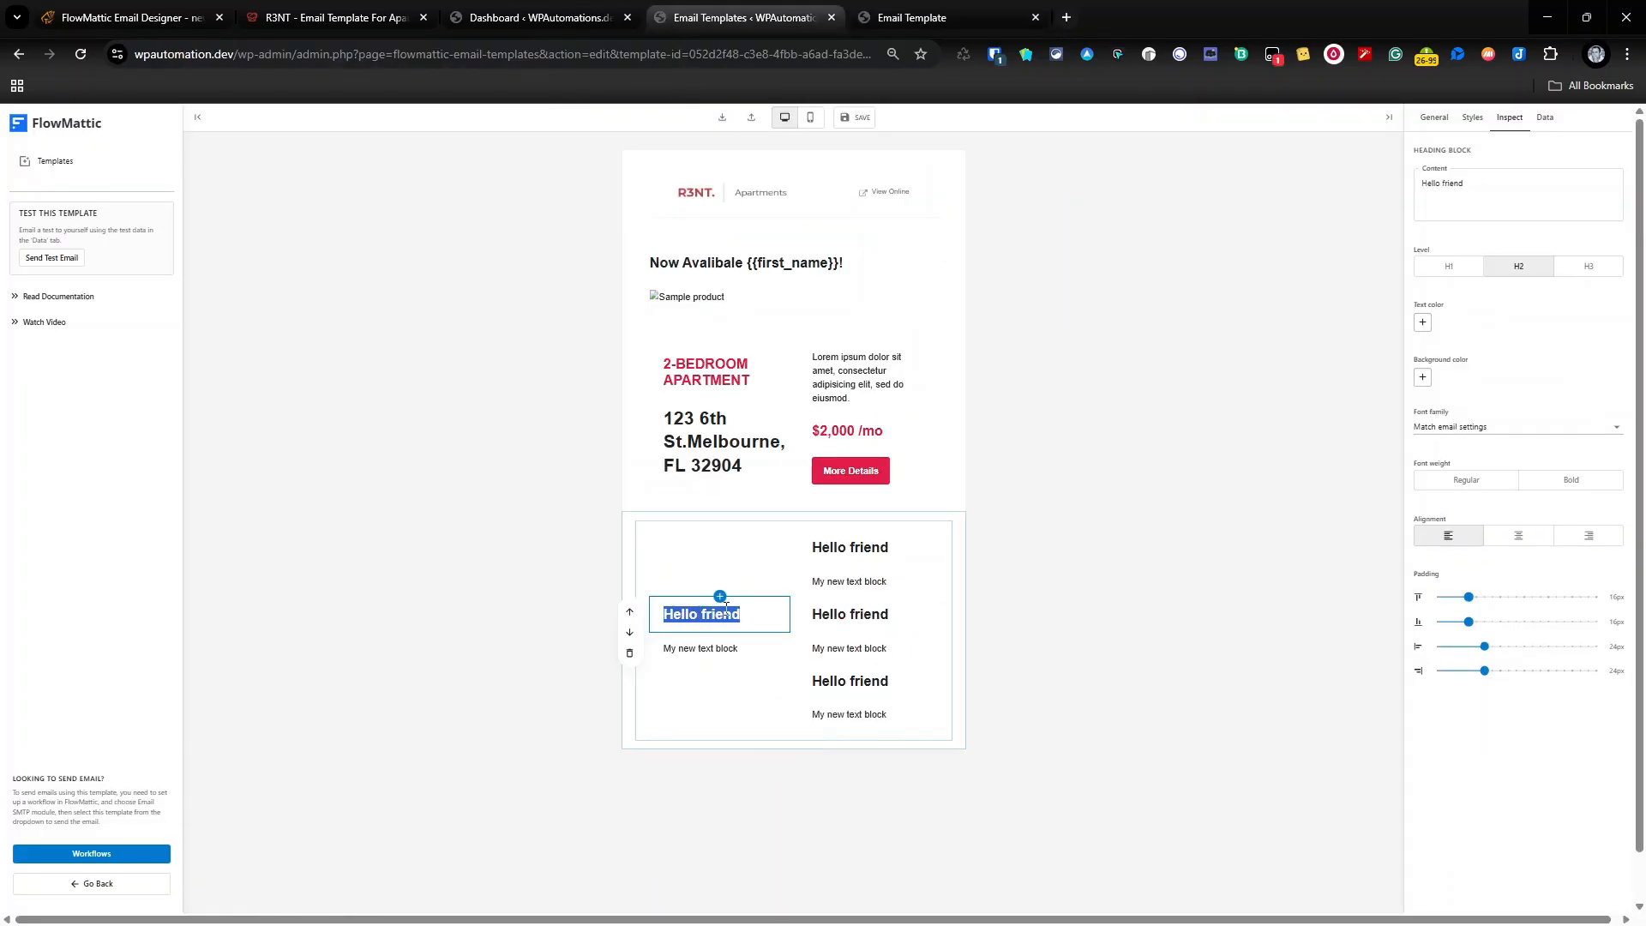
key("ctrl+v")
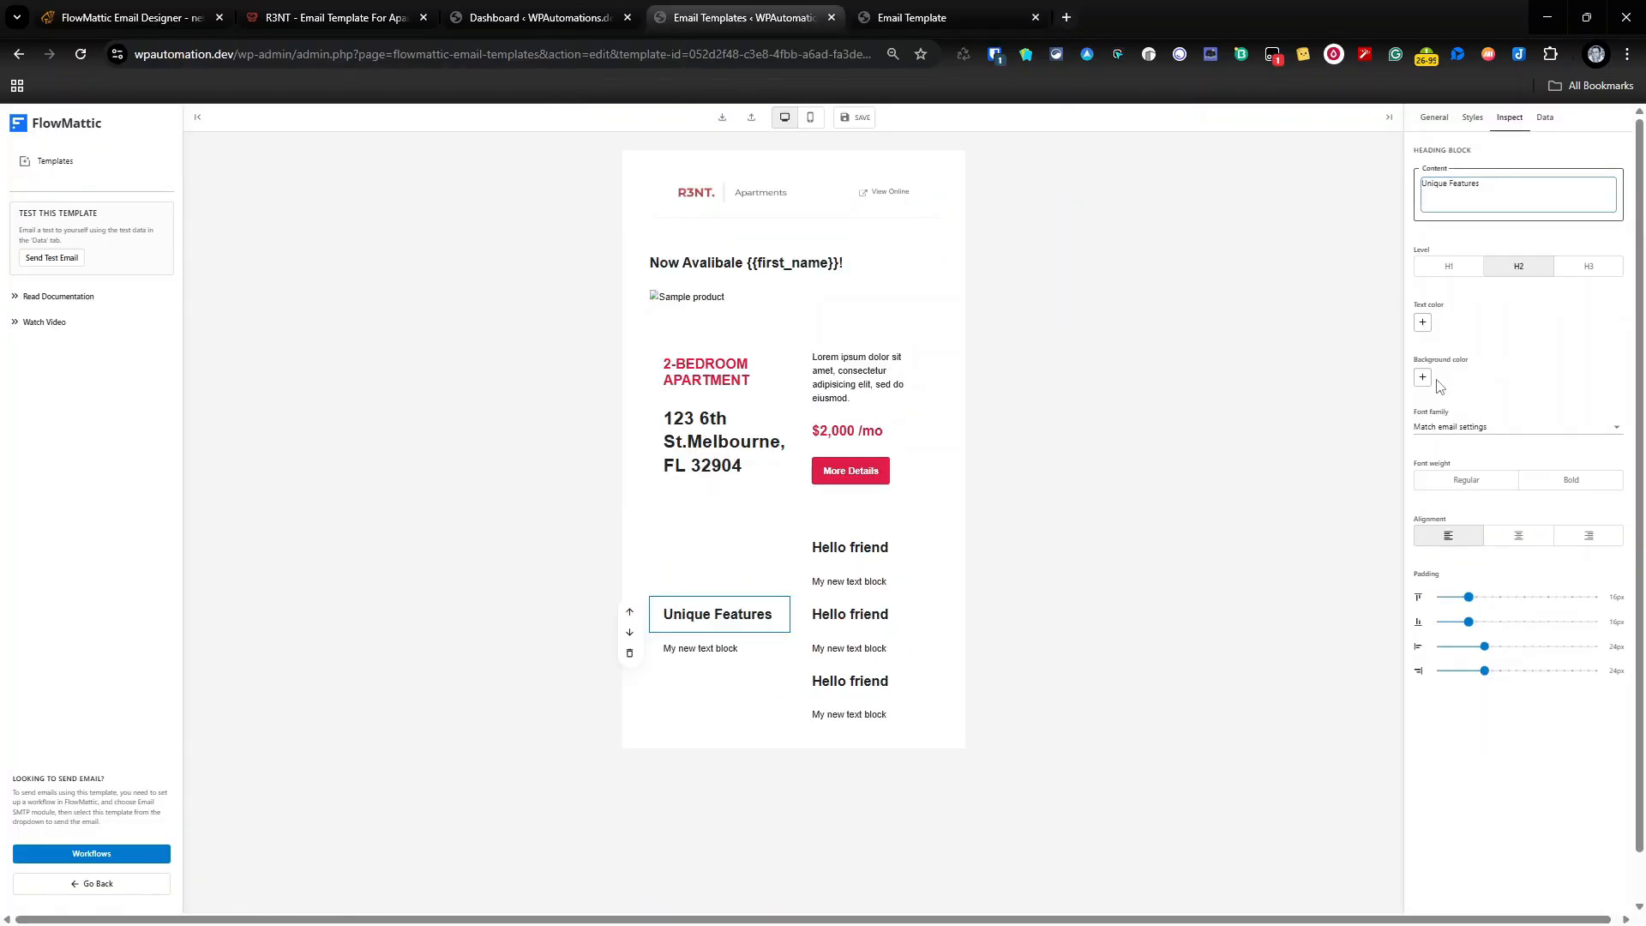
Set the font weight of the Unique Features heading and the second column's three headings to Regular
left_click(1482, 480)
left_click(866, 545)
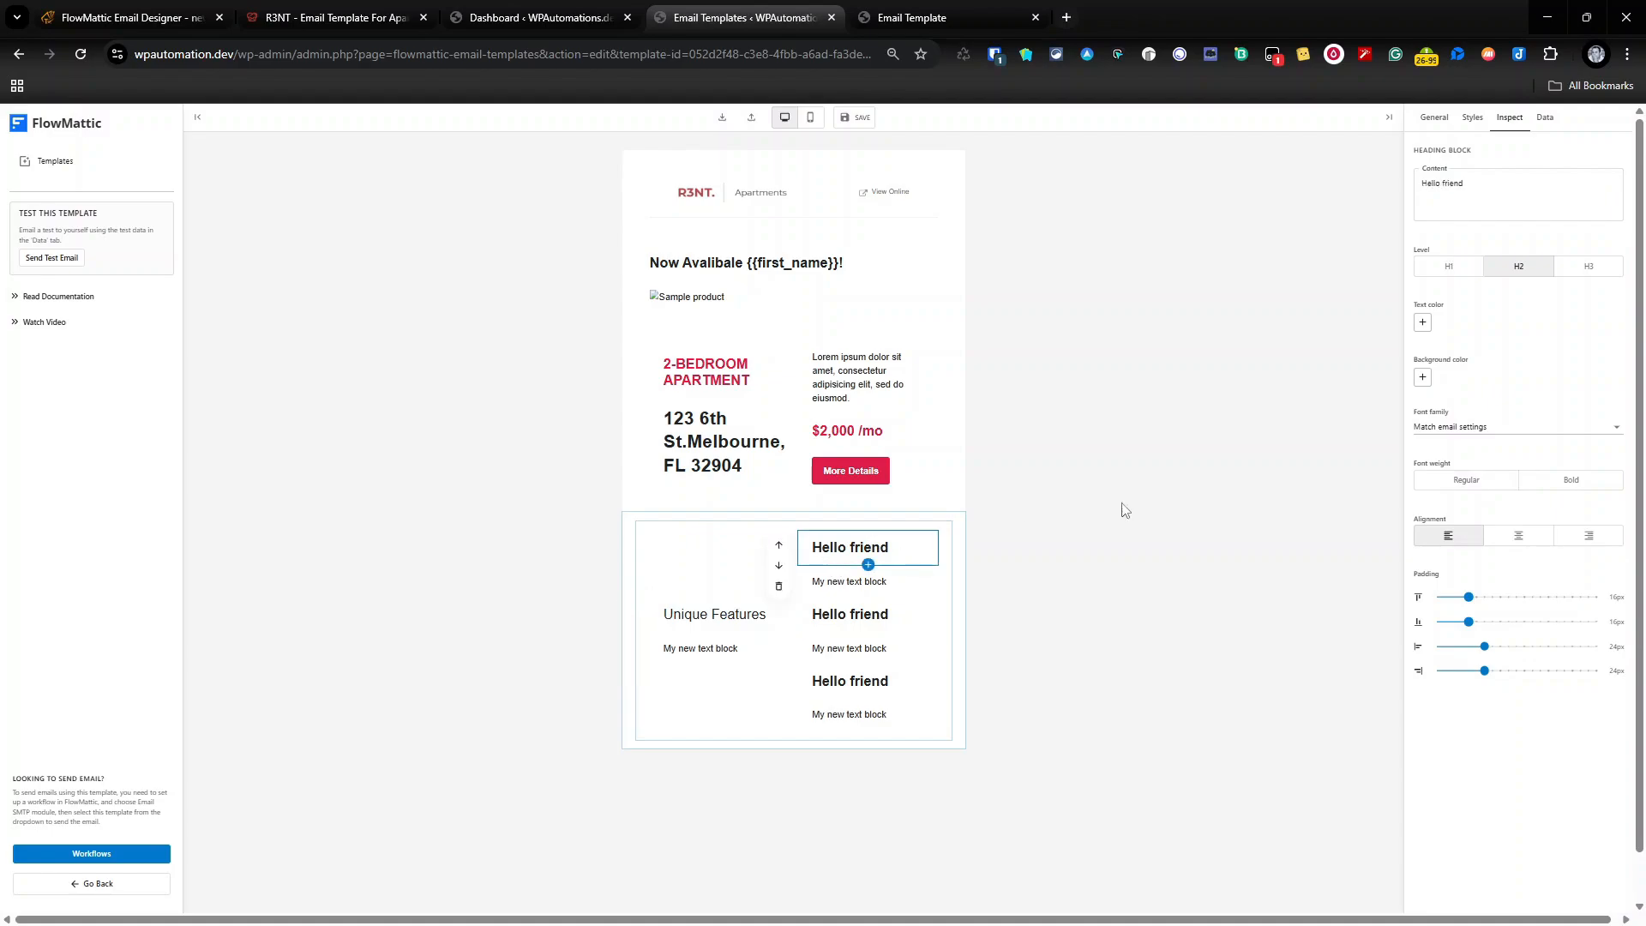
left_click(1467, 479)
left_click(848, 614)
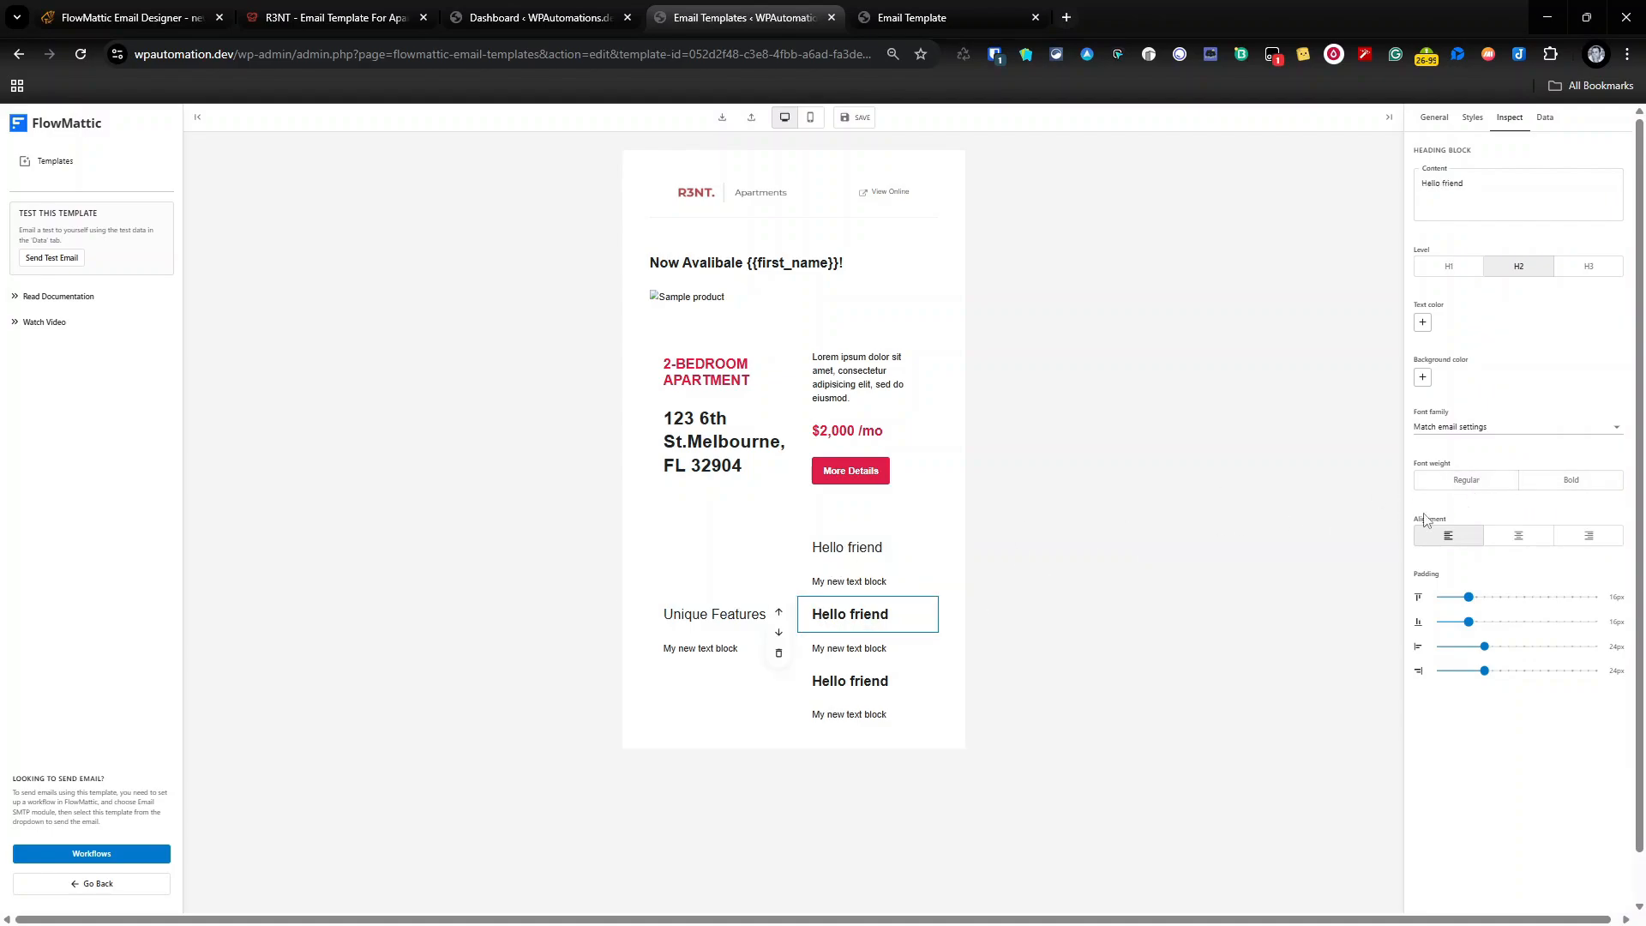
left_click(1477, 480)
left_click(896, 684)
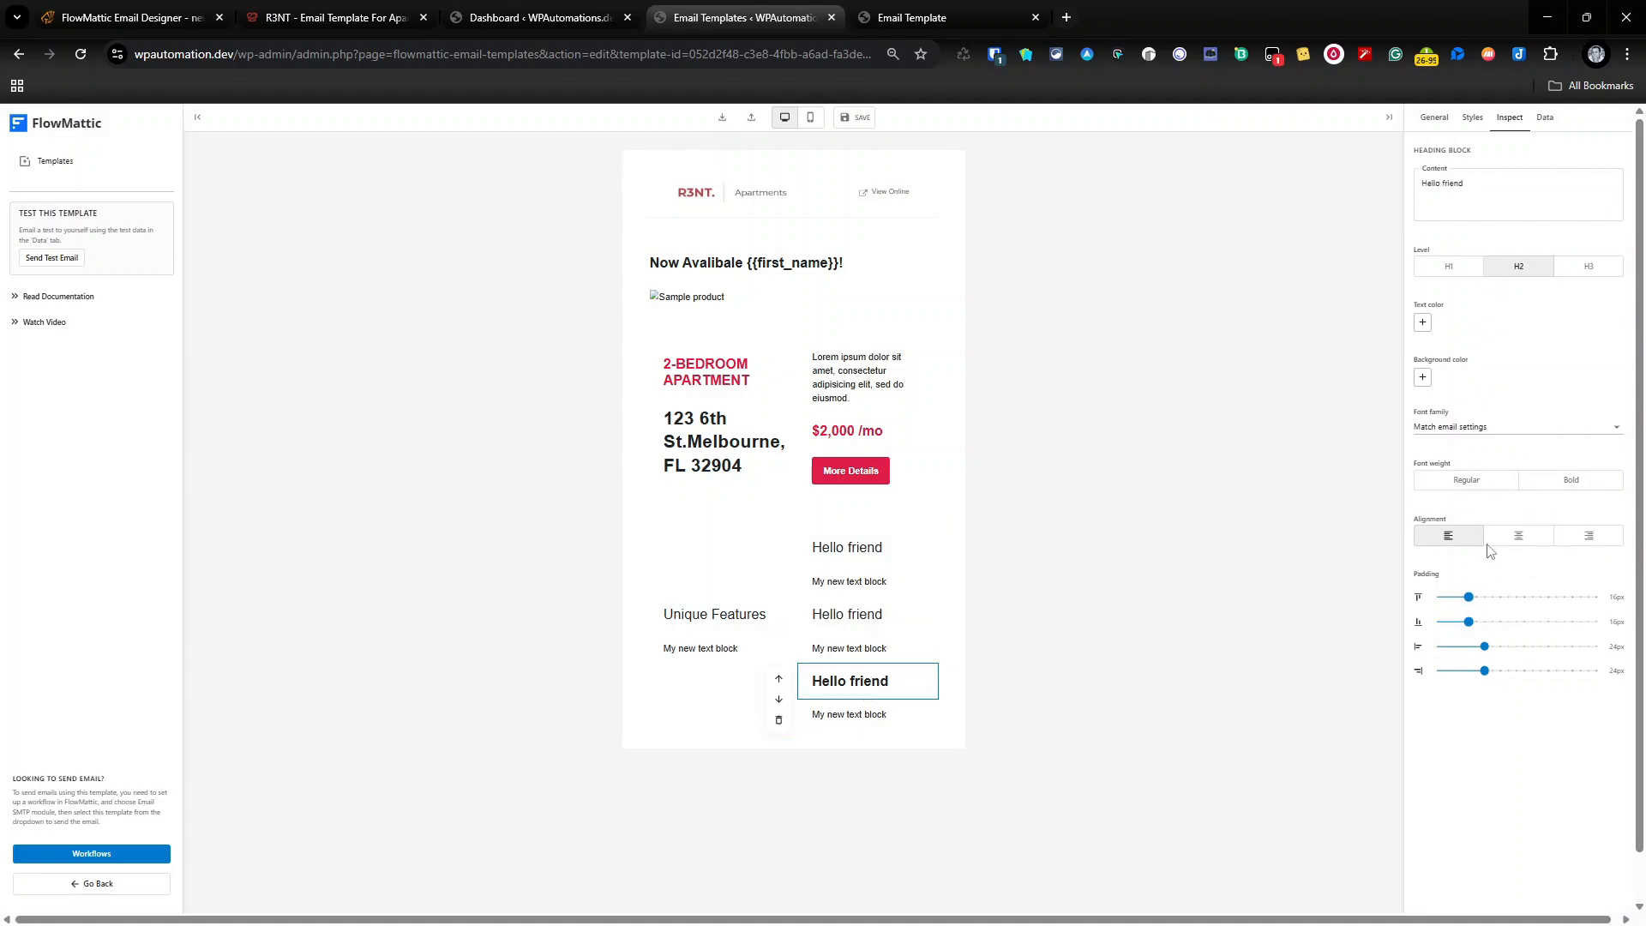
left_click(1462, 483)
left_click(584, 12)
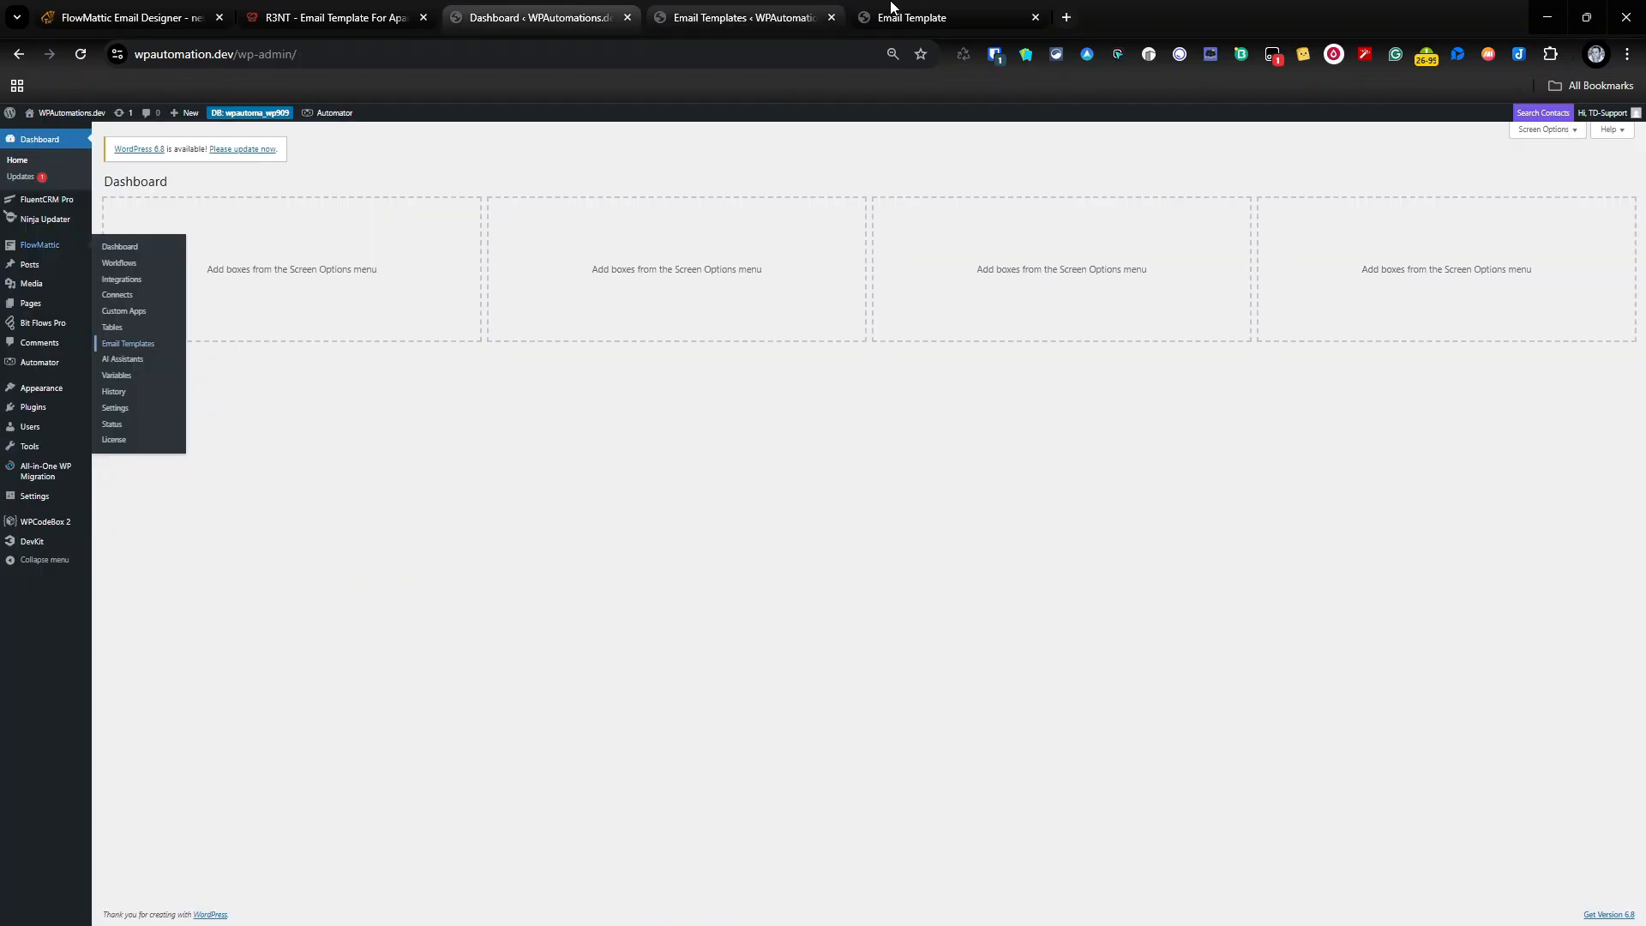
left_click(892, 11)
left_click(767, 17)
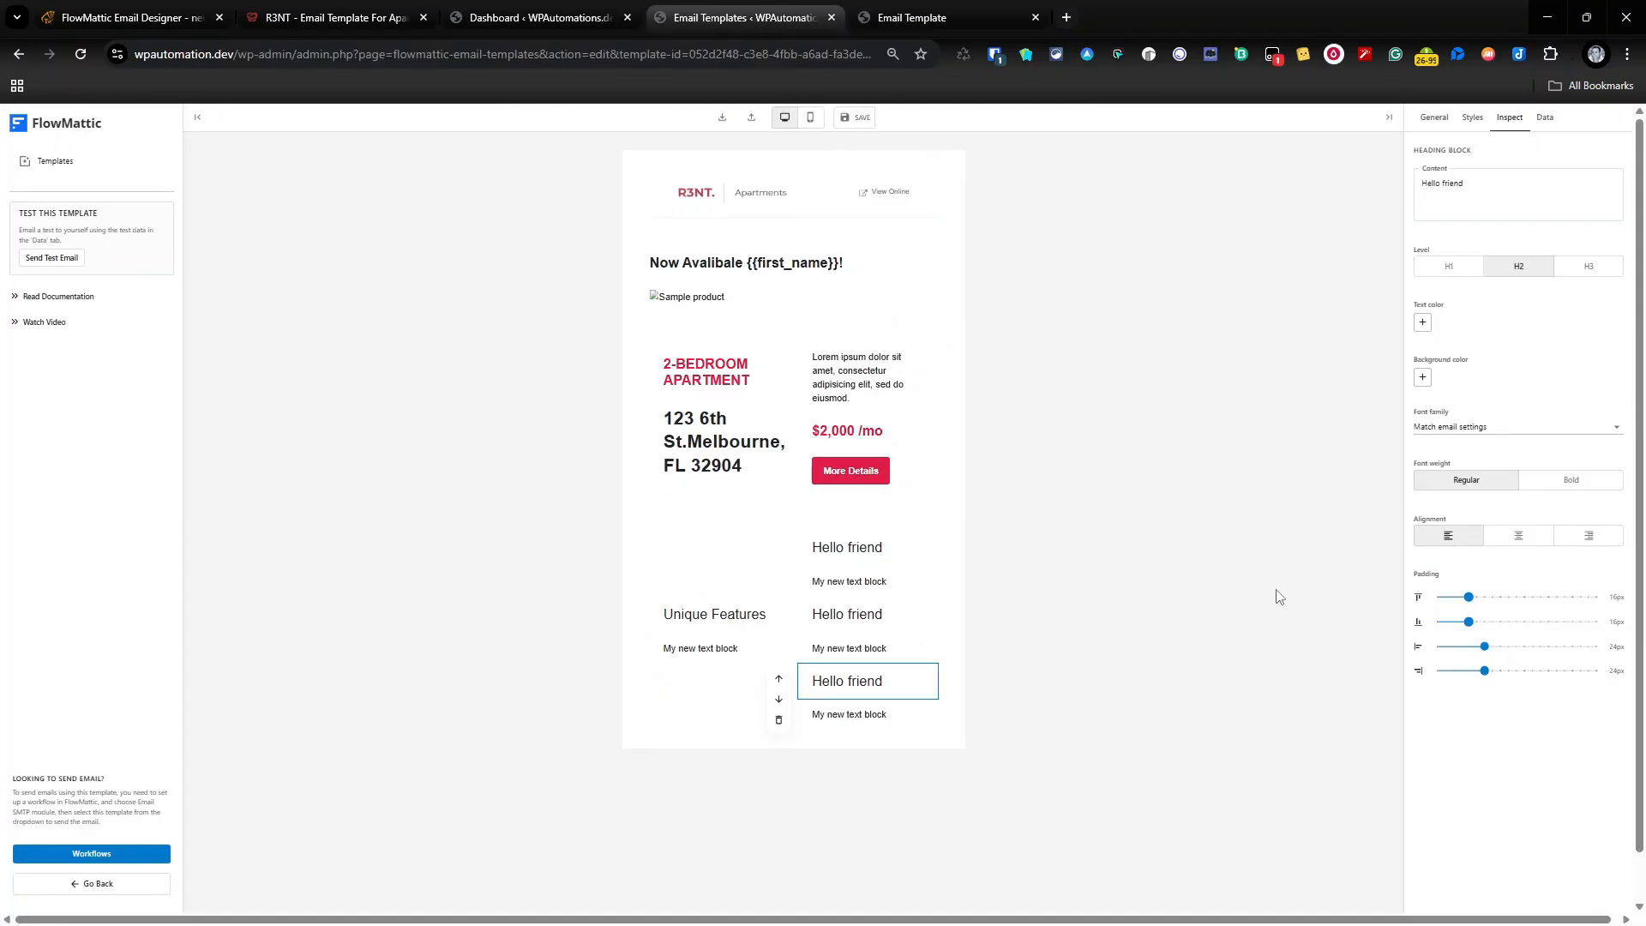
Enable Markdown on the text block under Unique Features and replace its content with the ten-item dashed list from "24-Hour Concierge" to "White Oak Floors"
left_click(720, 649)
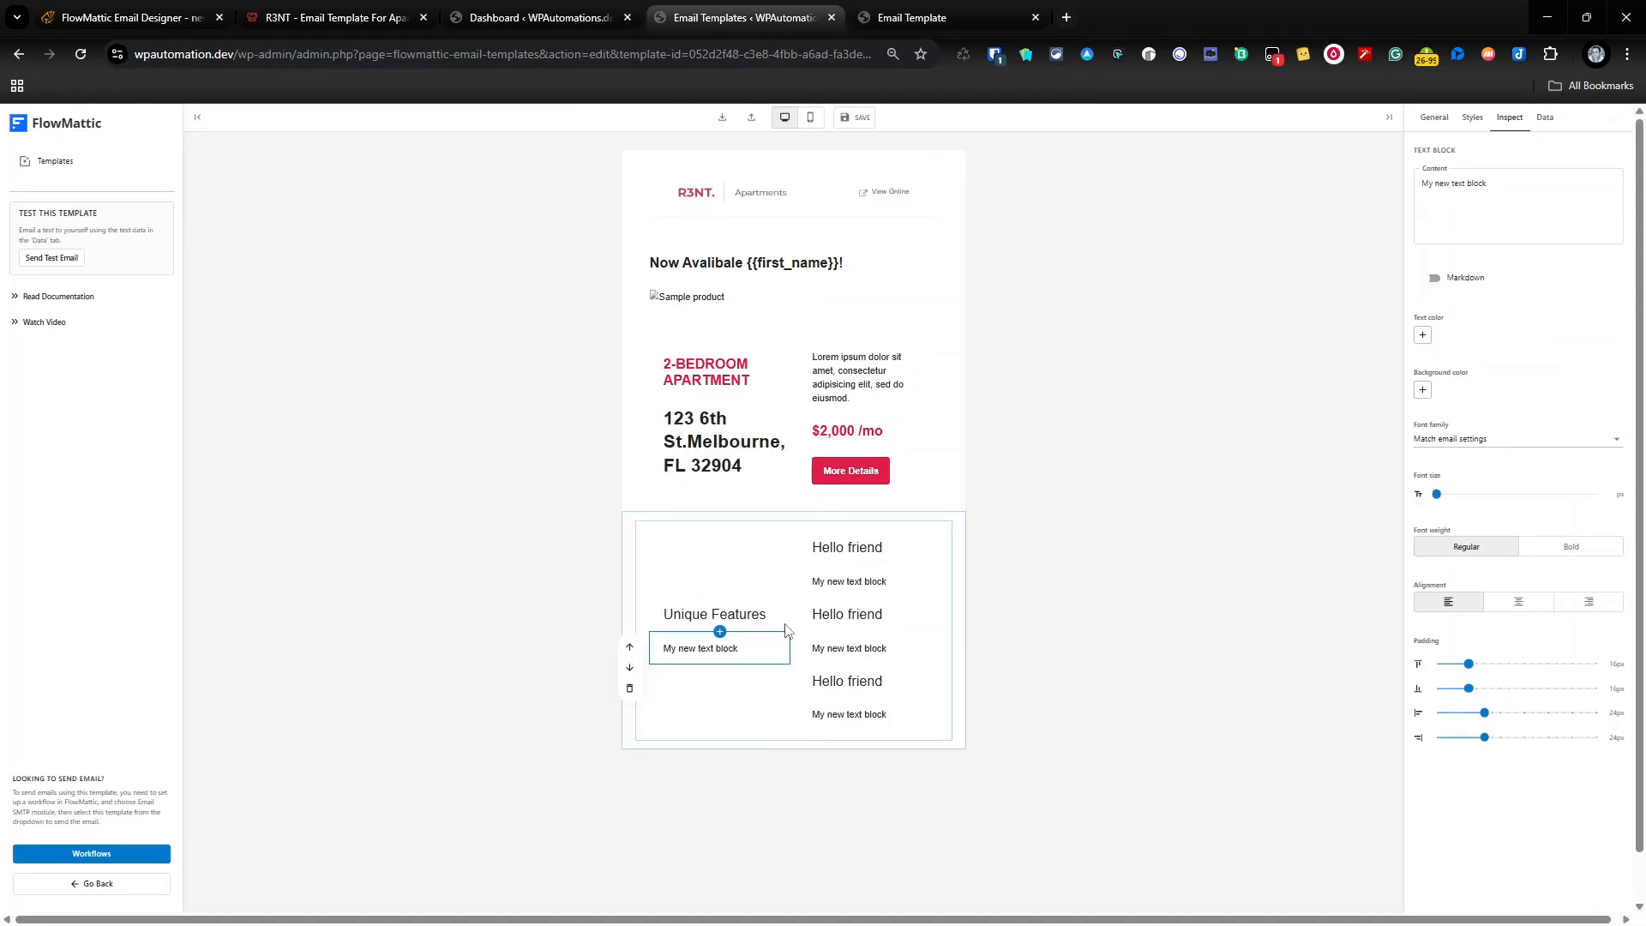
left_click(1432, 278)
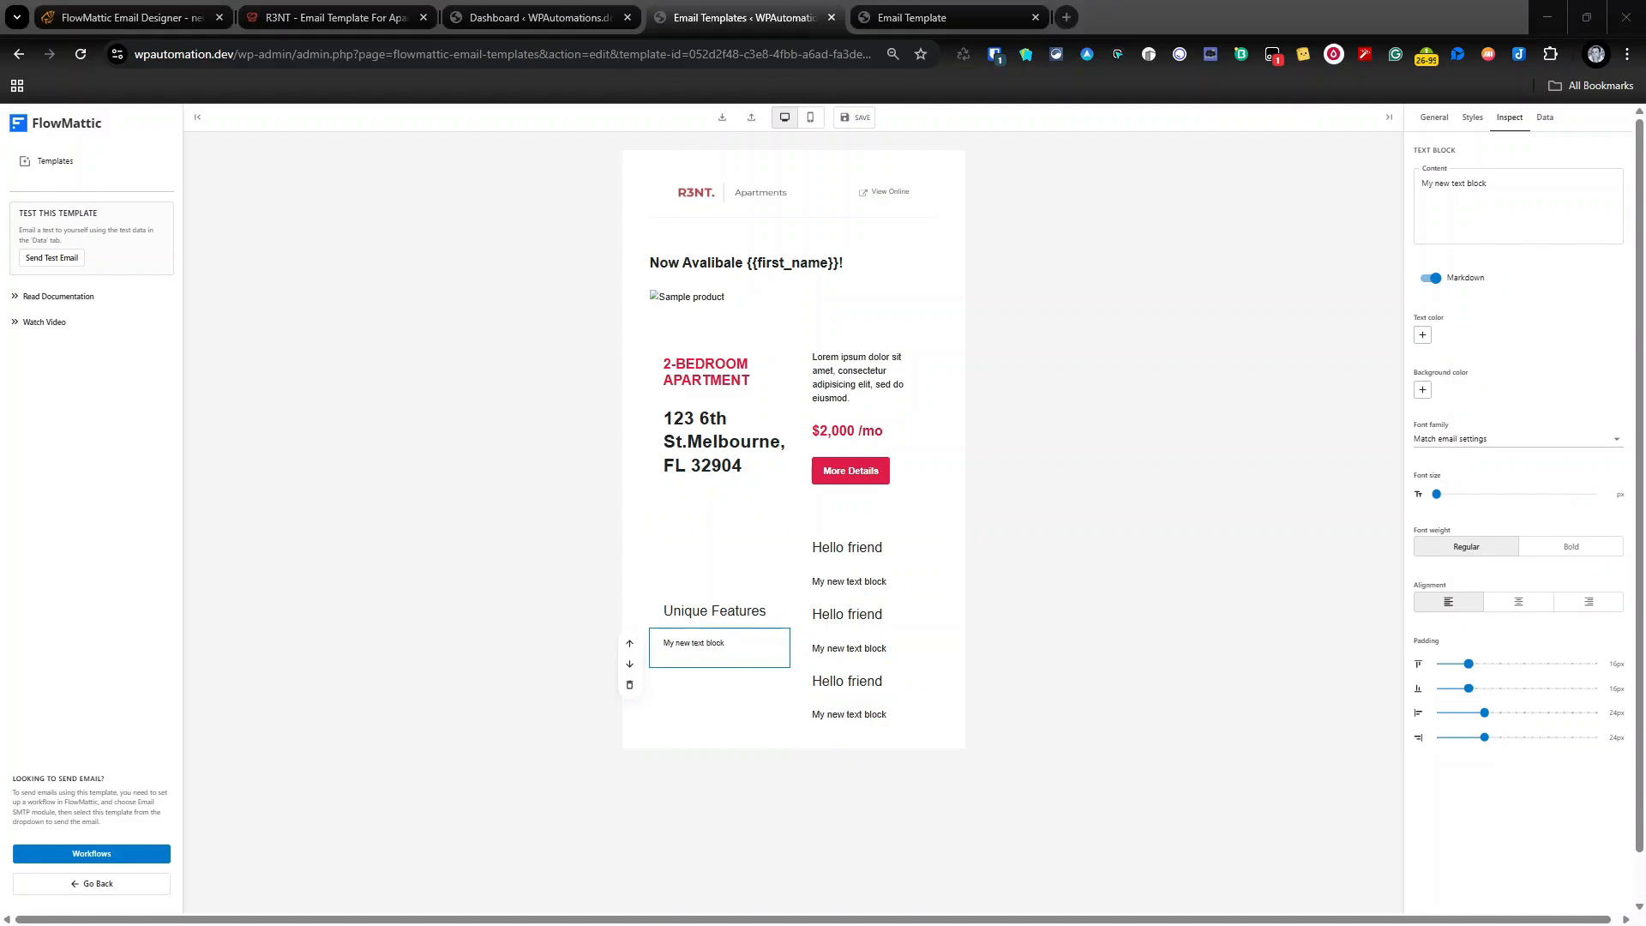
left_click(1532, 192)
key("ctrl+a")
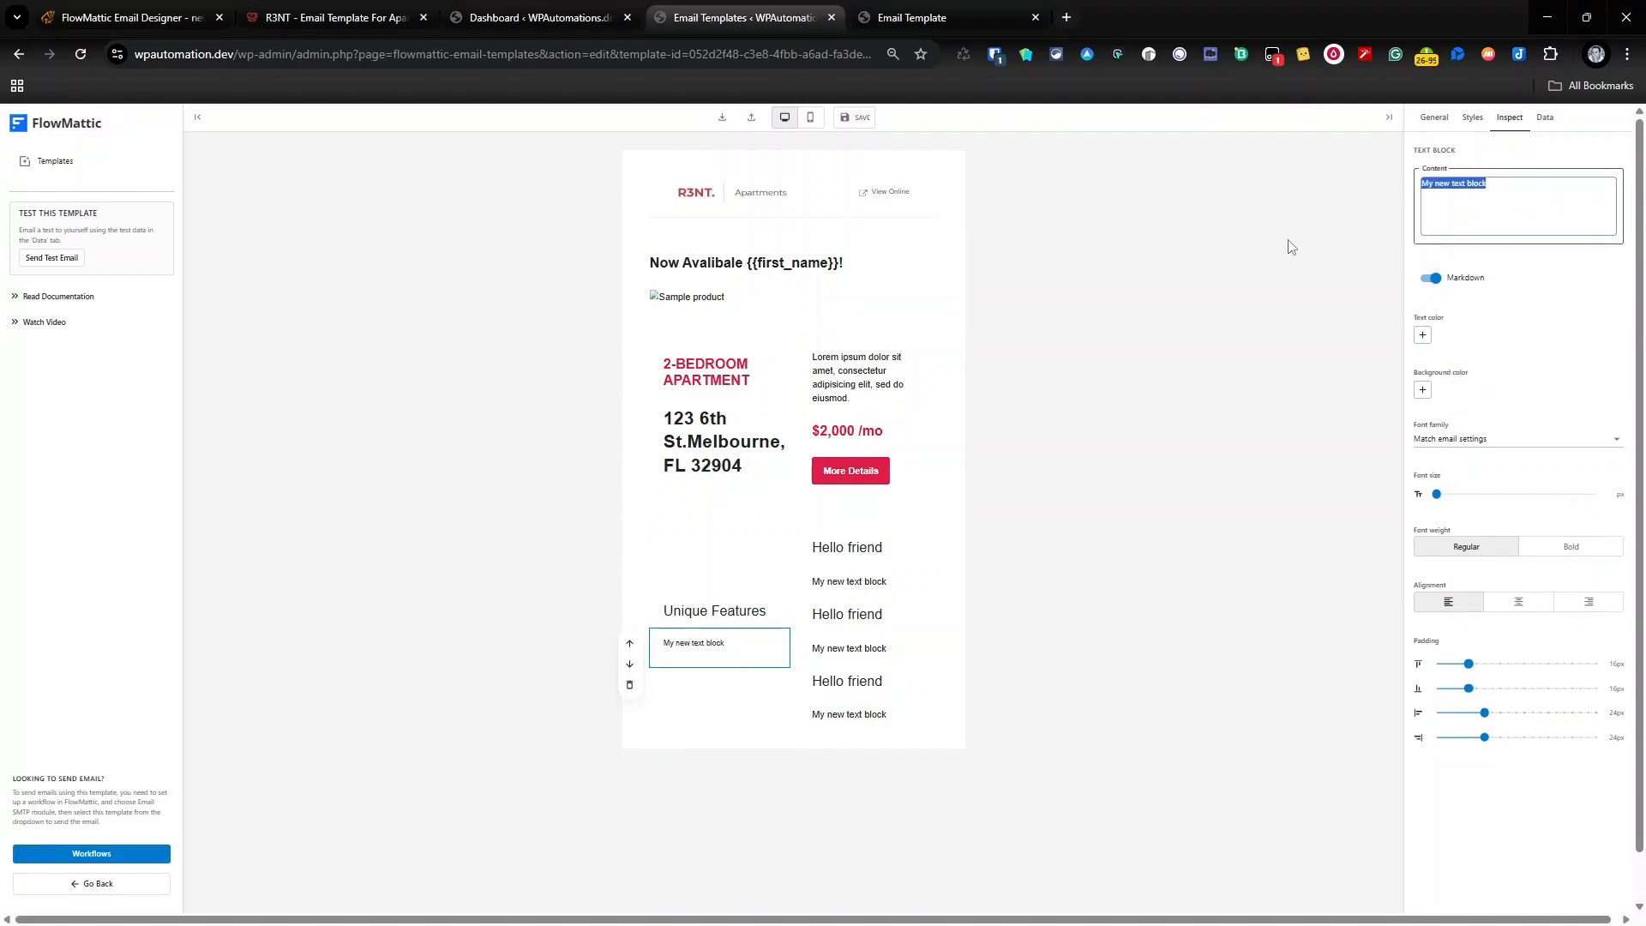
type("- 24-Hour Concierge - Ample Closet Space - Bar - Bar and Cafe - Bike Room - Bike Storage - Bosch Washer/Dryers - Boxing Studio - Cafe - White Oak Floors")
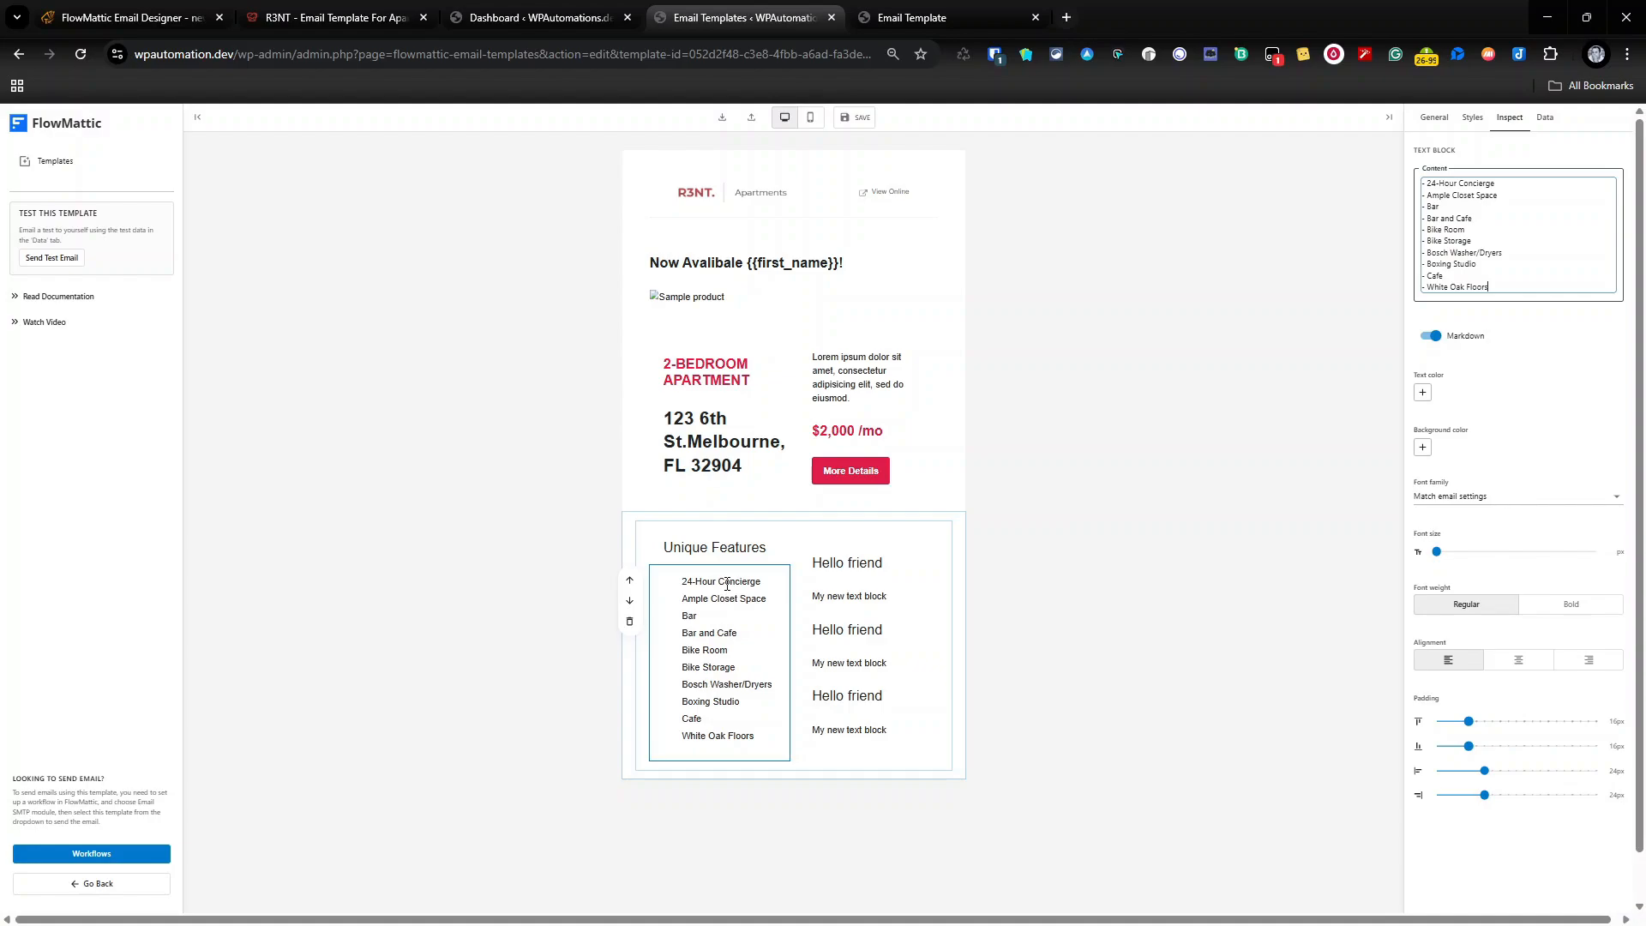
Rename the second column's three headings, in order, "Poperty Info", "Lease Lenght" and "Features"
left_click(884, 565)
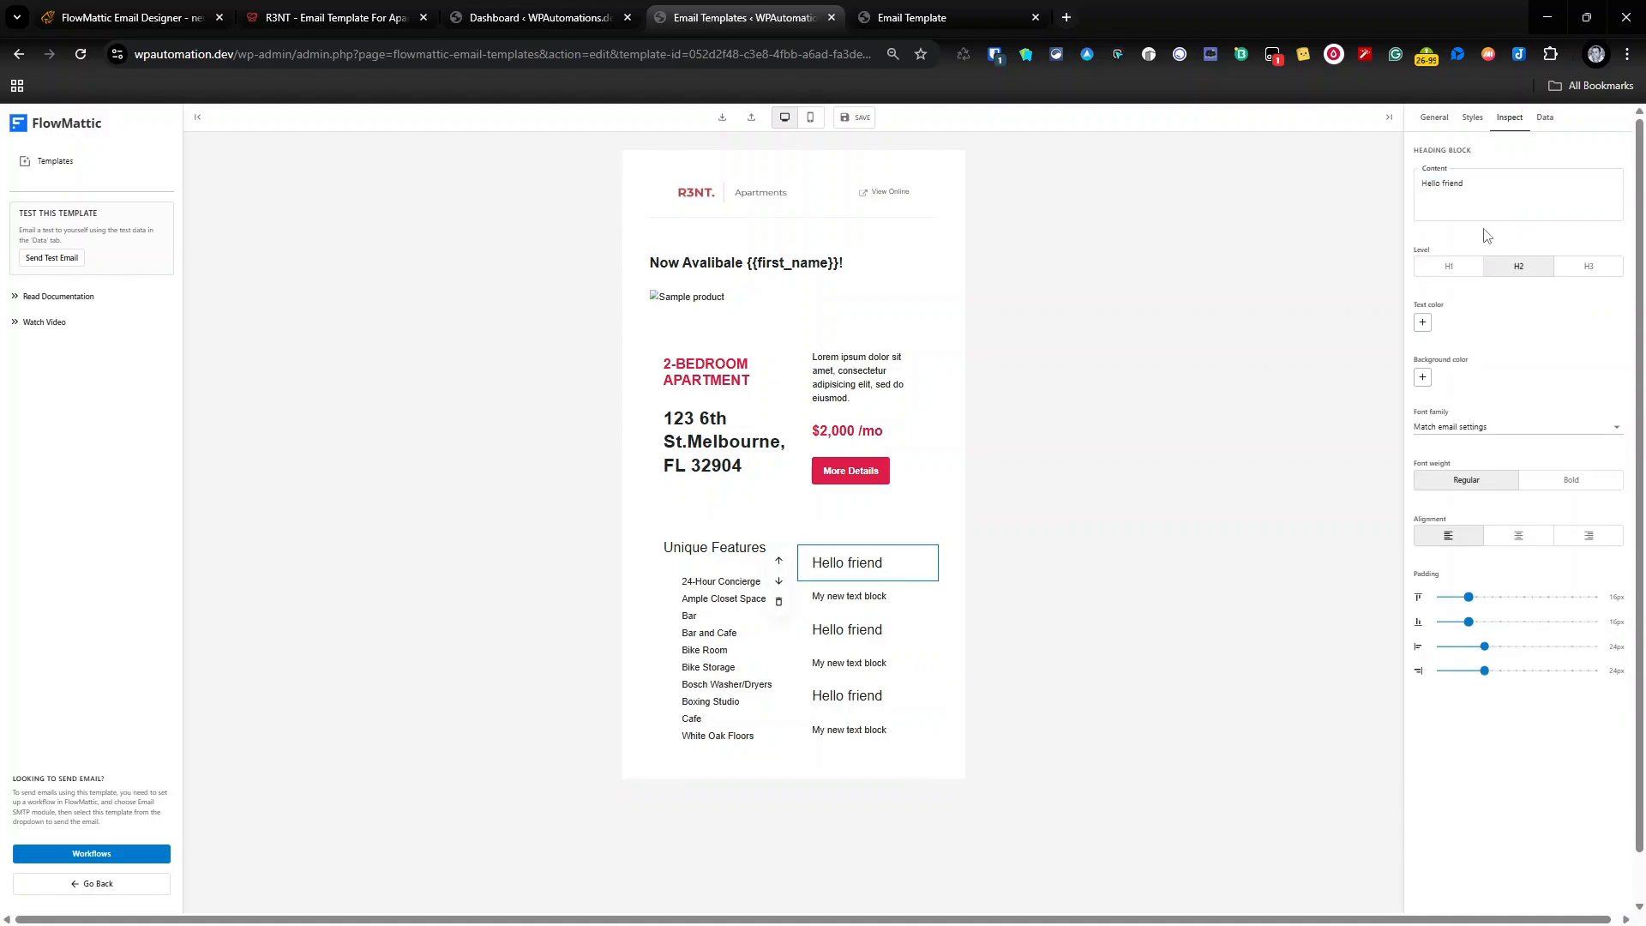
type("Poperty Info")
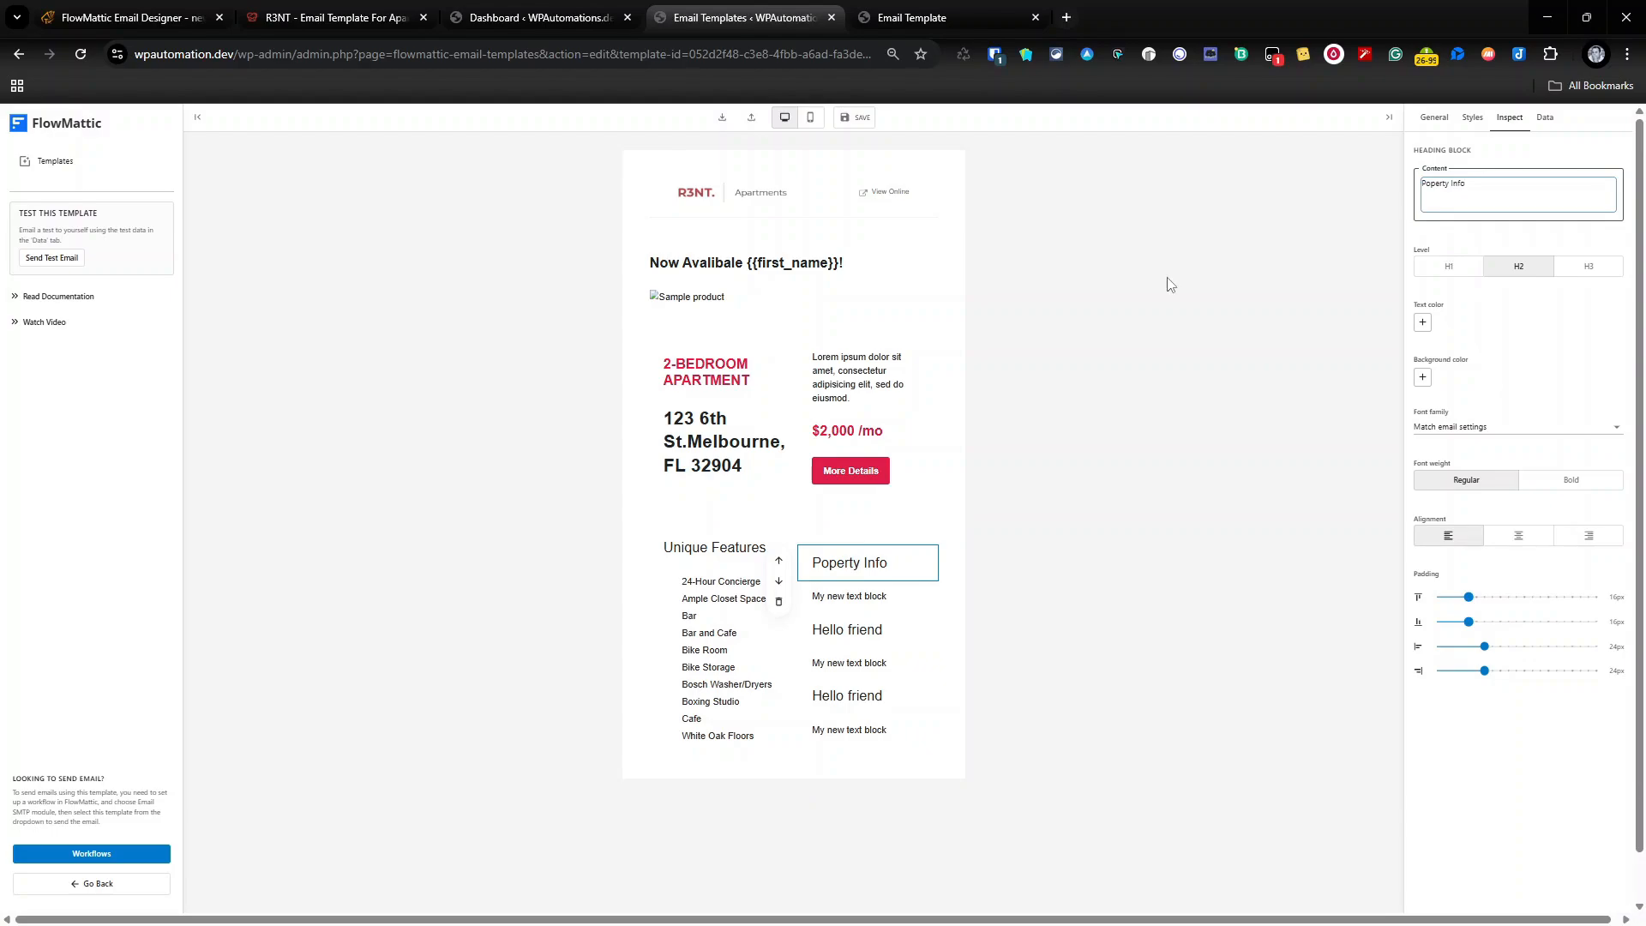
left_click(892, 630)
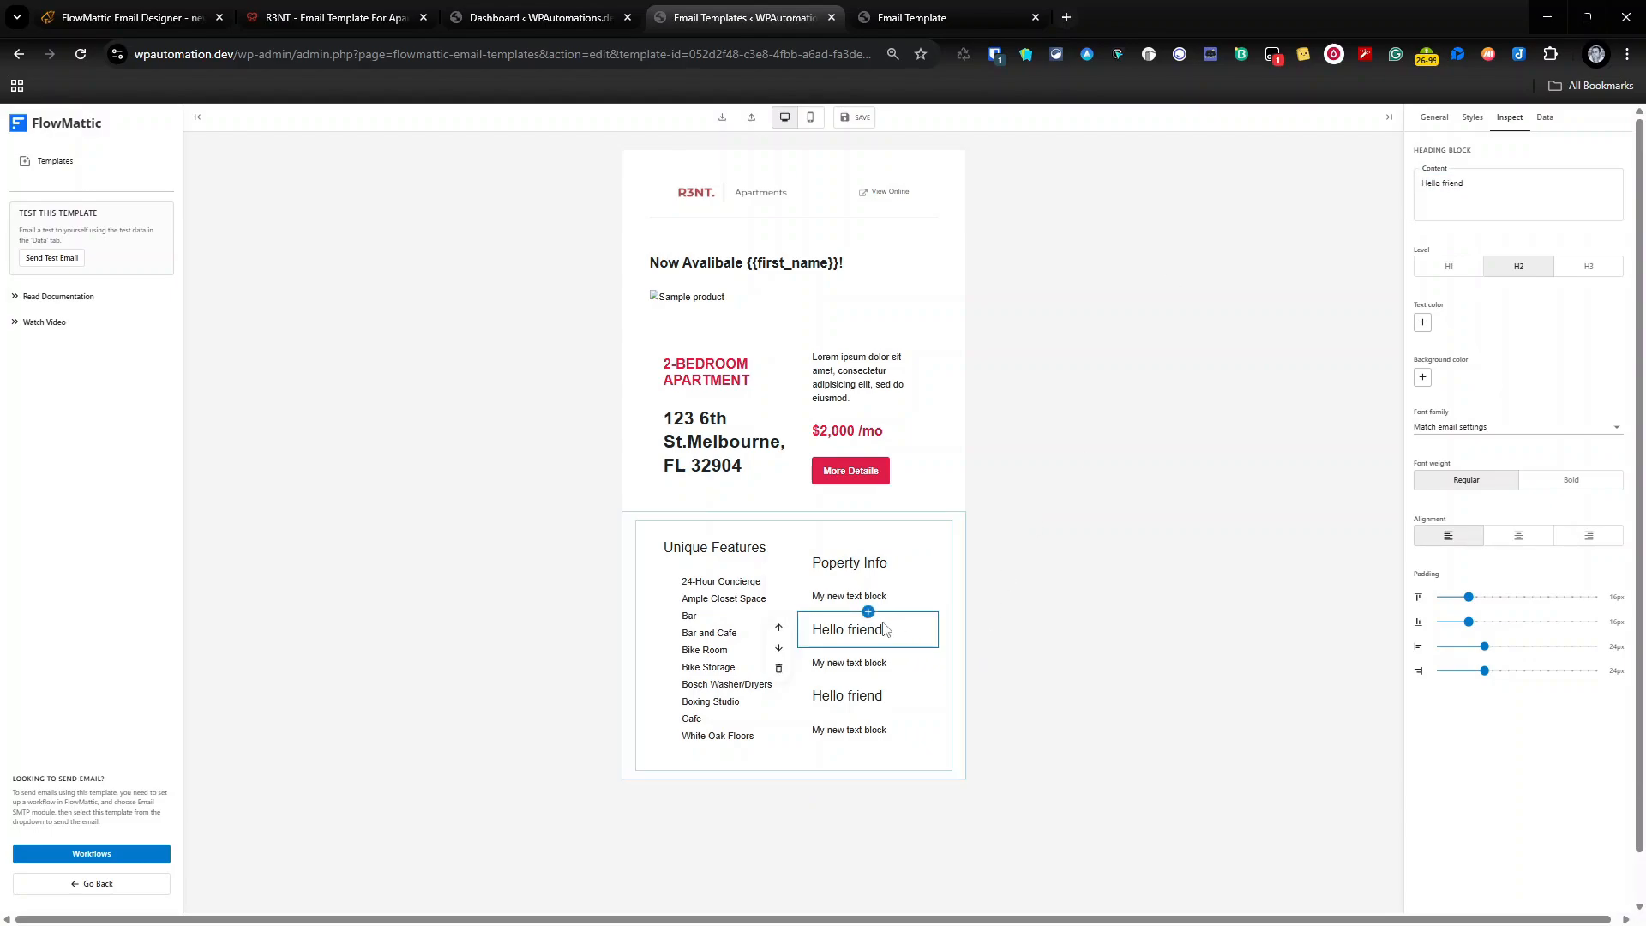
triple_click(1558, 189)
type("Lease Lenght")
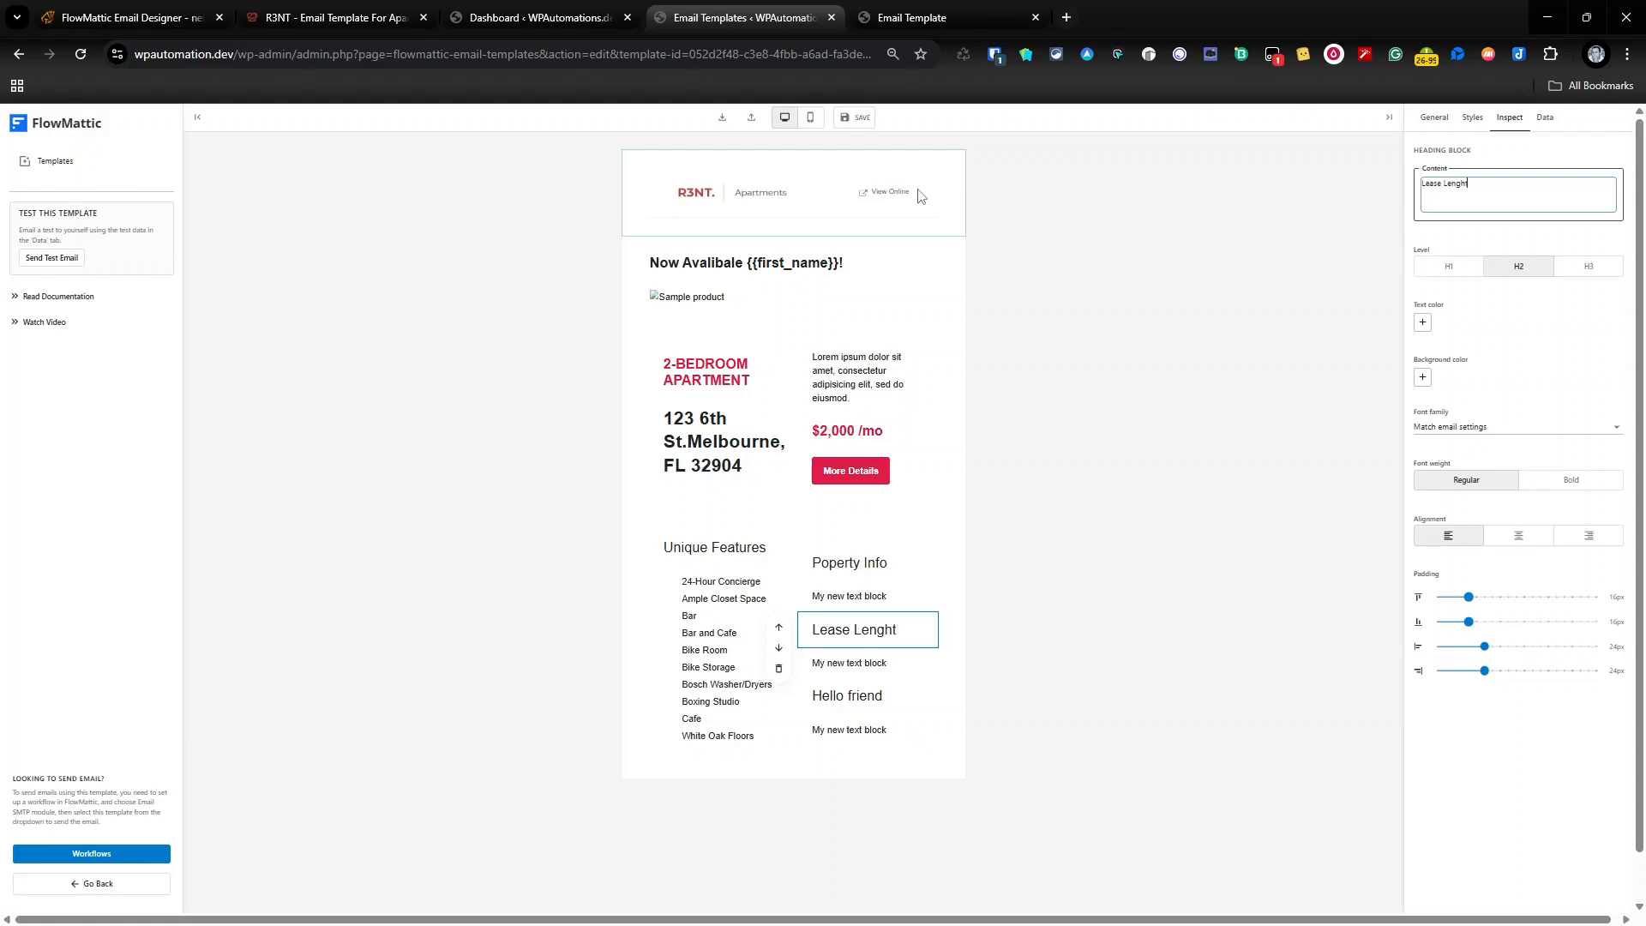
left_click(866, 690)
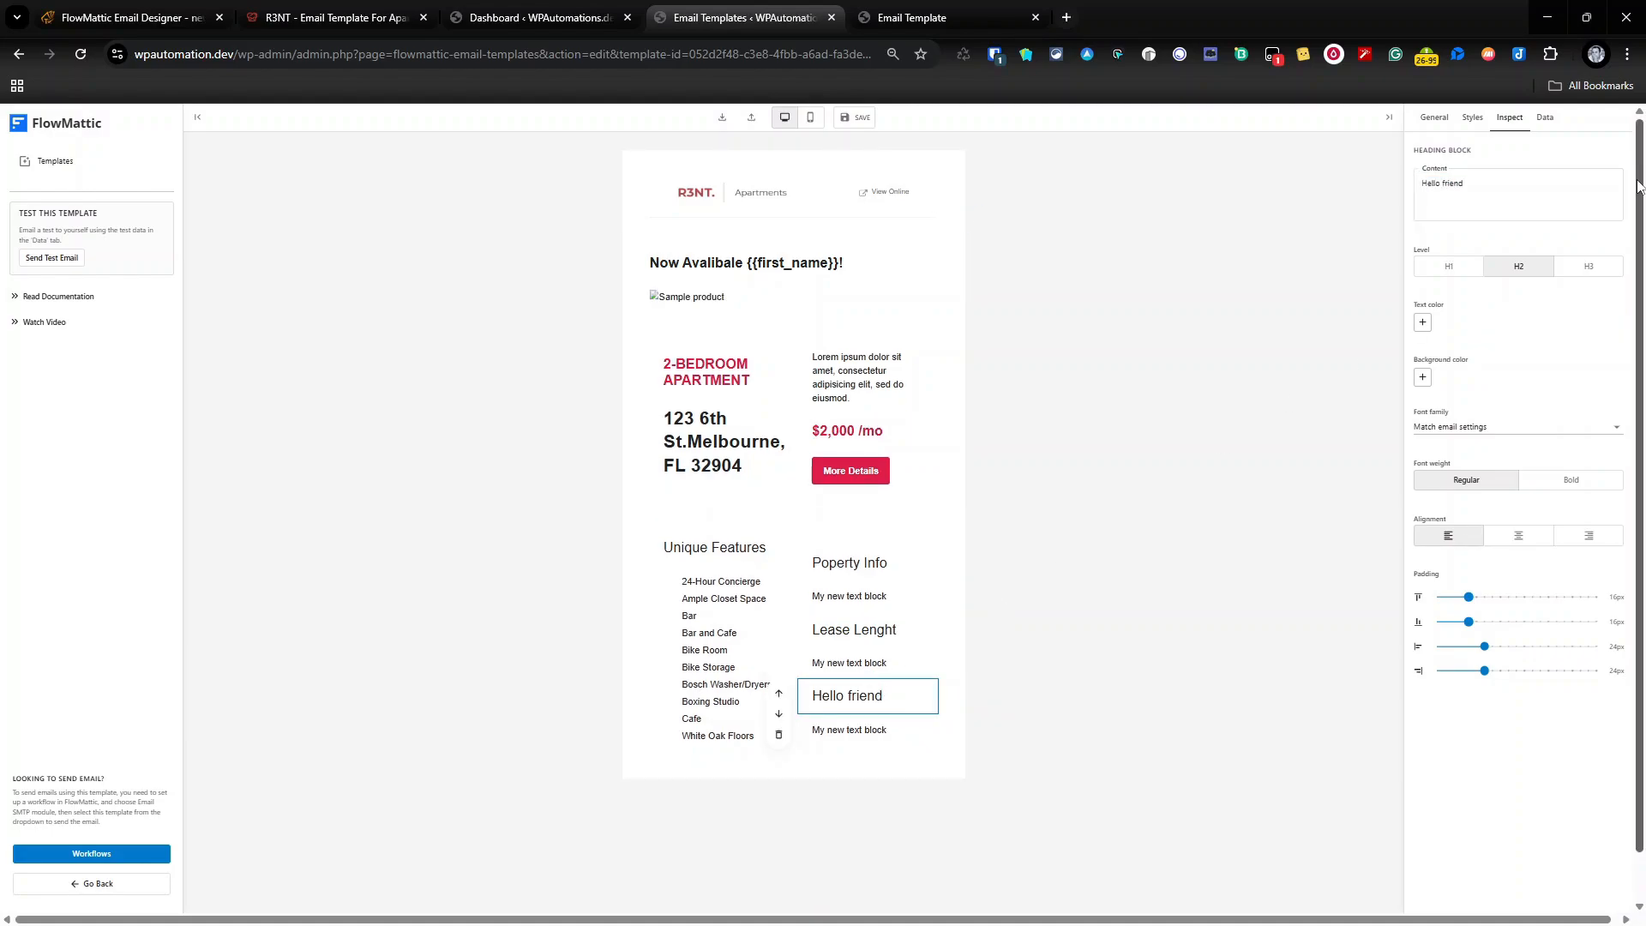
triple_click(1558, 189)
type("Features")
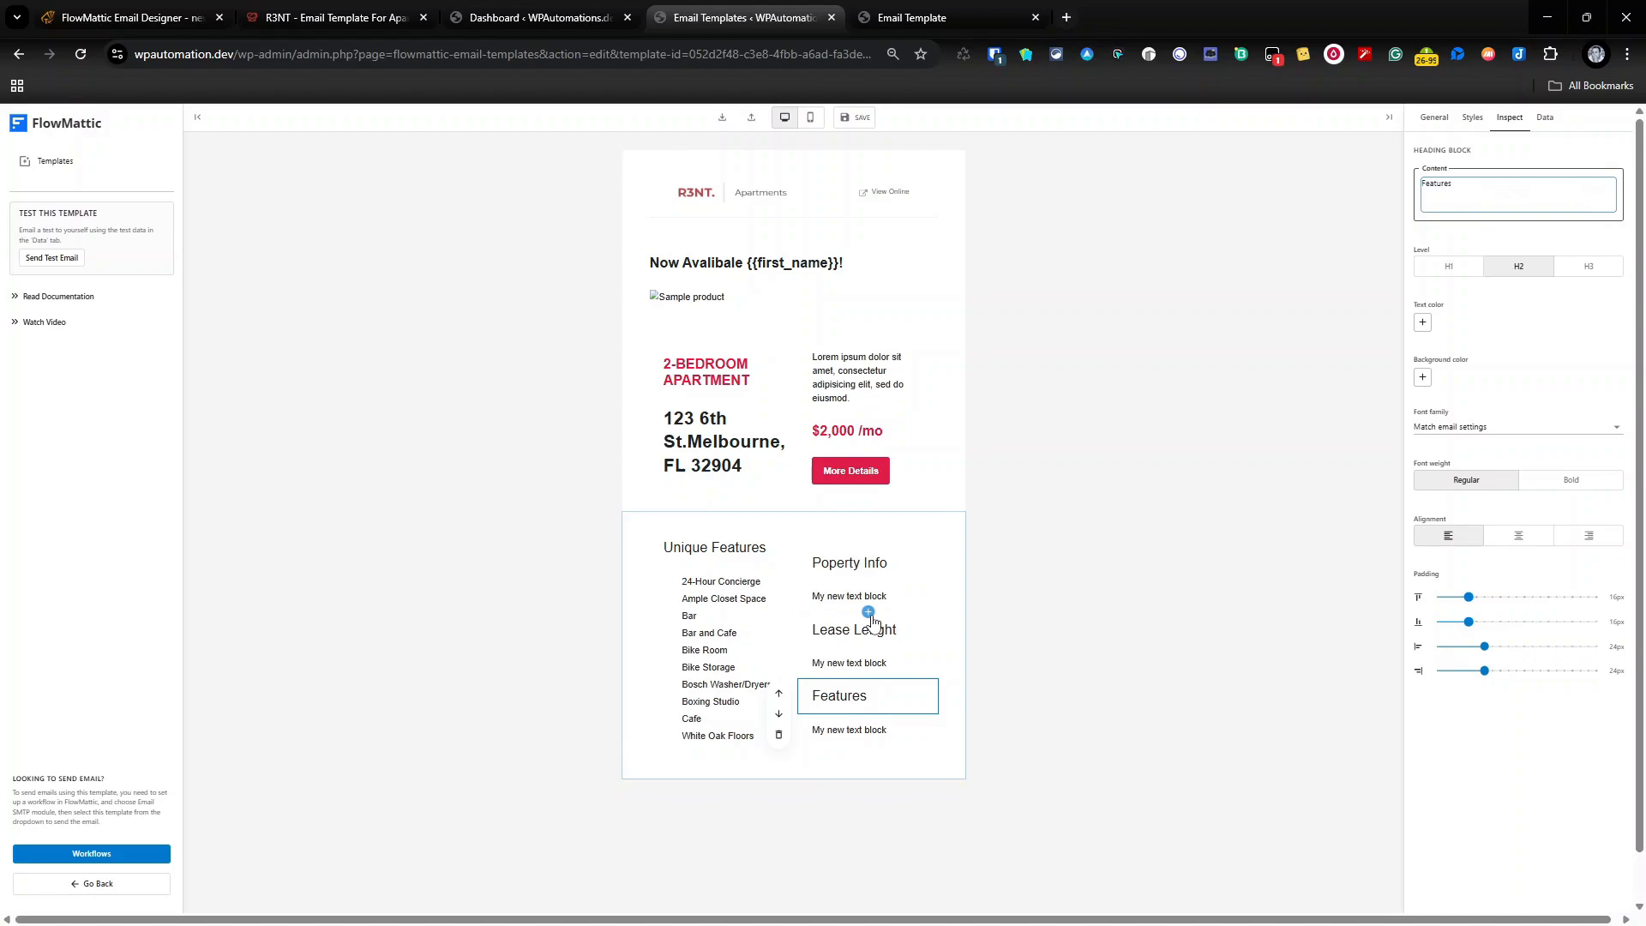
Enable Markdown on the text block under Poperty Info and replace its content with the dashed list "Built in 2016" and "616 Units/43 Stories"
left_click(868, 600)
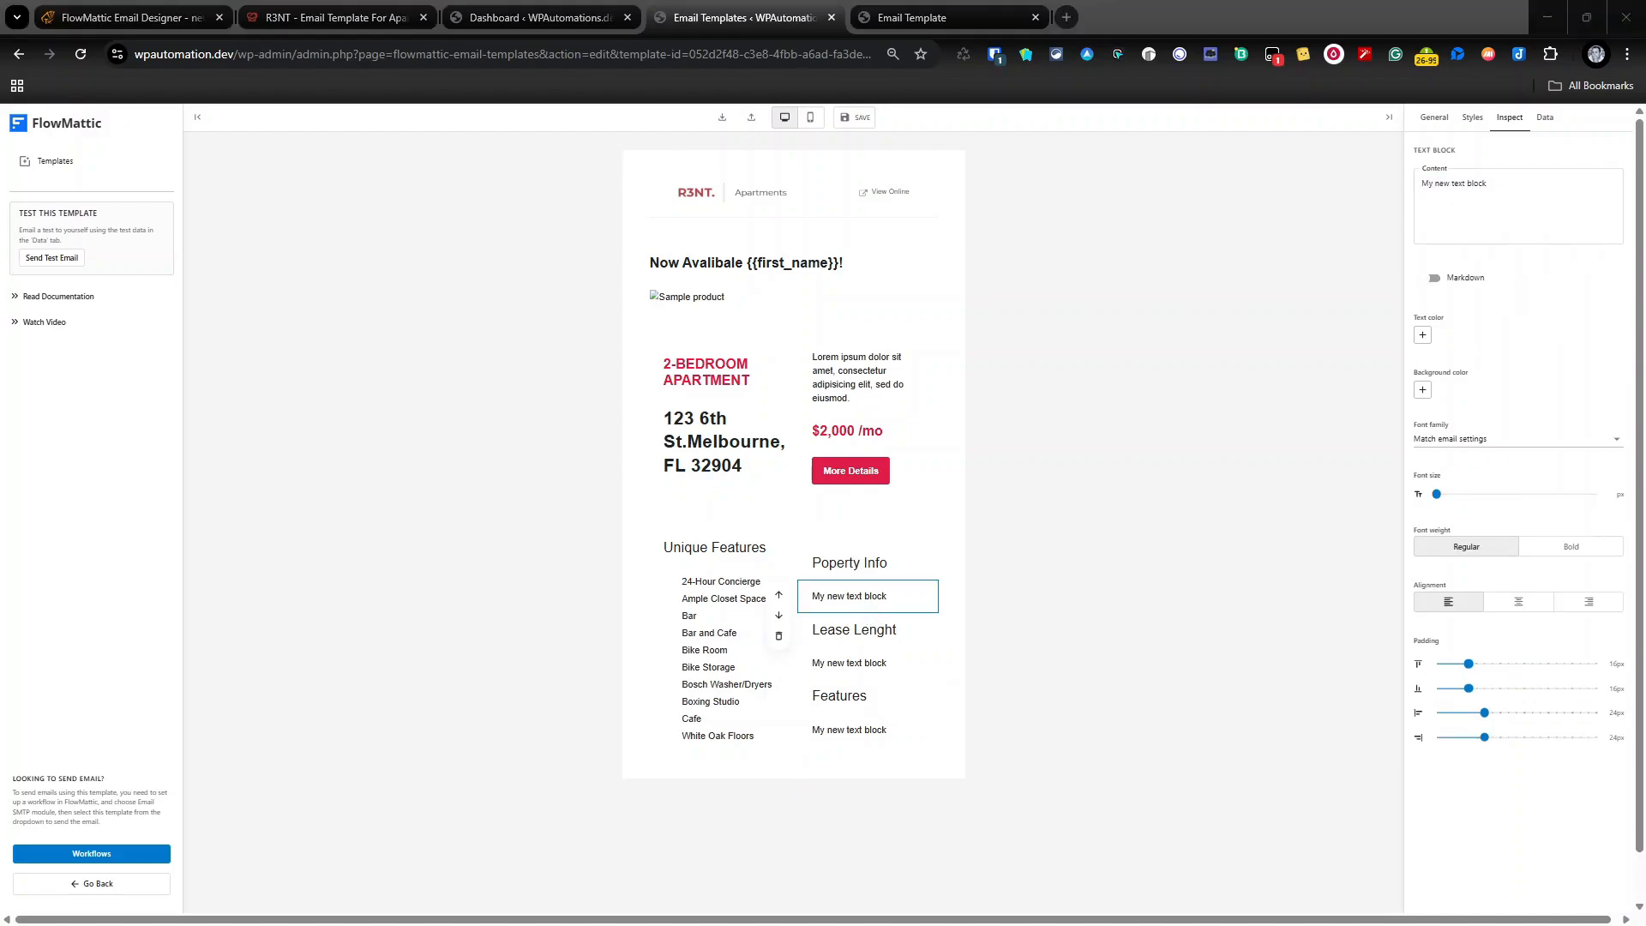
left_click_drag(1562, 191, 1143, 195)
left_click(1459, 228)
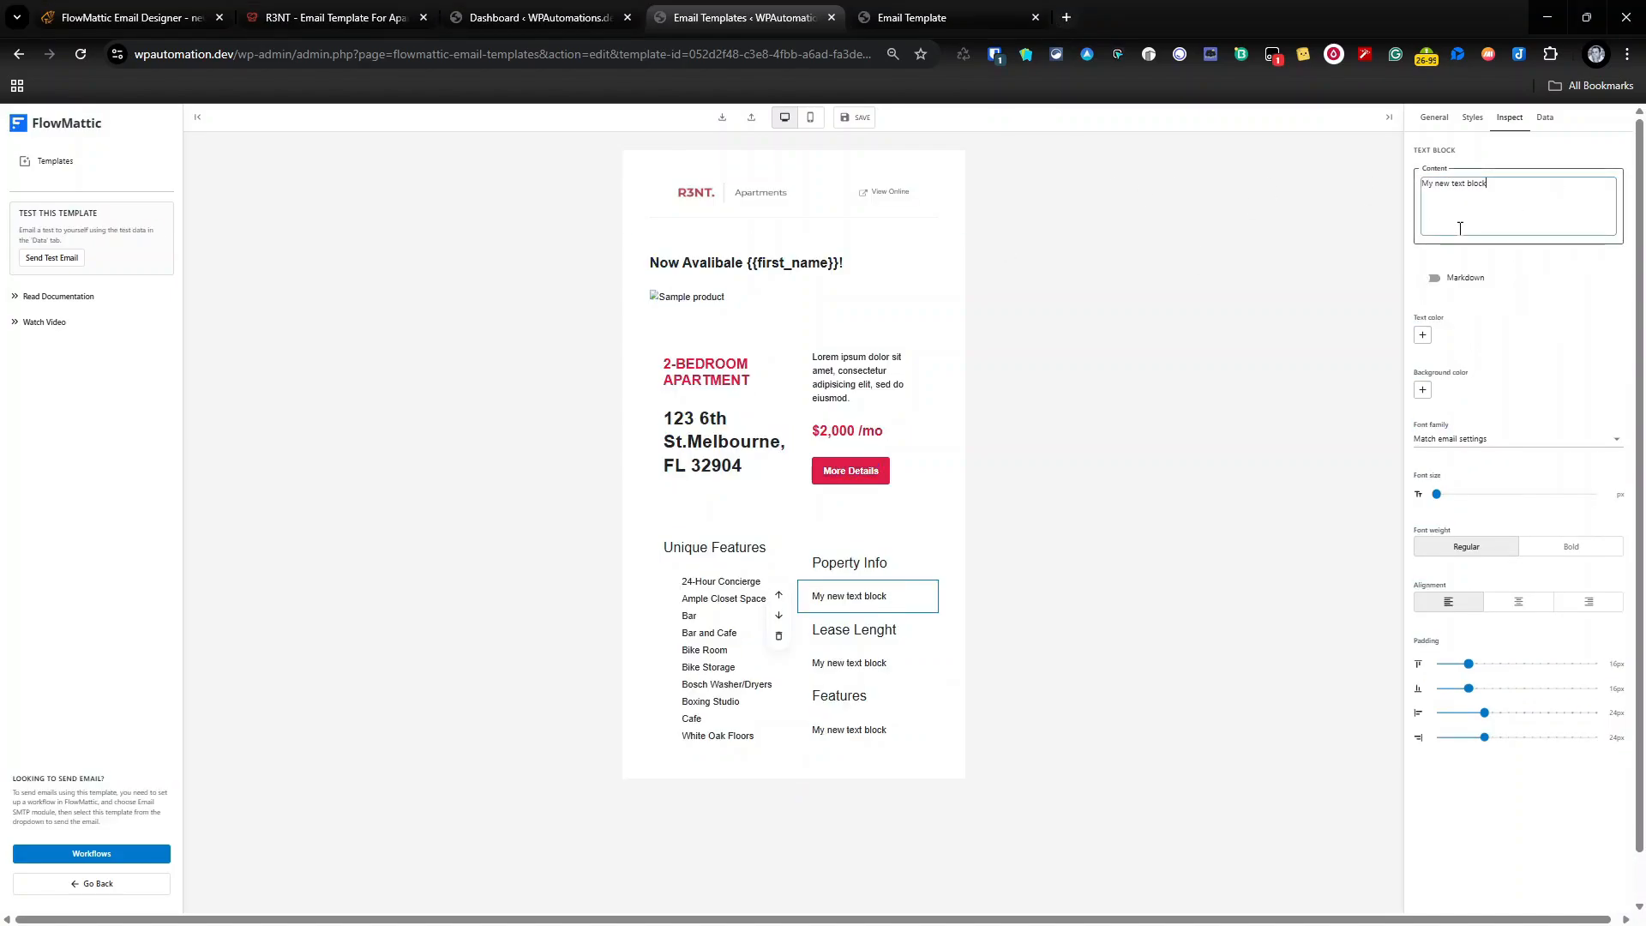
left_click(1433, 278)
left_click_drag(1488, 183, 1261, 209)
type("- Built in 2016 - 616 Units/43 Stories")
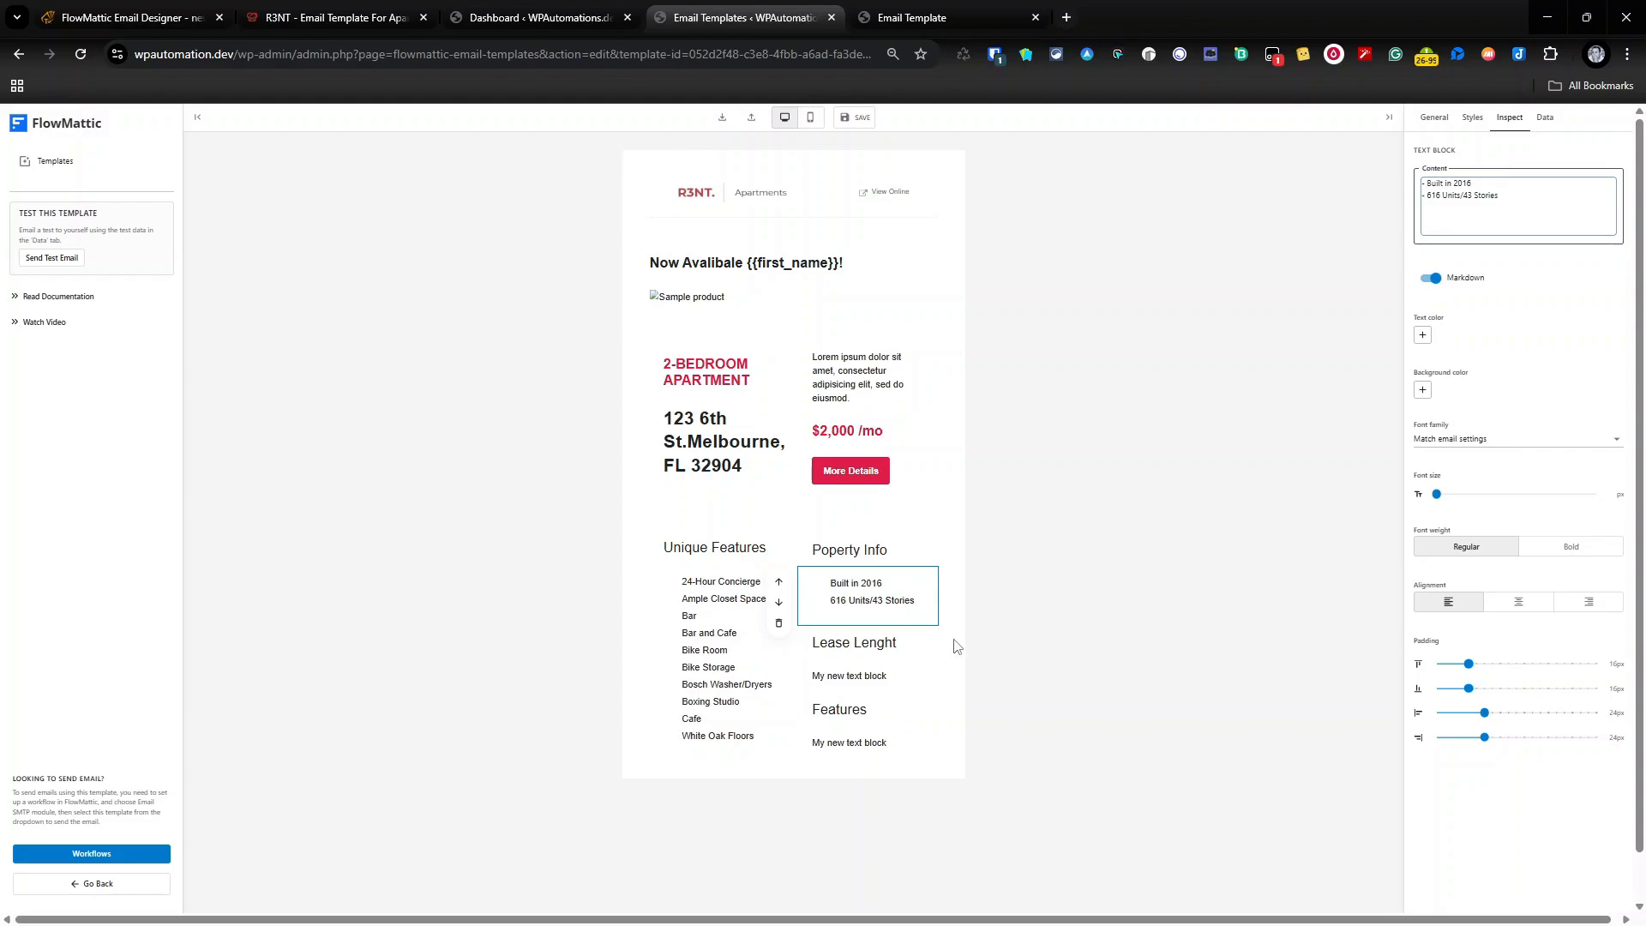
Replace the text under Lease Lenght with "- 14 - 26 Month Leases" and enable Markdown for it
left_click(909, 676)
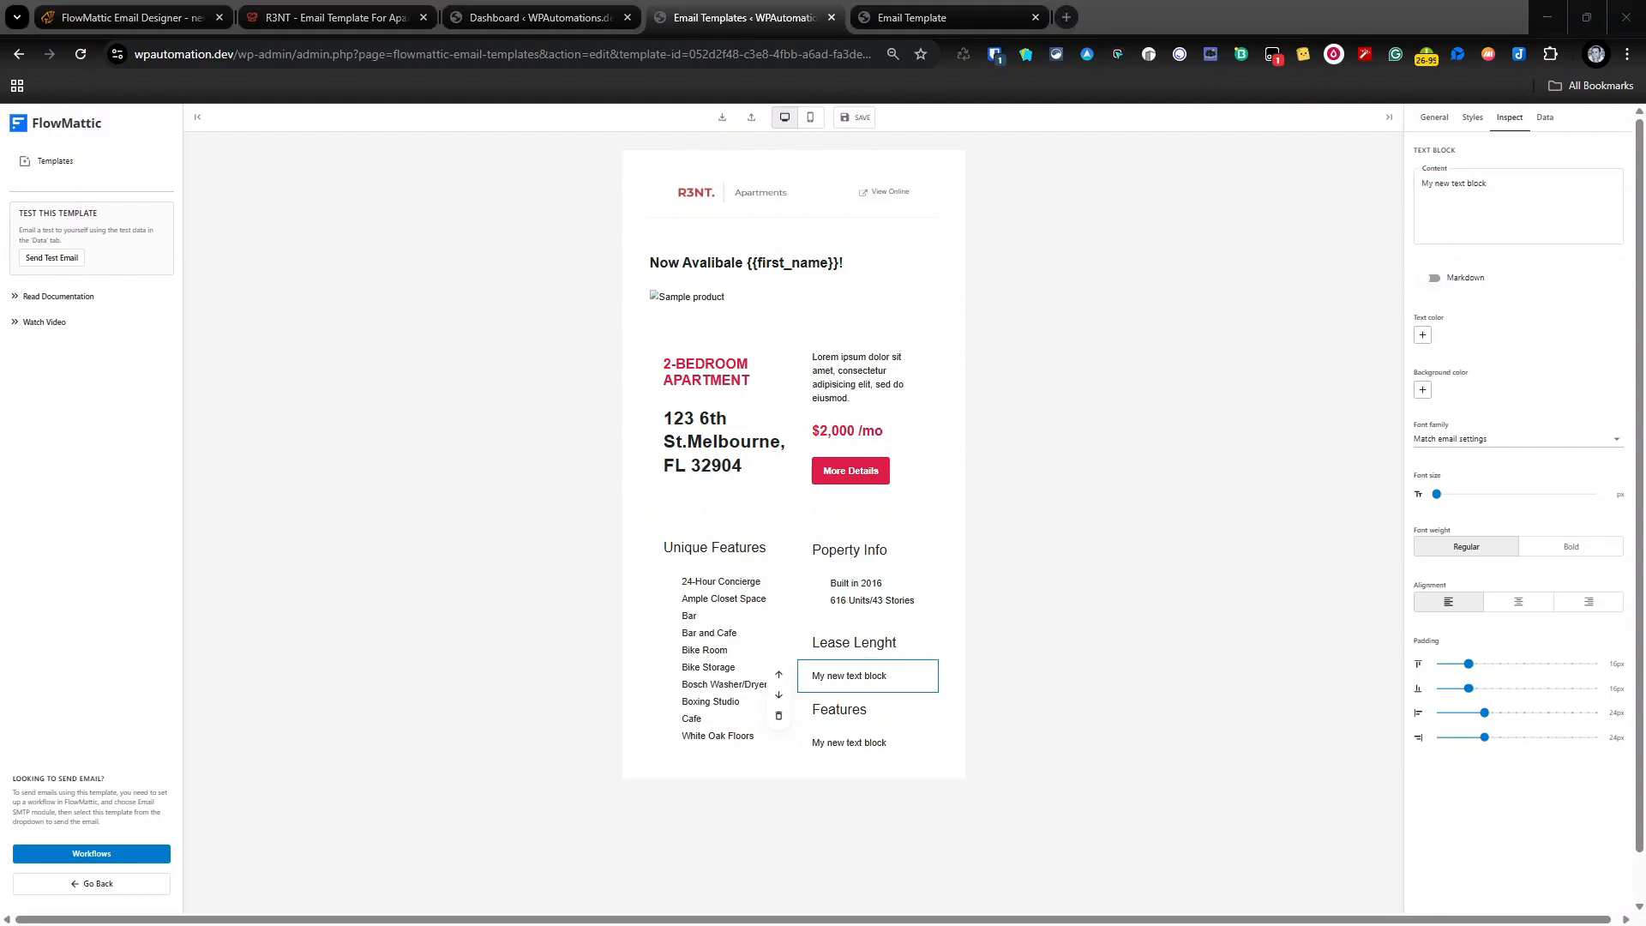
left_click_drag(1496, 184, 1172, 208)
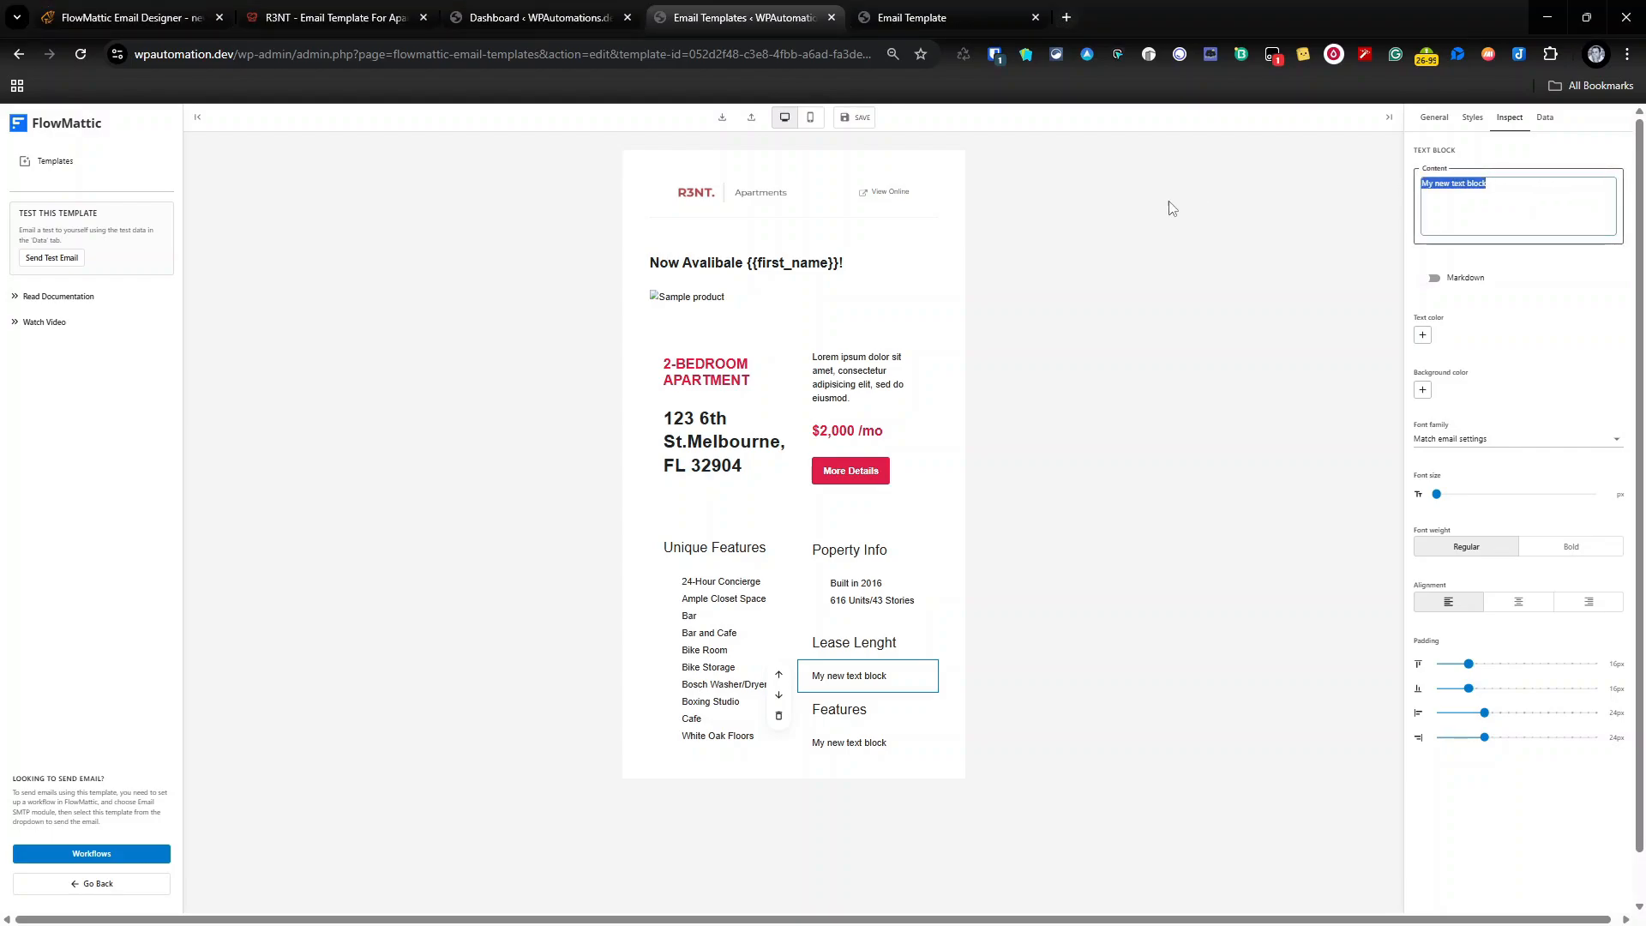
type("- 14 - 26 Month Leases")
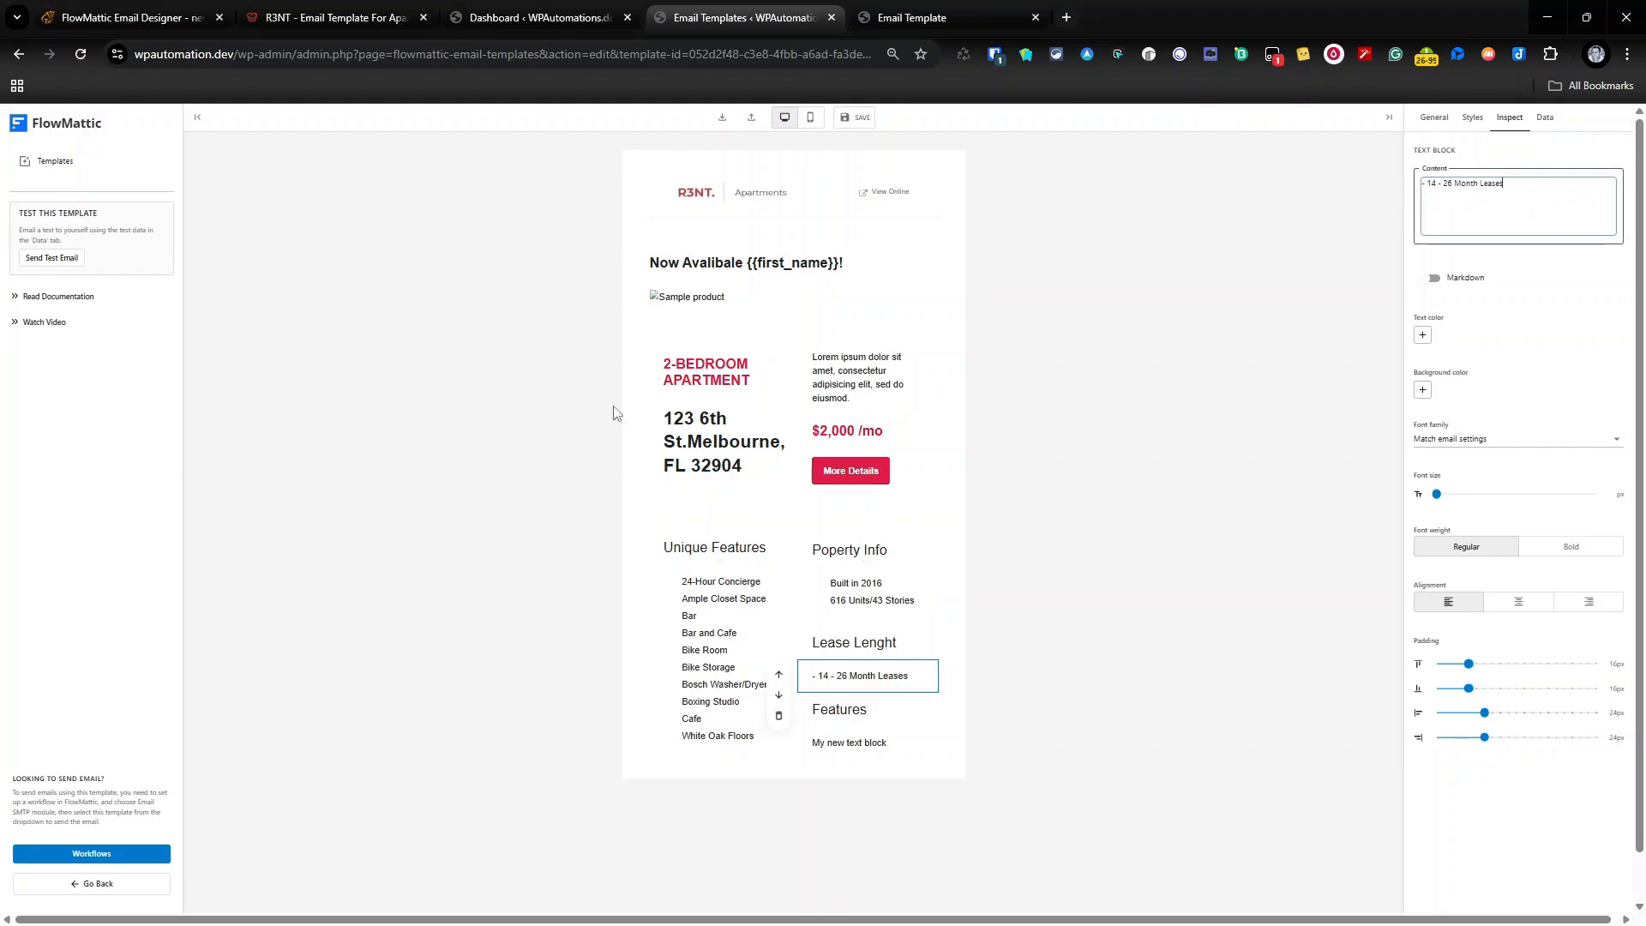
left_click(1432, 278)
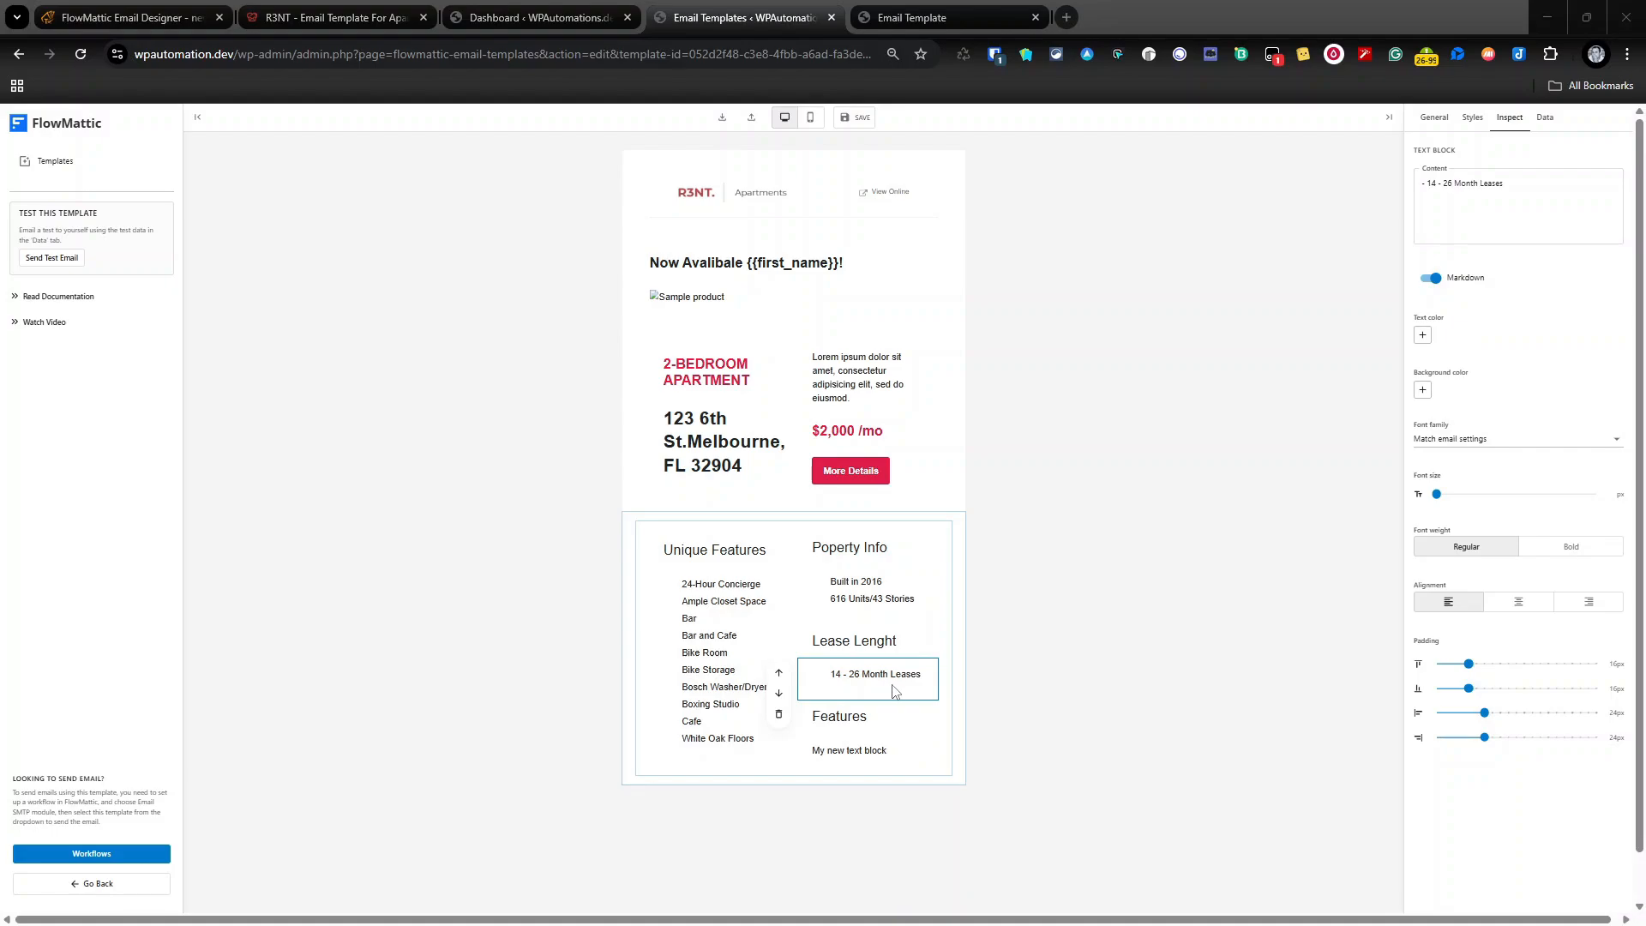
Enable Markdown on the text block under Features and replace its content with the dashed list "Washer/Dryer", "Heating" and "Storage Units"
left_click(900, 753)
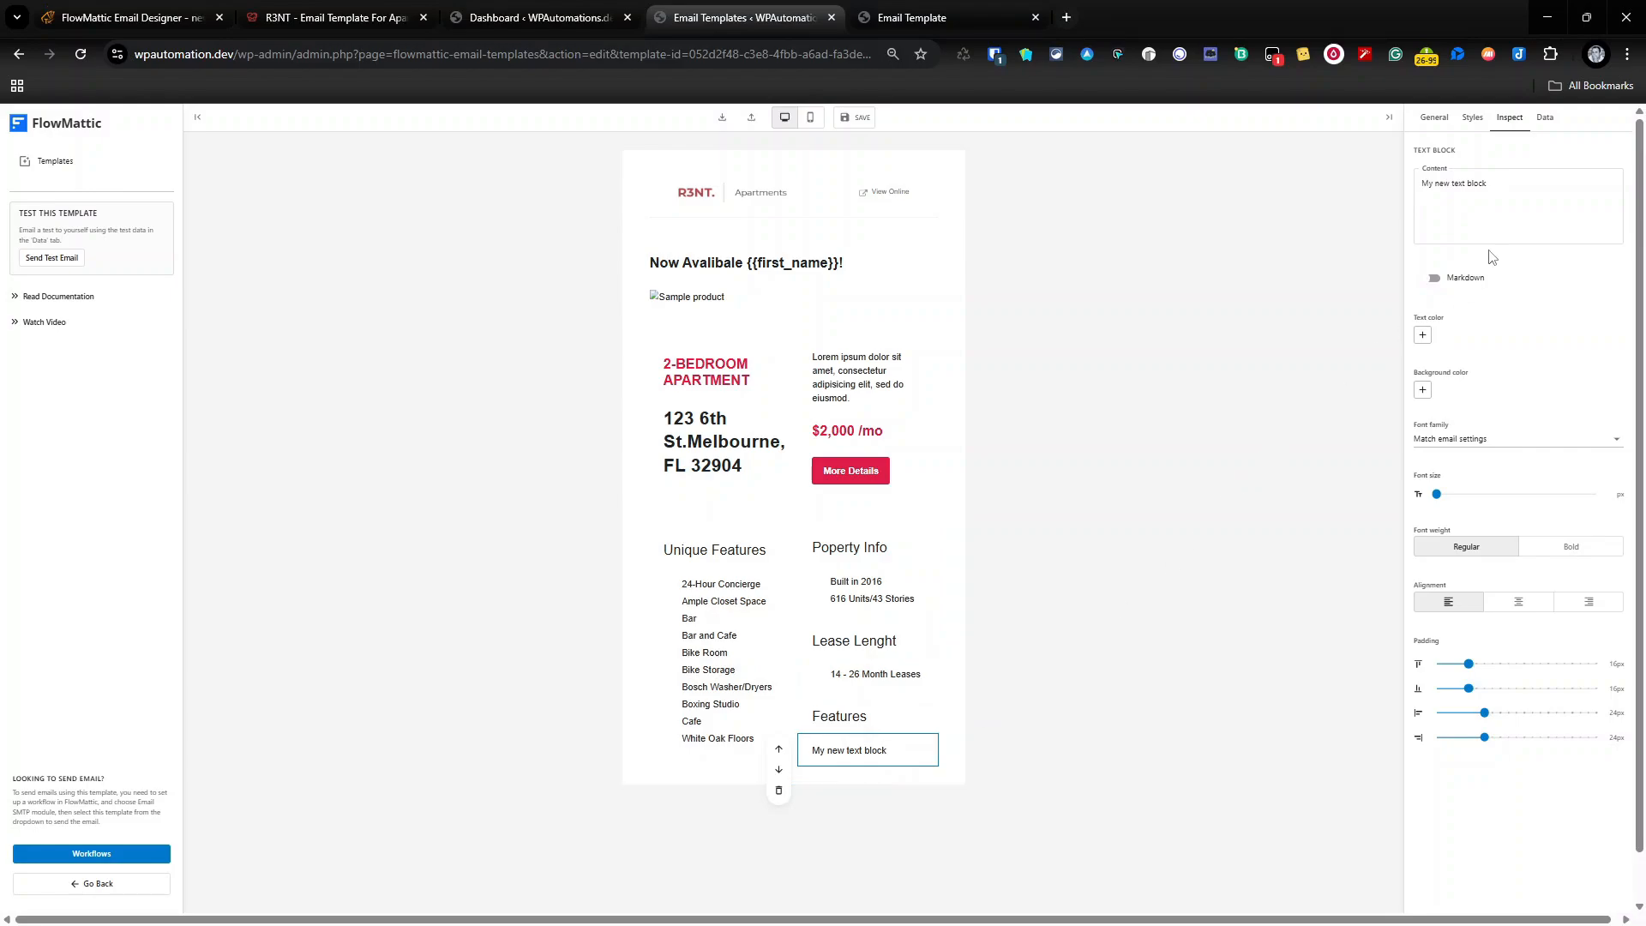
left_click_drag(1492, 214, 1355, 228)
left_click(1436, 281)
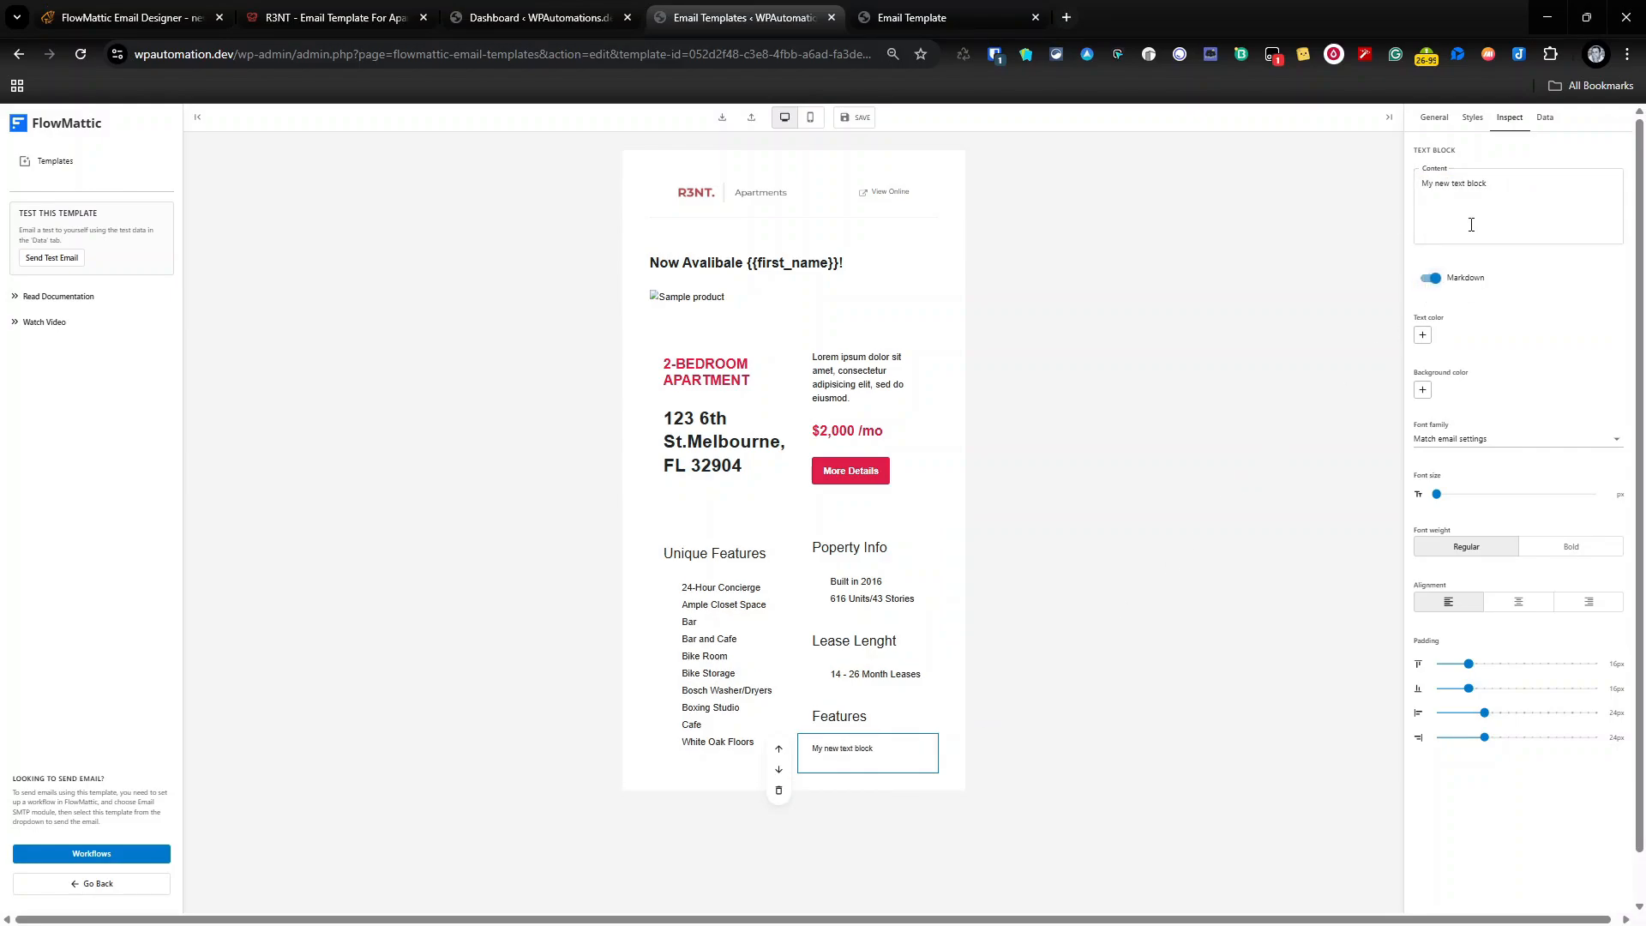
type("- Washer/Dryer - Heating - Storage Units")
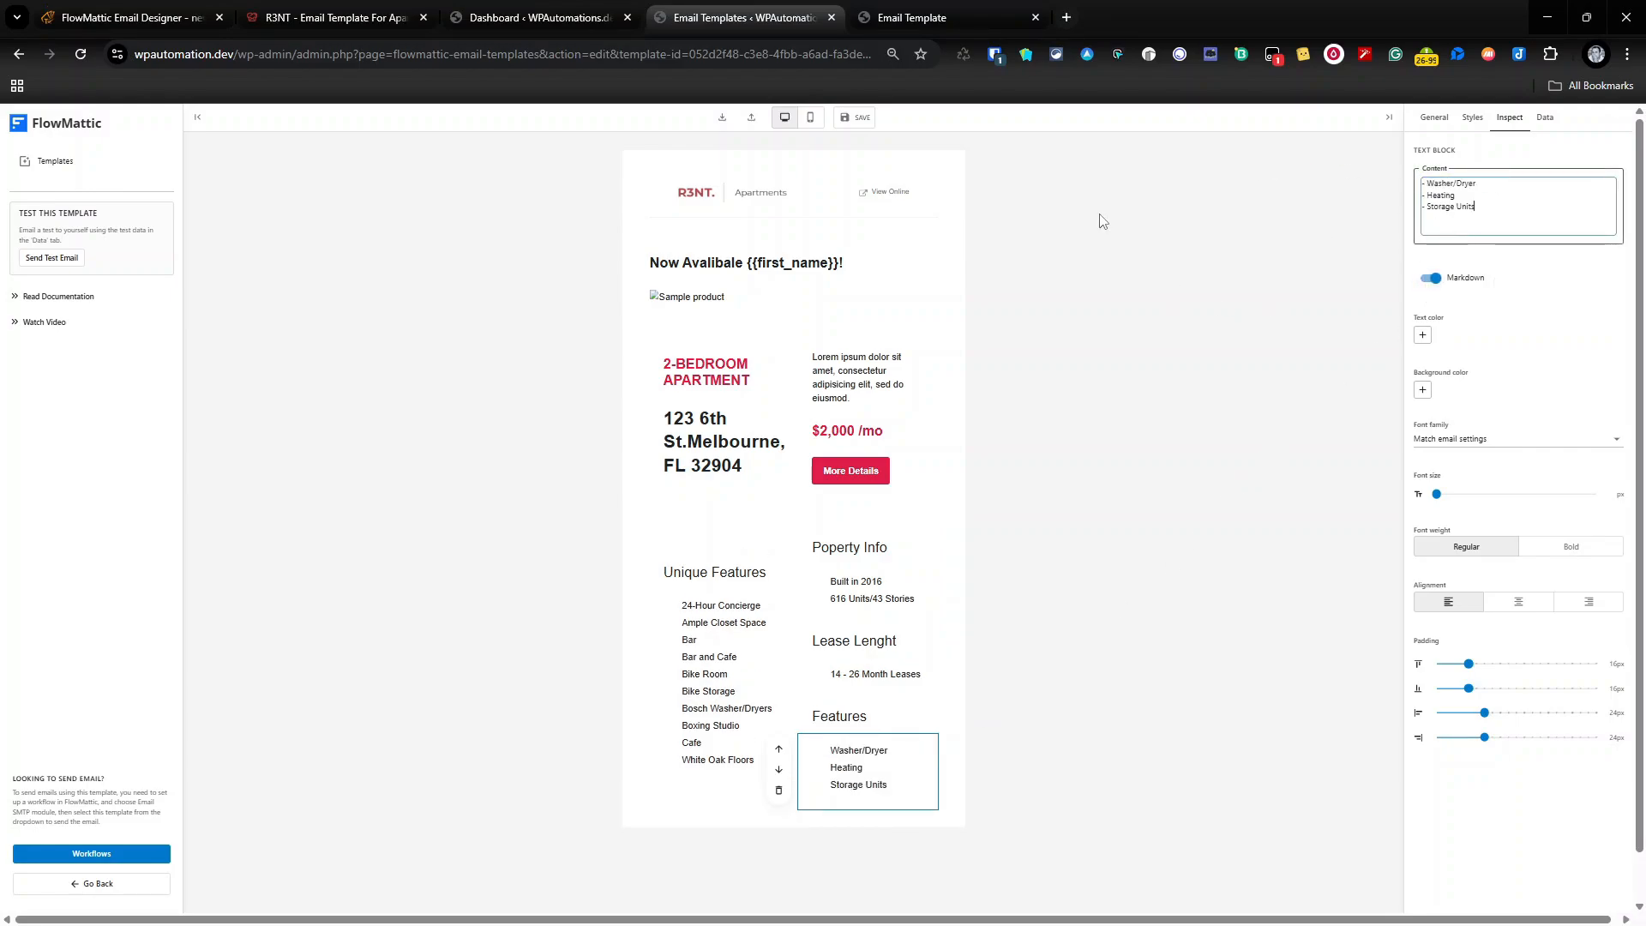
Check the Photos section on the R3NT email page, and add a container with a heading block at the end of the template
scroll(1072, 446, "down", 1)
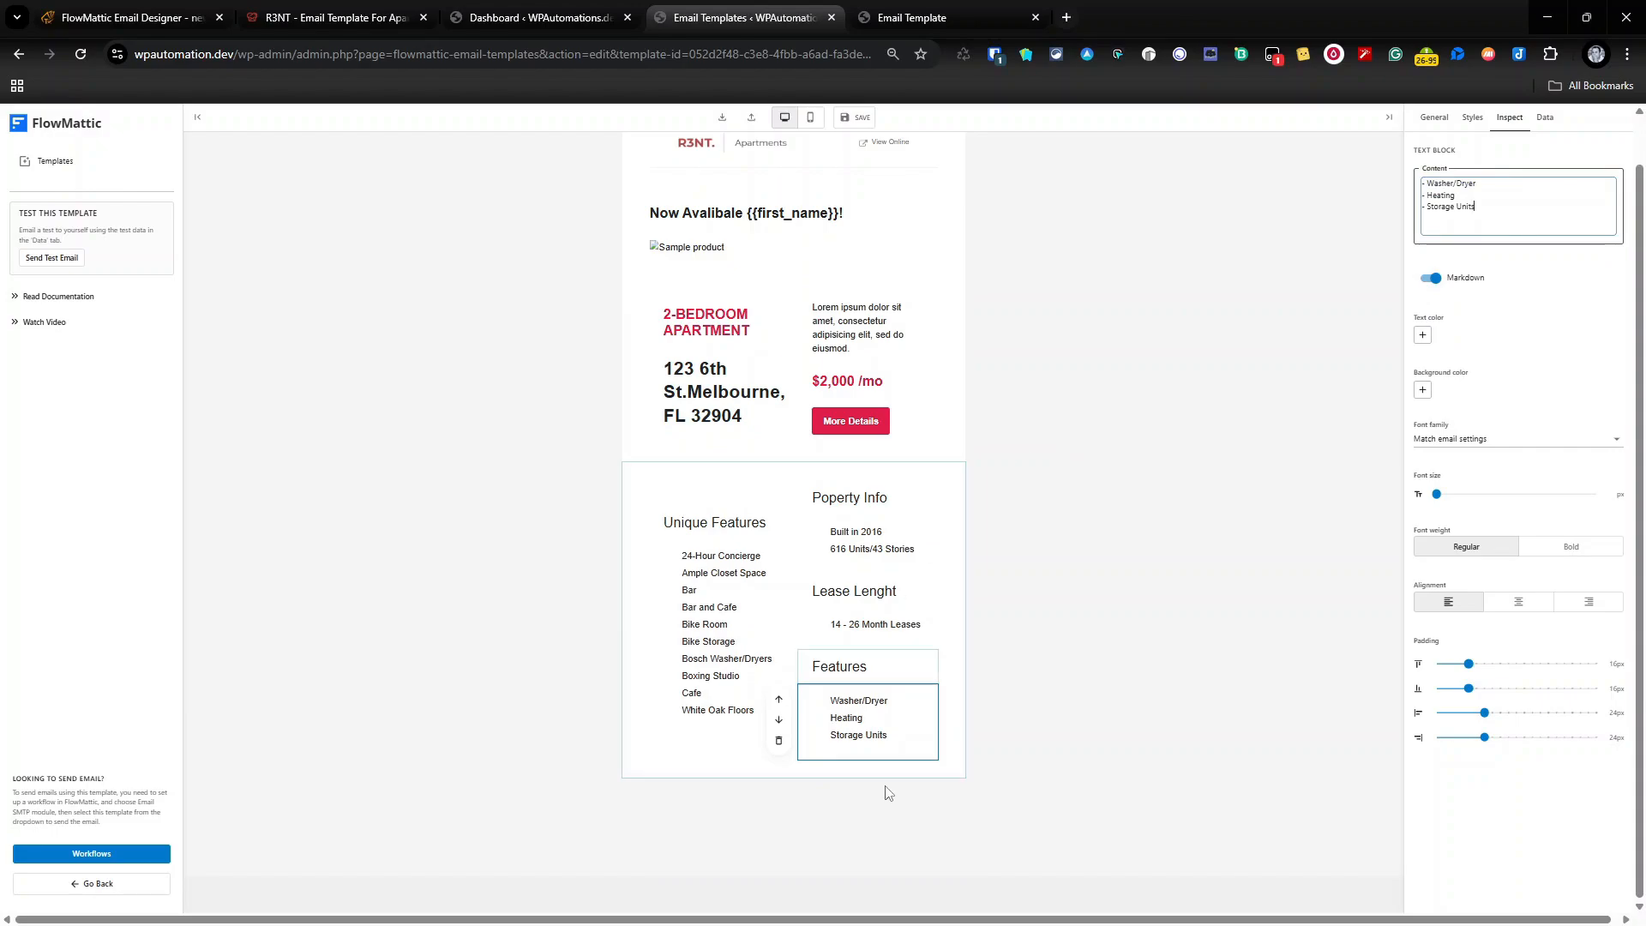
left_click(930, 16)
scroll(878, 573, "down", 5)
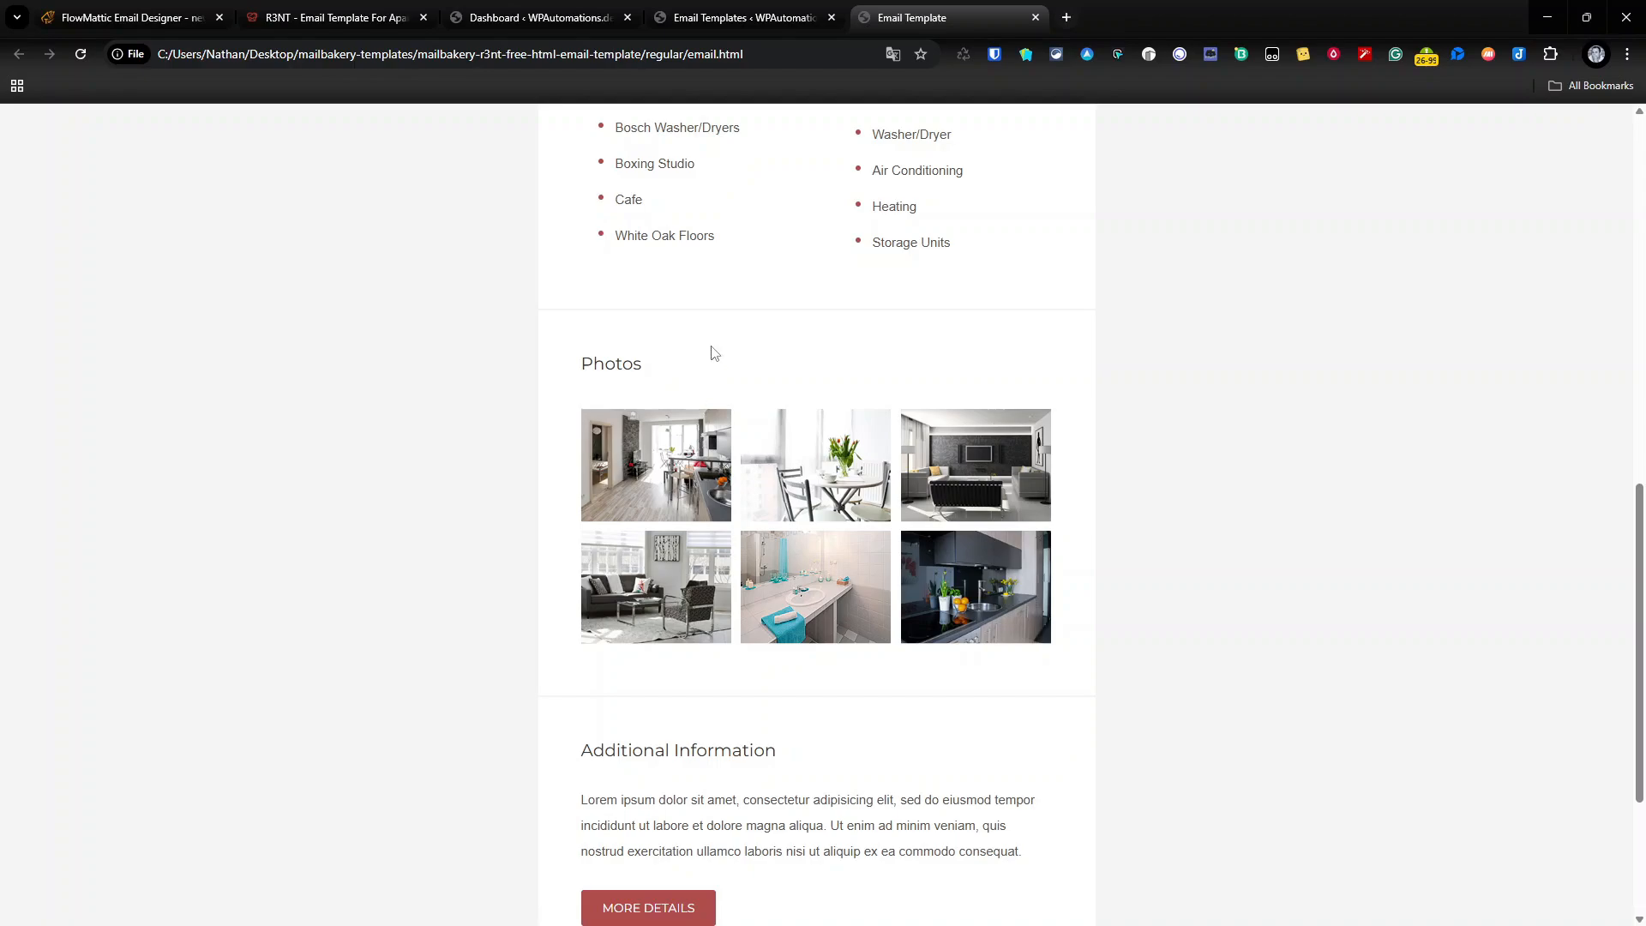
double_click(609, 363)
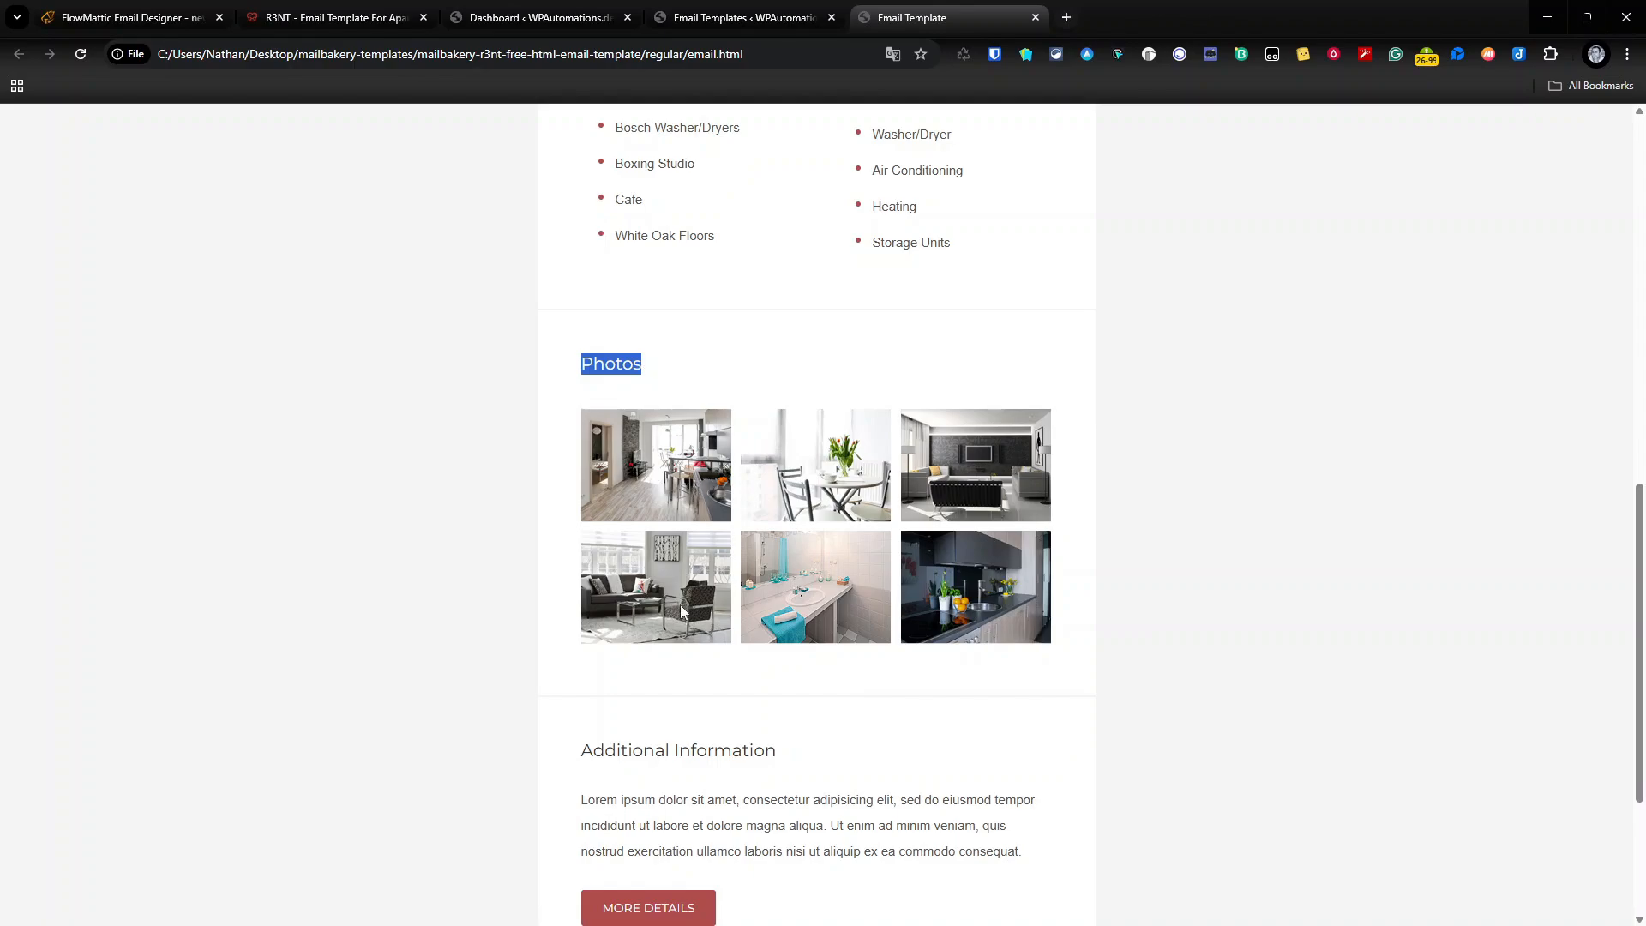
left_click(725, 19)
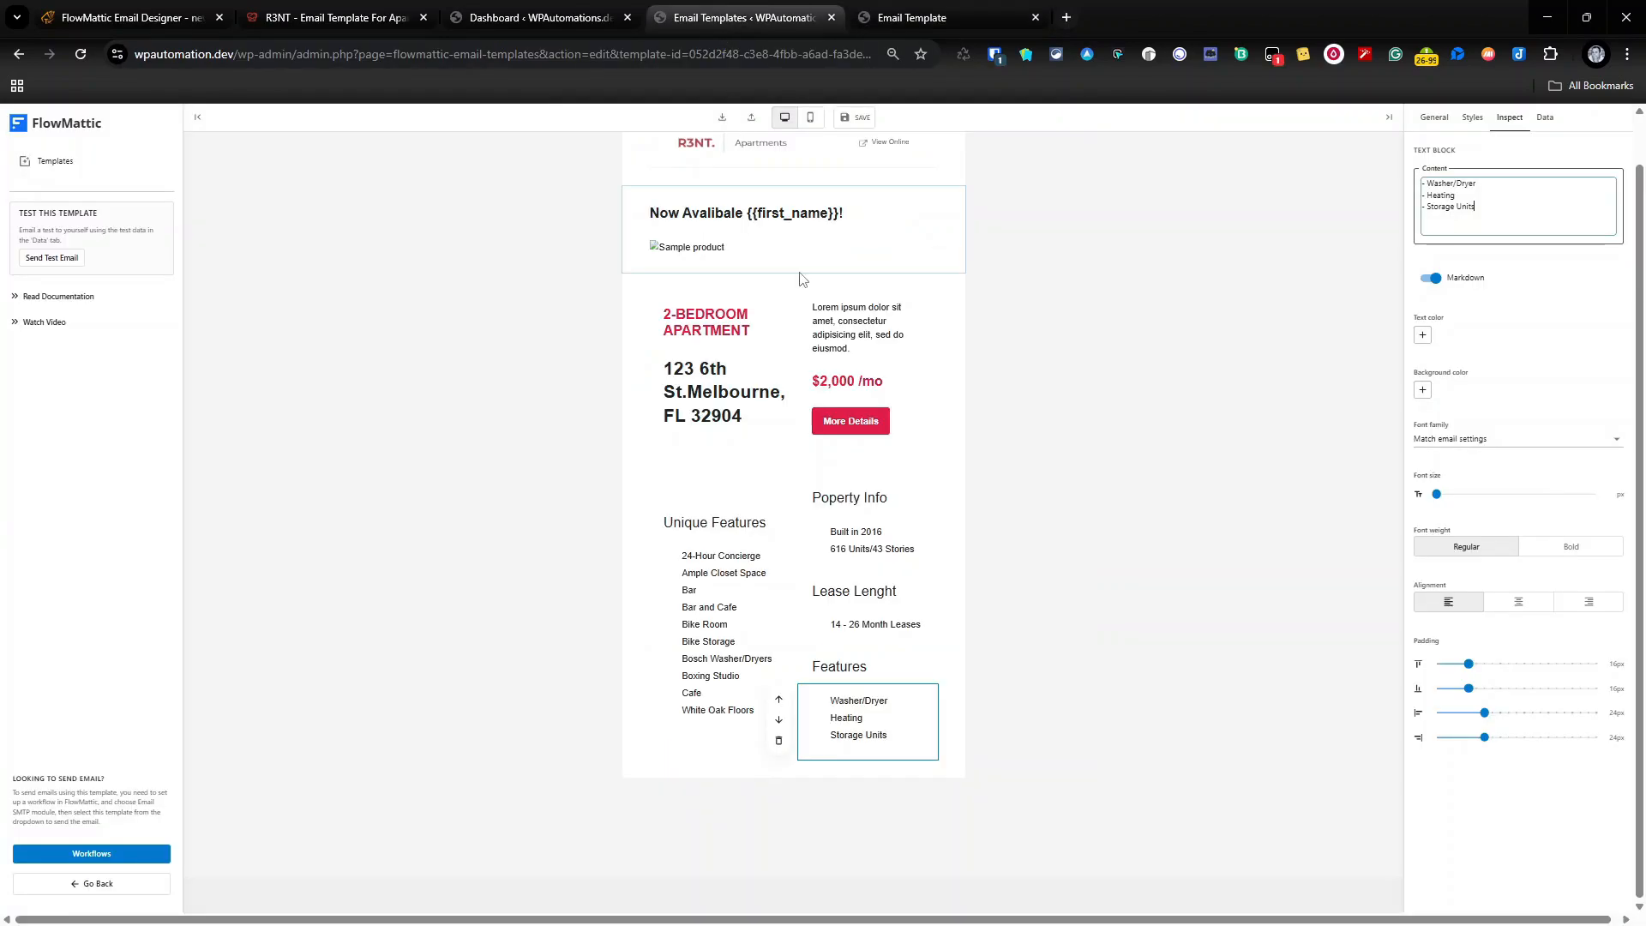
left_click(794, 772)
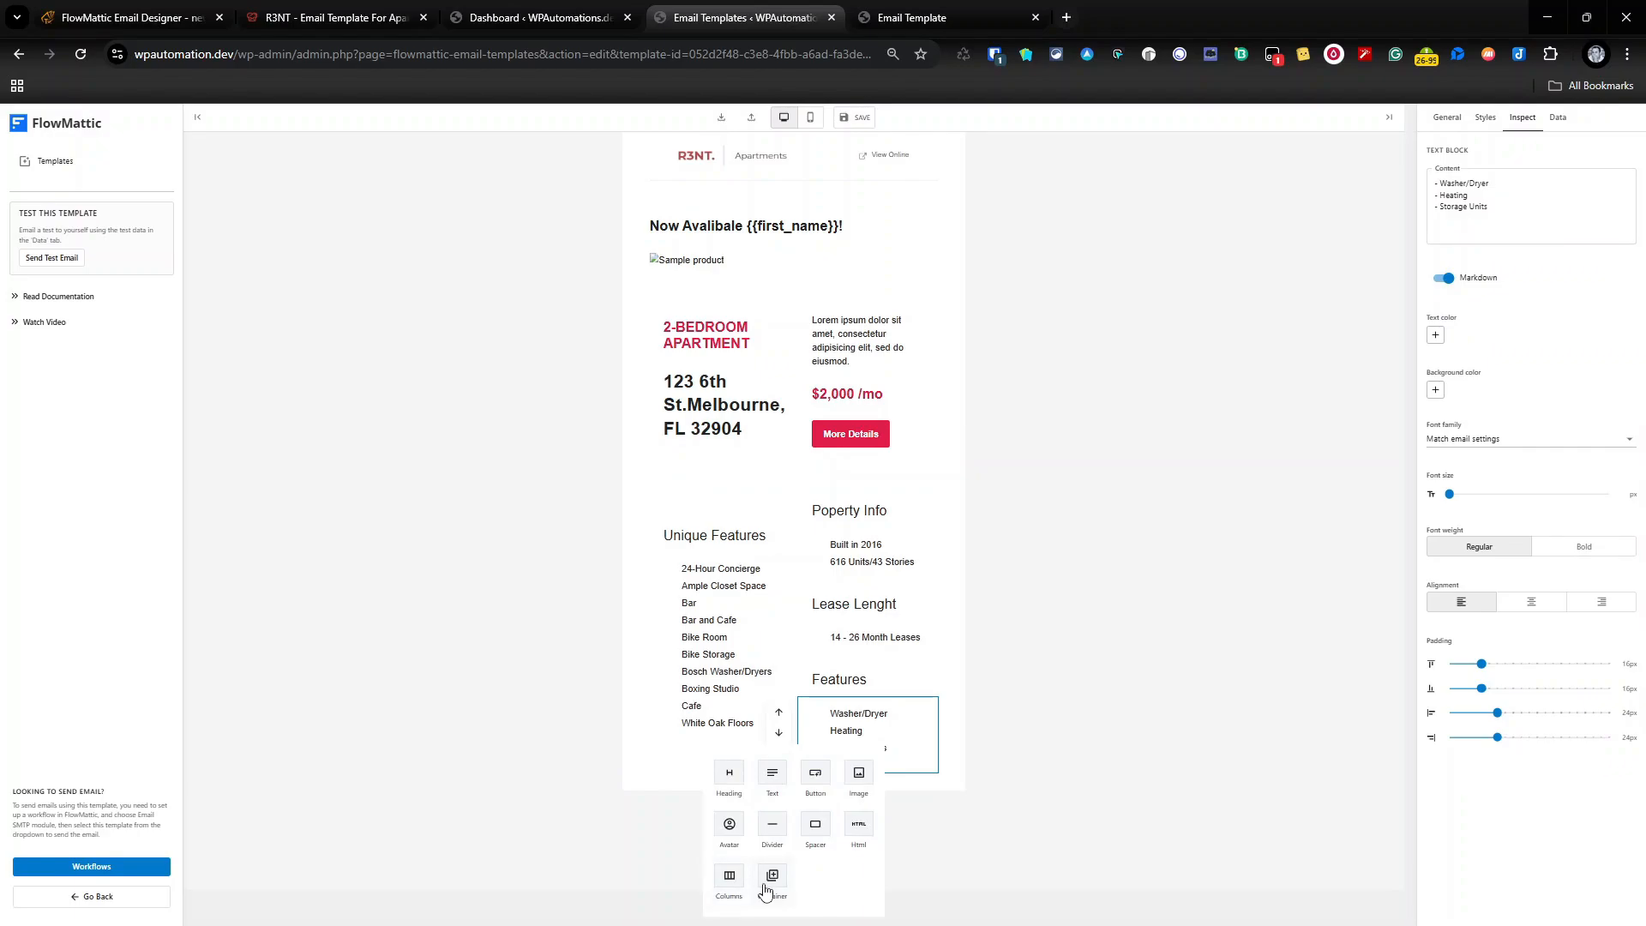
left_click(768, 887)
left_click(793, 816)
left_click(739, 787)
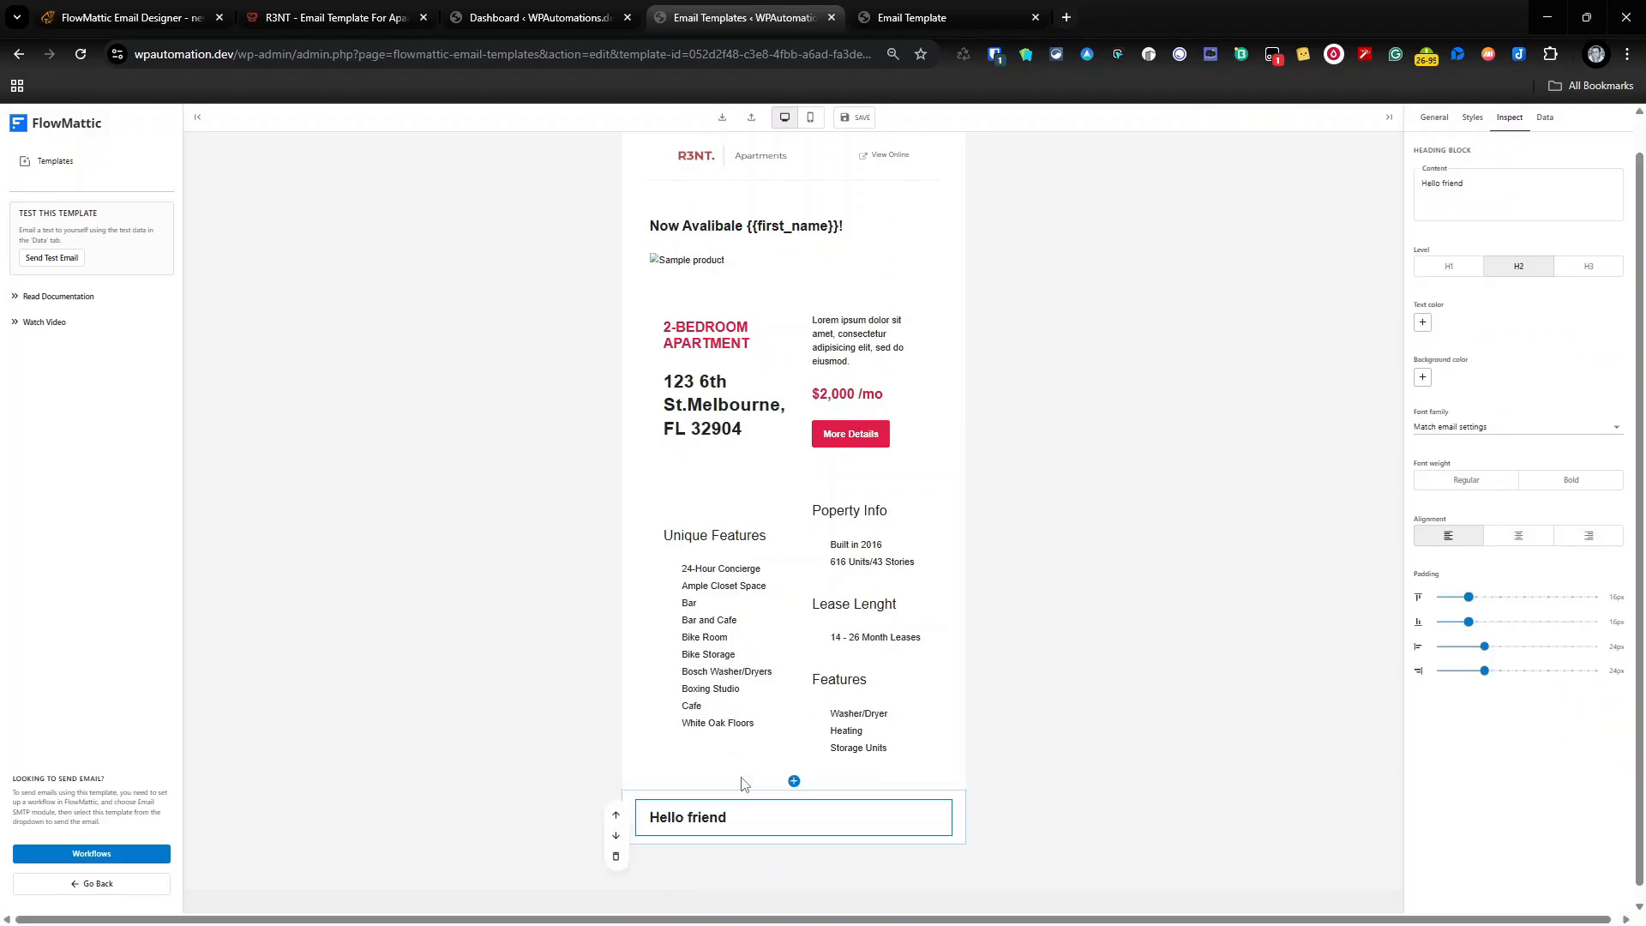
Add two three-column blocks, one below the other, under the container with the new heading
left_click(794, 822)
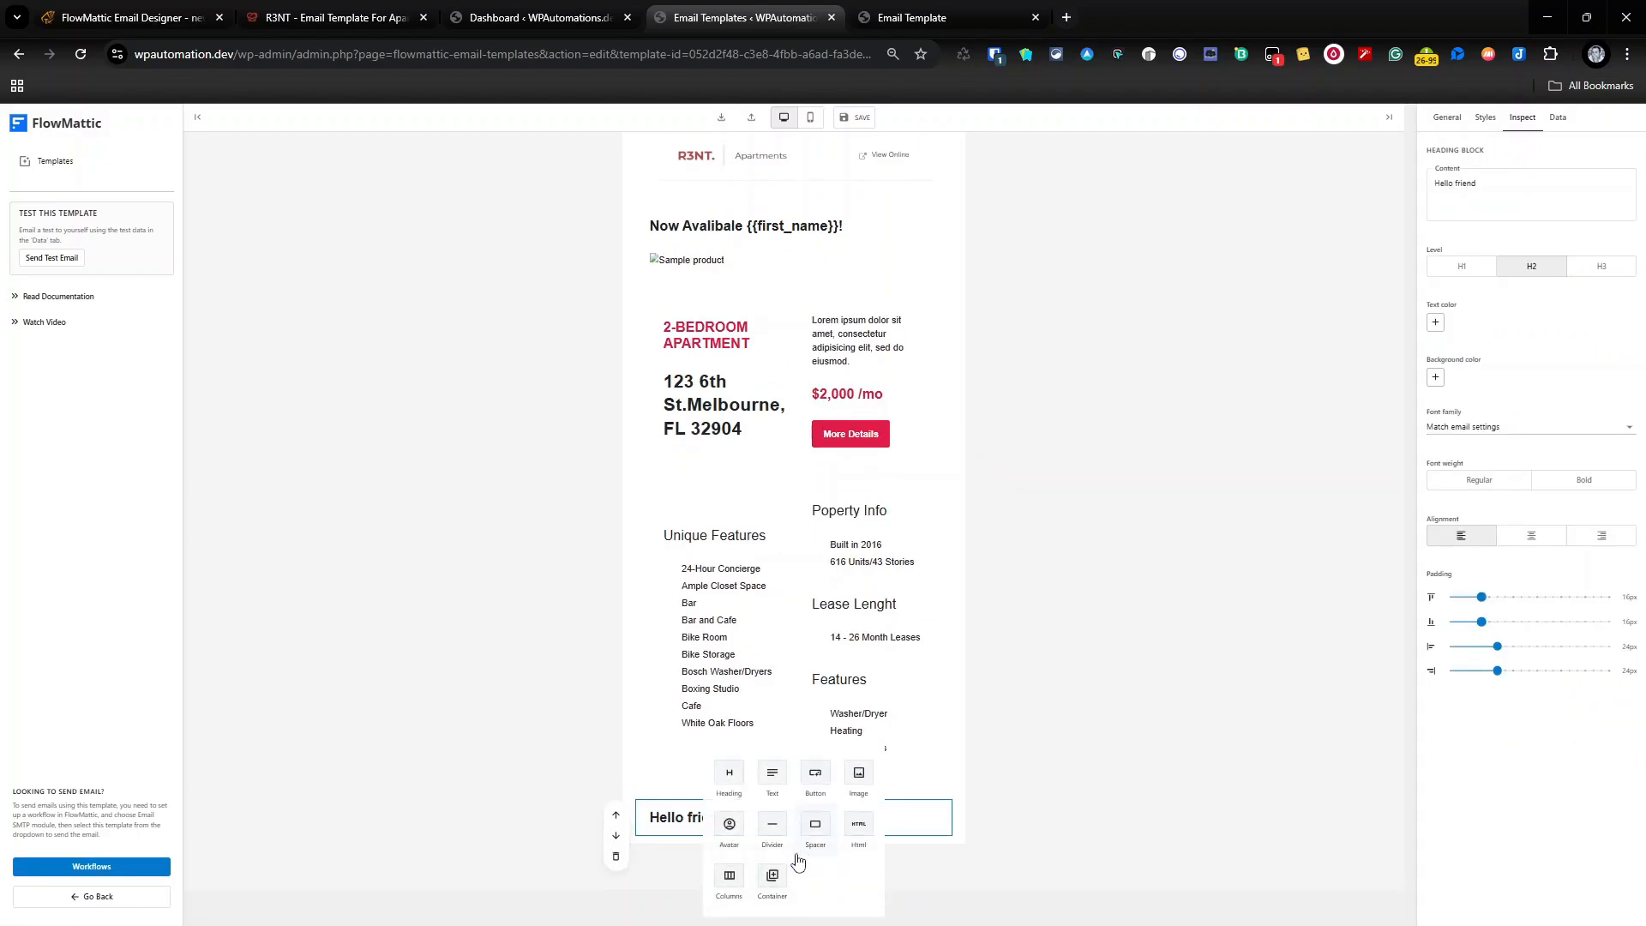
left_click(729, 876)
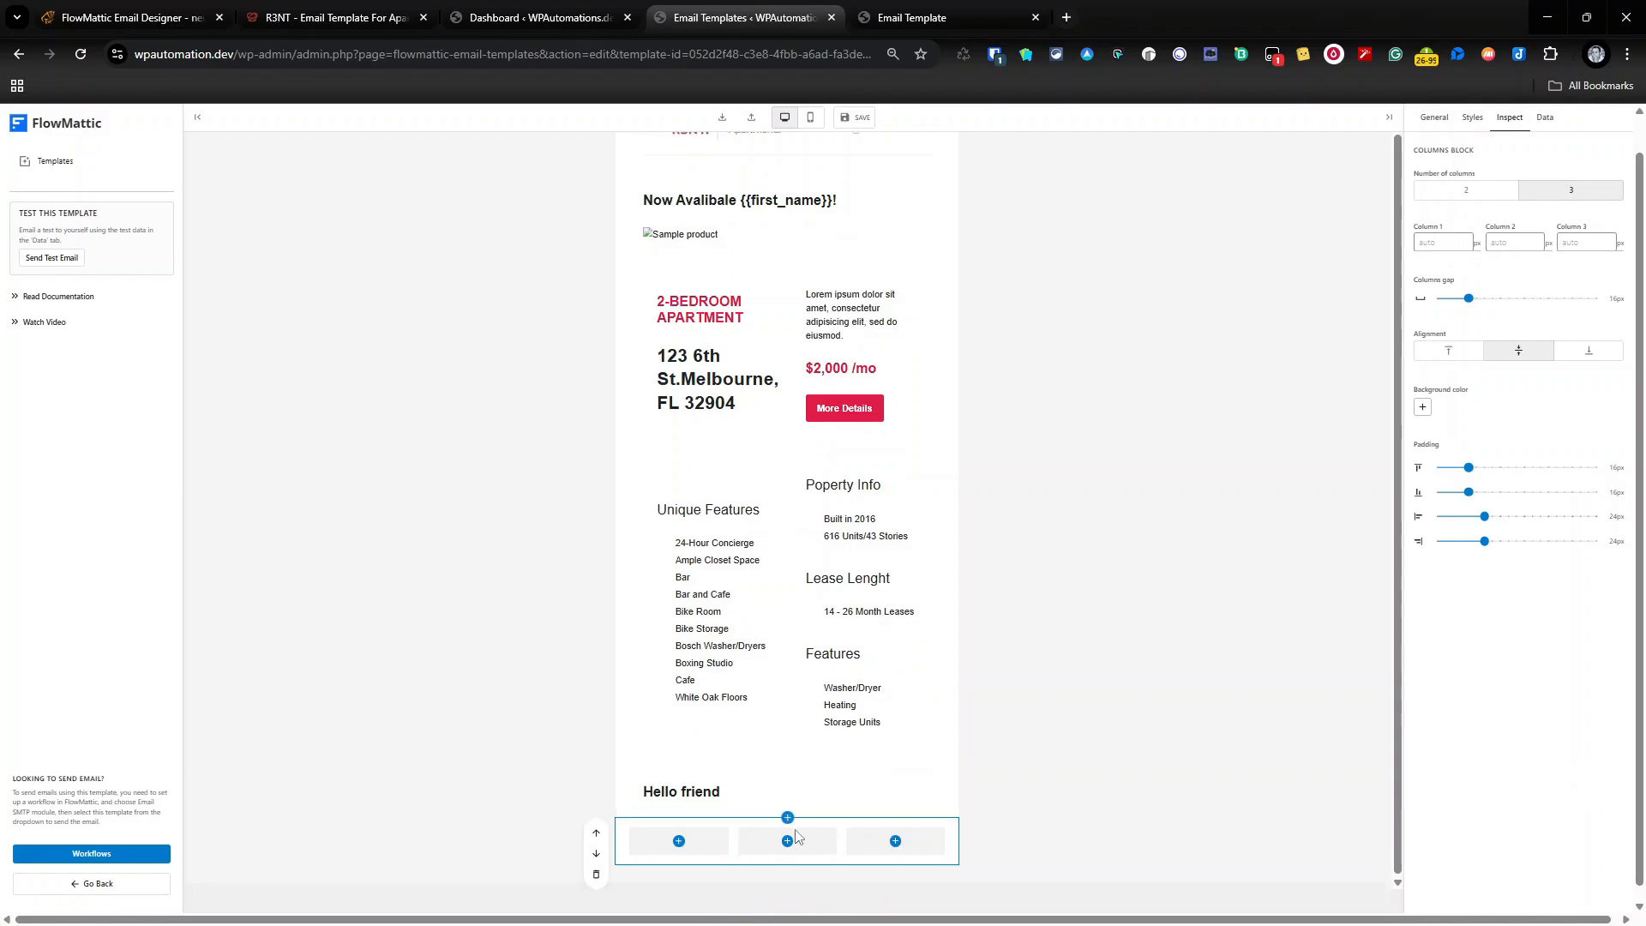
left_click(788, 864)
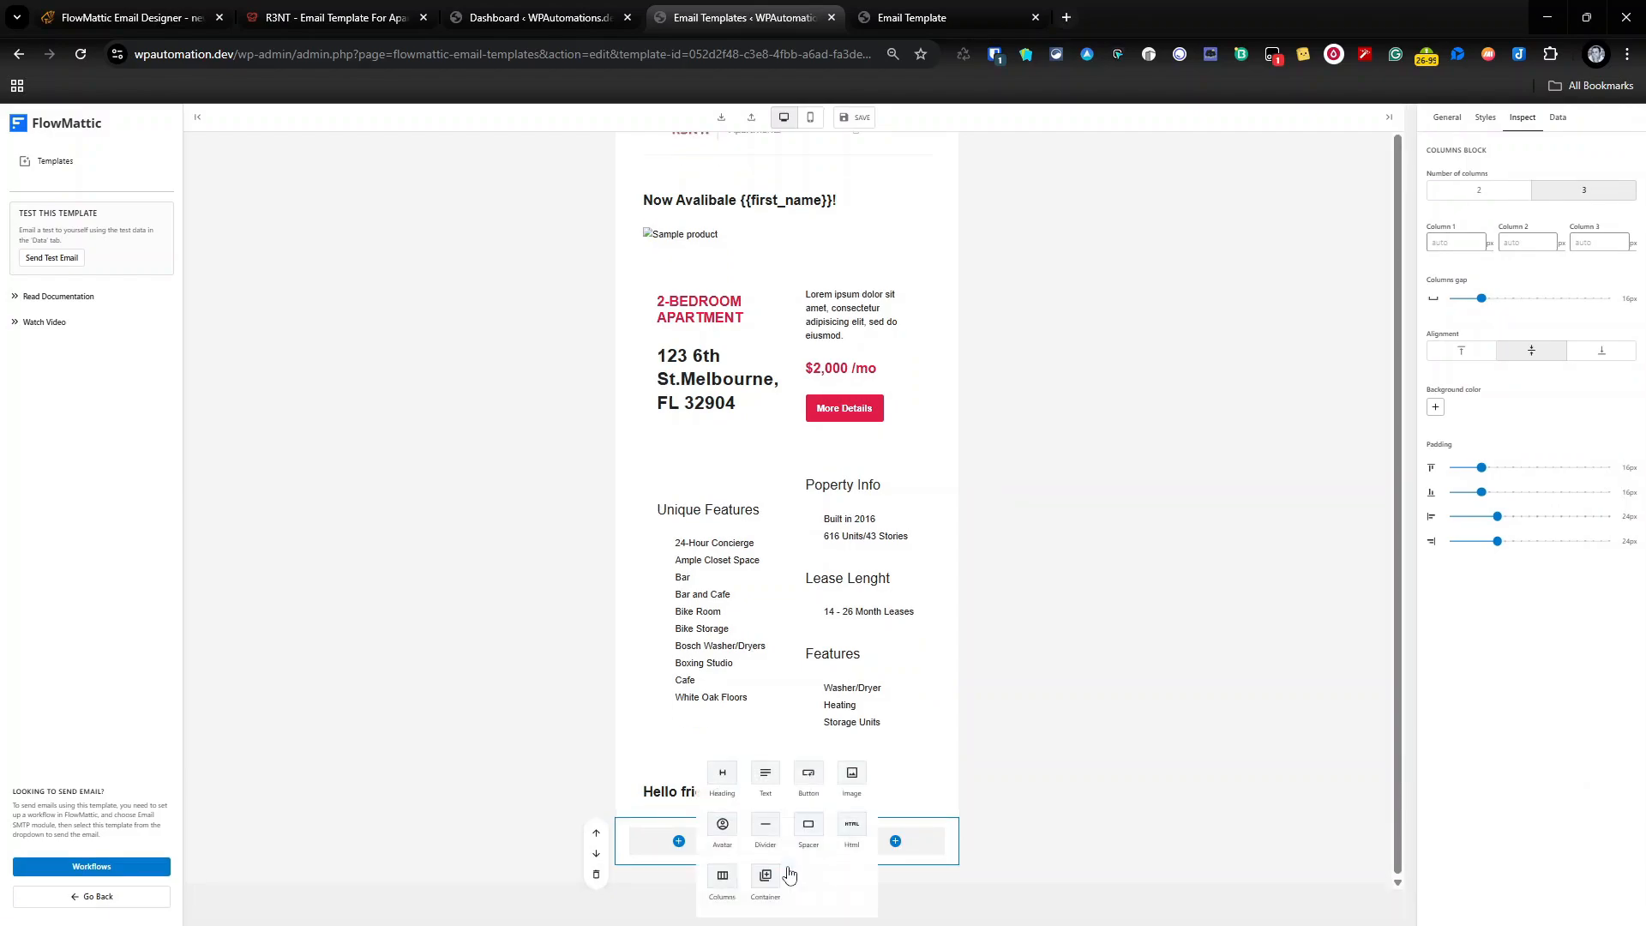
left_click(730, 885)
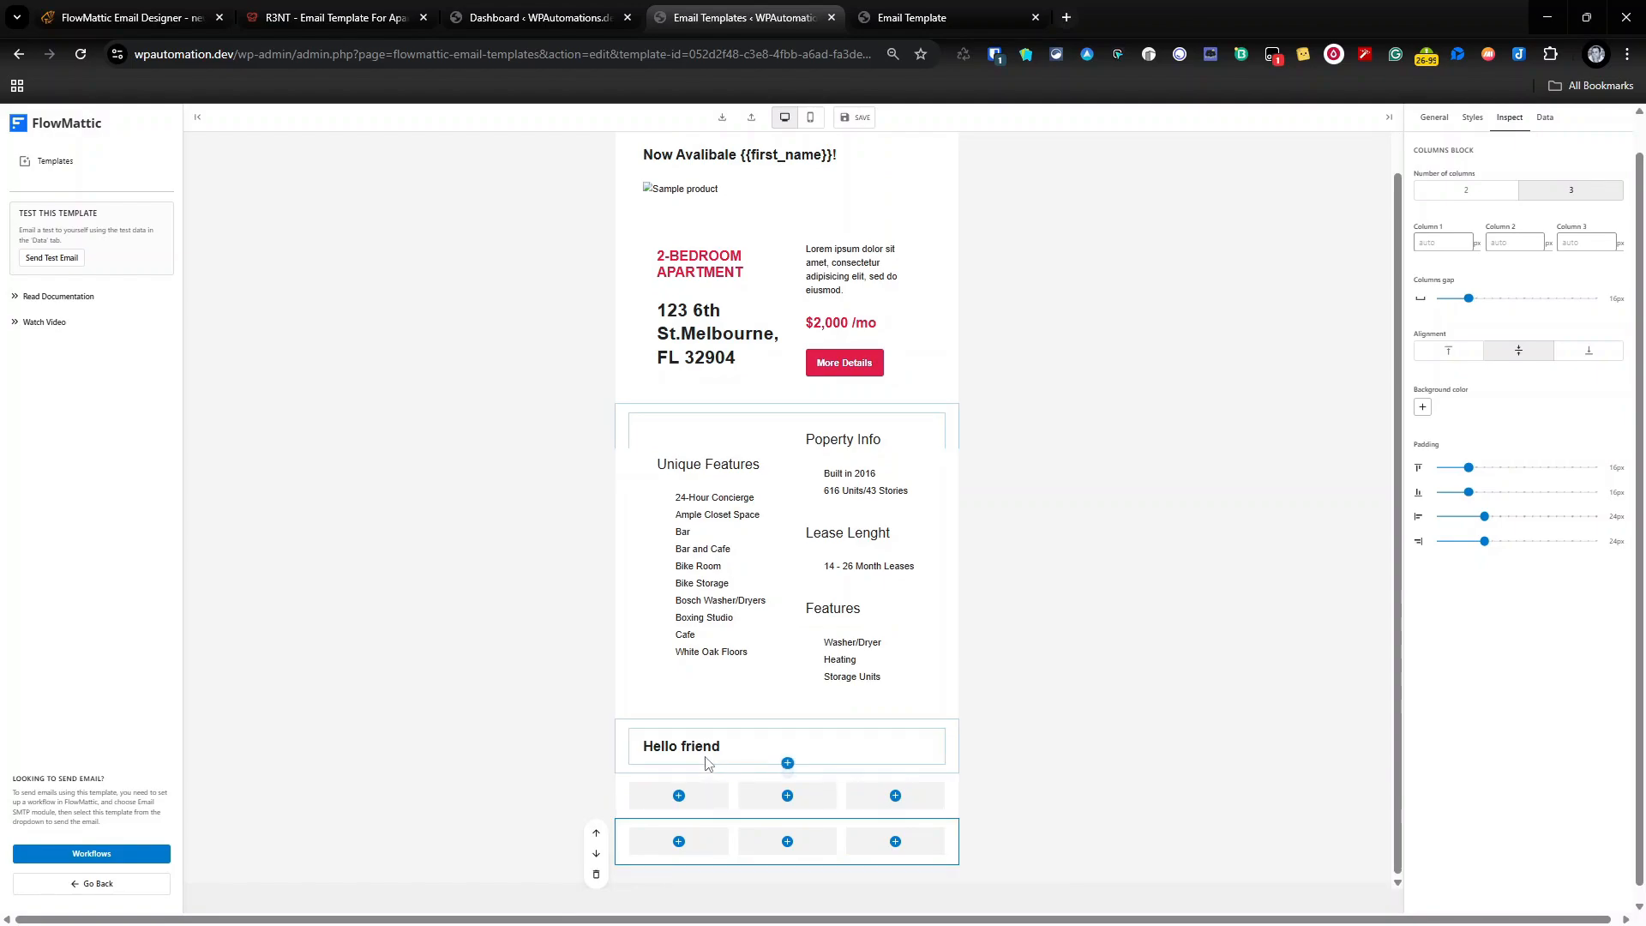
Copy the "Photos" title from the R3NT email page into the new heading and set its font weight to Regular
left_click(909, 18)
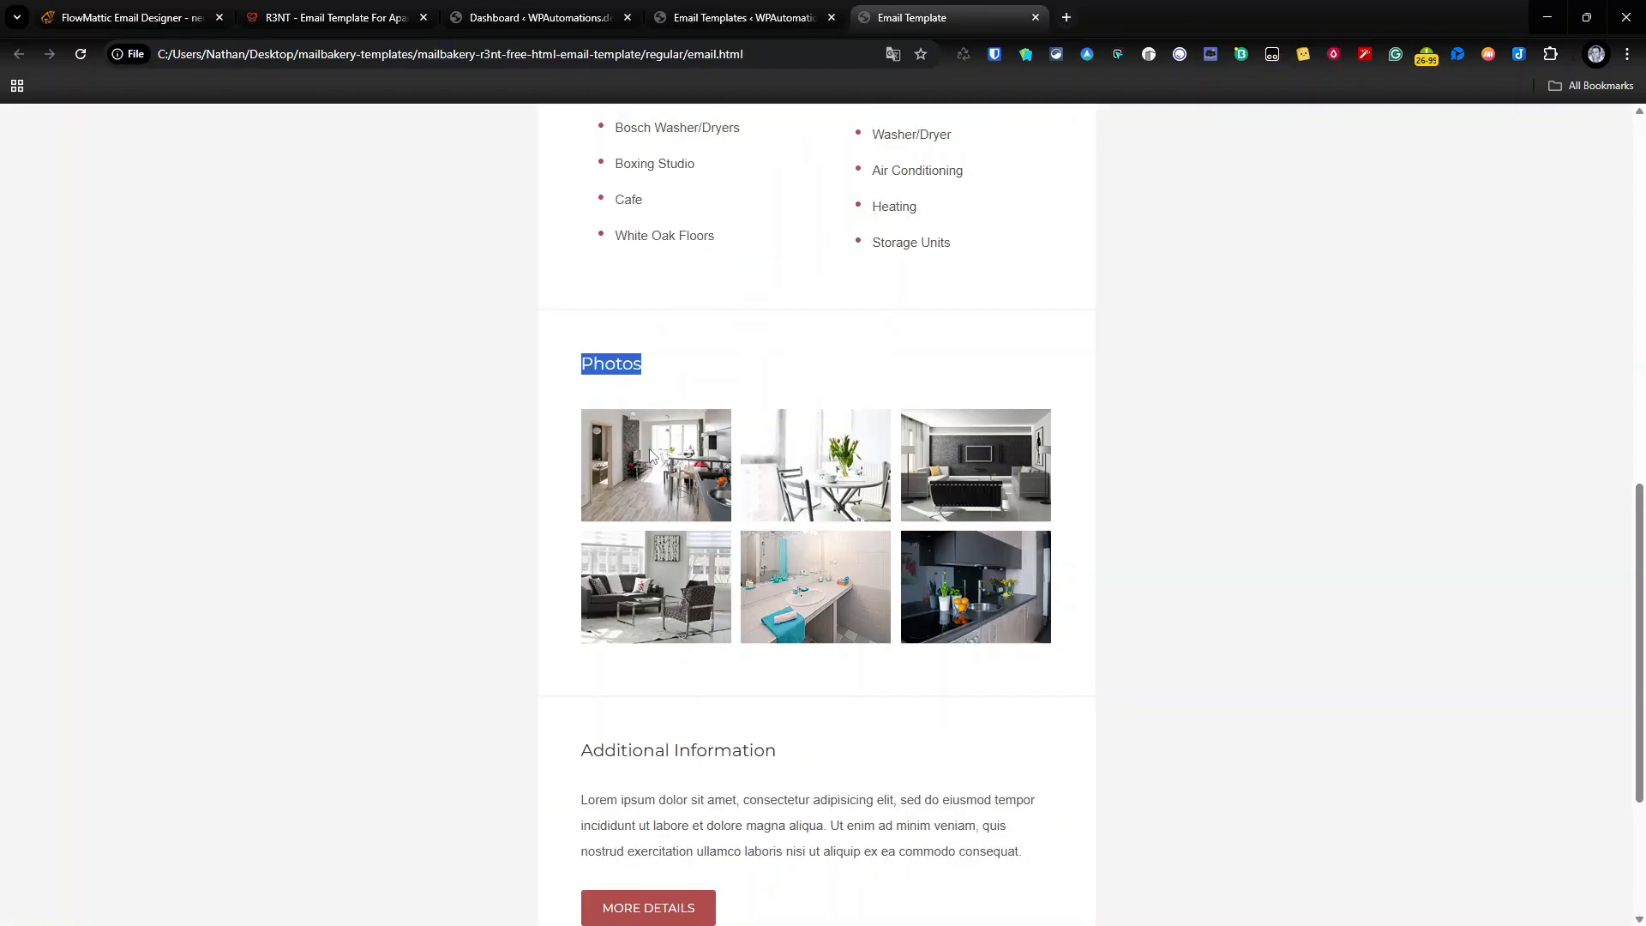
left_click(629, 361)
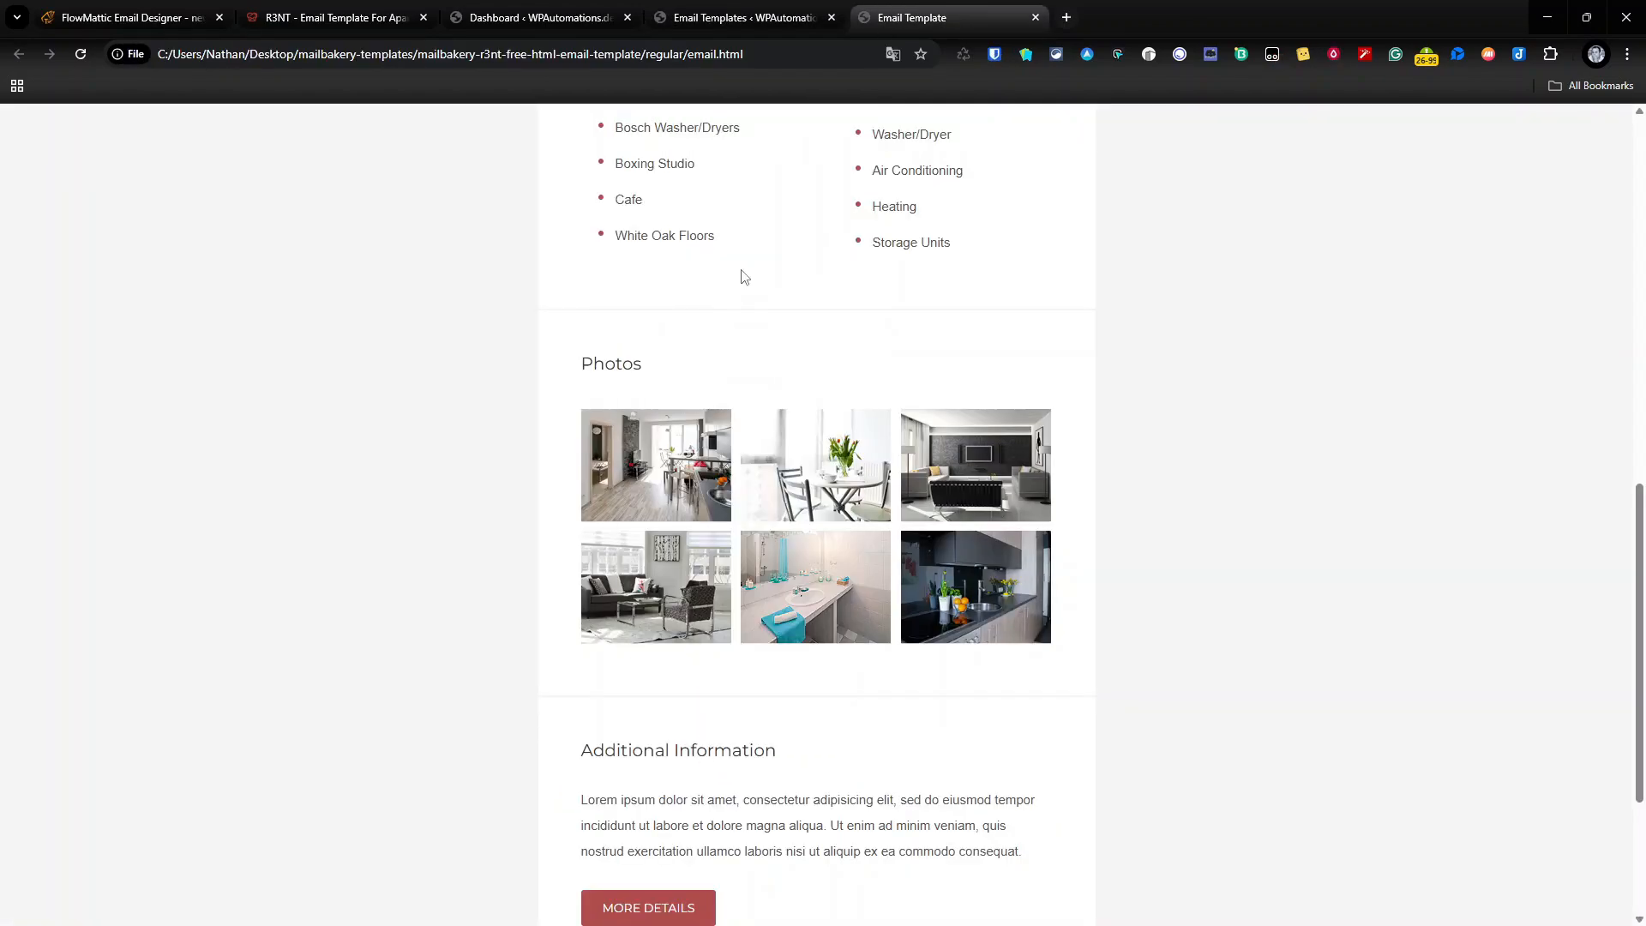
double_click(635, 361)
left_click(728, 17)
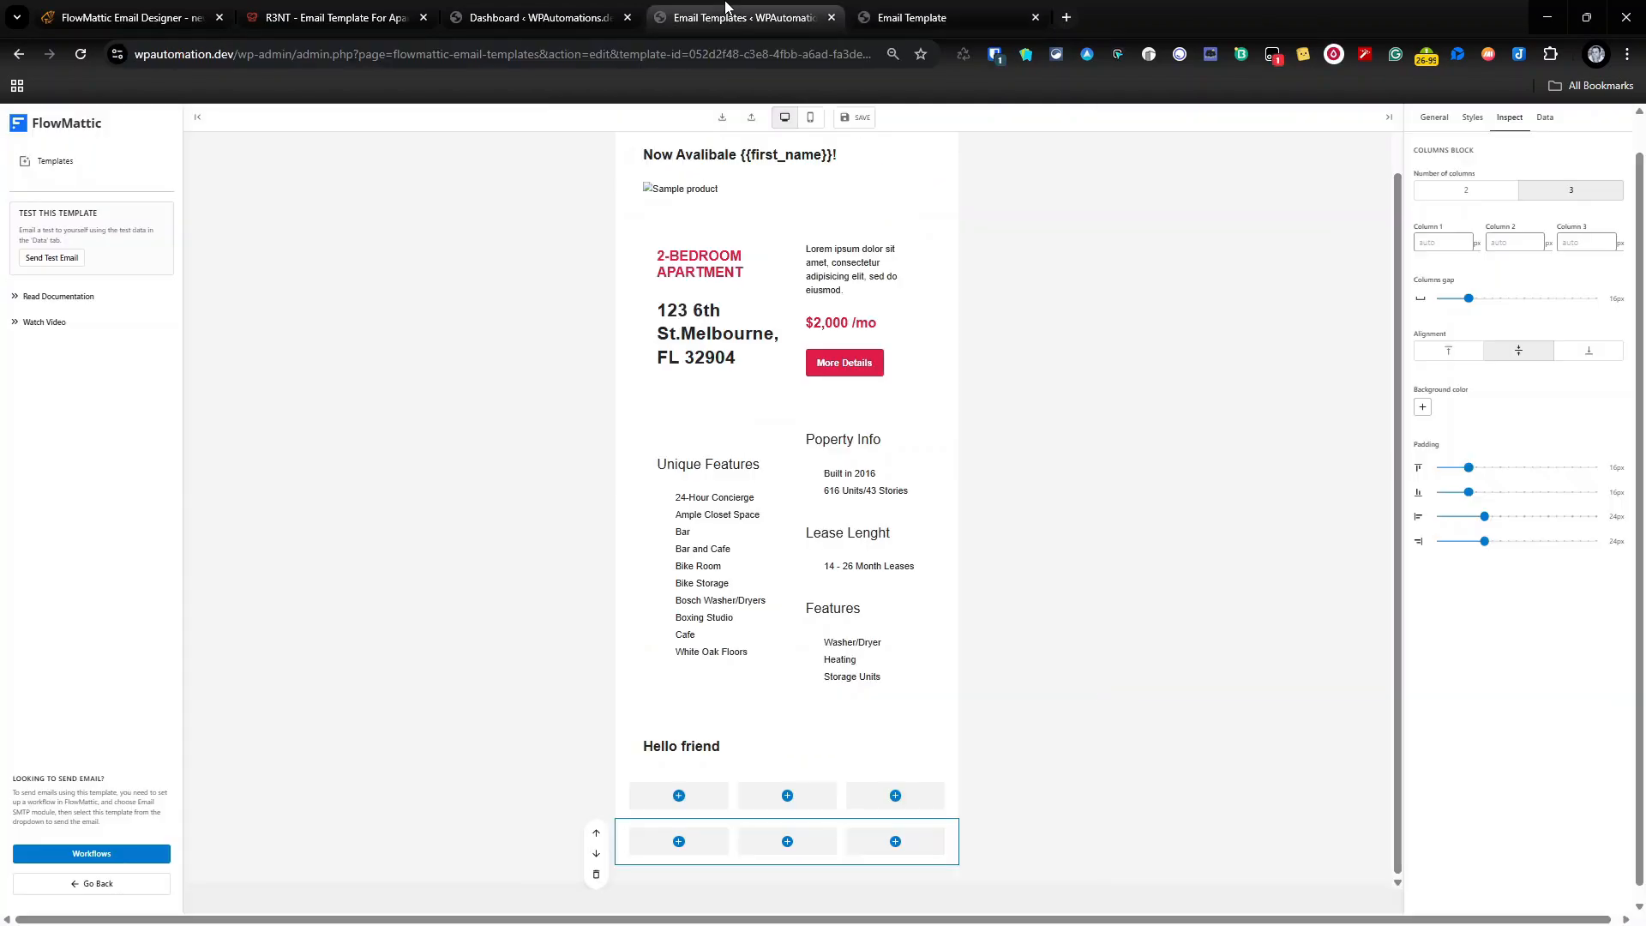
triple_click(692, 748)
left_click(1474, 188)
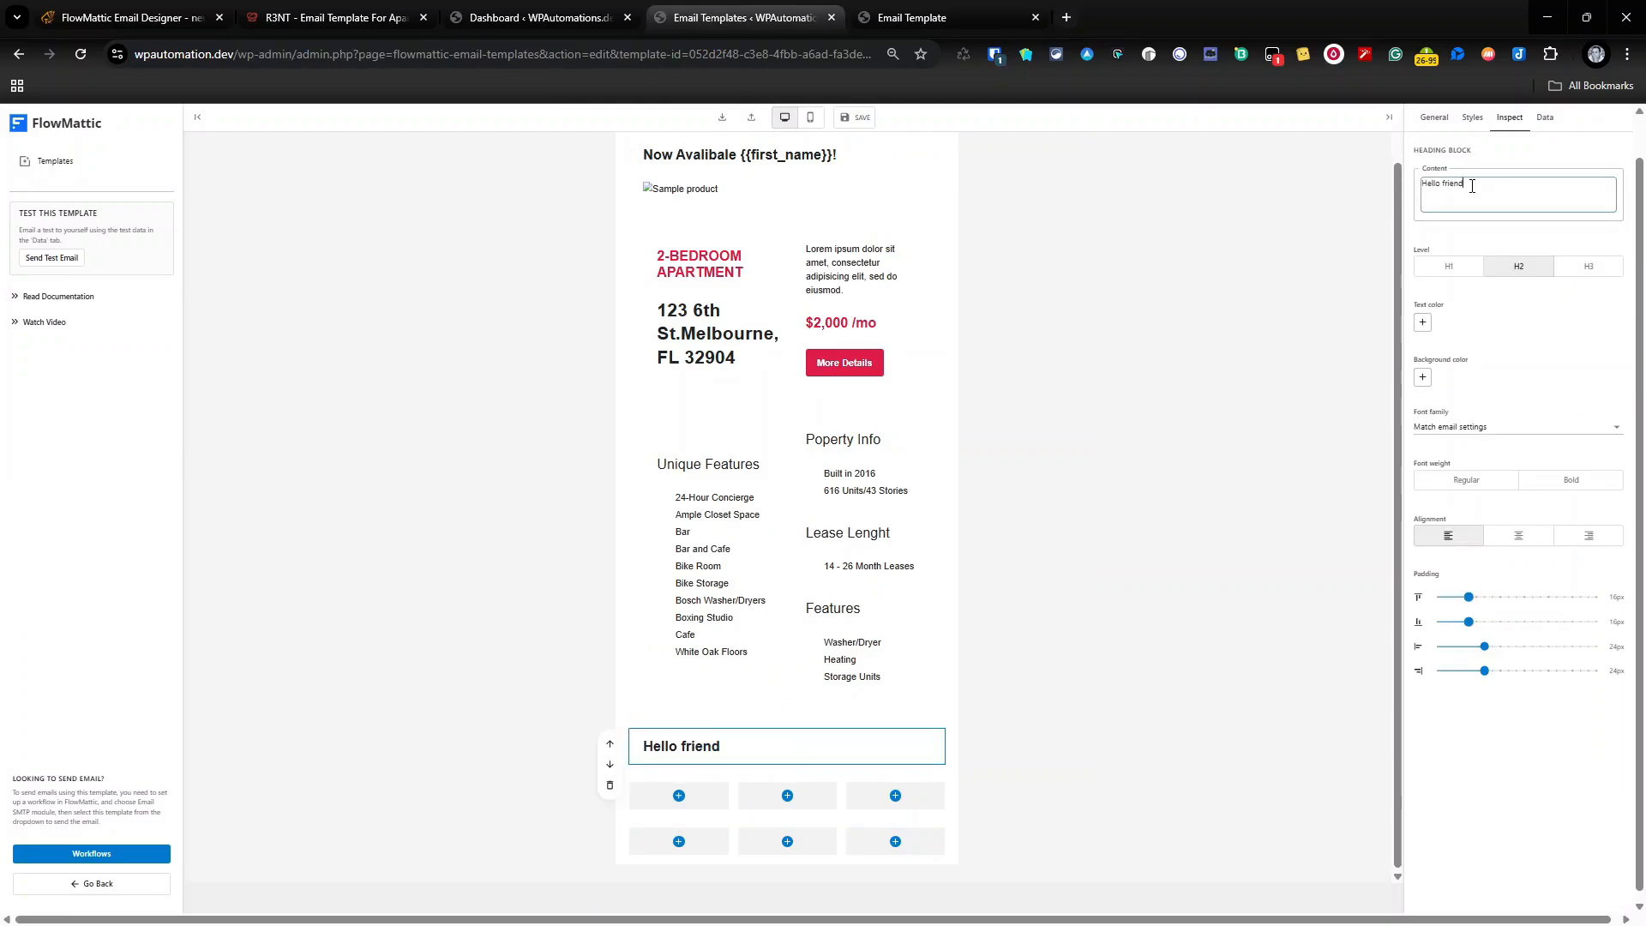
key("ctrl+a")
type("Photos")
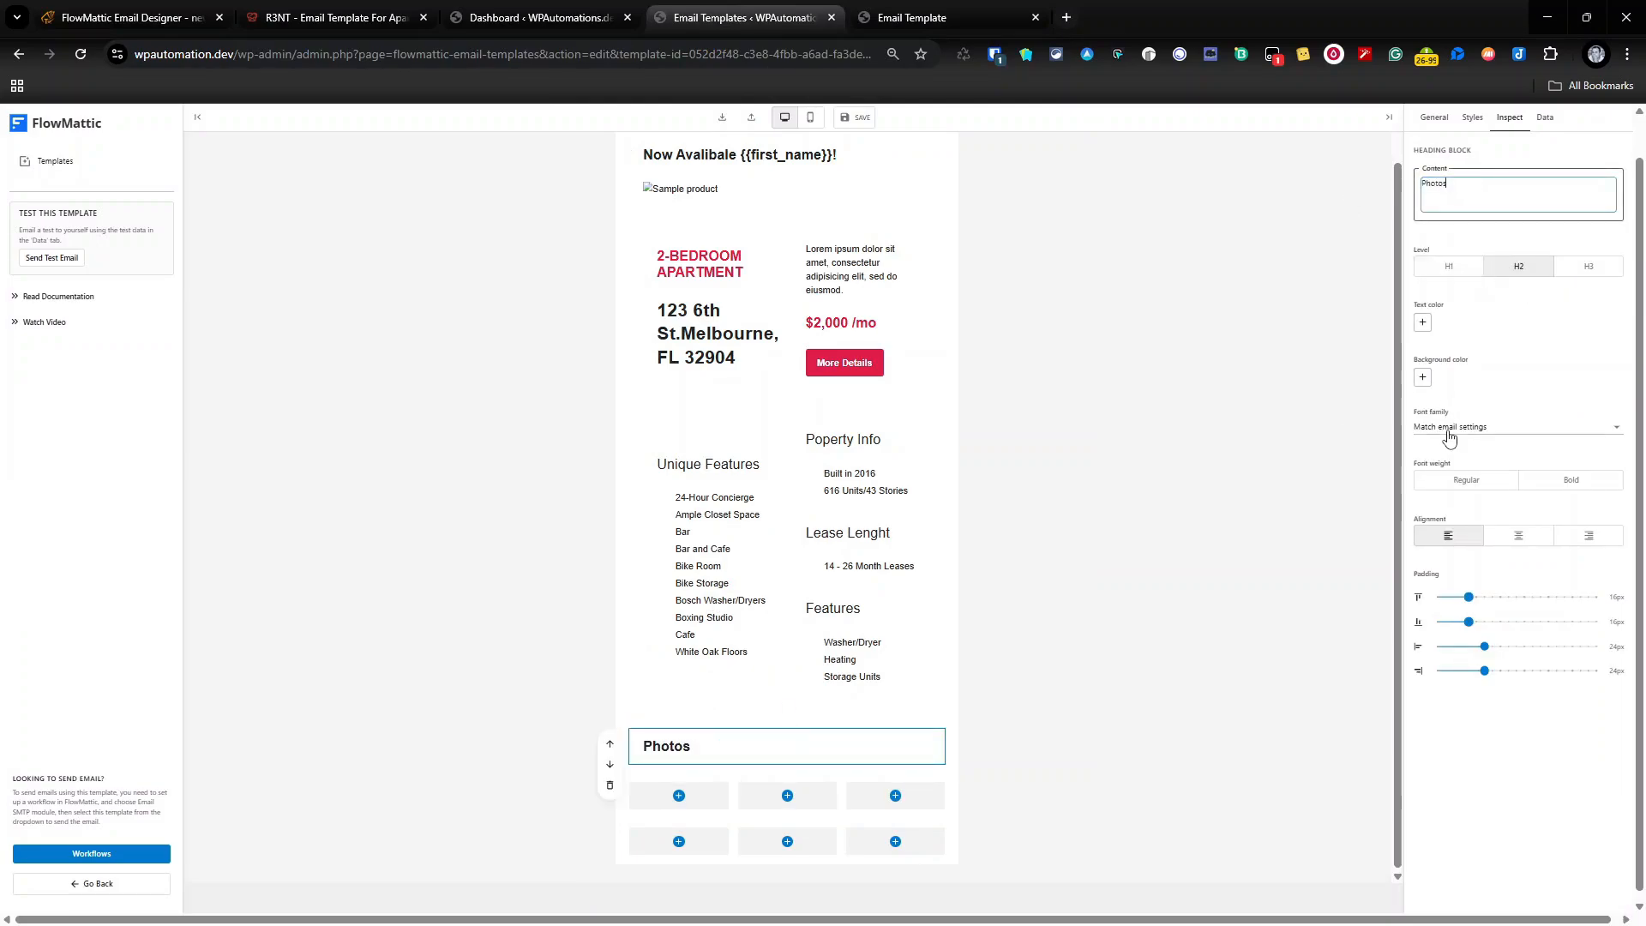
left_click(1490, 481)
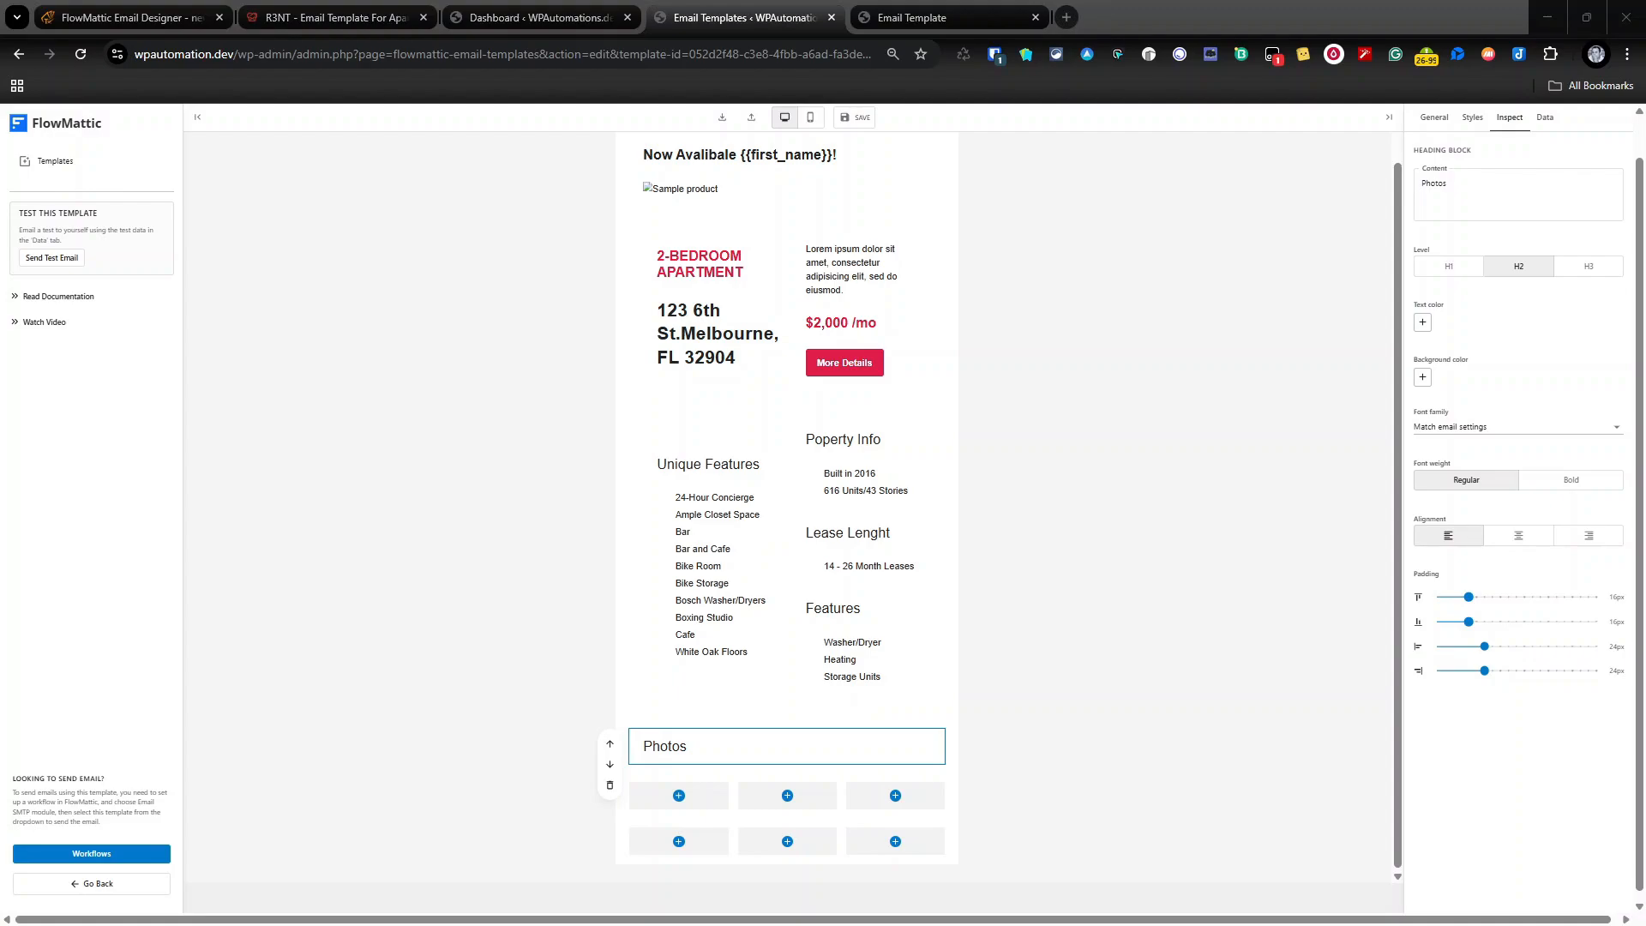
Insert an image block into each of the three columns in the first row under Photos
left_click(788, 796)
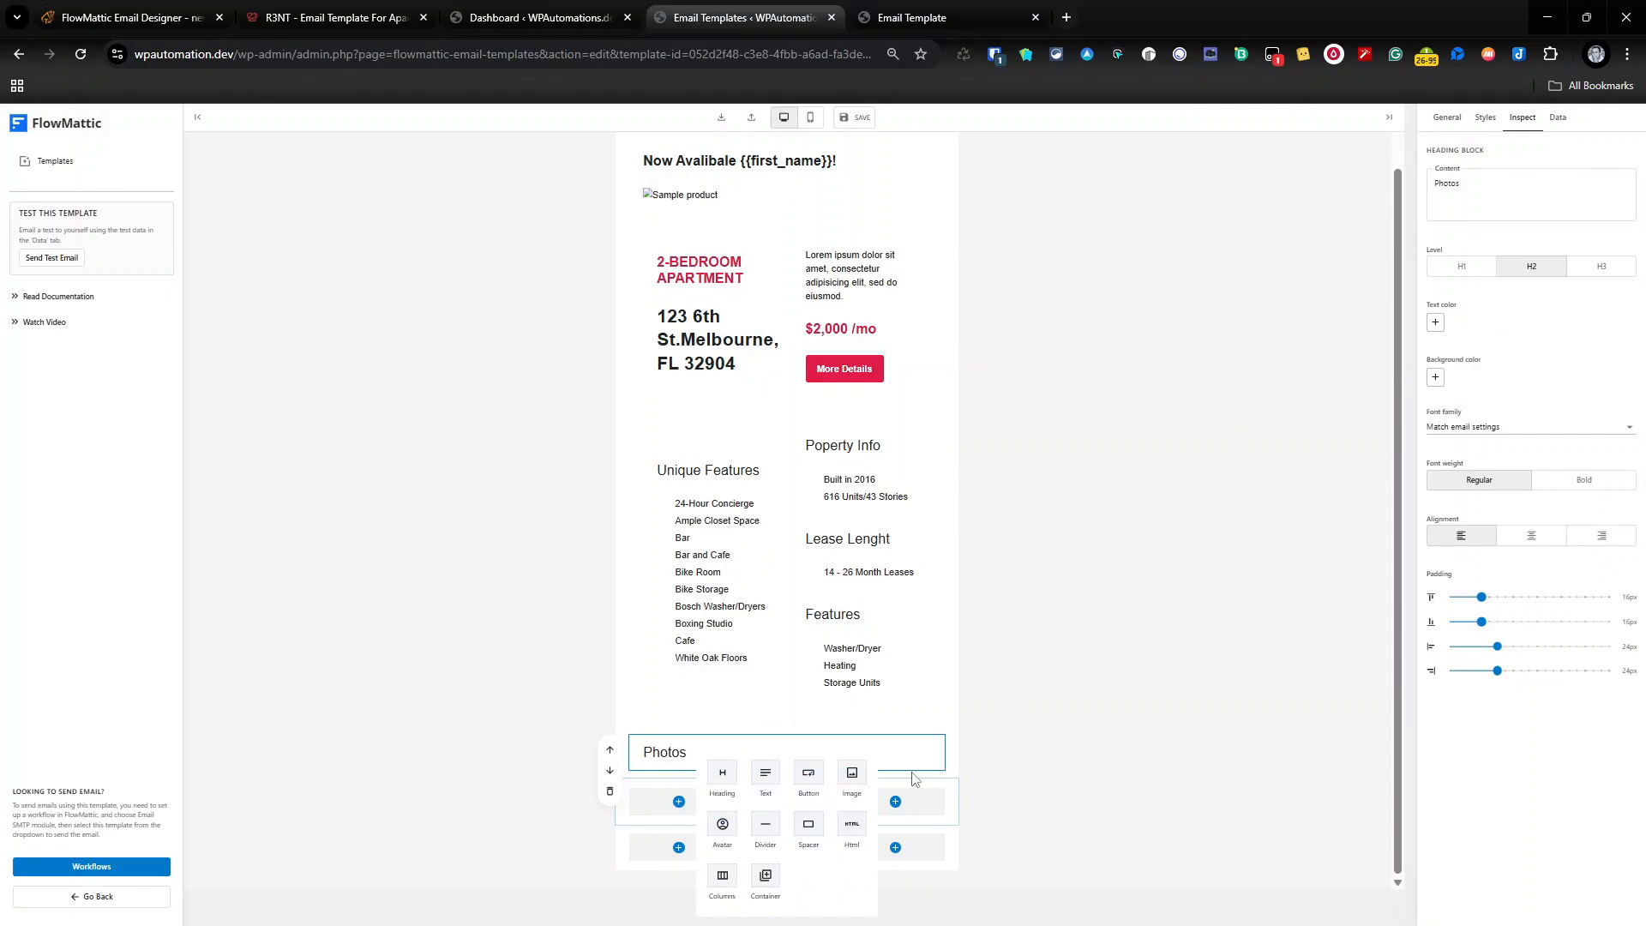
left_click(851, 774)
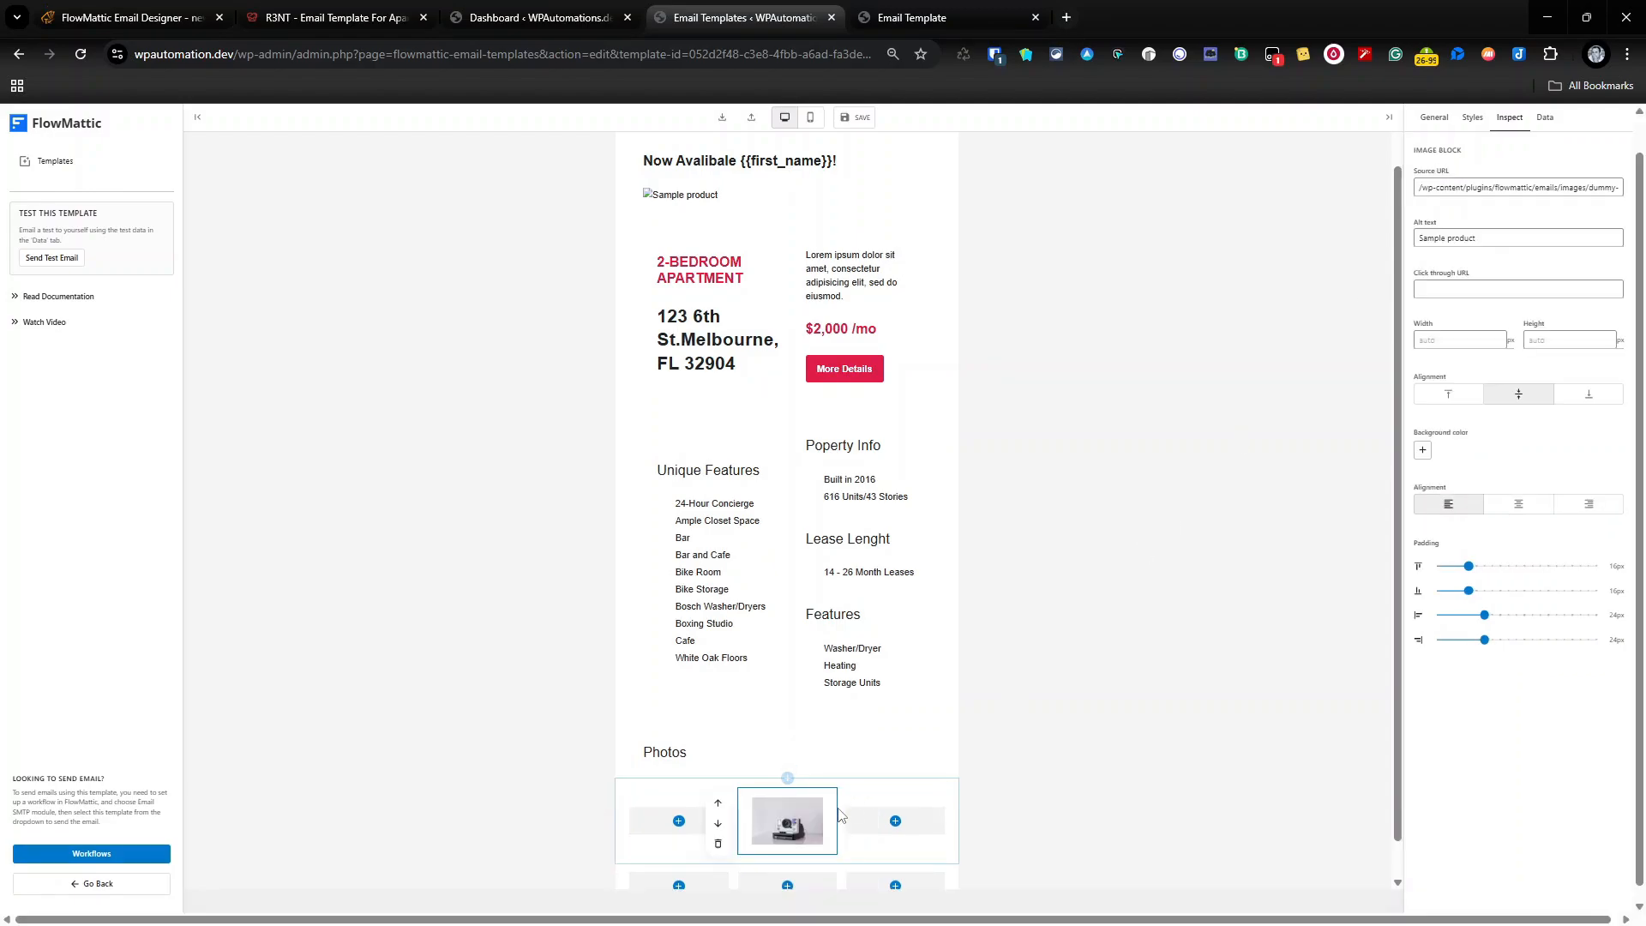
left_click(895, 820)
left_click(952, 780)
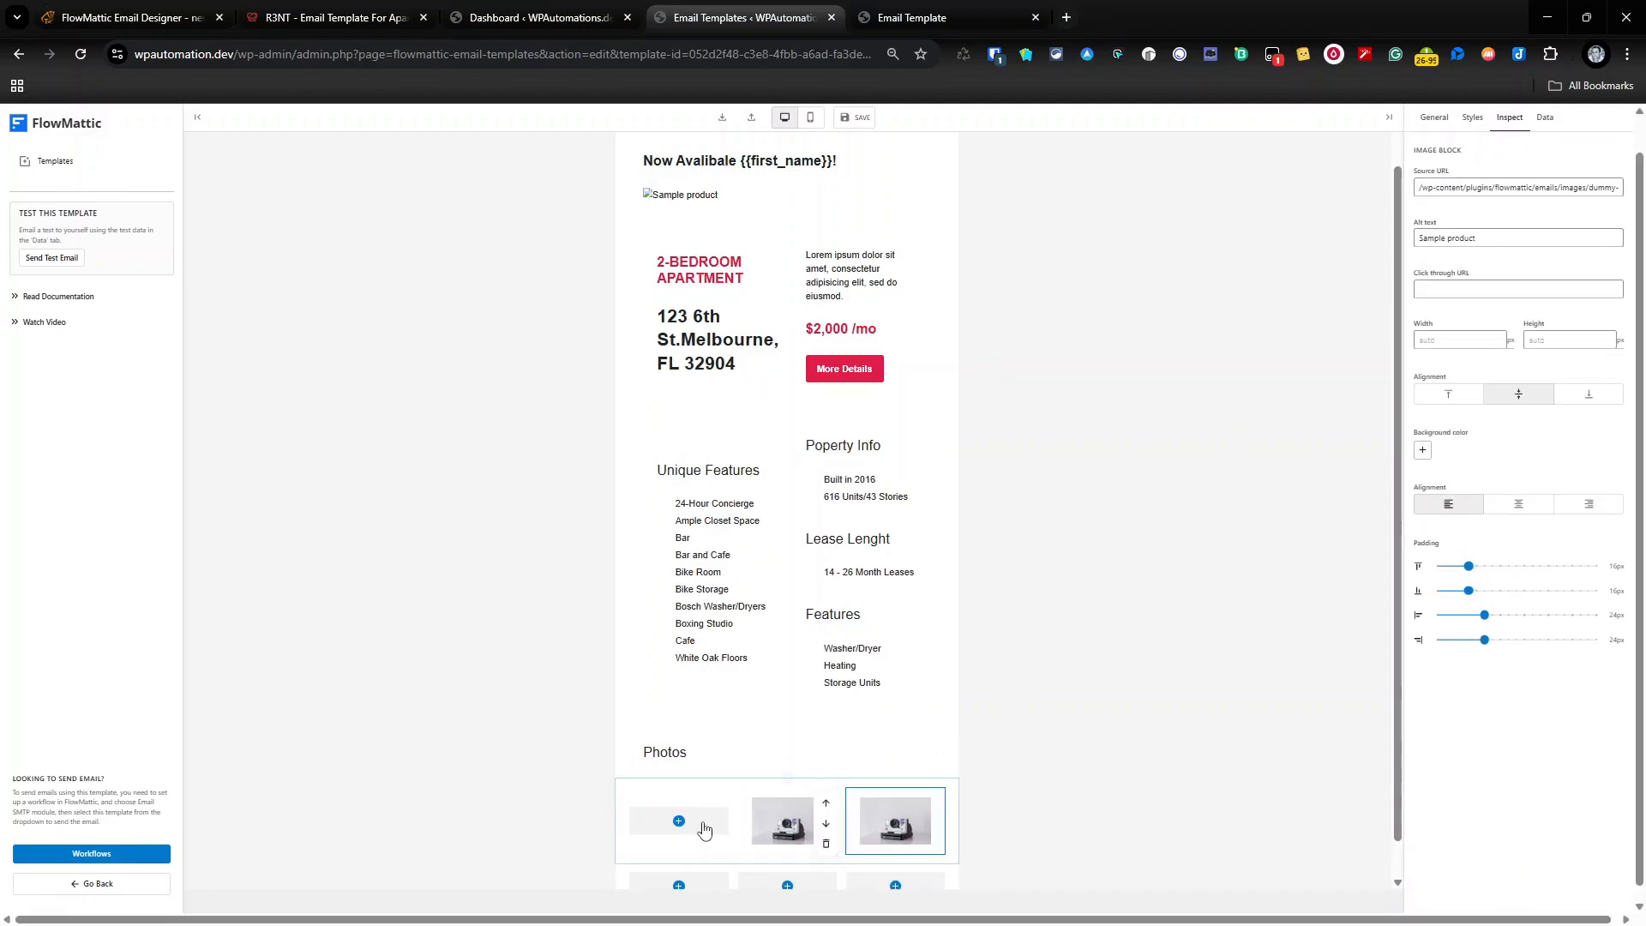
left_click(704, 829)
left_click(683, 808)
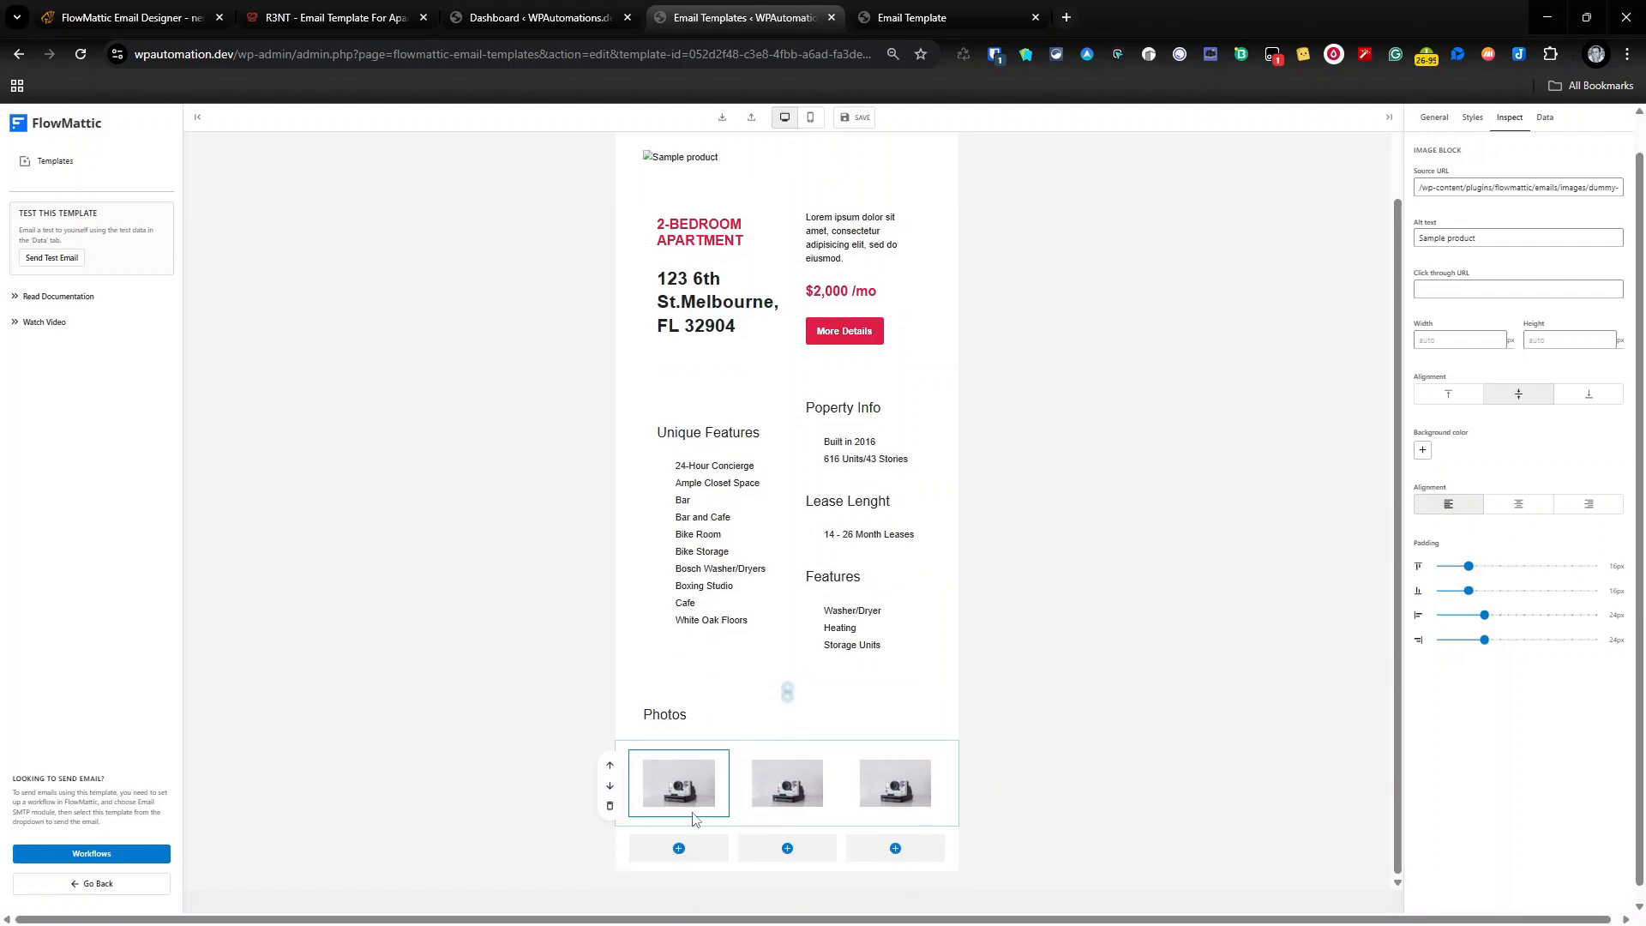
Insert an image block into each of the three columns in the second row under Photos
left_click(682, 846)
left_click(745, 780)
left_click(769, 855)
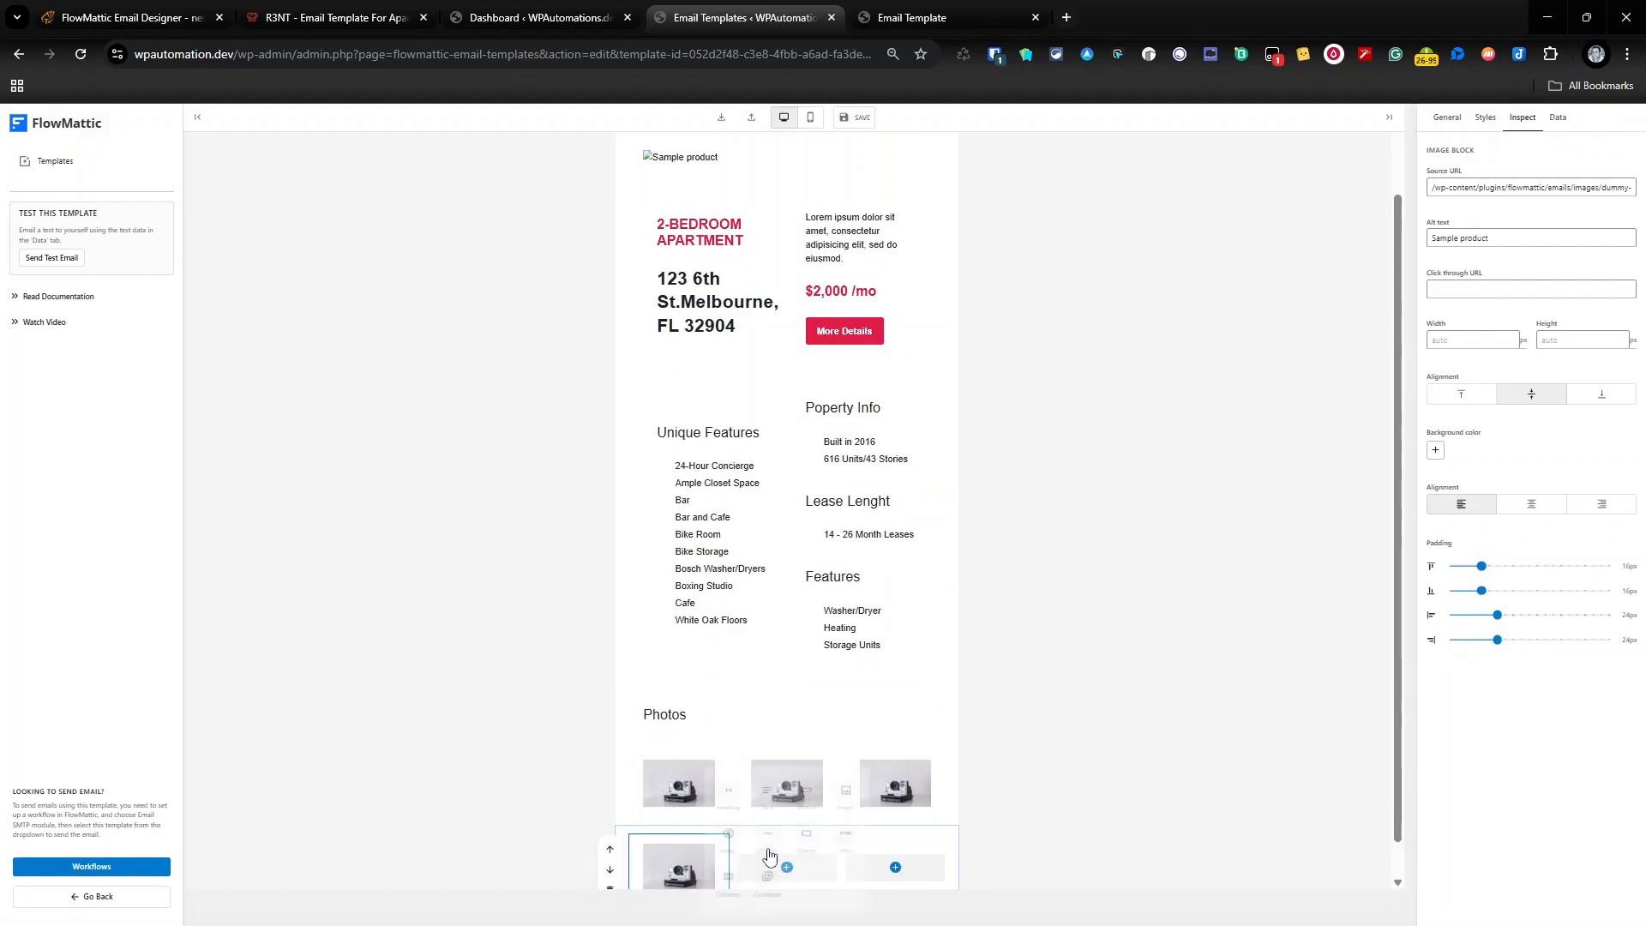
left_click(846, 790)
left_click(895, 867)
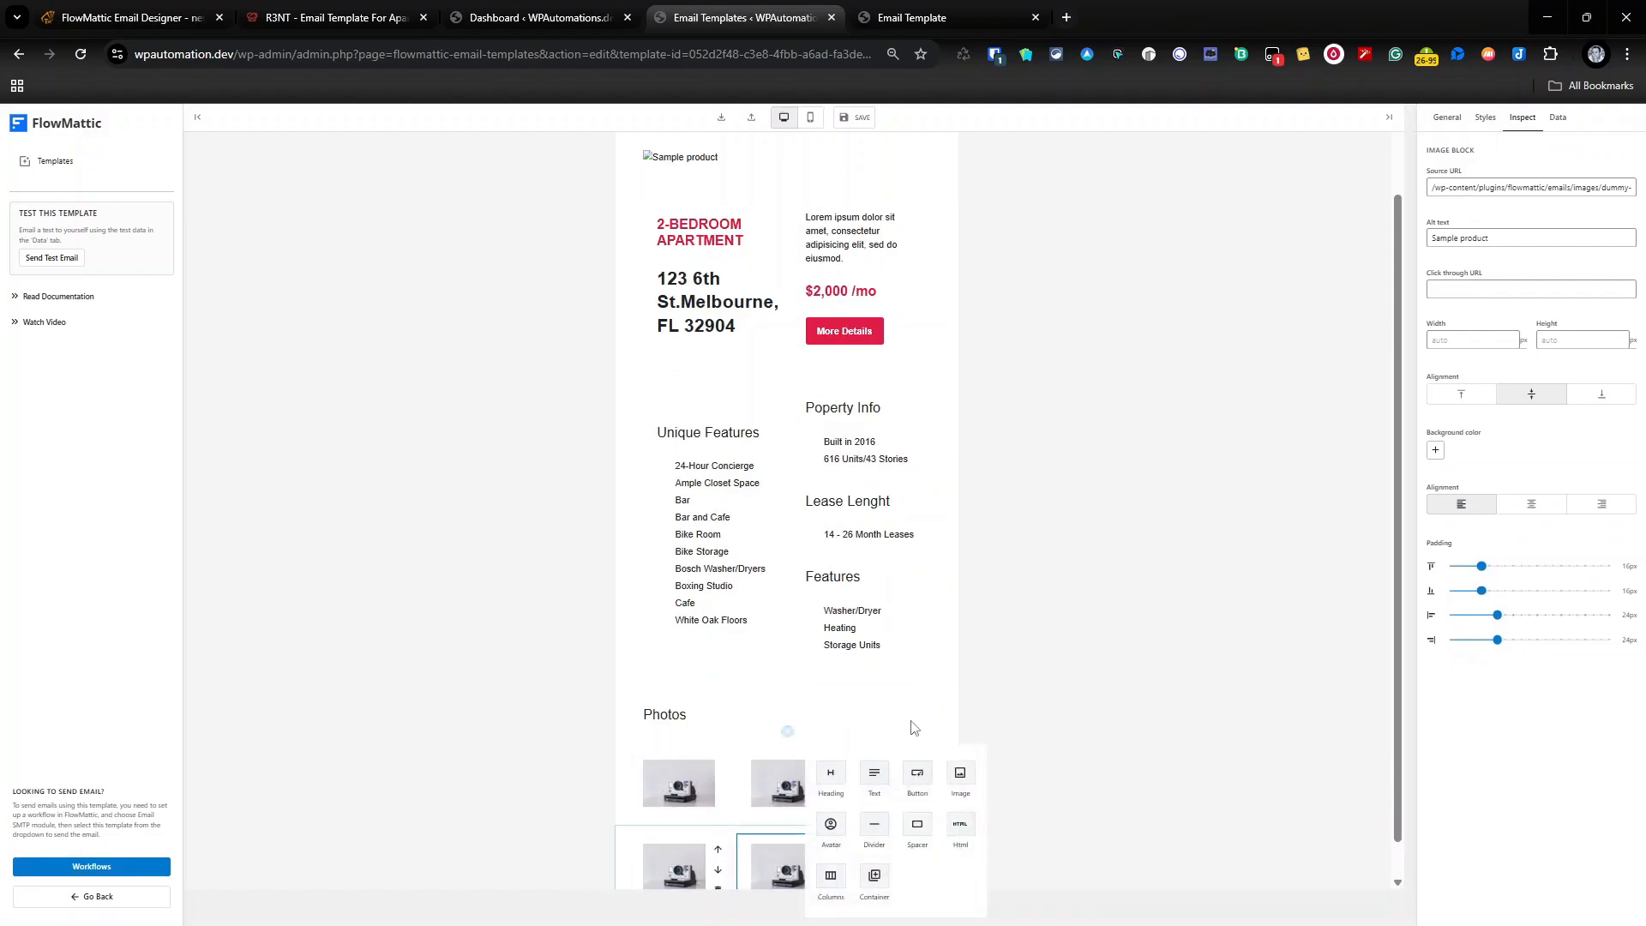
left_click(960, 776)
left_click(682, 784)
left_click(1489, 188)
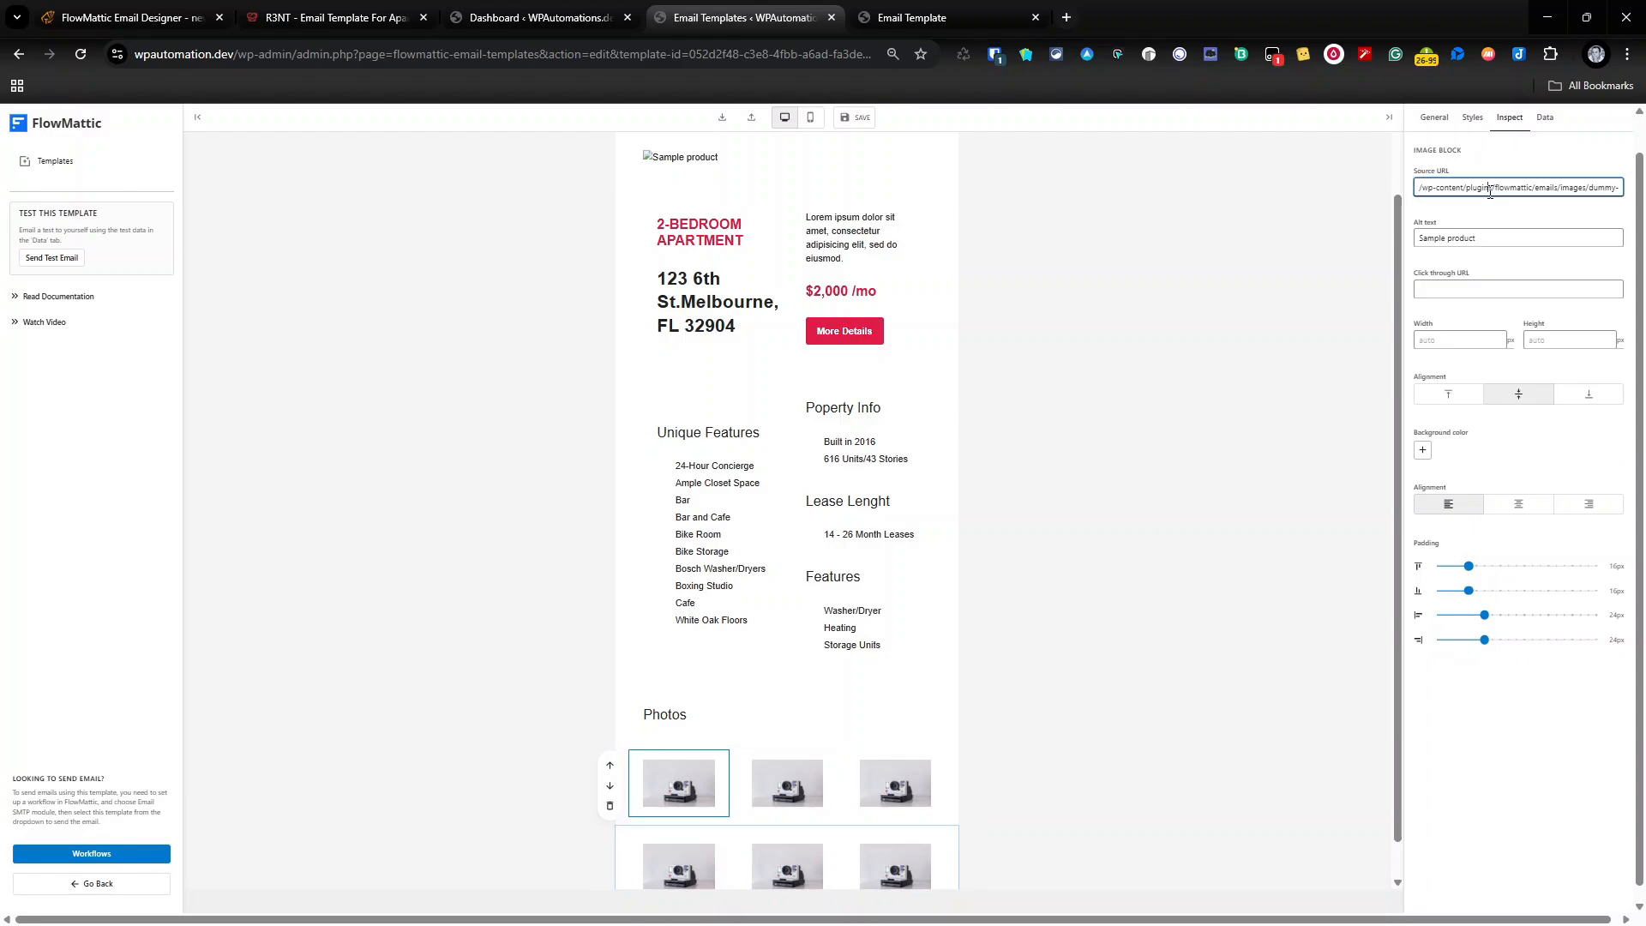
double_click(1490, 190)
key("BackSpace")
triple_click(1467, 187)
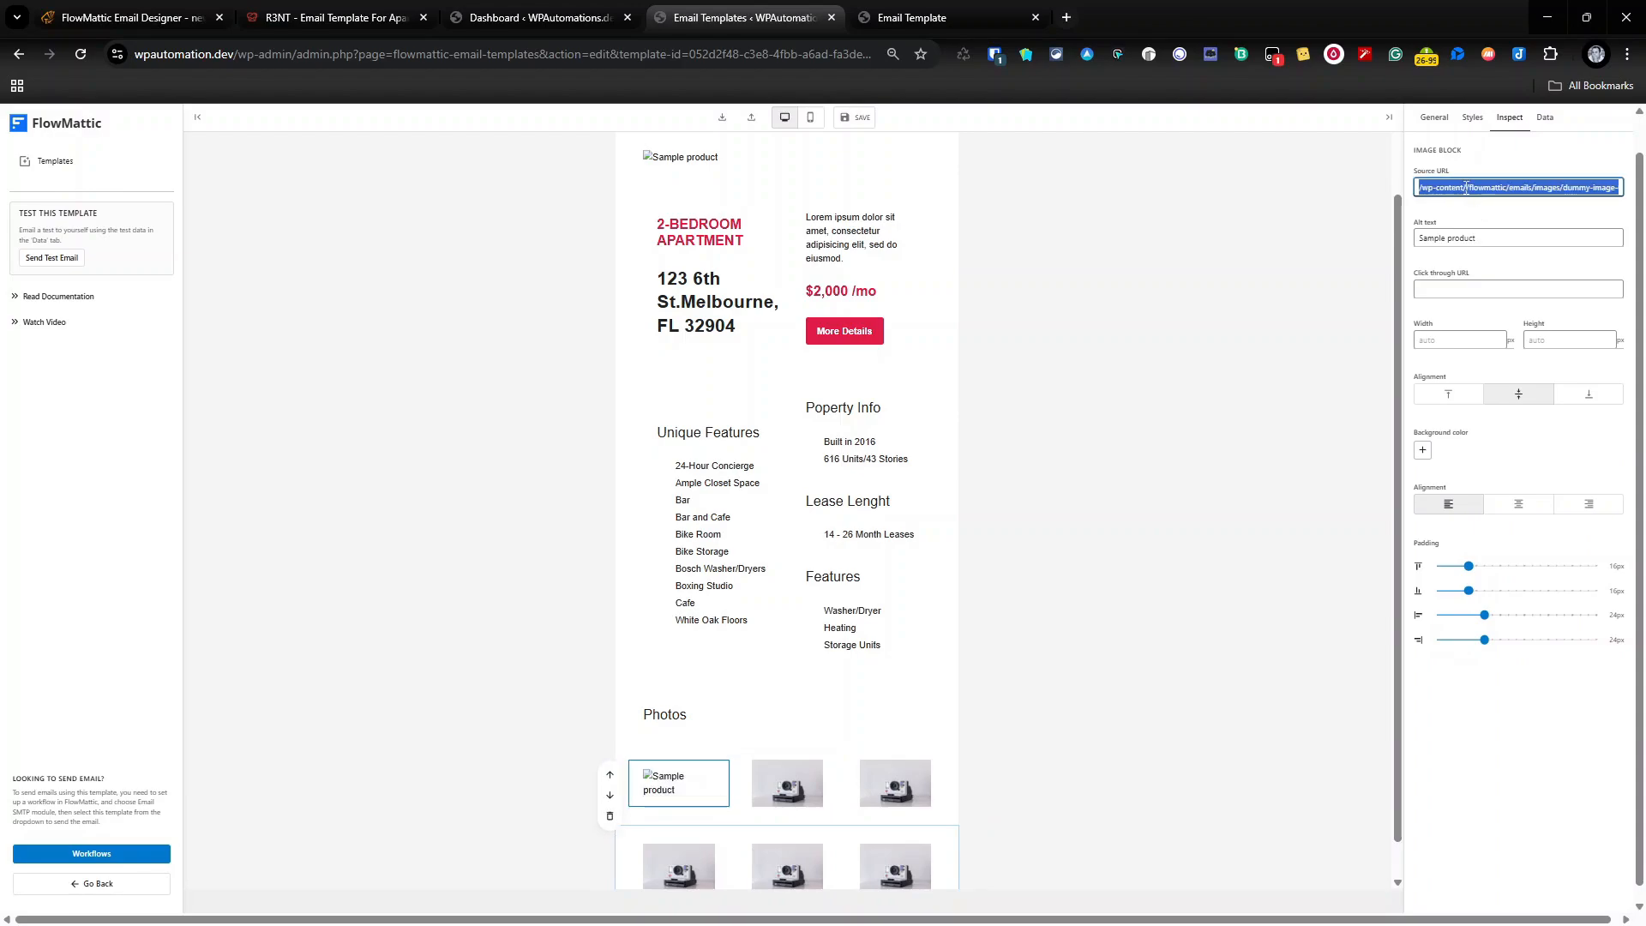
type("https://wpautomation.dev/wp-content/uploads/email/photo2.jpg")
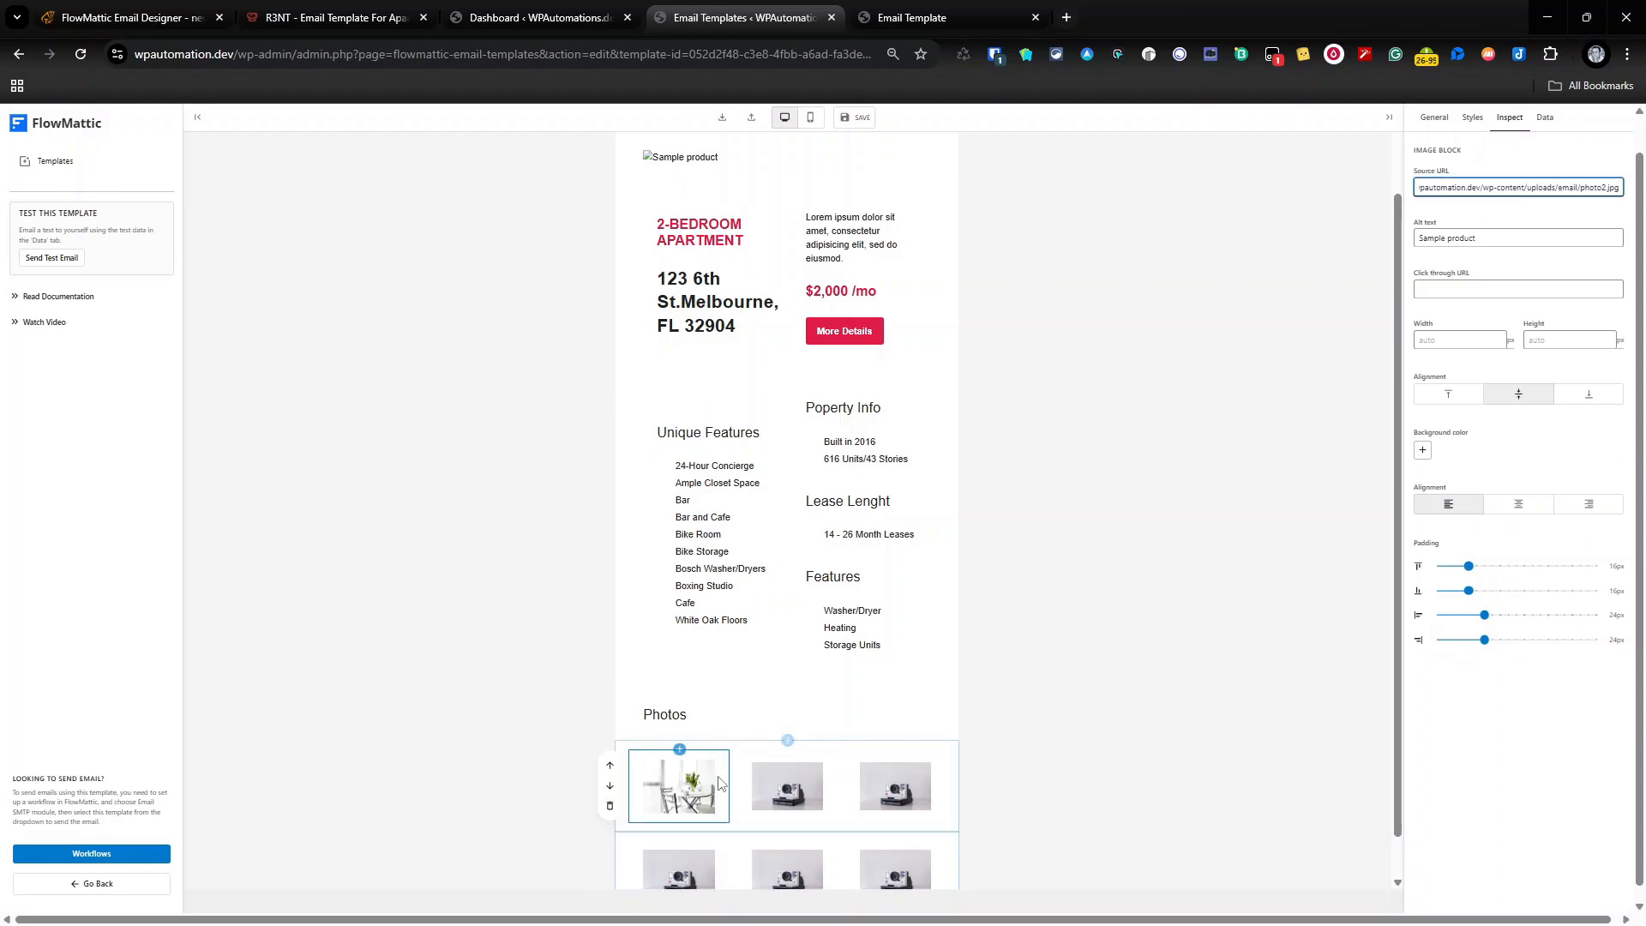
left_click(787, 786)
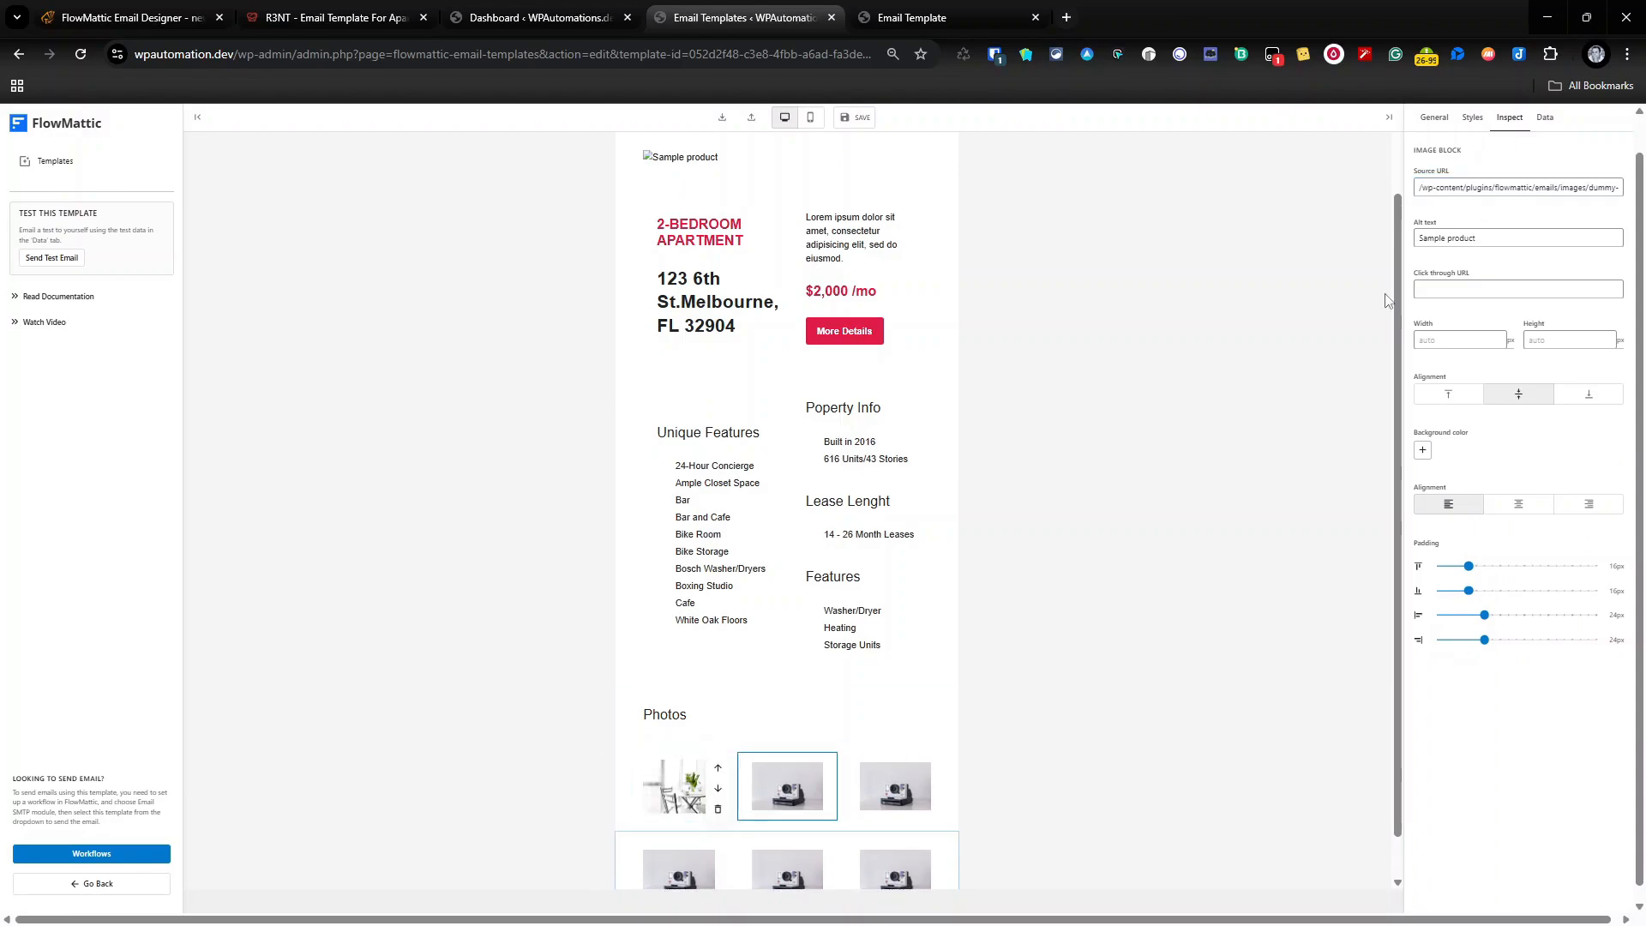
triple_click(1474, 191)
type("https://wpautomation.dev/wp-content/uploads/email/photo2.jpg")
left_click(944, 800)
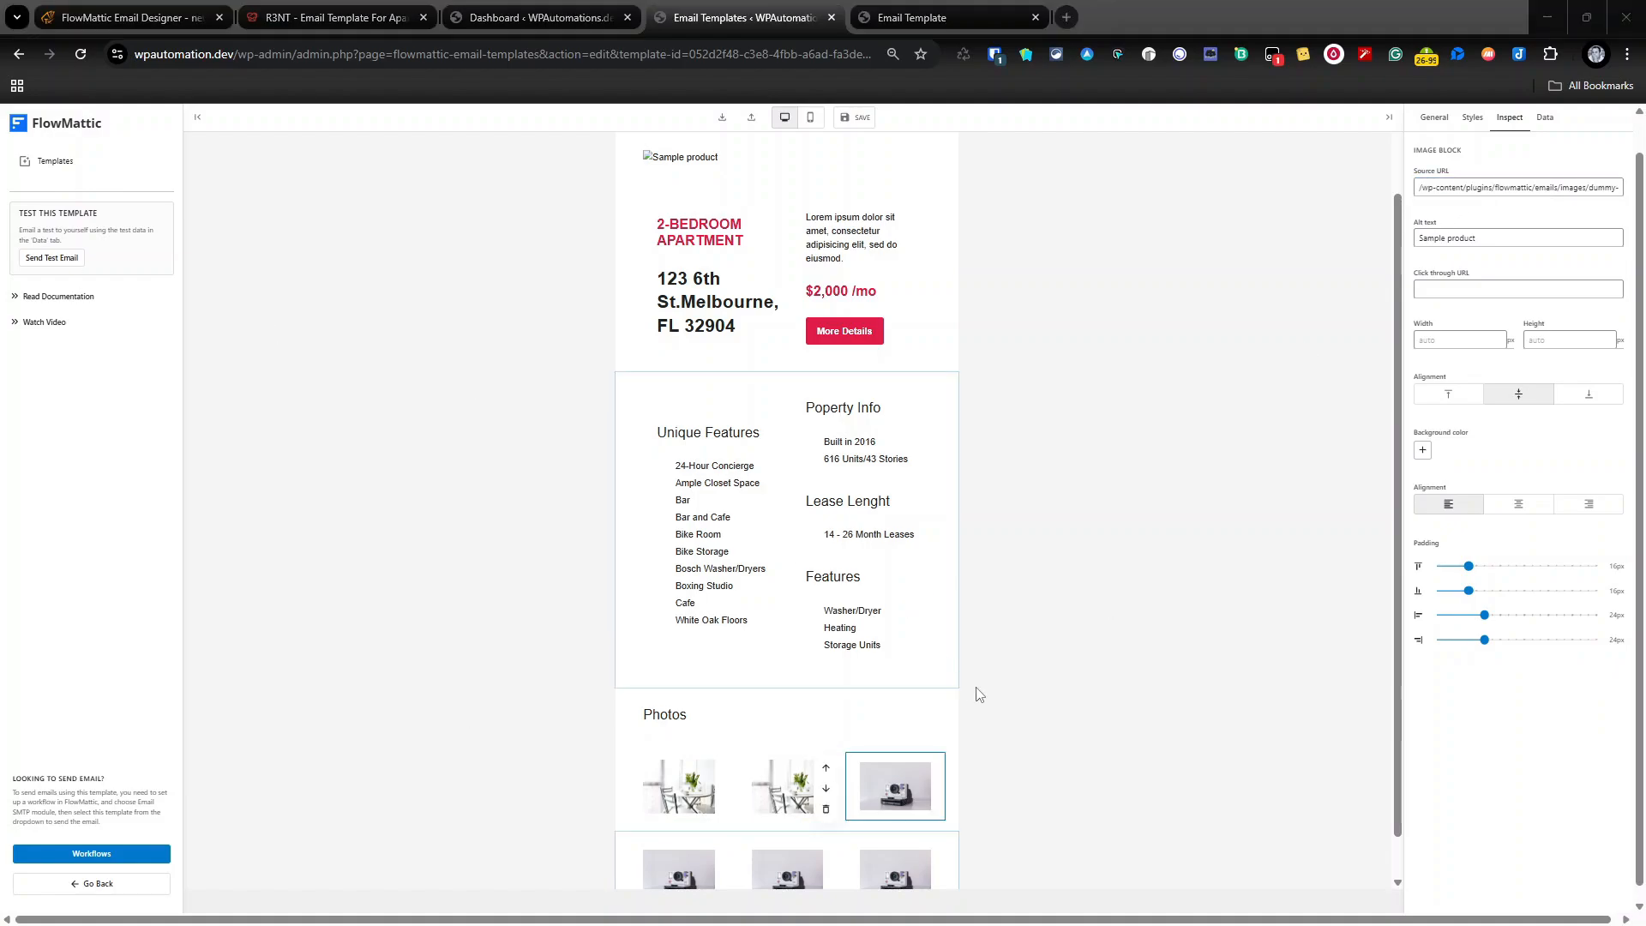
triple_click(1496, 188)
type("https://wpautomation.dev/wp-content/uploads/email/photo2.jpg")
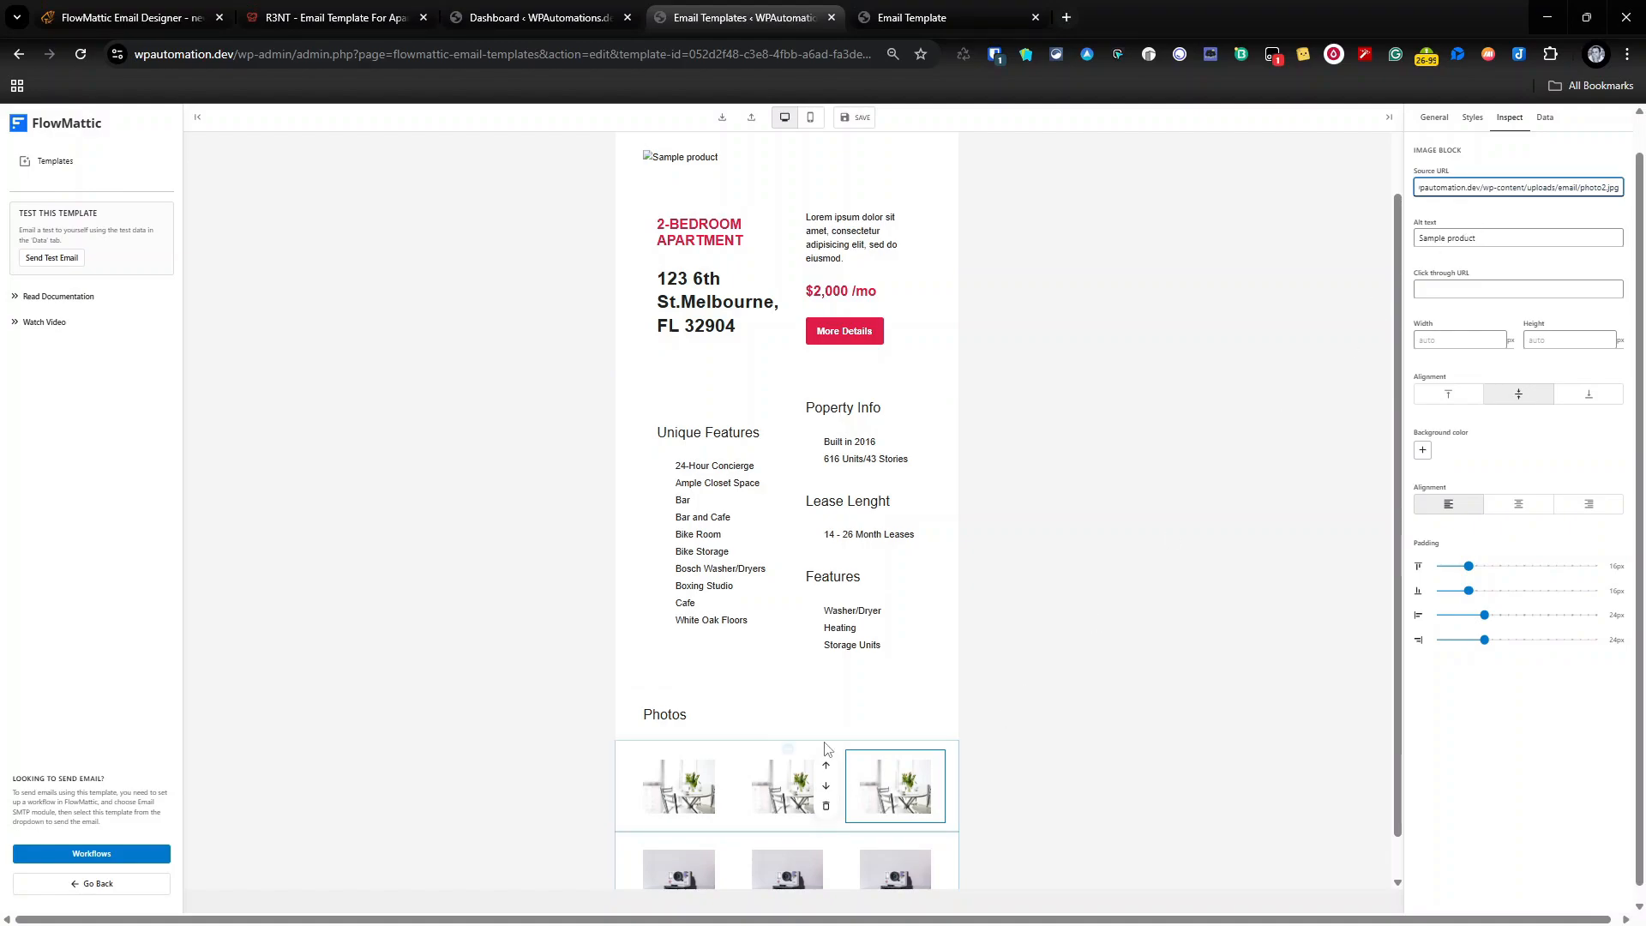
scroll(857, 772, "down", 1)
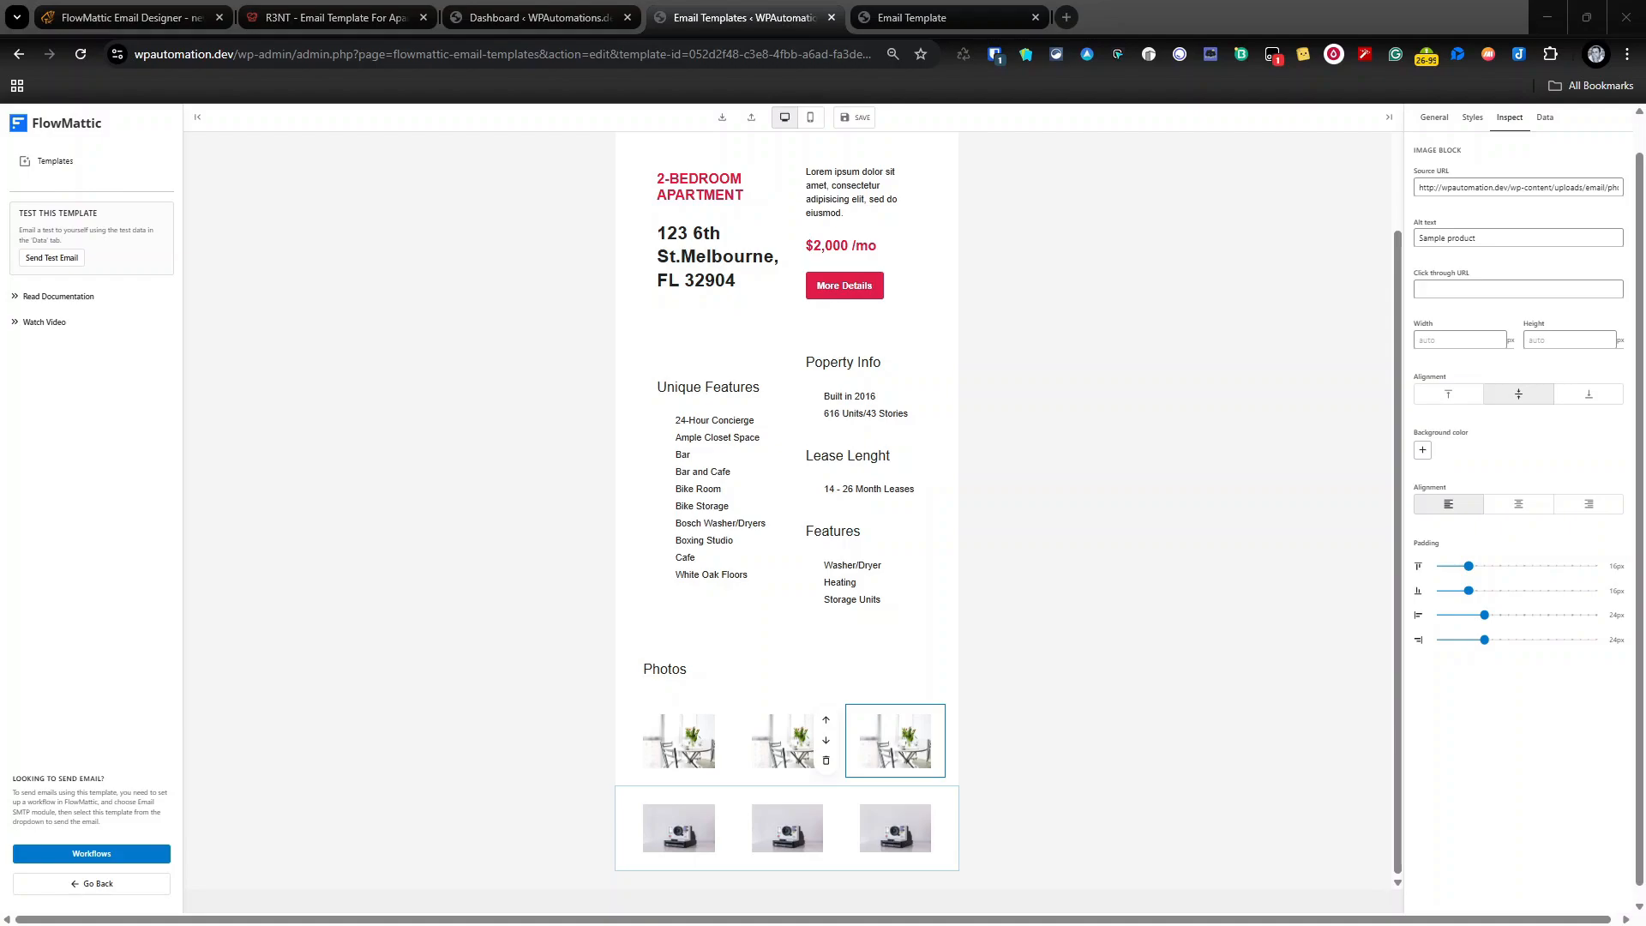
triple_click(1455, 185)
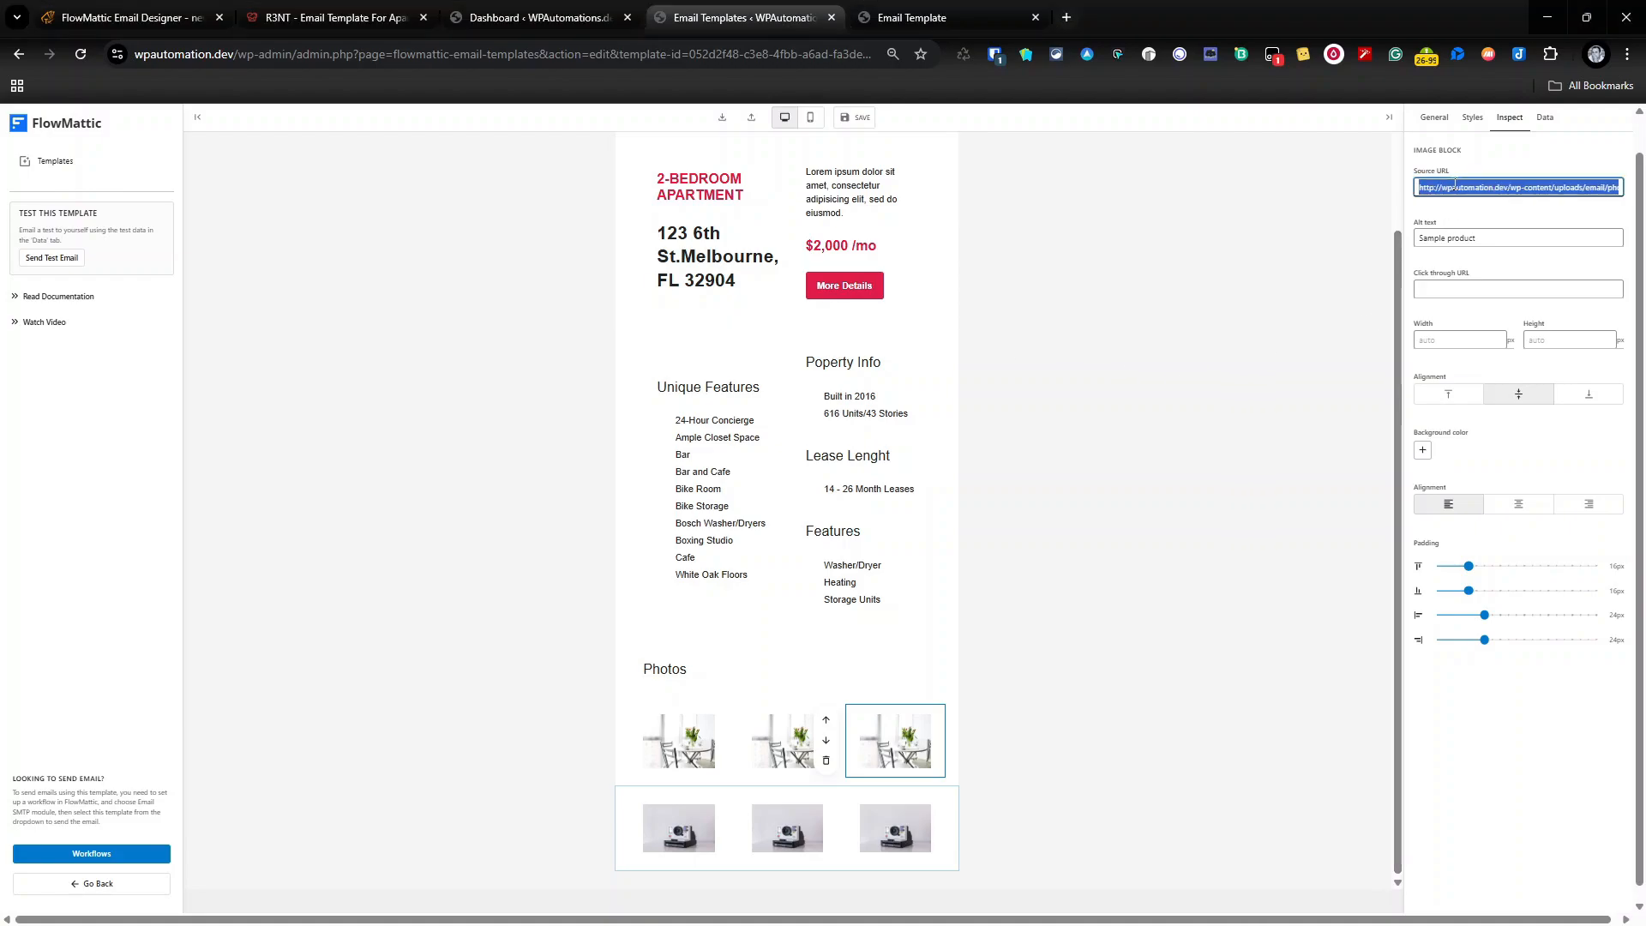
type("http://wpautomation.dev/wp-content/uploads/email/photo3.jpg")
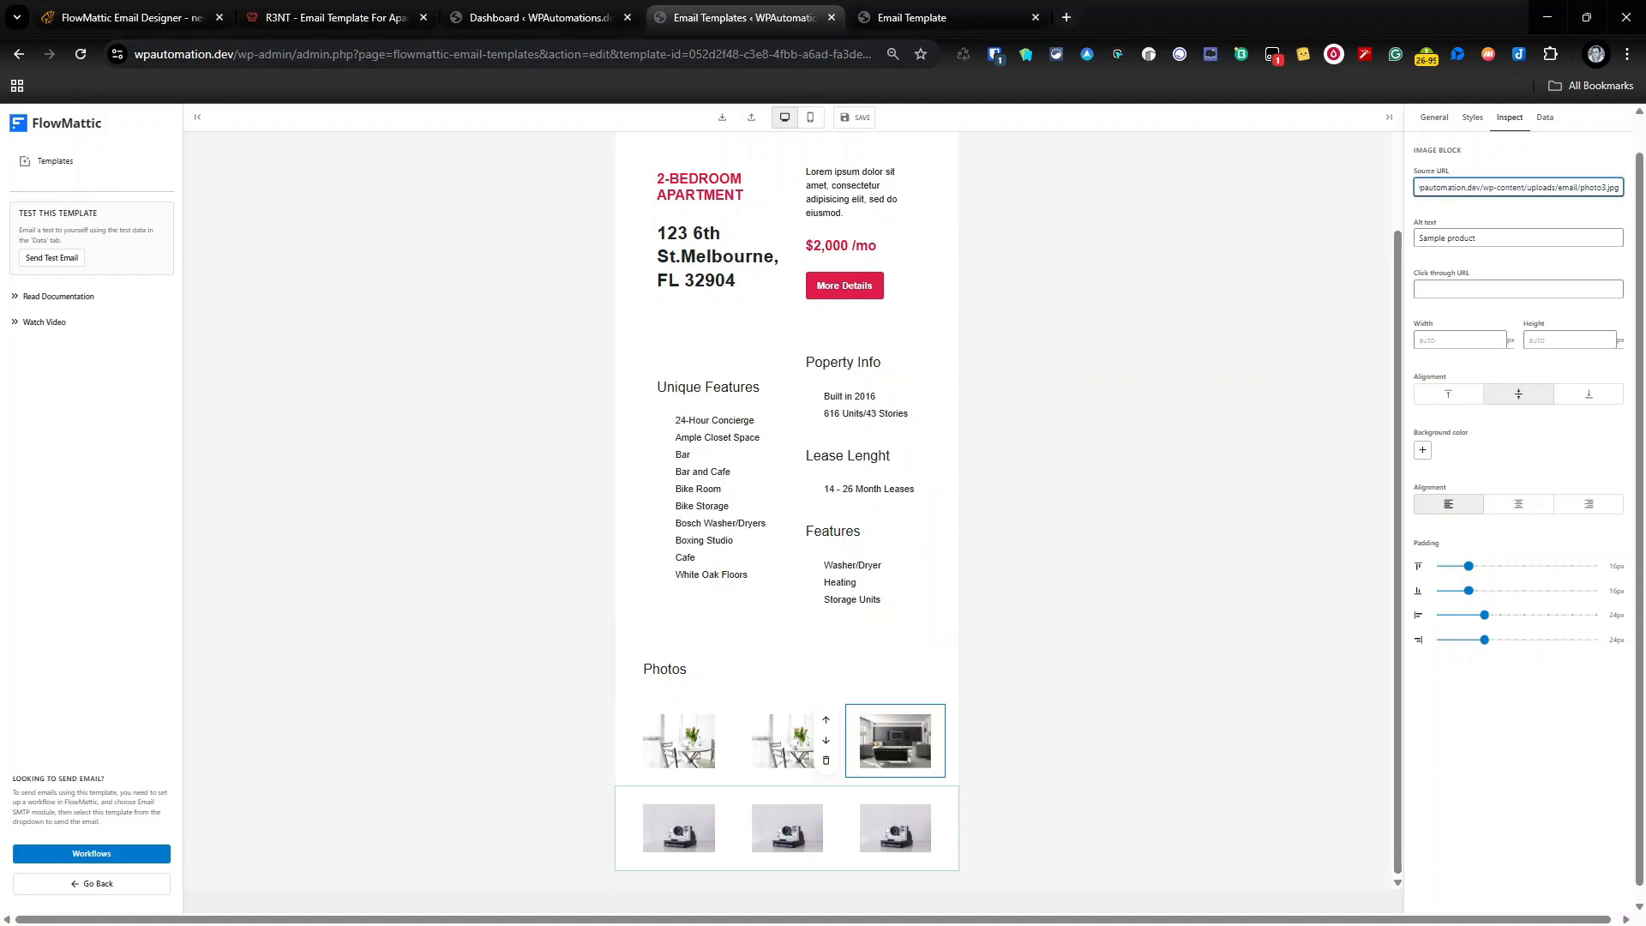
key("alt+Tab")
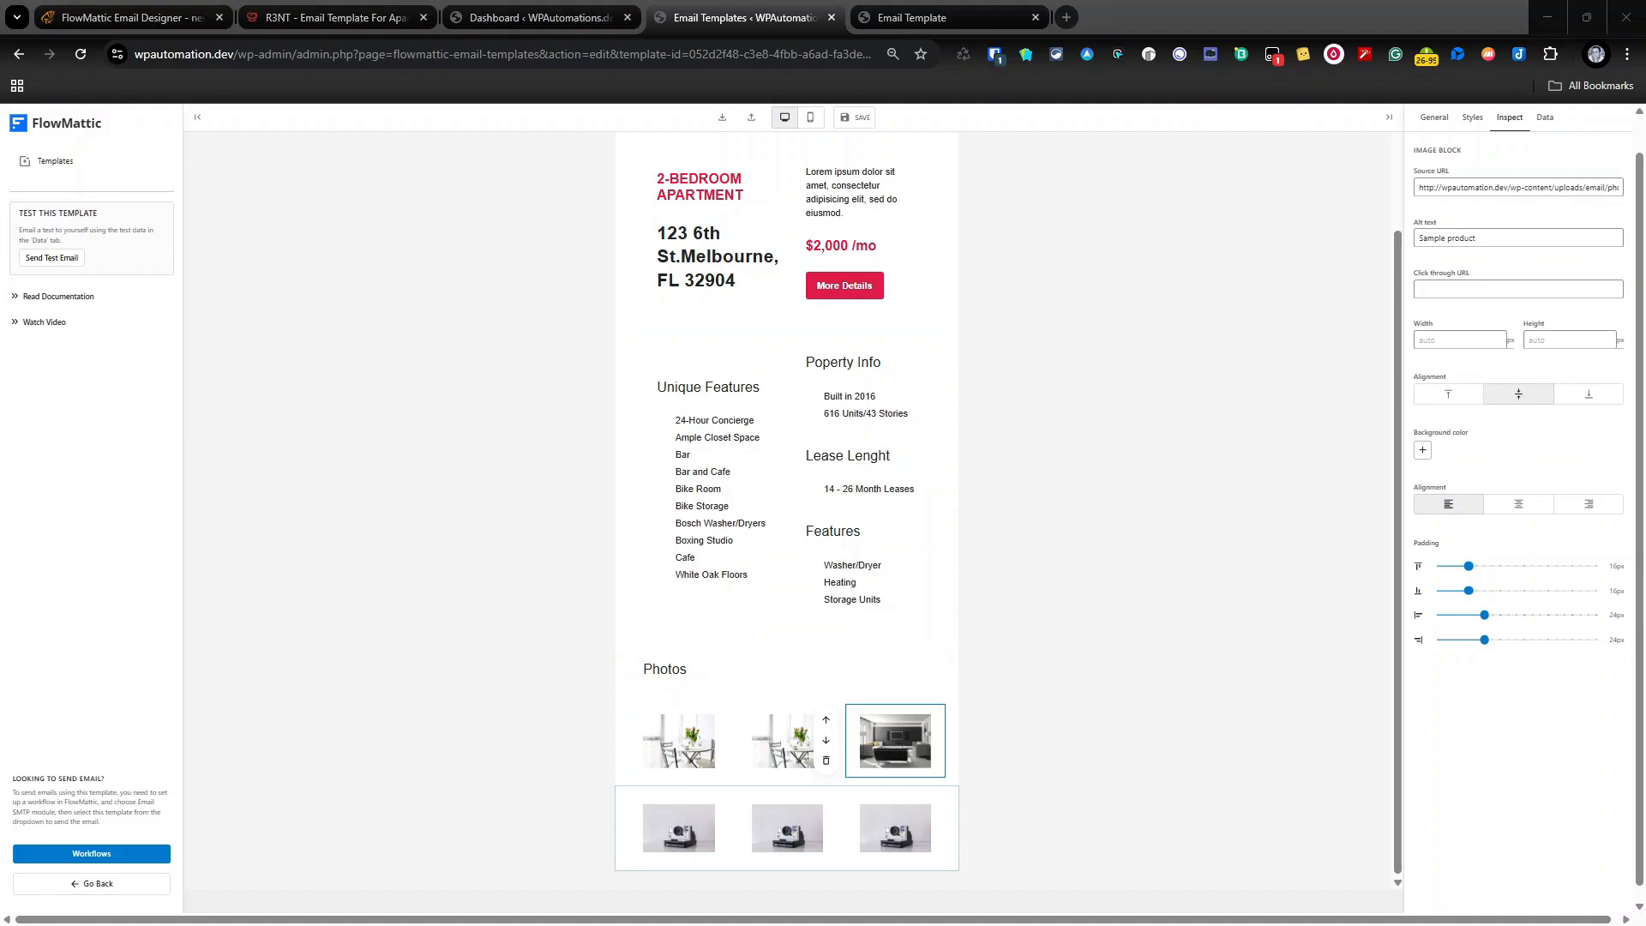
left_click(678, 828)
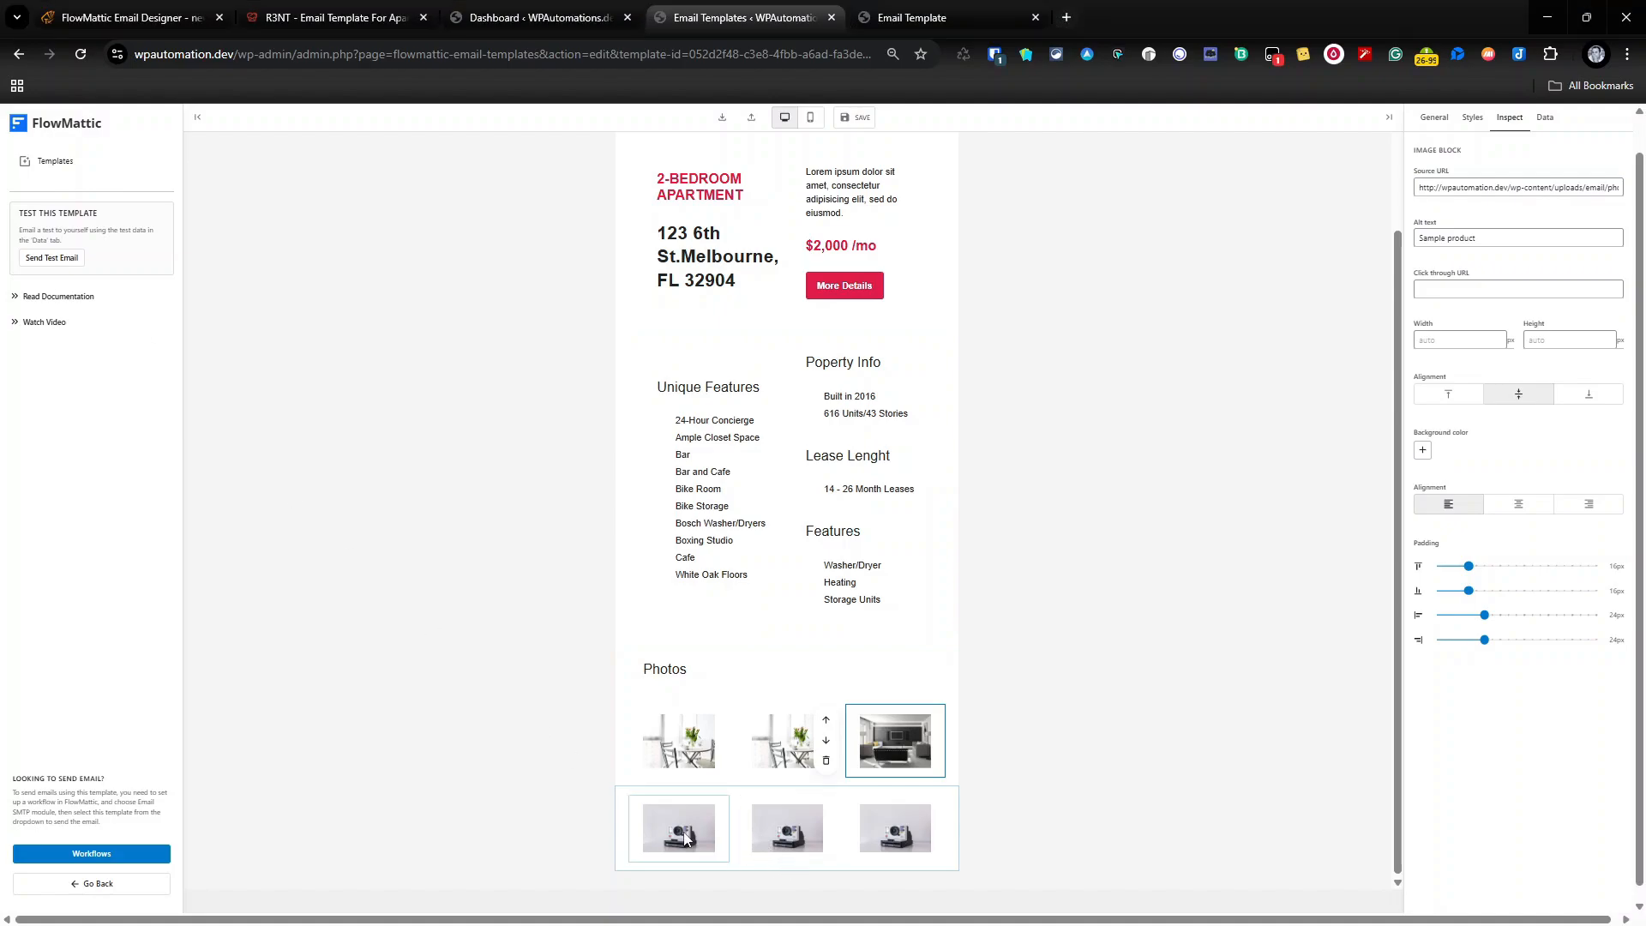
triple_click(1531, 185)
type("https://wpautomation.dev/wp-content/uploads/email/photo4.jpg")
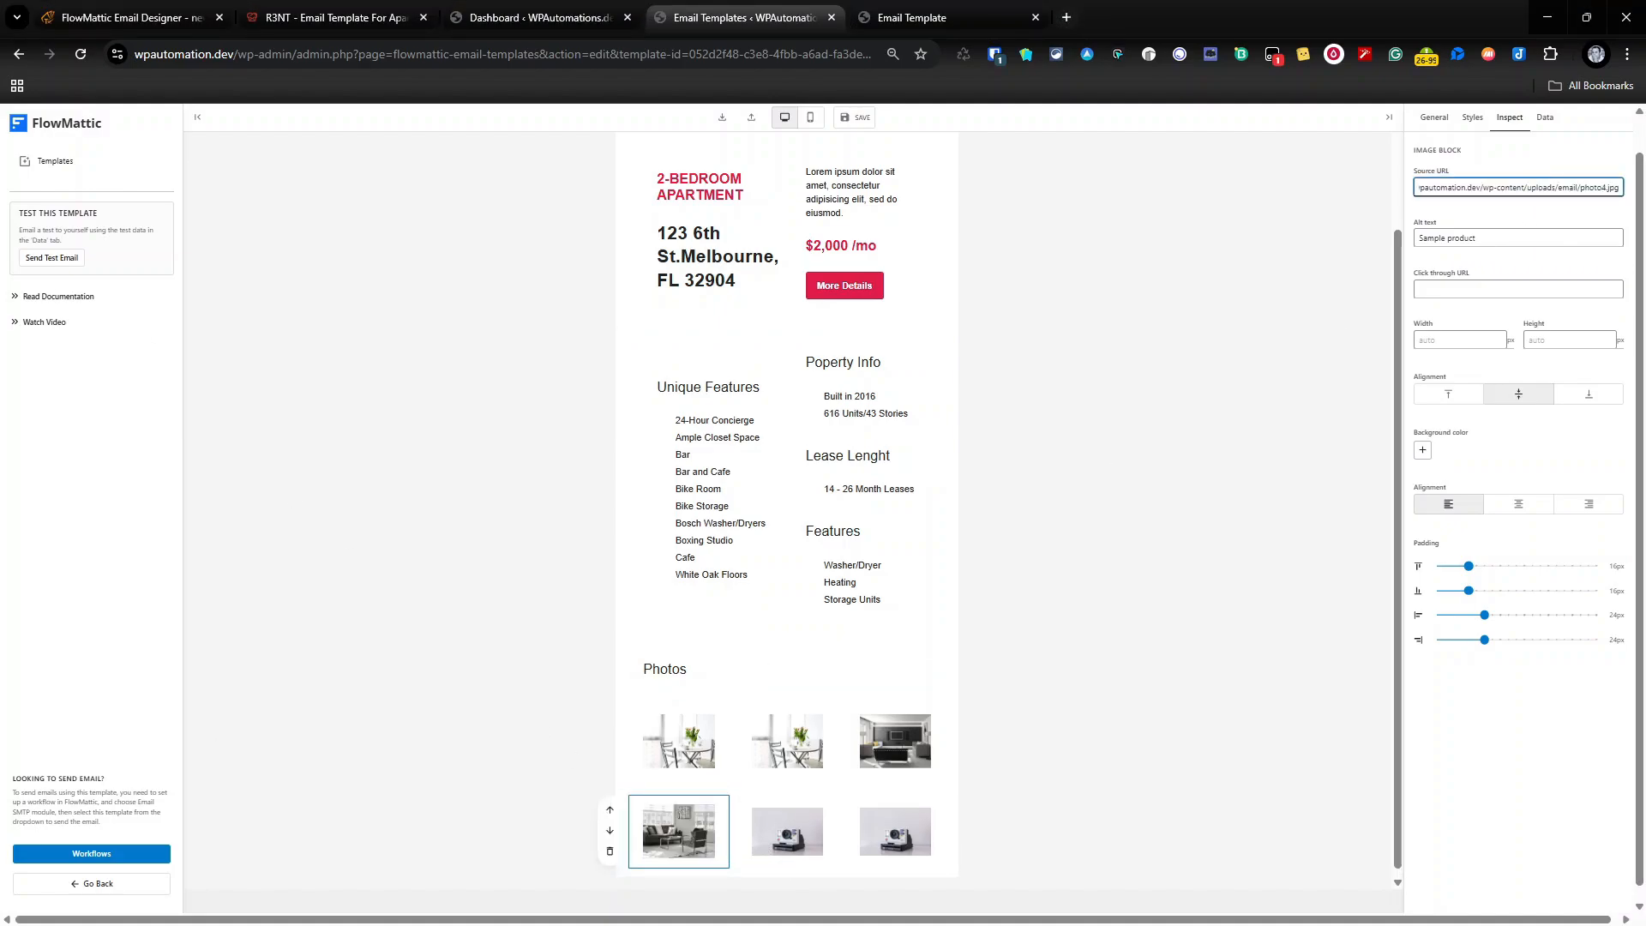
double_click(1516, 188)
triple_click(1517, 196)
left_click(810, 837)
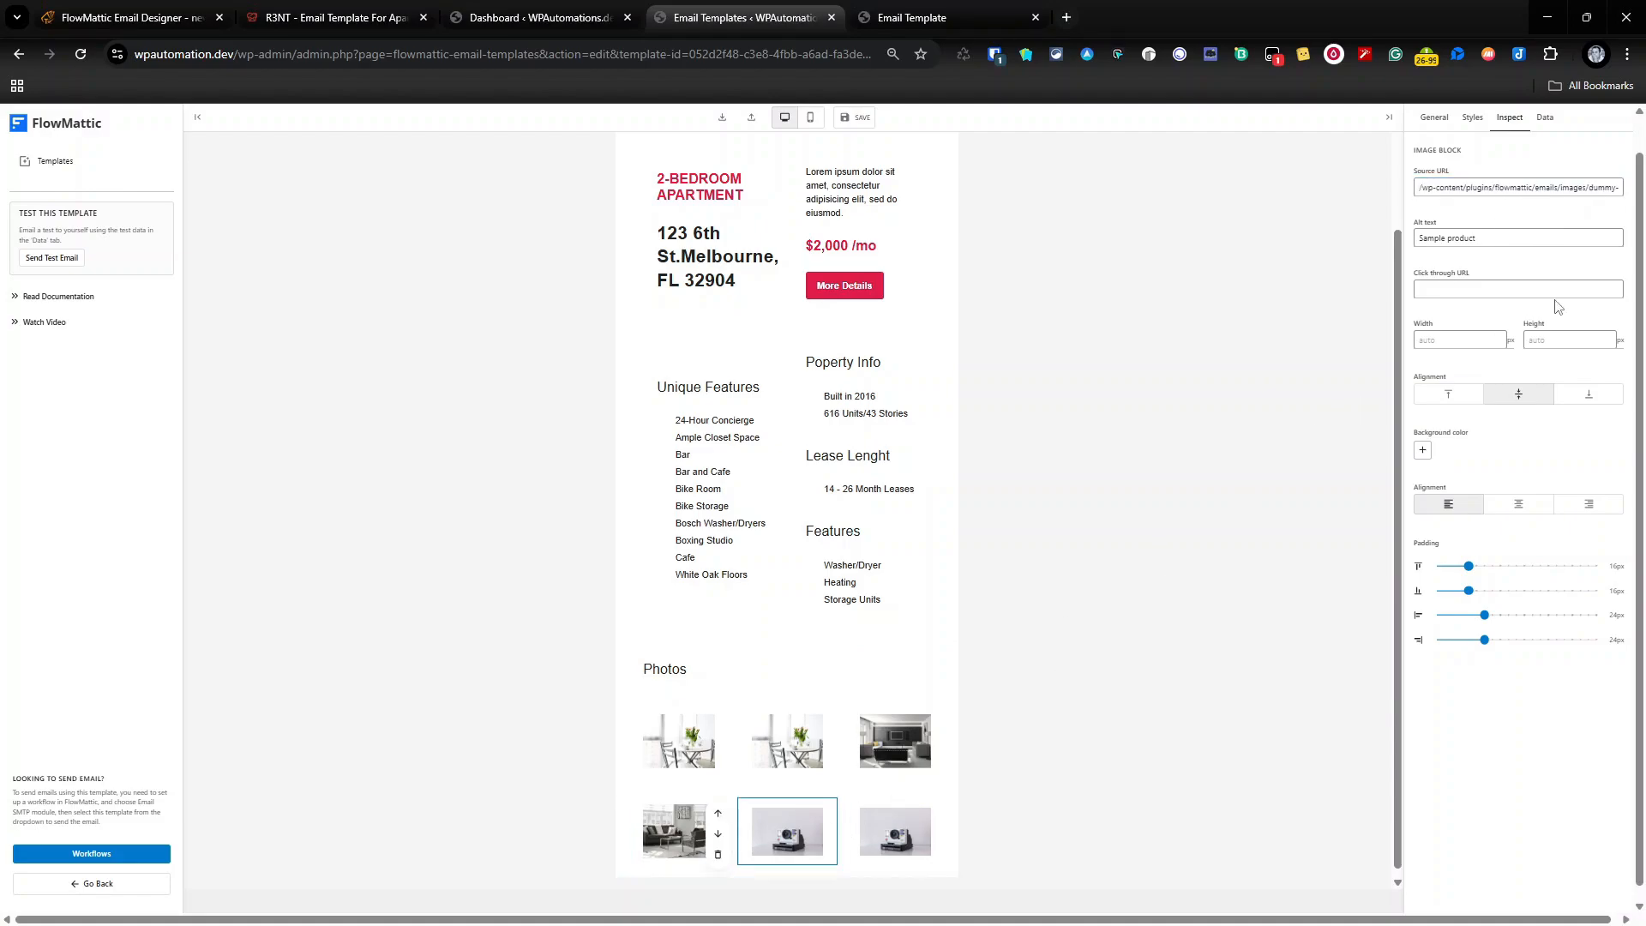
triple_click(1502, 192)
type("https://wpautomation.dev/wp-content/uploads/email/photo4.jpg")
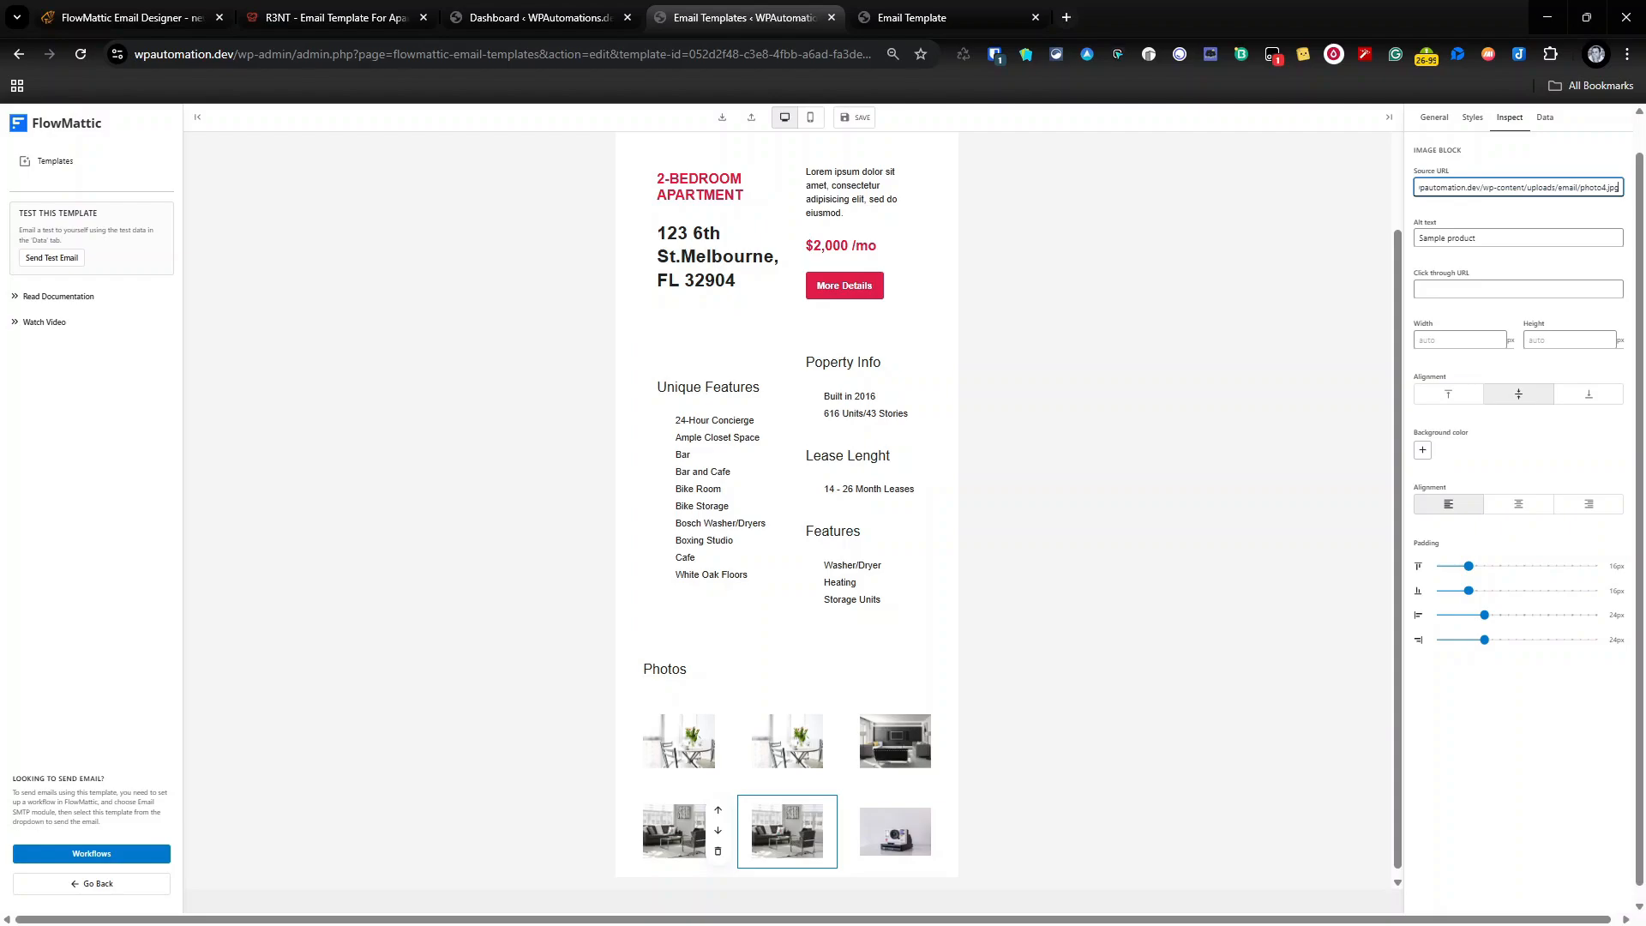
key("alt+Tab")
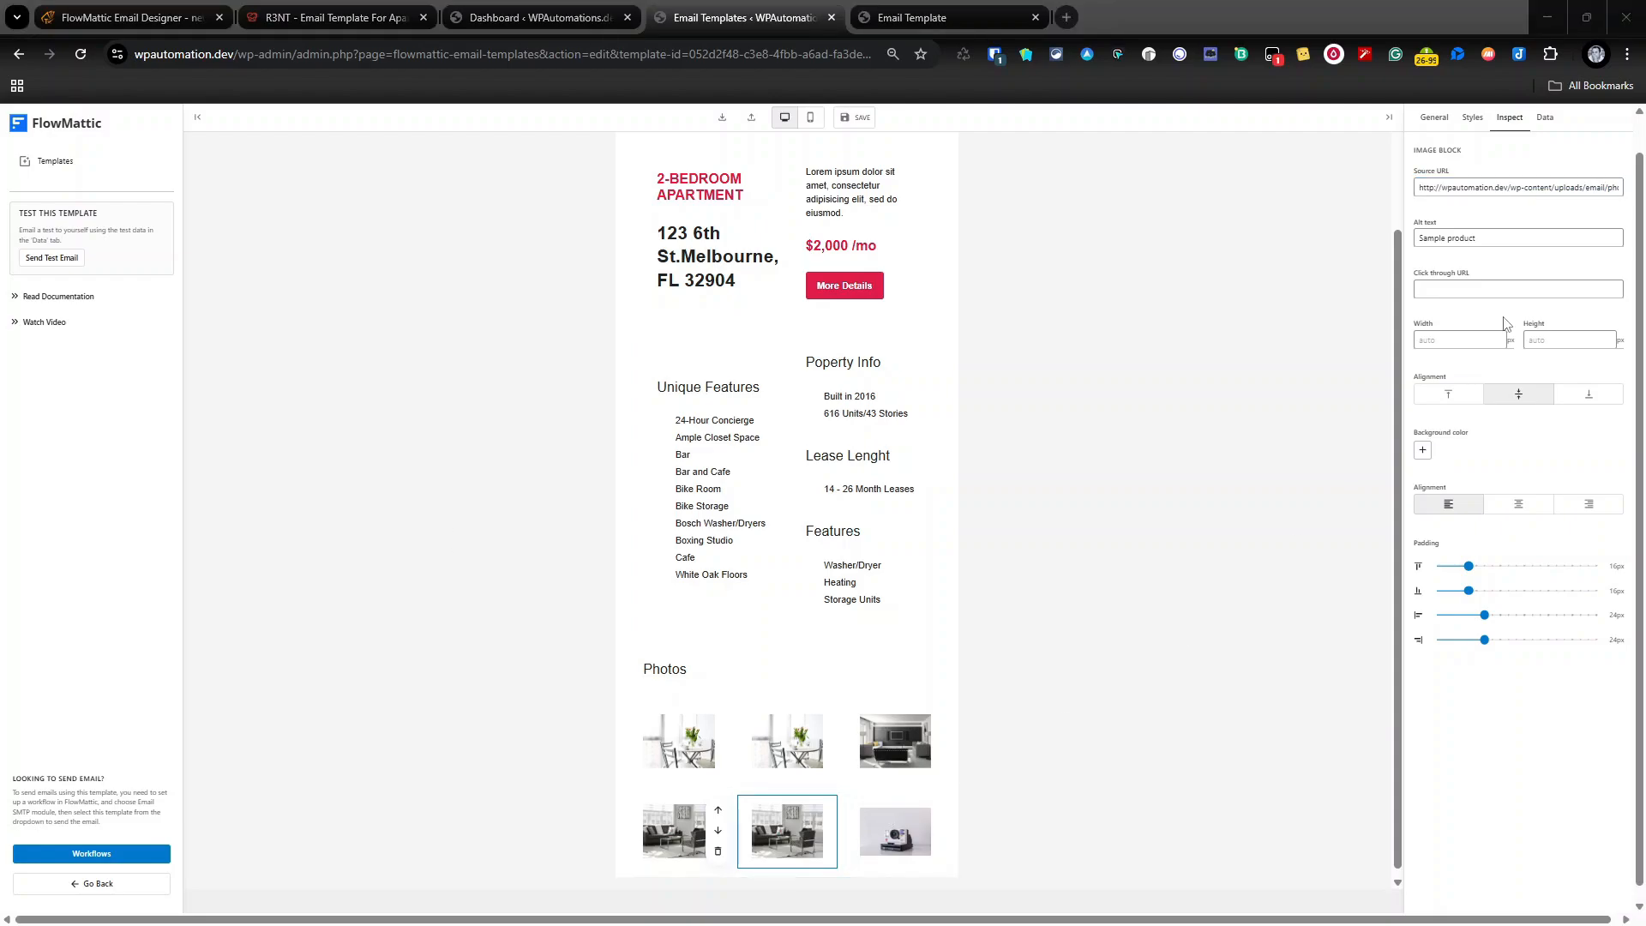
double_click(1539, 188)
key("ctrl+a")
key("ctrl+v")
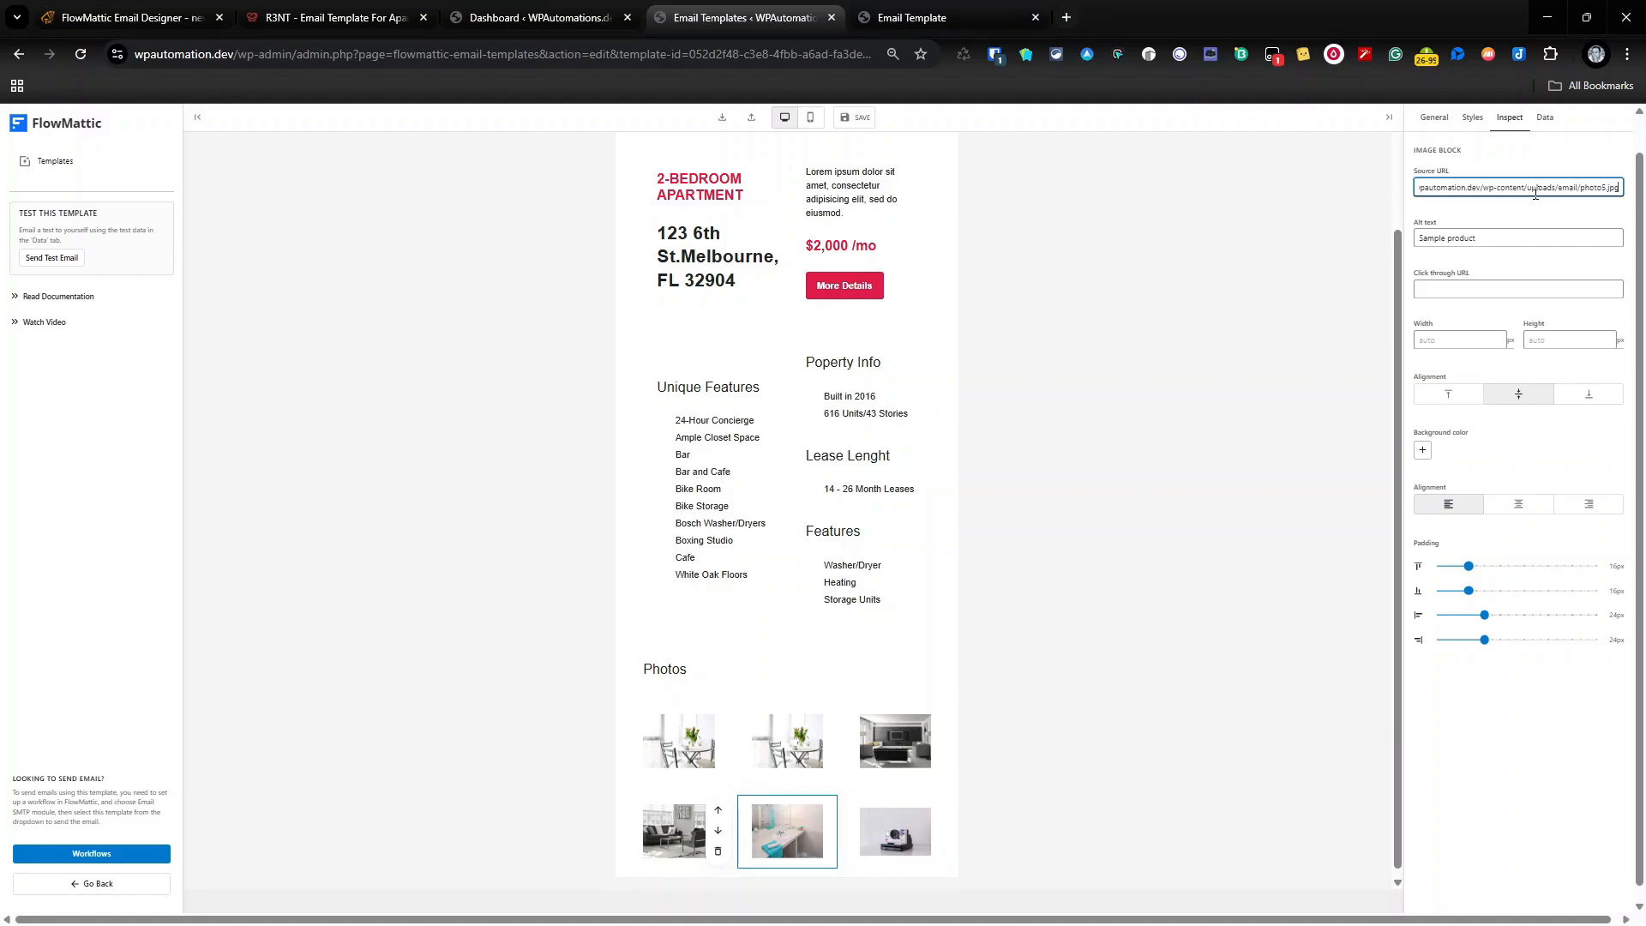
key("alt+Tab")
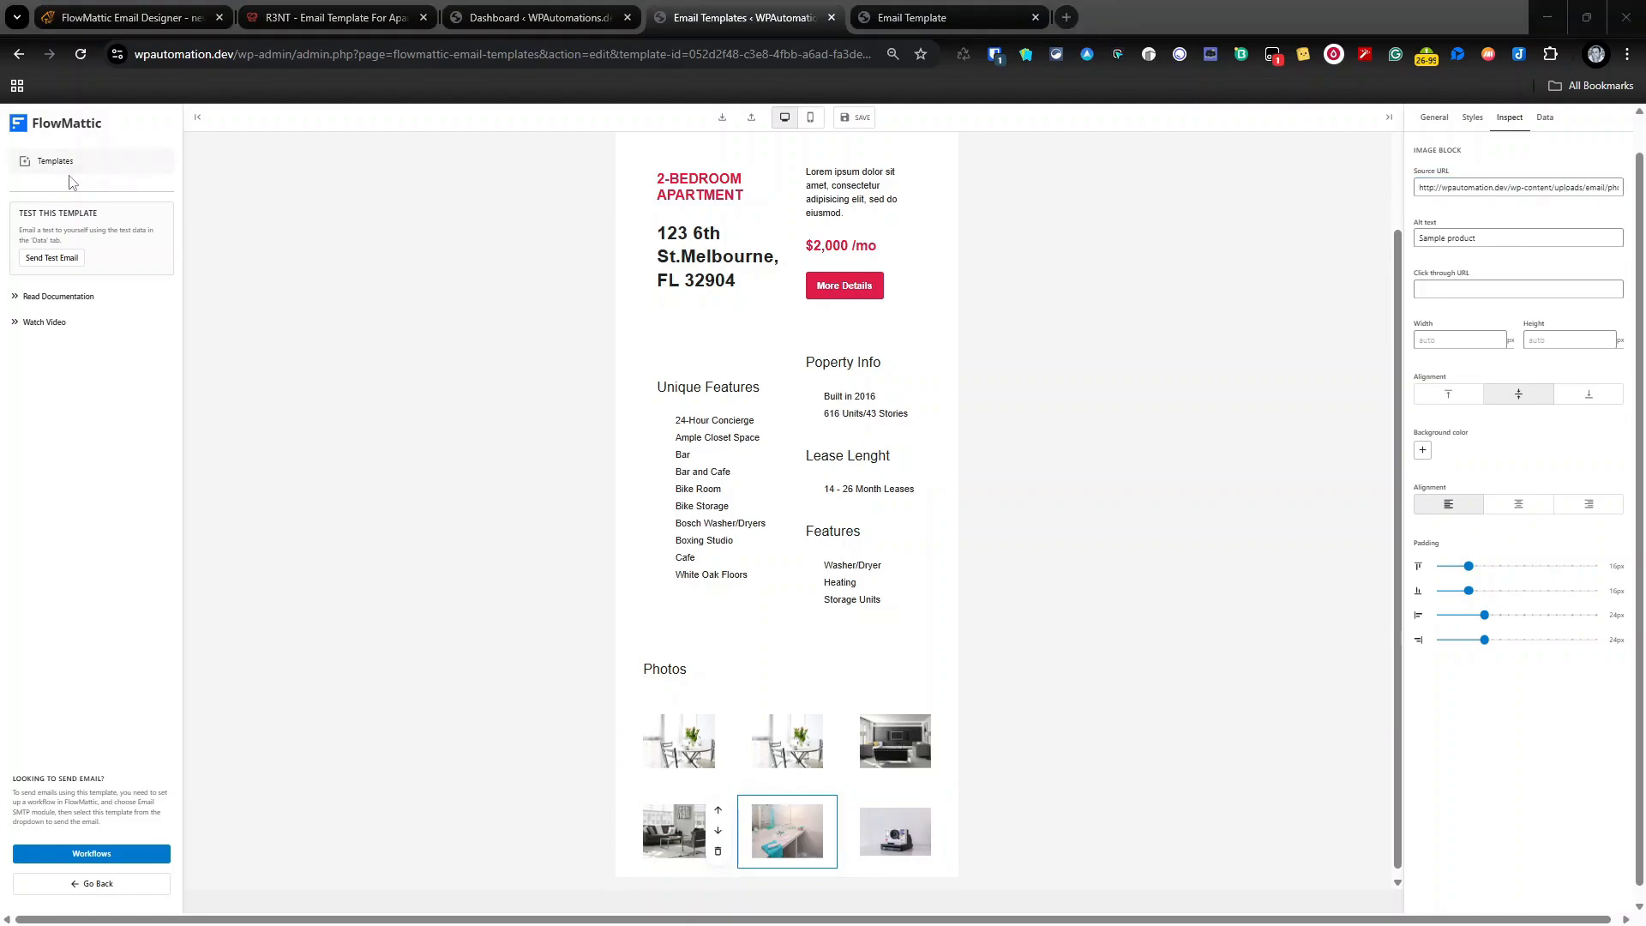
left_click(911, 860)
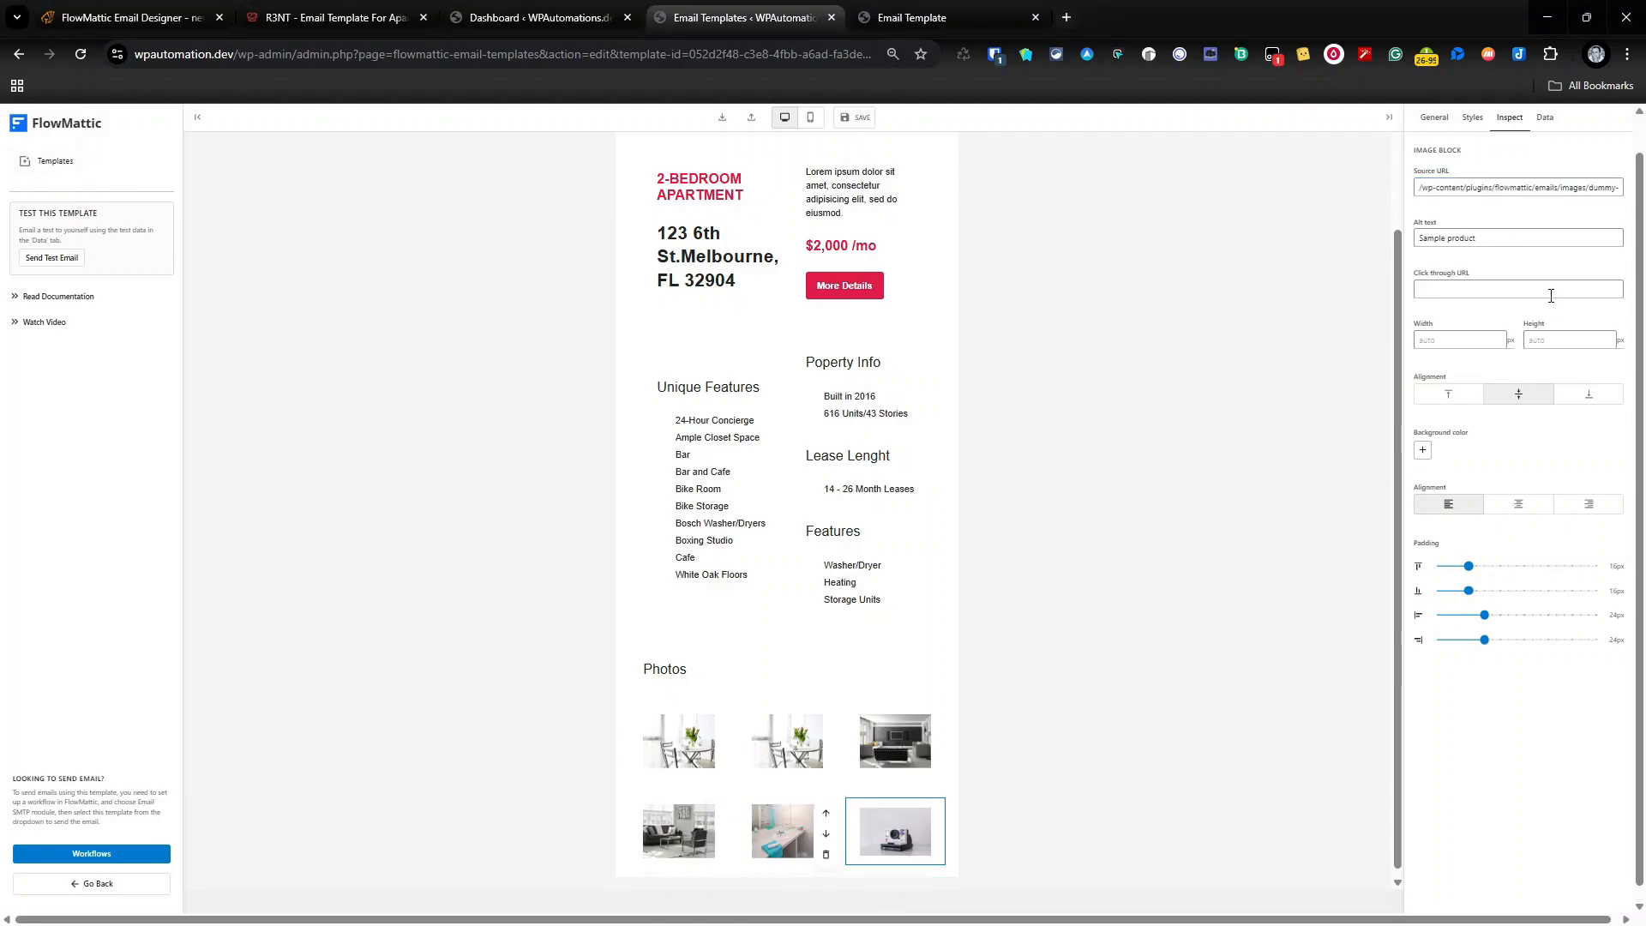
left_click(1549, 193)
key("ctrl+a")
key("BackSpace")
type("https://wpautomation.dev/wp-content/uploads/email/photo6.jpg")
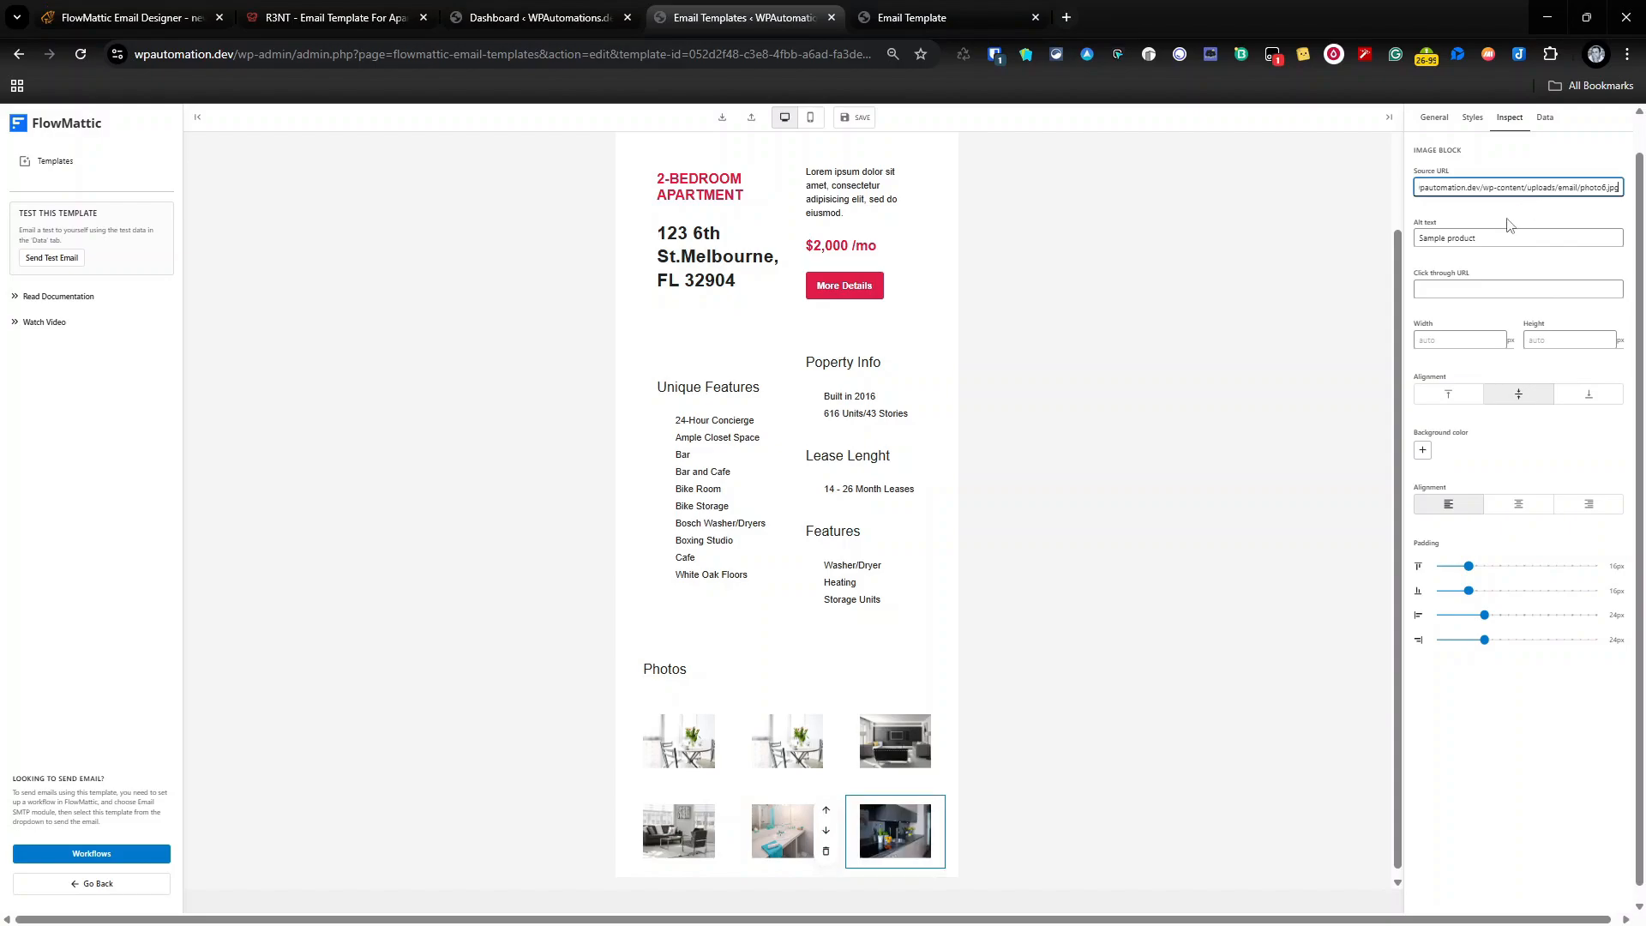
Select the first image in the template's first photo row and copy the address of the matching photo from the R3NT email page
left_click(720, 756)
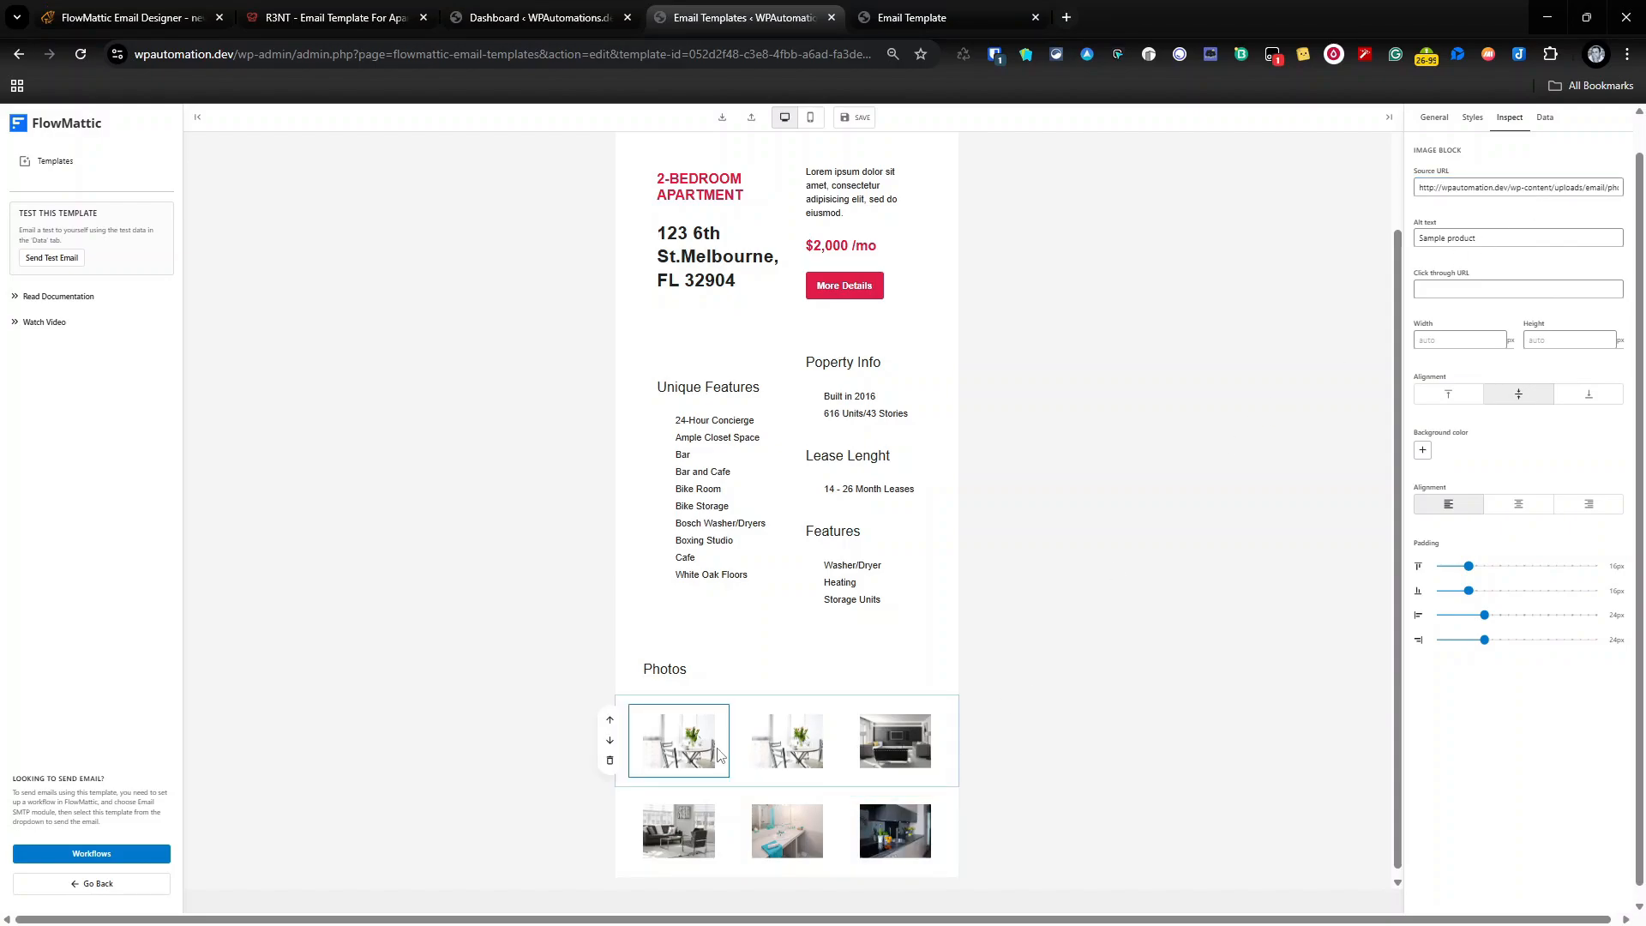
scroll(815, 594, "up", 2)
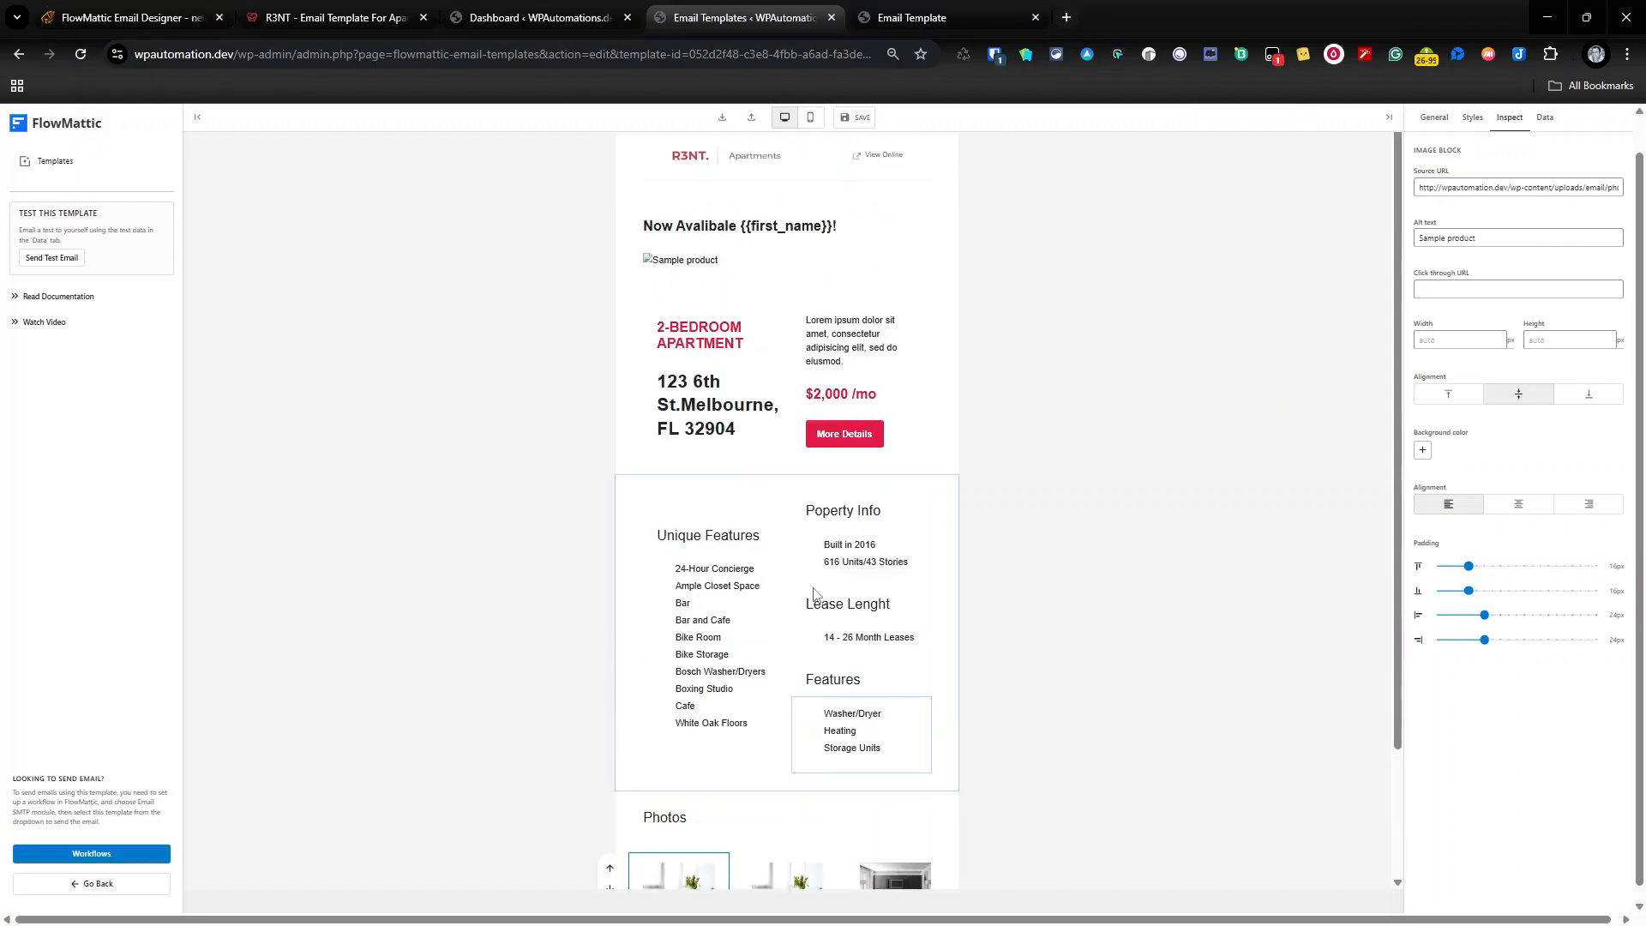
scroll(798, 643, "down", 2)
scroll(783, 680, "up", 3)
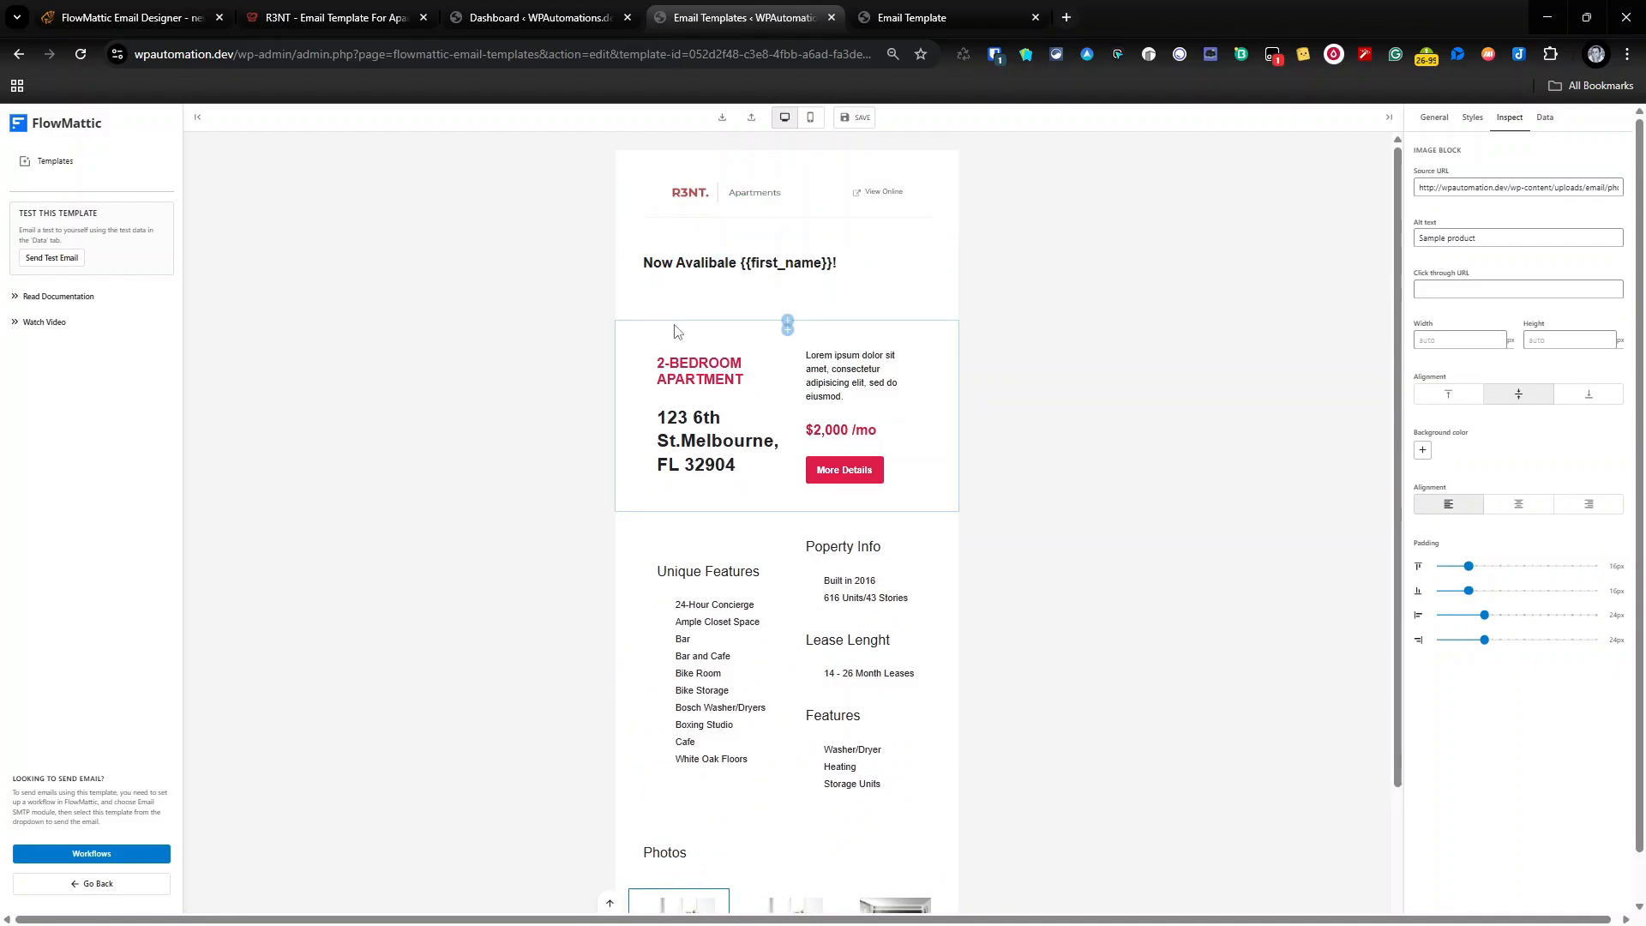
scroll(721, 510, "down", 2)
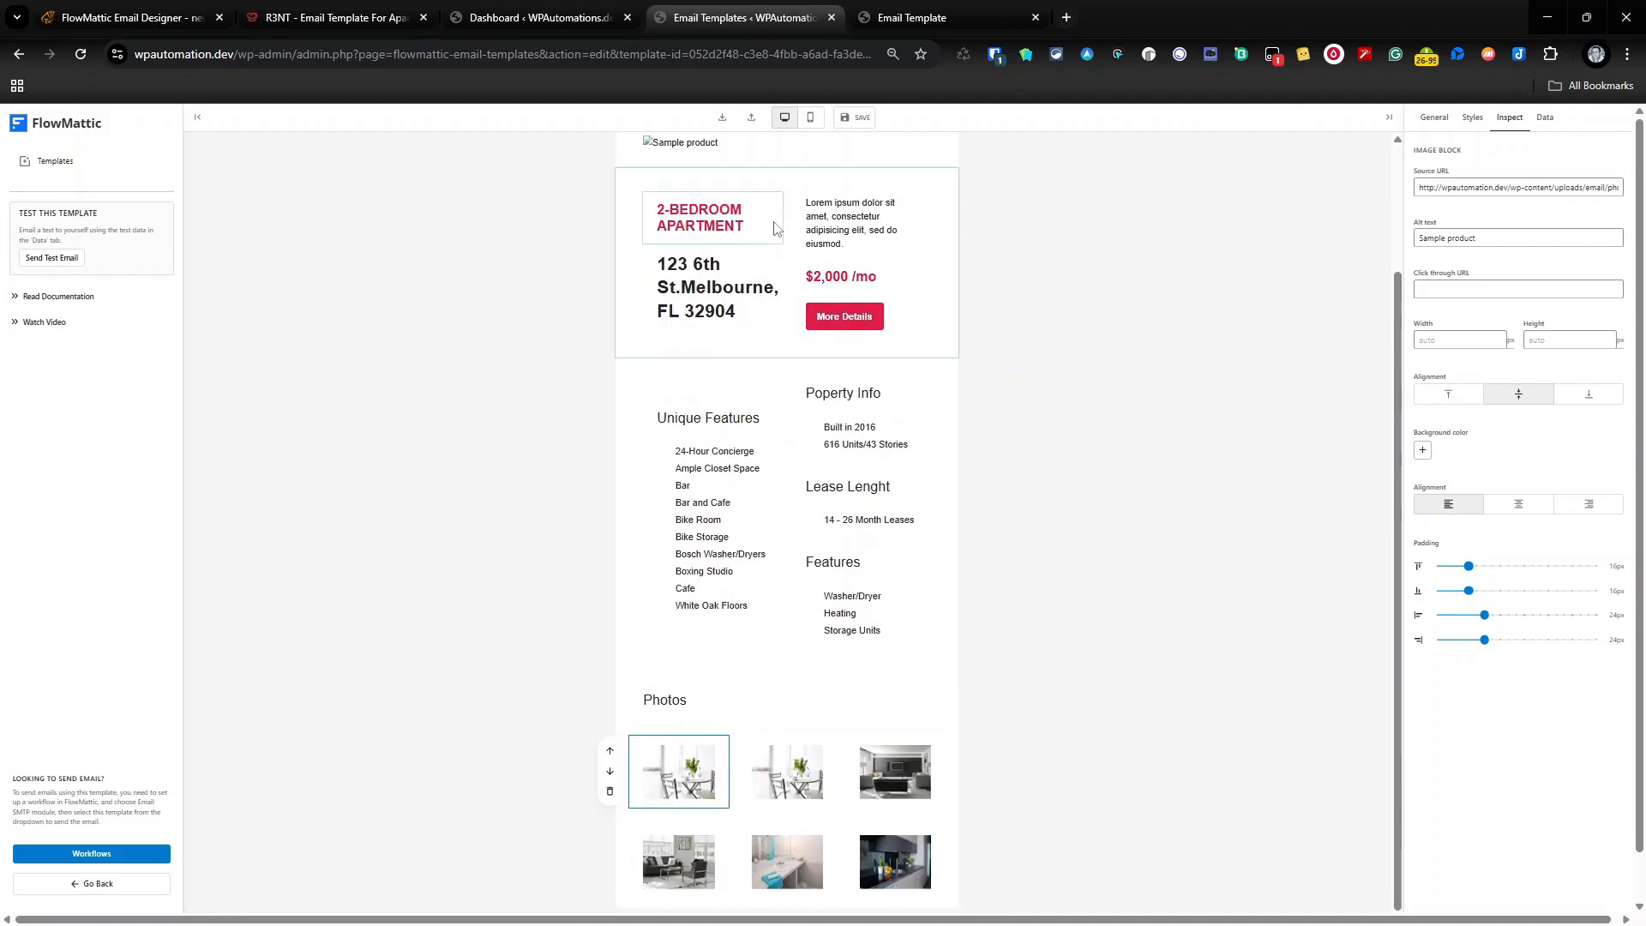
scroll(776, 227, "up", 2)
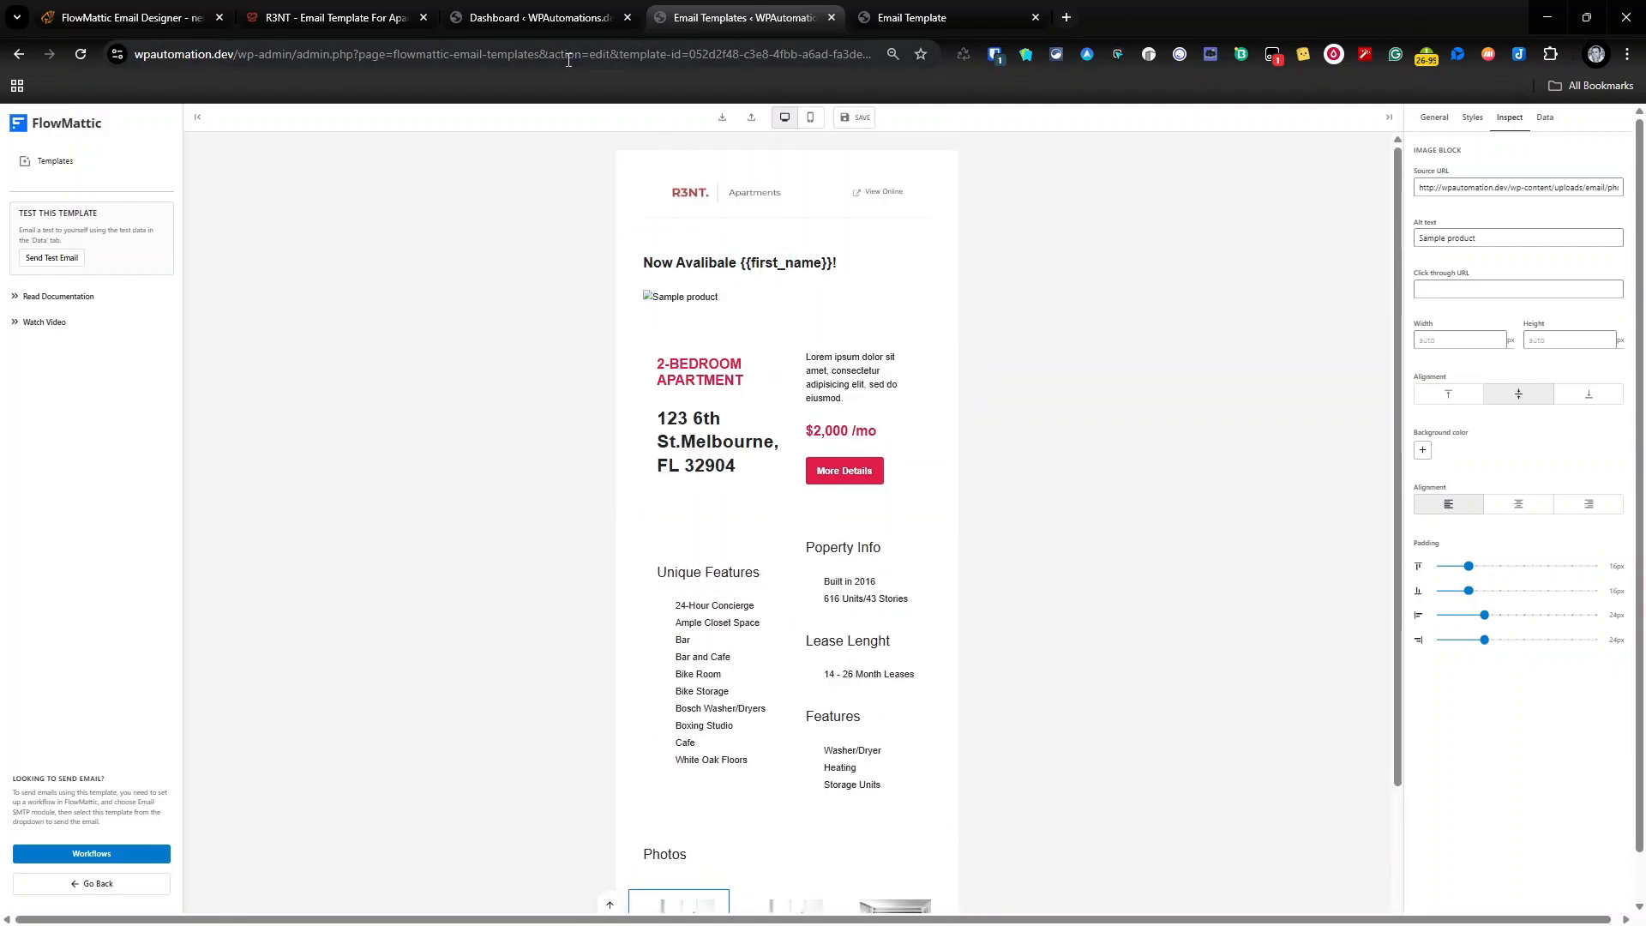
left_click(913, 17)
scroll(741, 546, "down", 1)
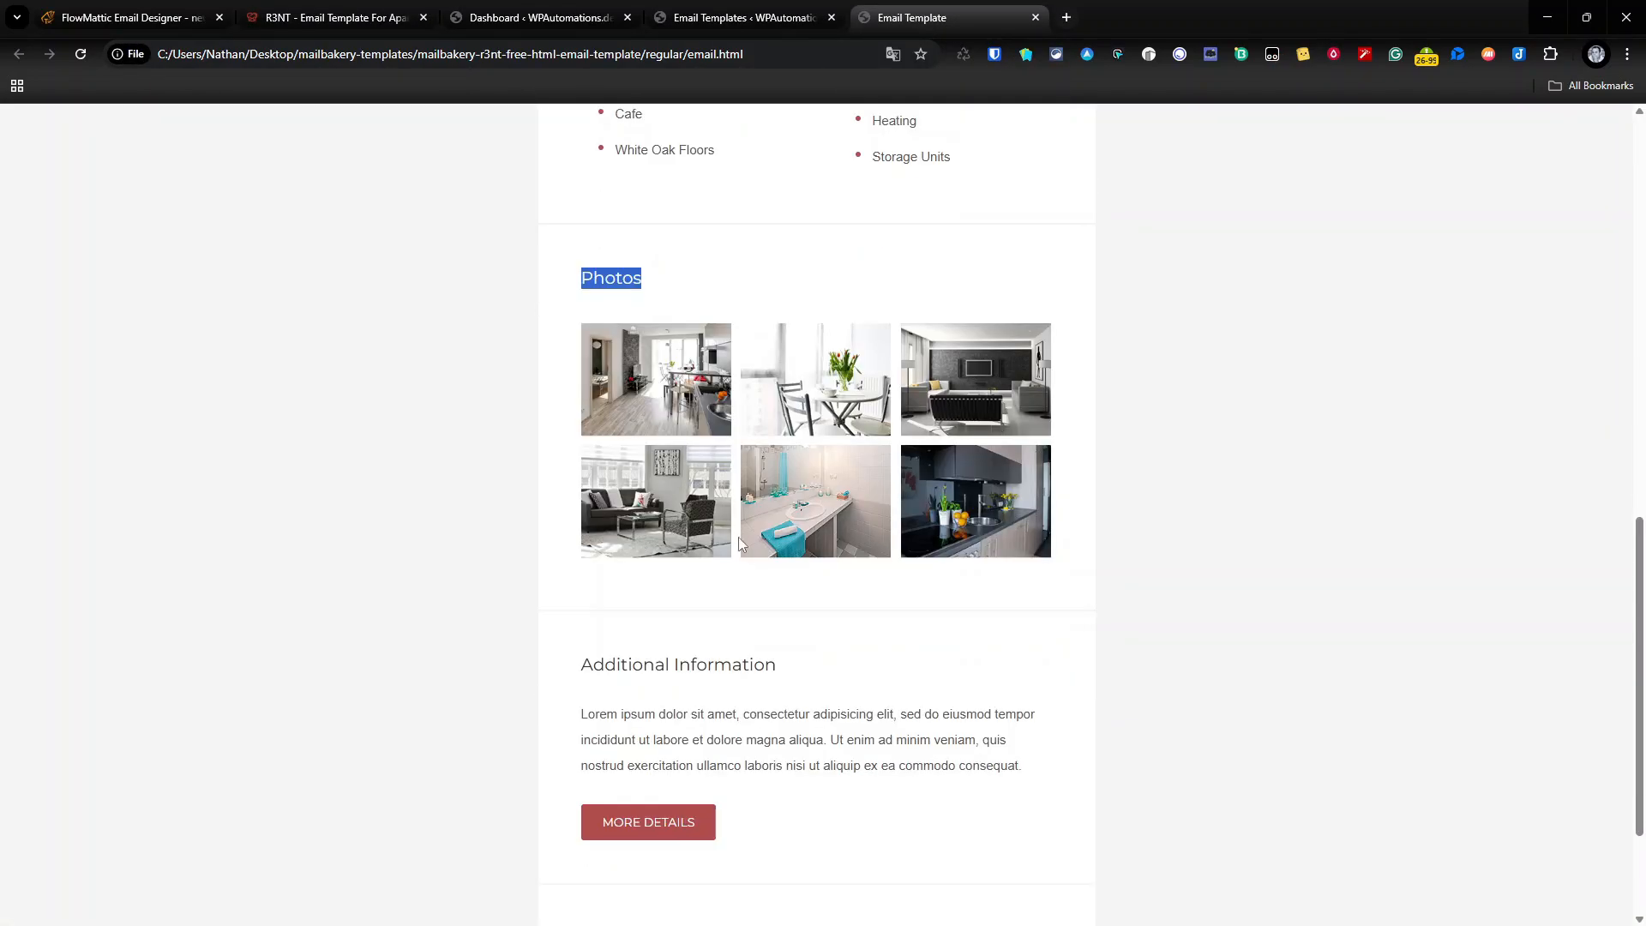
right_click(672, 360)
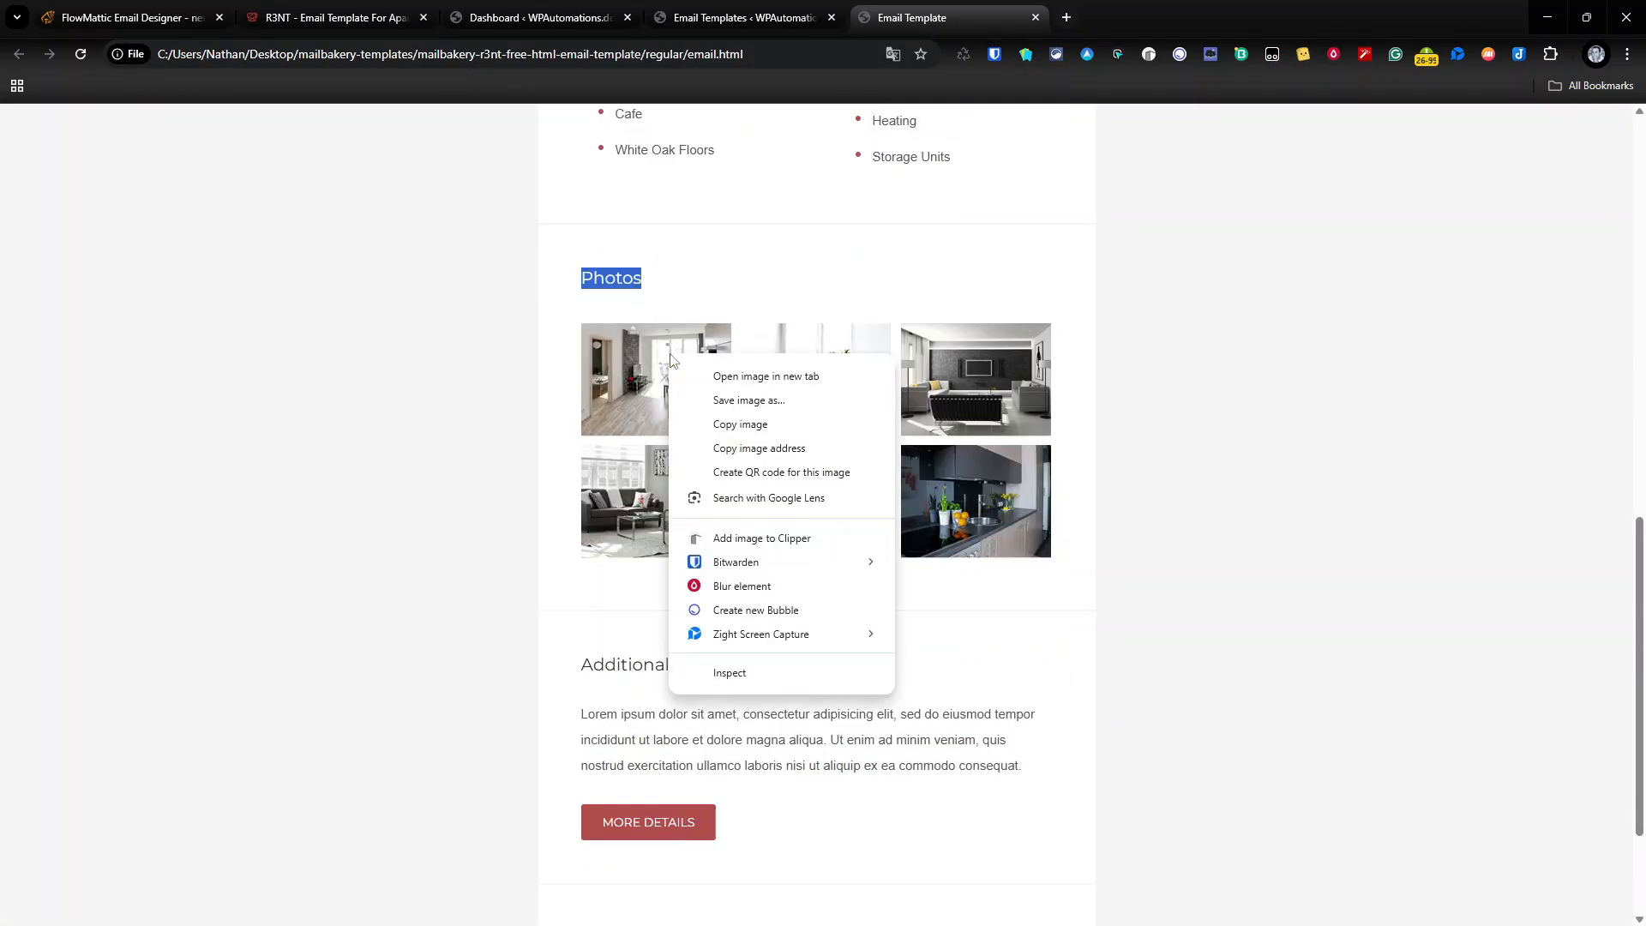
left_click(786, 450)
left_click(532, 9)
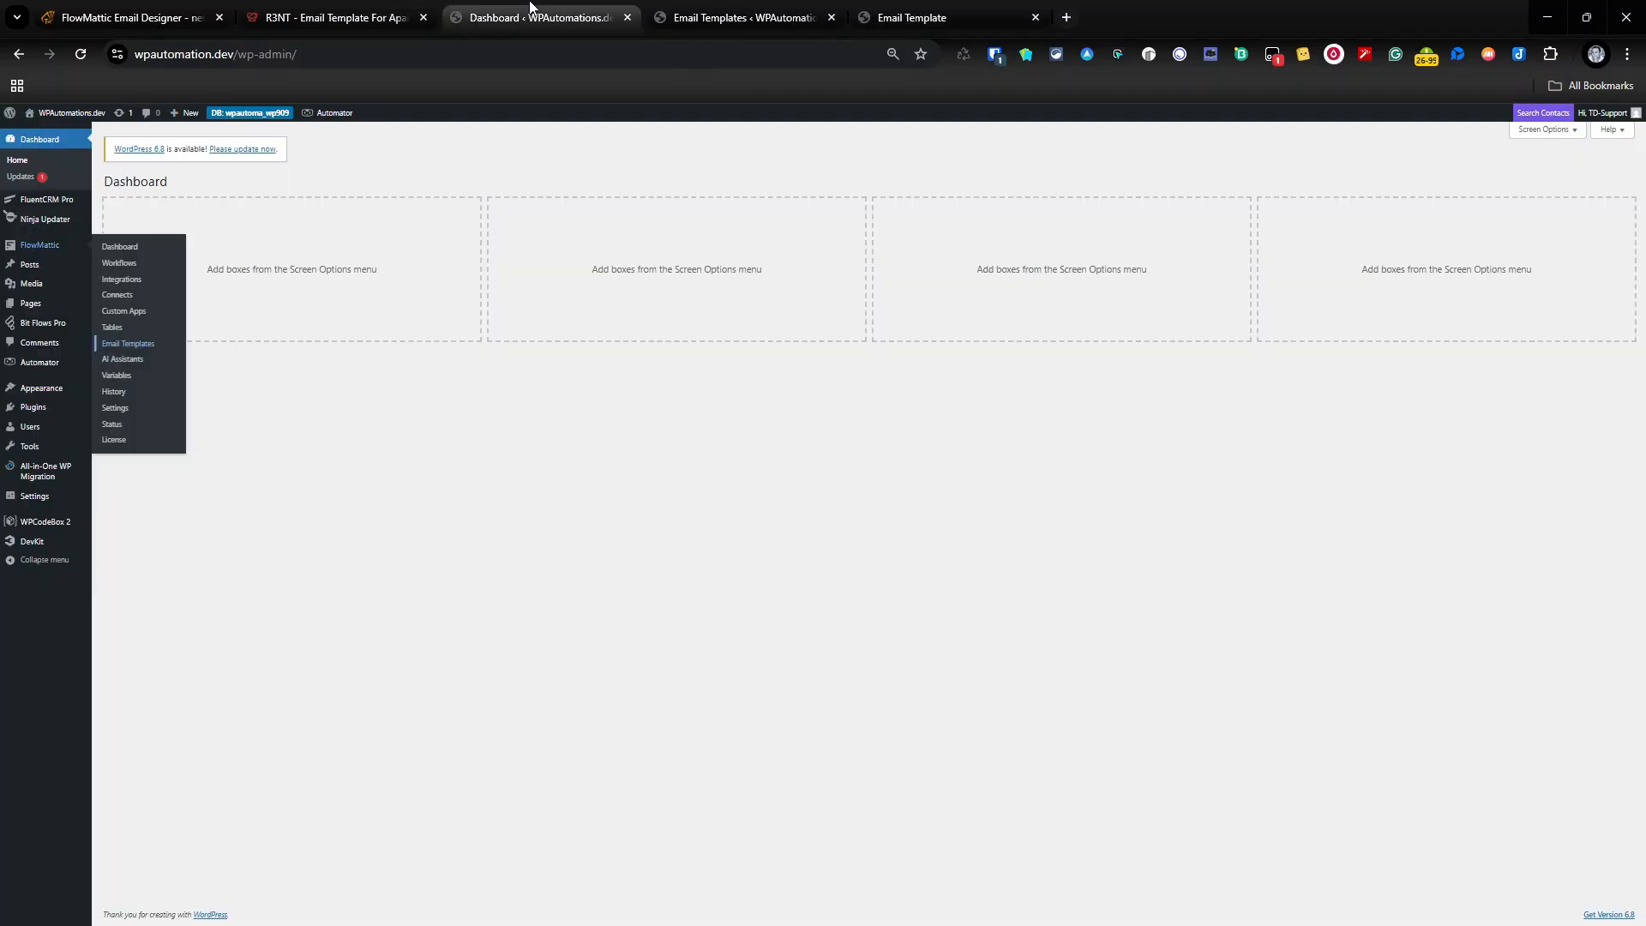
left_click(718, 13)
scroll(721, 857, "down", 3)
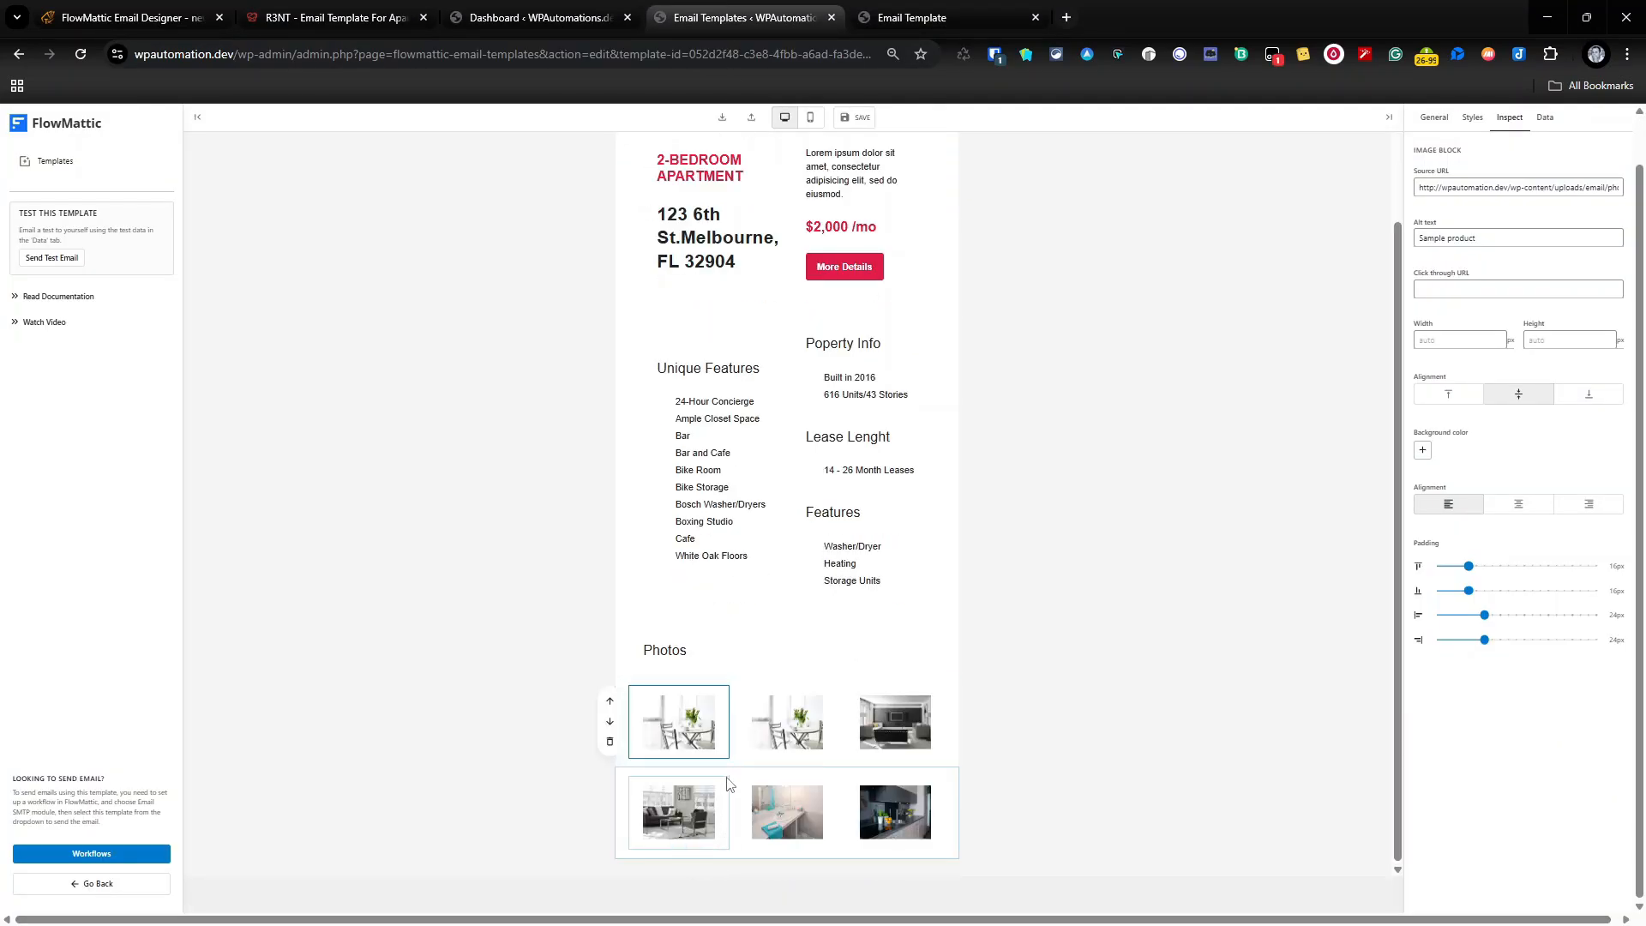
triple_click(1469, 191)
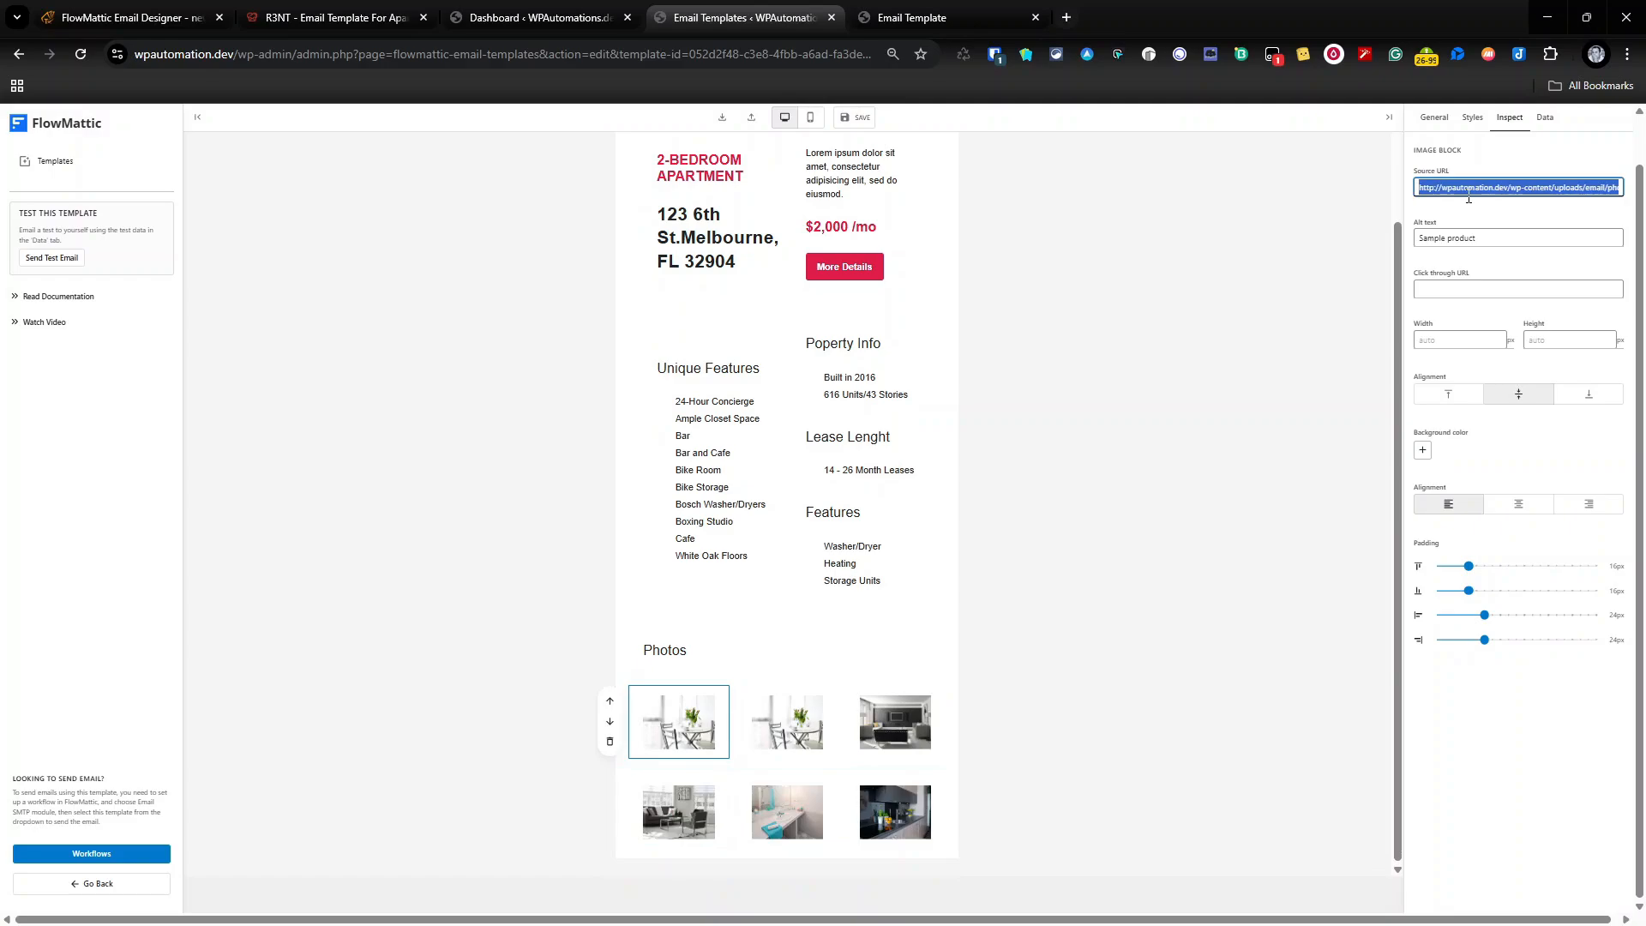
key("ctrl+v")
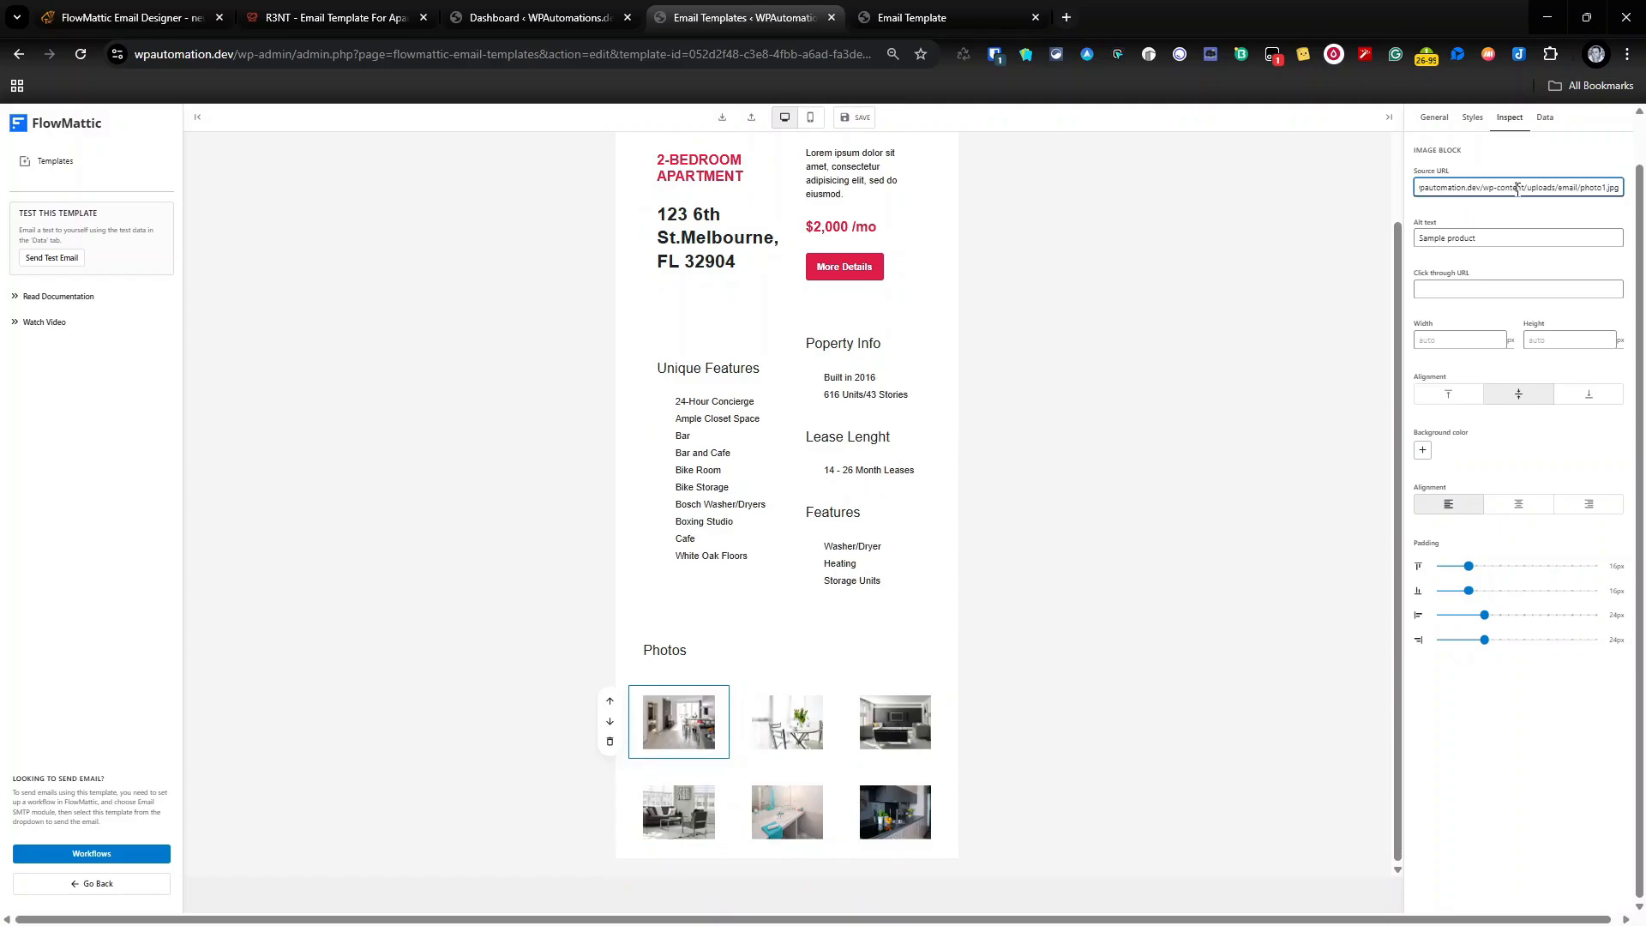
left_click(1181, 314)
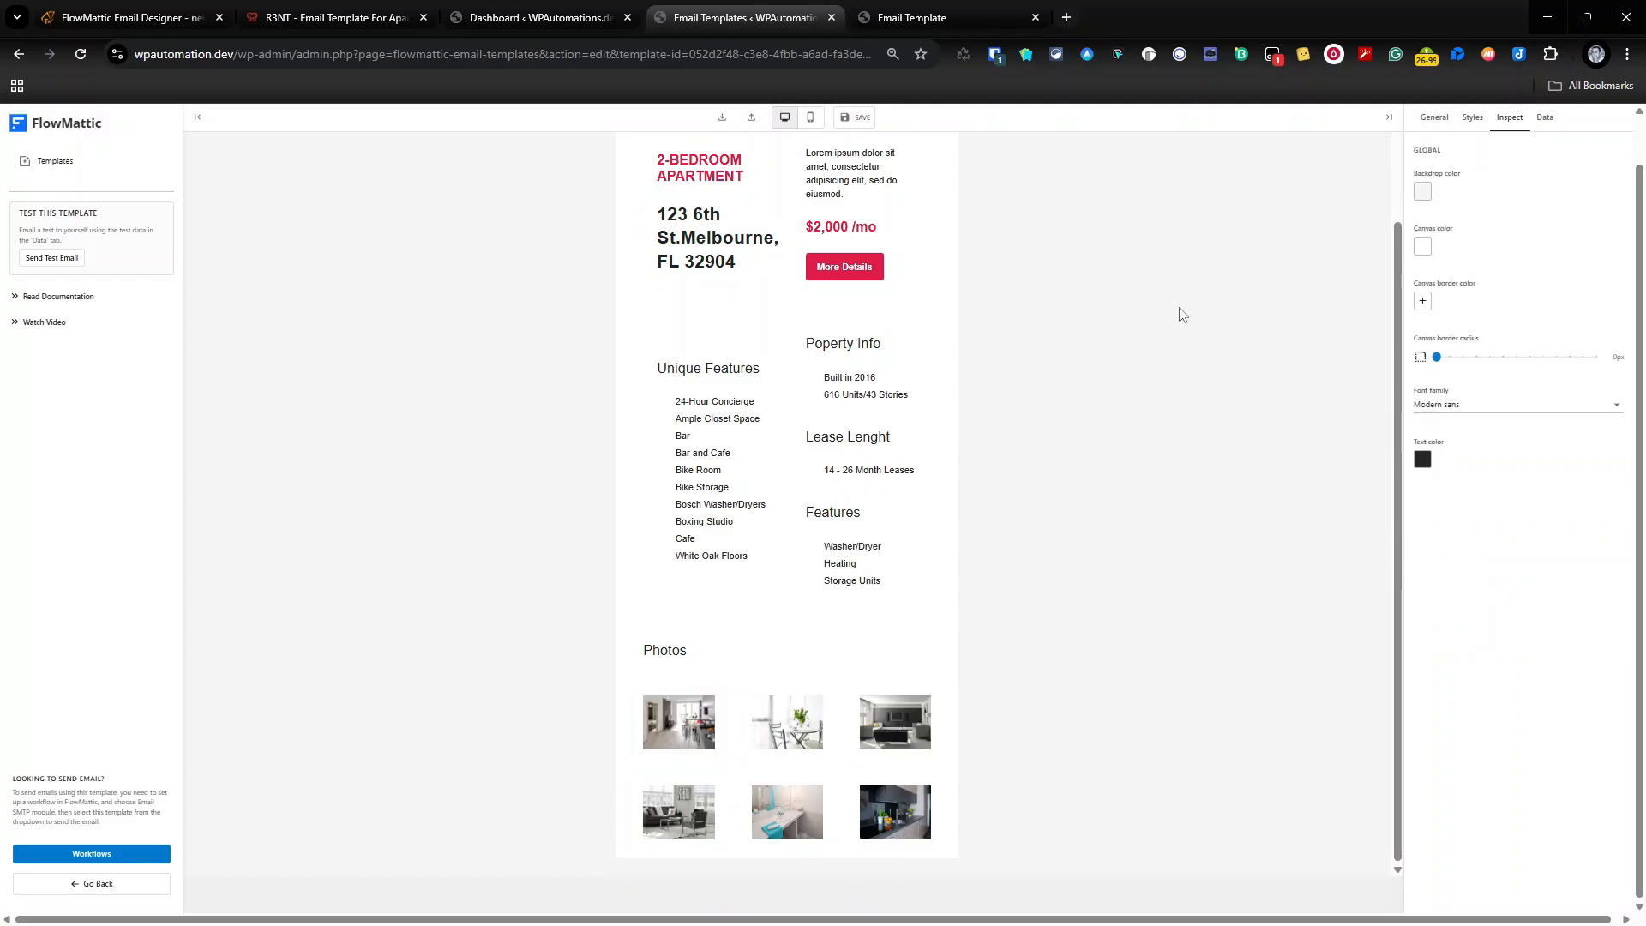
Copy the image address of the large apartment photo above the "2-Bedroom Apartment" section on the R3NT email page
scroll(1063, 481, "up", 3)
left_click(969, 8)
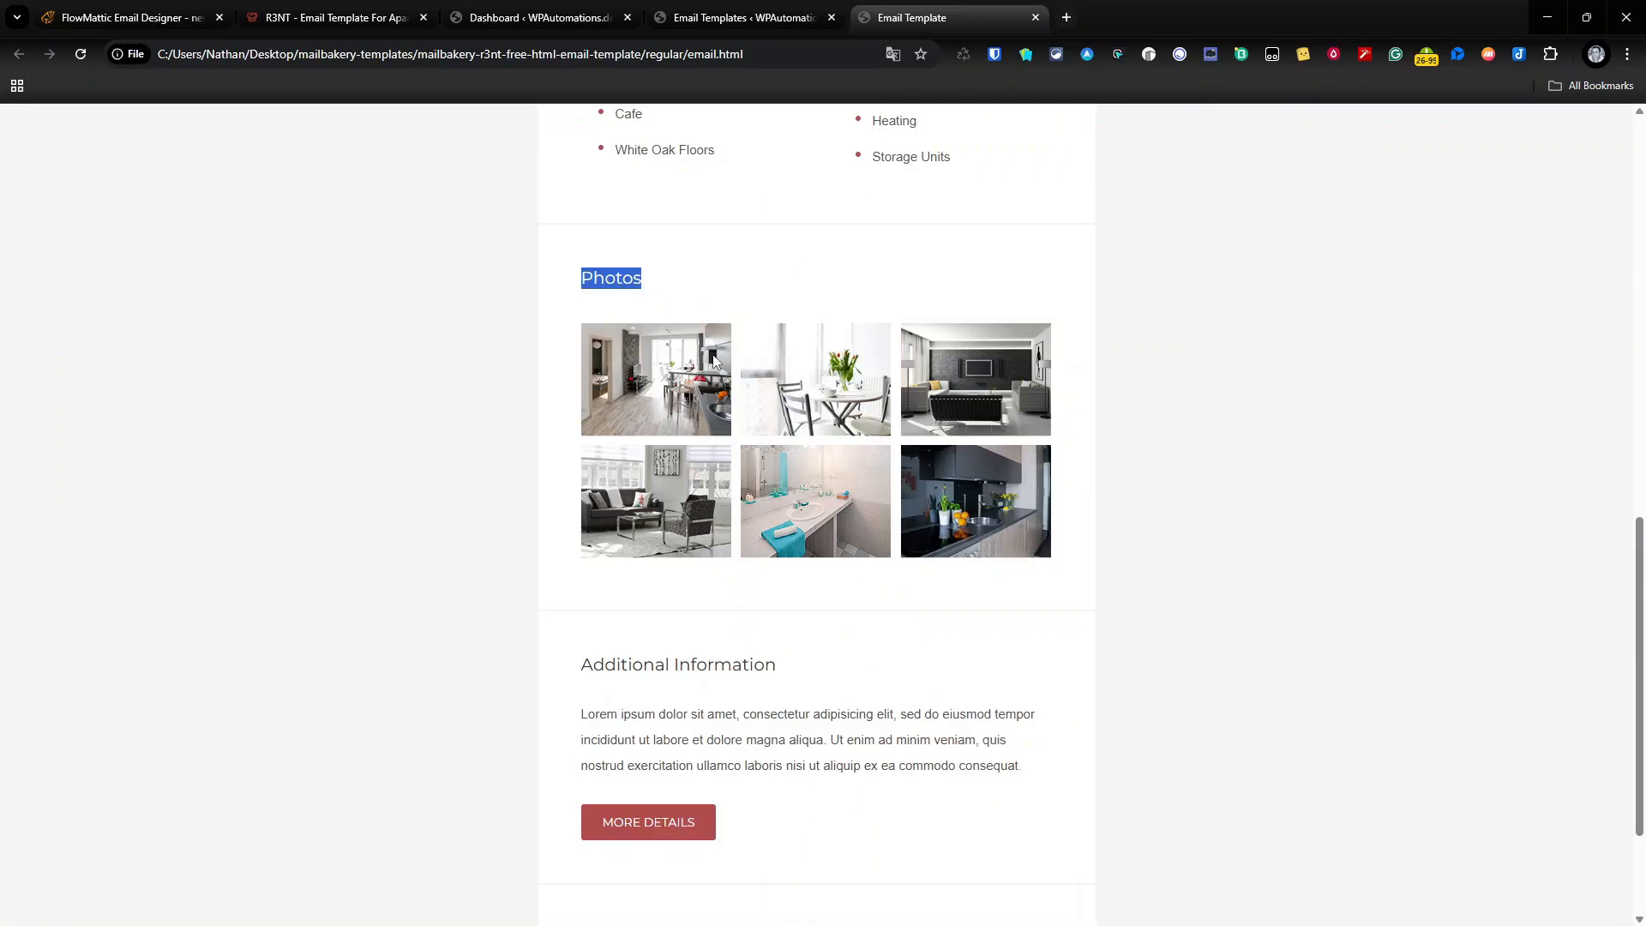
scroll(764, 477, "up", 10)
right_click(826, 292)
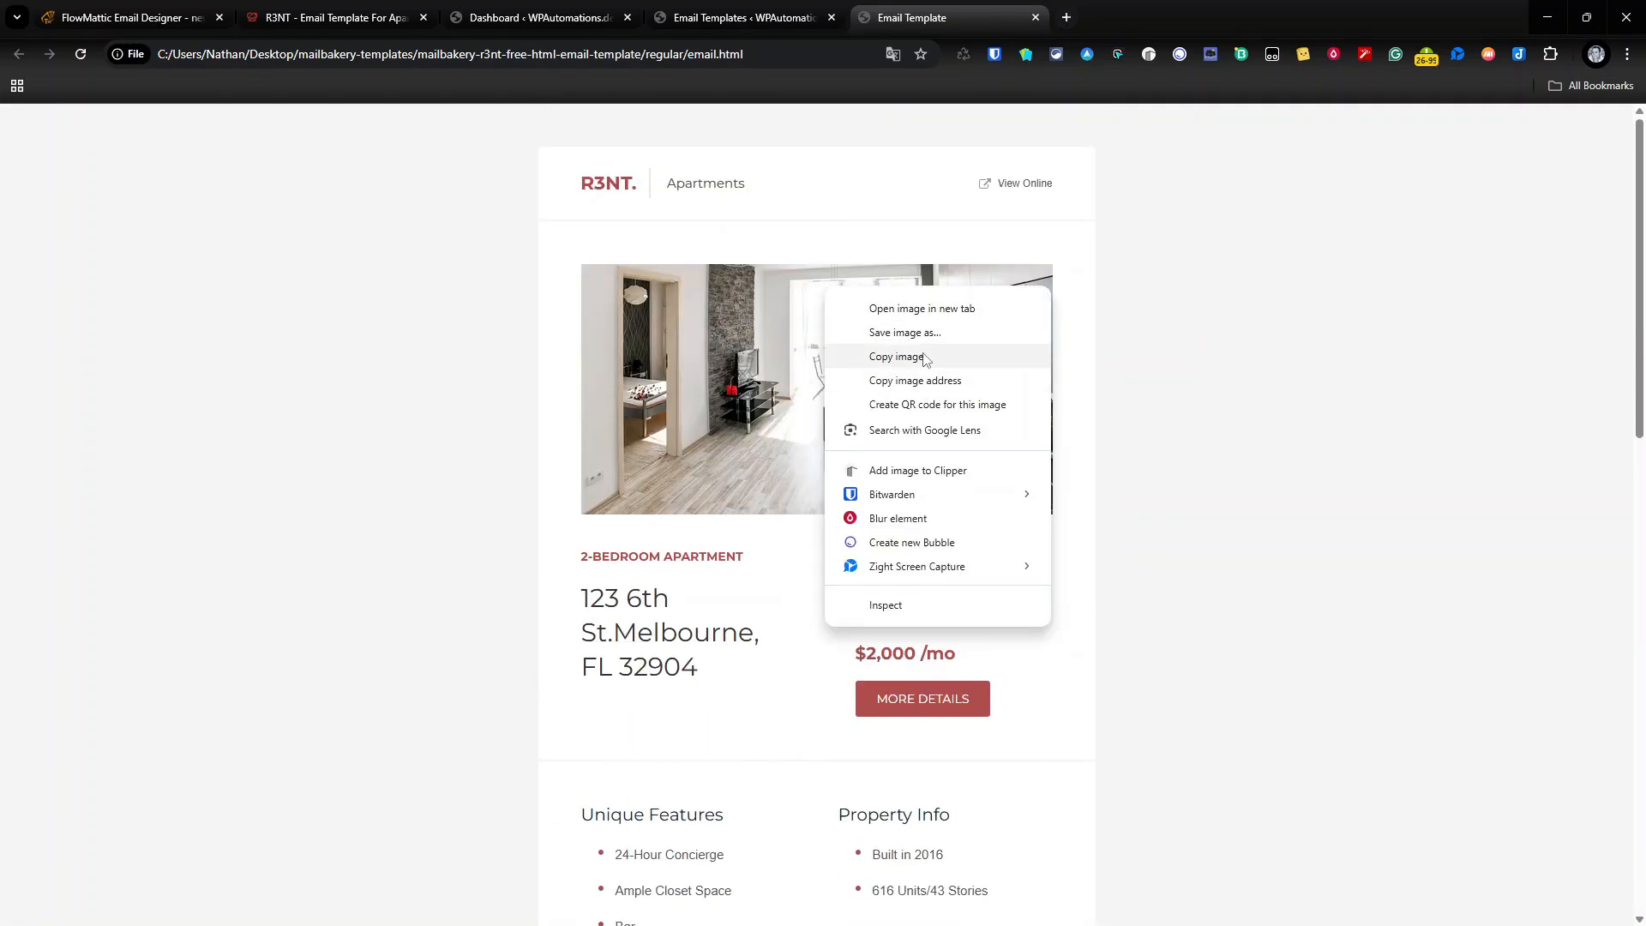
left_click(934, 381)
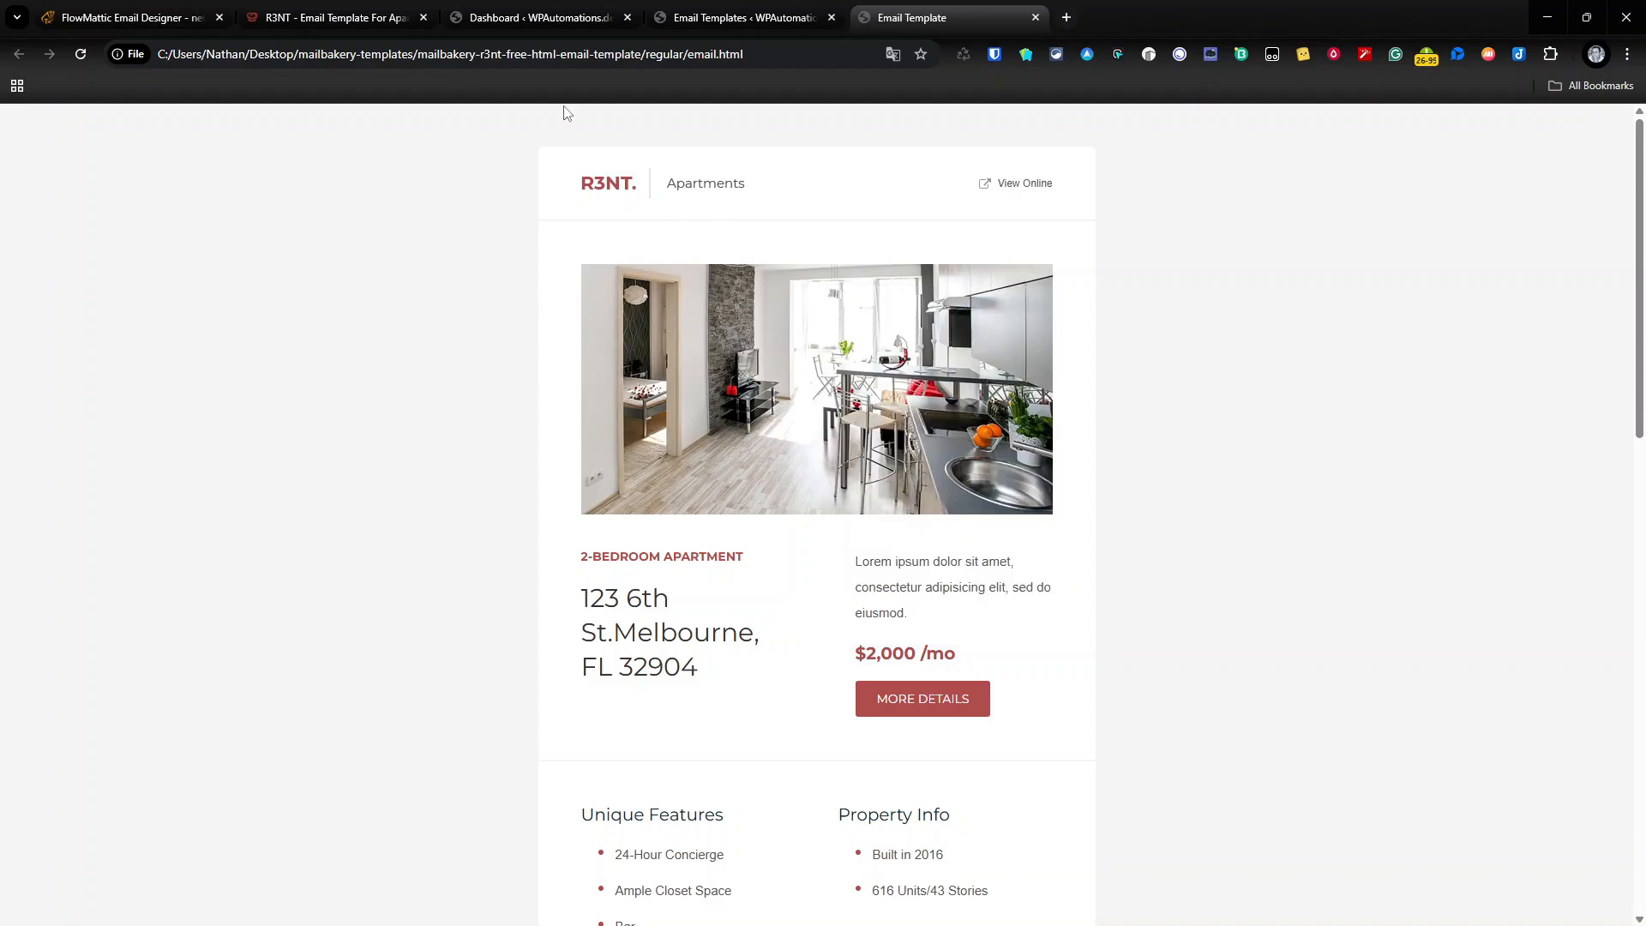
left_click(359, 8)
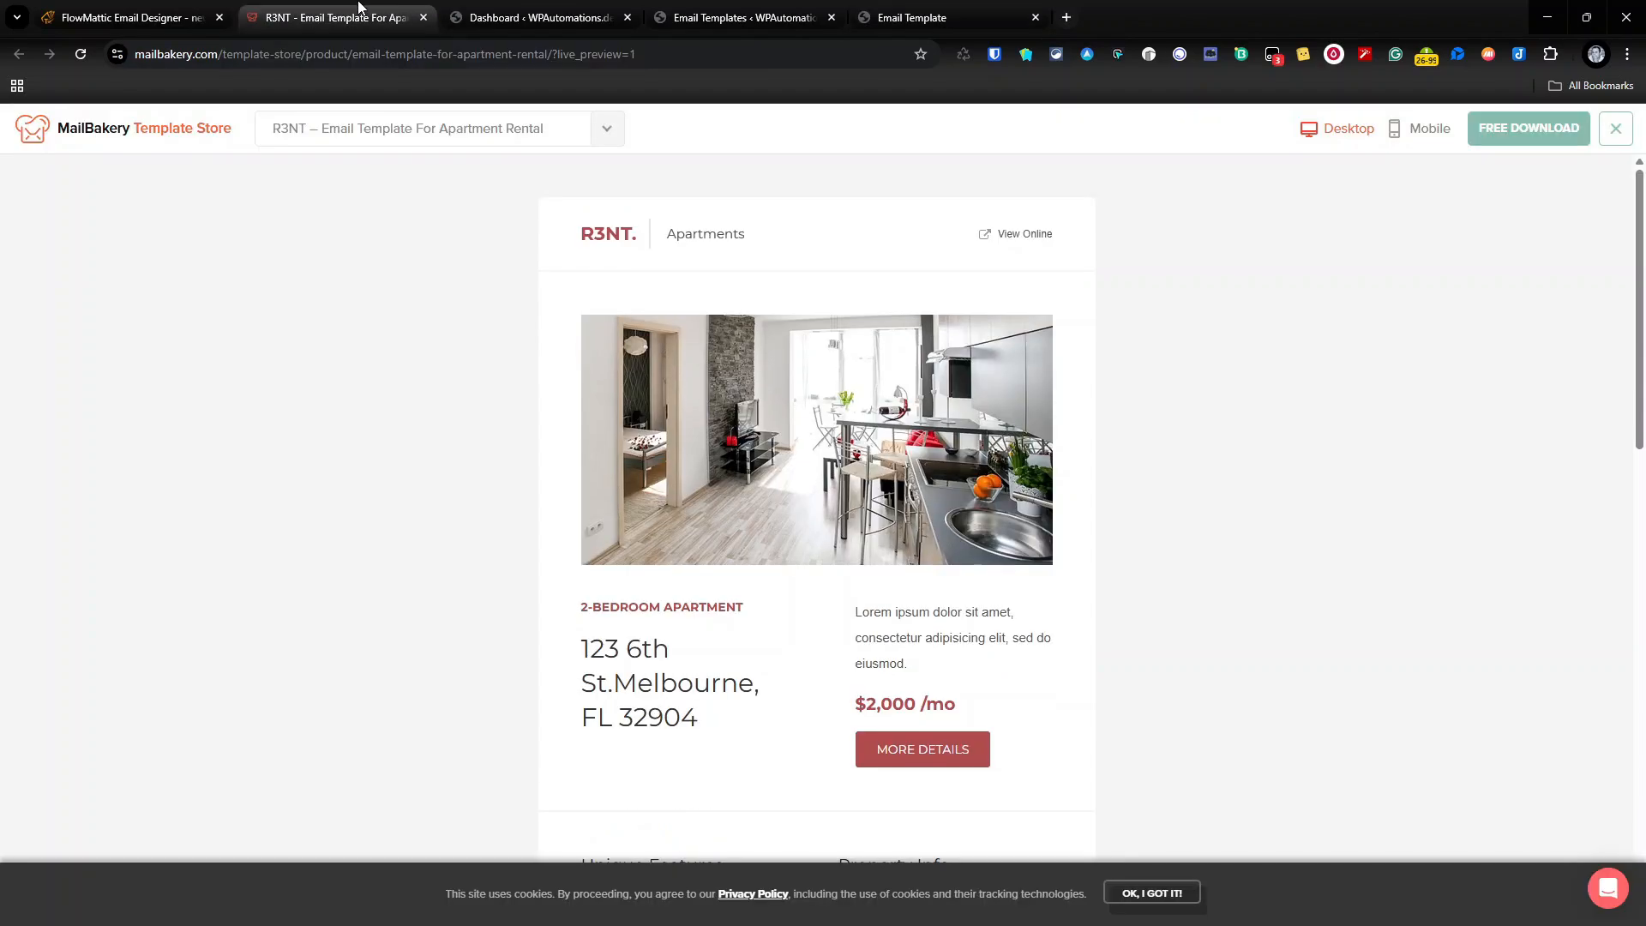
left_click(737, 17)
scroll(681, 766, "down", 2)
left_click(681, 766)
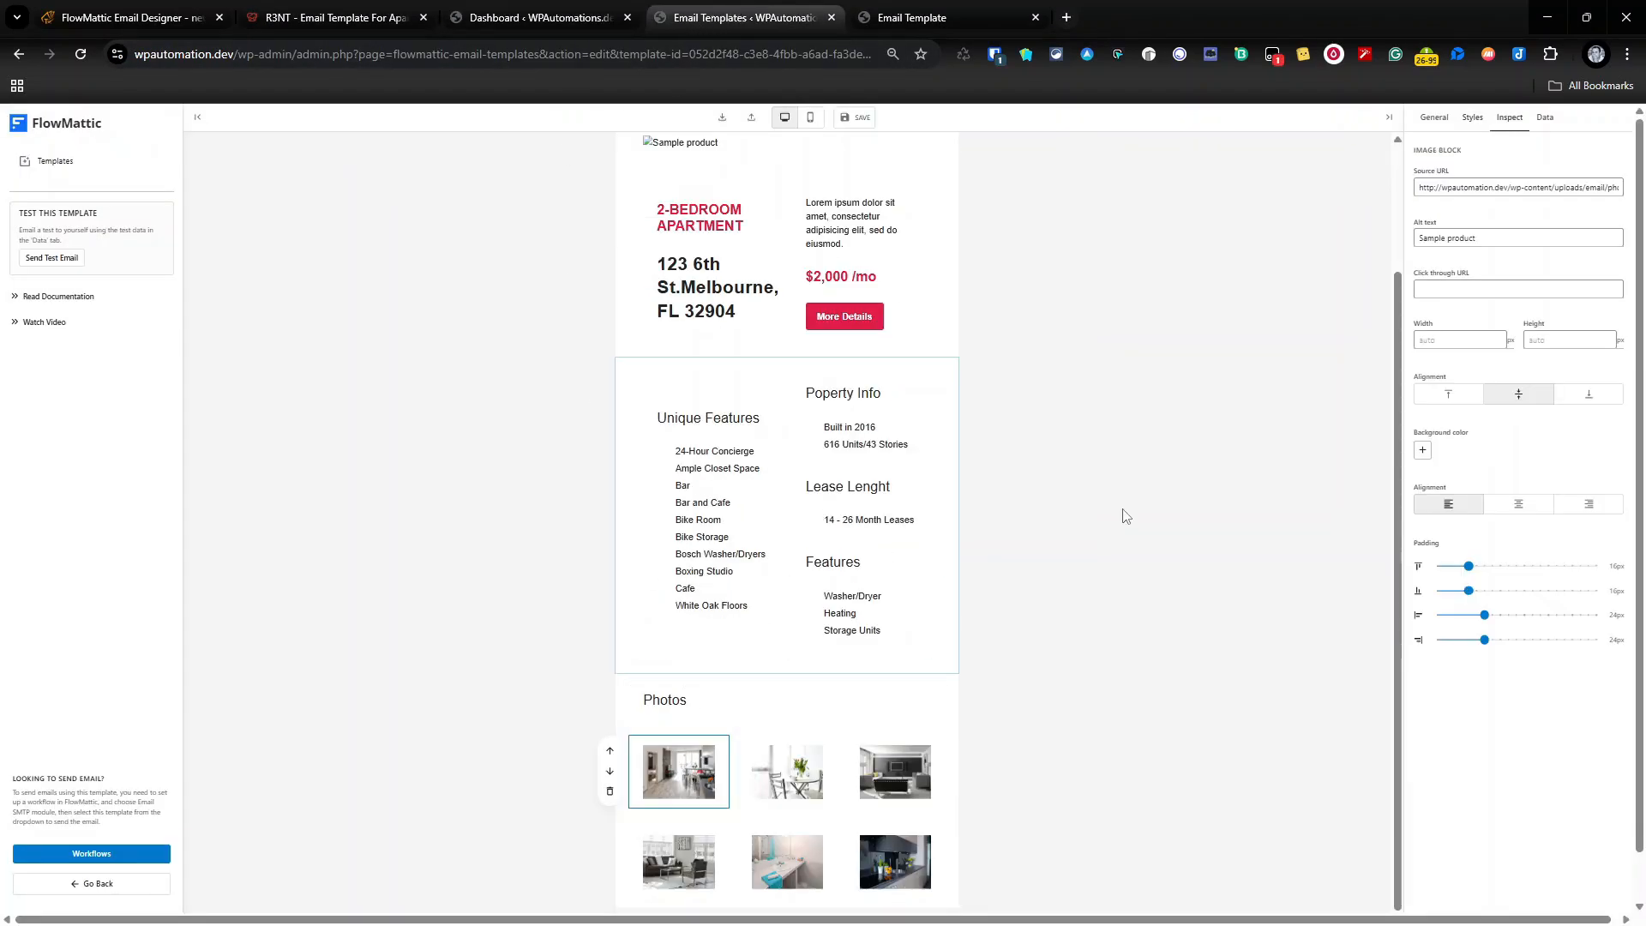
triple_click(1561, 194)
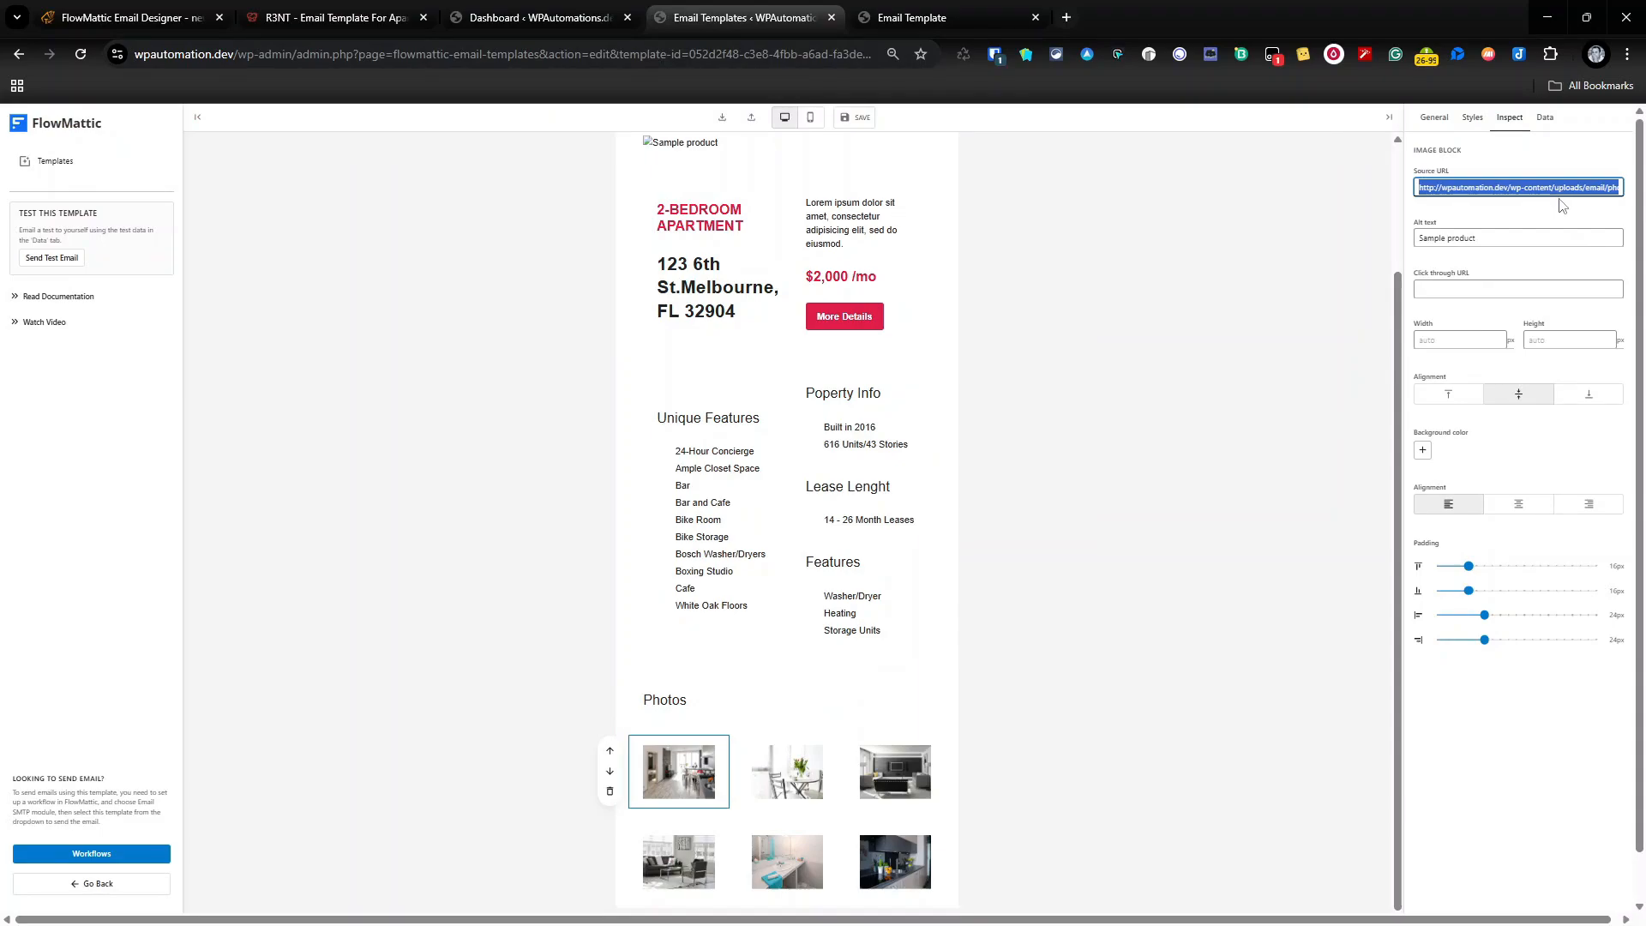
key("BackSpace")
key("ctrl+v")
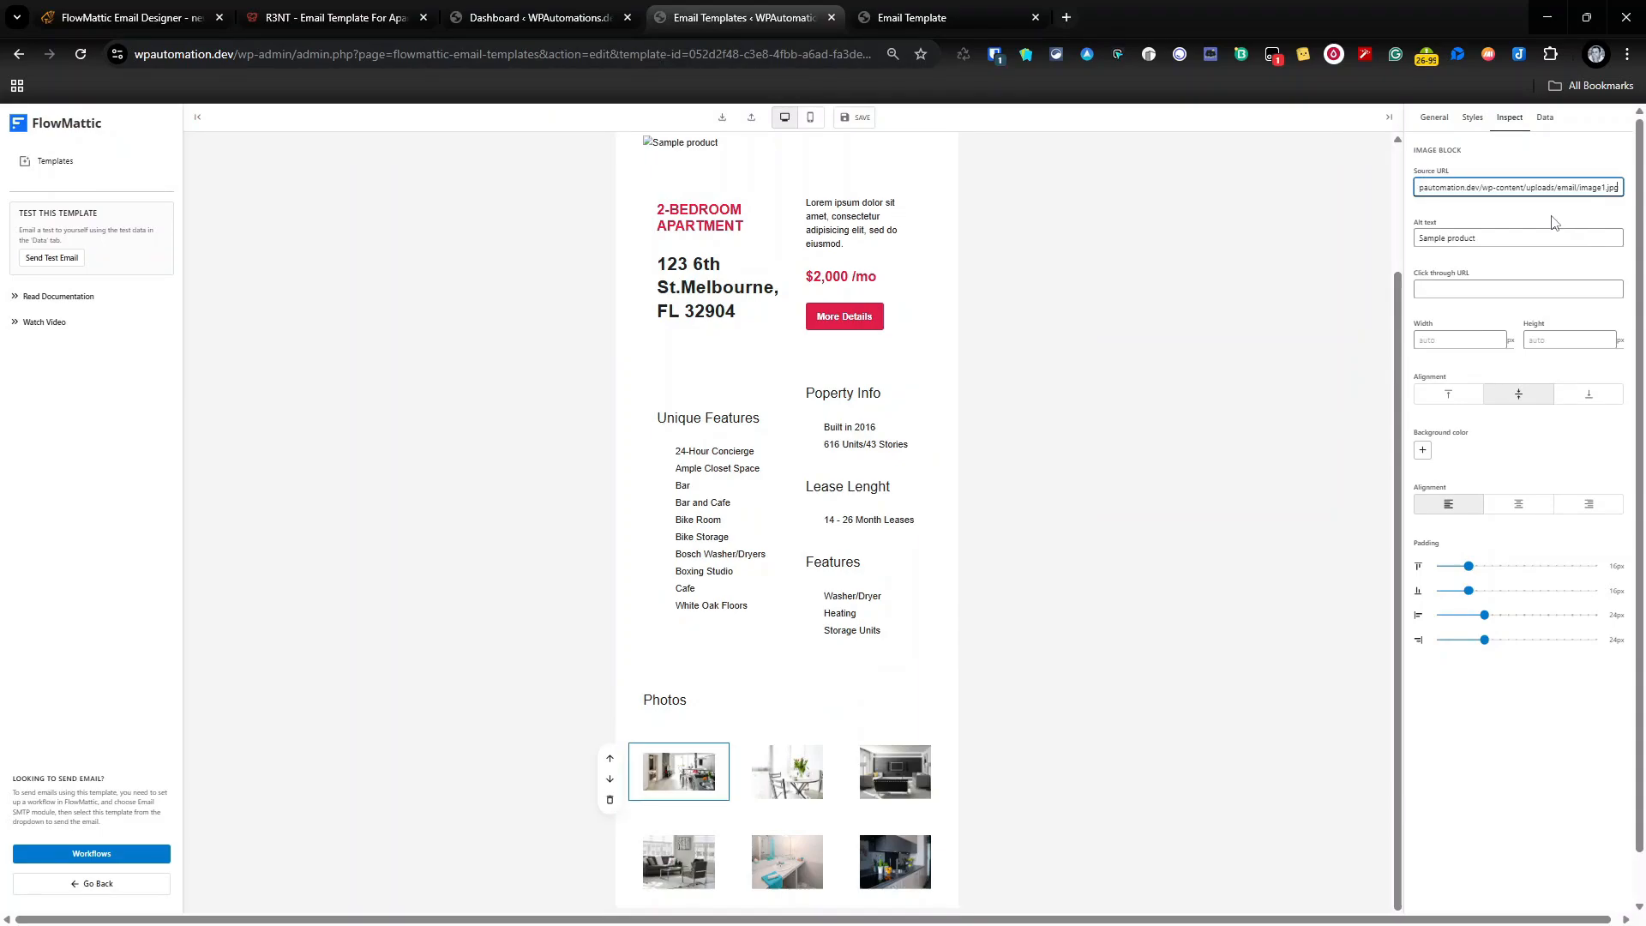
Undo the last source URL change on the first image in the first photo row and deselect the image
key("ctrl+z")
key("ctrl+z")
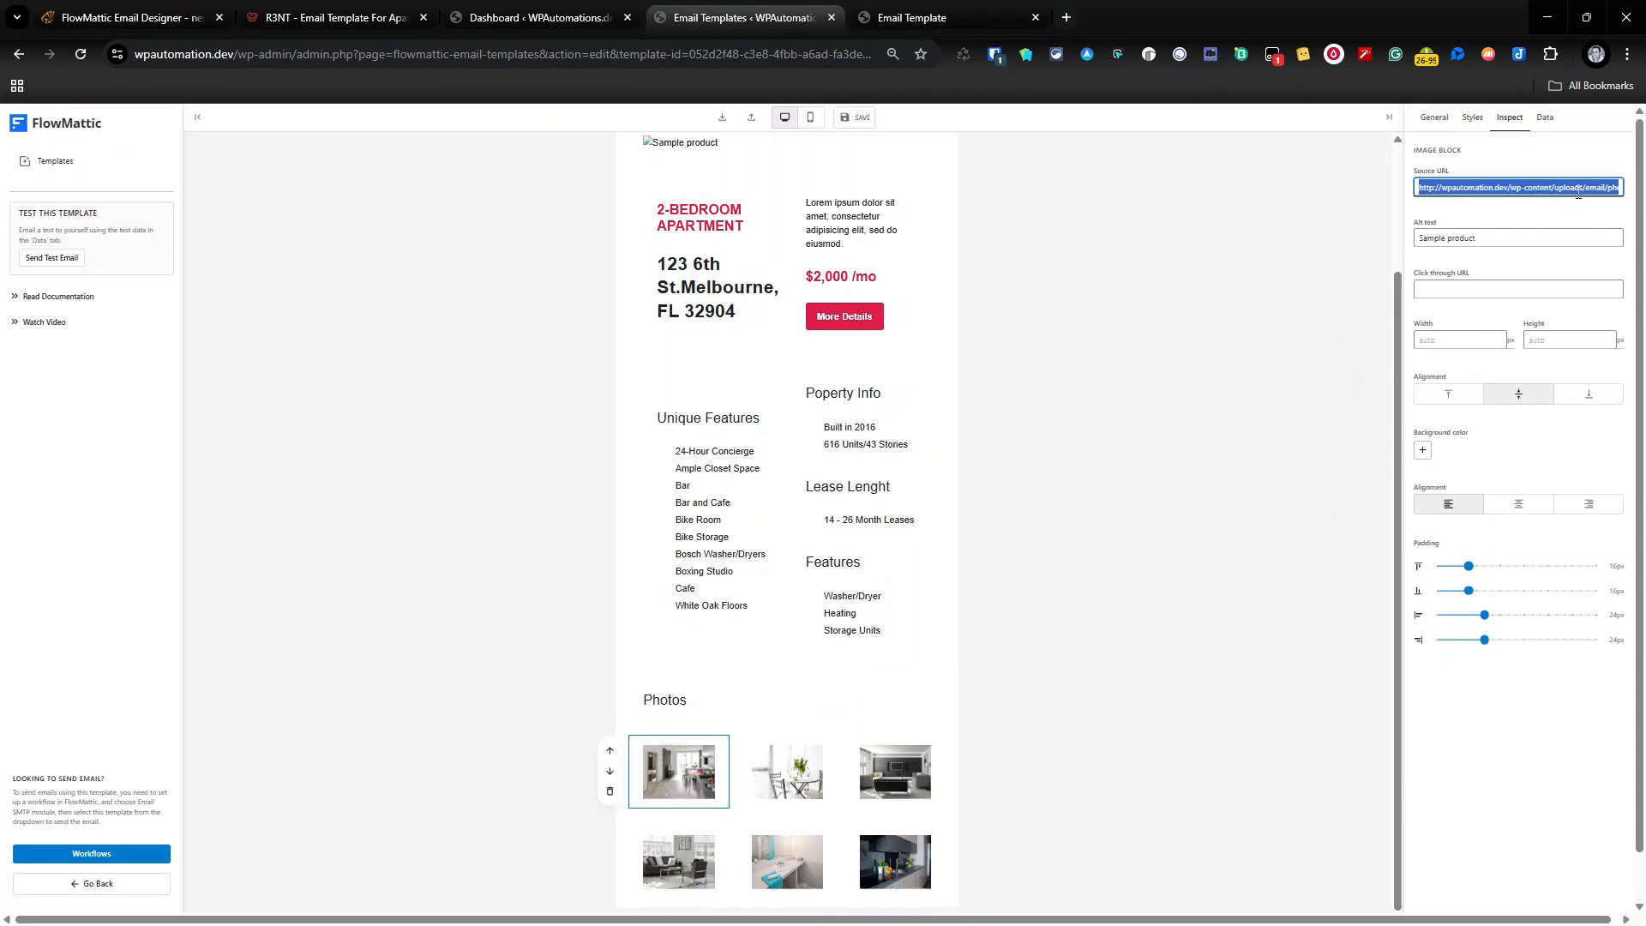
double_click(1610, 190)
left_click(1147, 686)
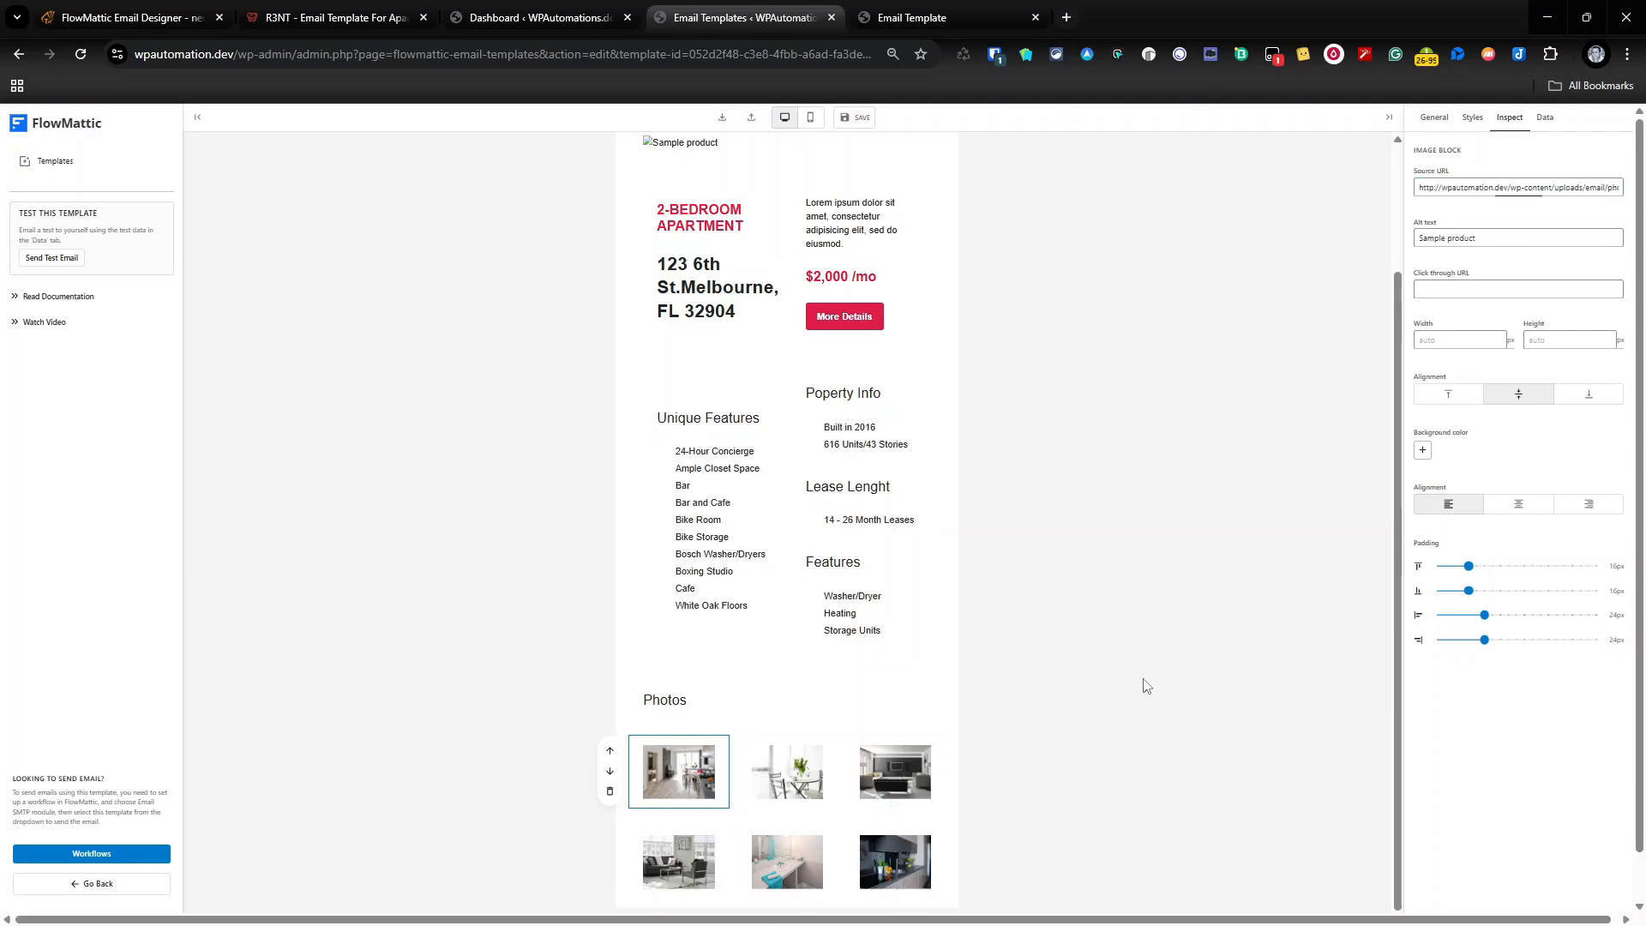
Compare the template with the R3NT email page's Photos and Additional Information sections
scroll(776, 707, "down", 1)
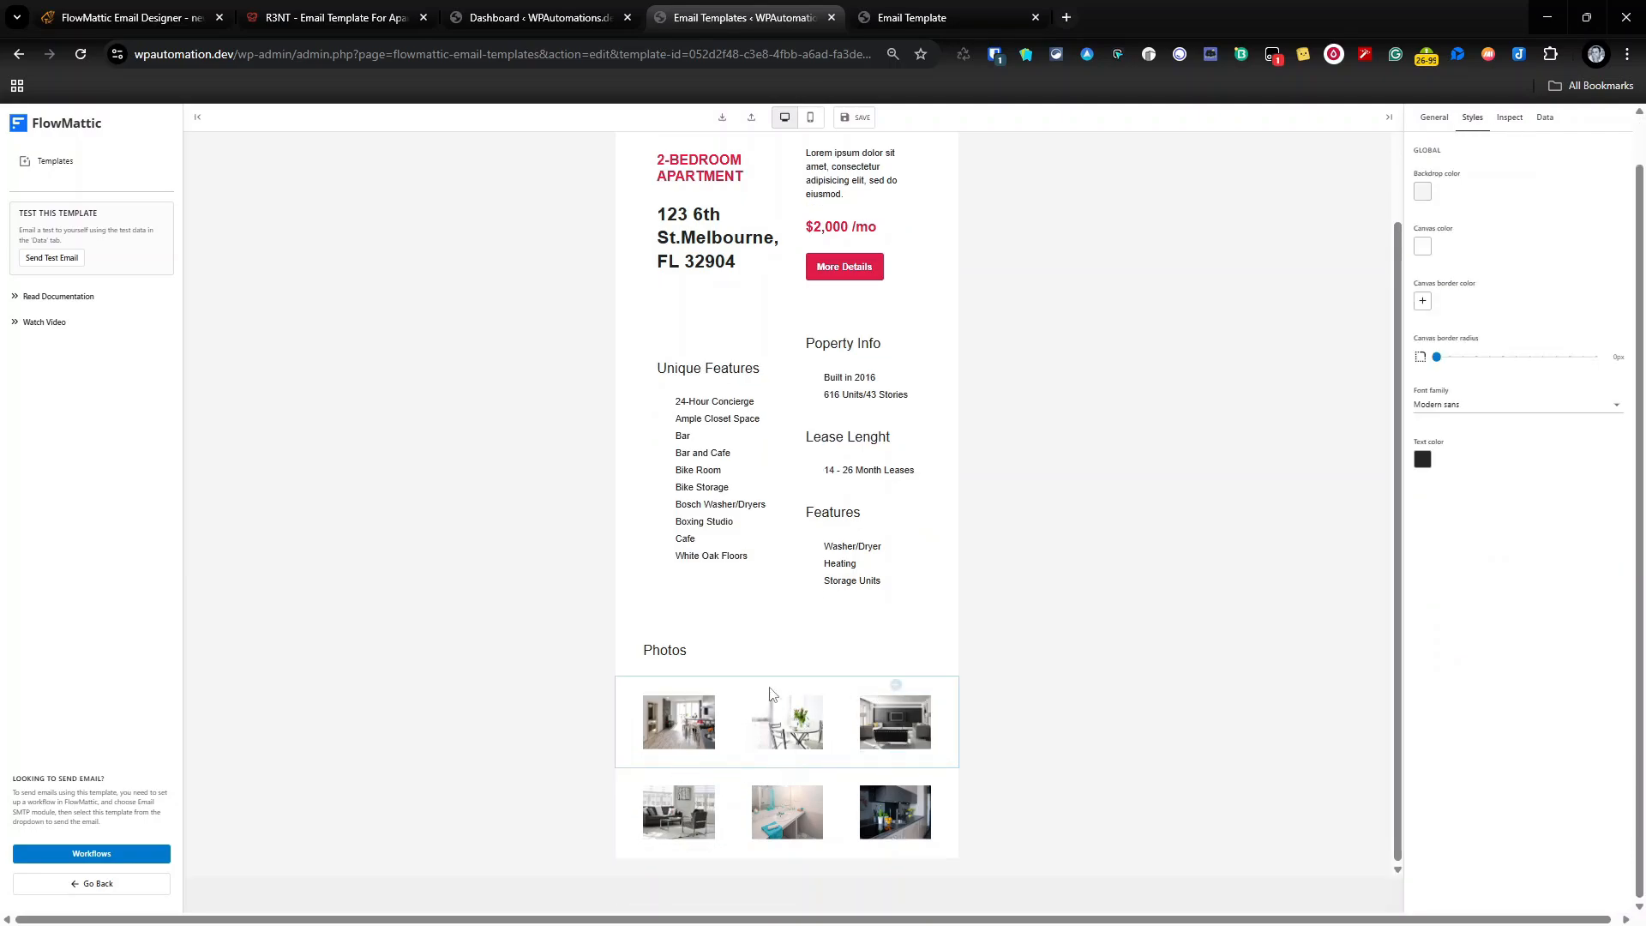
key("ctrl+Tab")
scroll(866, 673, "down", 9)
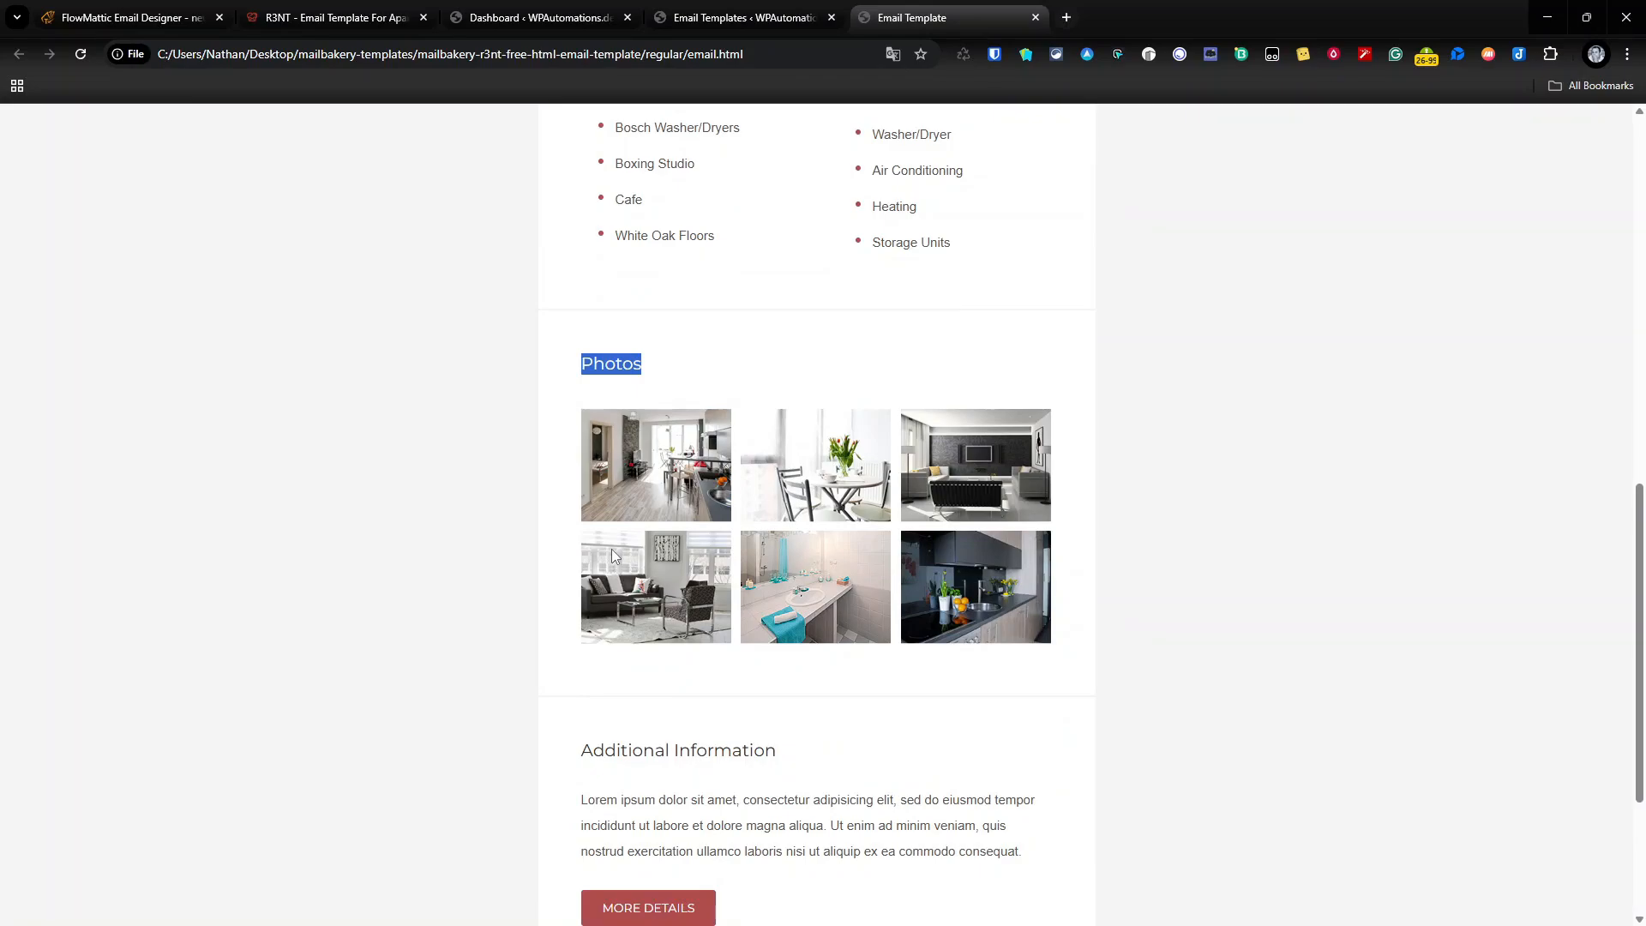
left_click(694, 14)
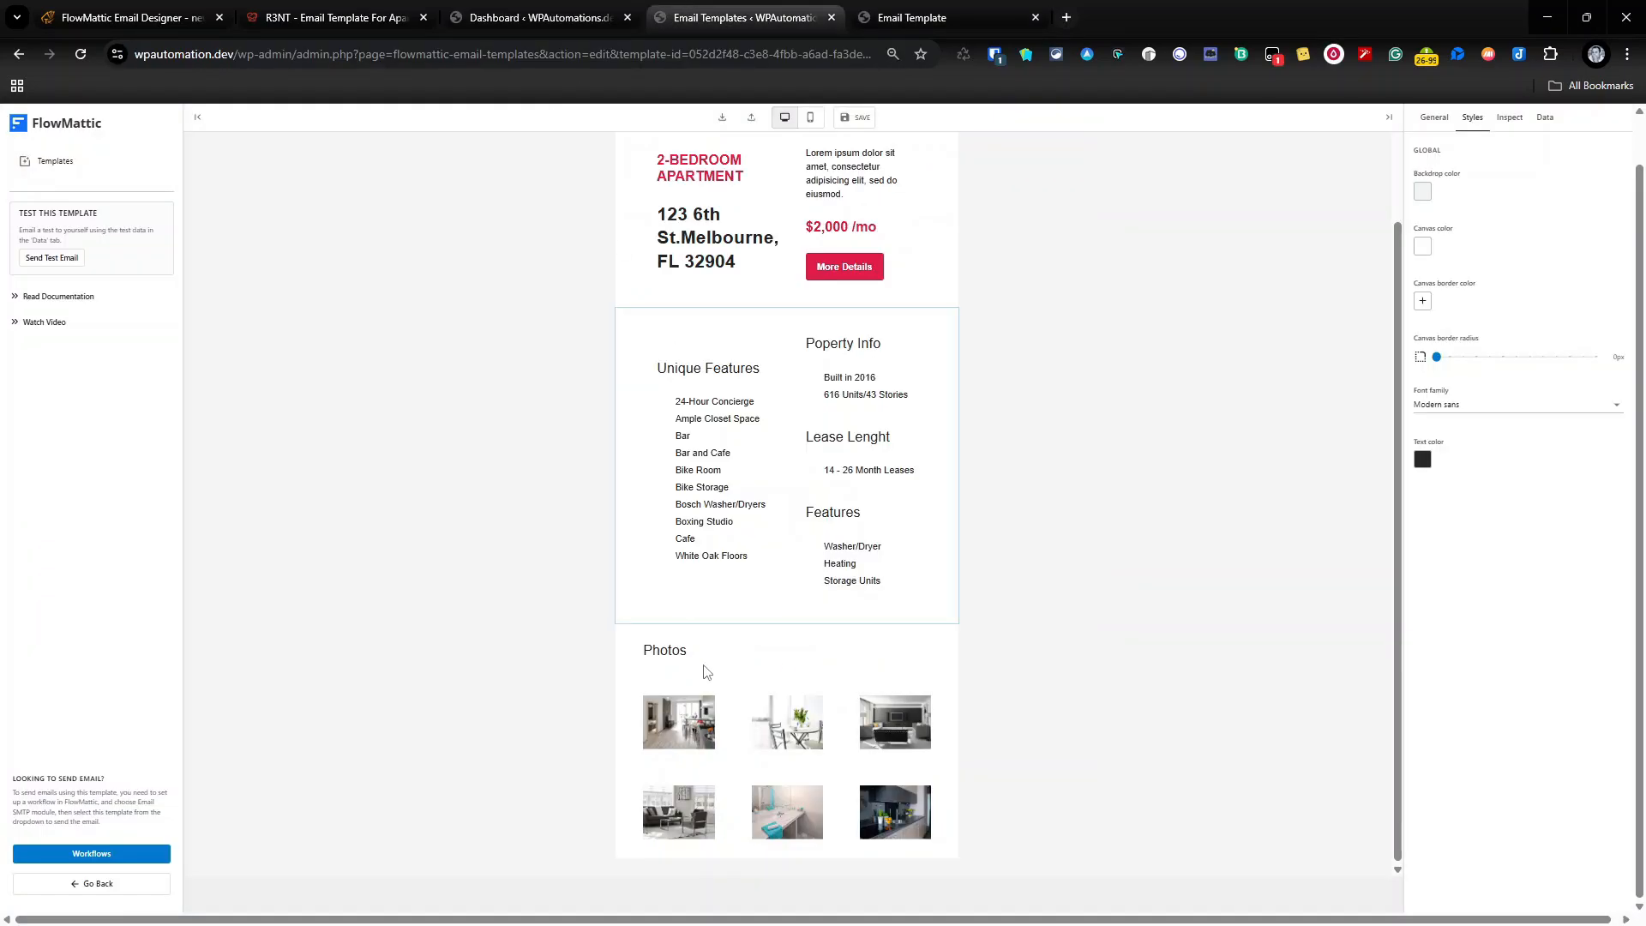
scroll(727, 514, "up", 3)
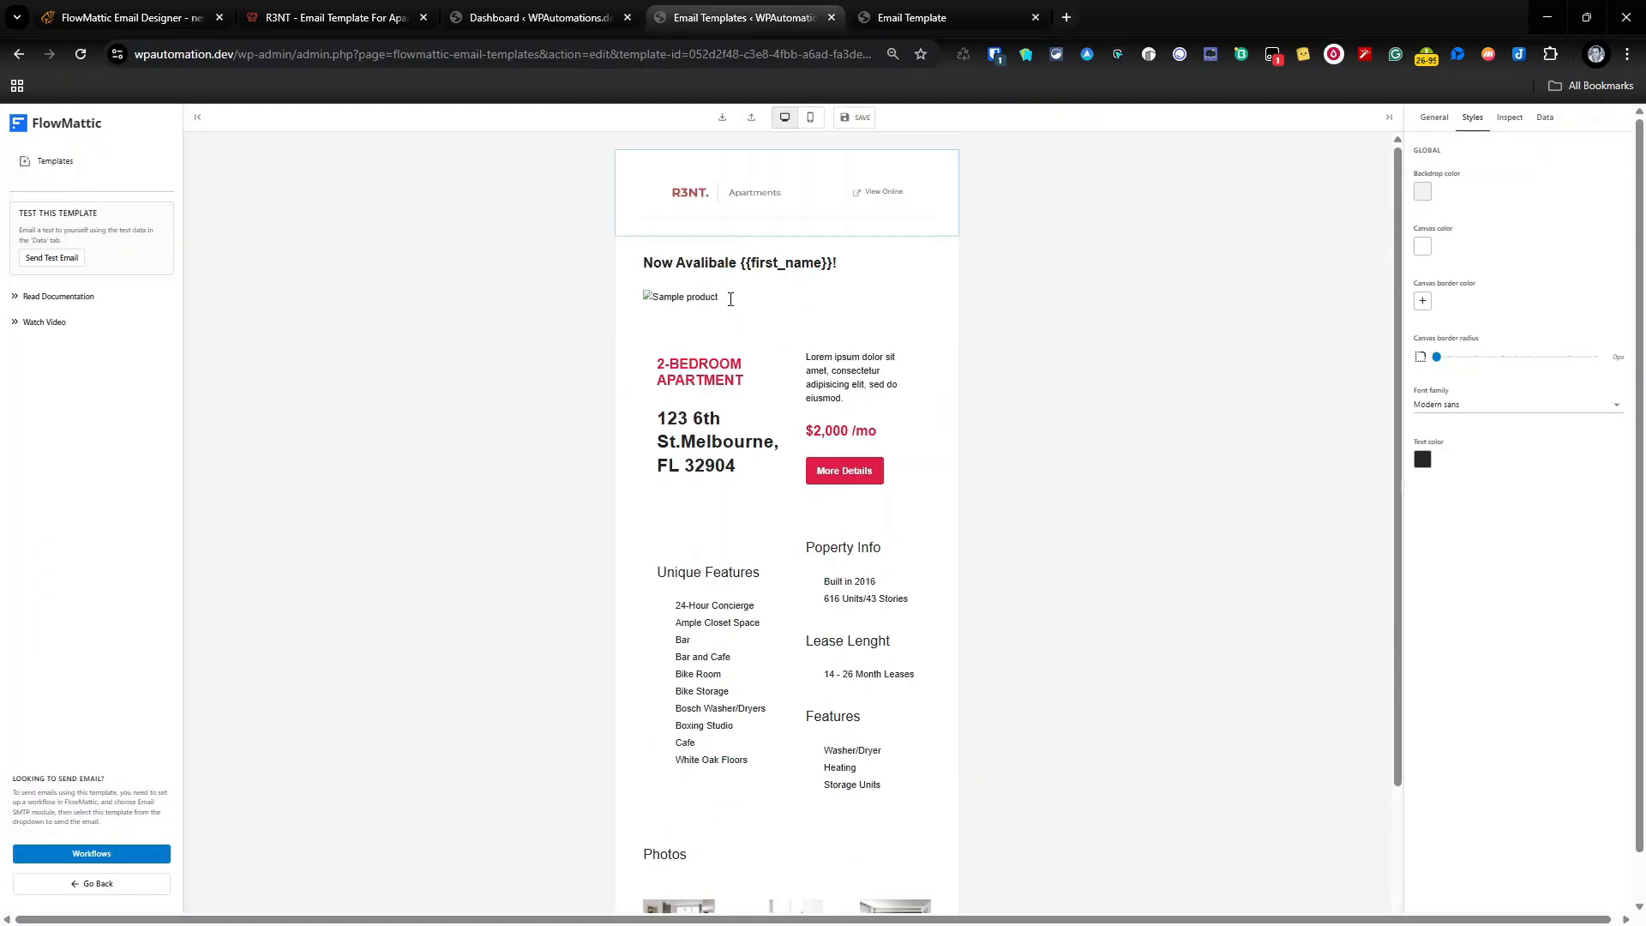
scroll(754, 481, "down", 3)
left_click(913, 17)
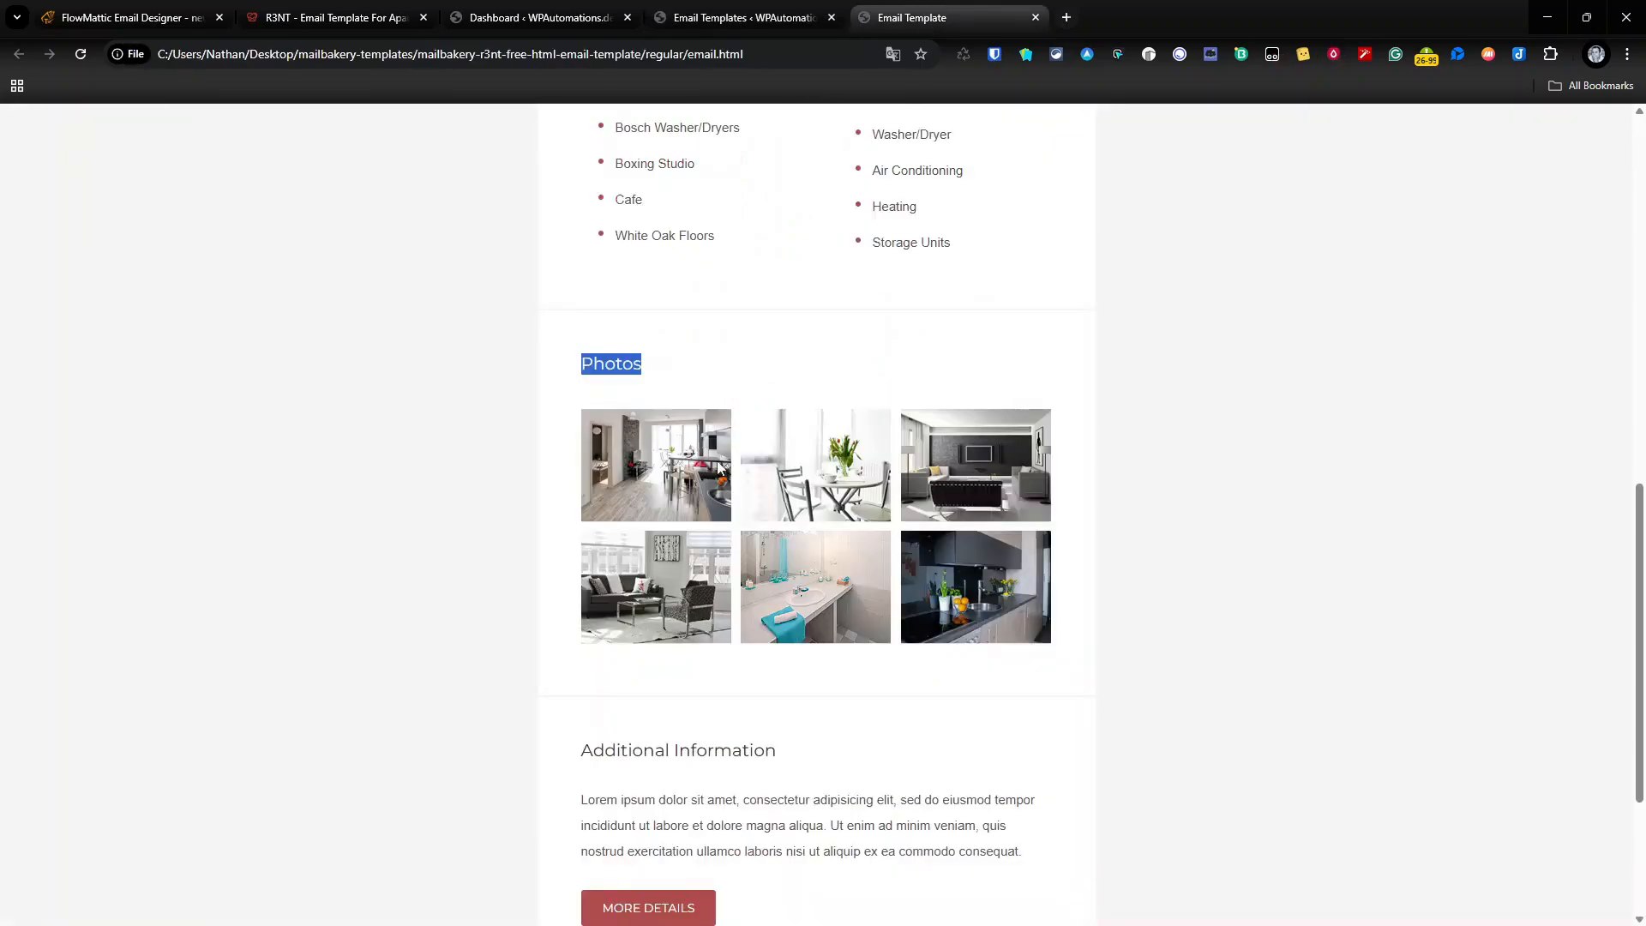
scroll(789, 570, "down", 3)
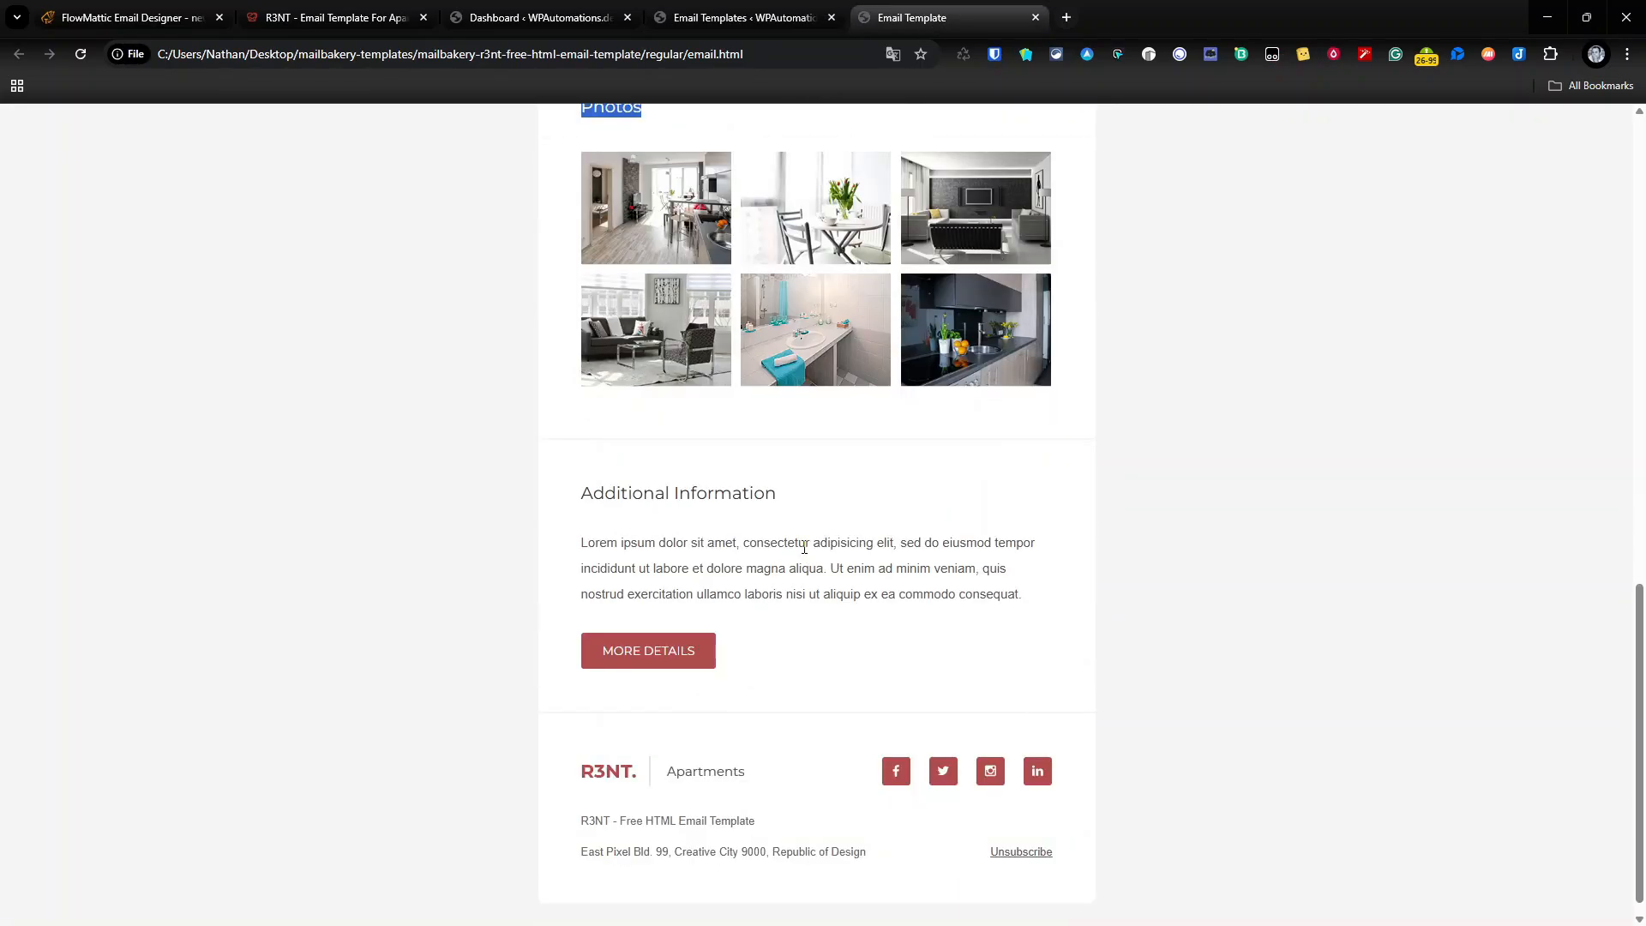
triple_click(652, 496)
triple_click(702, 574)
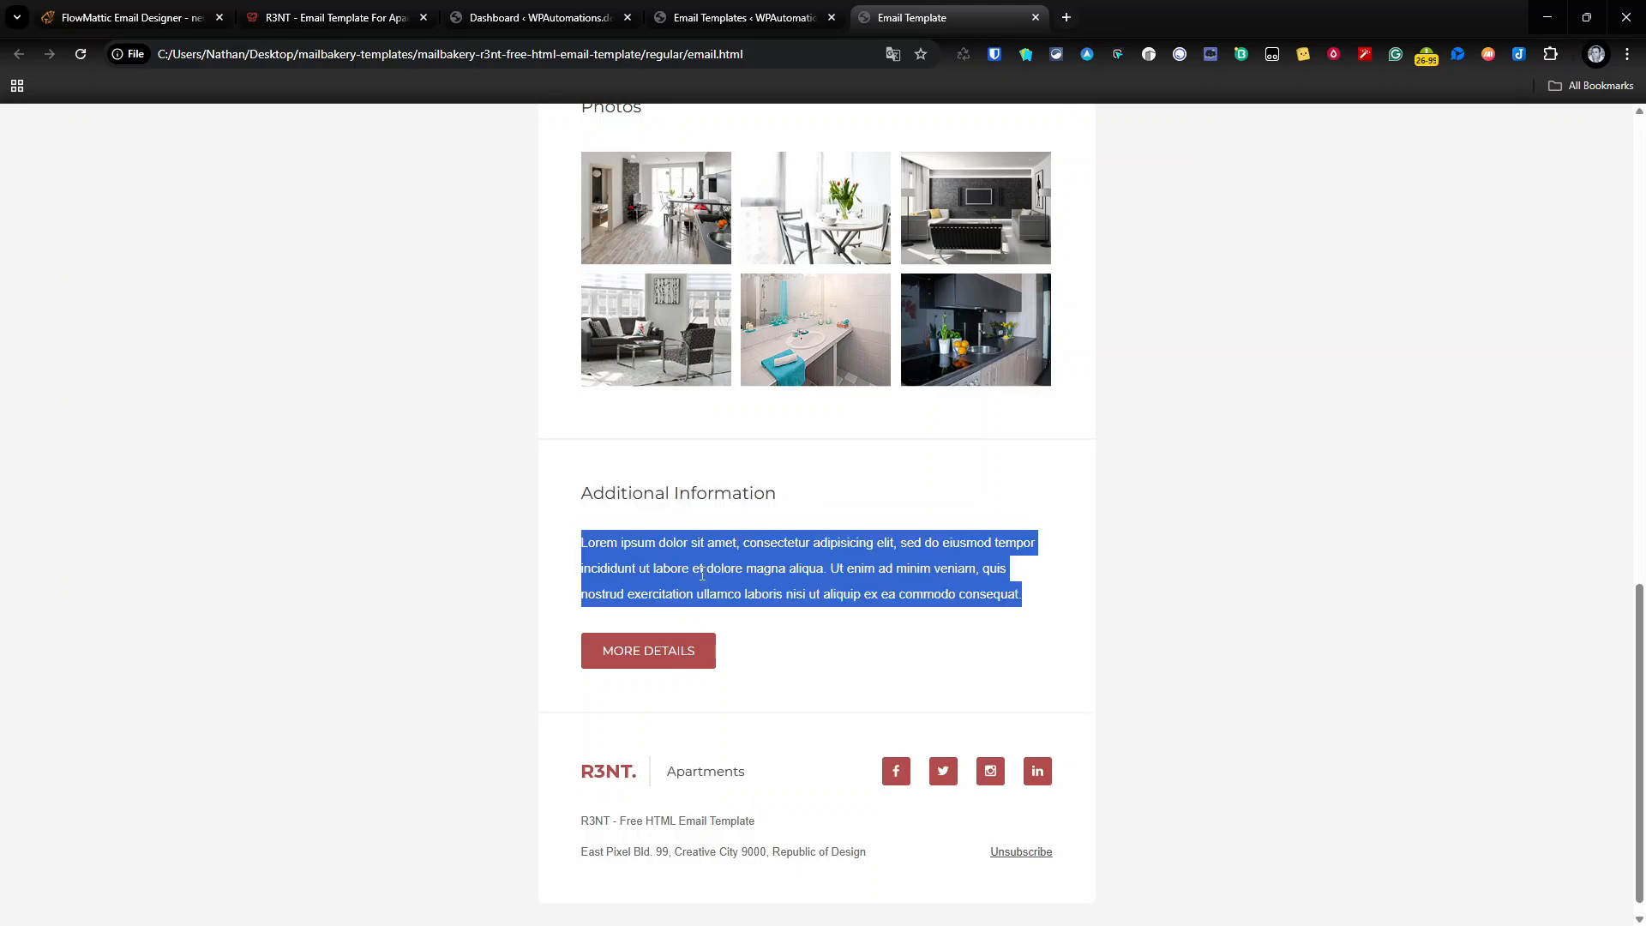
left_click(745, 17)
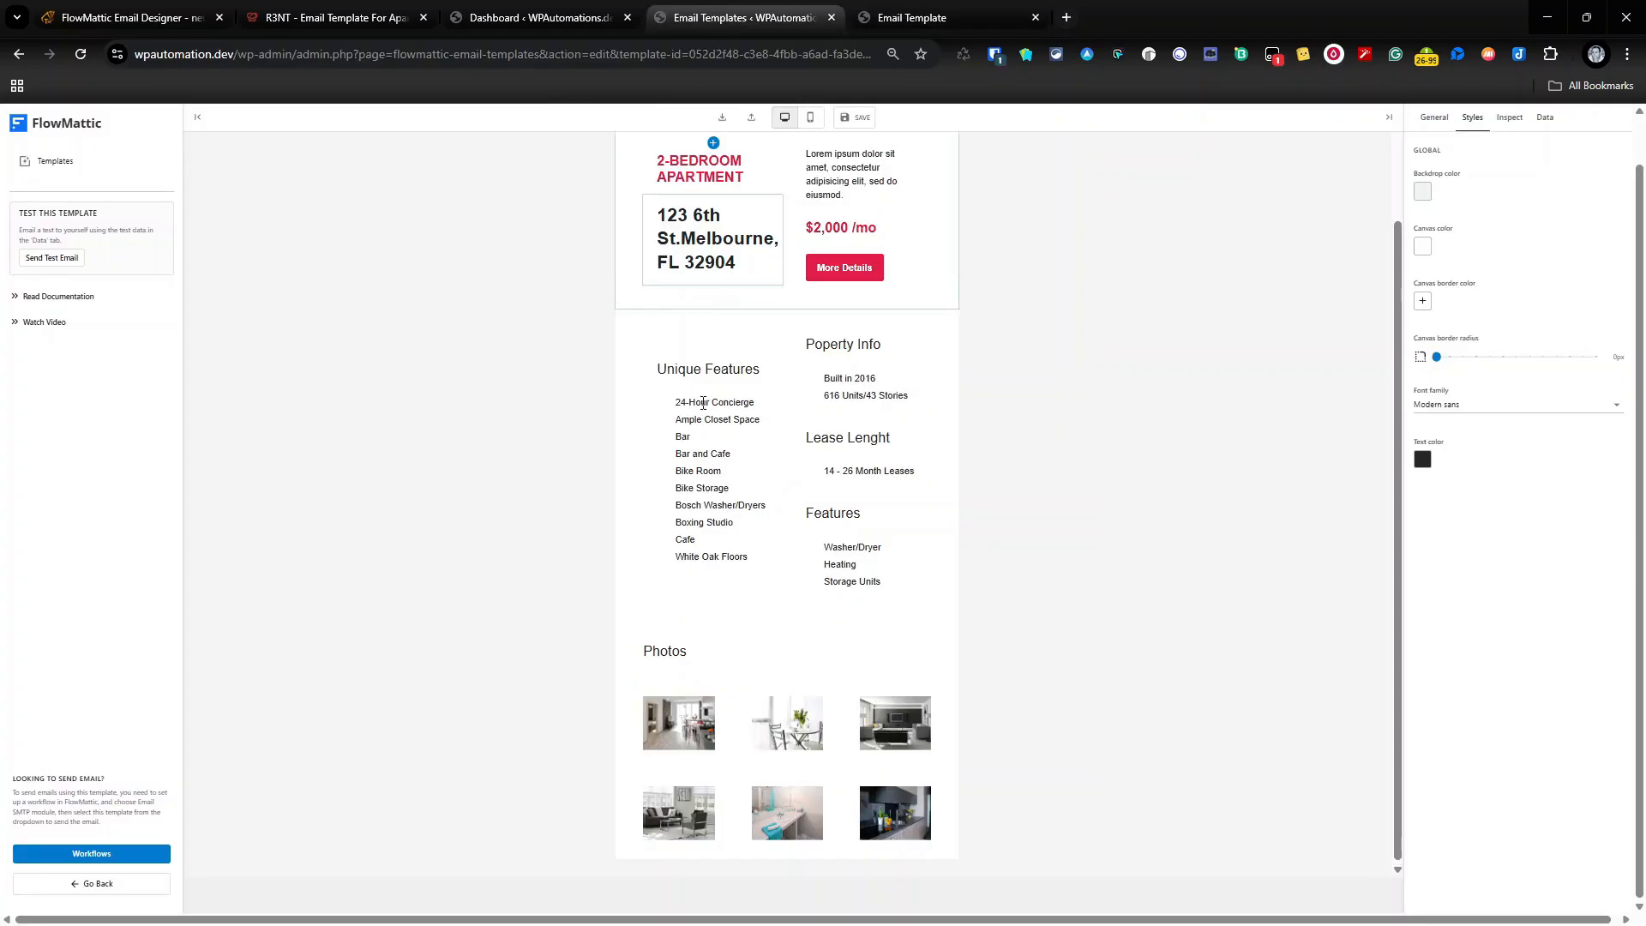
Add a container below the second photo row and fill it with a heading, a text block and a button
left_click(787, 860)
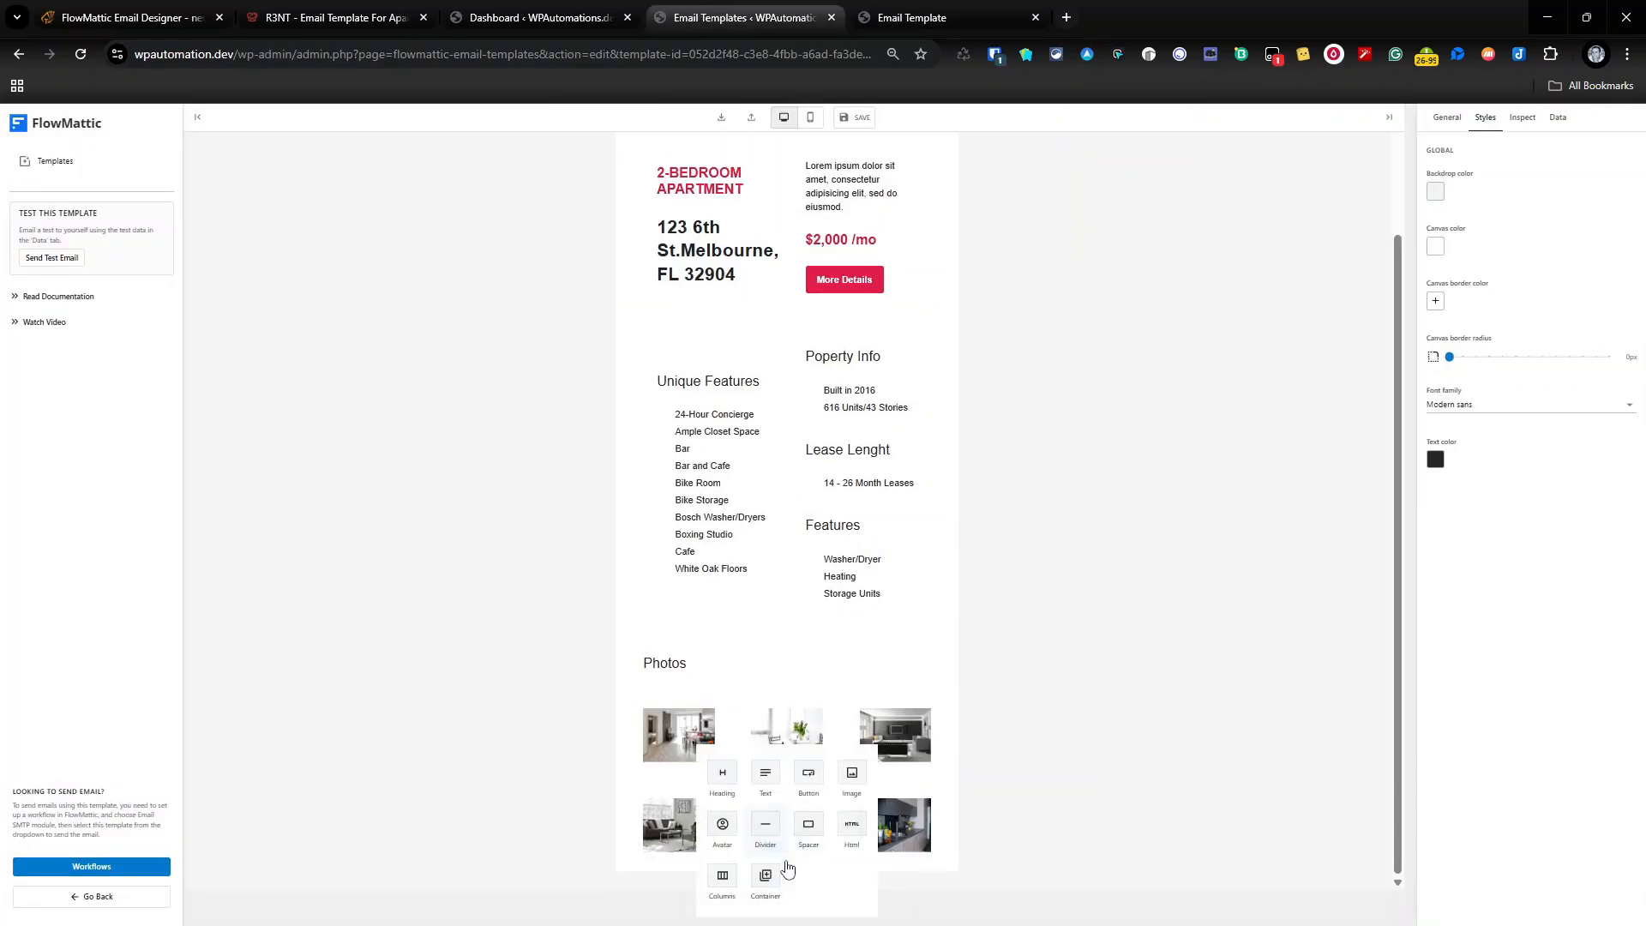
left_click(768, 887)
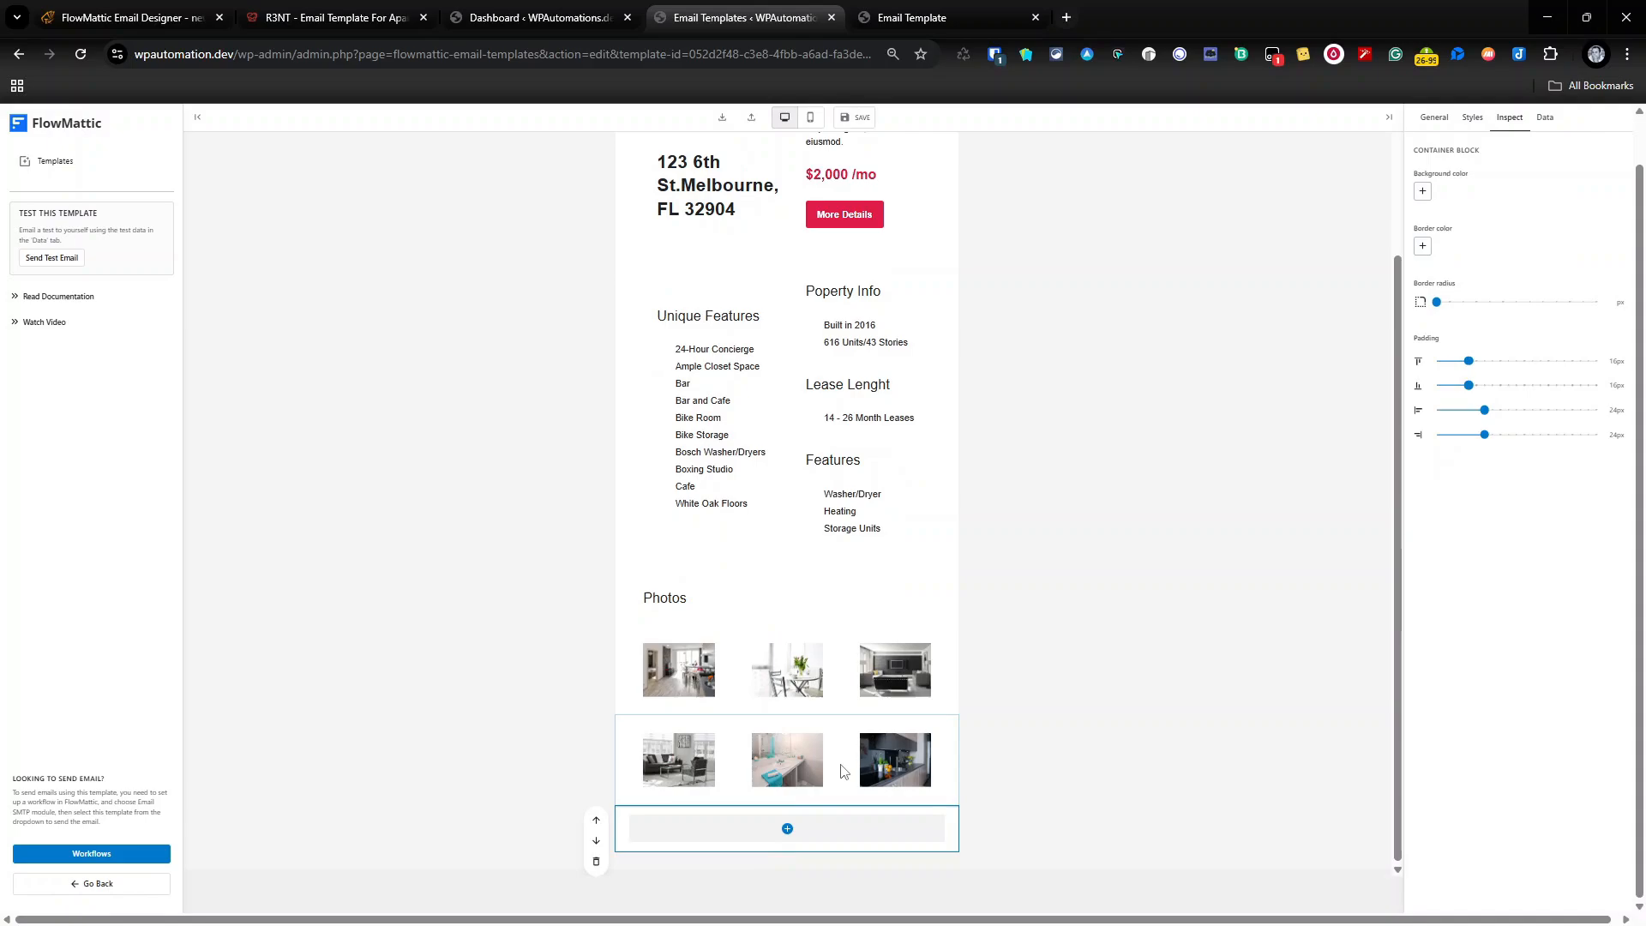
left_click(785, 840)
left_click(722, 784)
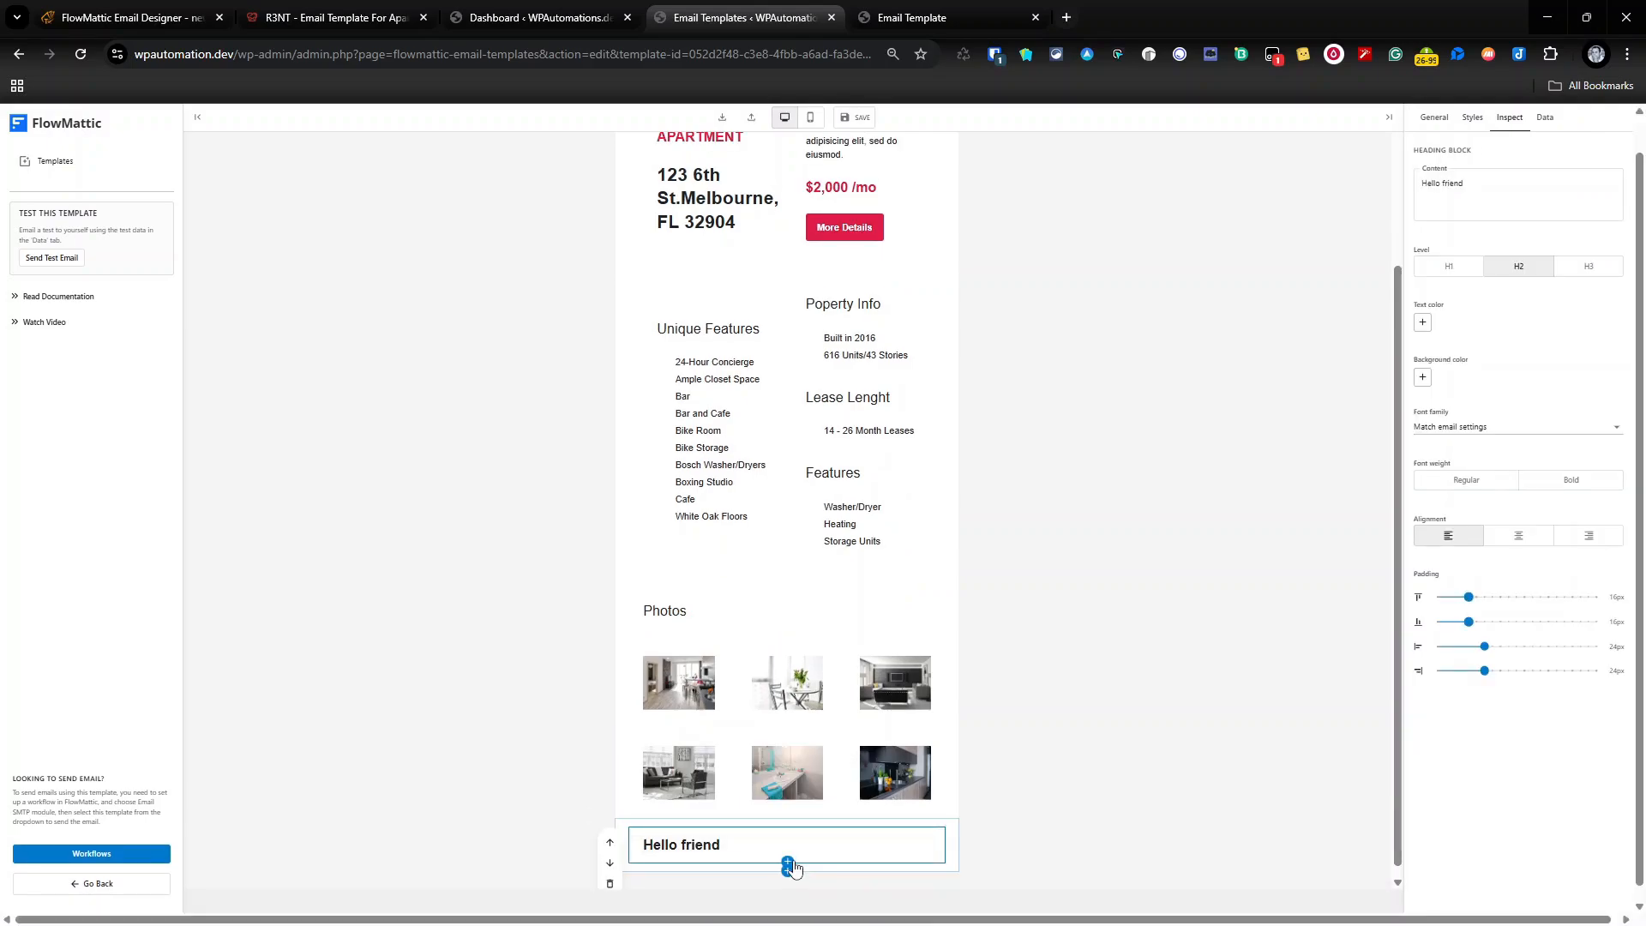
left_click(782, 866)
left_click(777, 795)
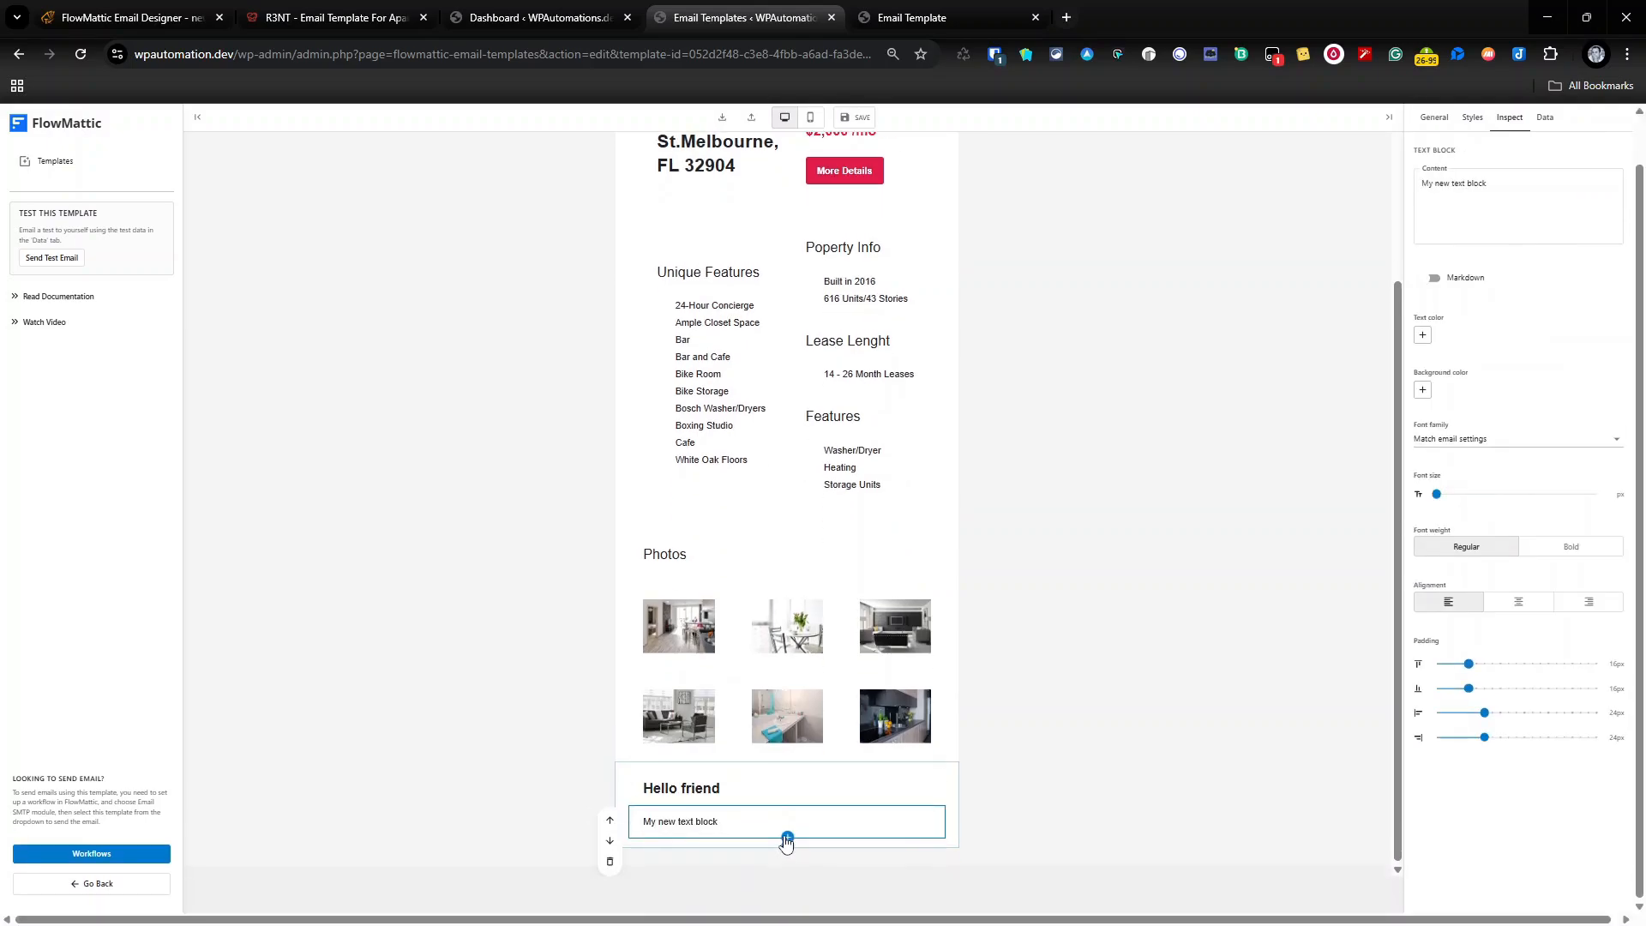
left_click(786, 852)
left_click(807, 789)
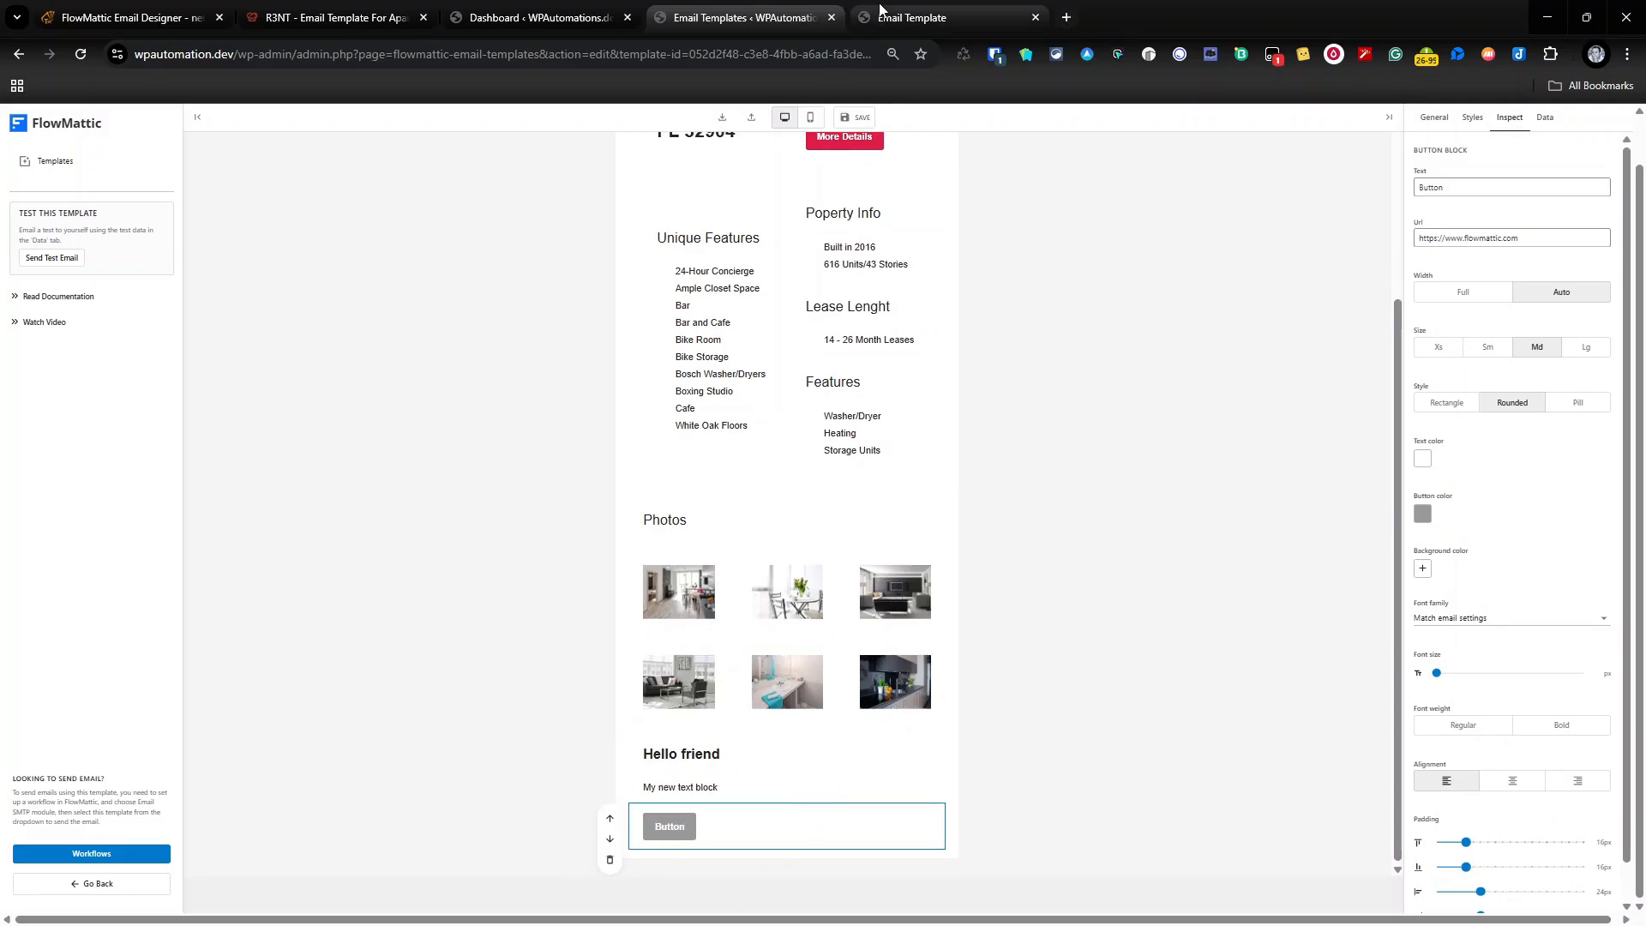
Replace the new heading's text with "Additional Information" copied from the R3NT email page
left_click(912, 17)
left_click(629, 518)
triple_click(629, 518)
key("ctrl+c")
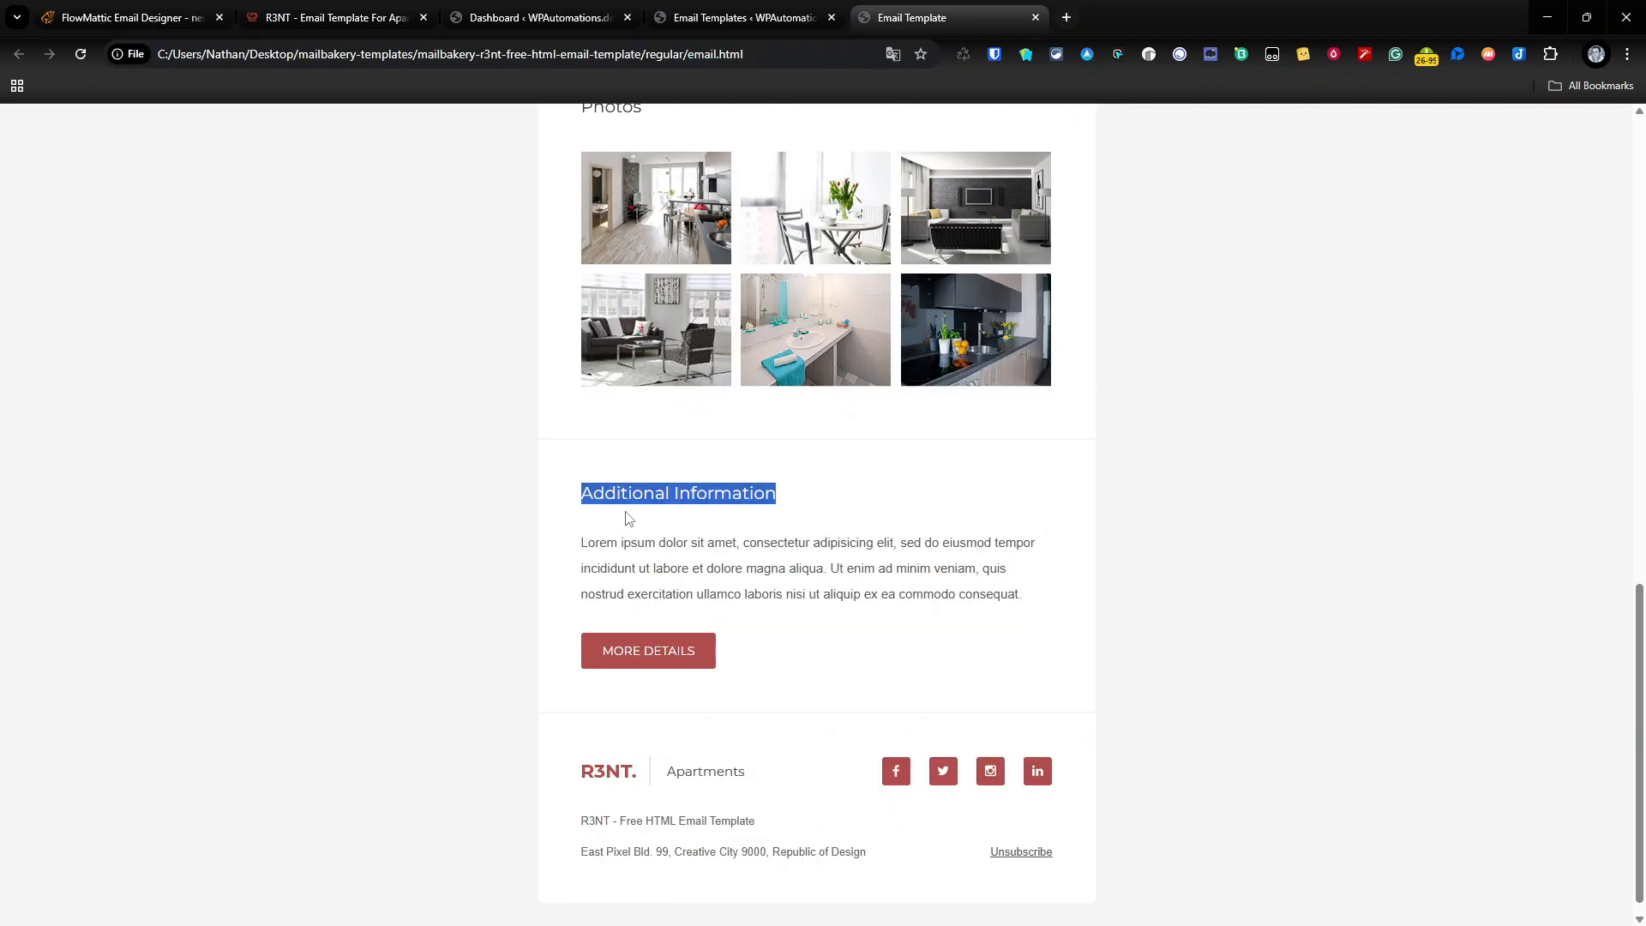
left_click(745, 18)
triple_click(679, 766)
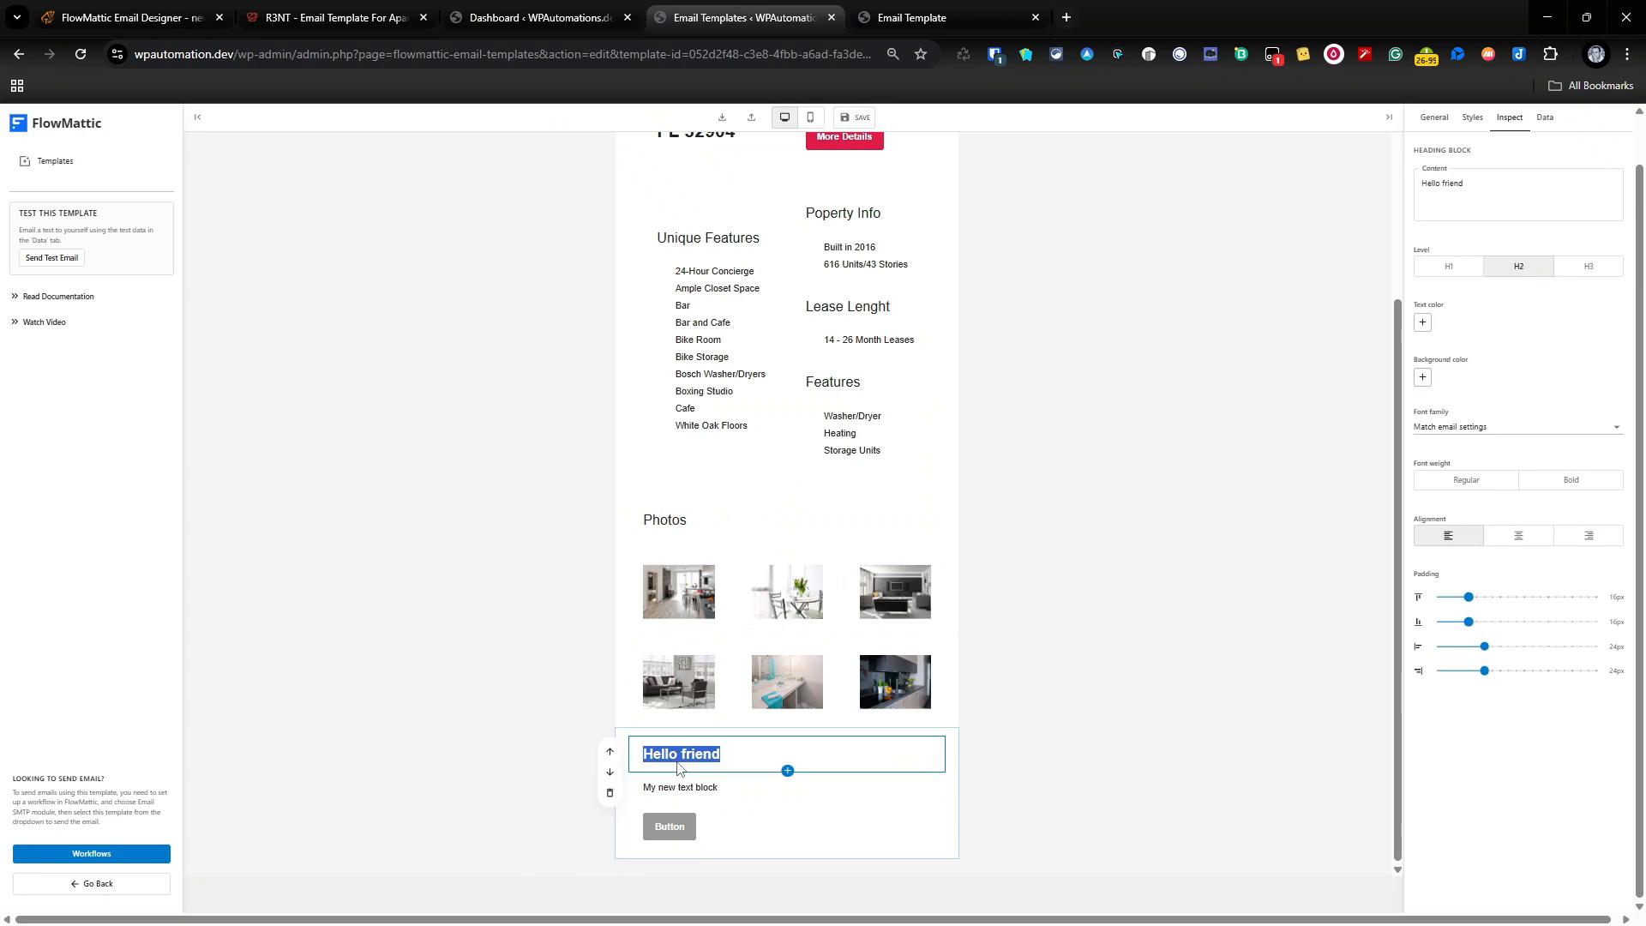
triple_click(1449, 183)
key("ctrl+v")
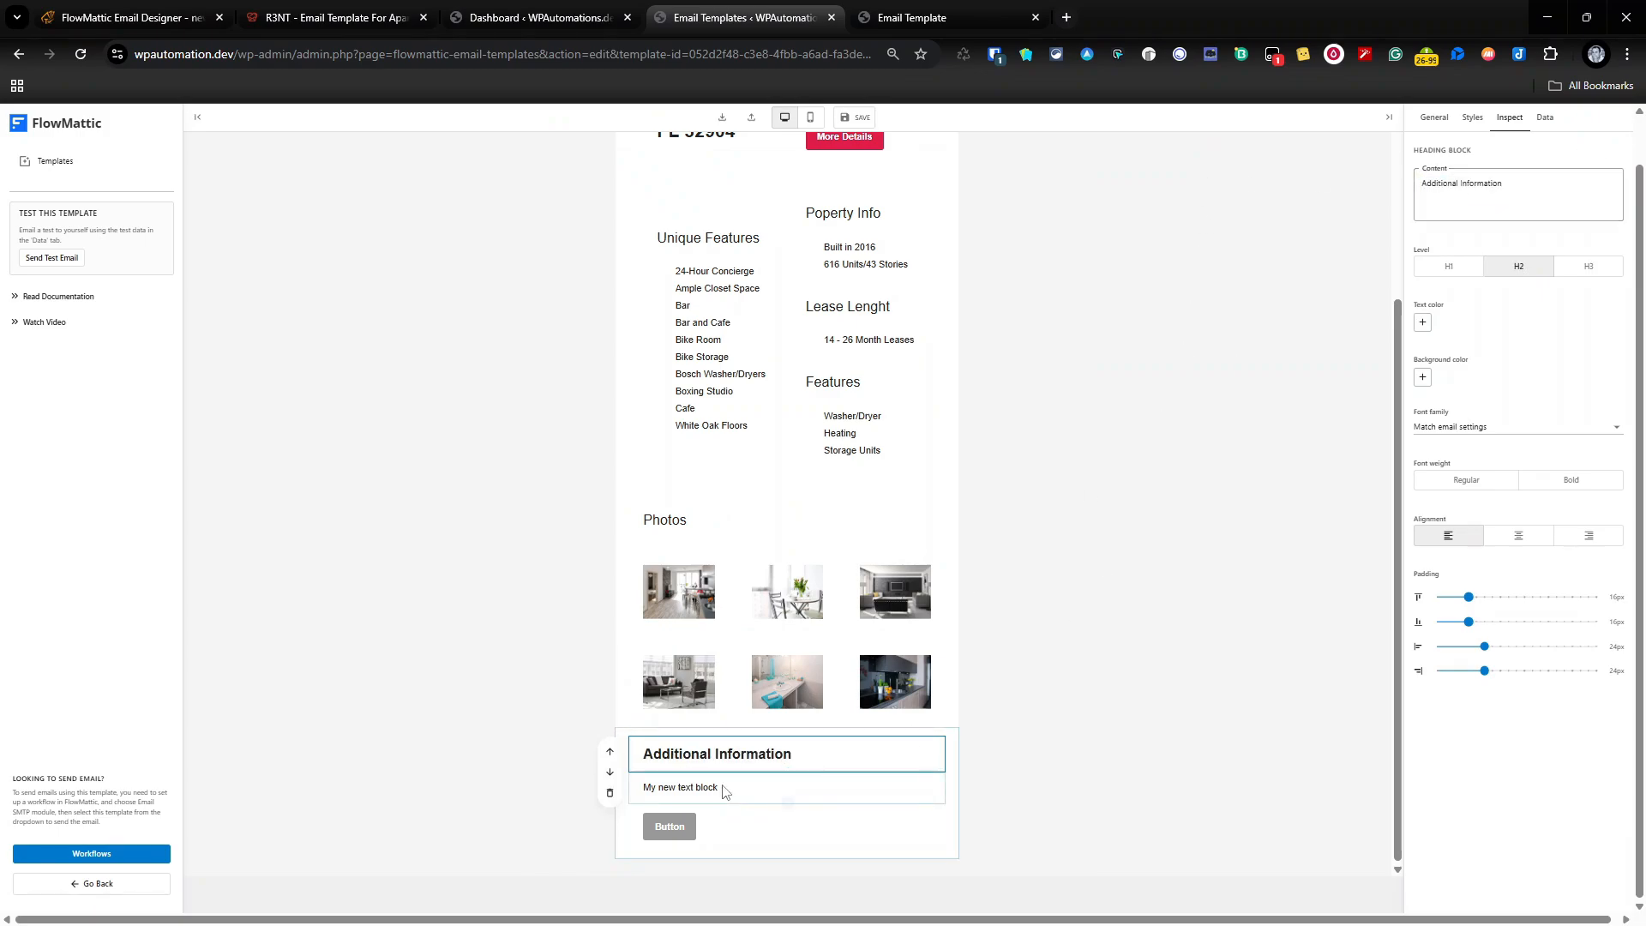
Replace the new text block's content with the Lorem ipsum paragraph copied from the Additional Information section of the R3NT email page
left_click(943, 10)
triple_click(715, 567)
key("ctrl+c")
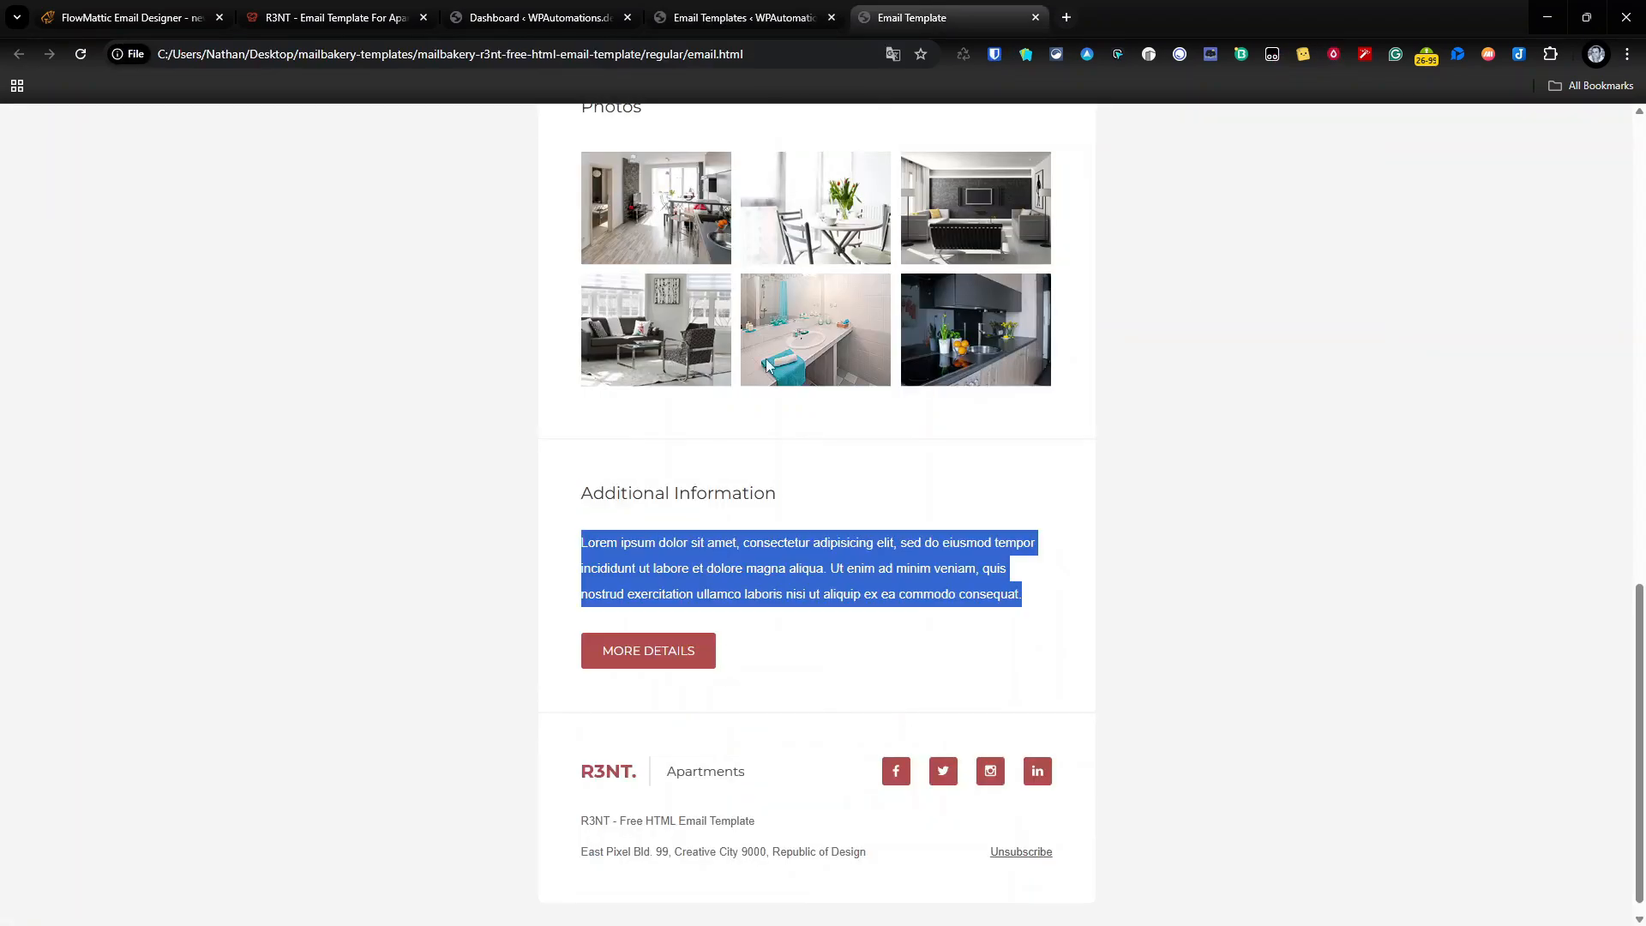
left_click(616, 15)
left_click(676, 17)
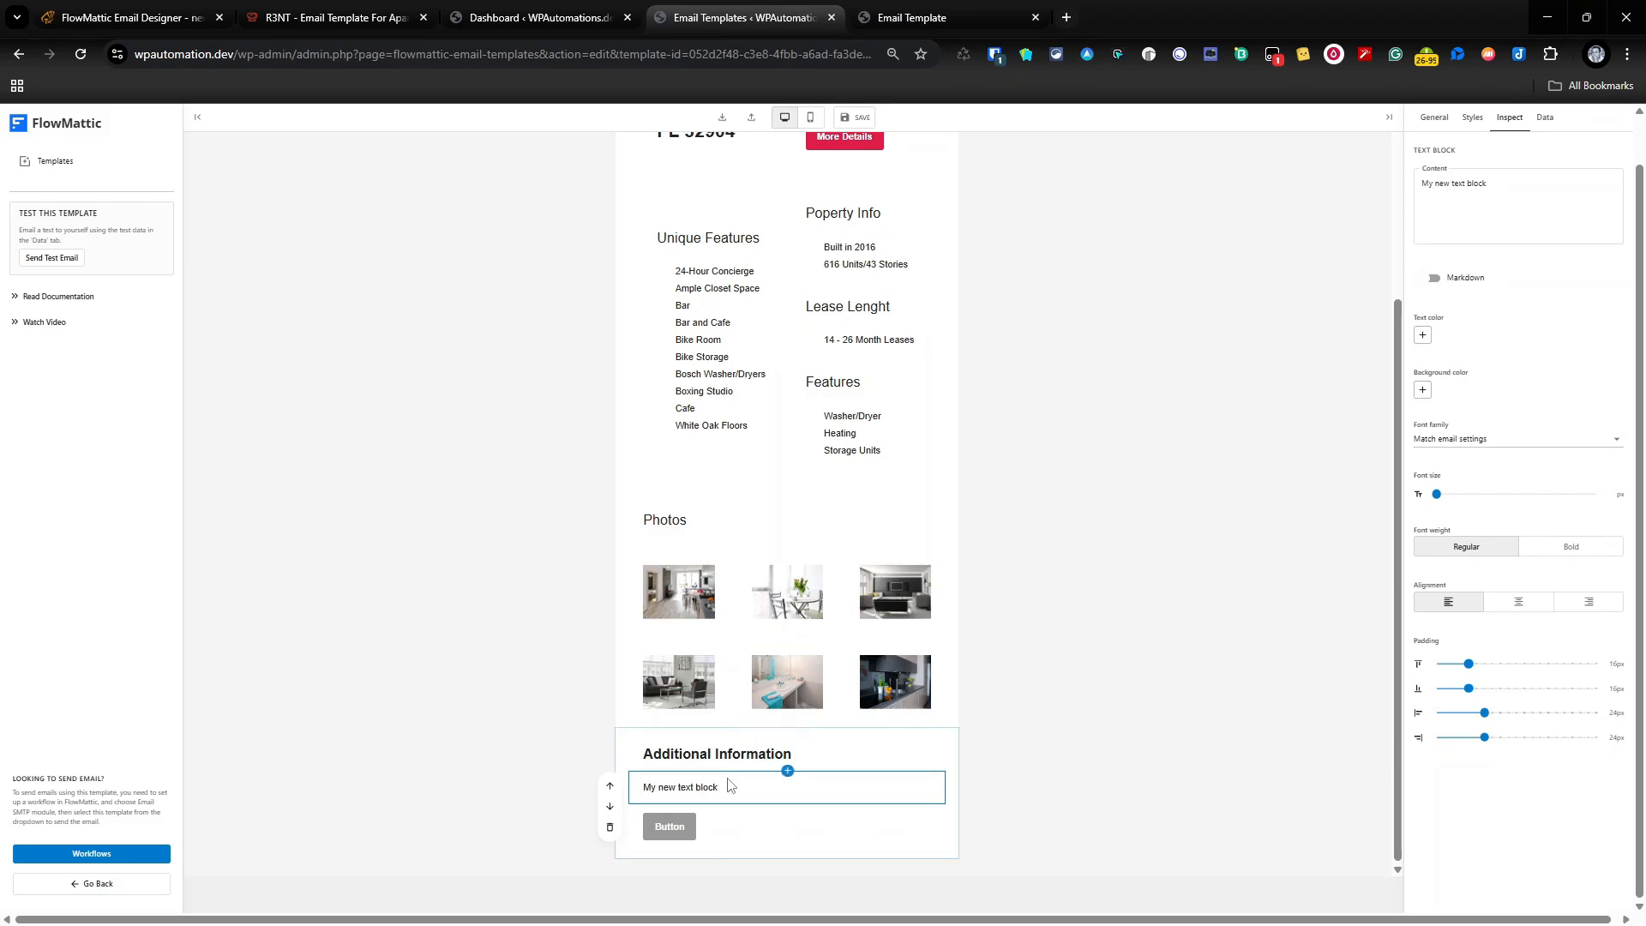
left_click_drag(1498, 188, 1119, 187)
key("ctrl+v")
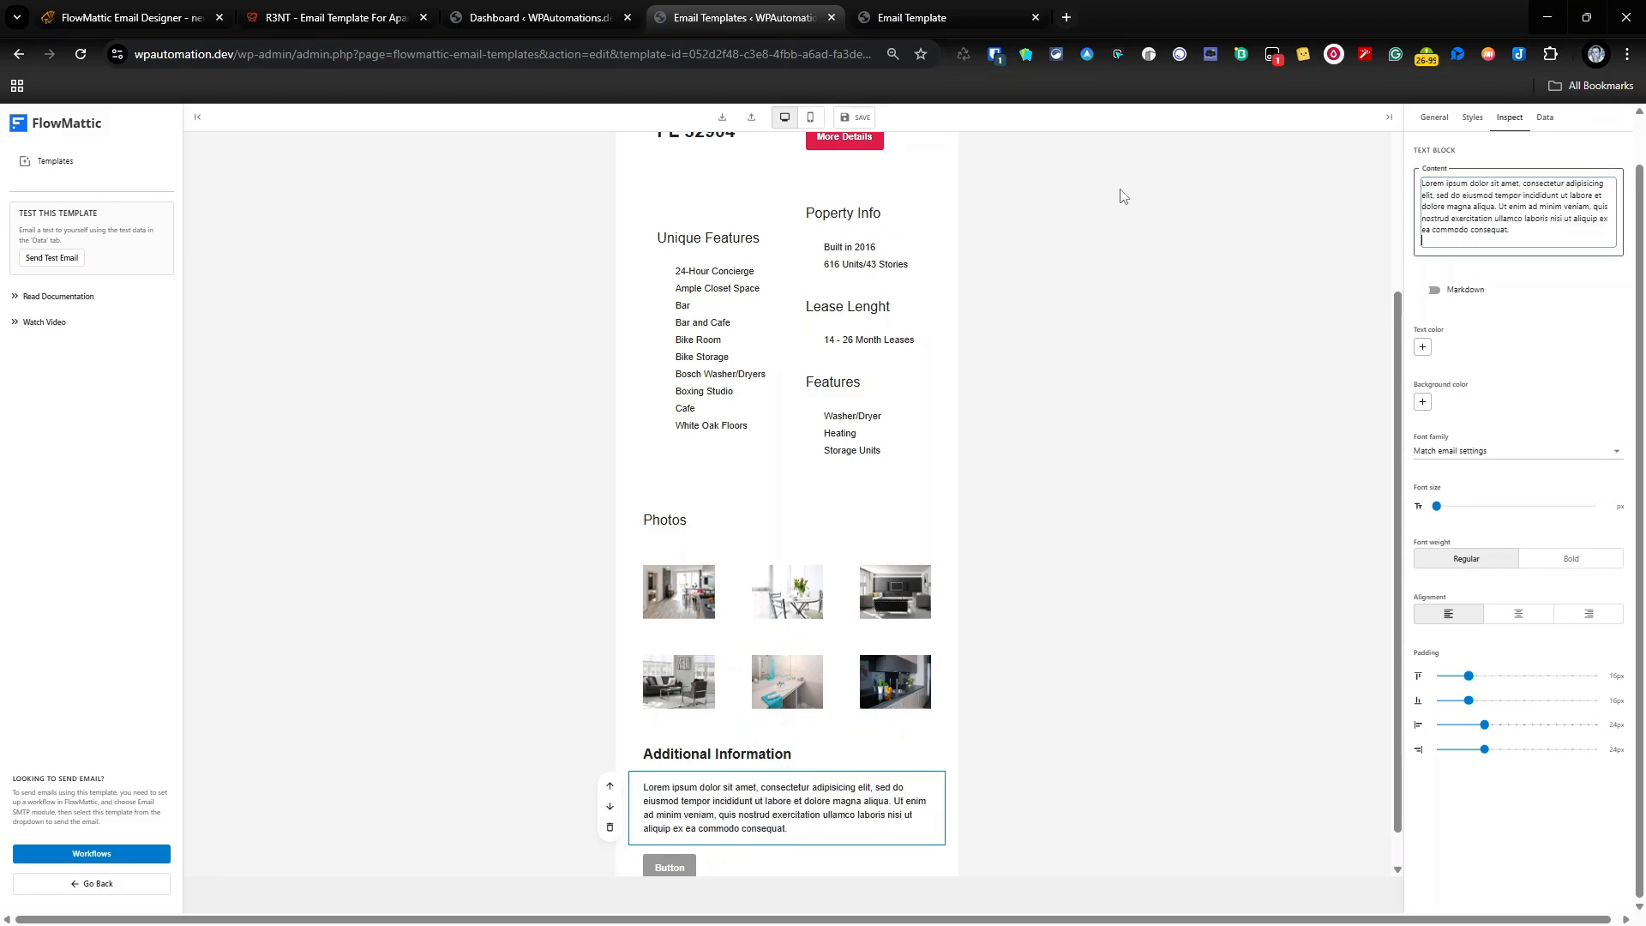
scroll(937, 793, "down", 1)
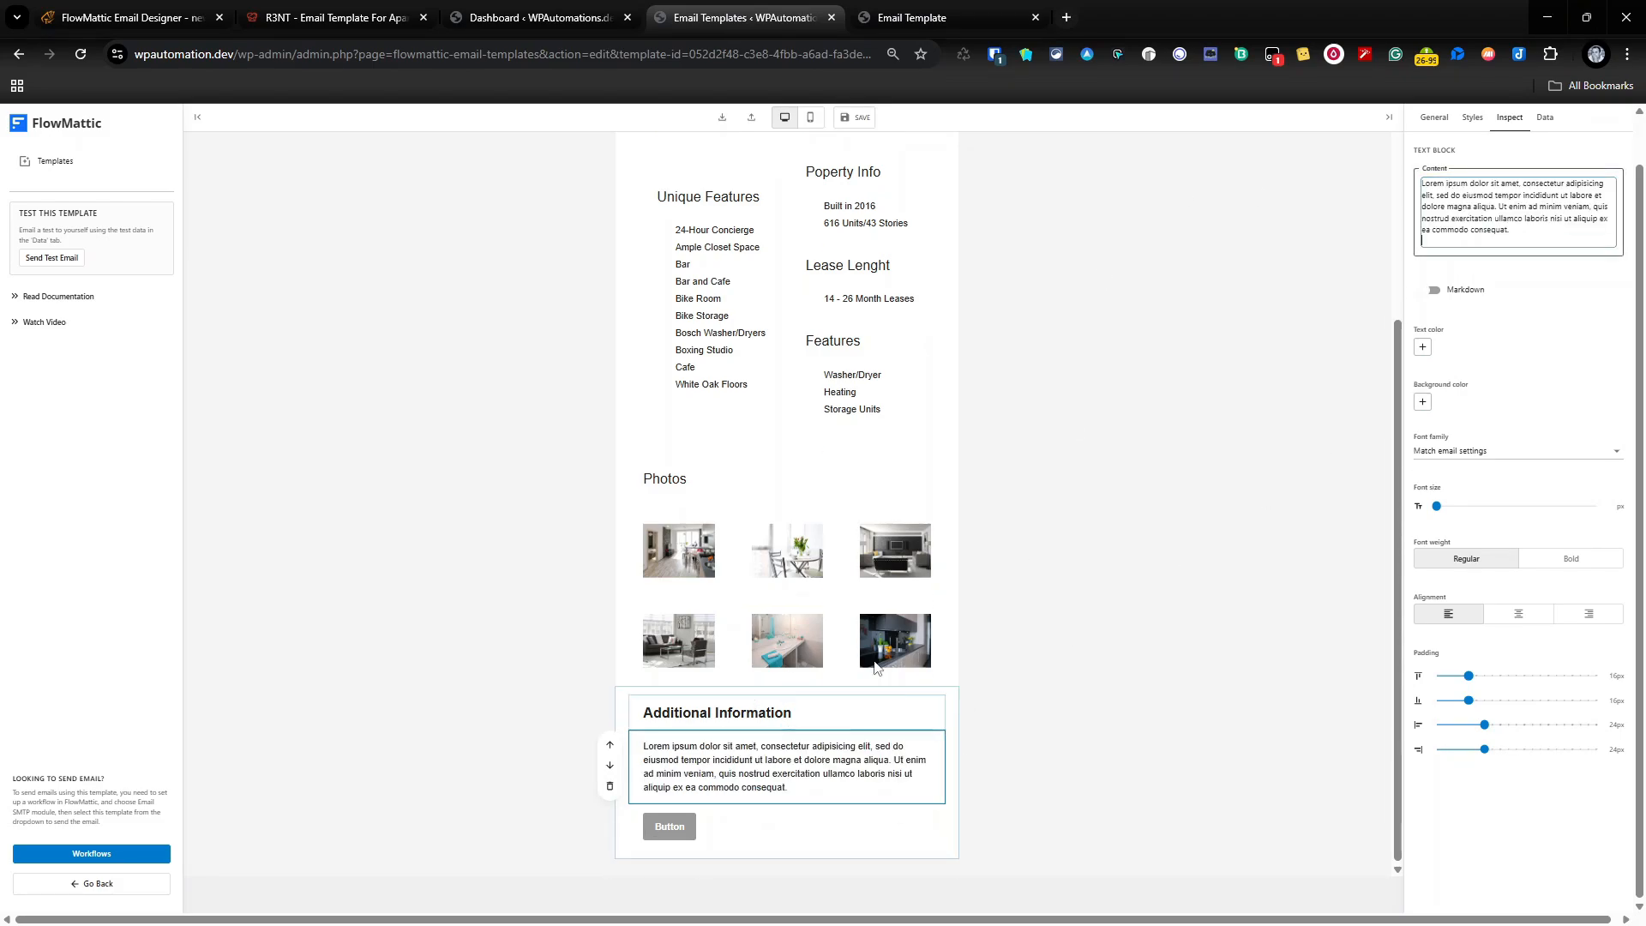
Set the font weight of the "Additional Information" heading to Regular
left_click(892, 16)
left_click(712, 497)
left_click(697, 10)
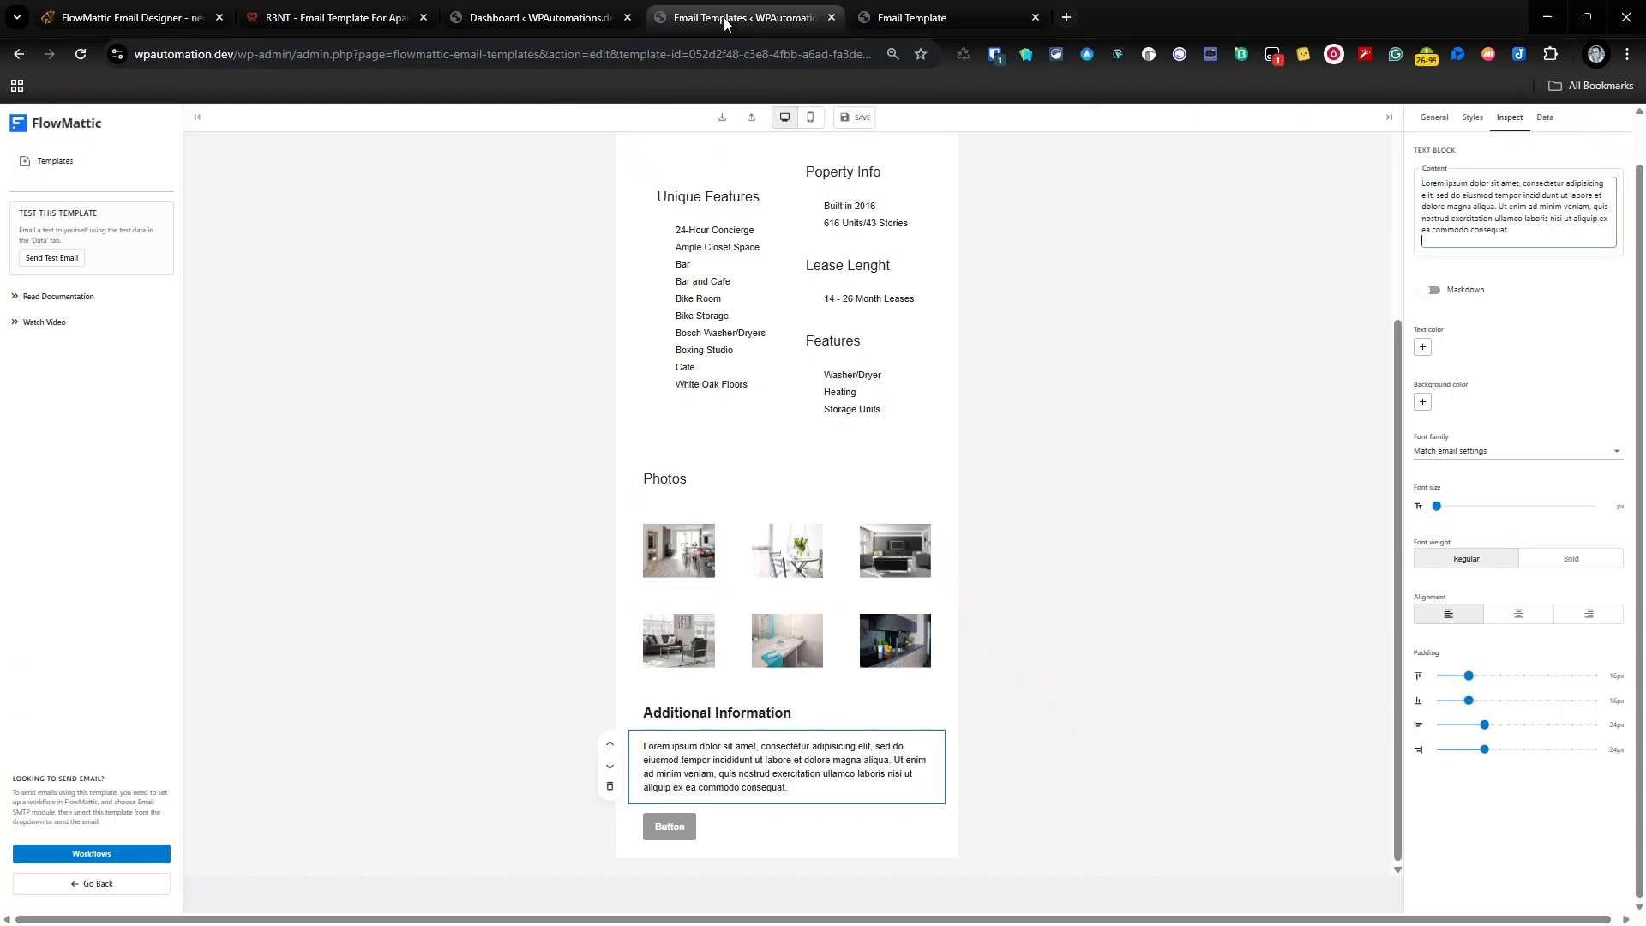
left_click(716, 712)
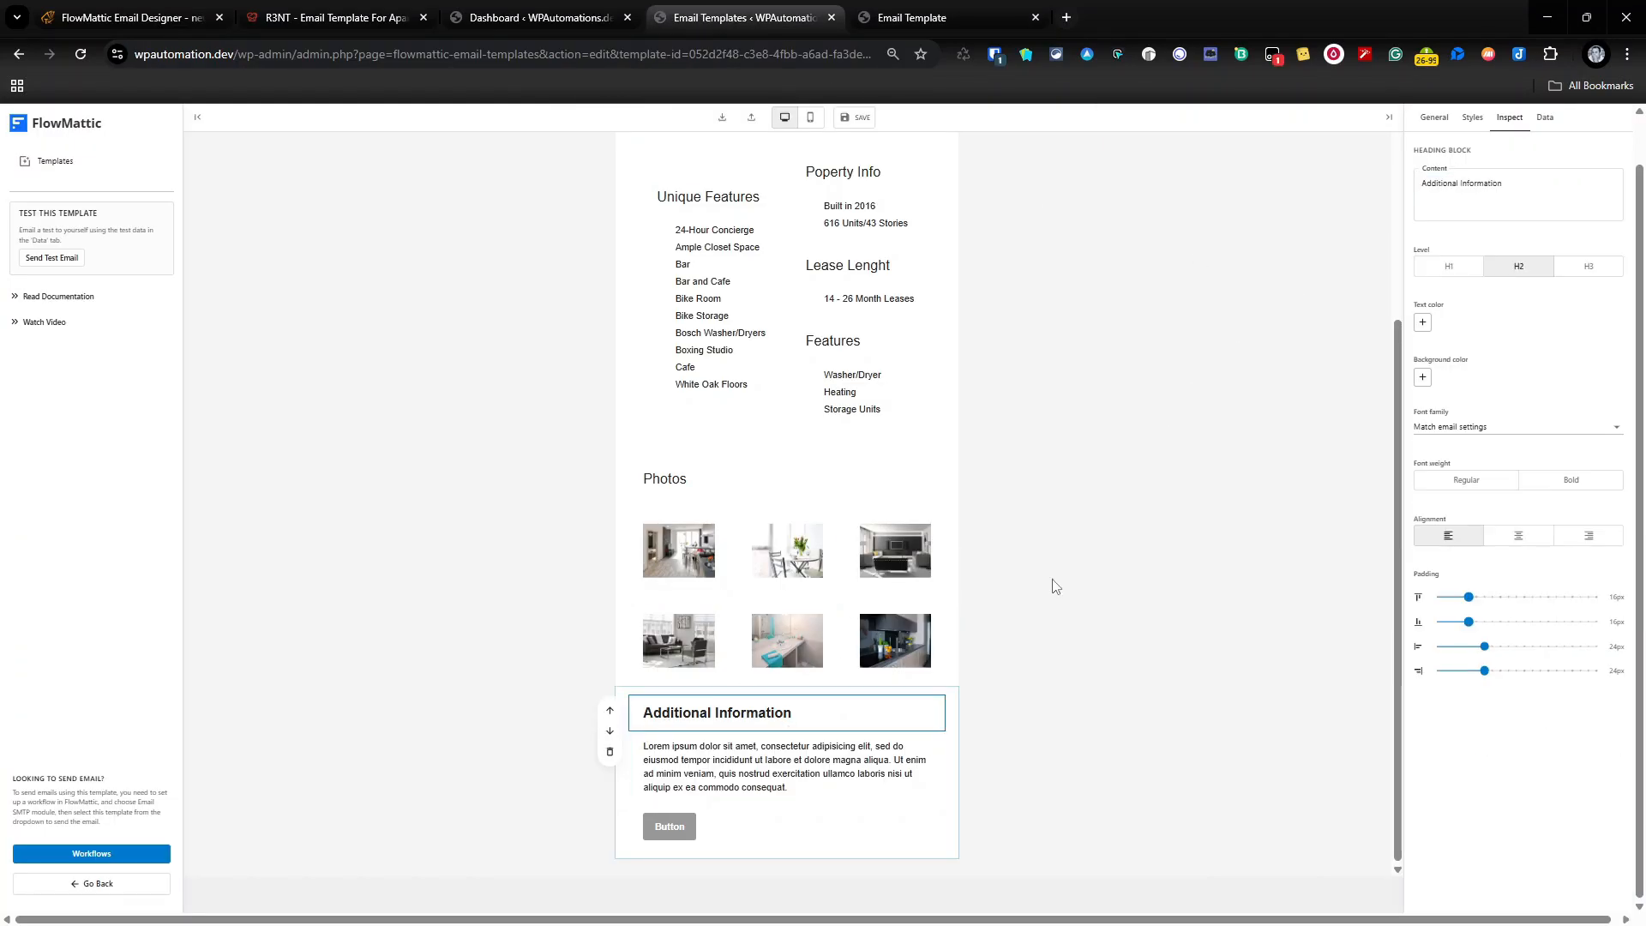
left_click(1466, 479)
scroll(833, 366, "up", 4)
scroll(834, 366, "down", 4)
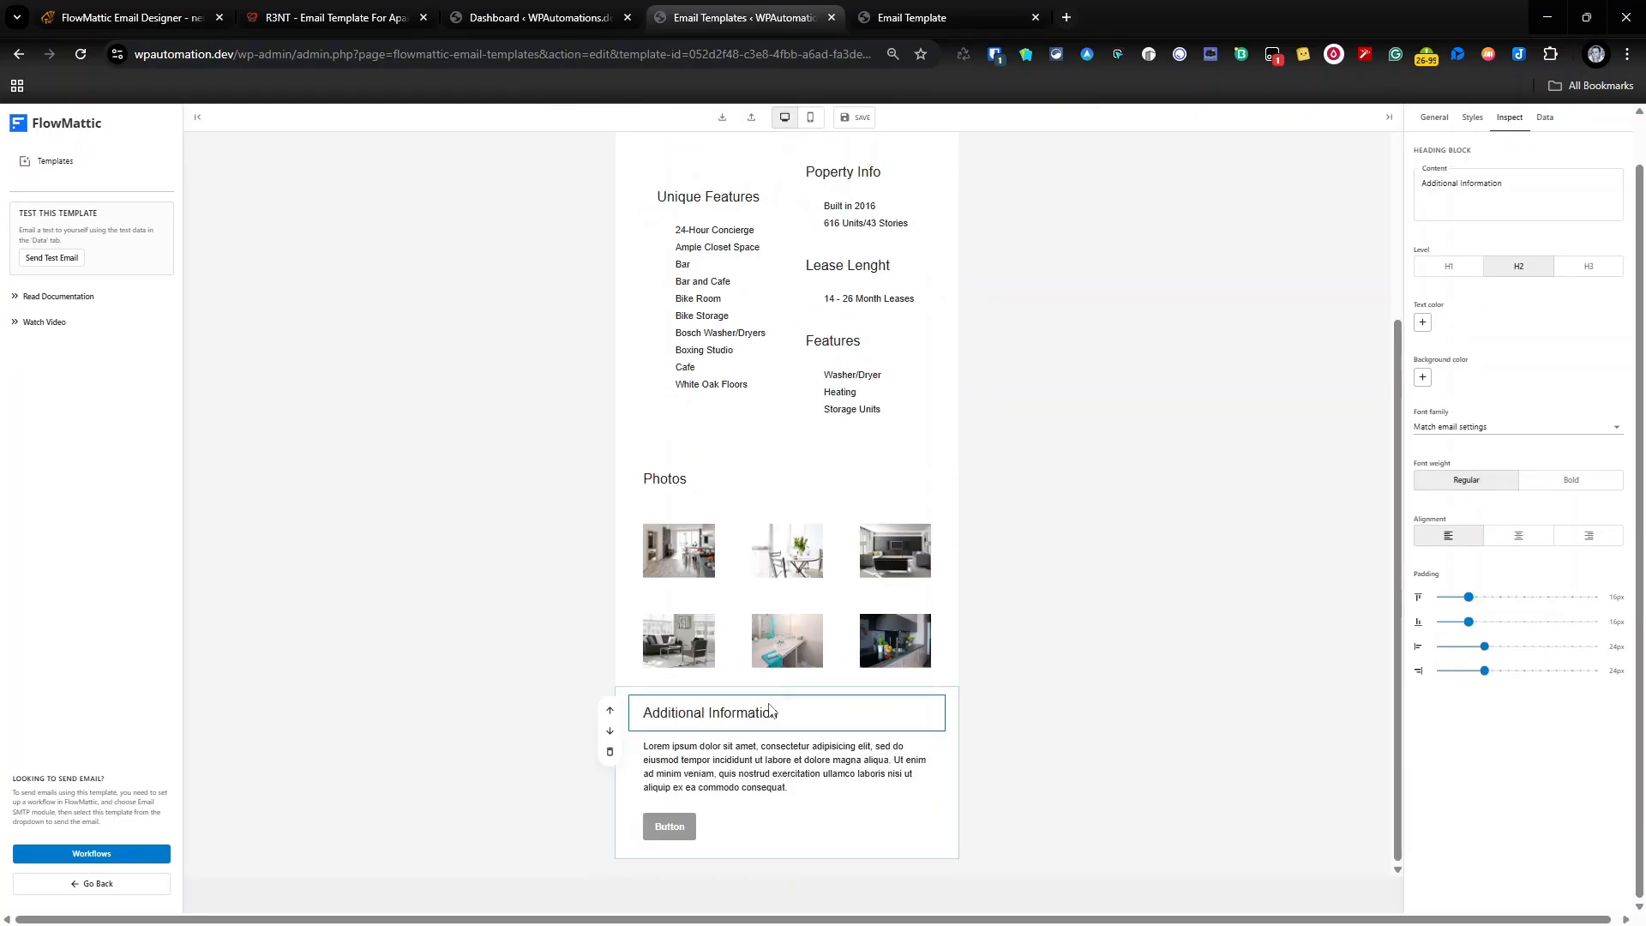
Change the color of the button below the Additional Information text to crimson #E11D48
left_click(793, 771)
left_click(670, 826)
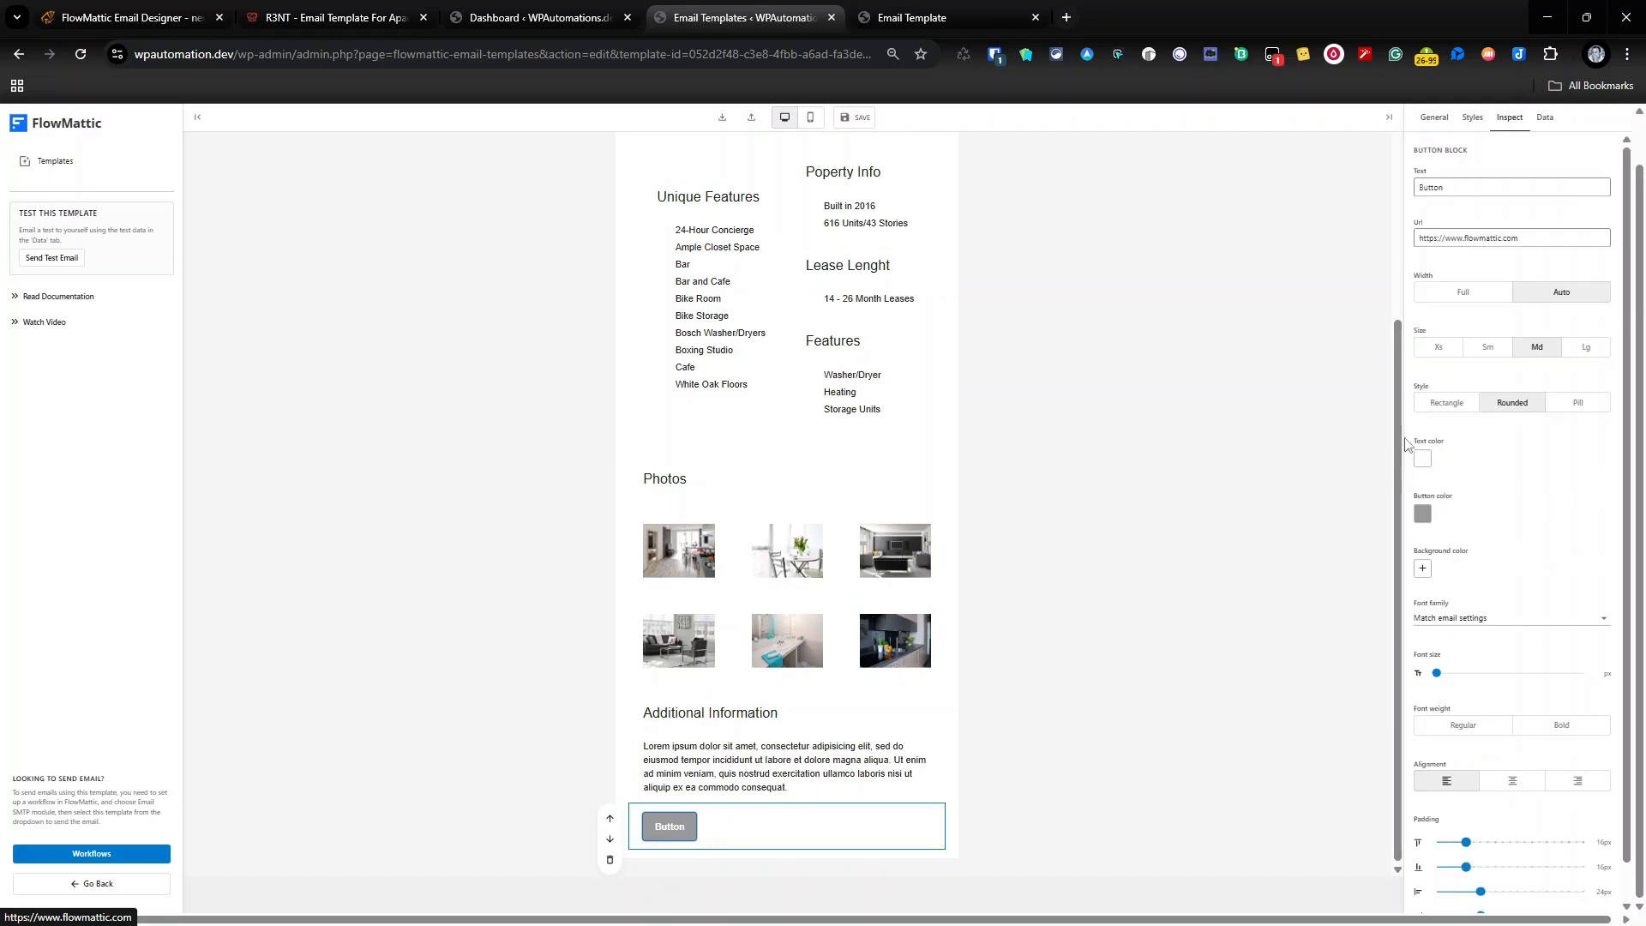
left_click(1432, 515)
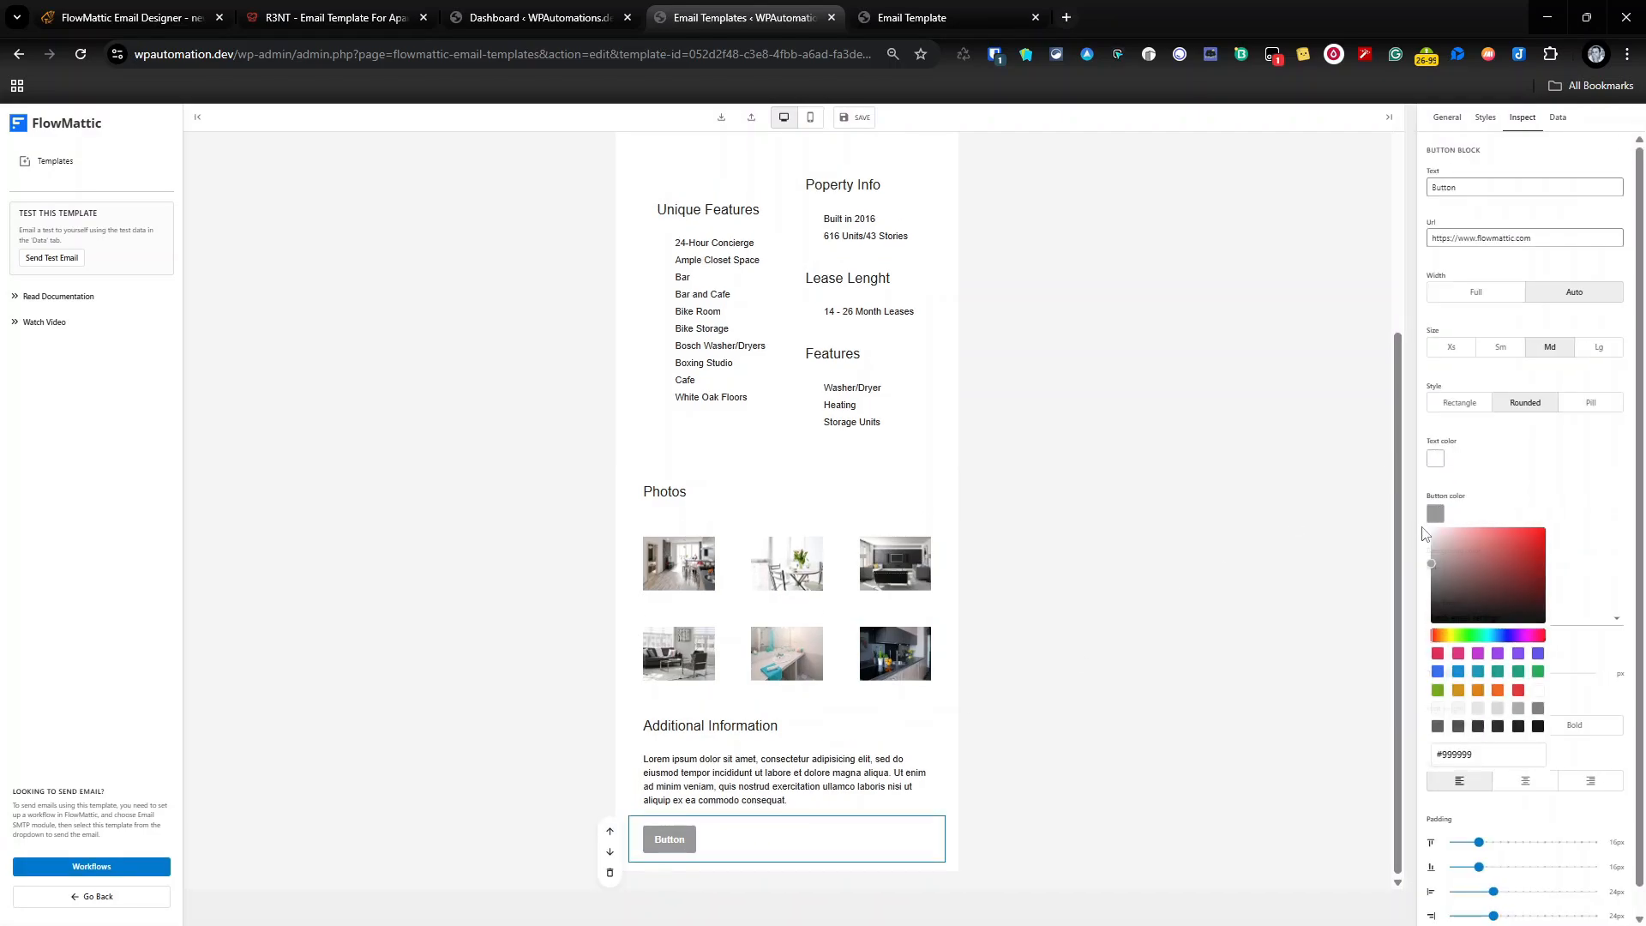
left_click(1438, 654)
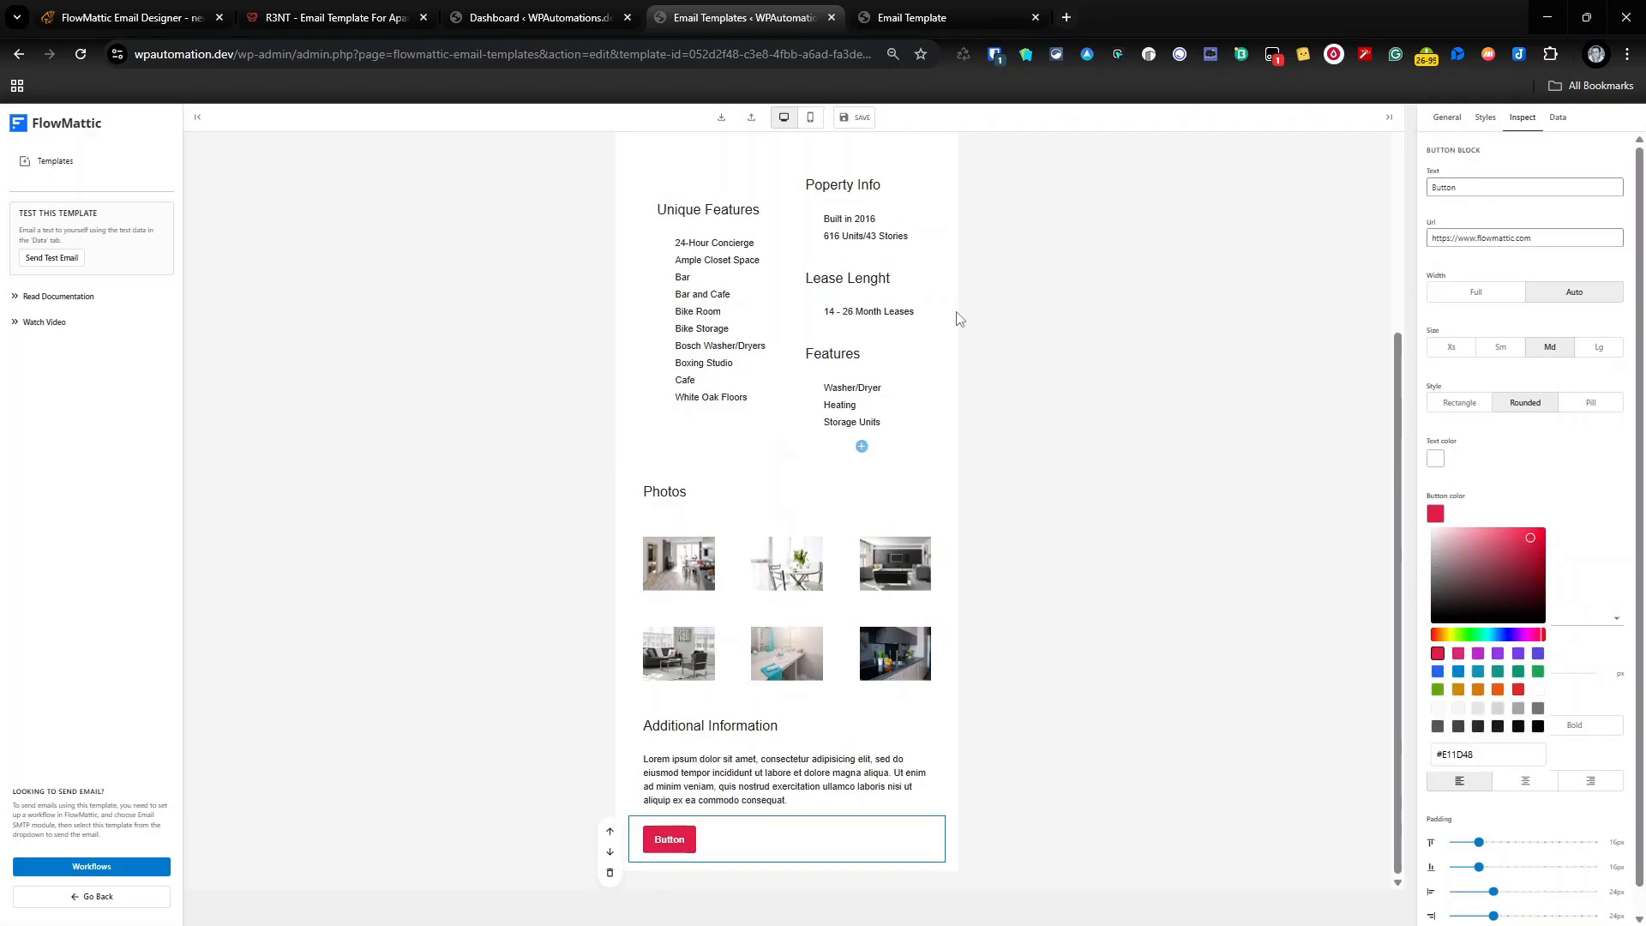
left_click(1017, 334)
Copy the URL placeholder "{{more_details}}" from the More Details button under the $2,000 /mo price
scroll(944, 324, "up", 3)
left_click(849, 410)
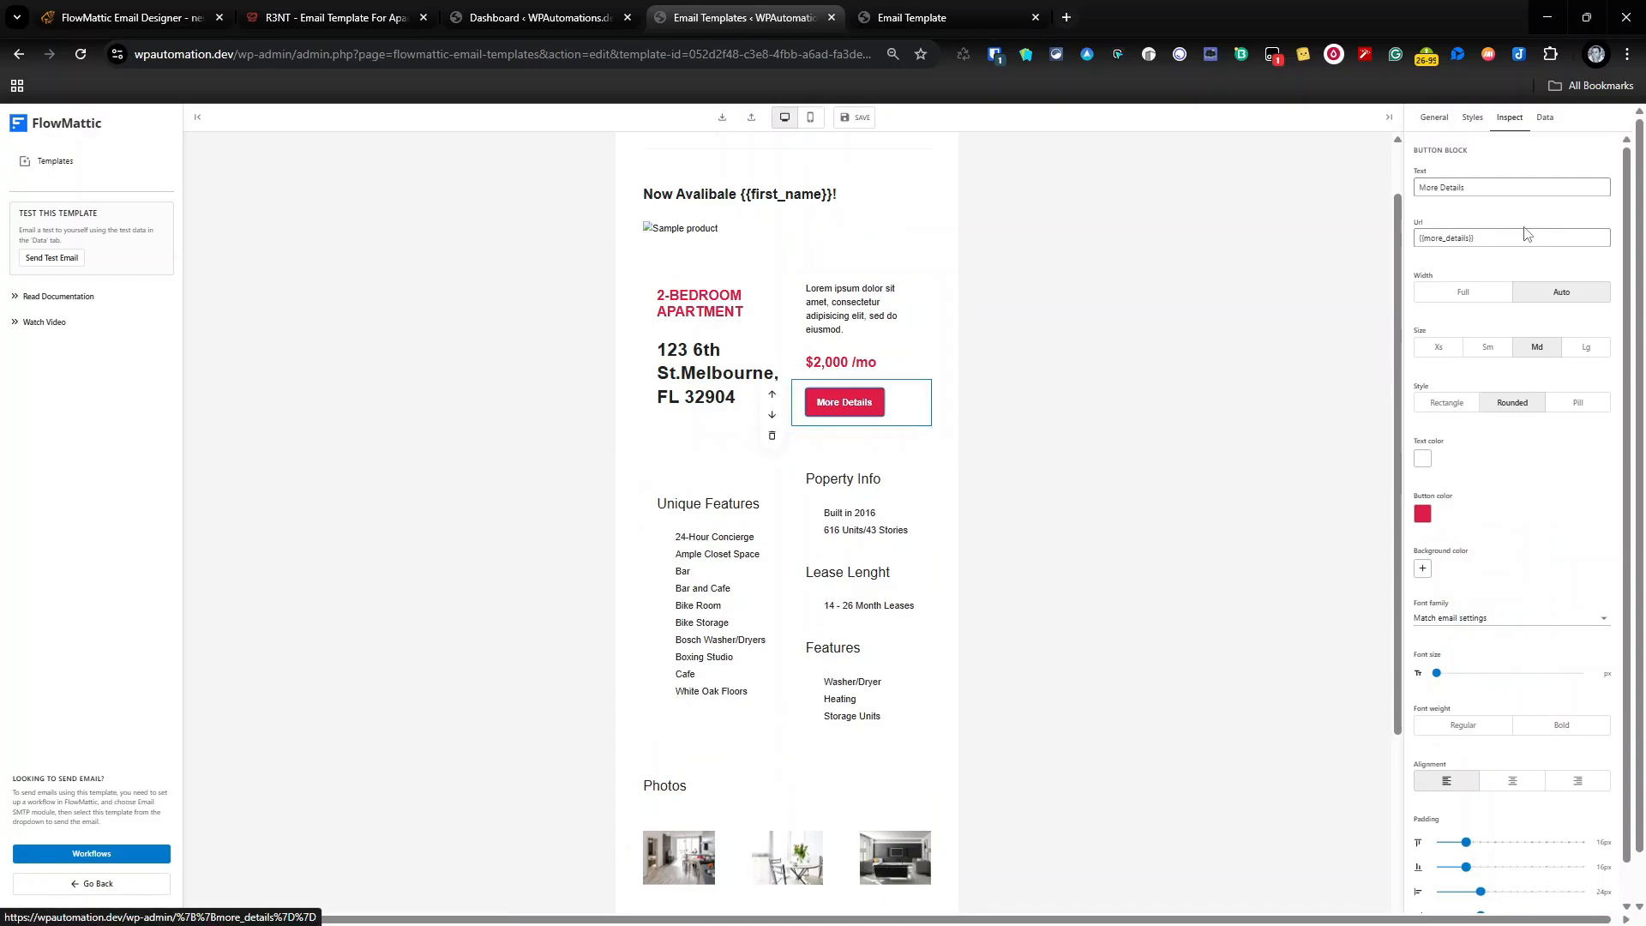
triple_click(1523, 238)
scroll(910, 603, "down", 3)
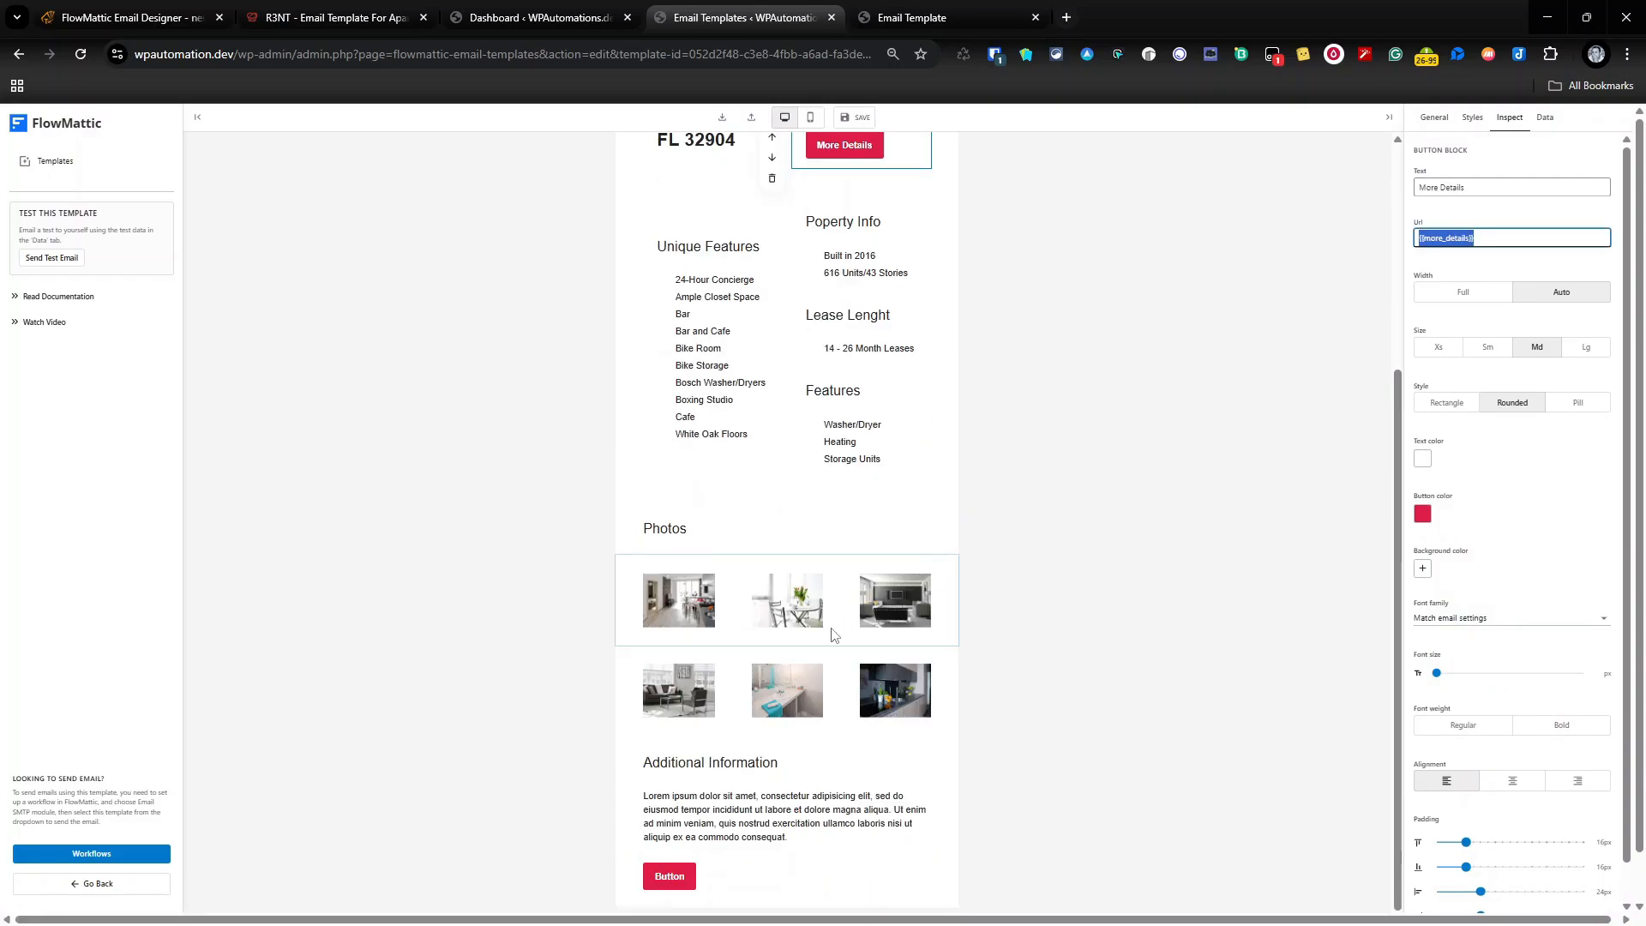
Set the Additional Information button's text to "More Details" and its URL to "{{more_details}}"
left_click(684, 880)
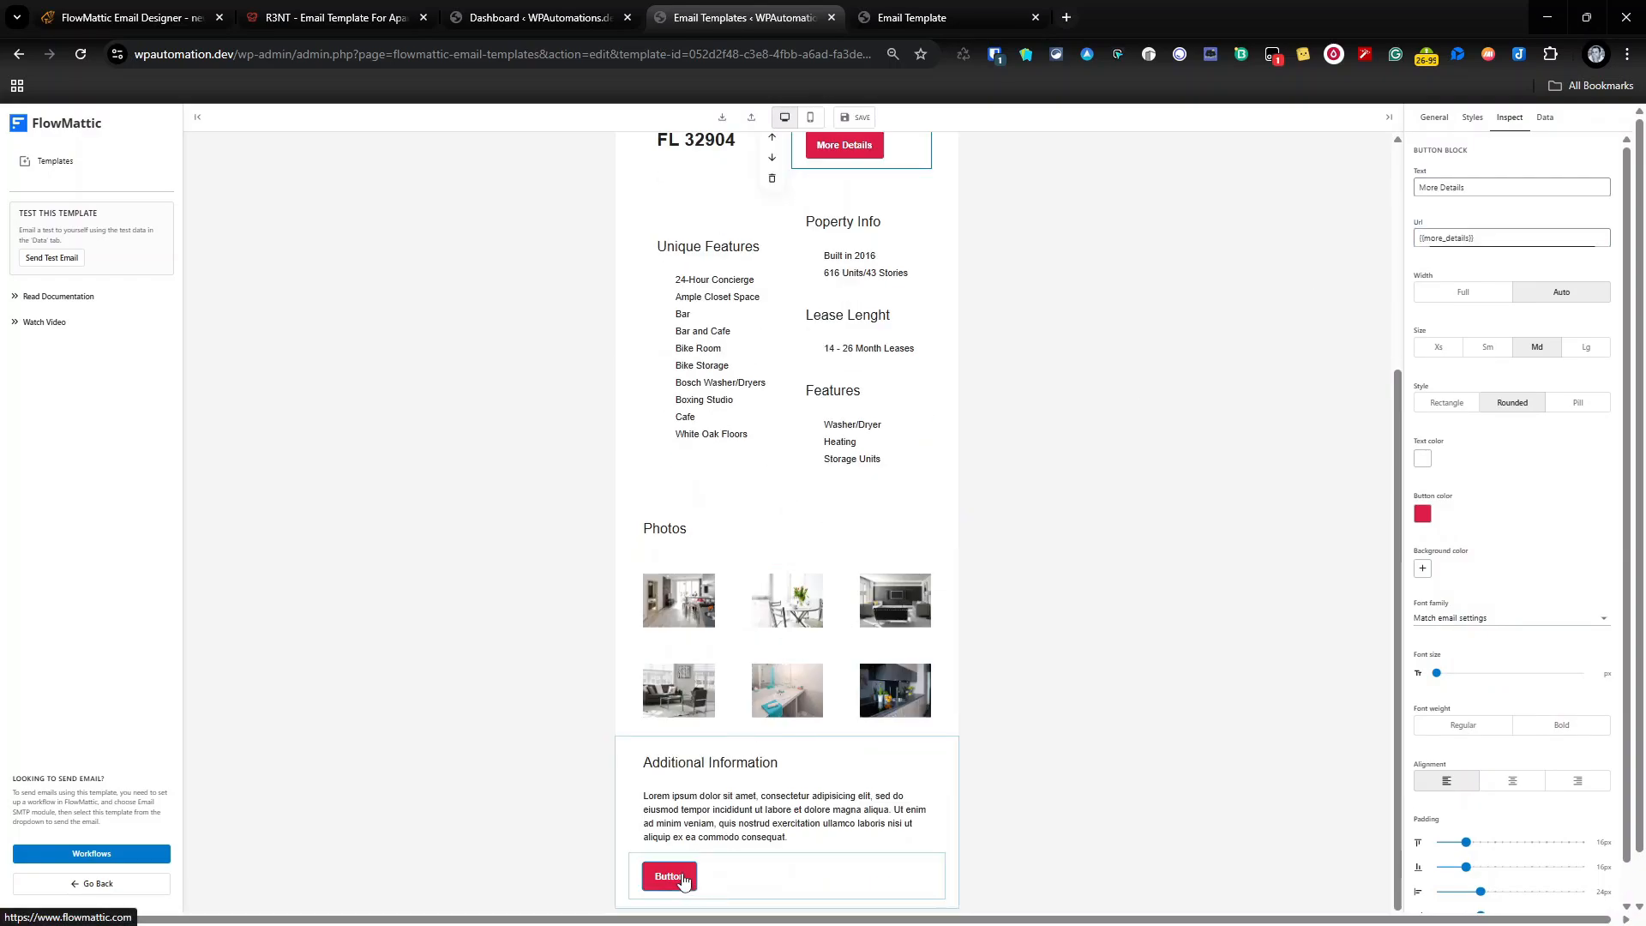
double_click(1481, 189)
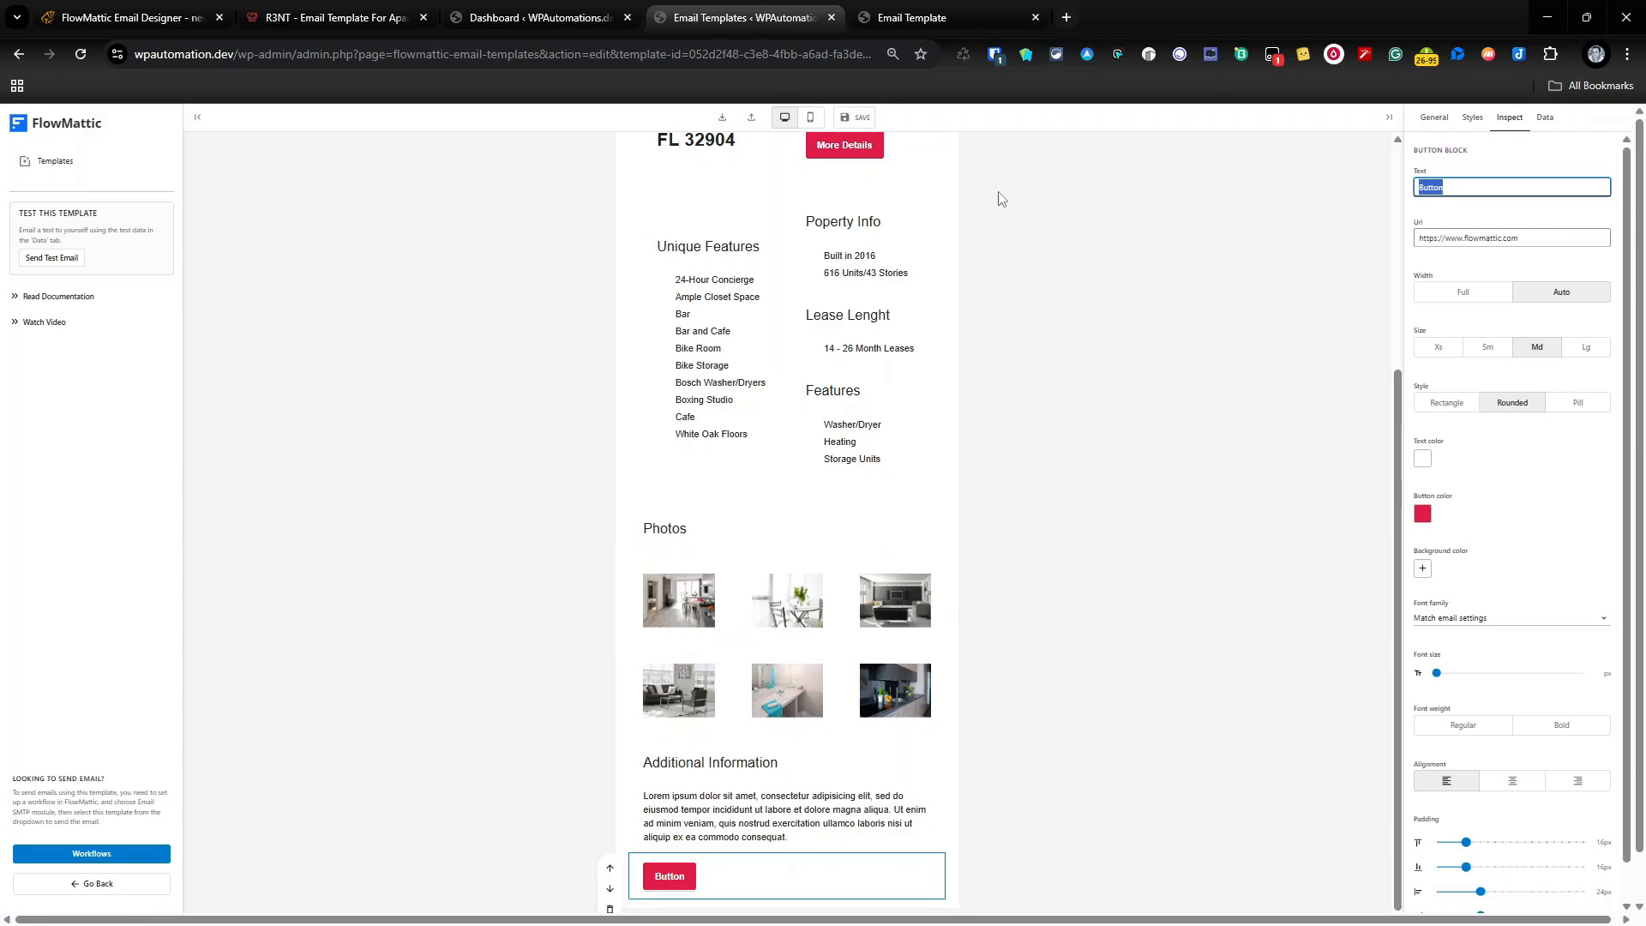
type("More Details")
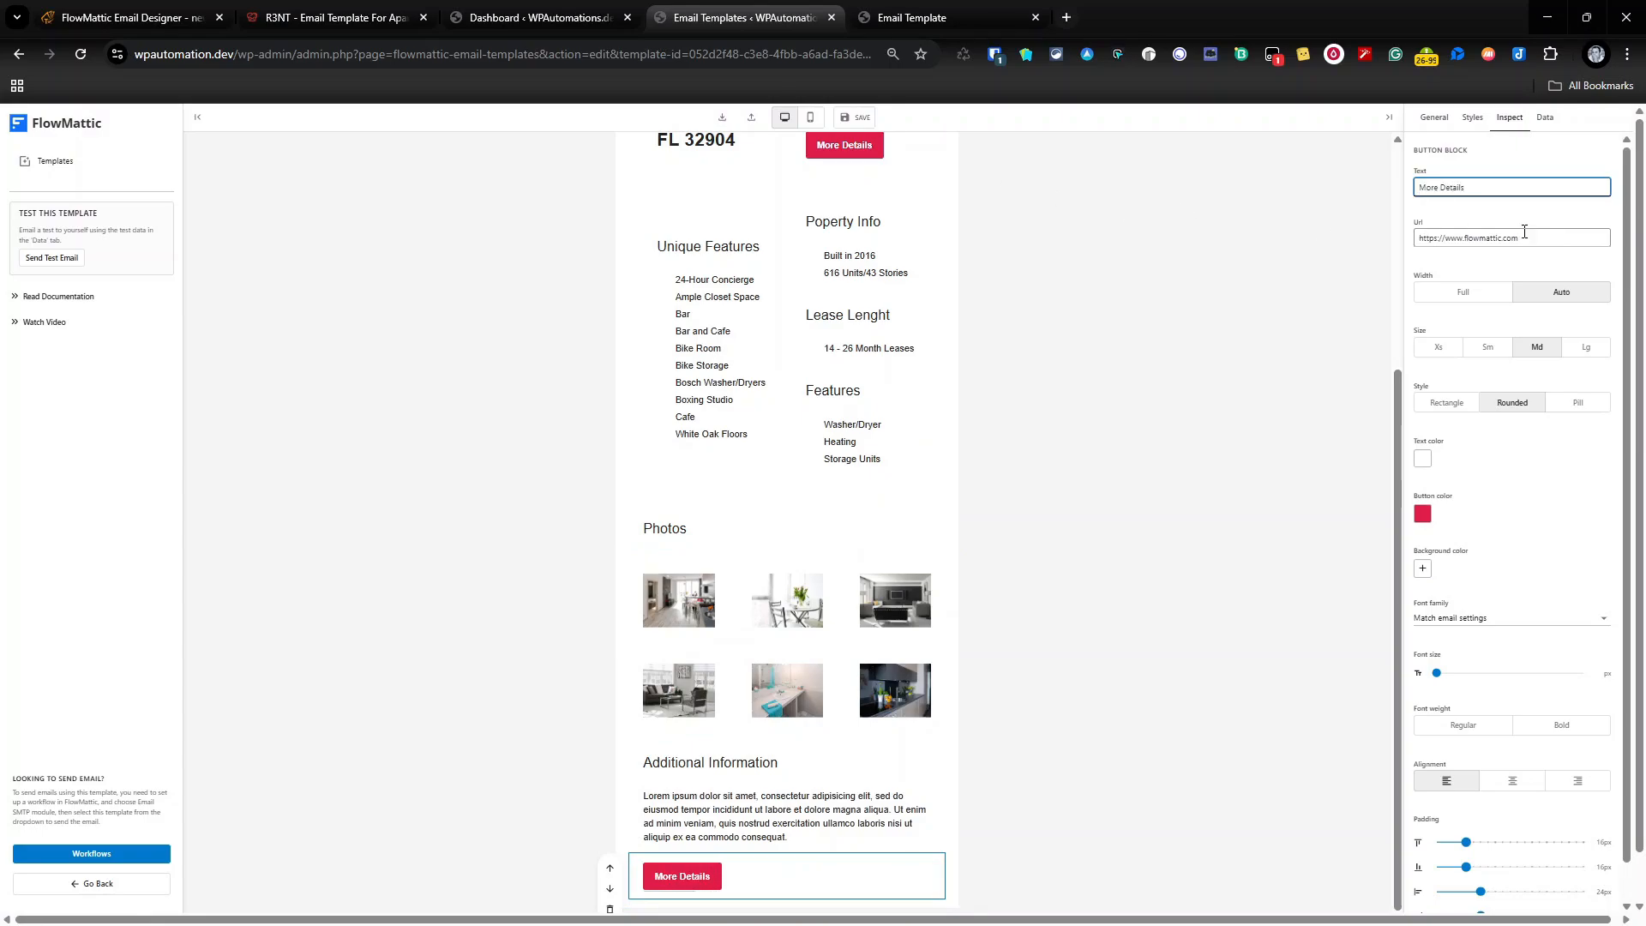
key("Tab")
key("BackSpace")
scroll(1021, 614, "down", 2)
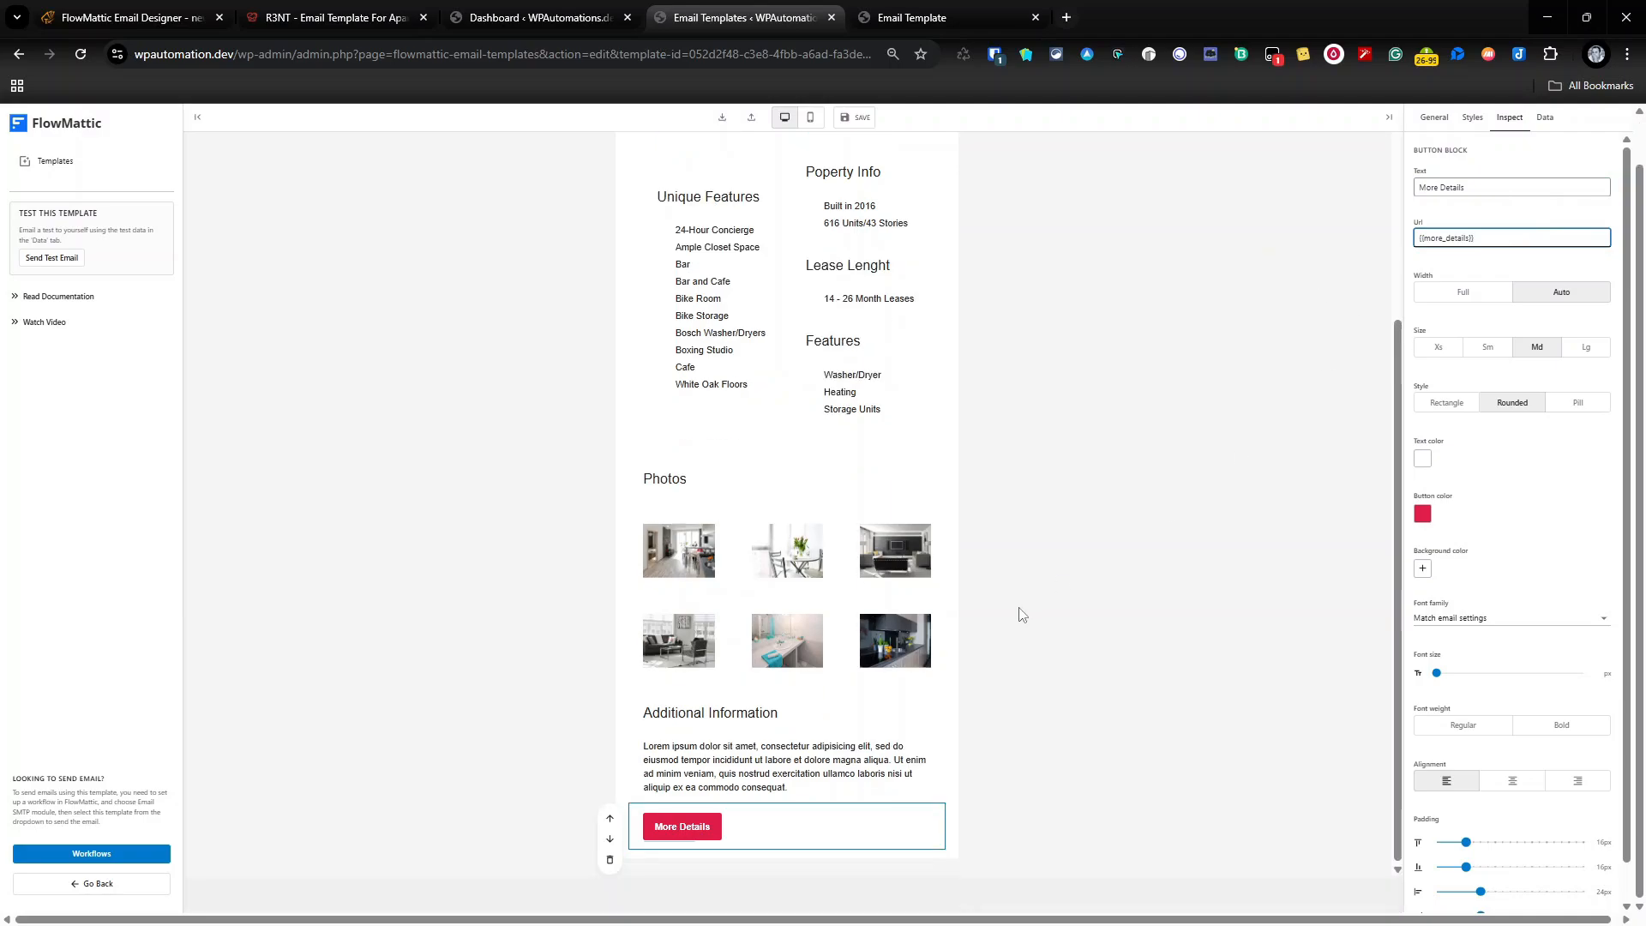
left_click(1070, 603)
Align the columns block holding Unique Features and Poperty Info to the top, following the original email
left_click(913, 17)
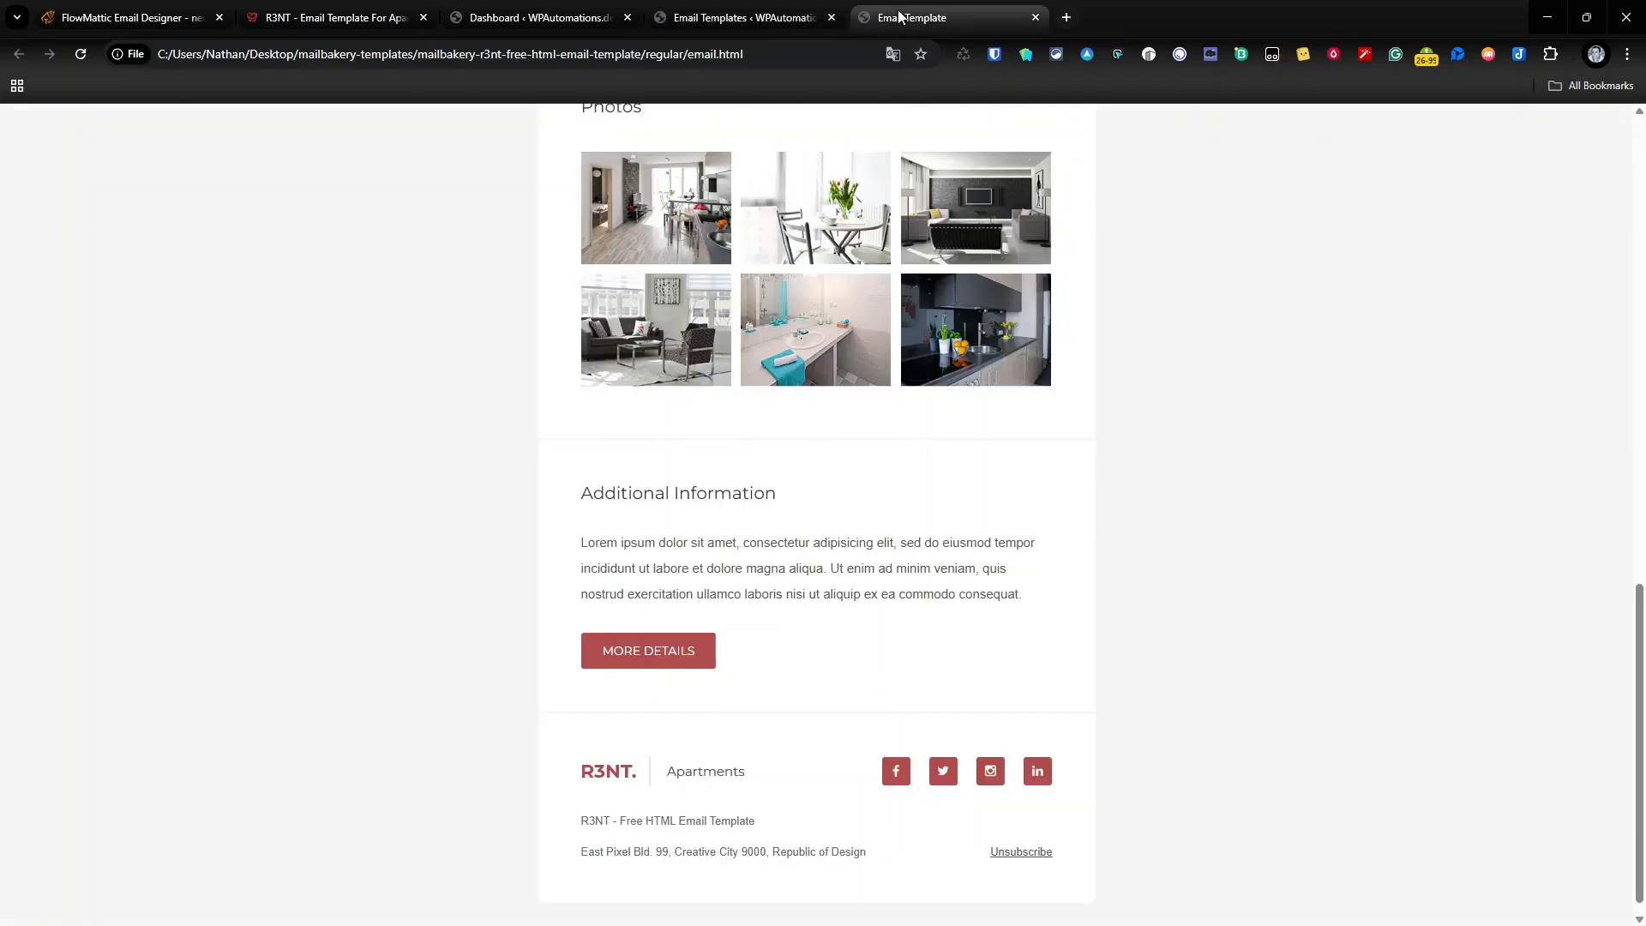
scroll(796, 445, "up", 8)
scroll(796, 445, "up", 2)
left_click(742, 17)
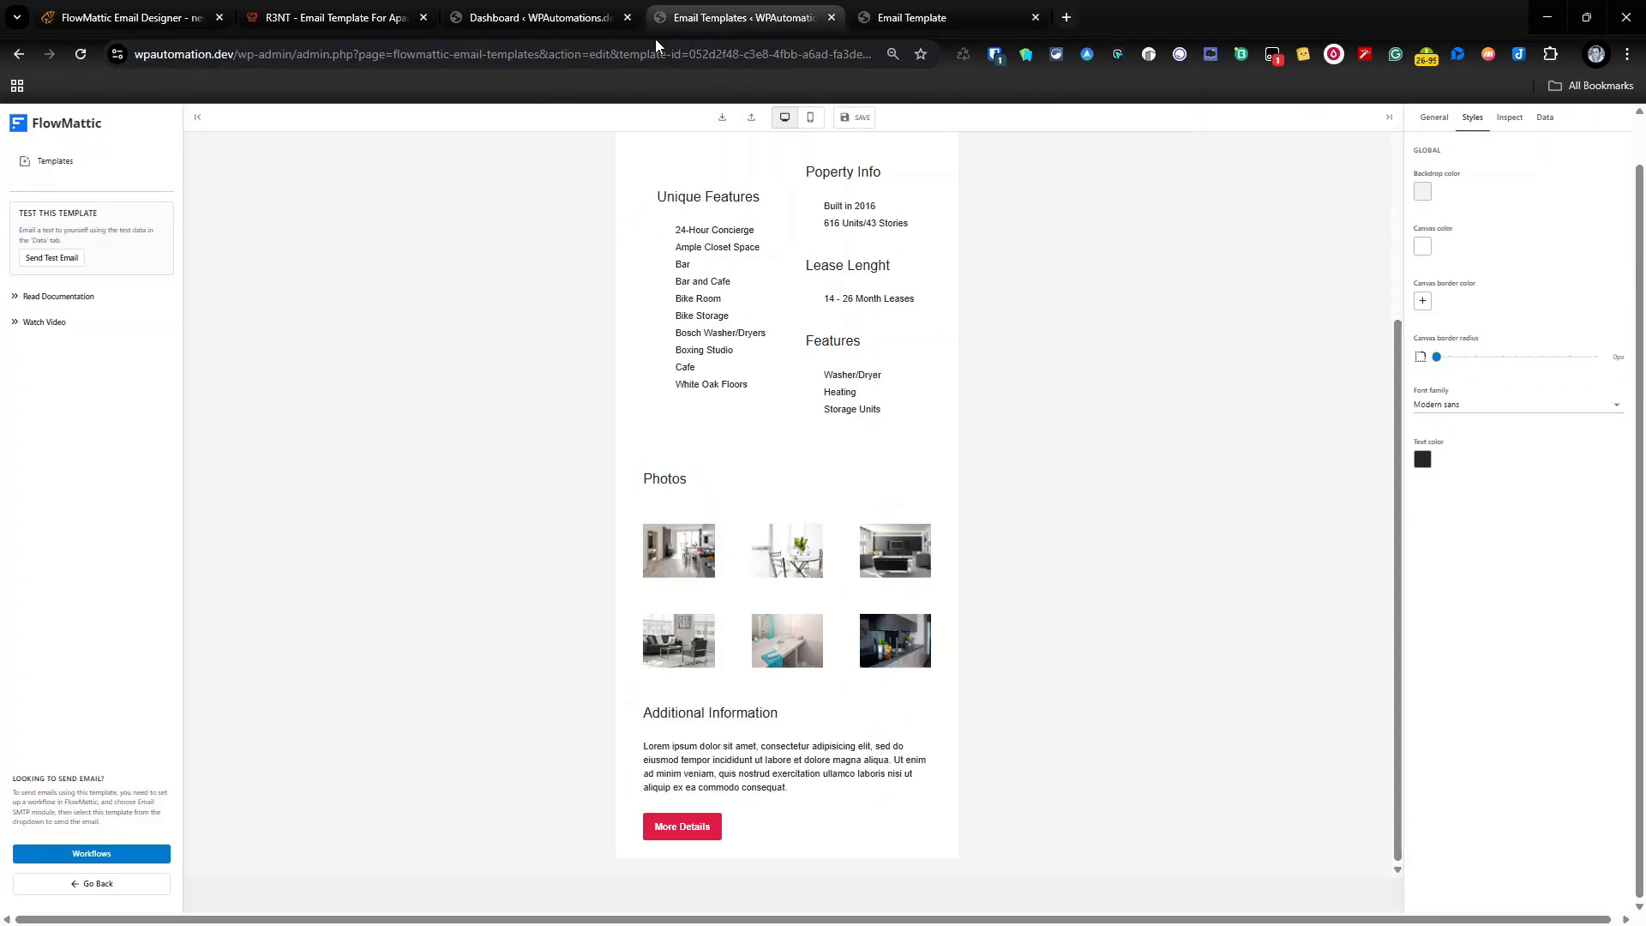
left_click(767, 535)
left_click(786, 492)
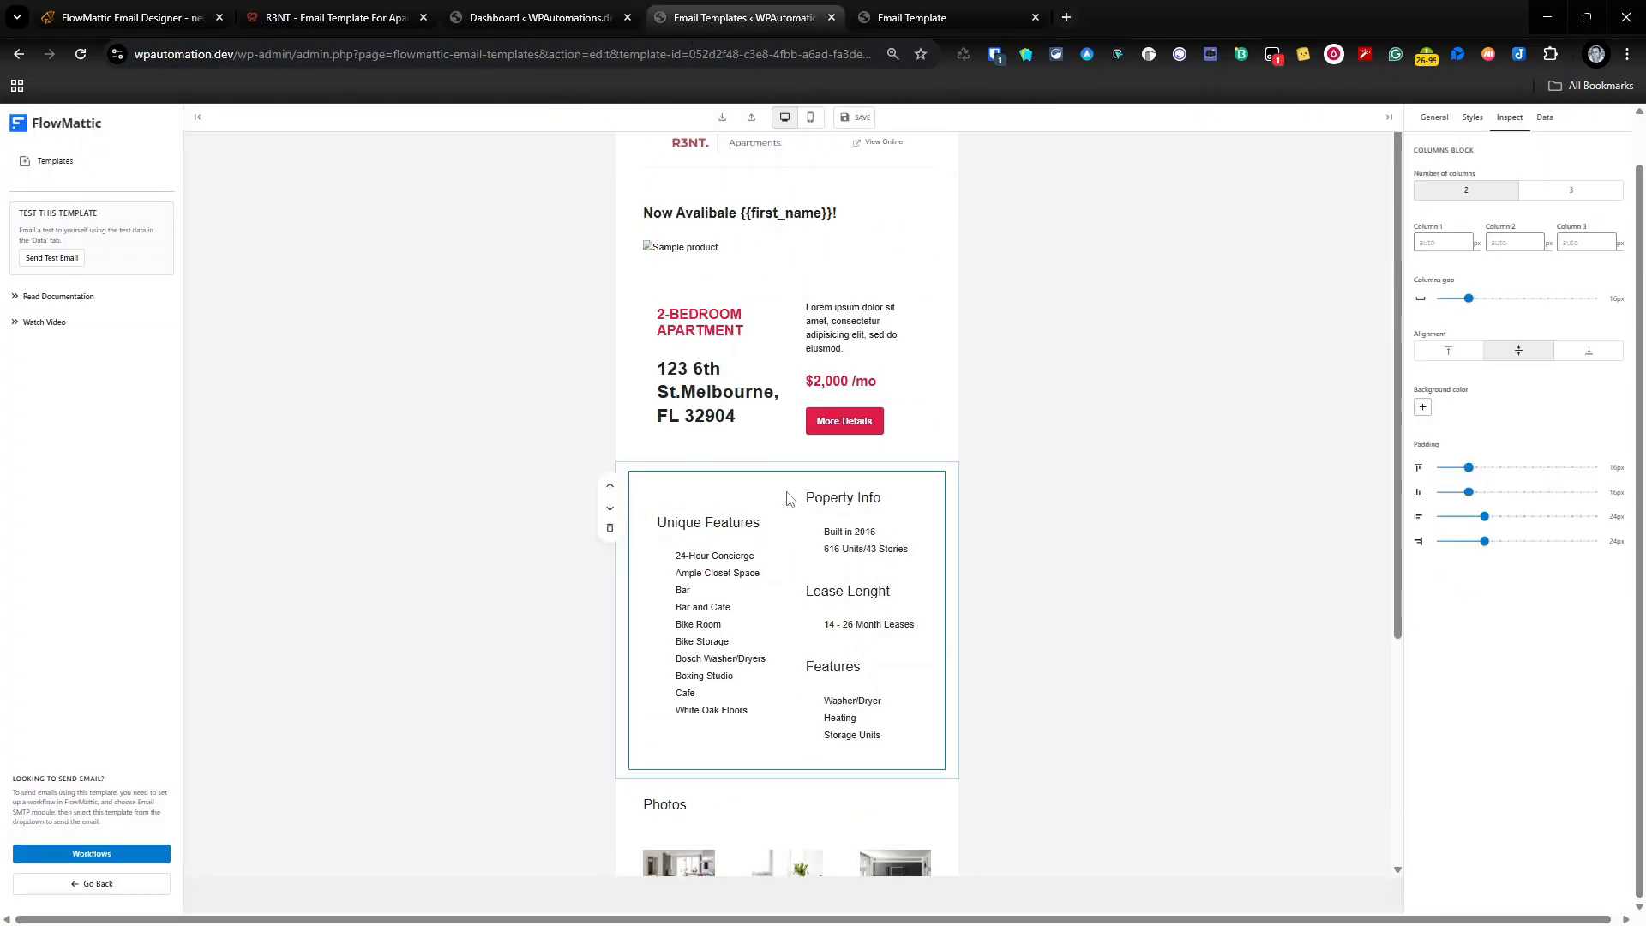
left_click(1448, 351)
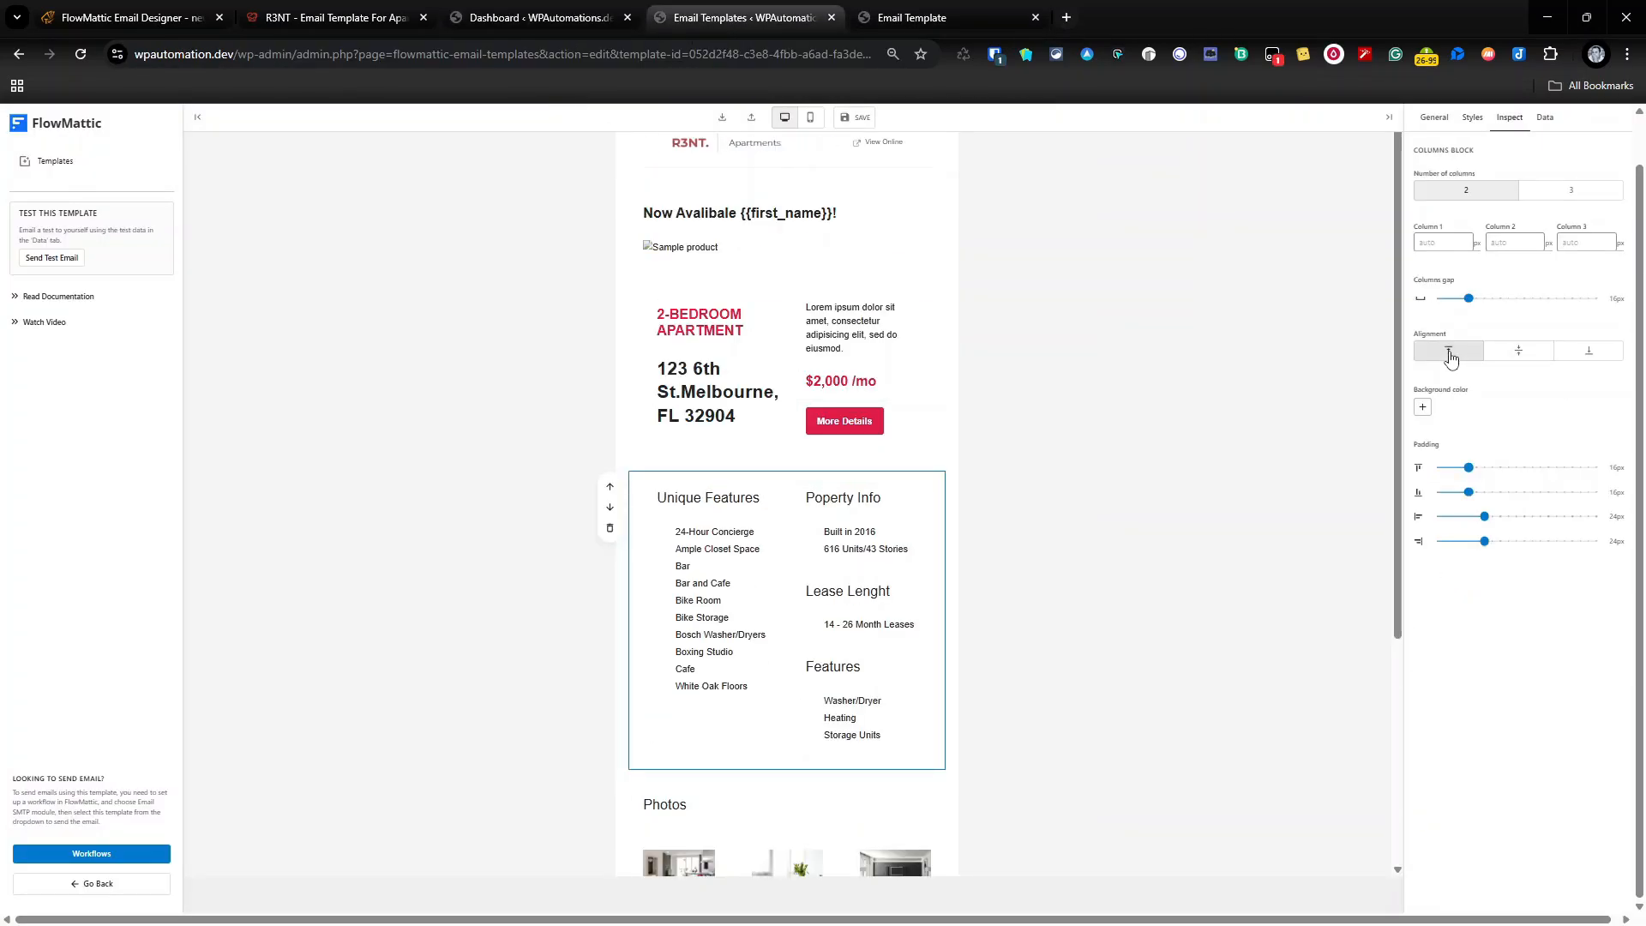
Compare the rebuilt template with the original R3NT email, from the header down to the footer
scroll(826, 492, "down", 1)
scroll(825, 491, "up", 2)
key("ctrl+Tab")
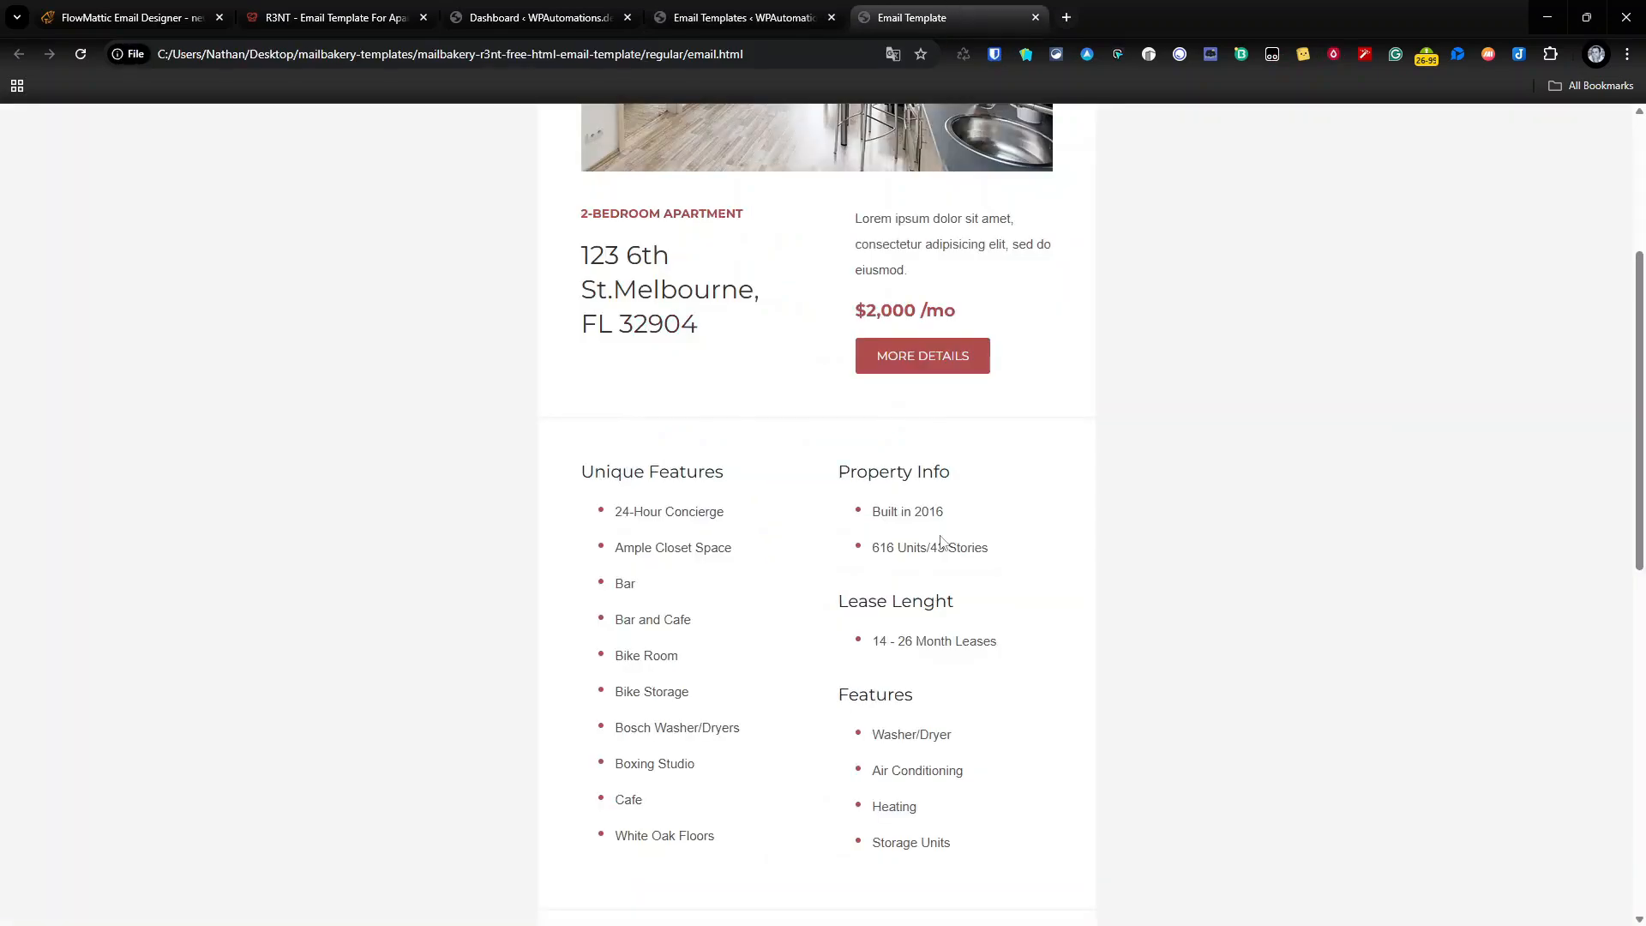
scroll(947, 539, "up", 4)
key("ctrl+shift+Tab")
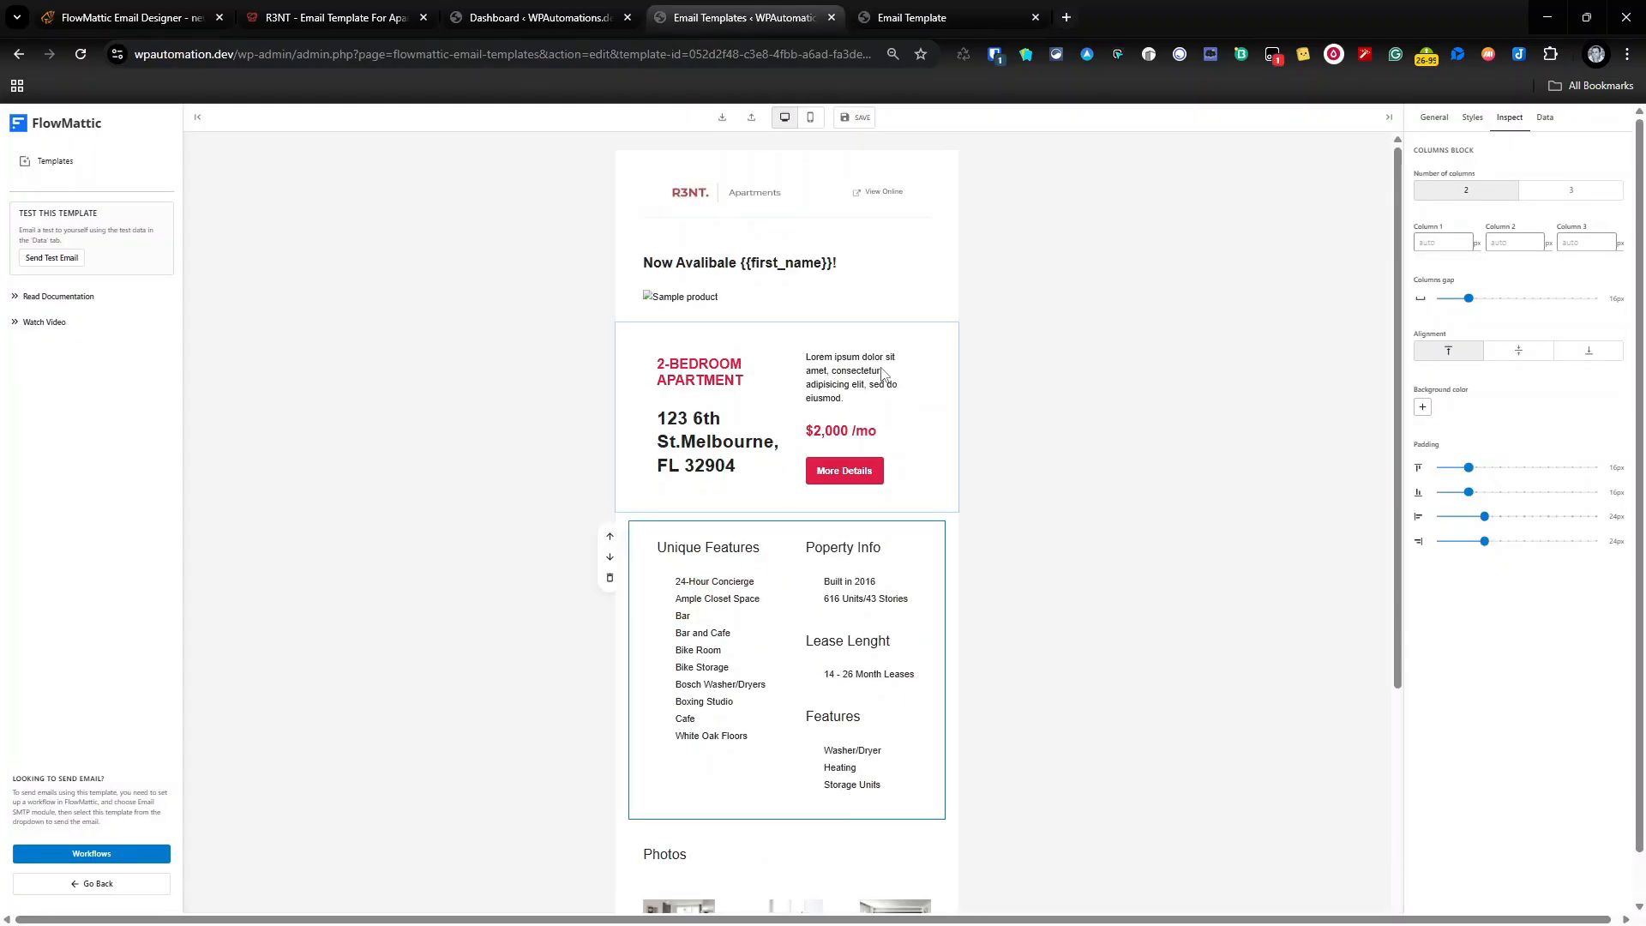
scroll(909, 409, "down", 4)
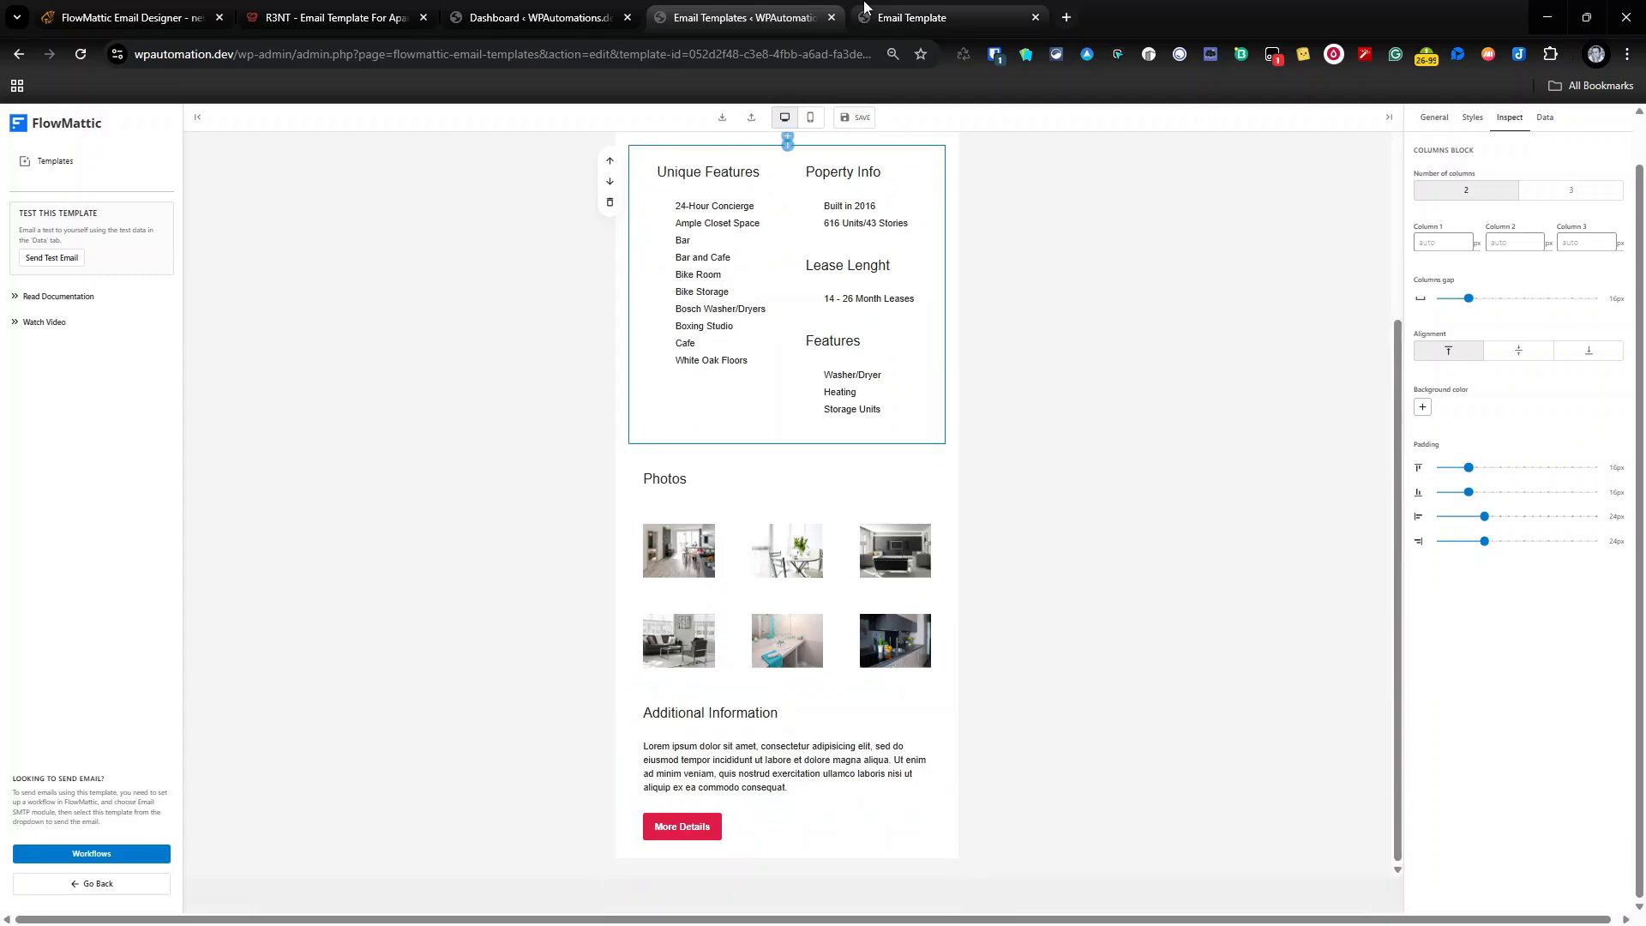
key("ctrl+Tab")
scroll(1034, 566, "down", 8)
scroll(1037, 563, "down", 2)
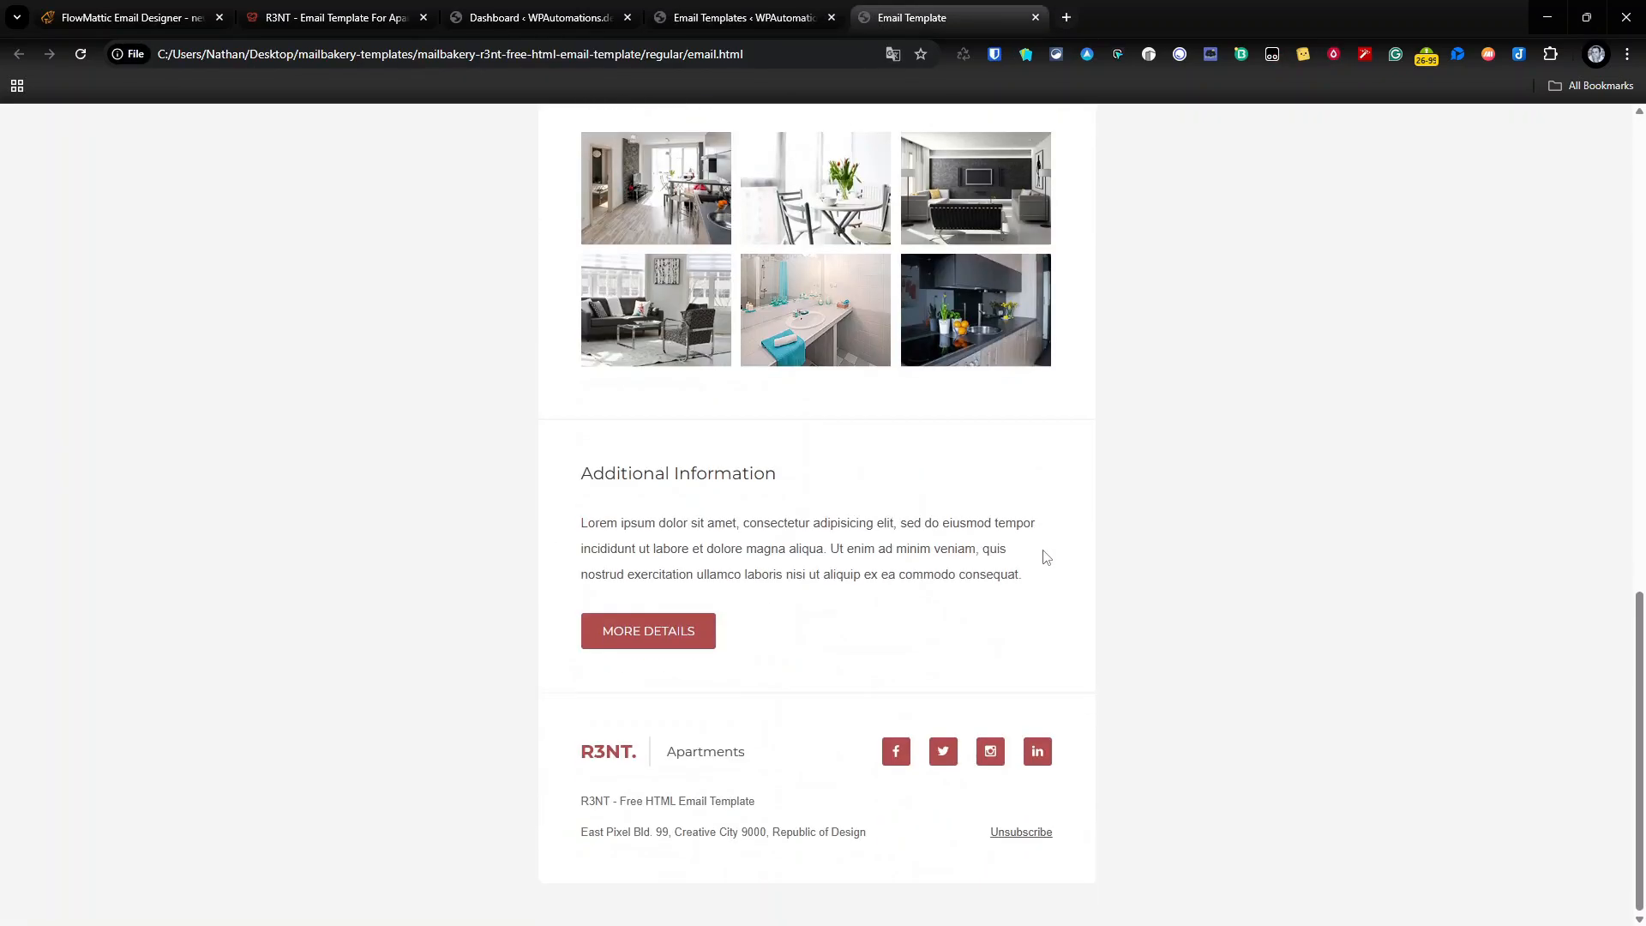
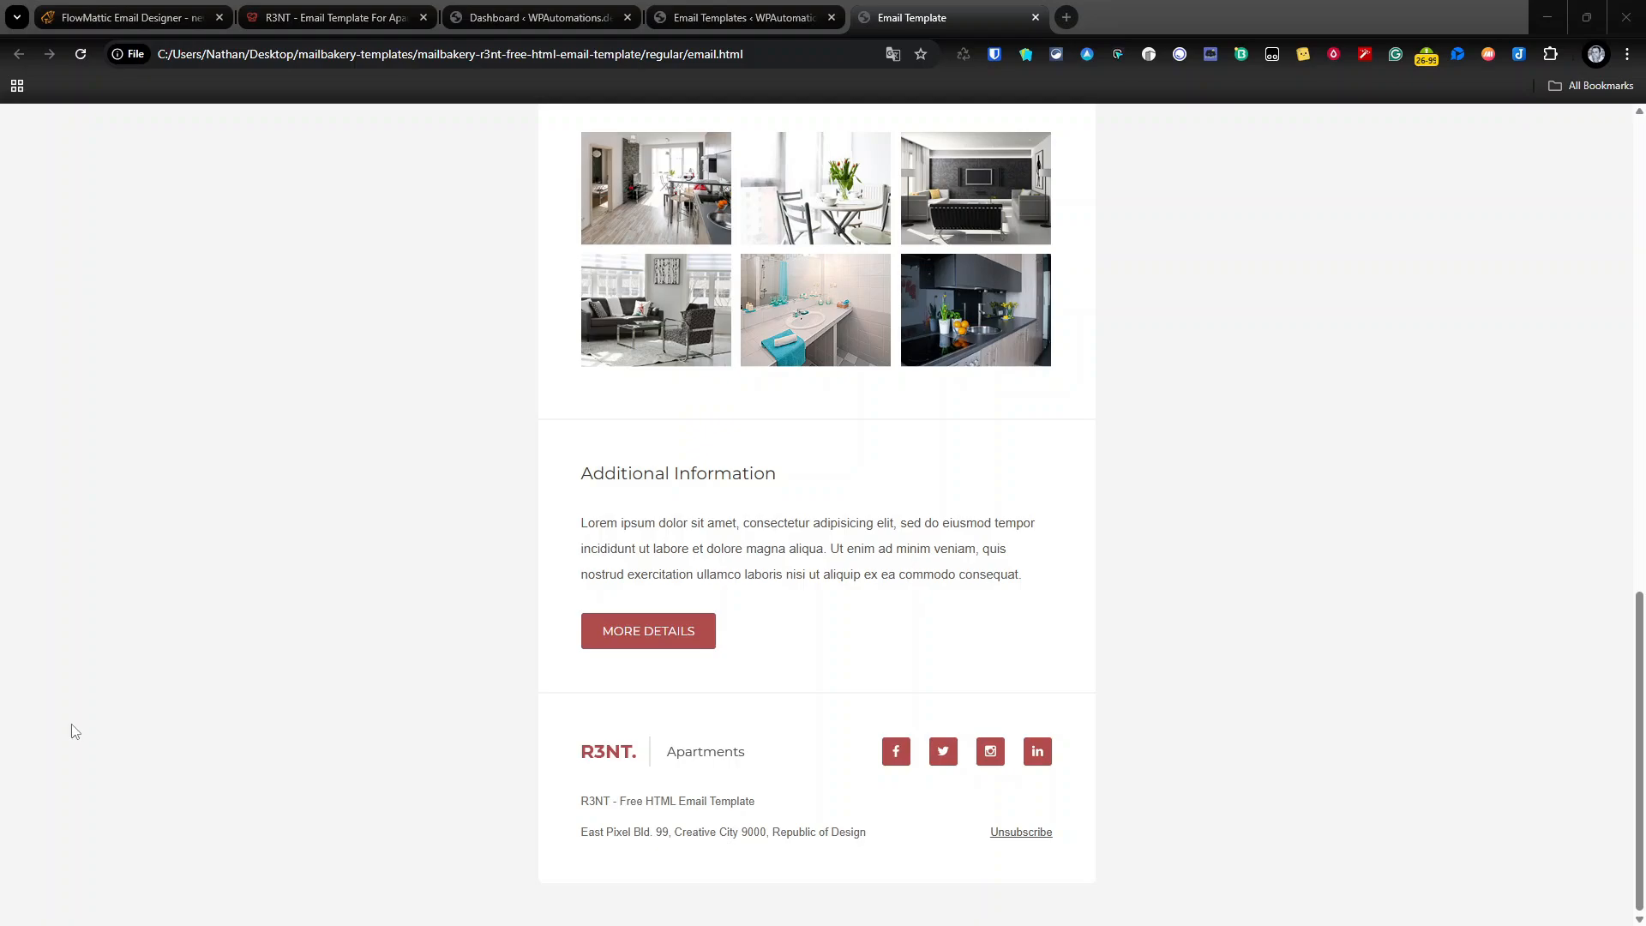
Add a container with an HTML block inside it below the Additional Information section
left_click(764, 19)
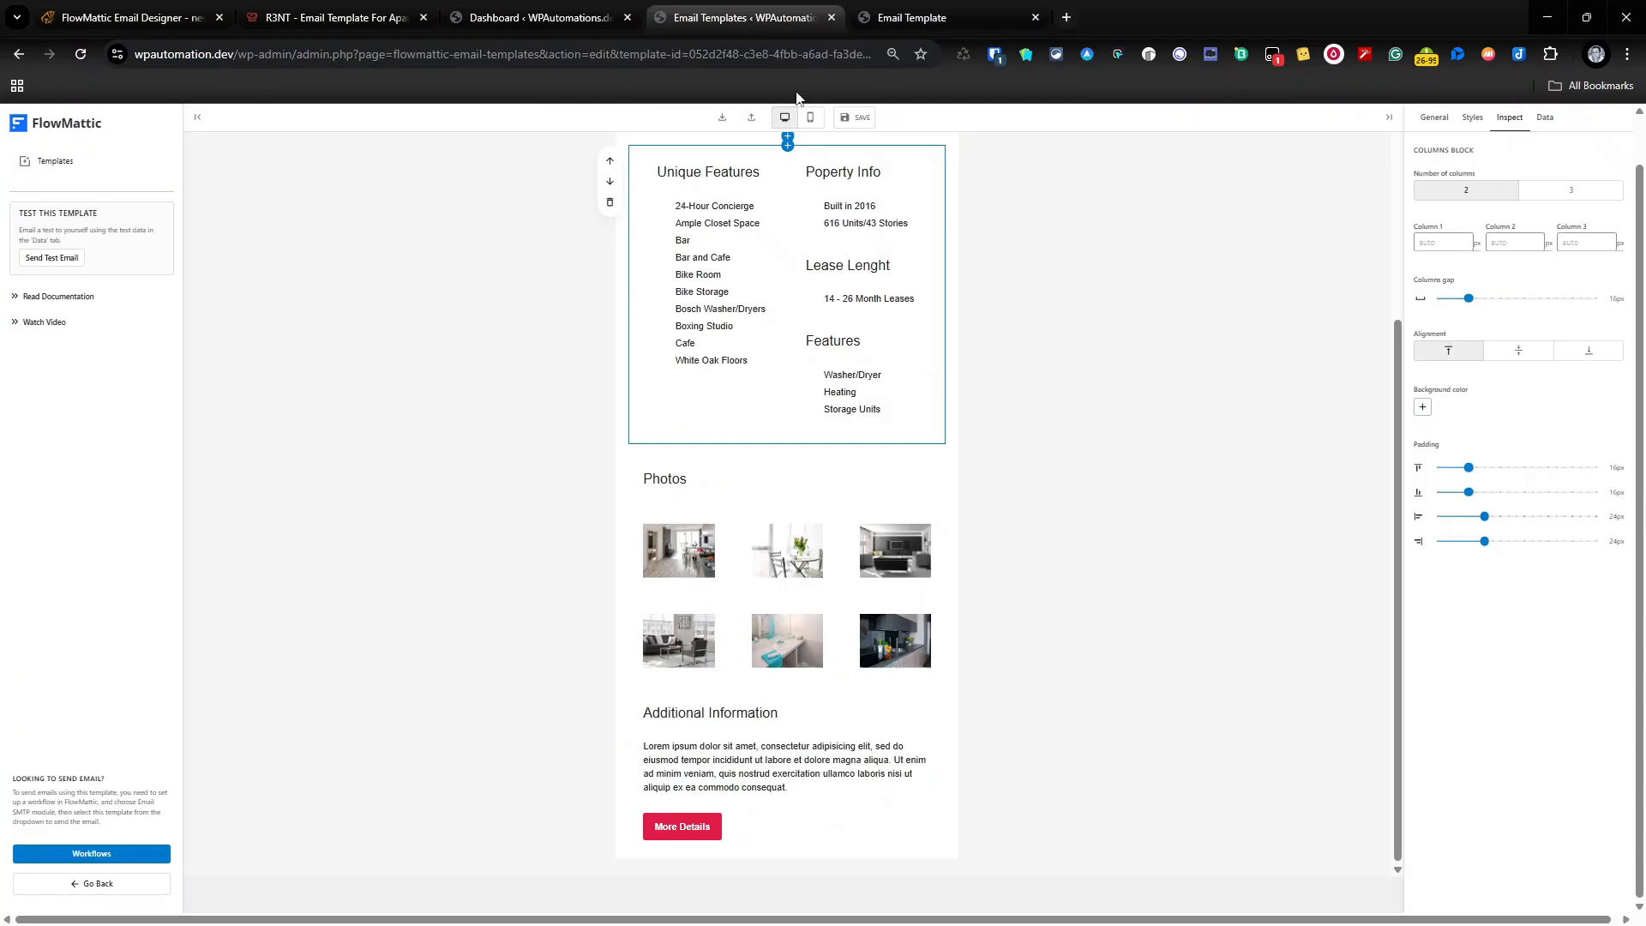
left_click(786, 887)
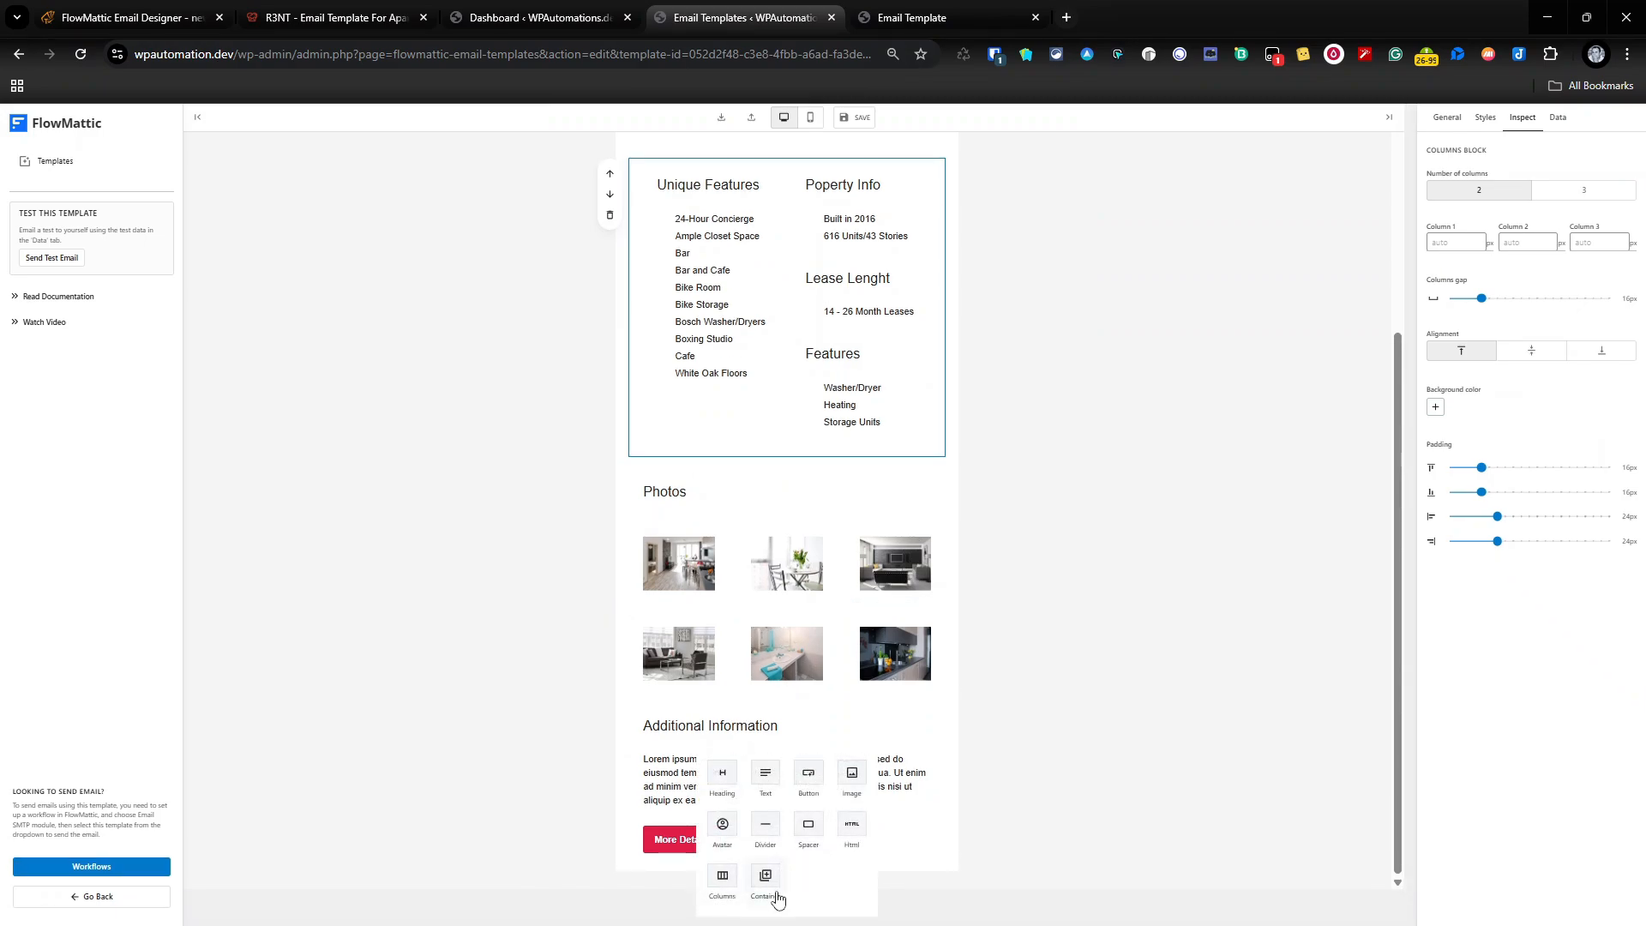
left_click(777, 898)
left_click(802, 852)
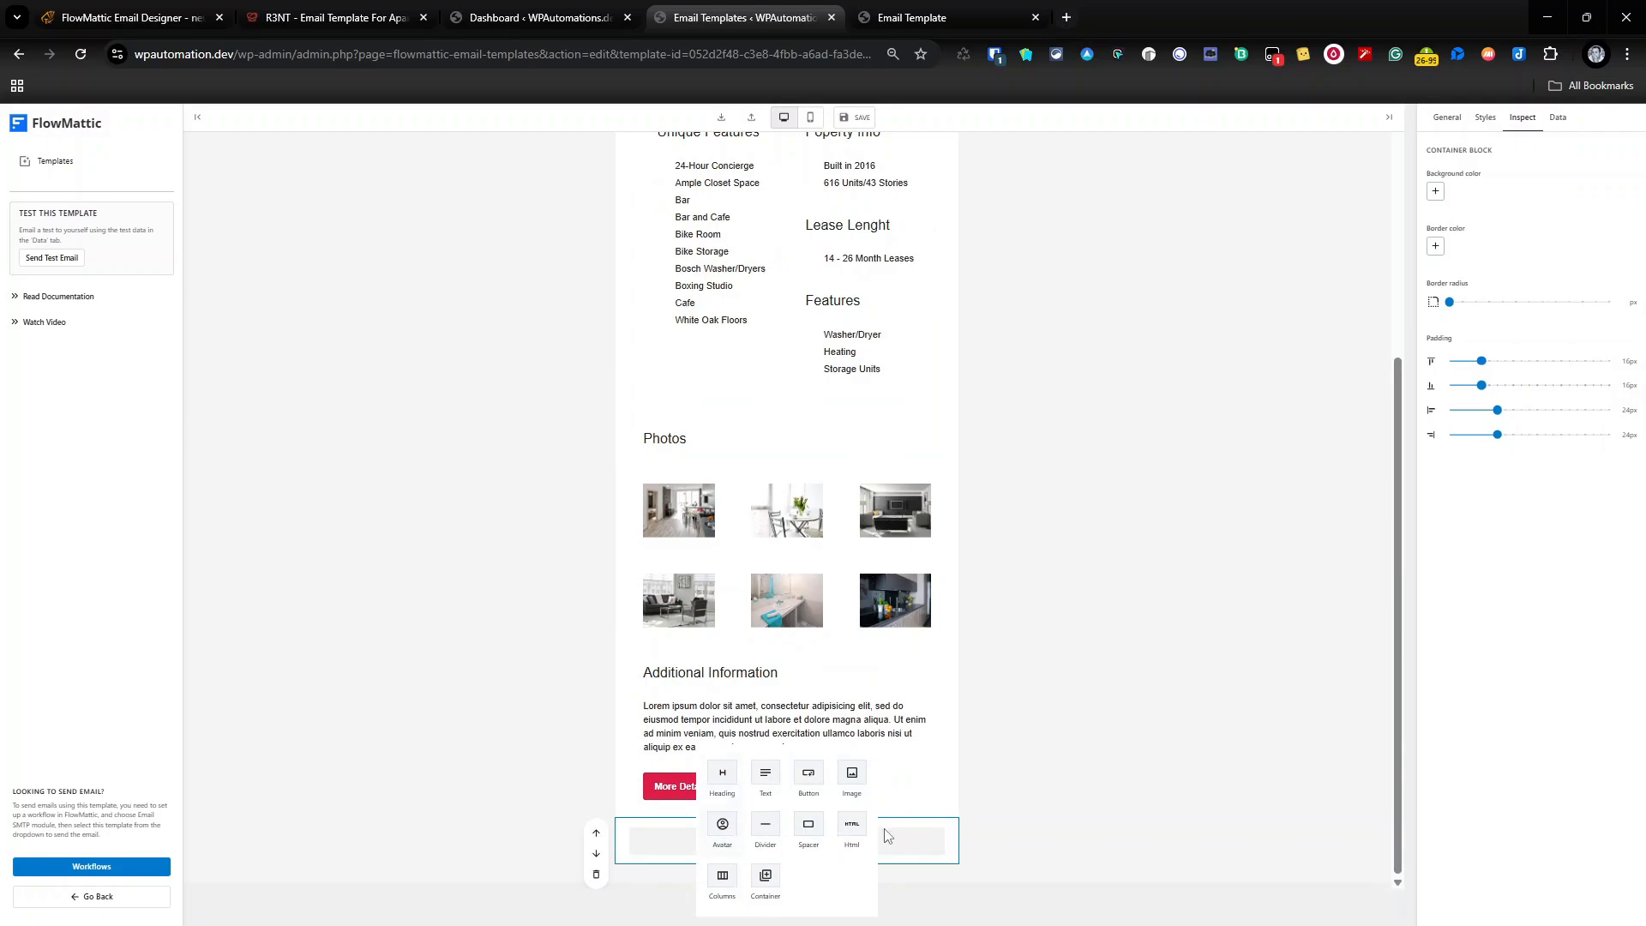
left_click(854, 830)
Replace the new HTML block's sample content with the copied R3NT footer code
left_click(1548, 204)
key("ctrl+a")
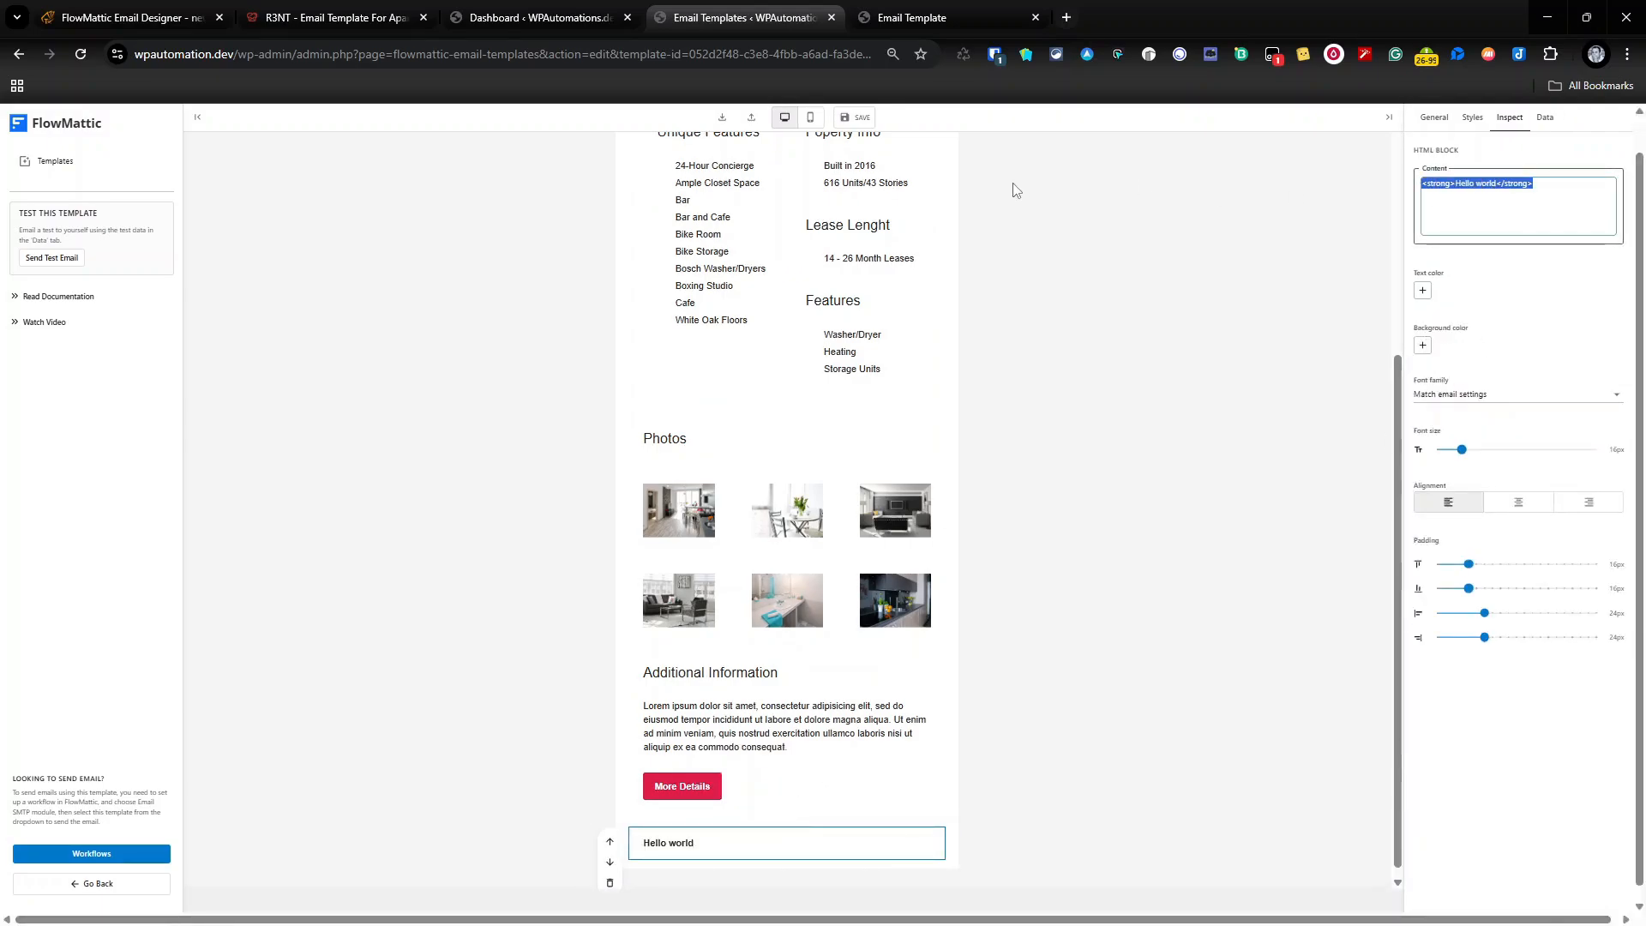
key("BackSpace")
key("ctrl+v")
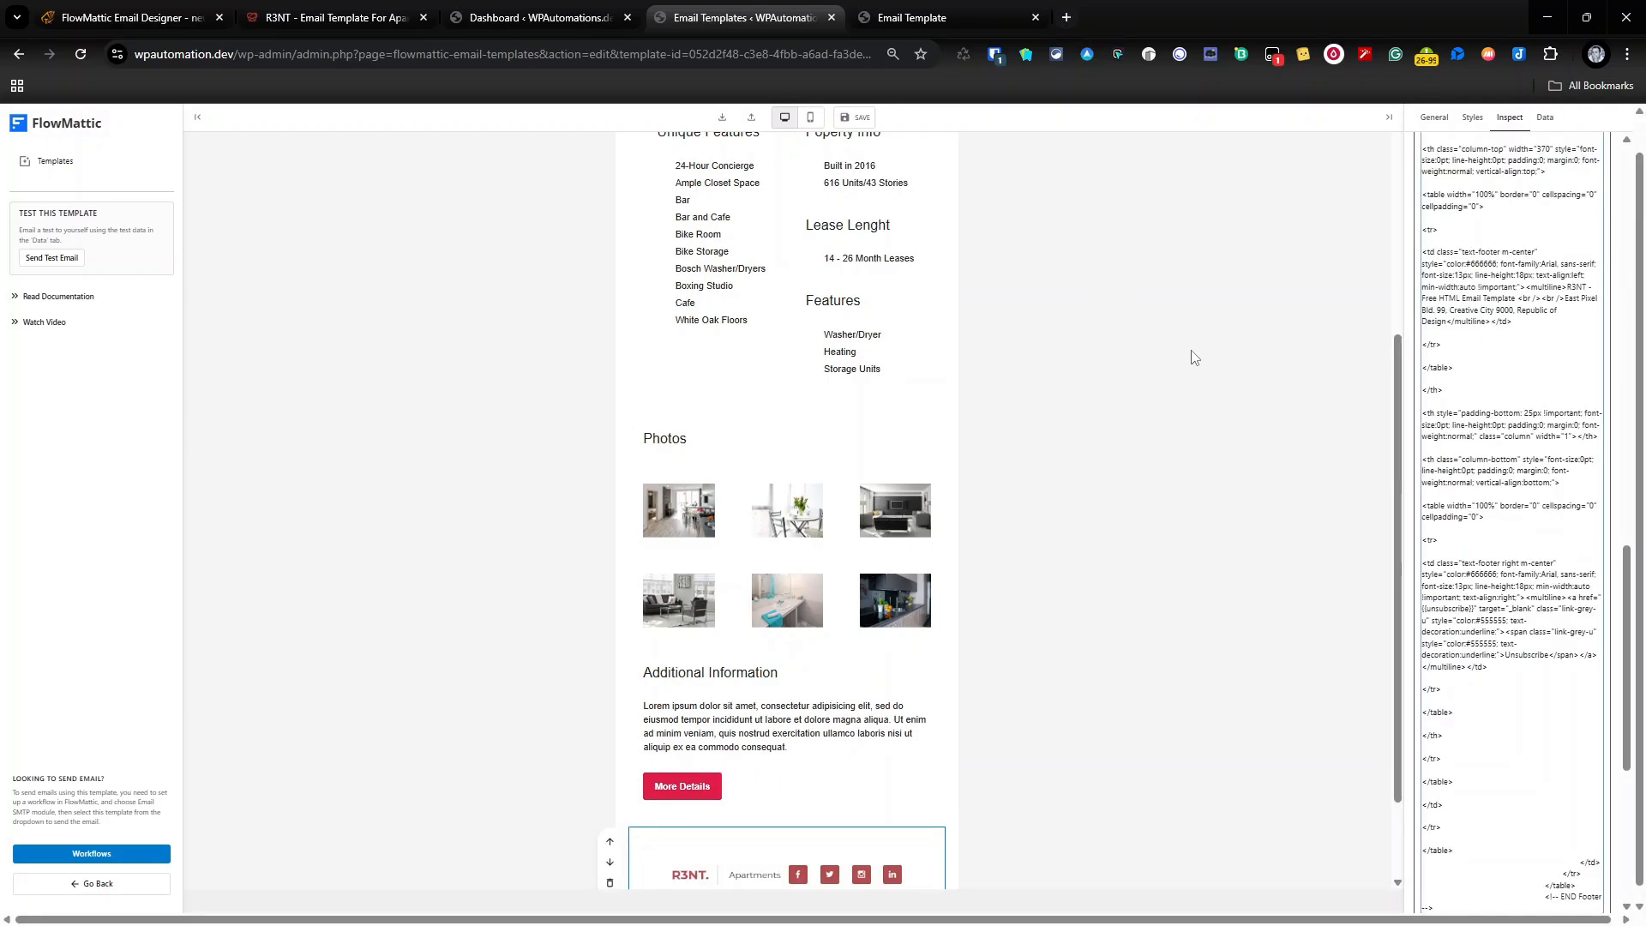
Check the Unsubscribe text and its "unsubscribe" link placeholder in the footer code, and save the template
double_click(1525, 656)
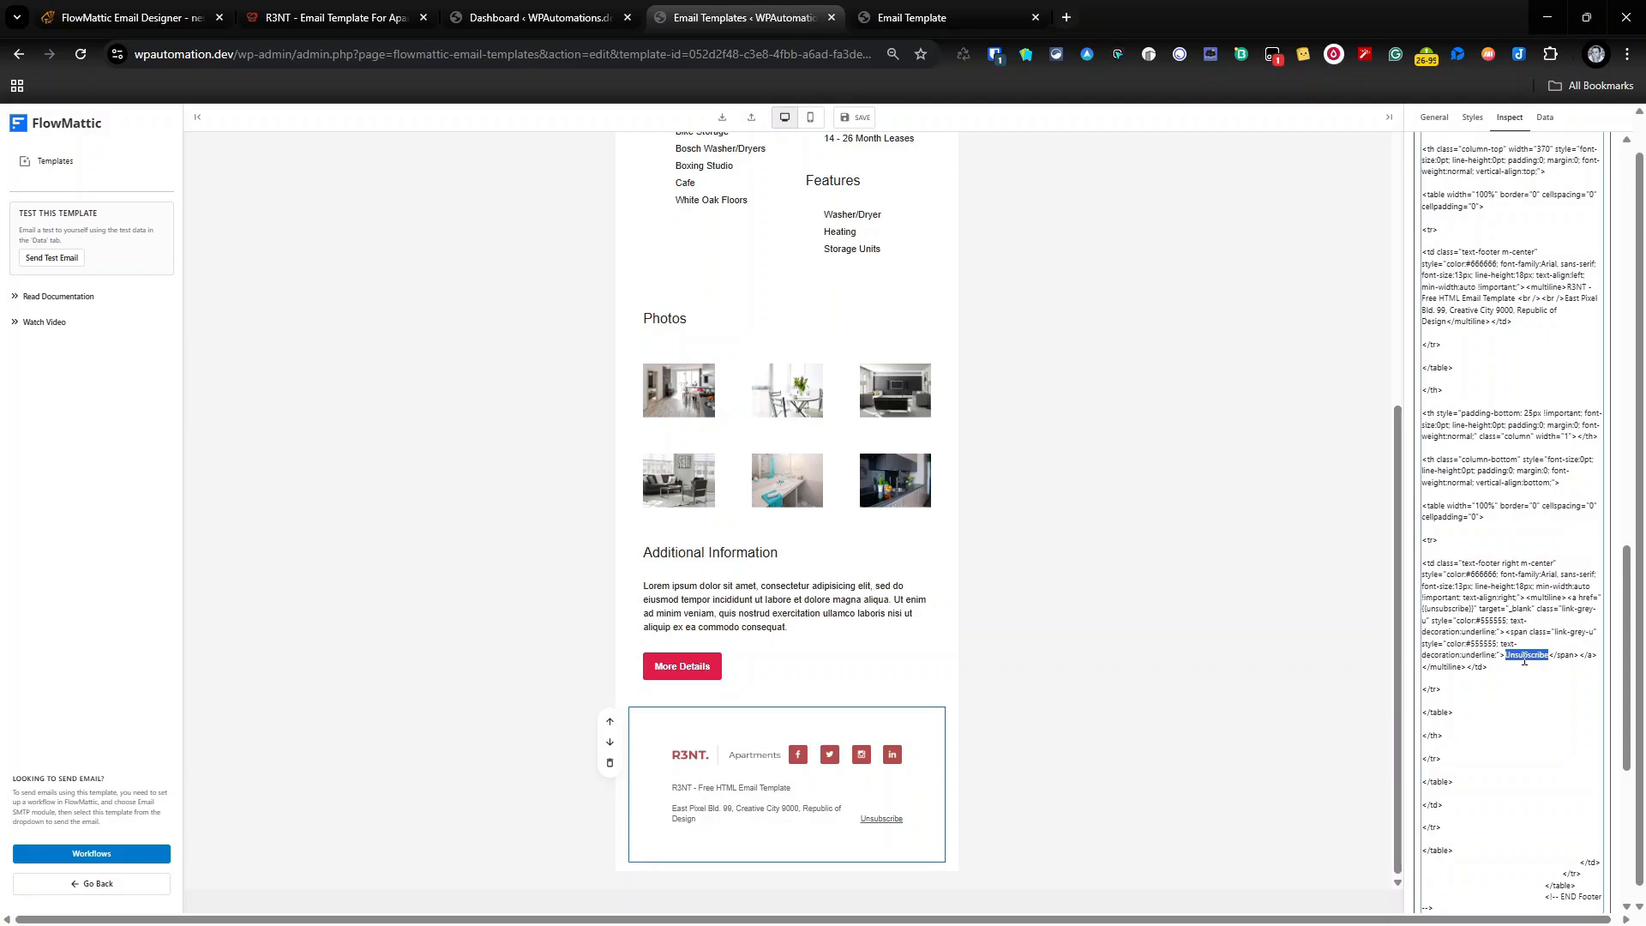
double_click(1429, 609)
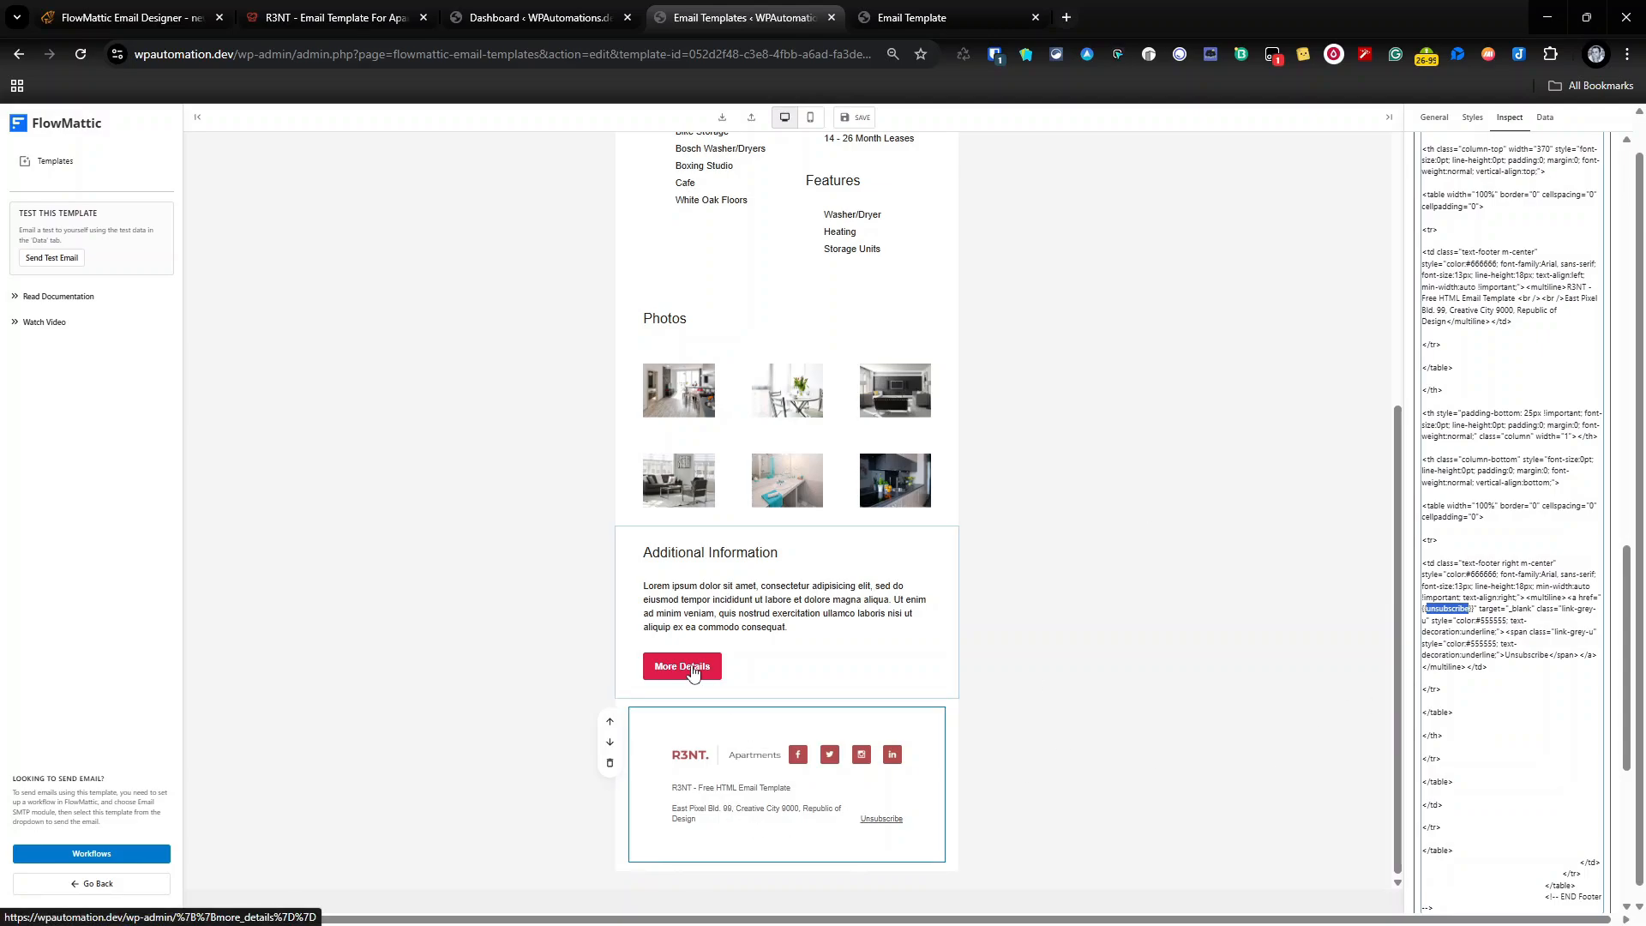
scroll(760, 592, "up", 6)
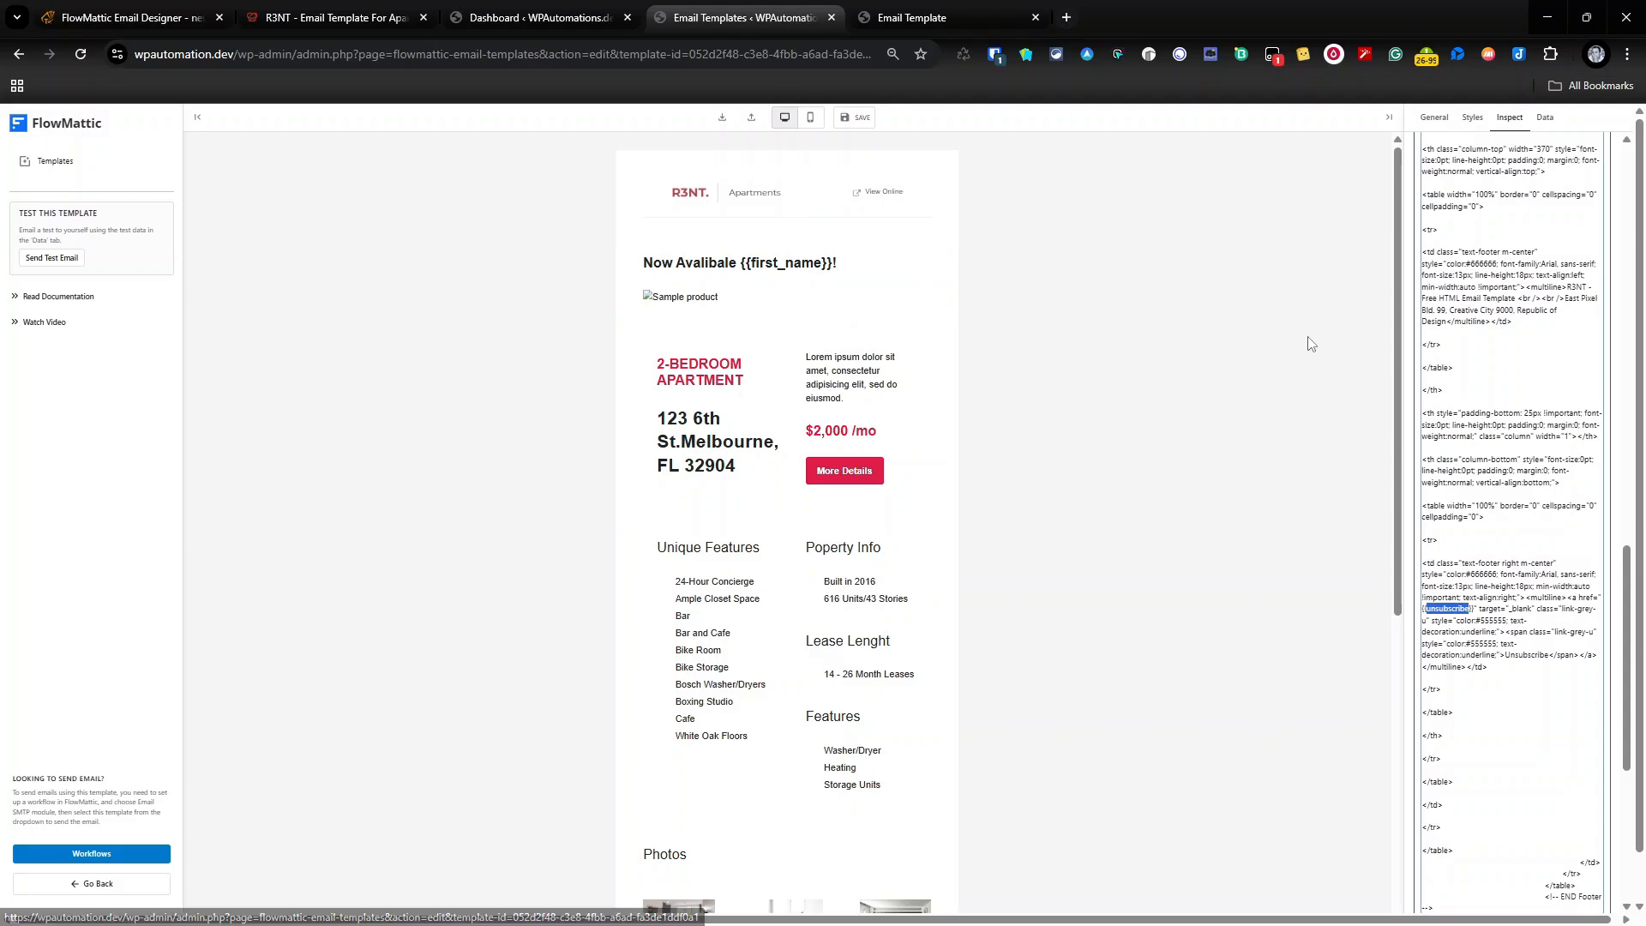
scroll(1389, 793, "down", 4)
scroll(1562, 779, "down", 5)
scroll(1253, 780, "down", 3)
scroll(1253, 780, "up", 10)
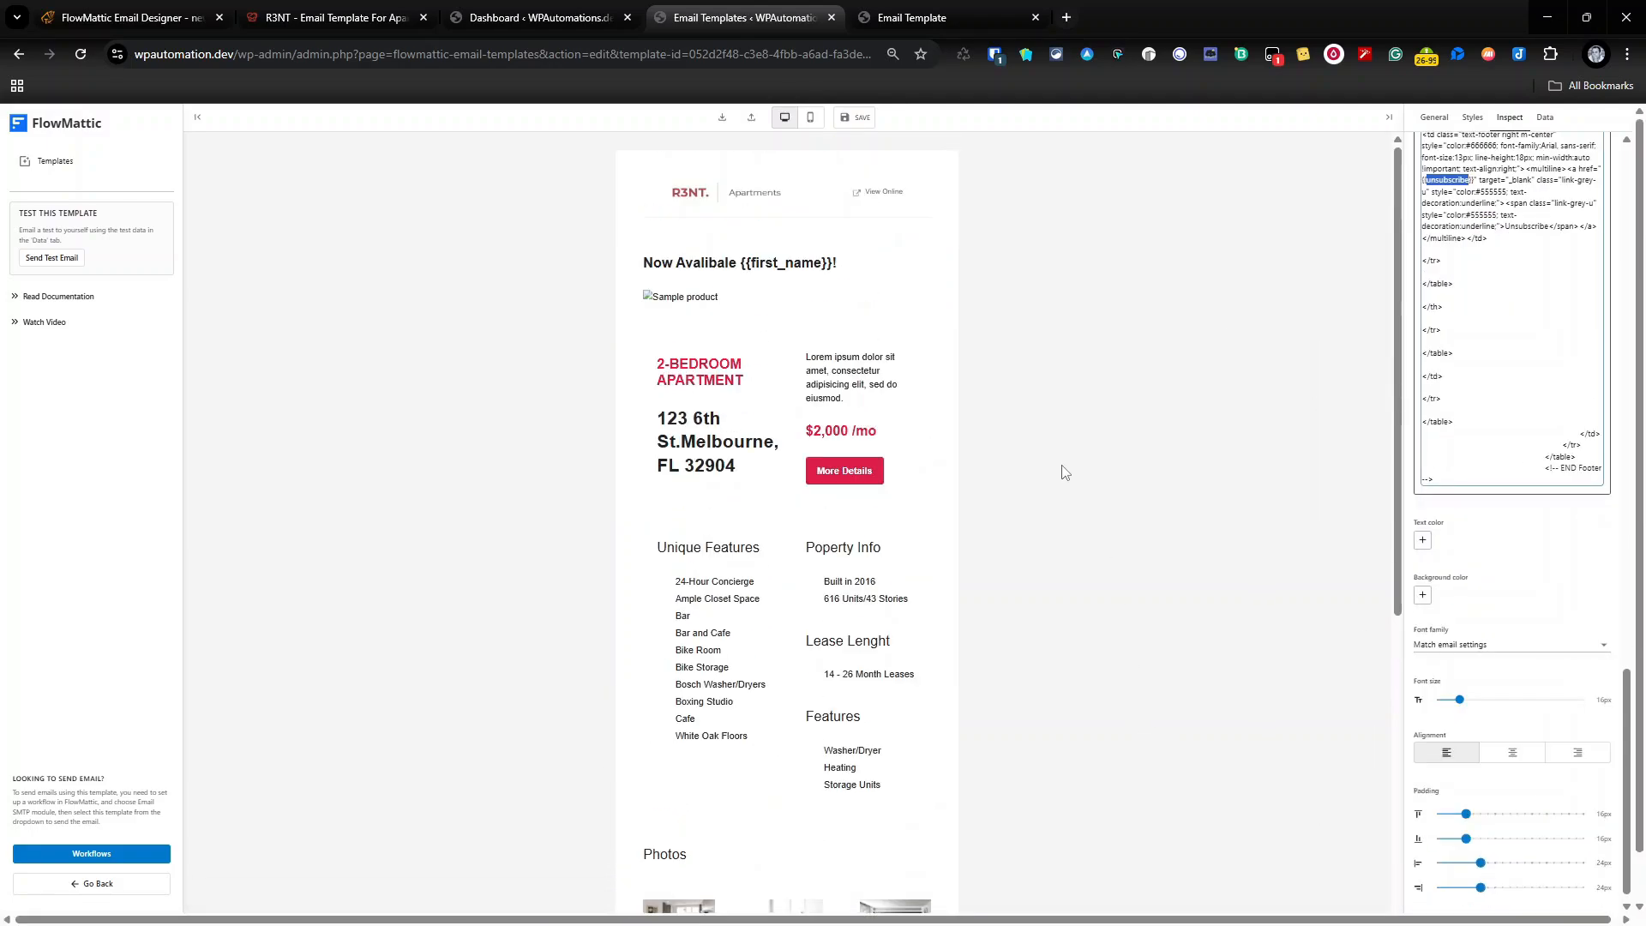
left_click(860, 117)
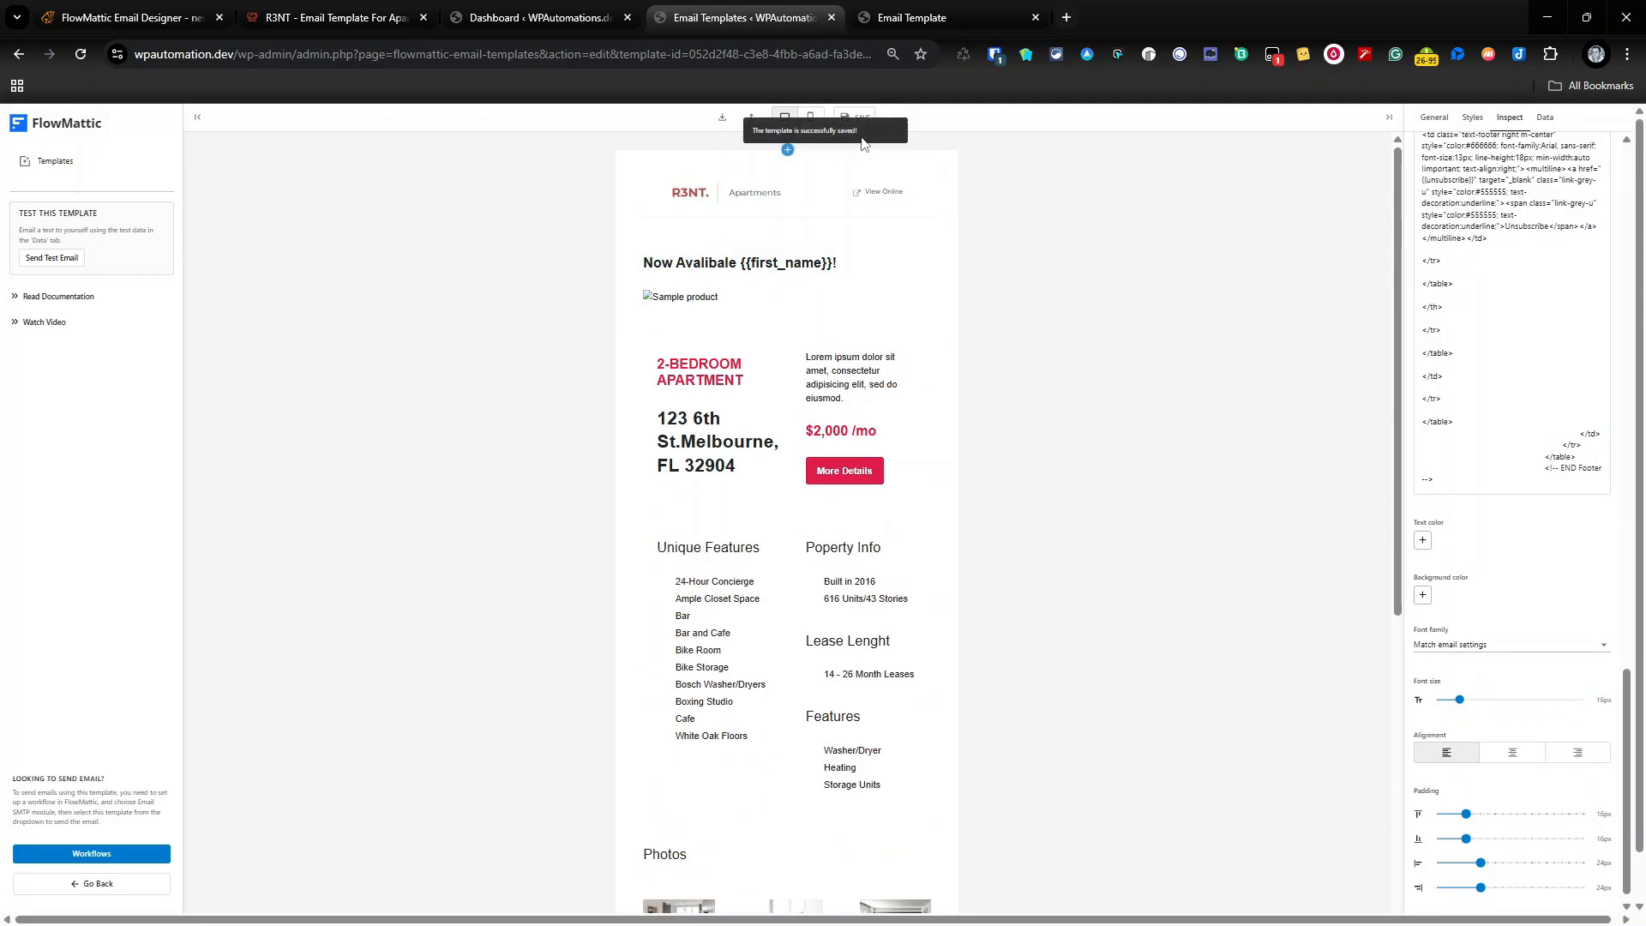
left_click(1208, 314)
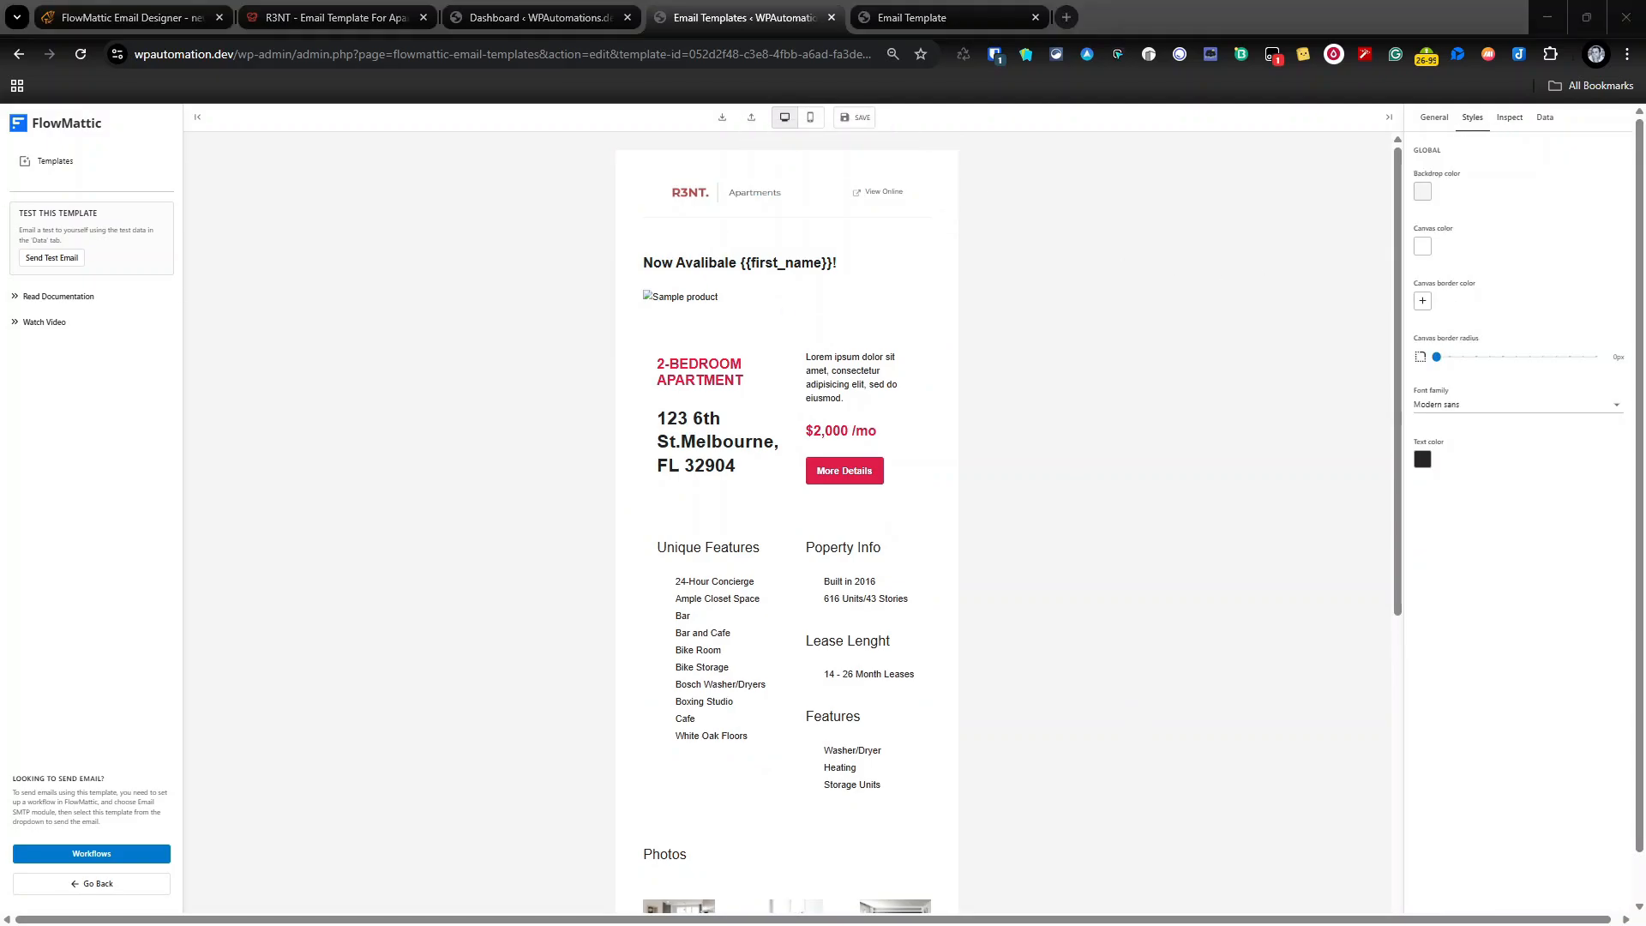
Start the template's dynamic data JSON with an opening brace and the entry "view_link": "#"
left_click(1558, 120)
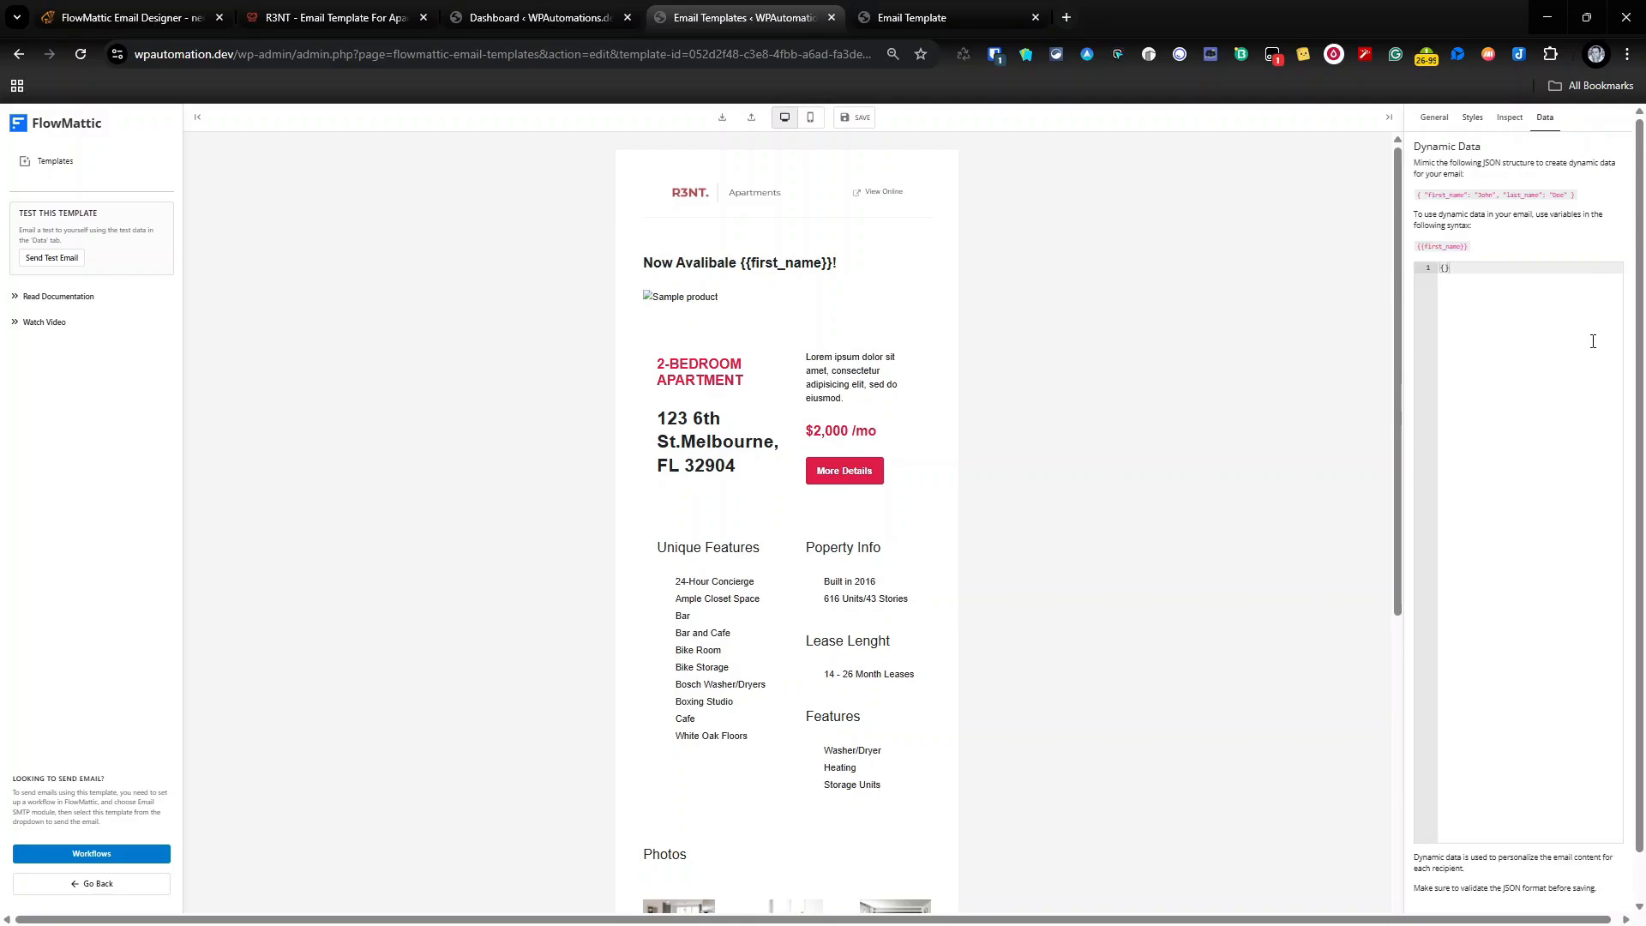
left_click(1510, 280)
type("{")
key("Return")
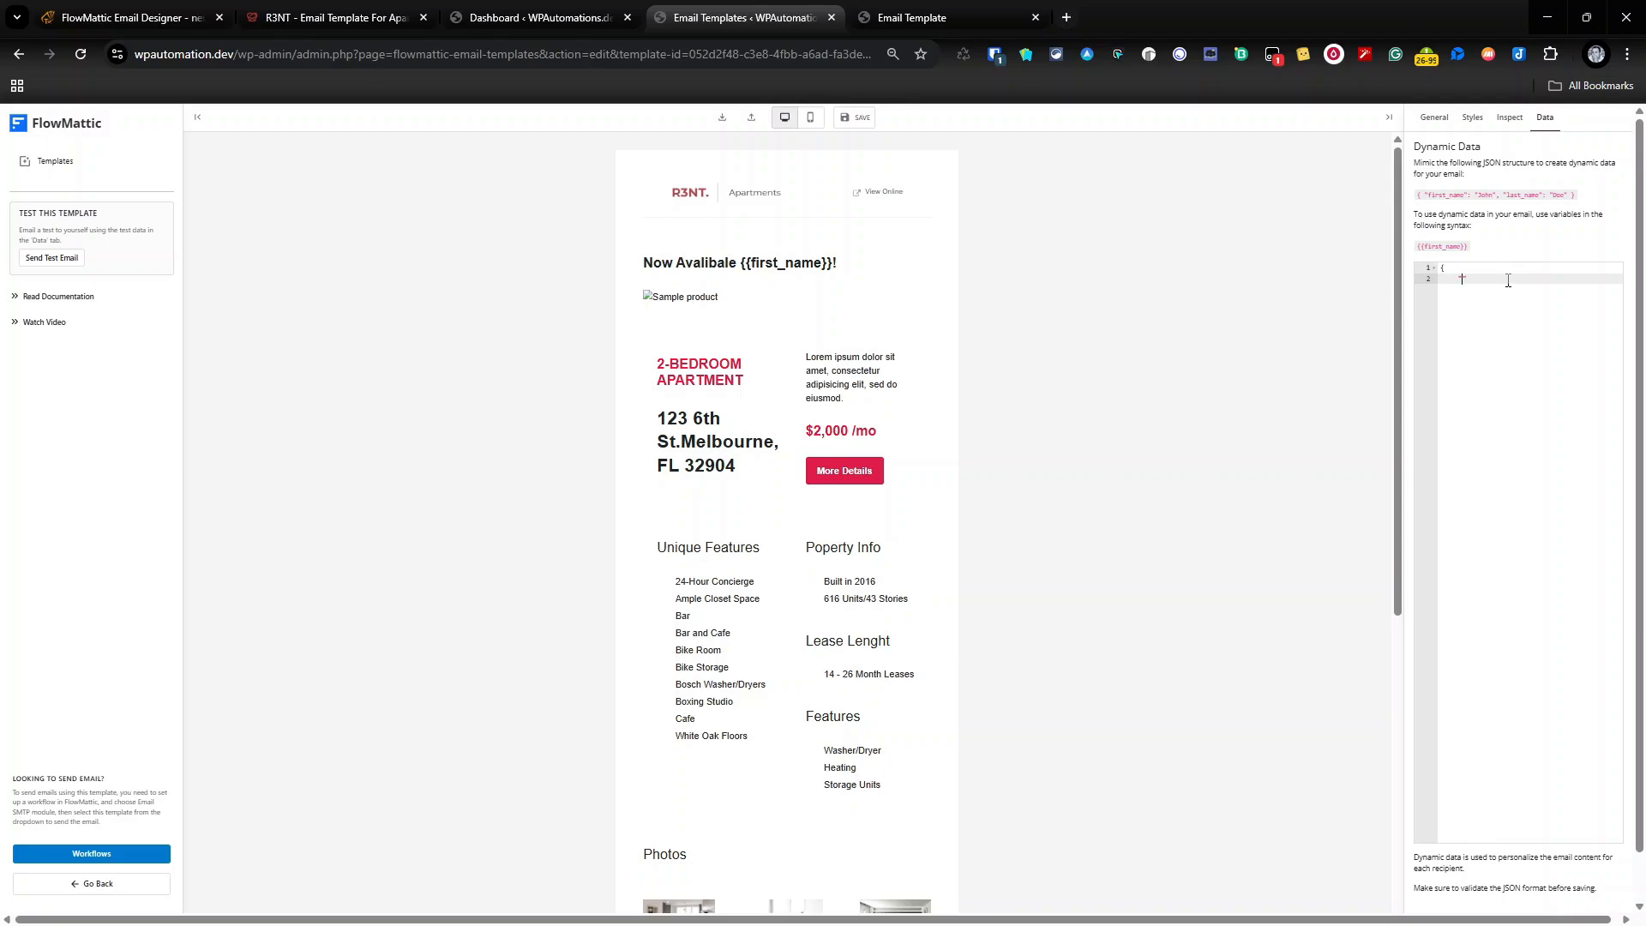
type("\"view_link")
key("shift+Left")
key("shift+Left")
key("Right")
Add the entry "more_details": "#" on a new line of the dynamic data JSON
key("Return")
type("\"more_details\"")
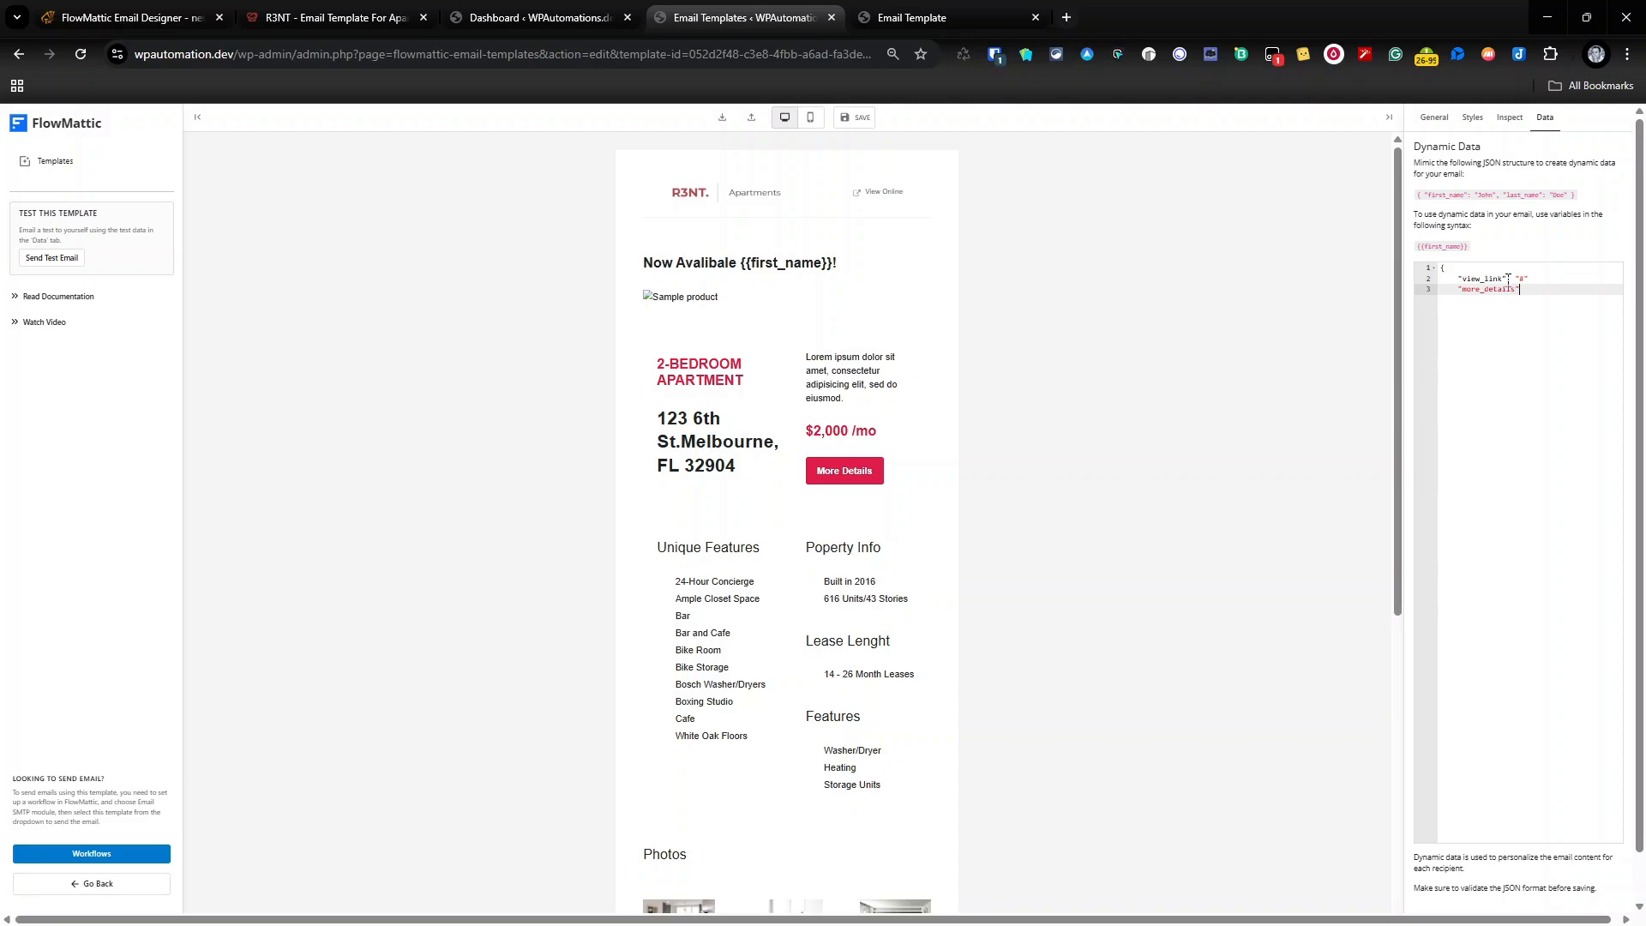
type(": \"#\"")
left_click_drag(1521, 289, 1577, 317)
left_click(1570, 293)
left_click(1514, 291, "shift")
left_click(1562, 290)
Add the entries "unsubscribe": "#" and "headline_image": "#" on separate lines of the dynamic data JSON
key("Return")
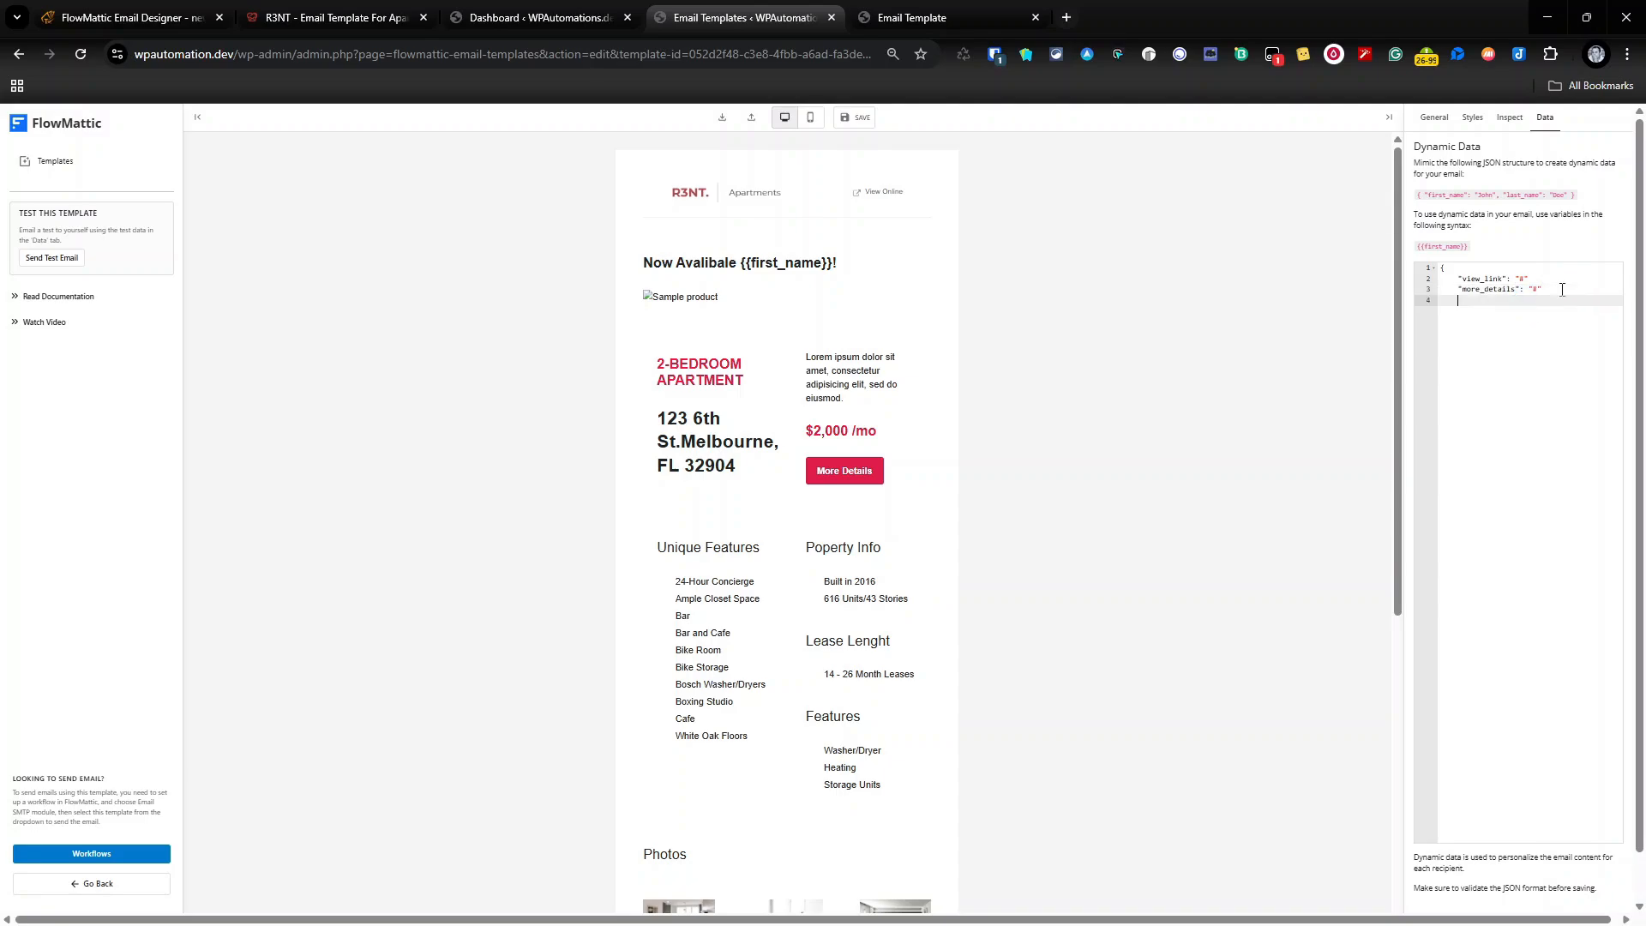
type("\"unsubscribe\": \"#\"")
key("Return")
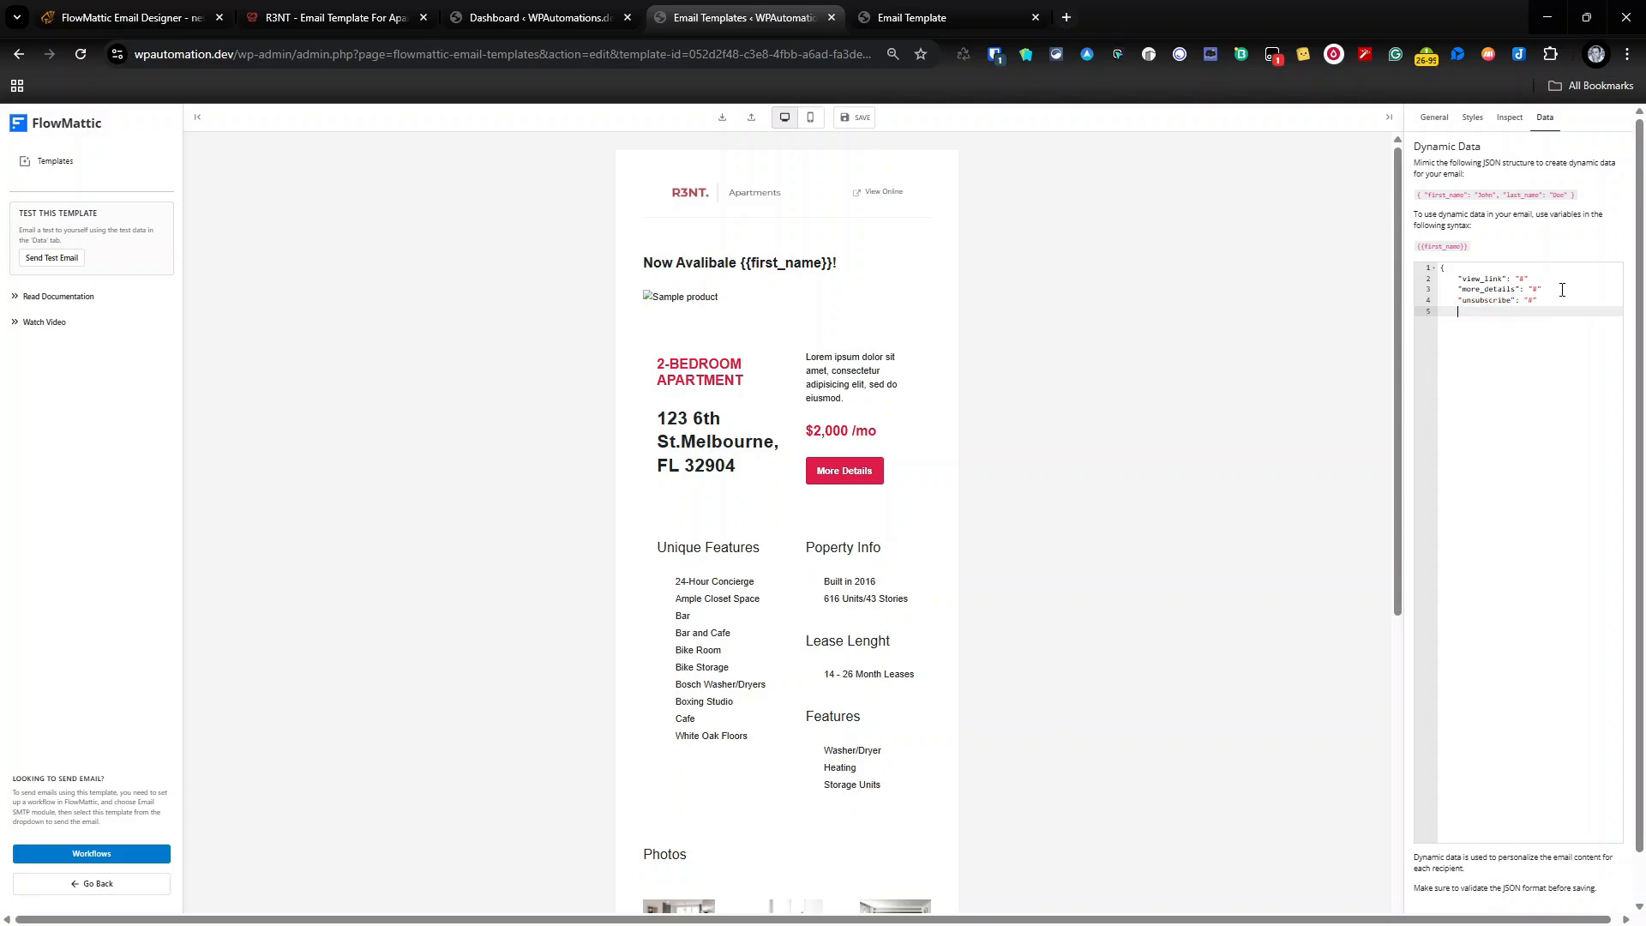
type("\"headline_image")
left_click(1542, 313)
key("BackSpace")
key("BackSpace")
left_click(1568, 312)
Add the entry "first_name": "#" on a new line of the dynamic data JSON
key("Return")
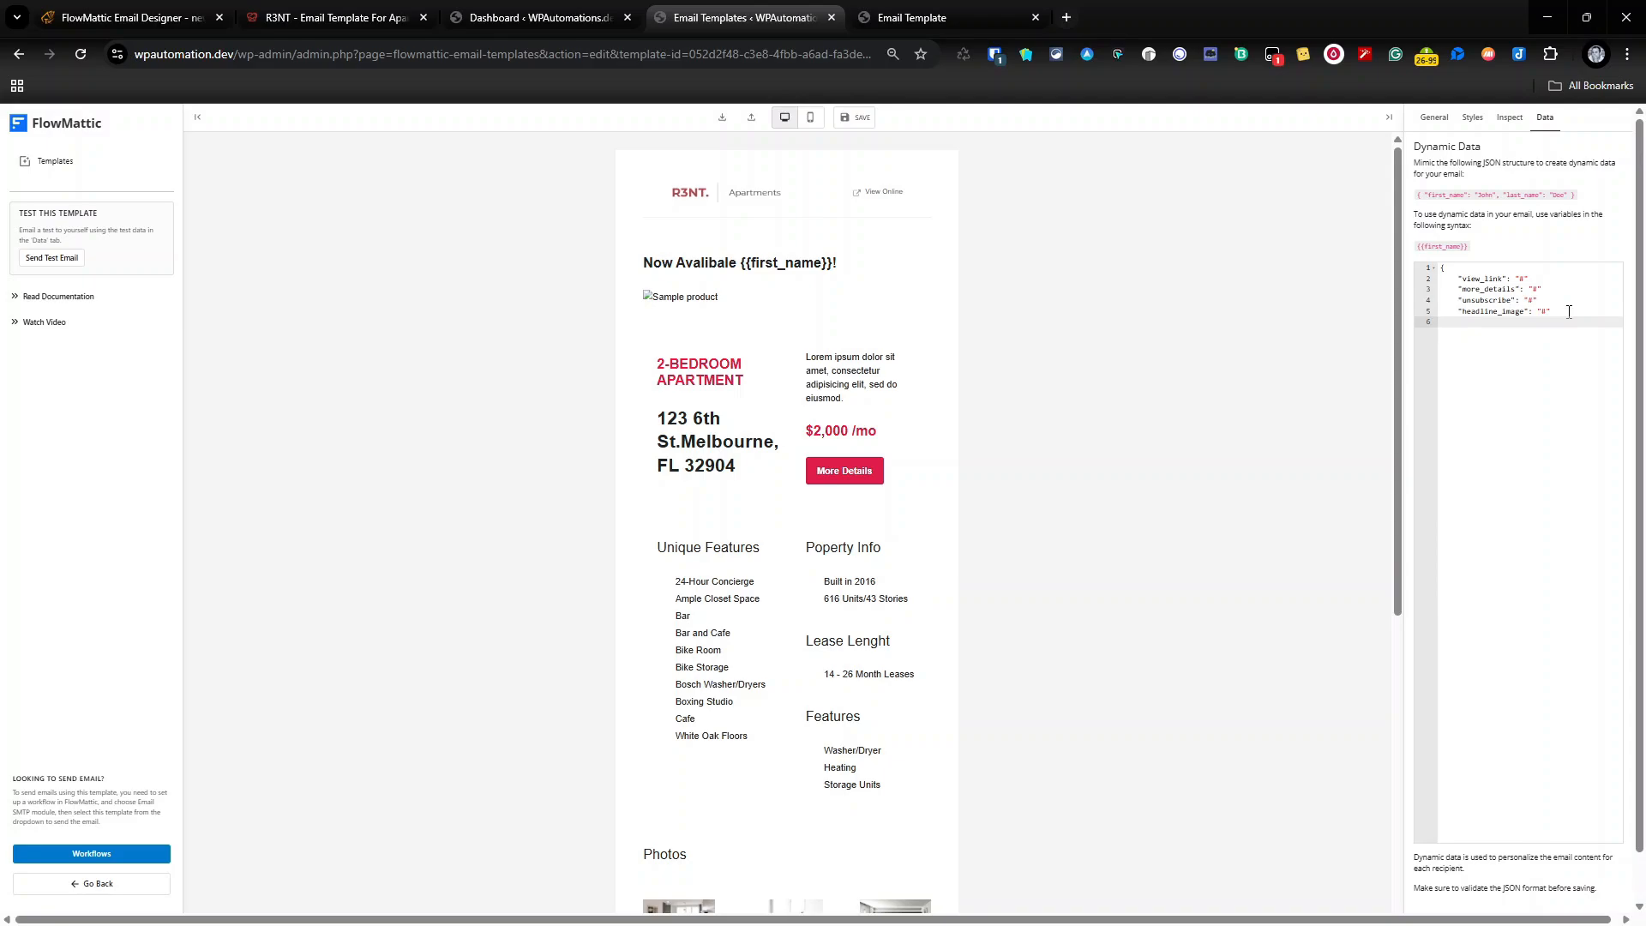
type("\"first_name")
key("Delete")
Put a comma after each JSON entry except "first_name" and close the object with a brace on its own line
left_click(1560, 271)
left_click(1558, 281)
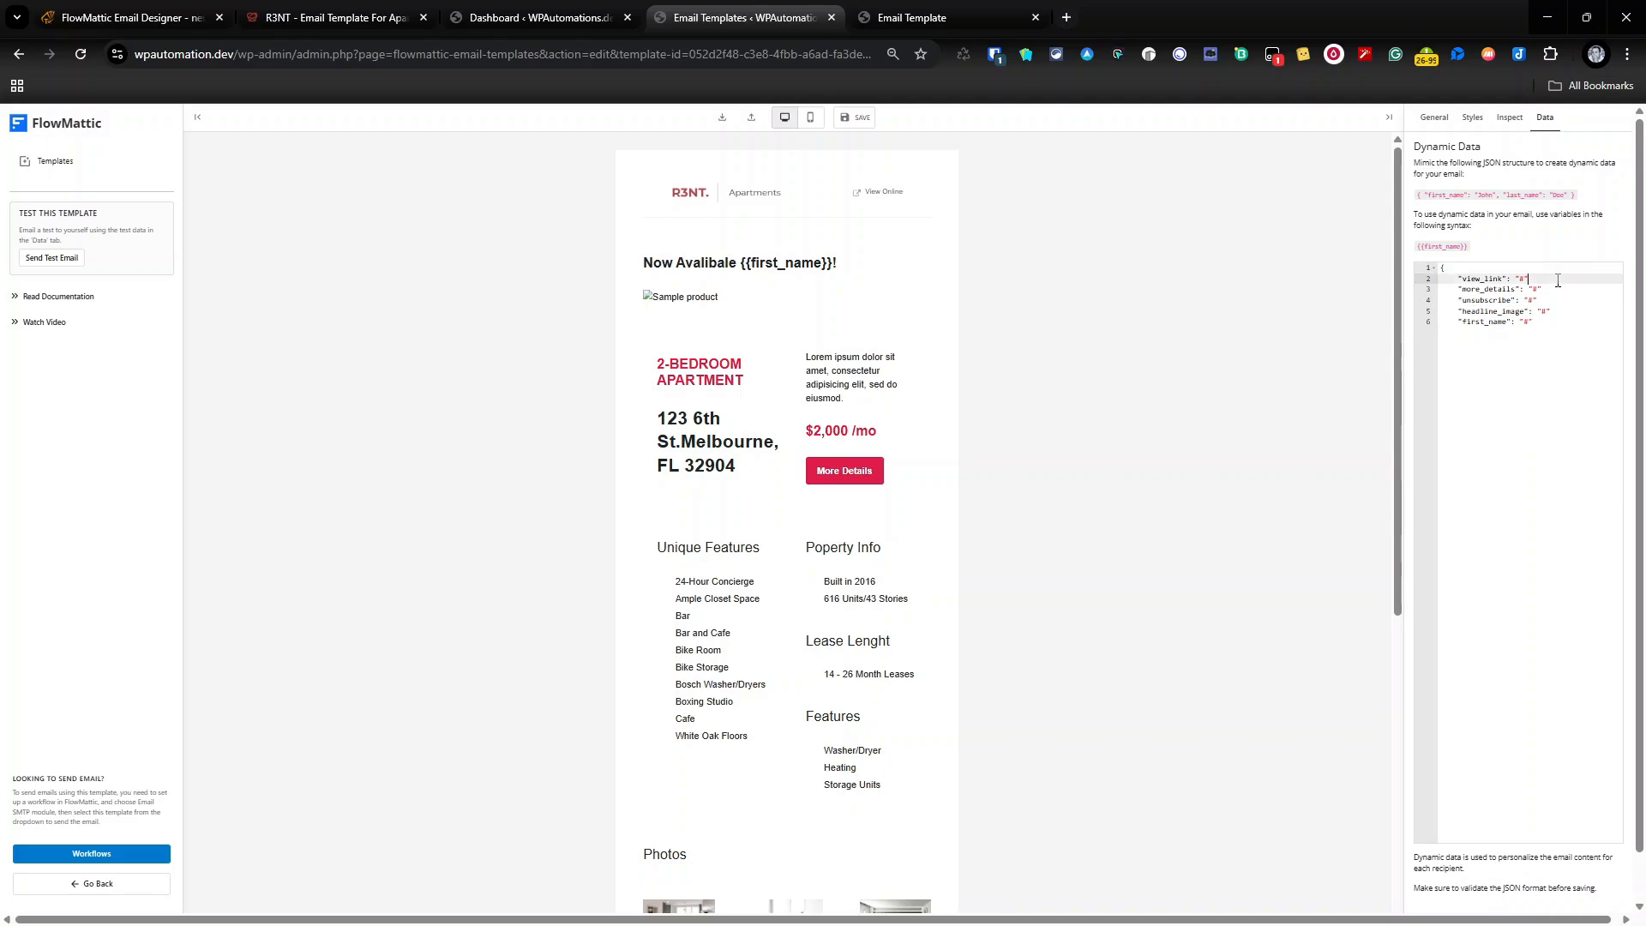
left_click(1559, 290)
type(",")
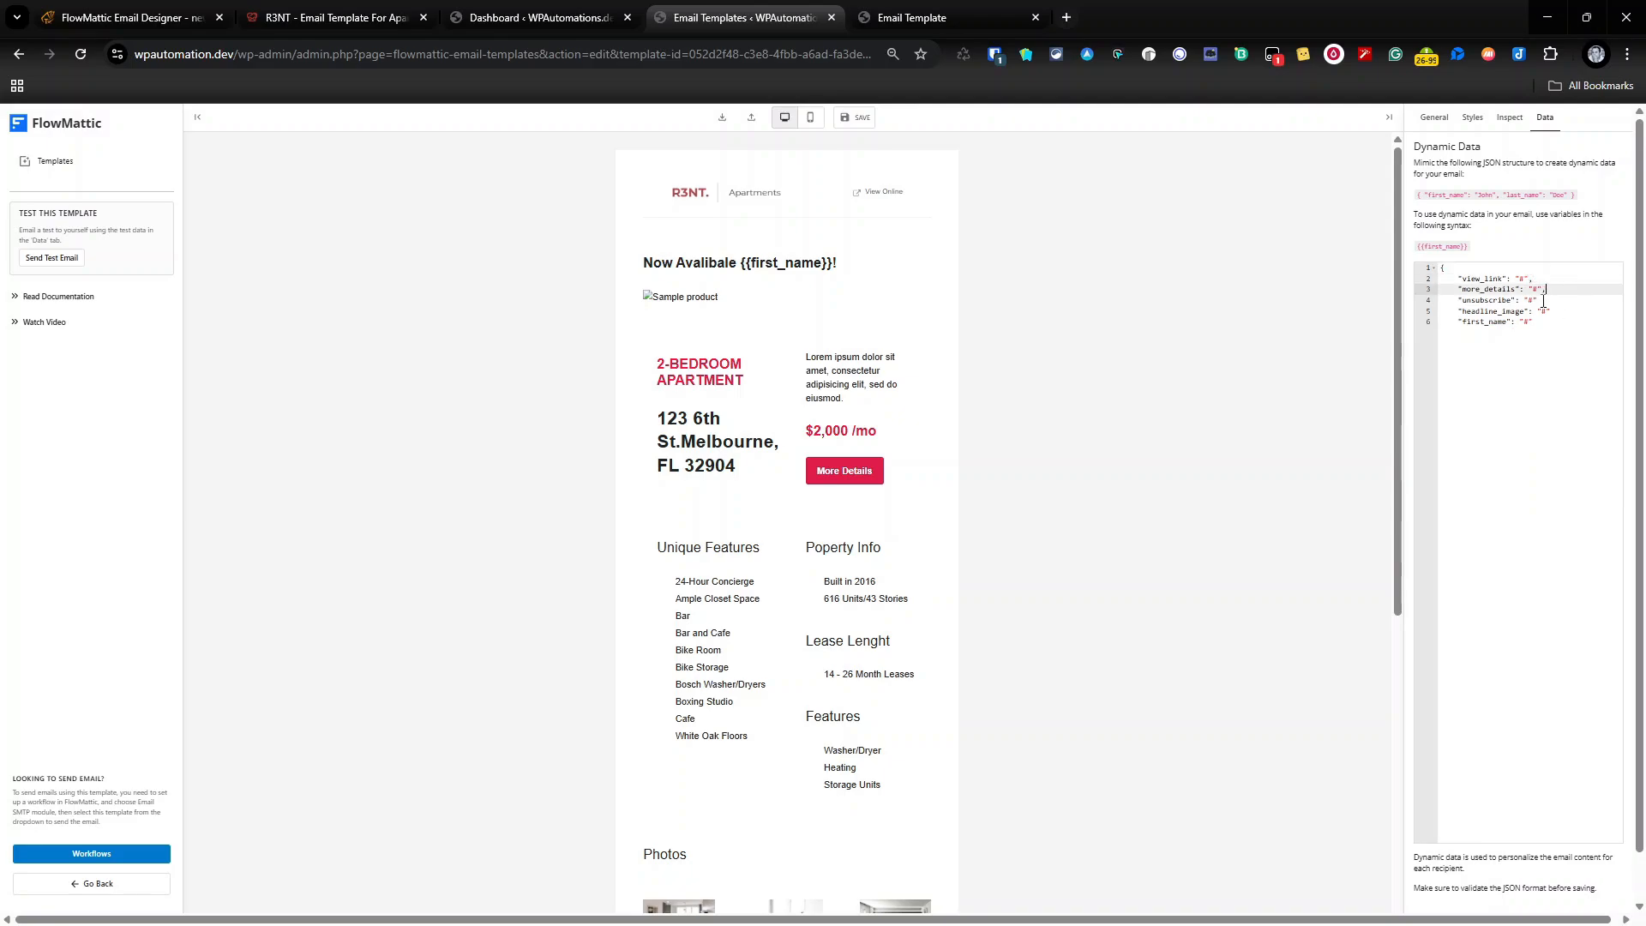
left_click(1548, 302)
type(",")
left_click(1586, 311)
type(",")
left_click(1552, 321)
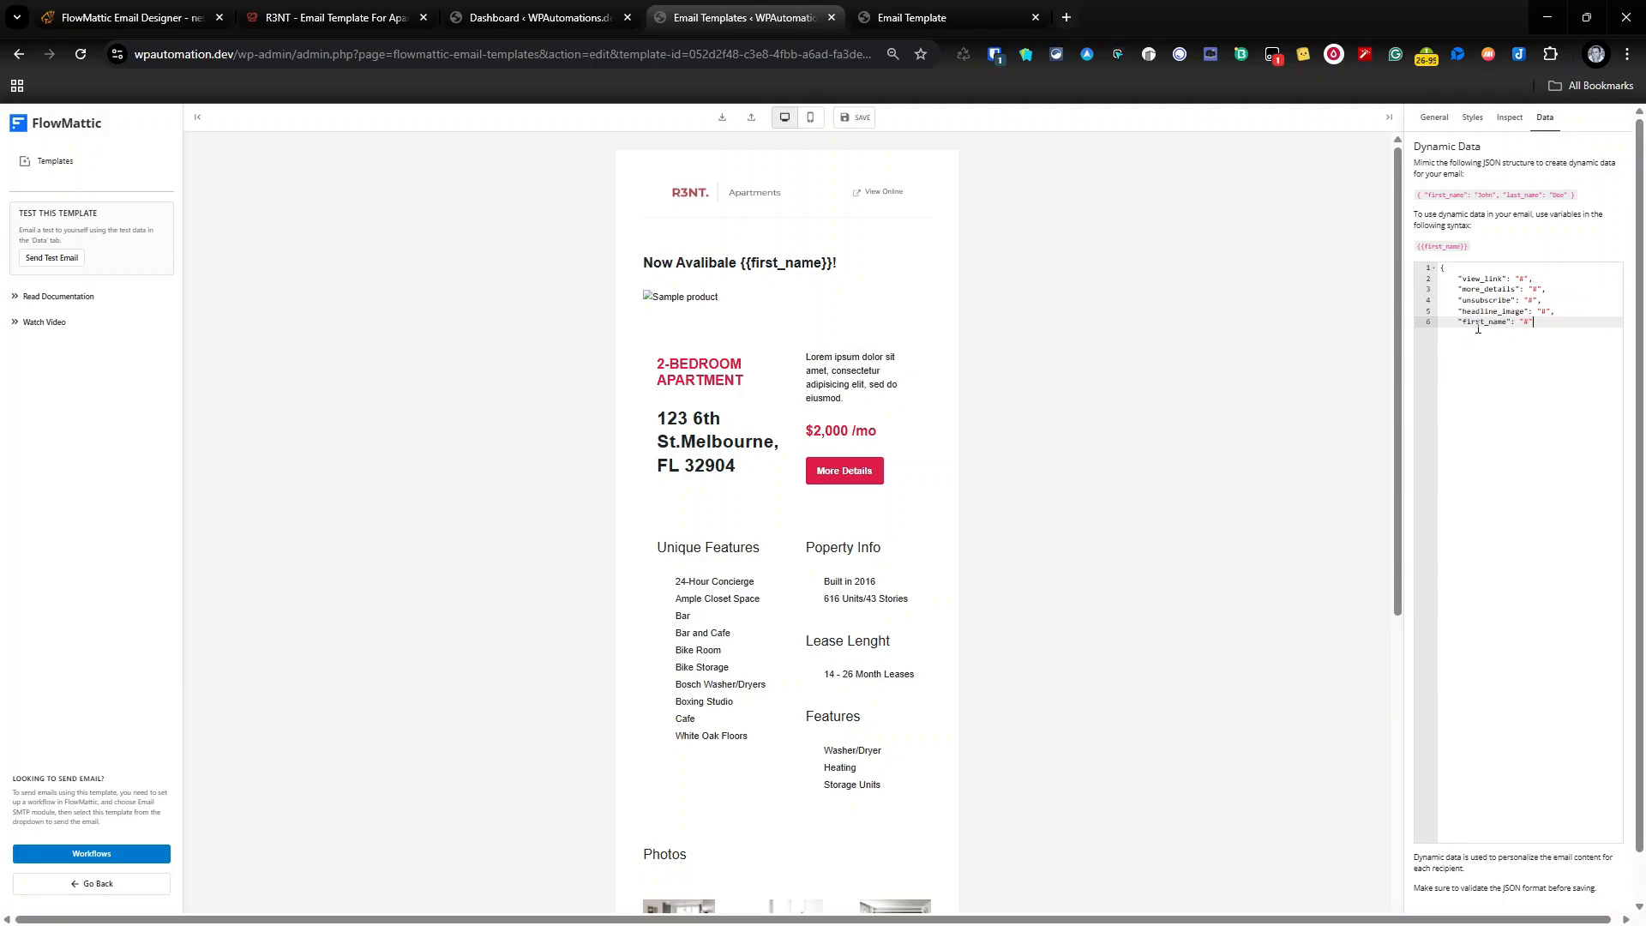
key("Return")
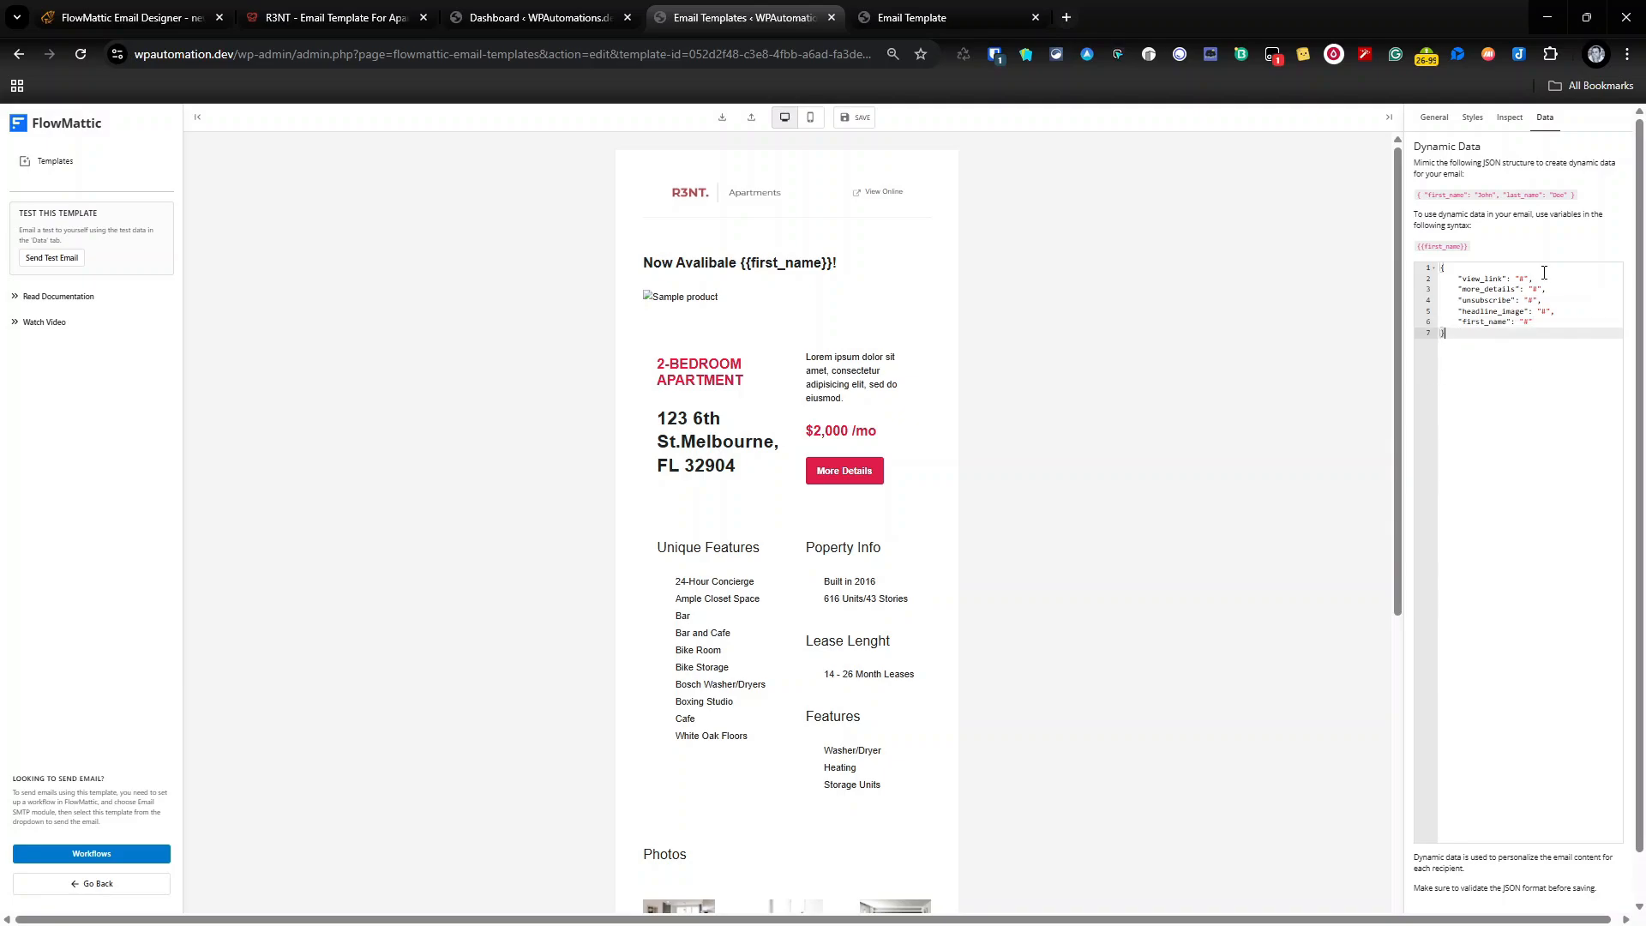
Save the template and reload it to check the stored dynamic data and layout down to the footer
key("ctrl+a")
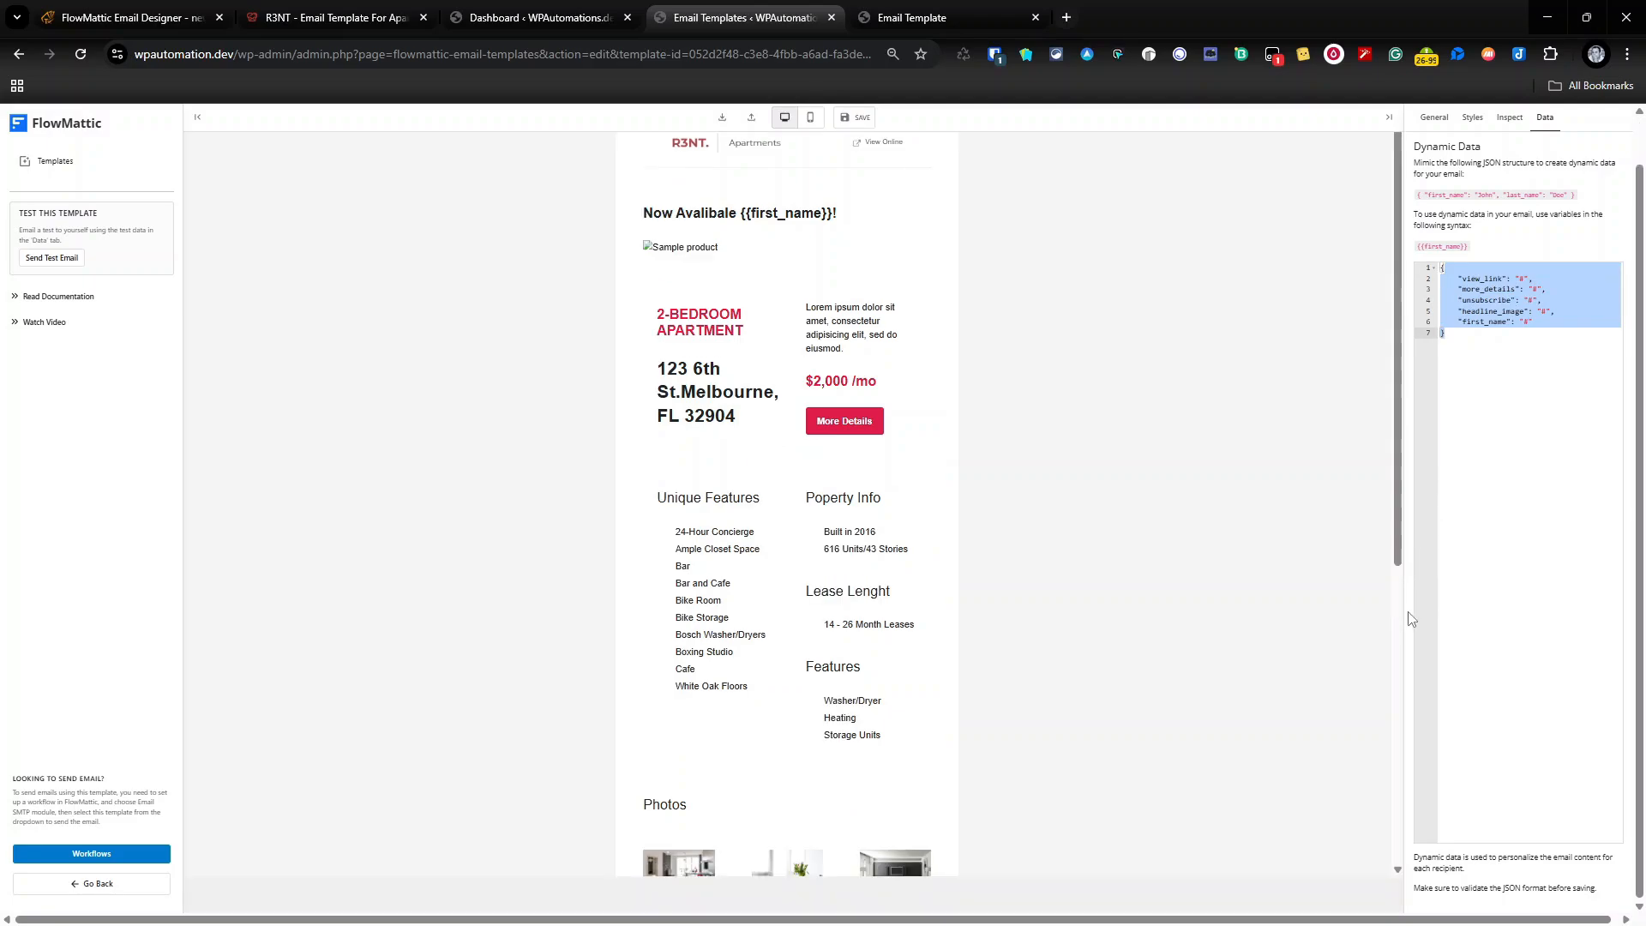
left_click(862, 125)
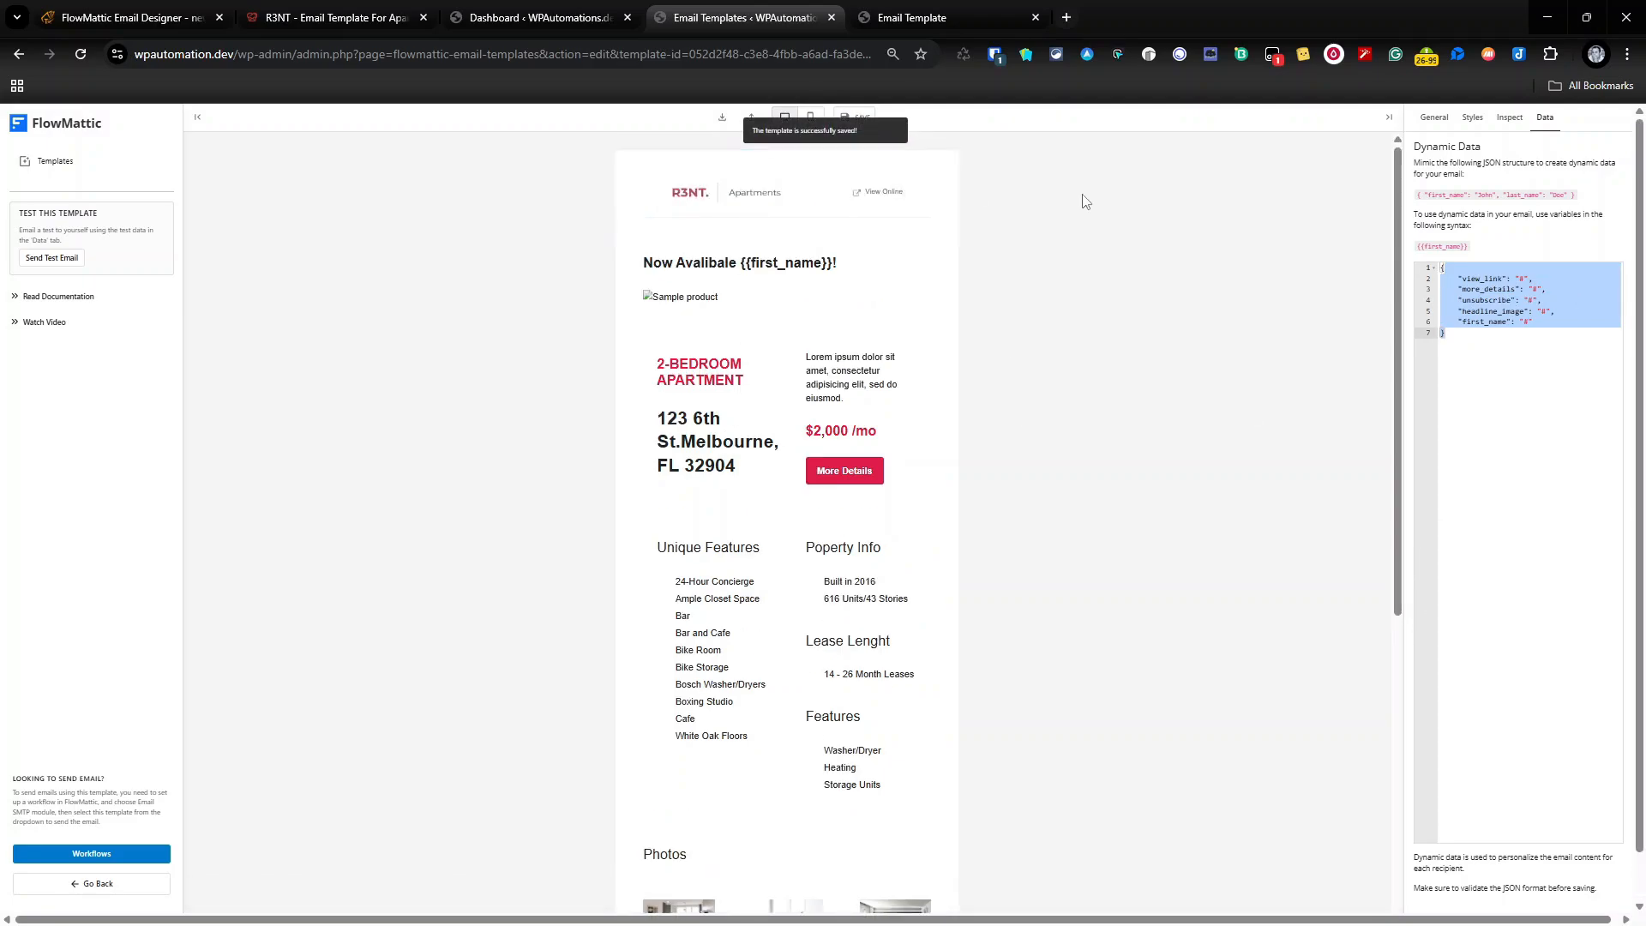
left_click(86, 53)
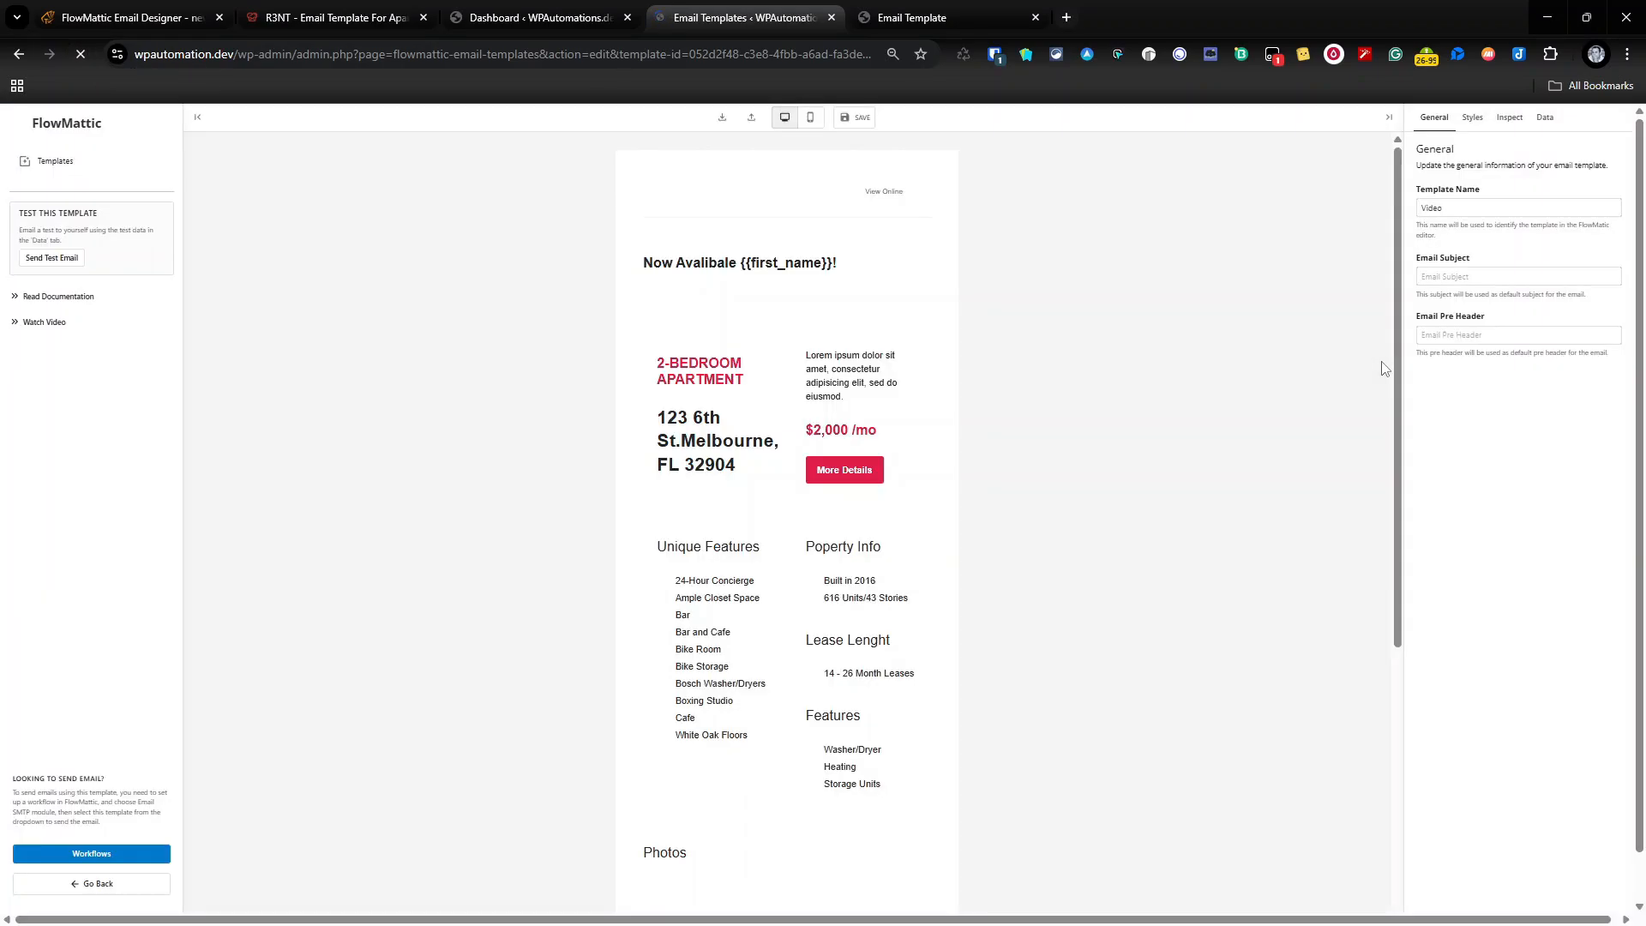
left_click(1544, 119)
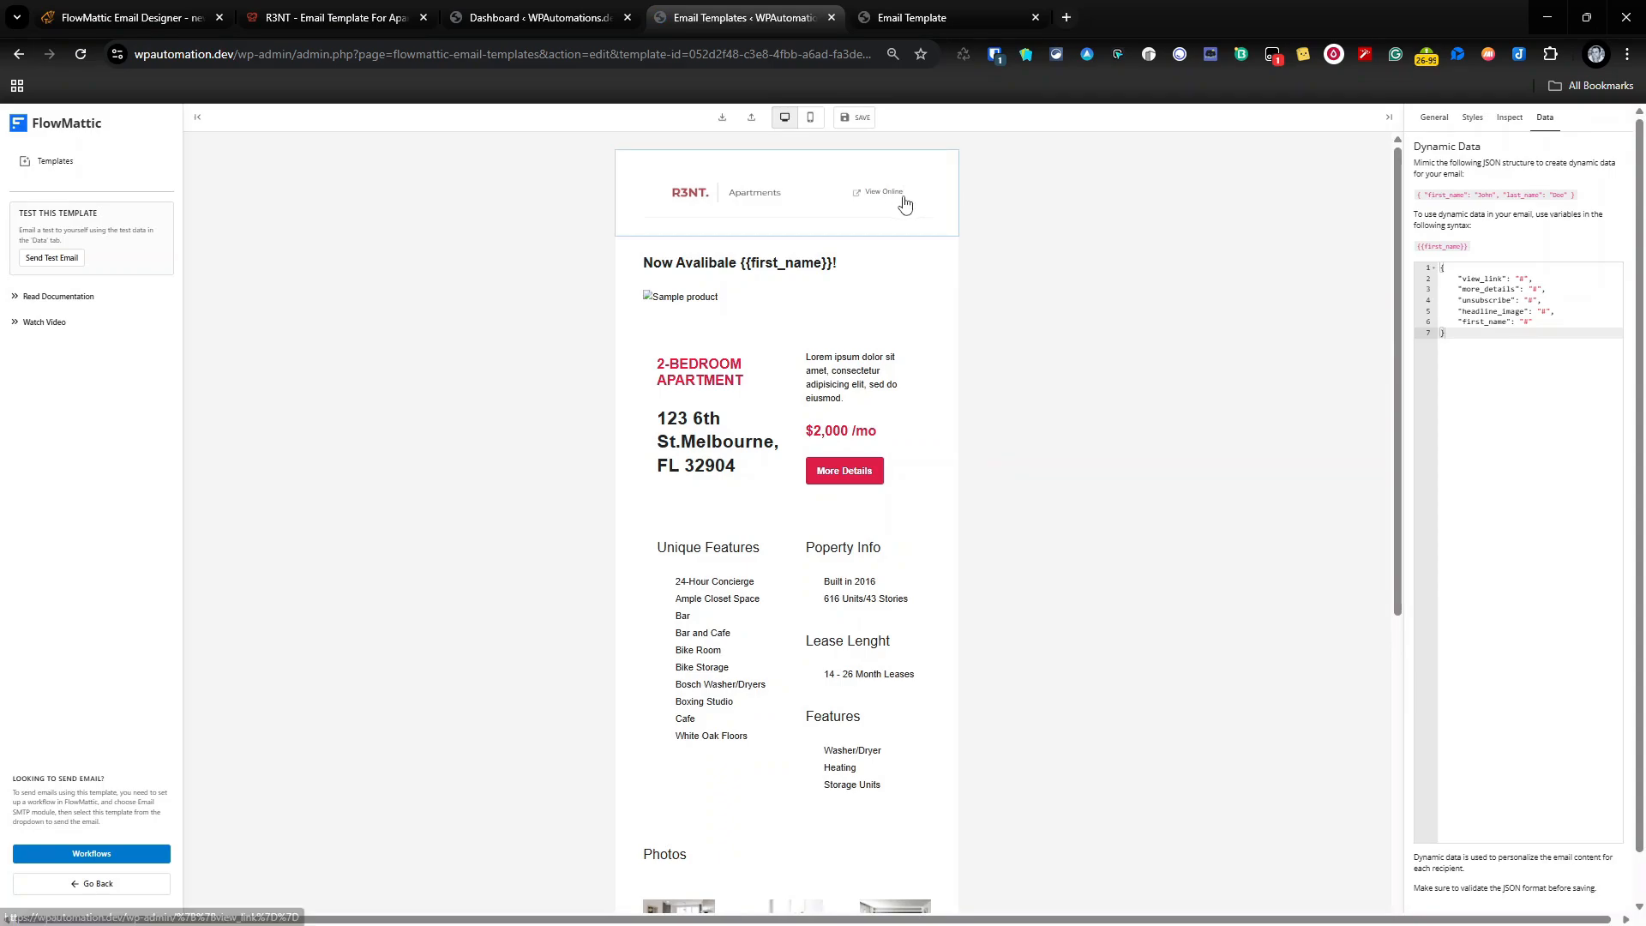
scroll(1010, 481, "down", 6)
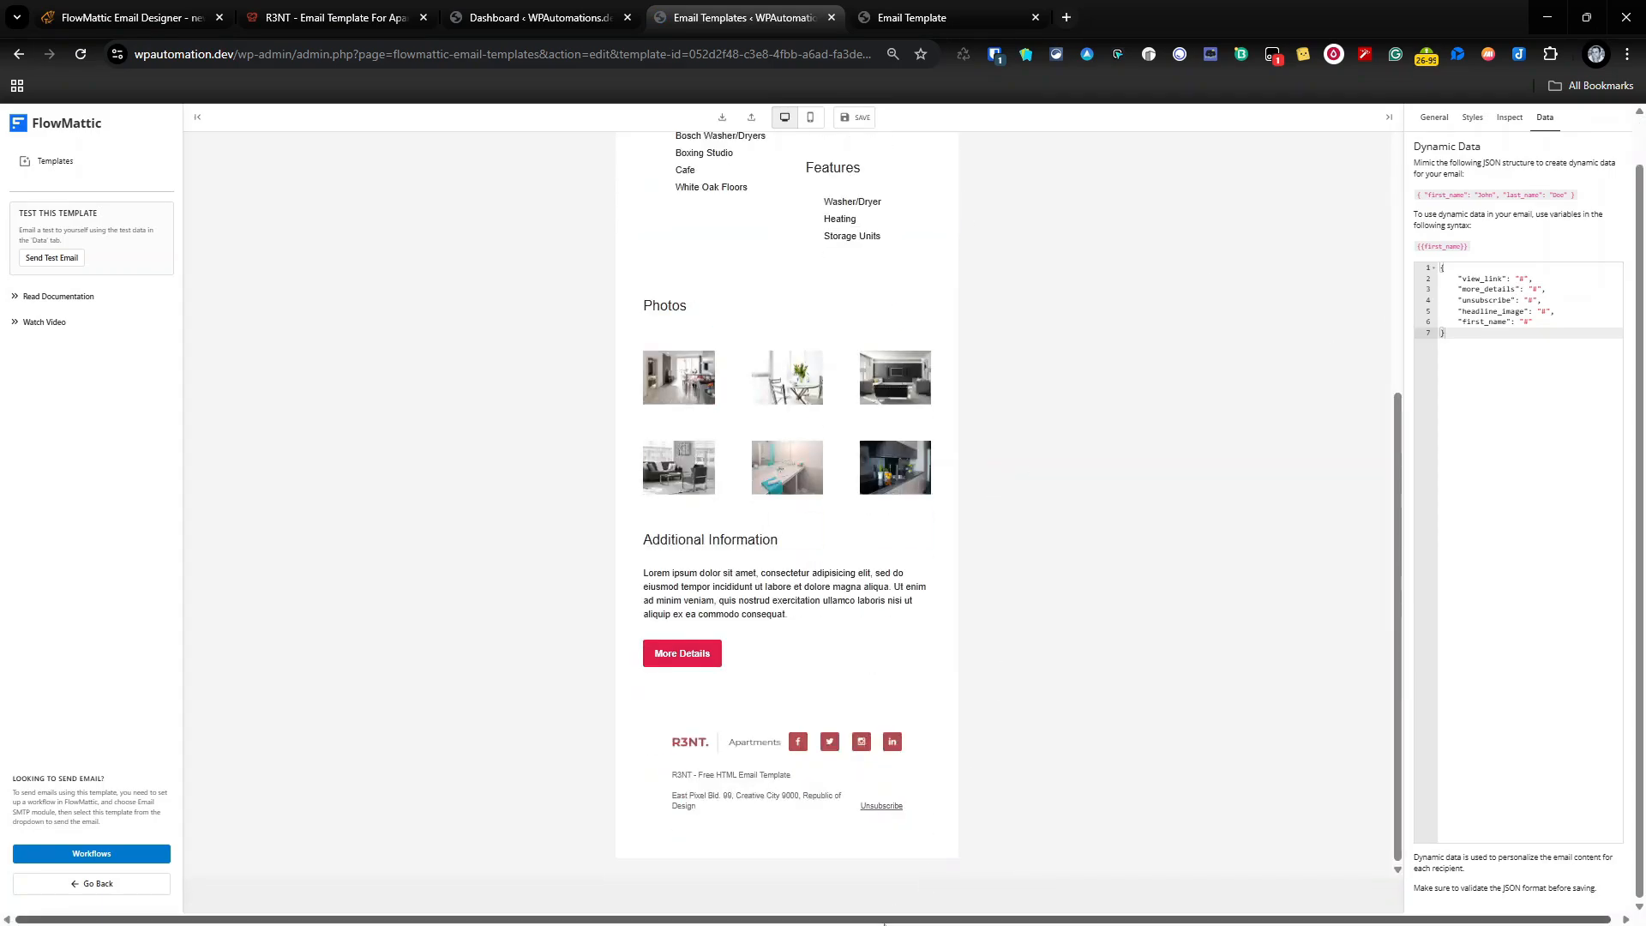
Check the headline image's source placeholder against the dynamic data, look over the layout, and save the template
scroll(911, 743, "up", 4)
scroll(911, 743, "up", 2)
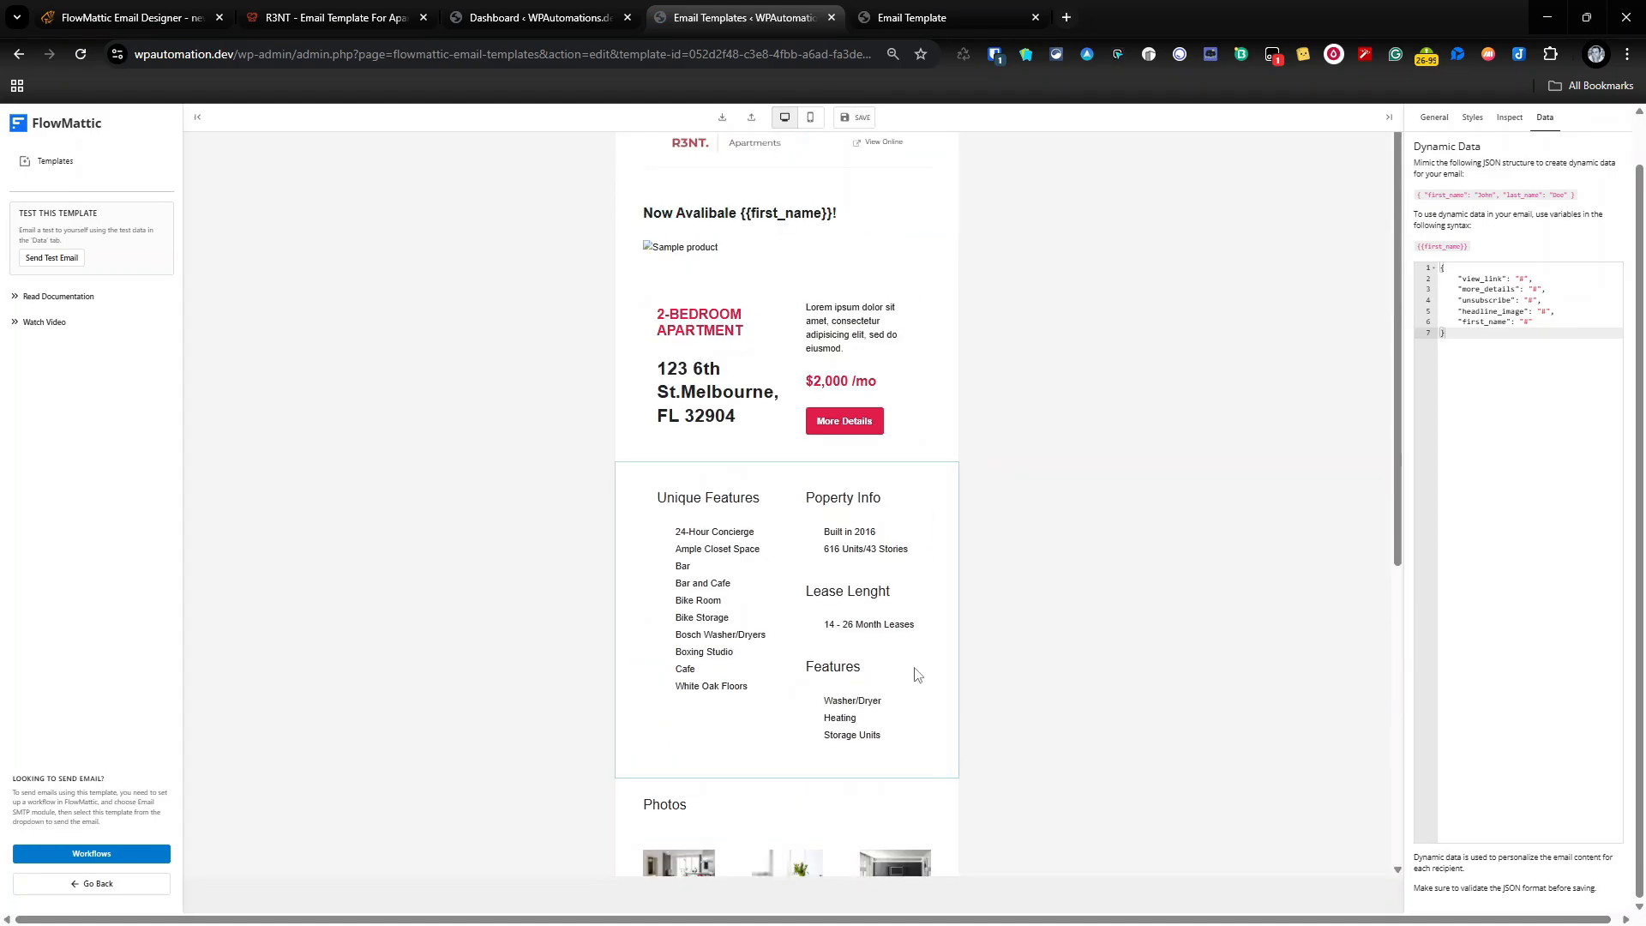
left_click(686, 247)
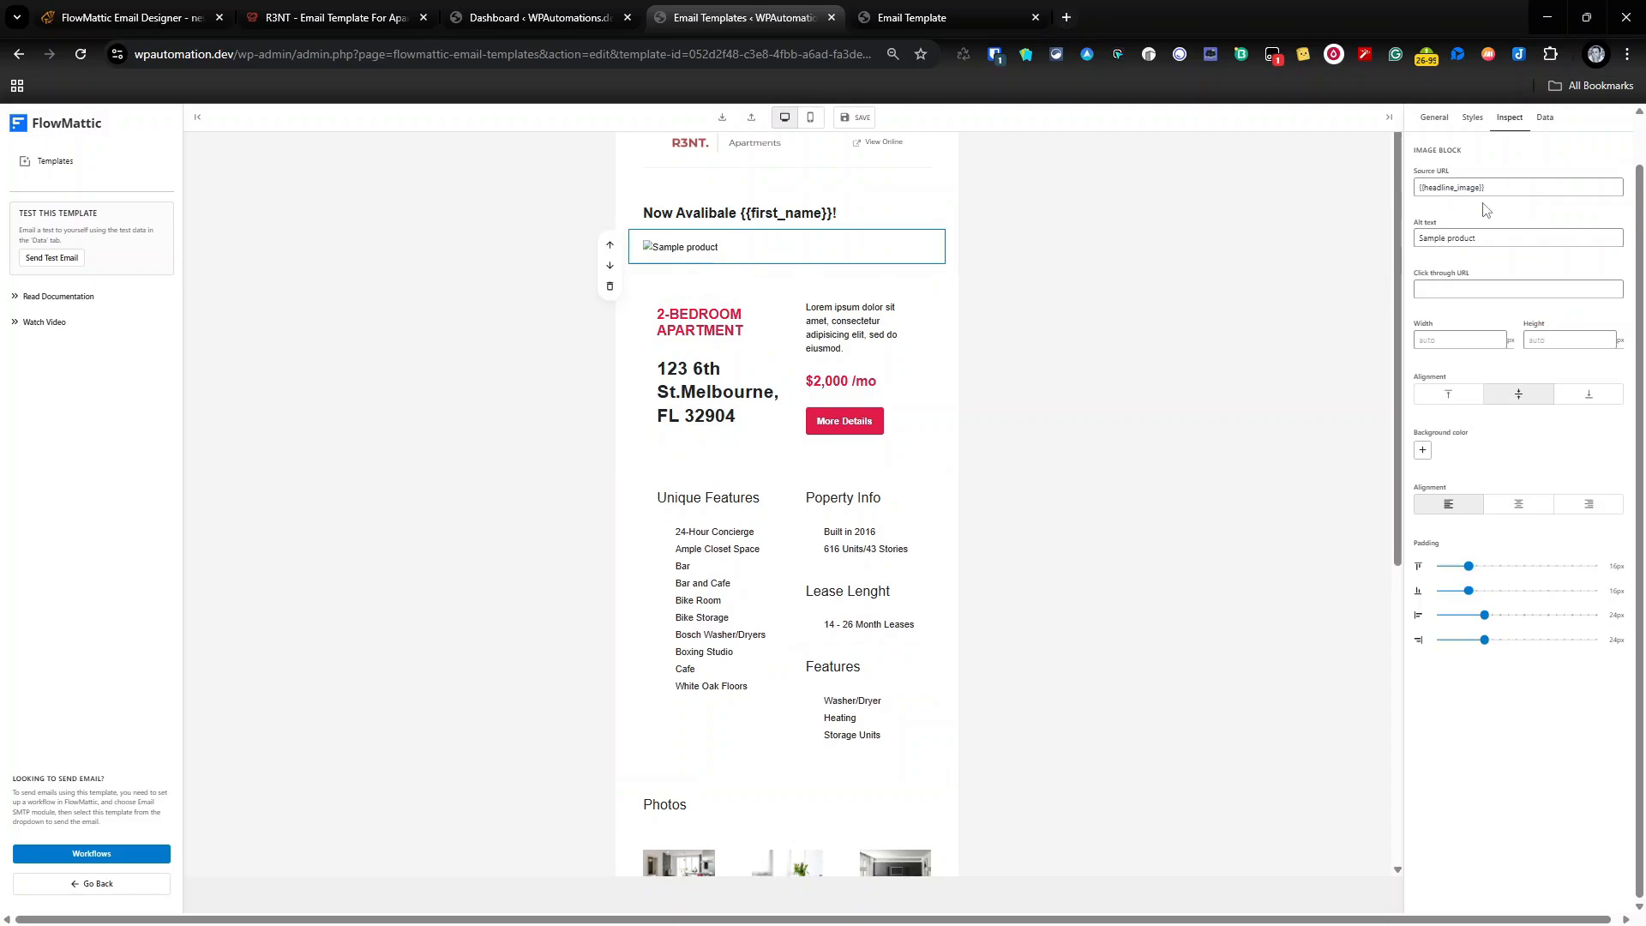
left_click(1545, 118)
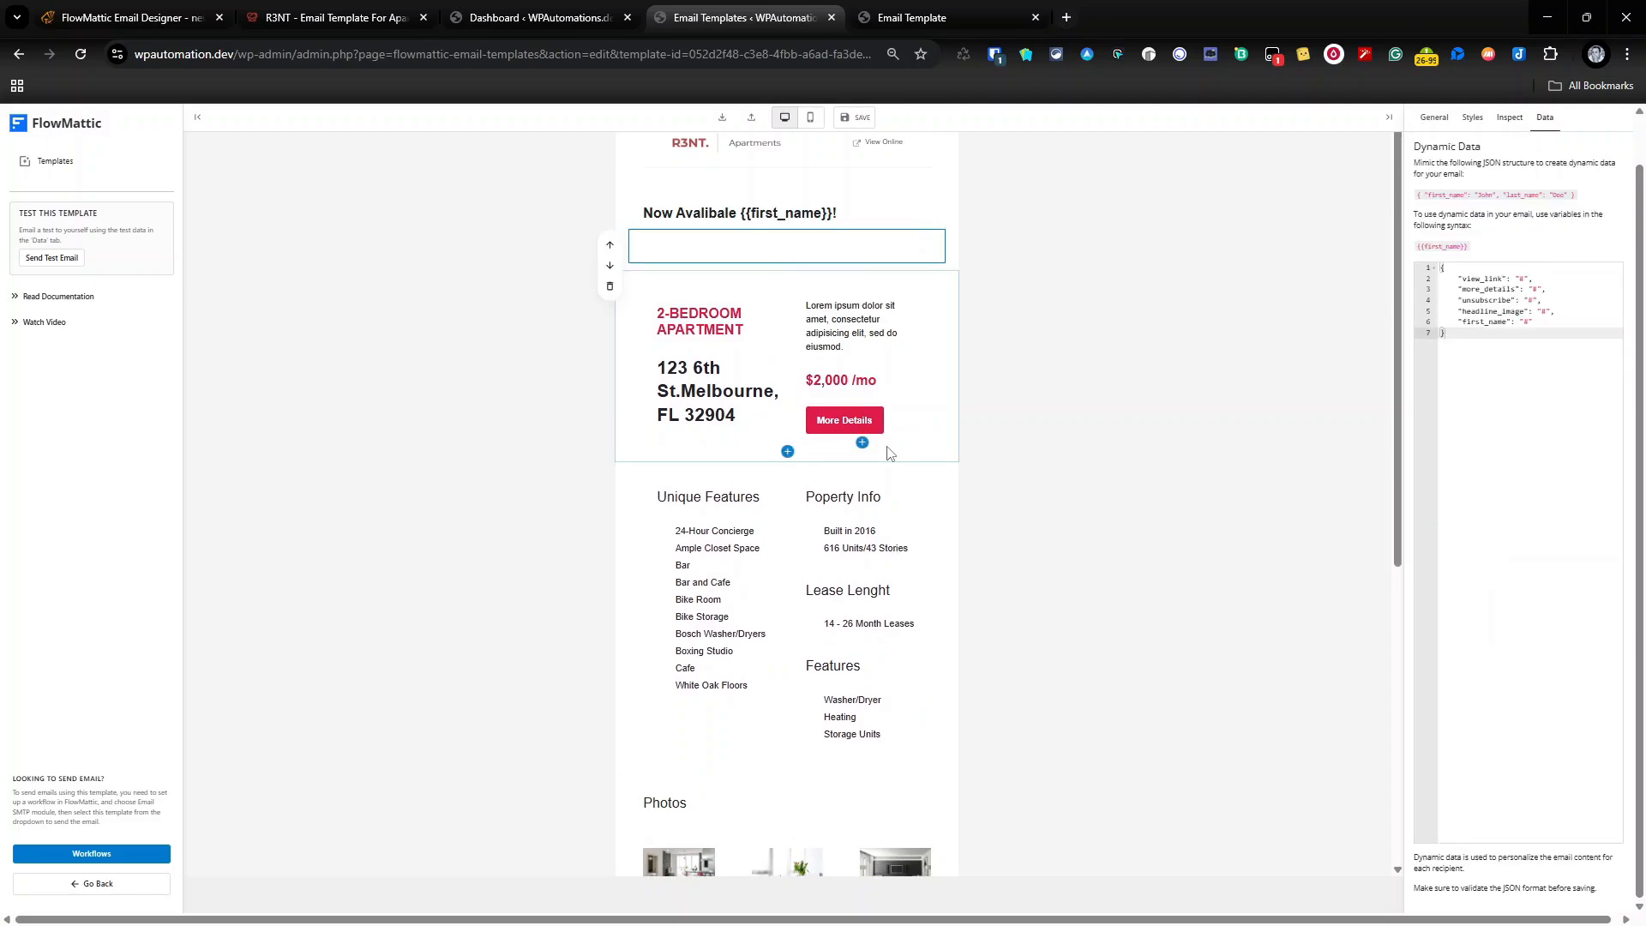
scroll(952, 426, "down", 7)
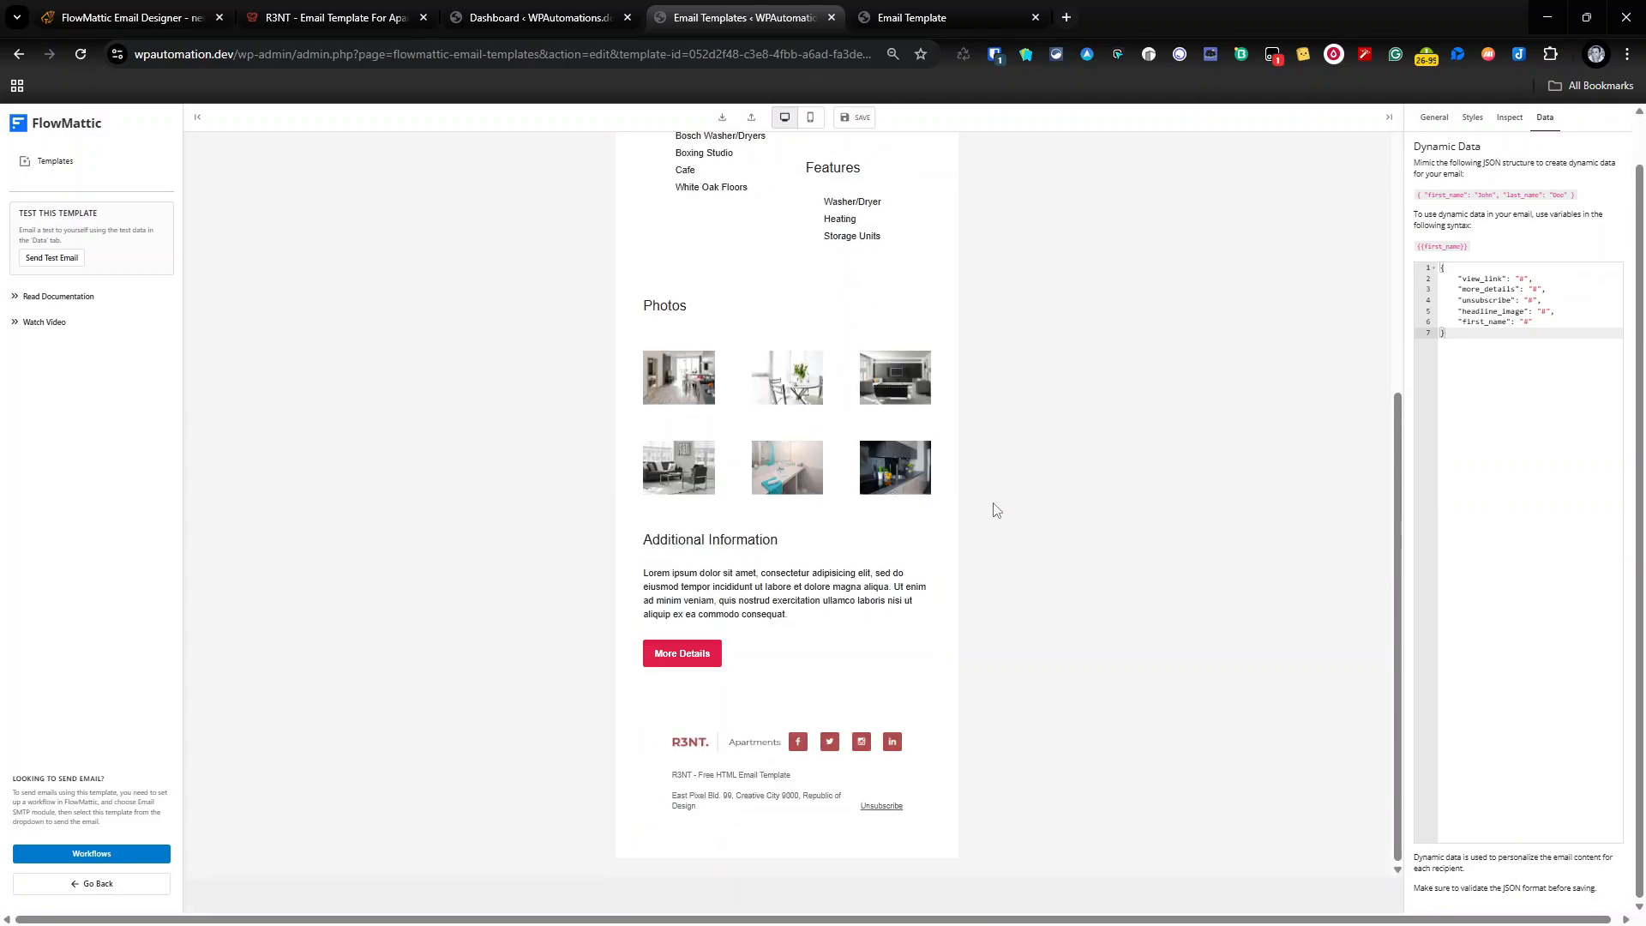
scroll(1022, 495, "up", 2)
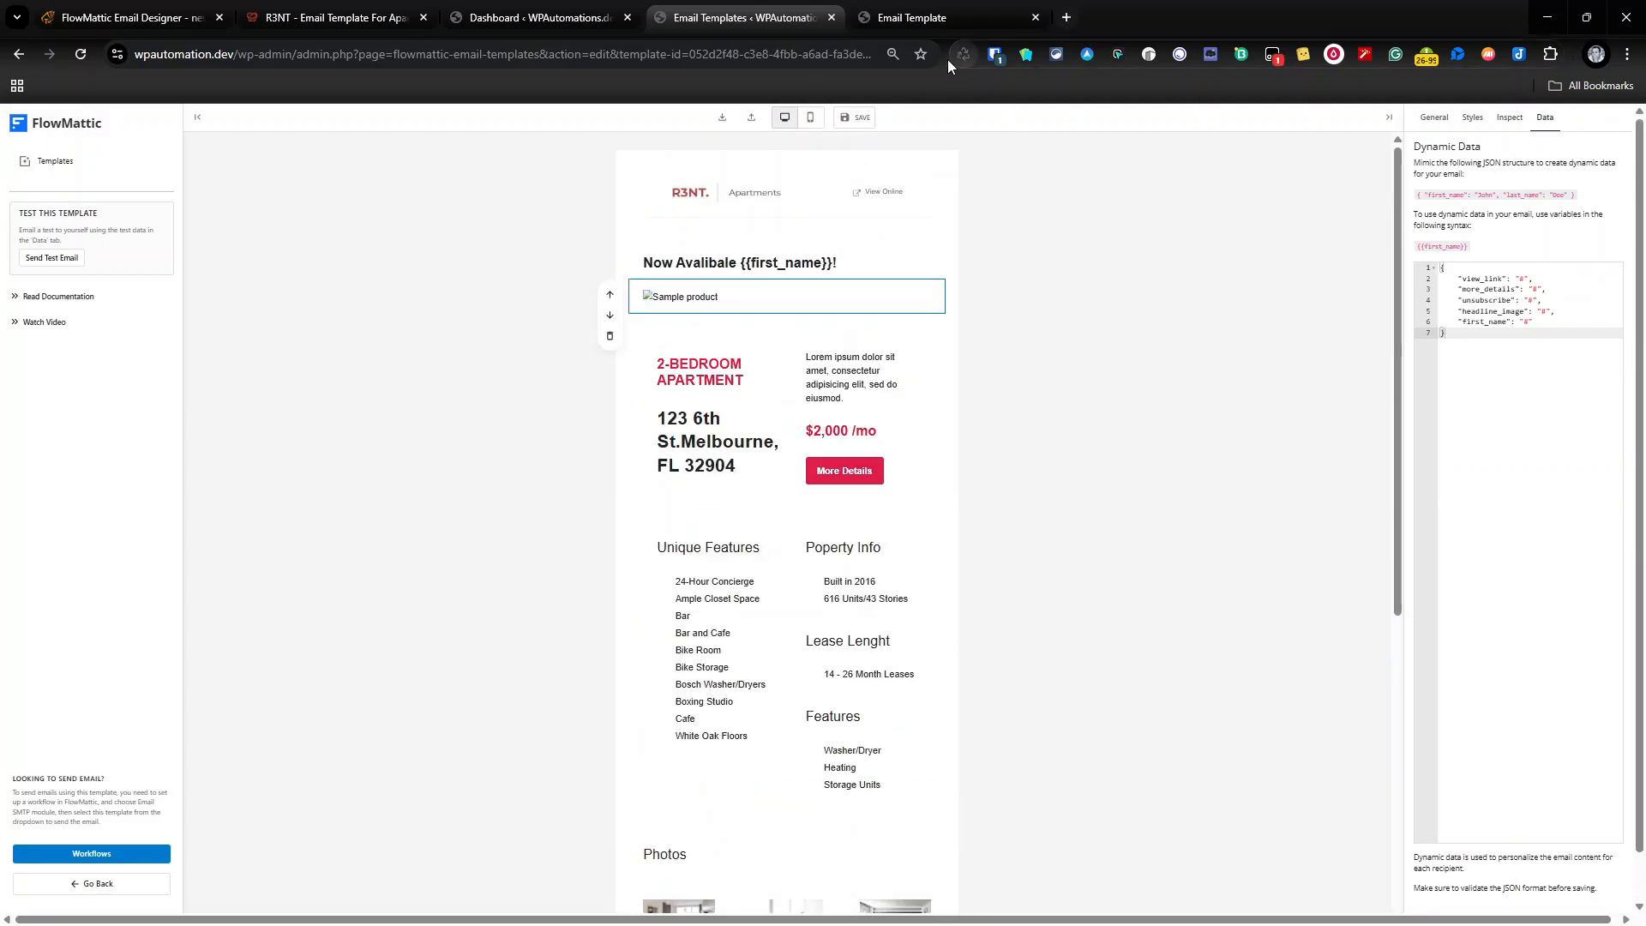
left_click(841, 121)
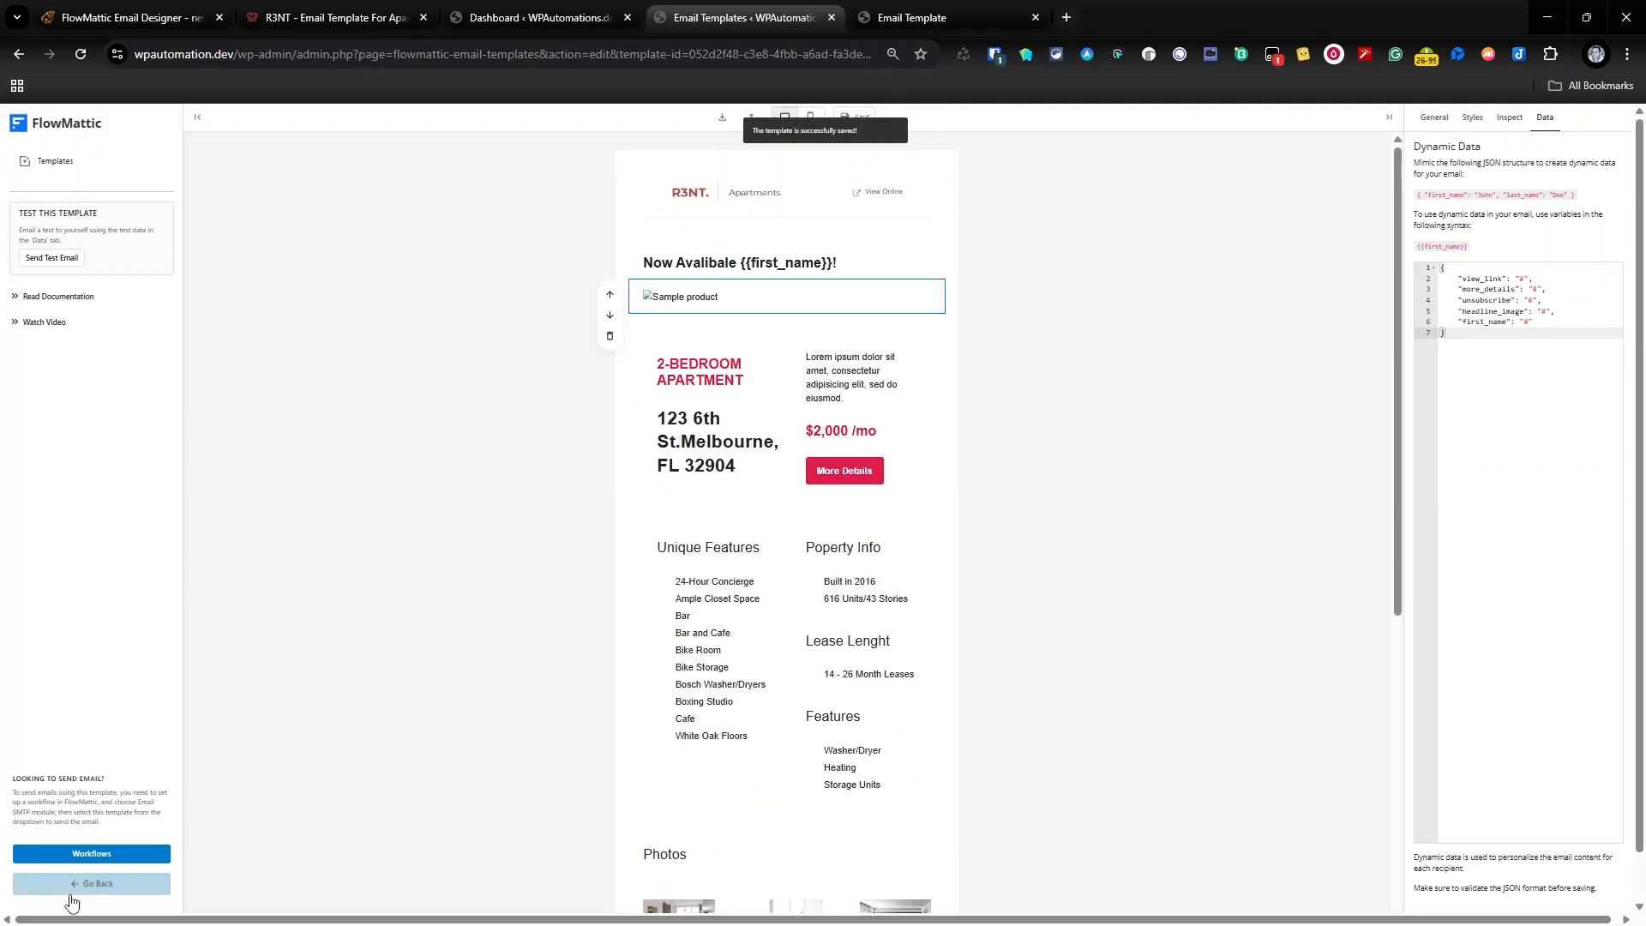
Open the "Senting Newsletter" workflow and bring up the configuration of its Send Template Email action
left_click(75, 853)
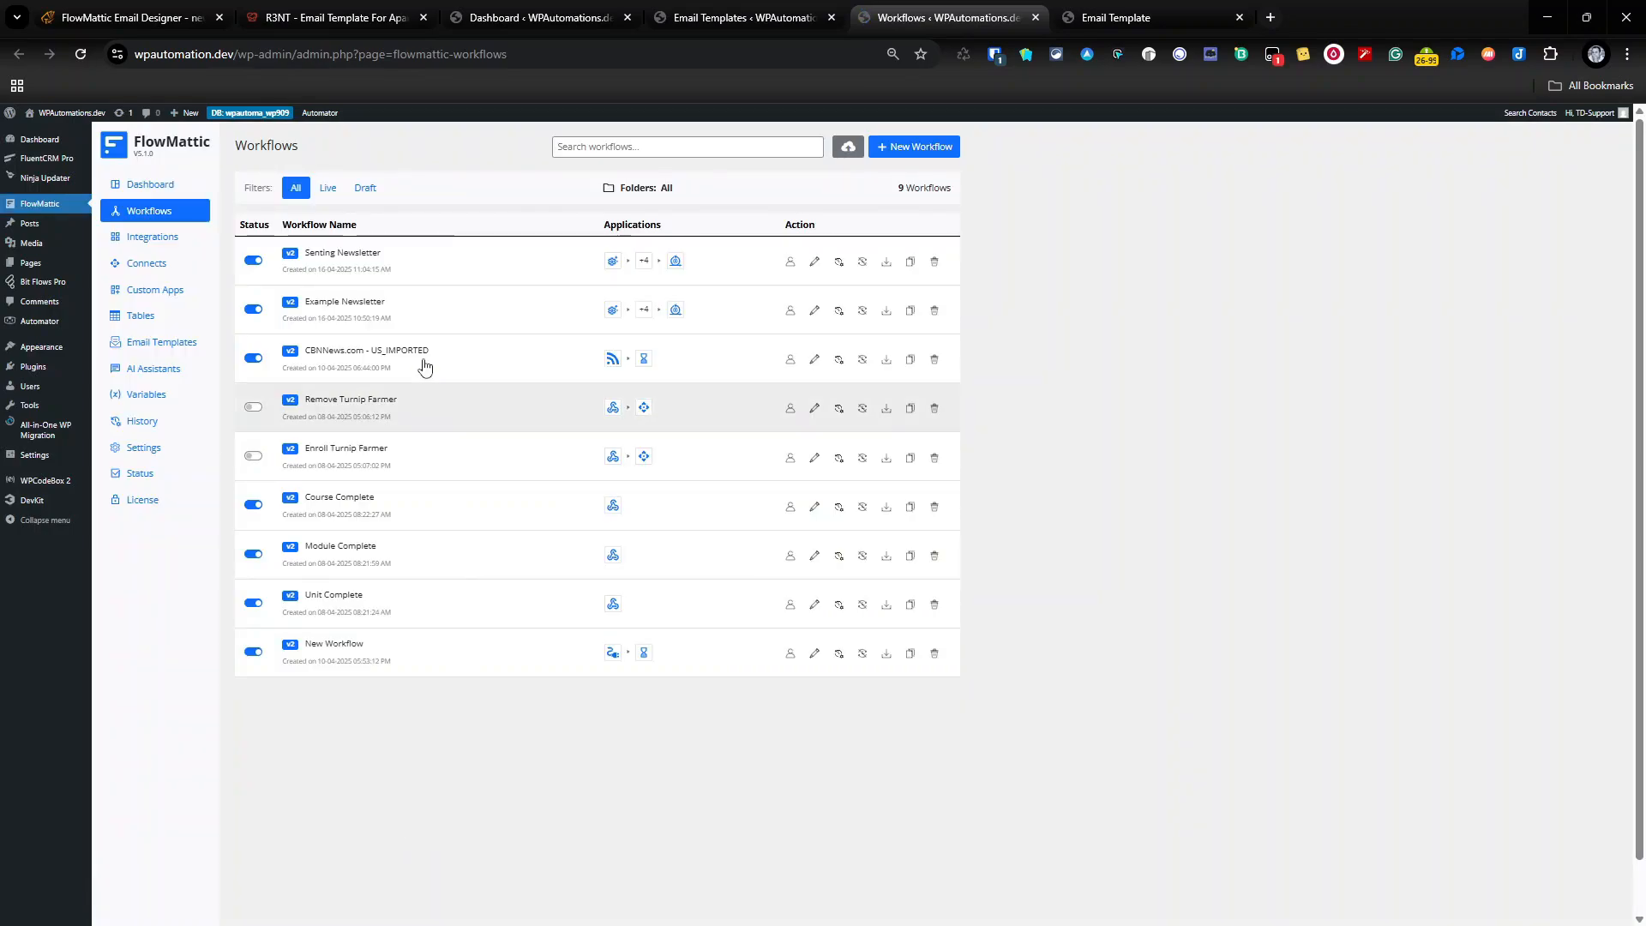
left_click(358, 259)
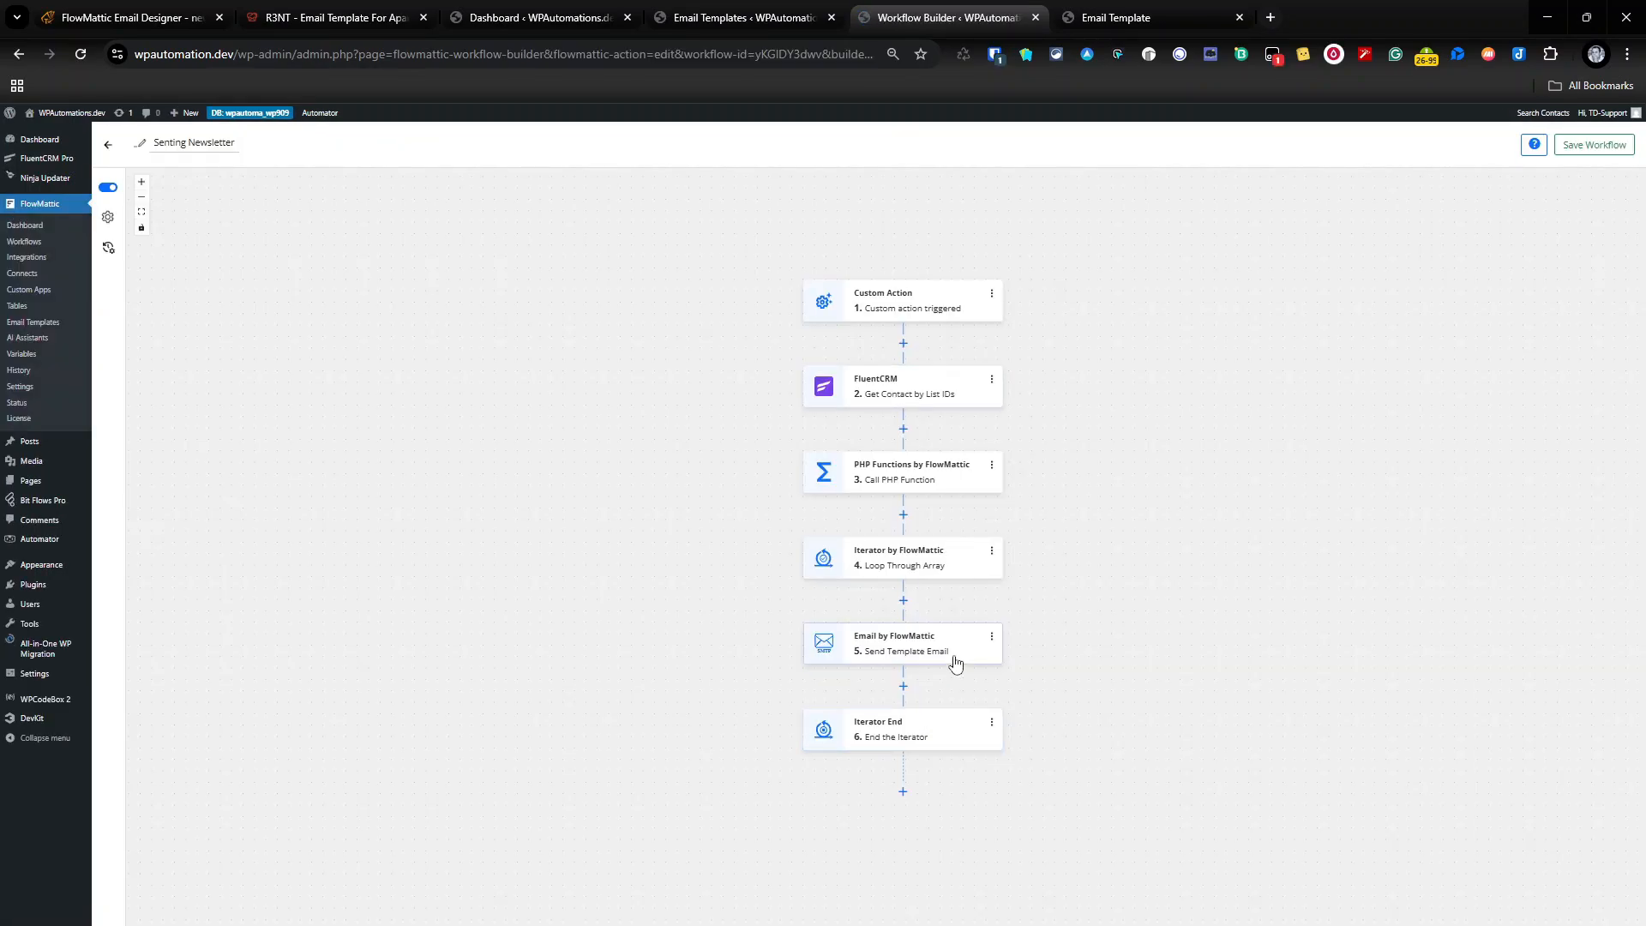
left_click(955, 664)
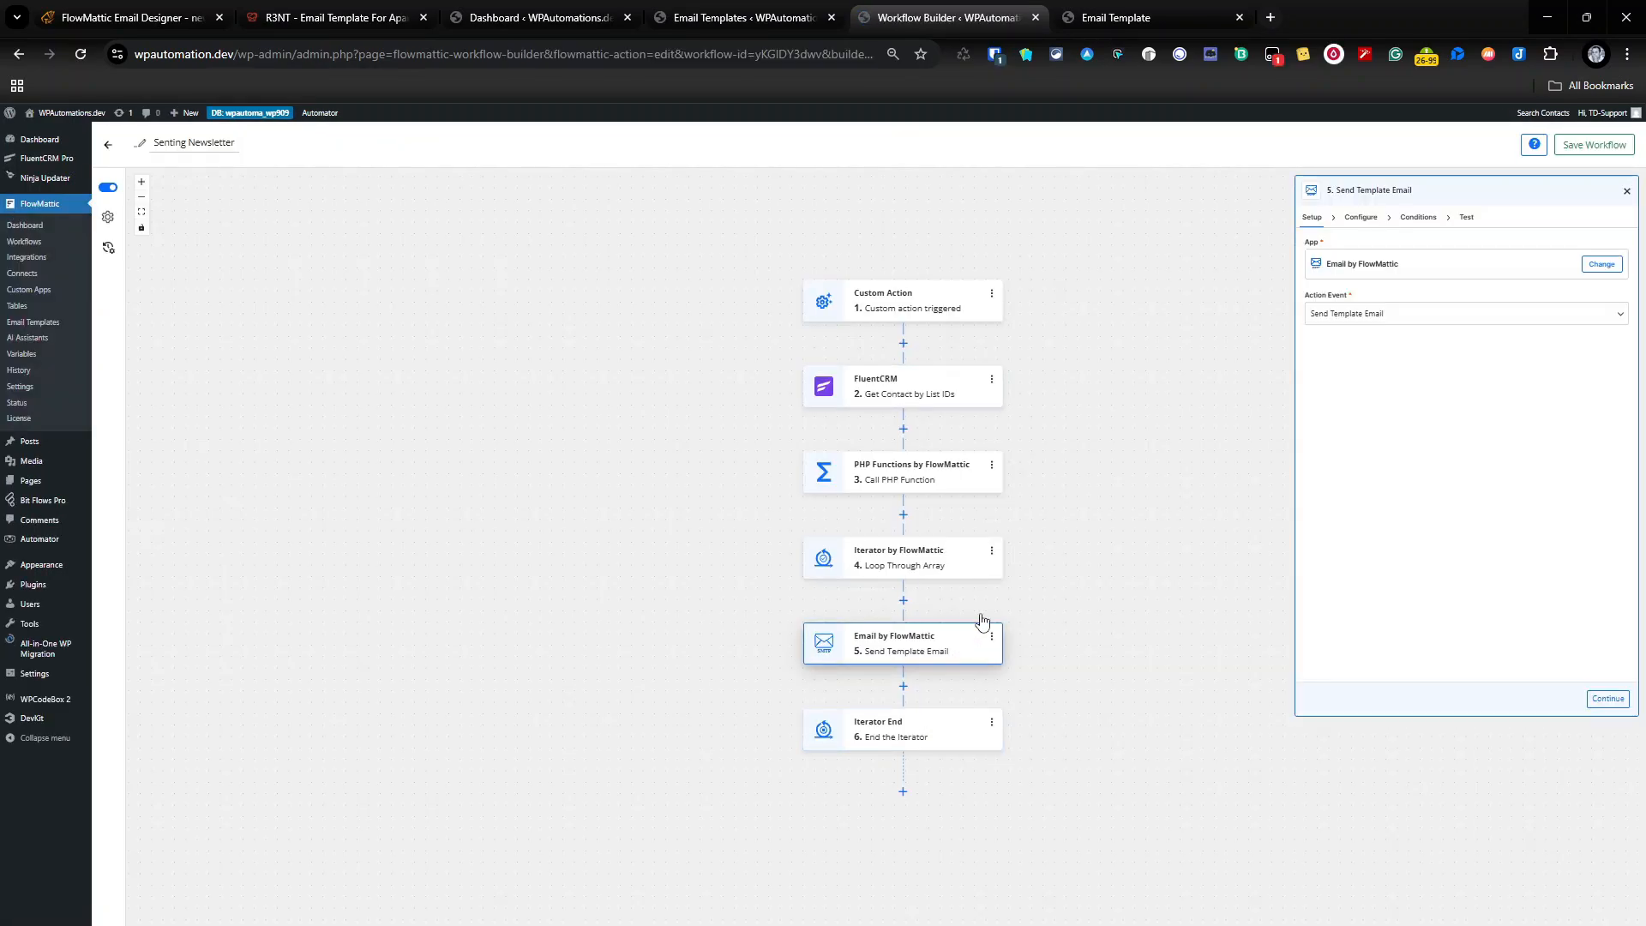
left_click(1361, 218)
scroll(1448, 460, "down", 4)
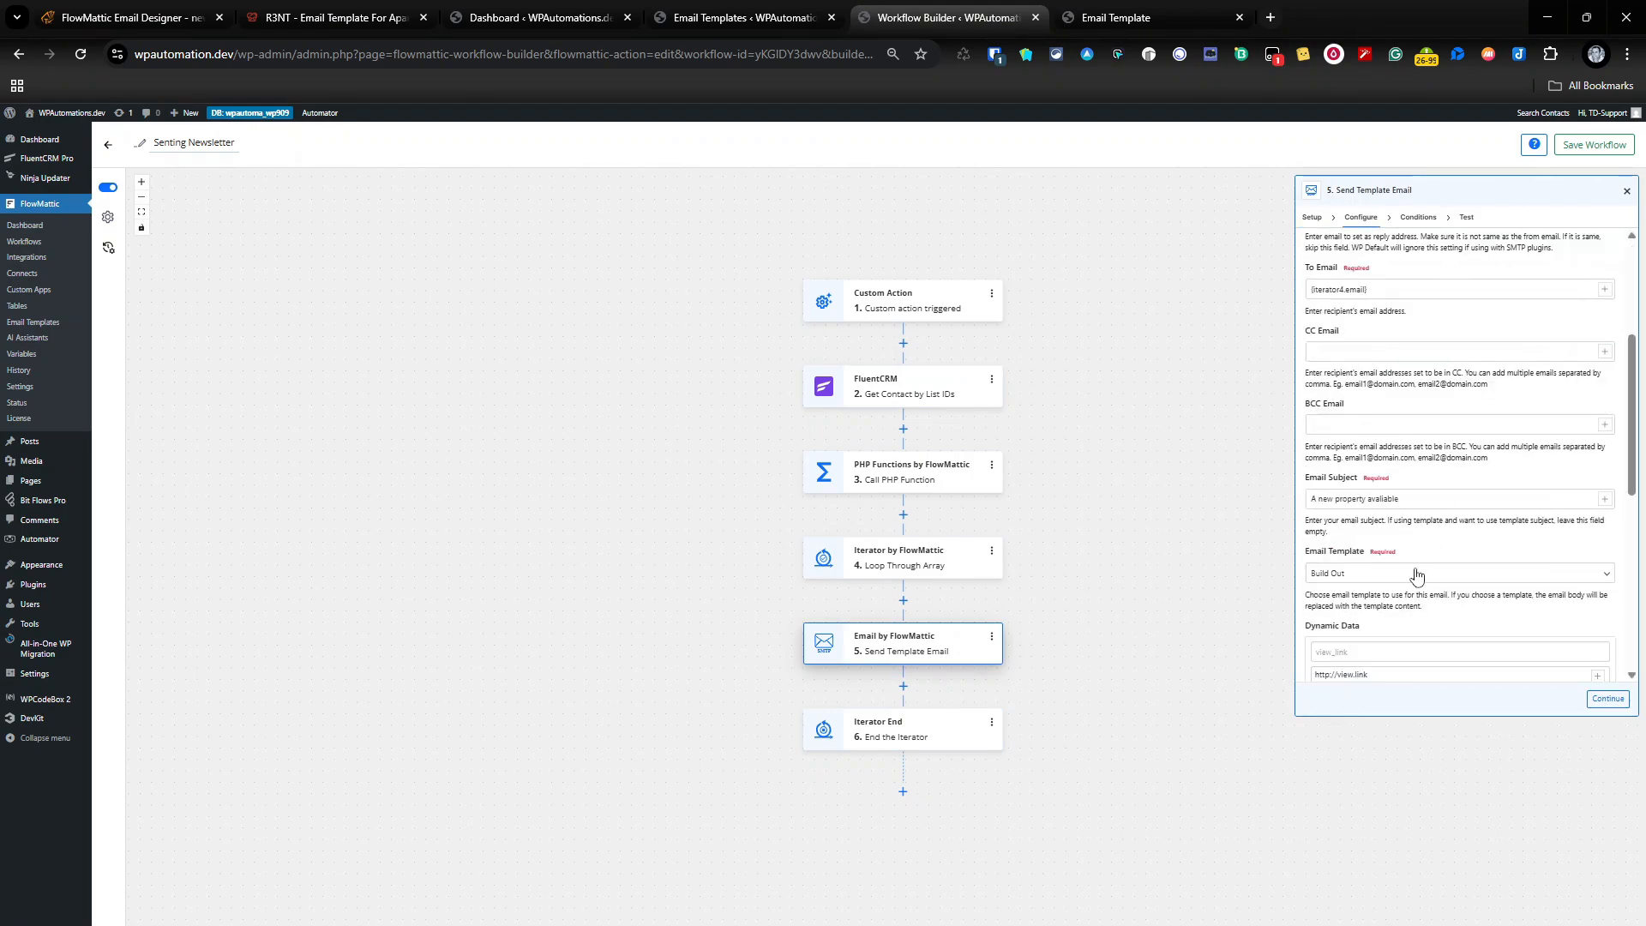
Set the action's email template to "Video" and review the values mapped to its dynamic data fields
left_click(1417, 576)
left_click(1194, 727)
scroll(1445, 478, "down", 2)
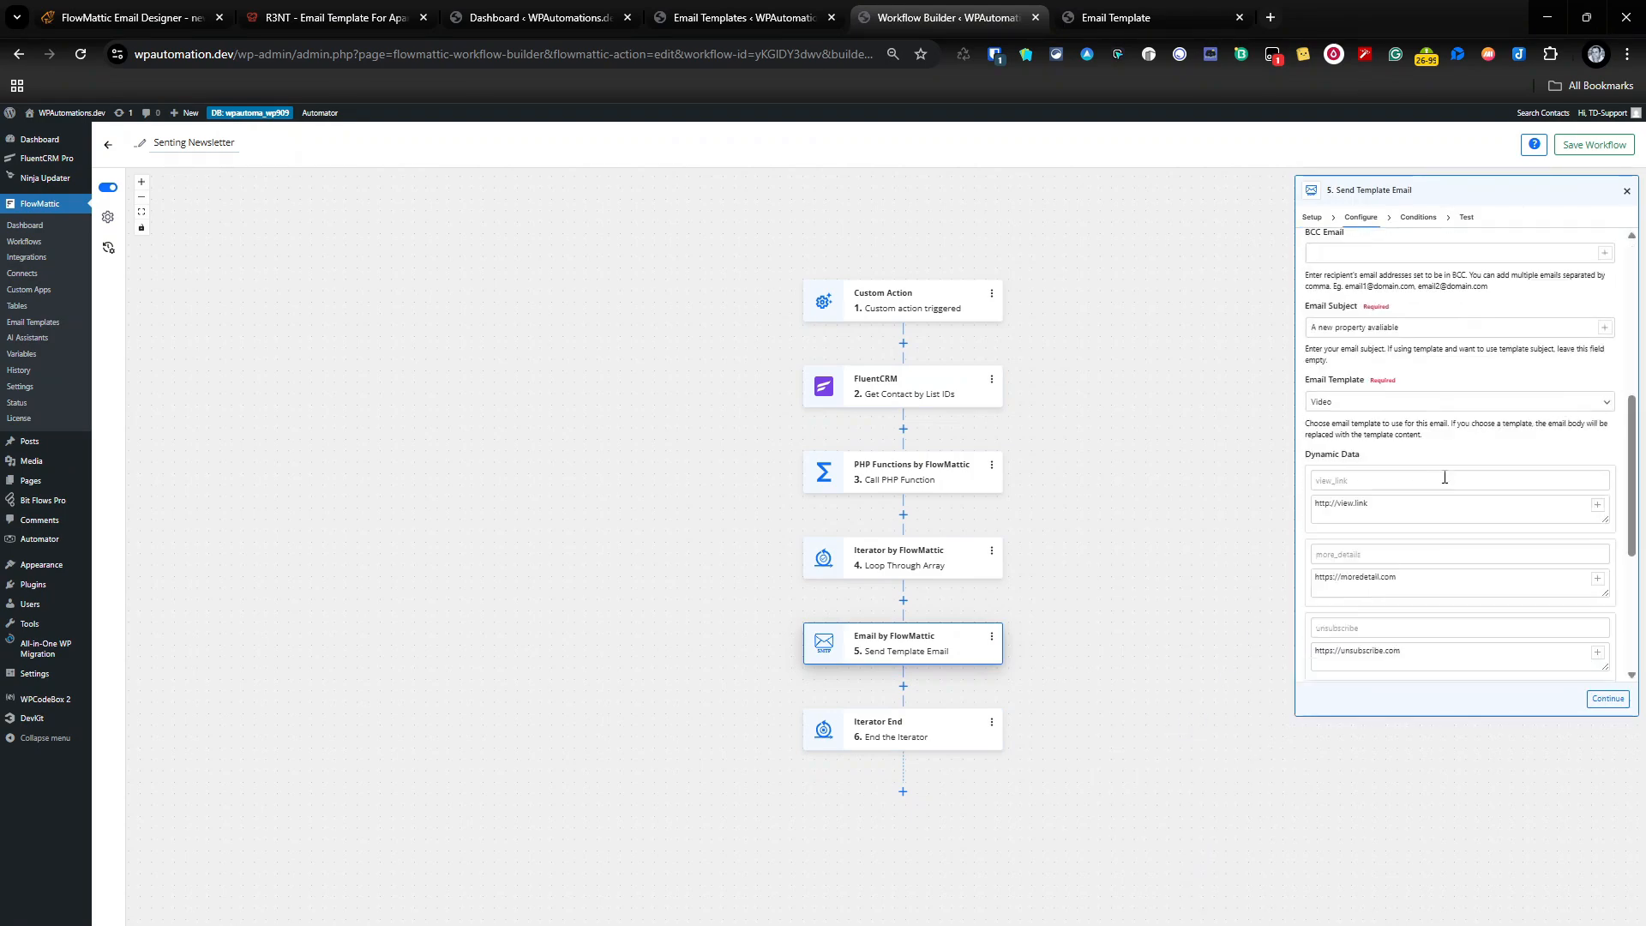
scroll(1445, 478, "down", 4)
scroll(1399, 409, "up", 3)
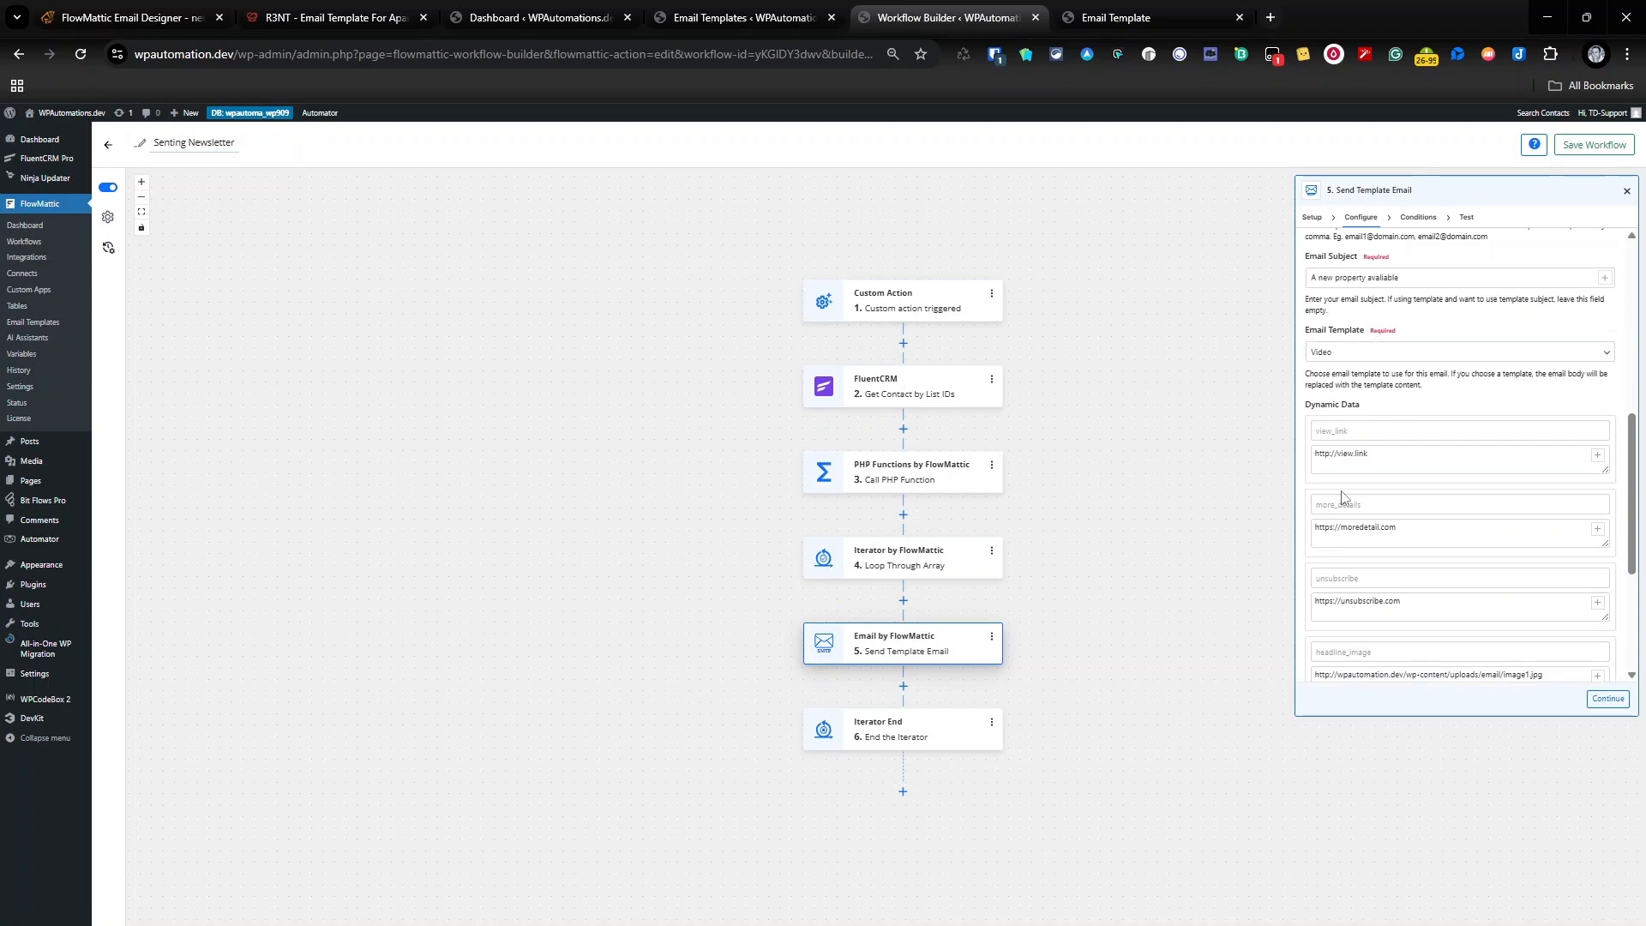
scroll(1346, 501, "down", 2)
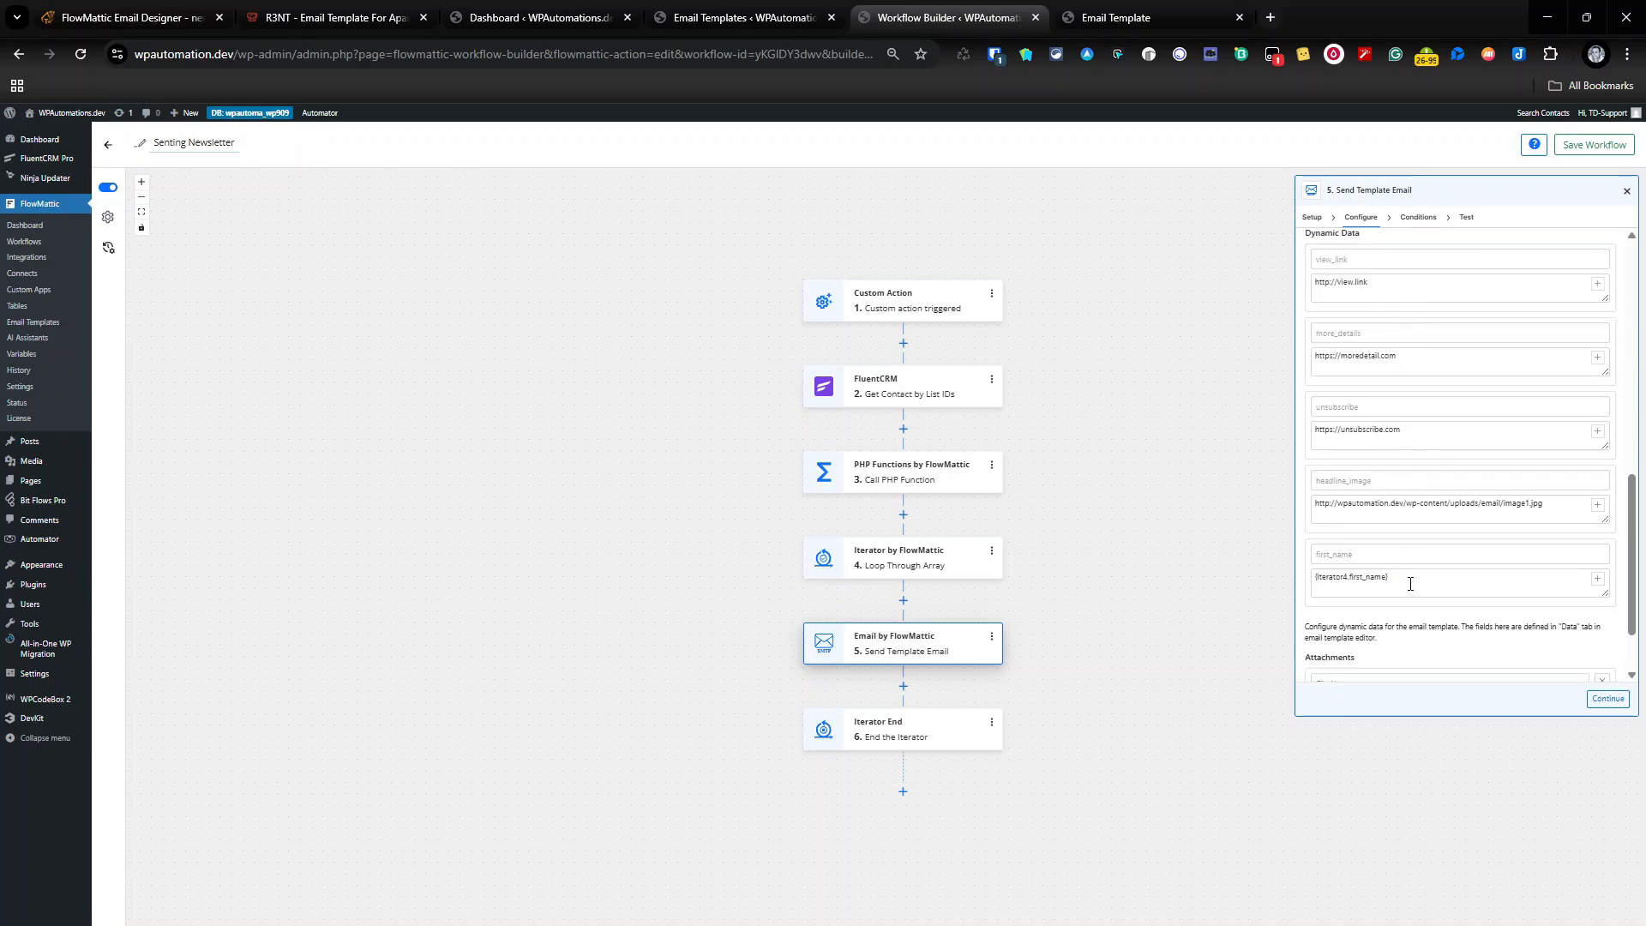
Save the Send Template Email action, close its settings, and save the workflow
left_click(1609, 700)
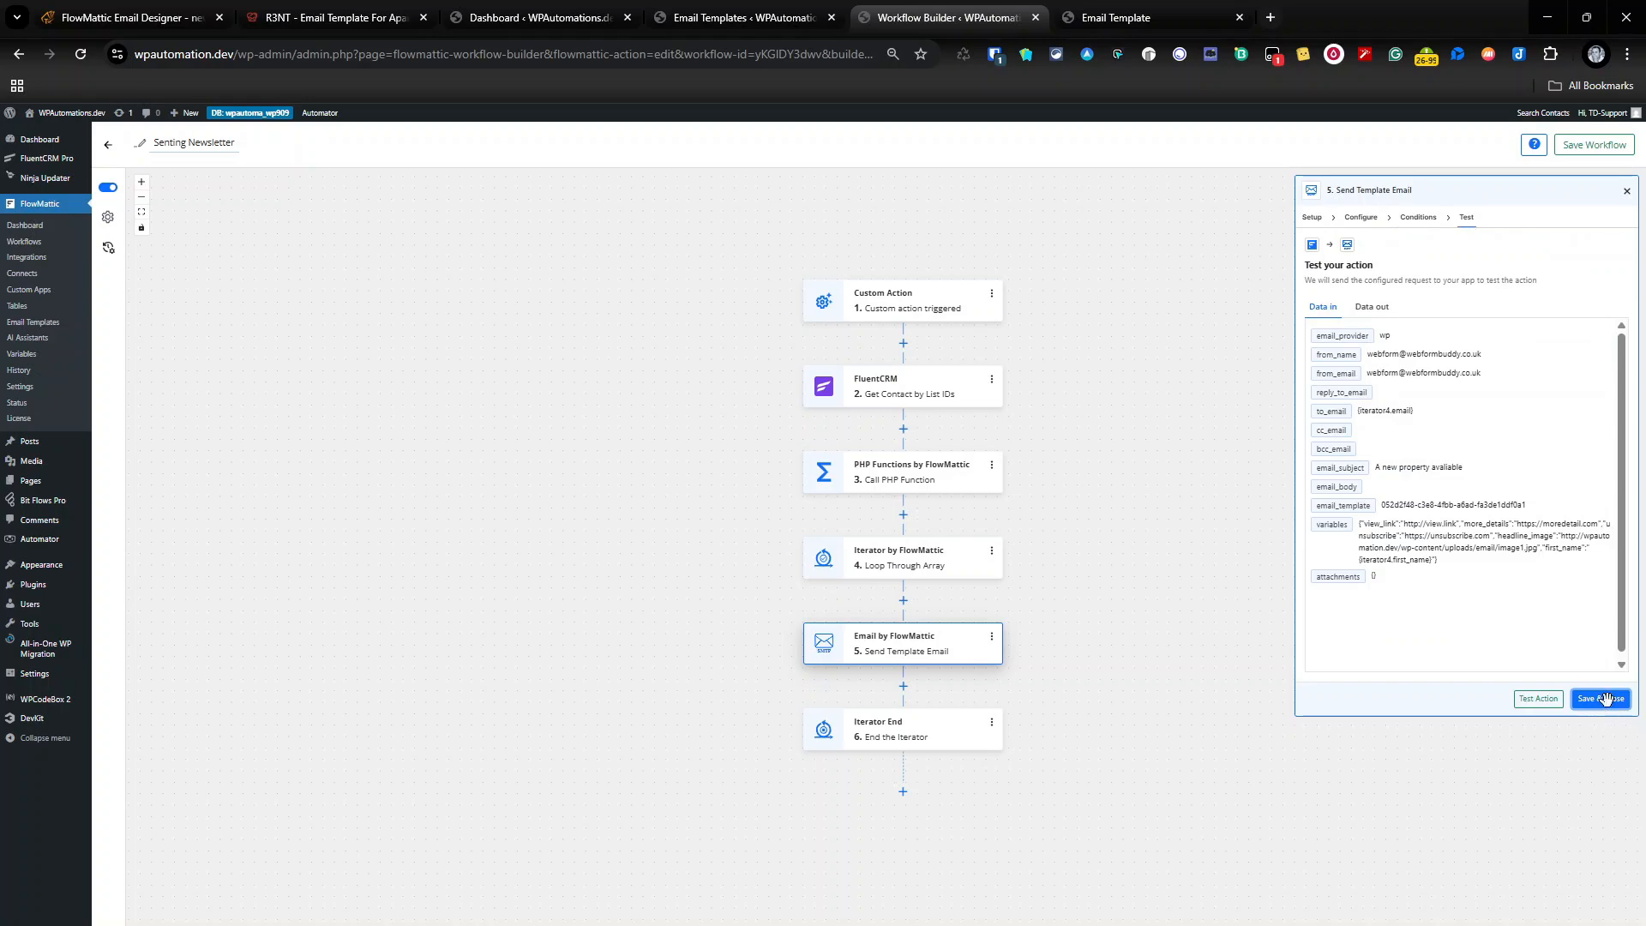
left_click(1600, 699)
left_click(949, 640)
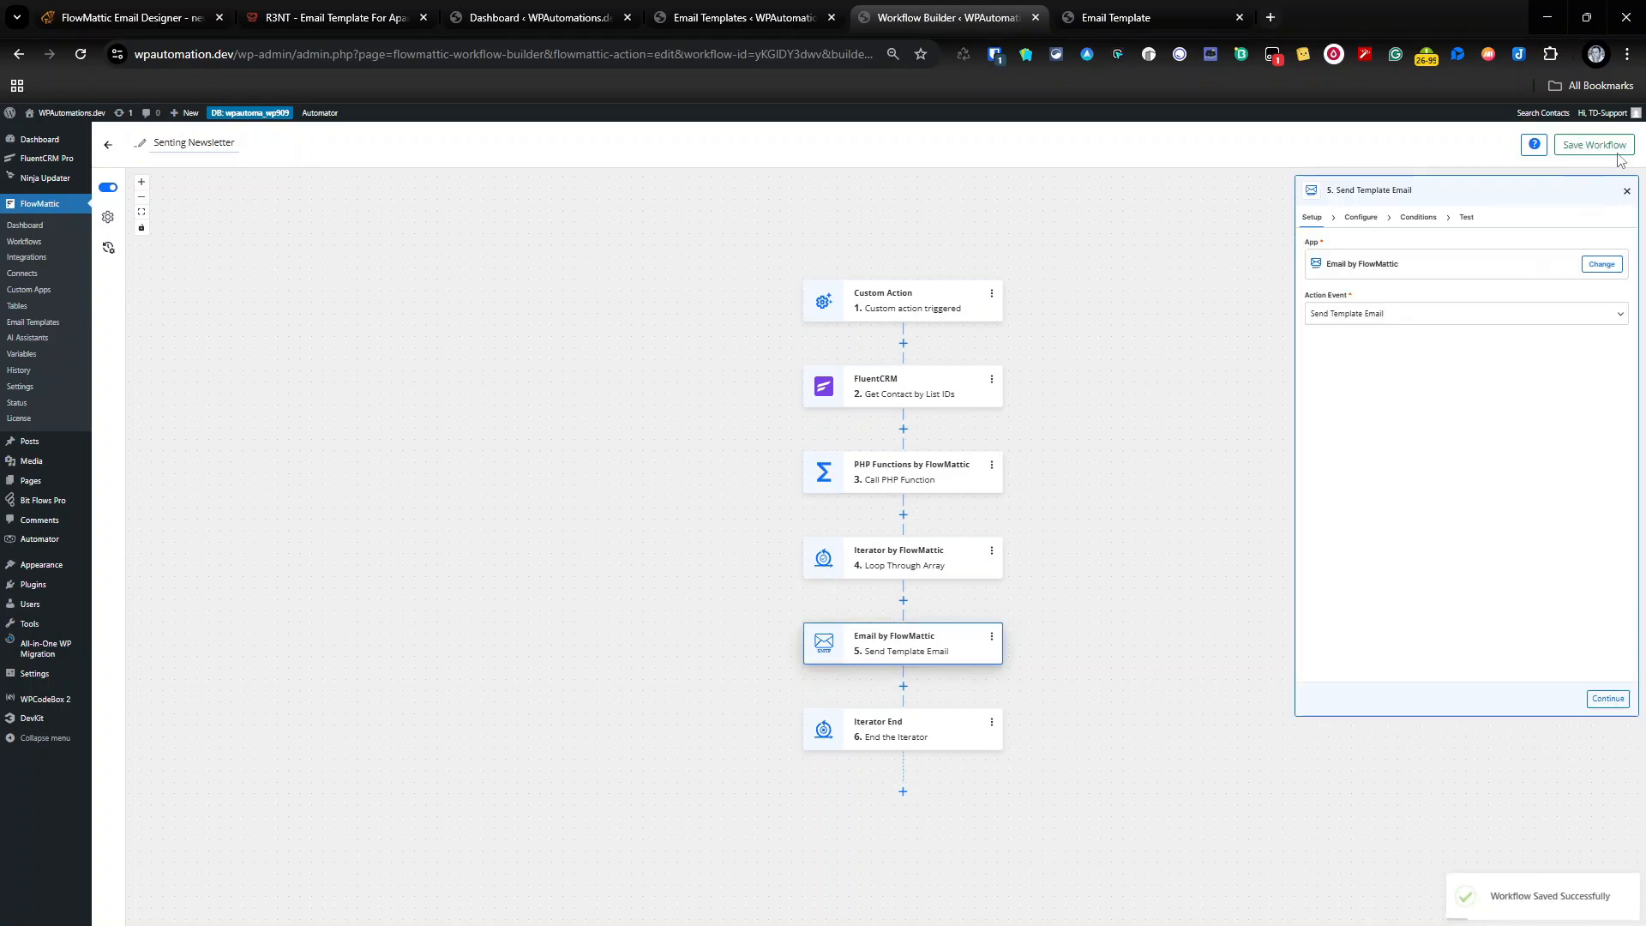
left_click(1626, 191)
left_click(1603, 146)
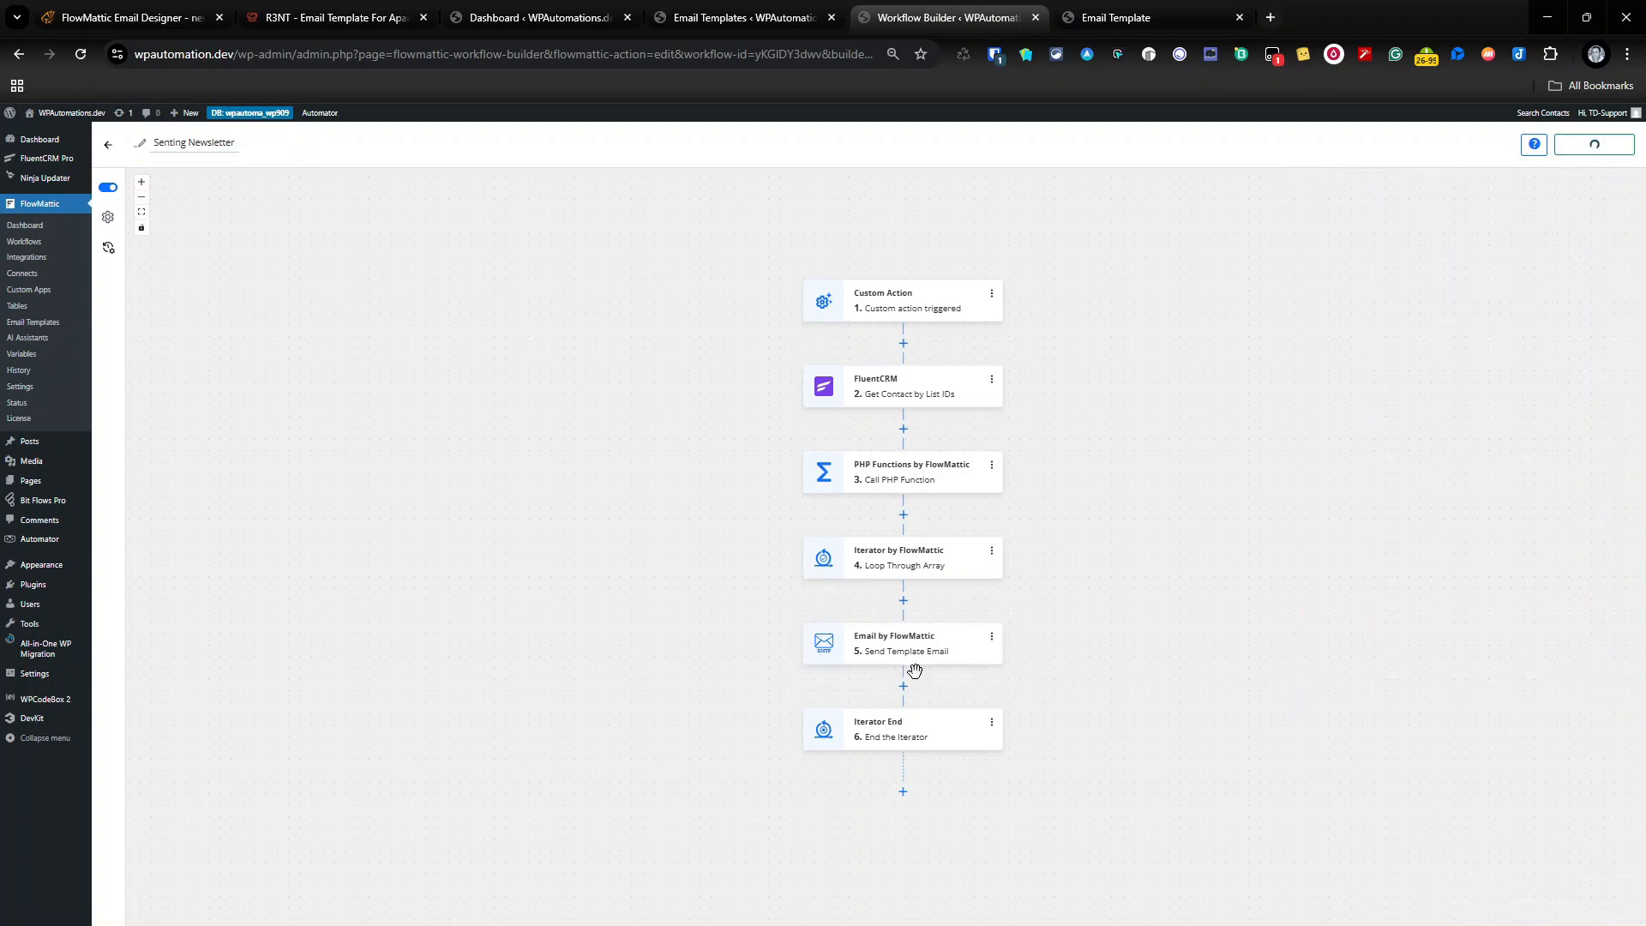
Run a test of the Send Template Email action
left_click(956, 648)
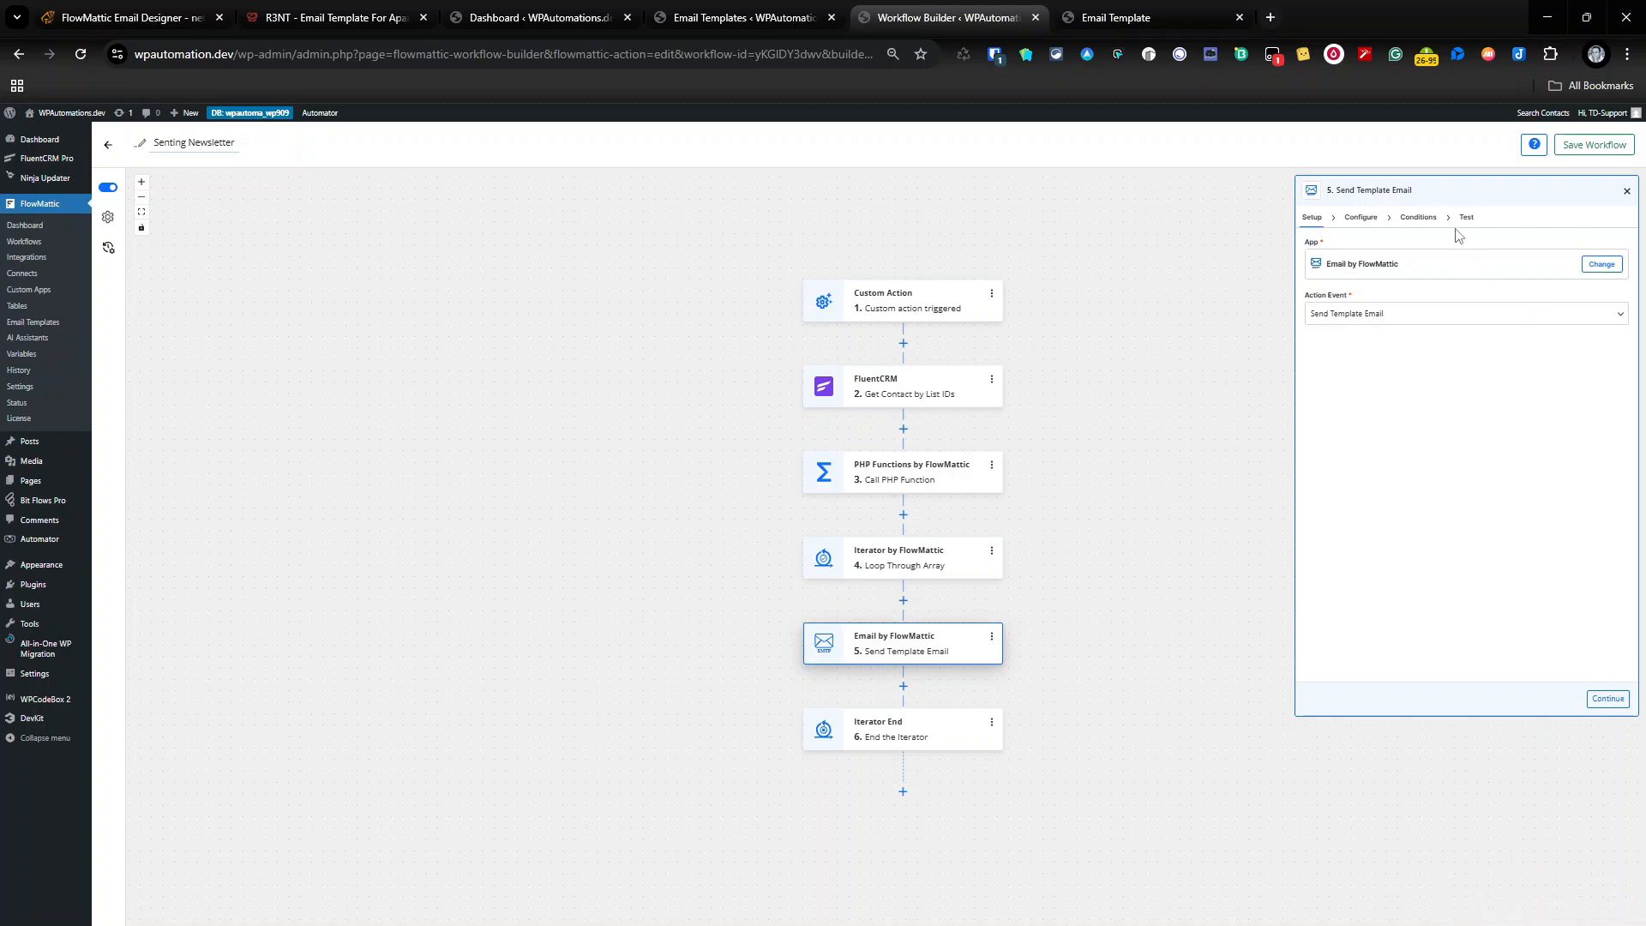
left_click(1466, 219)
left_click(1537, 700)
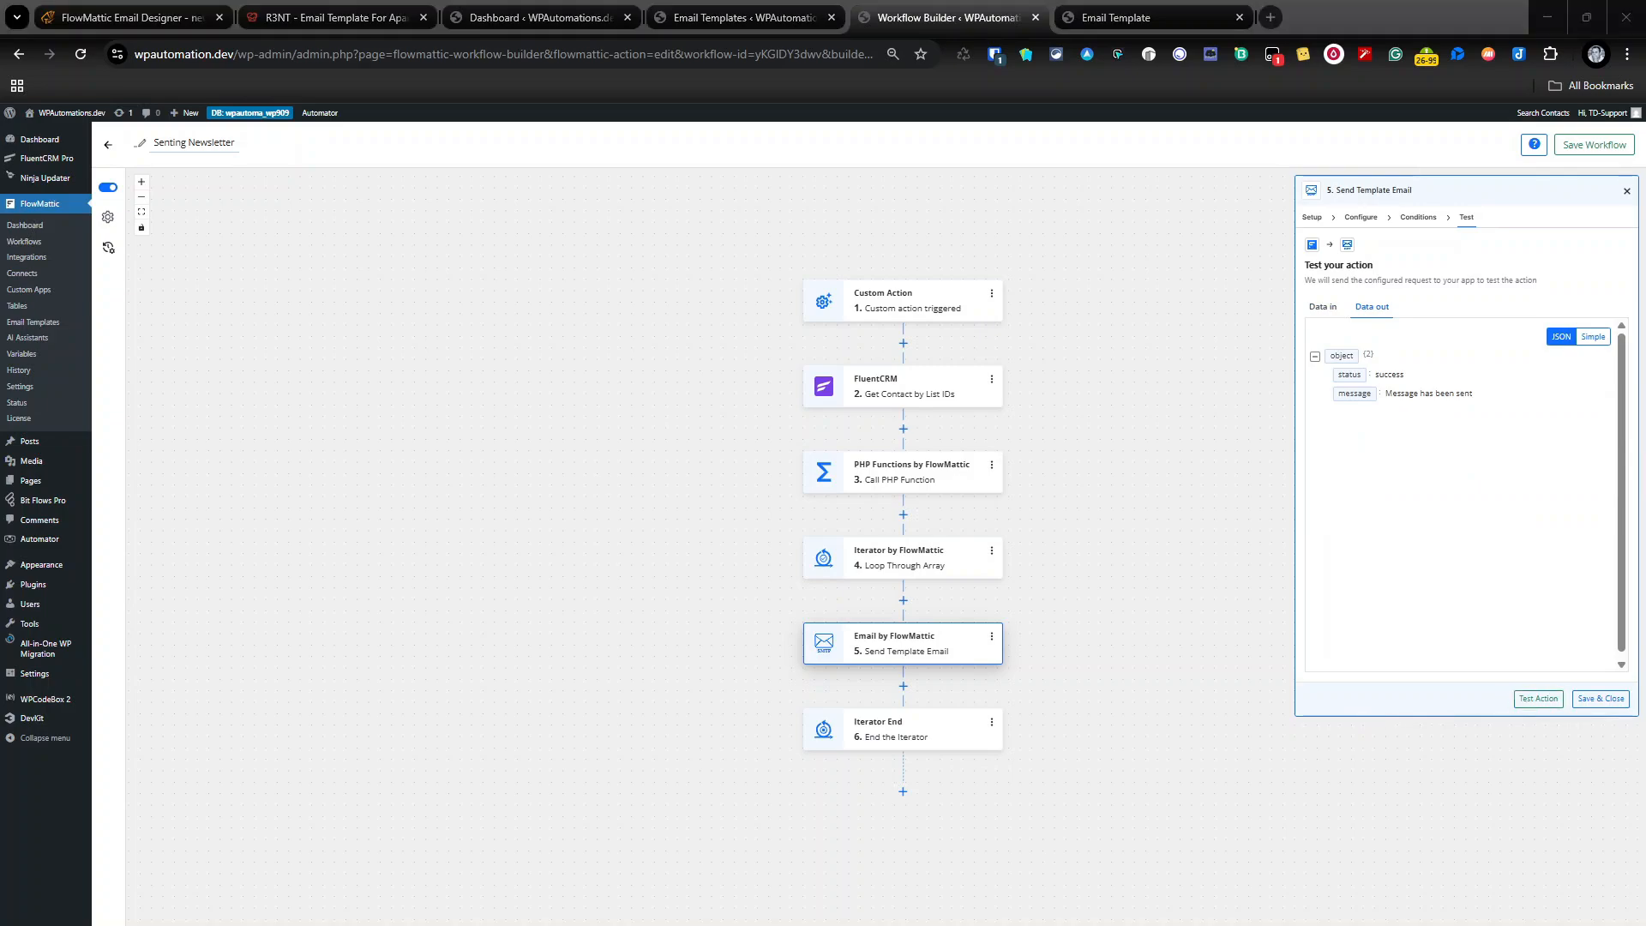
Switch to Gmail, open the new "A new property avaliable" message, and examine its personalised heading, headline image and links down to the footer
key("ctrl+9")
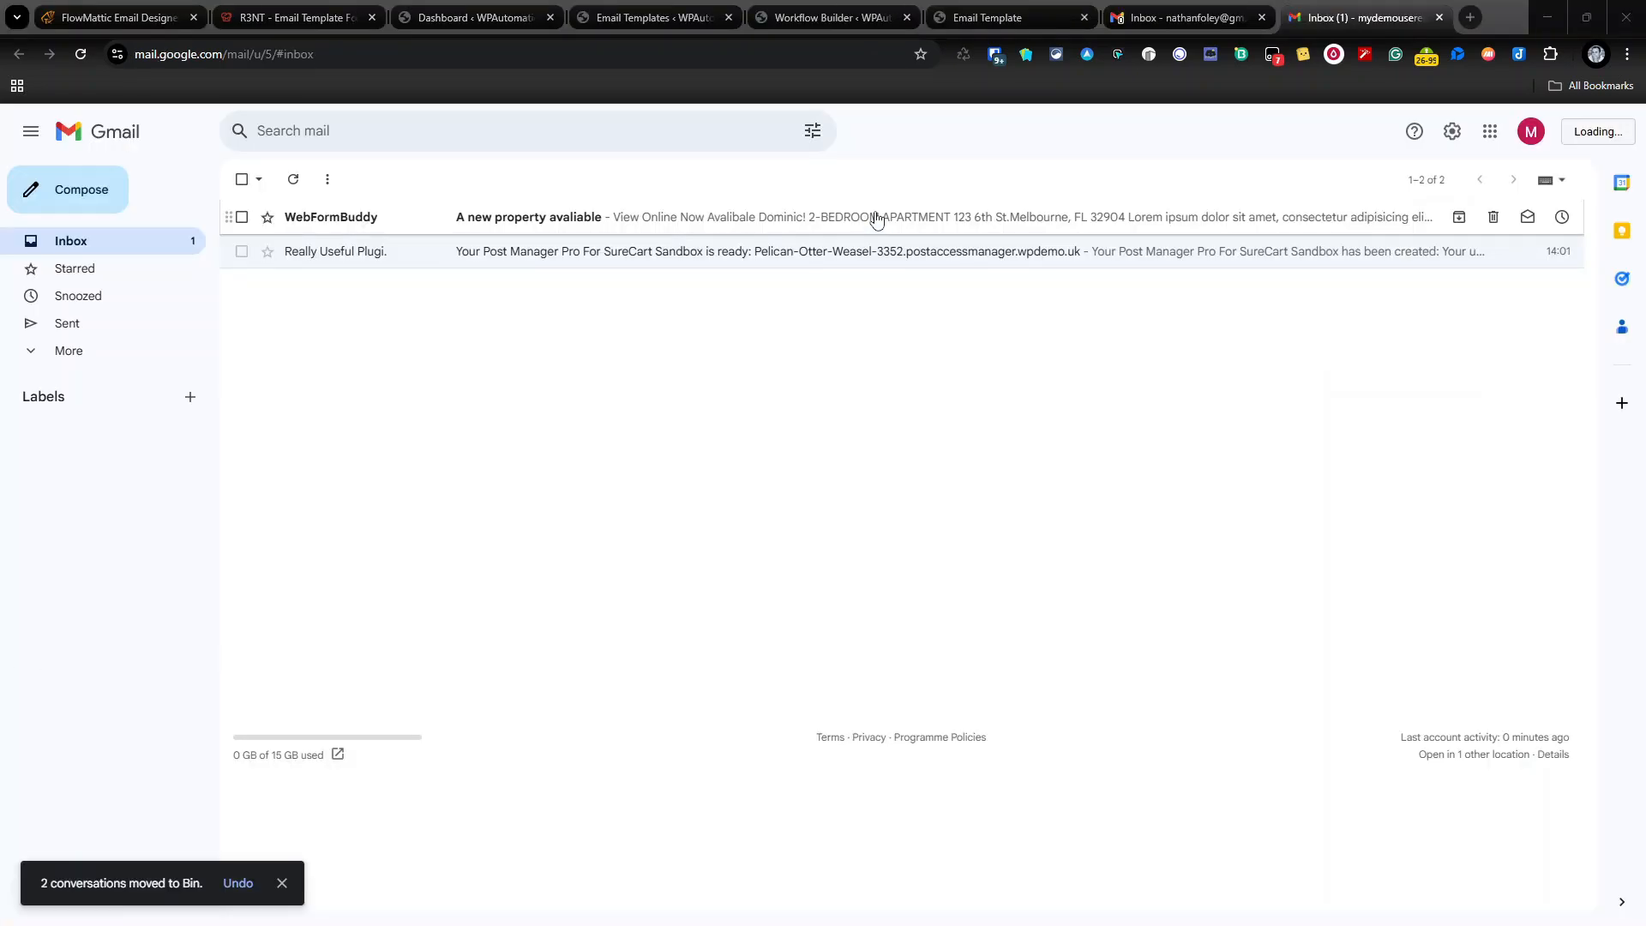
left_click(872, 221)
scroll(945, 434, "down", 1)
scroll(944, 434, "up", 1)
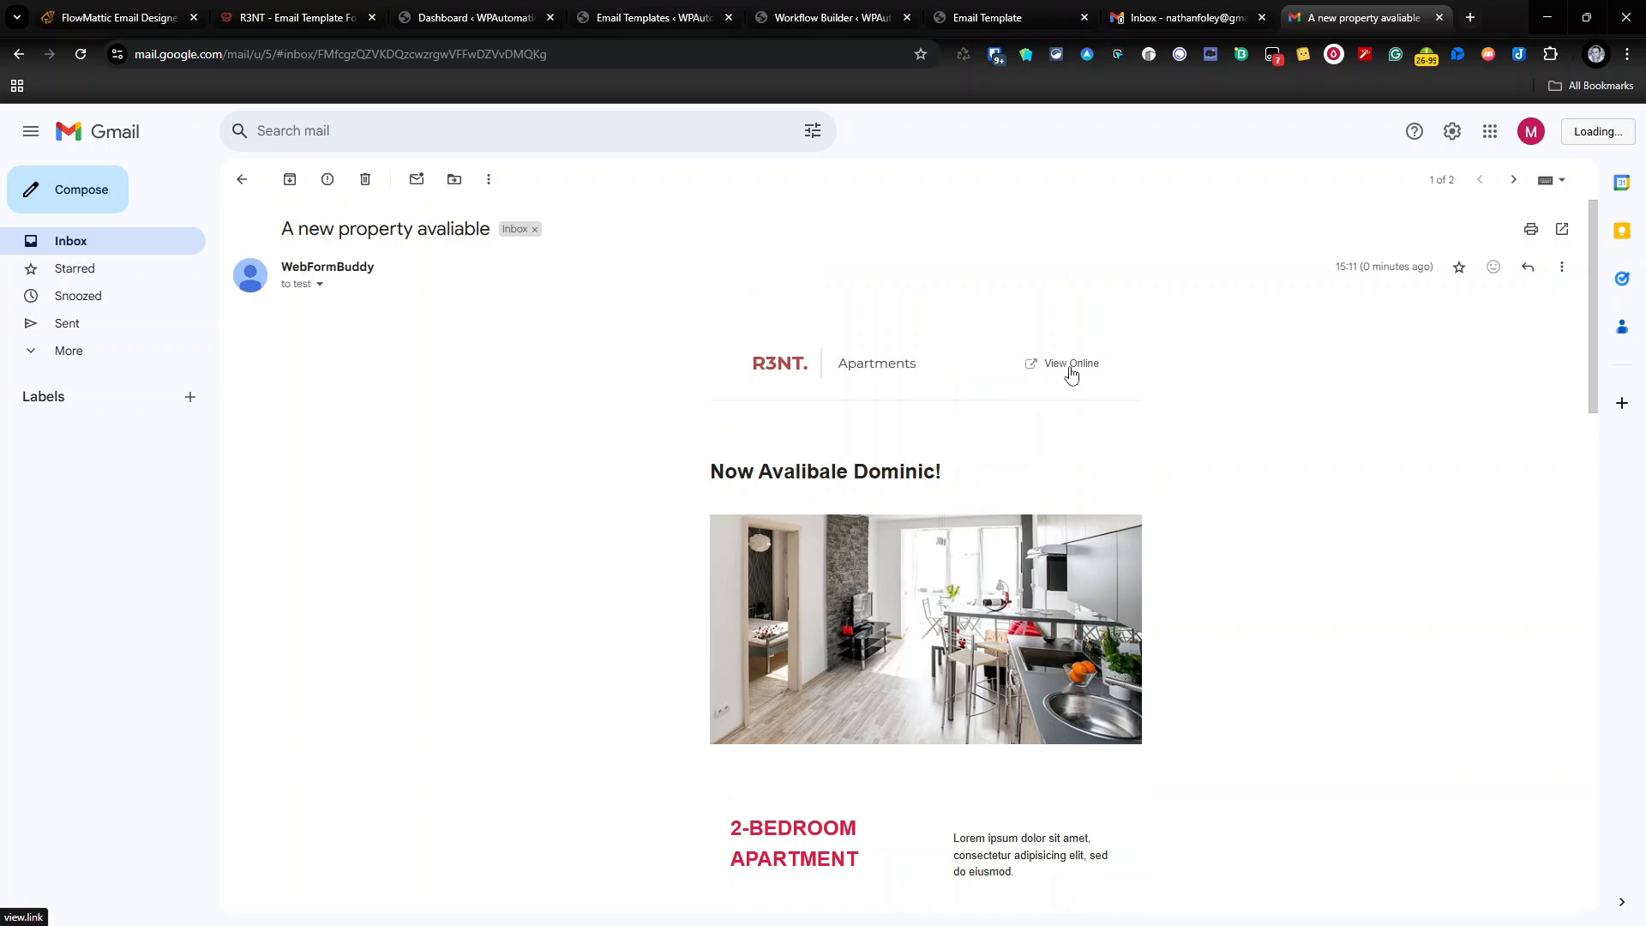
left_click_drag(863, 476, 958, 496)
scroll(958, 496, "down", 2)
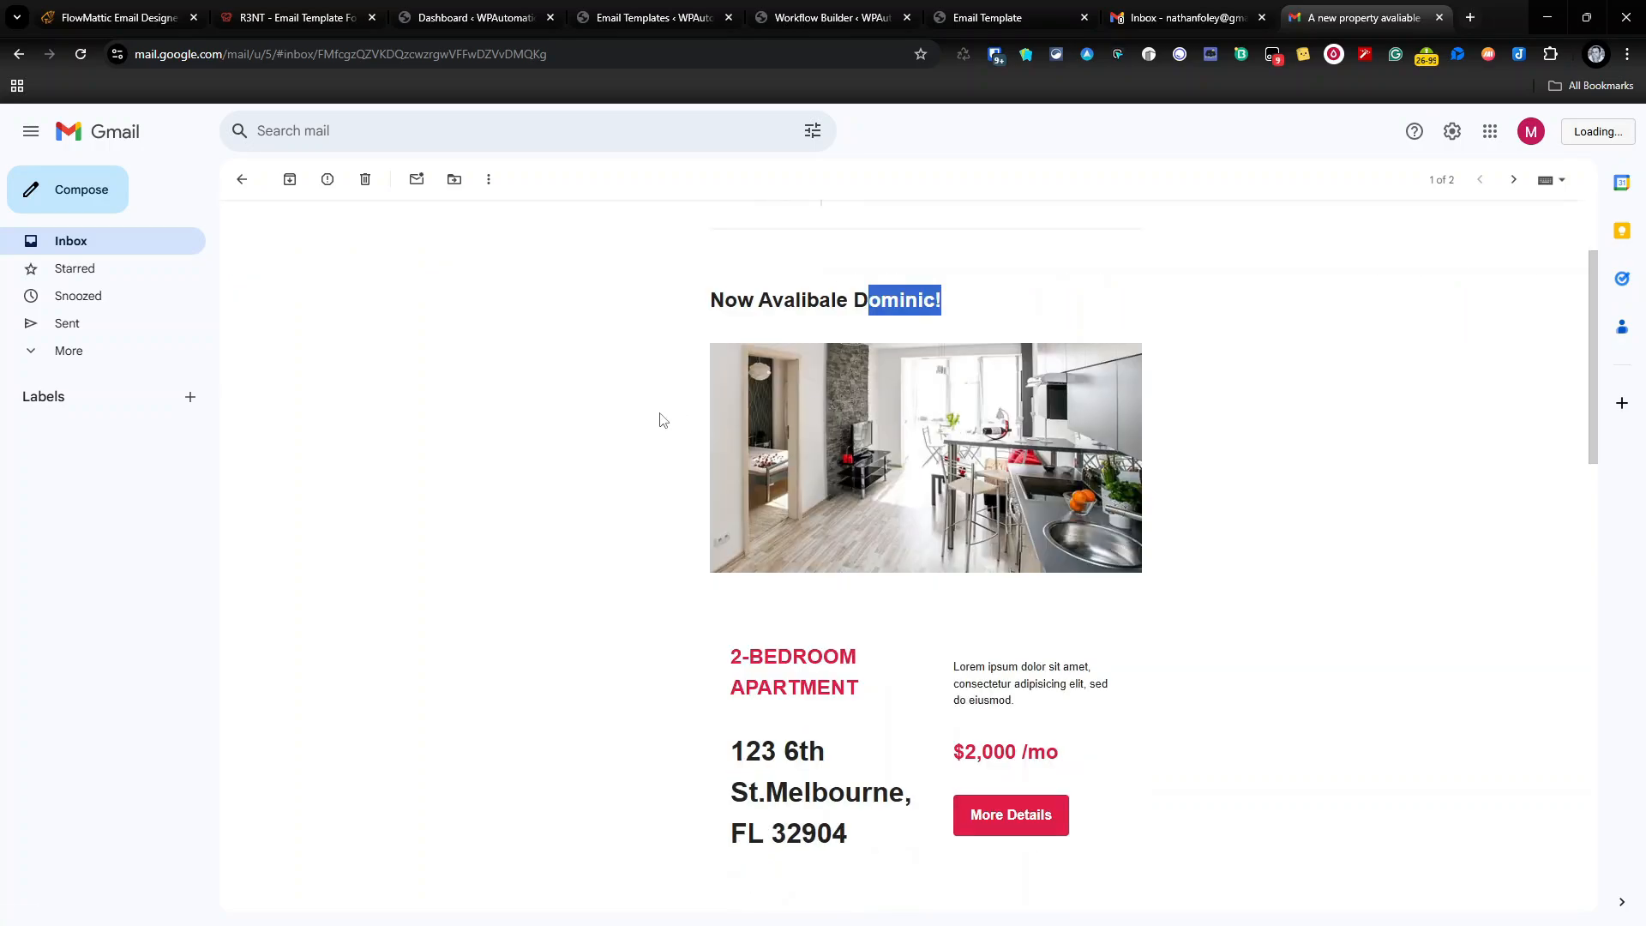
scroll(961, 446, "down", 4)
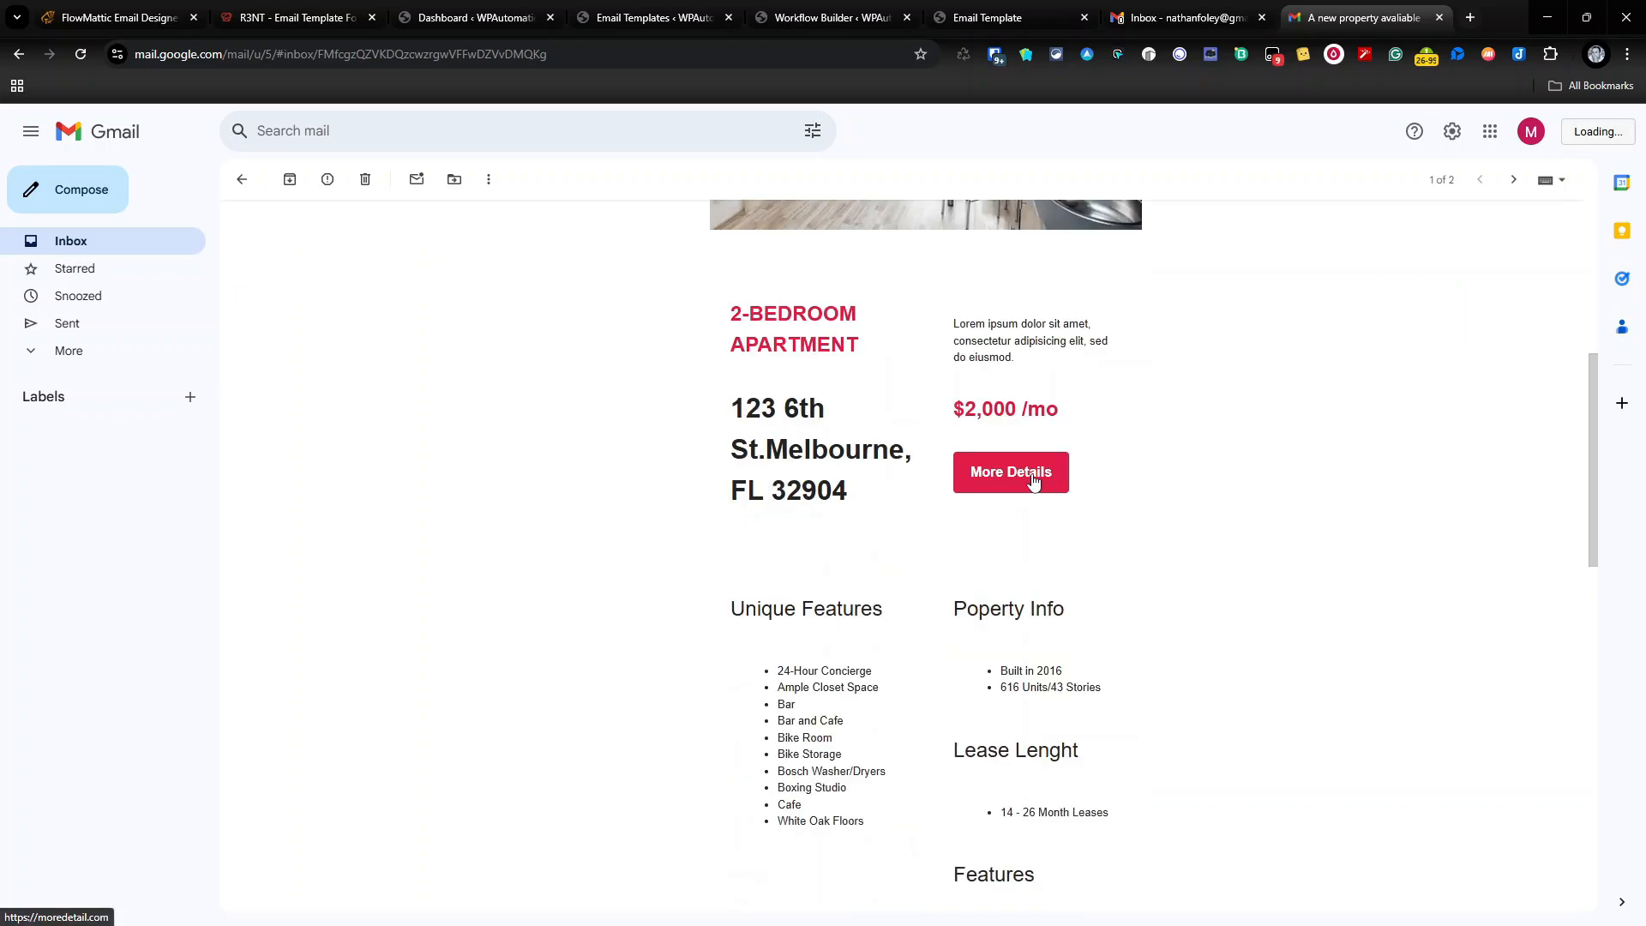
scroll(1034, 482, "down", 10)
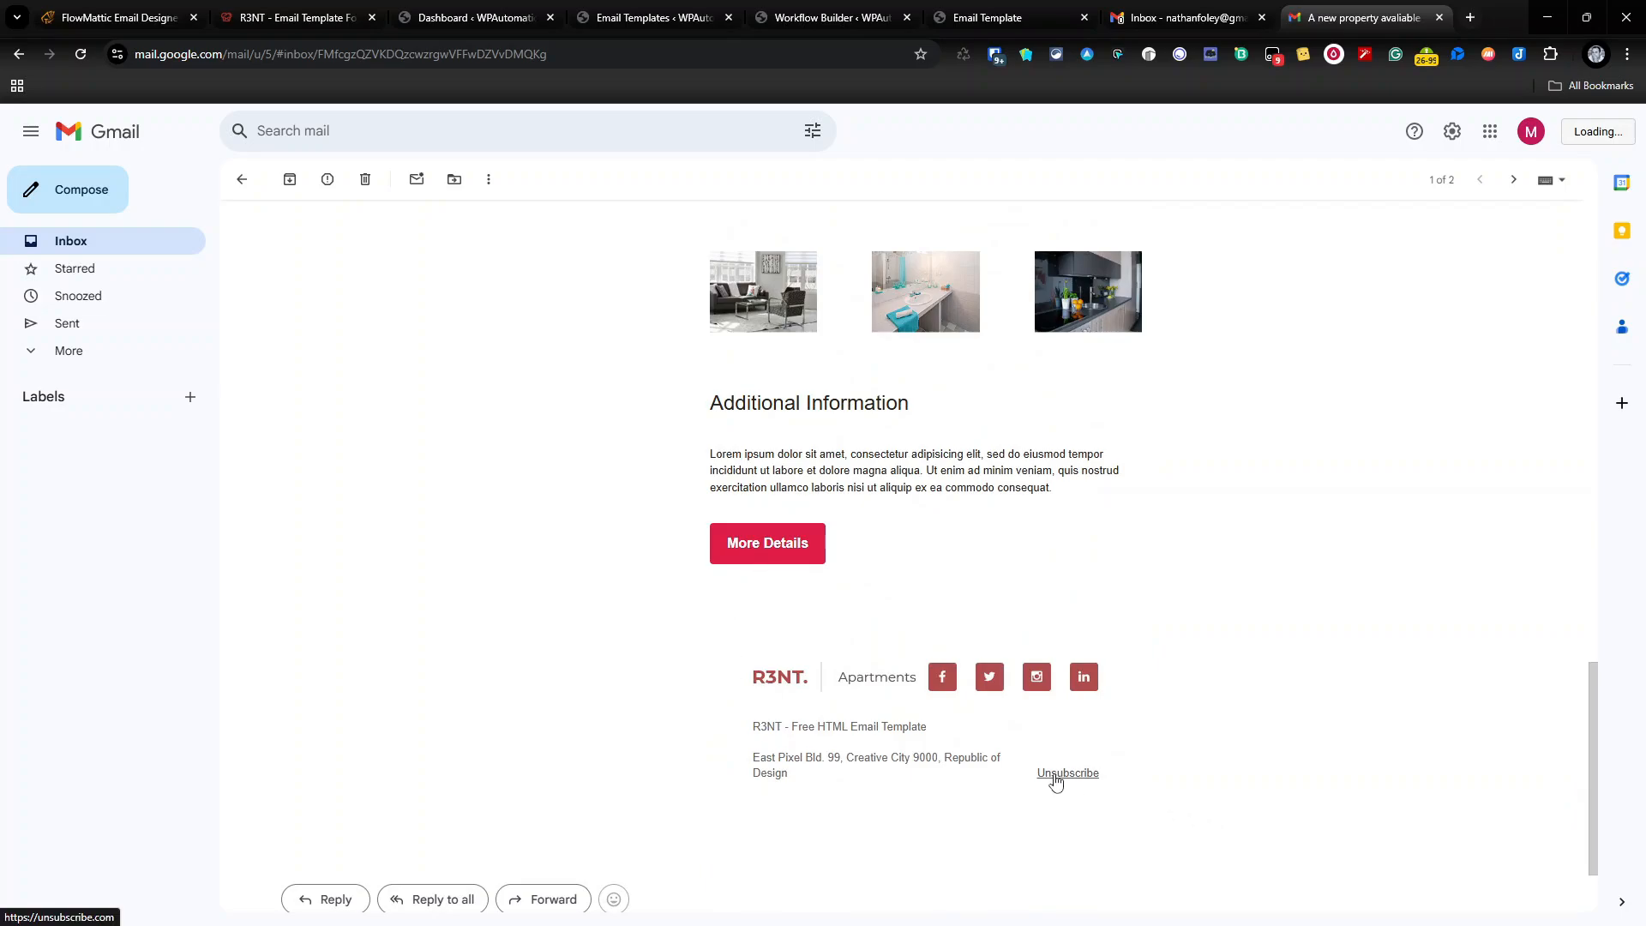
scroll(1071, 780, "up", 5)
scroll(1071, 780, "up", 5)
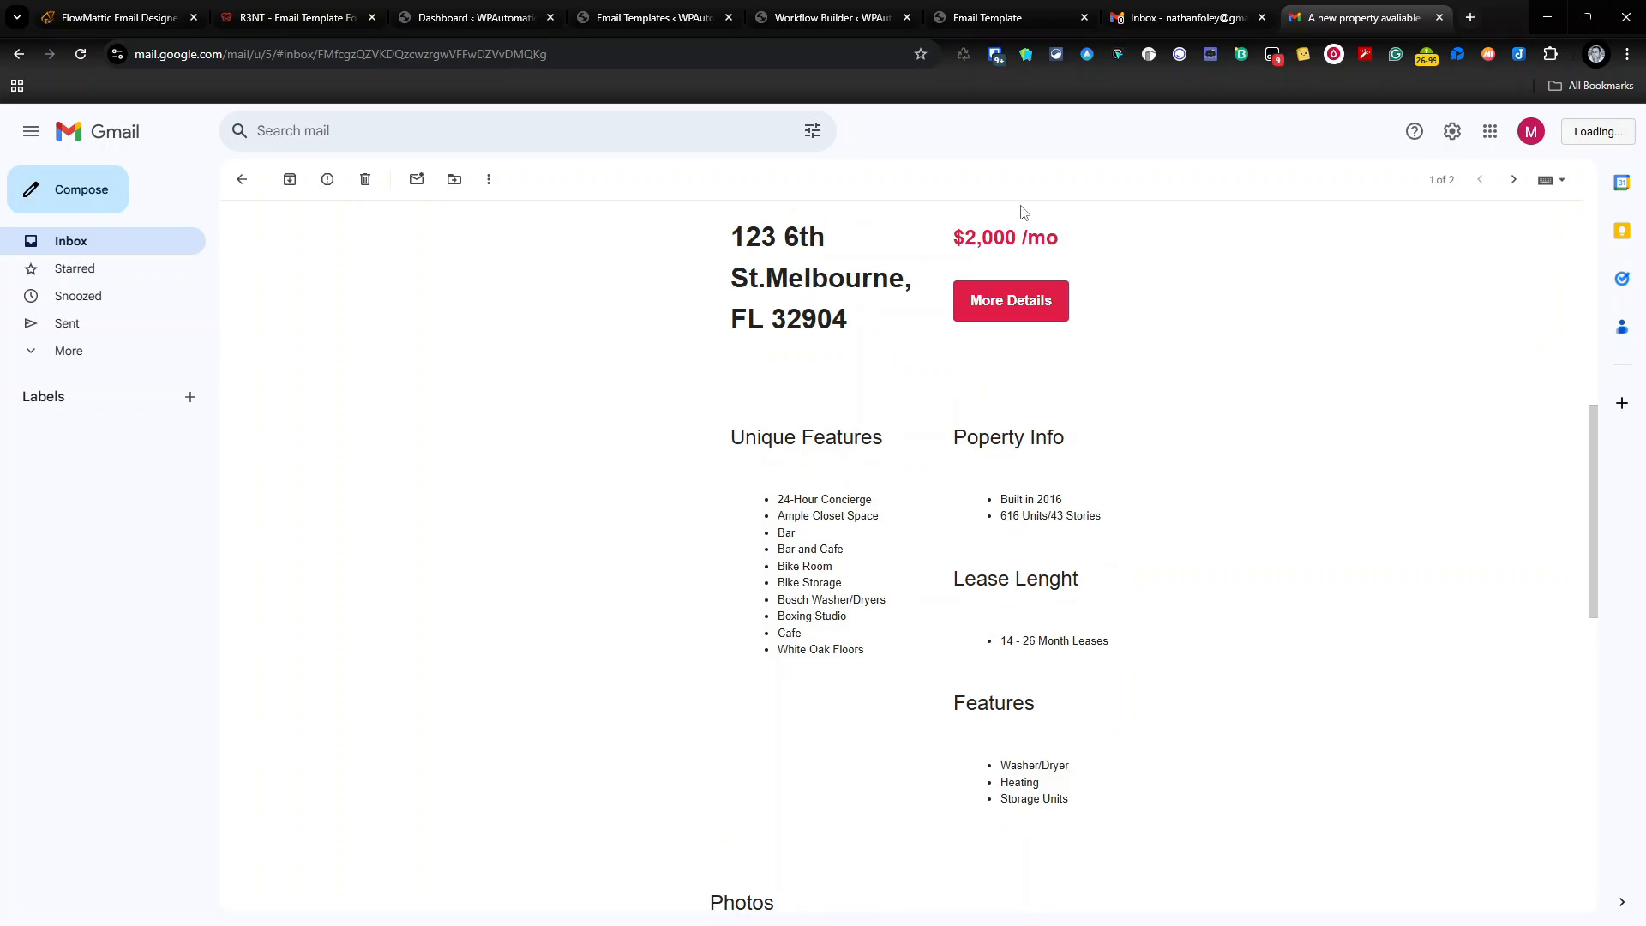
Close the extra Gmail inbox tab and return to the email template editor to review the property details, feature lists and photos
left_click(1261, 18)
left_click(853, 17)
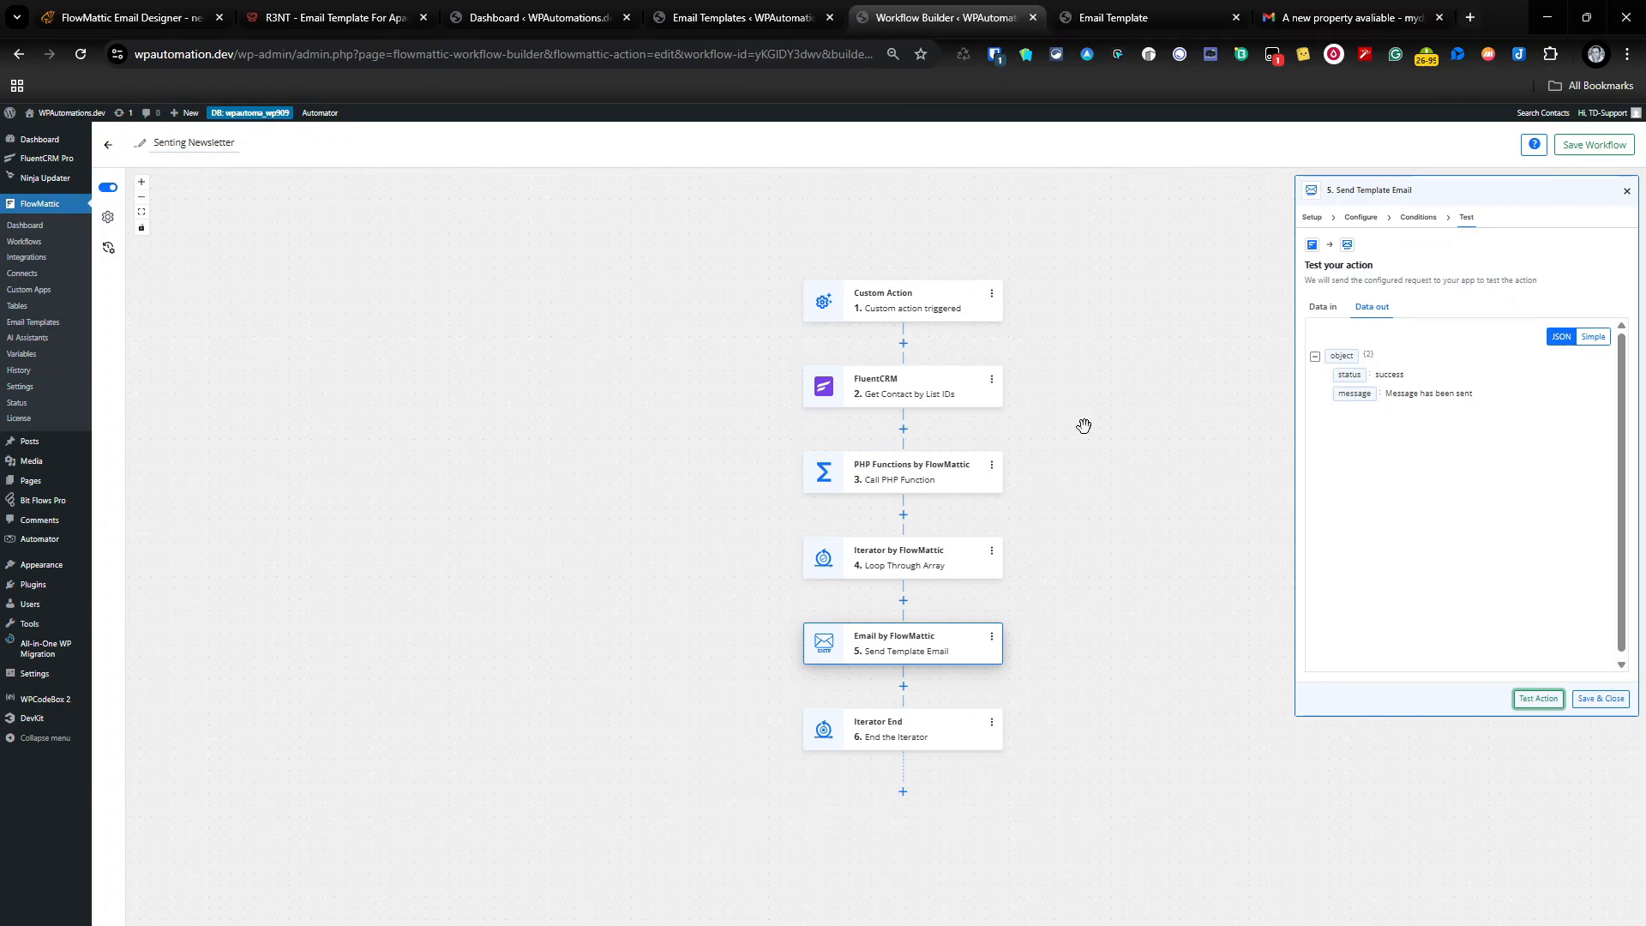
left_click(763, 18)
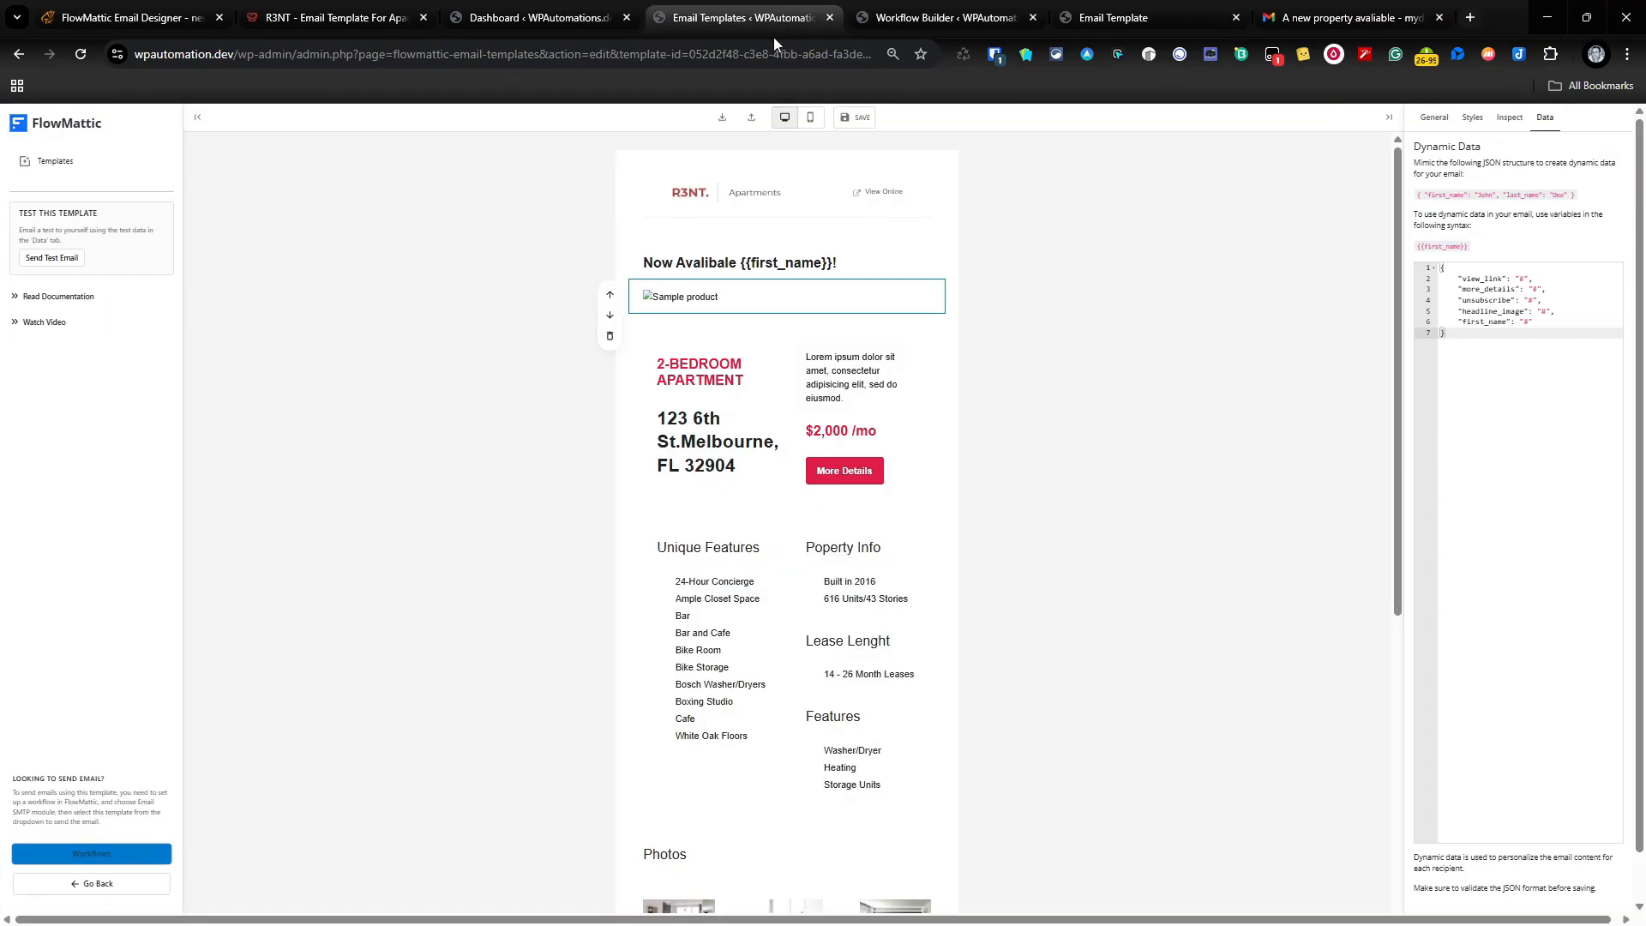
scroll(900, 472, "down", 4)
scroll(793, 402, "up", 2)
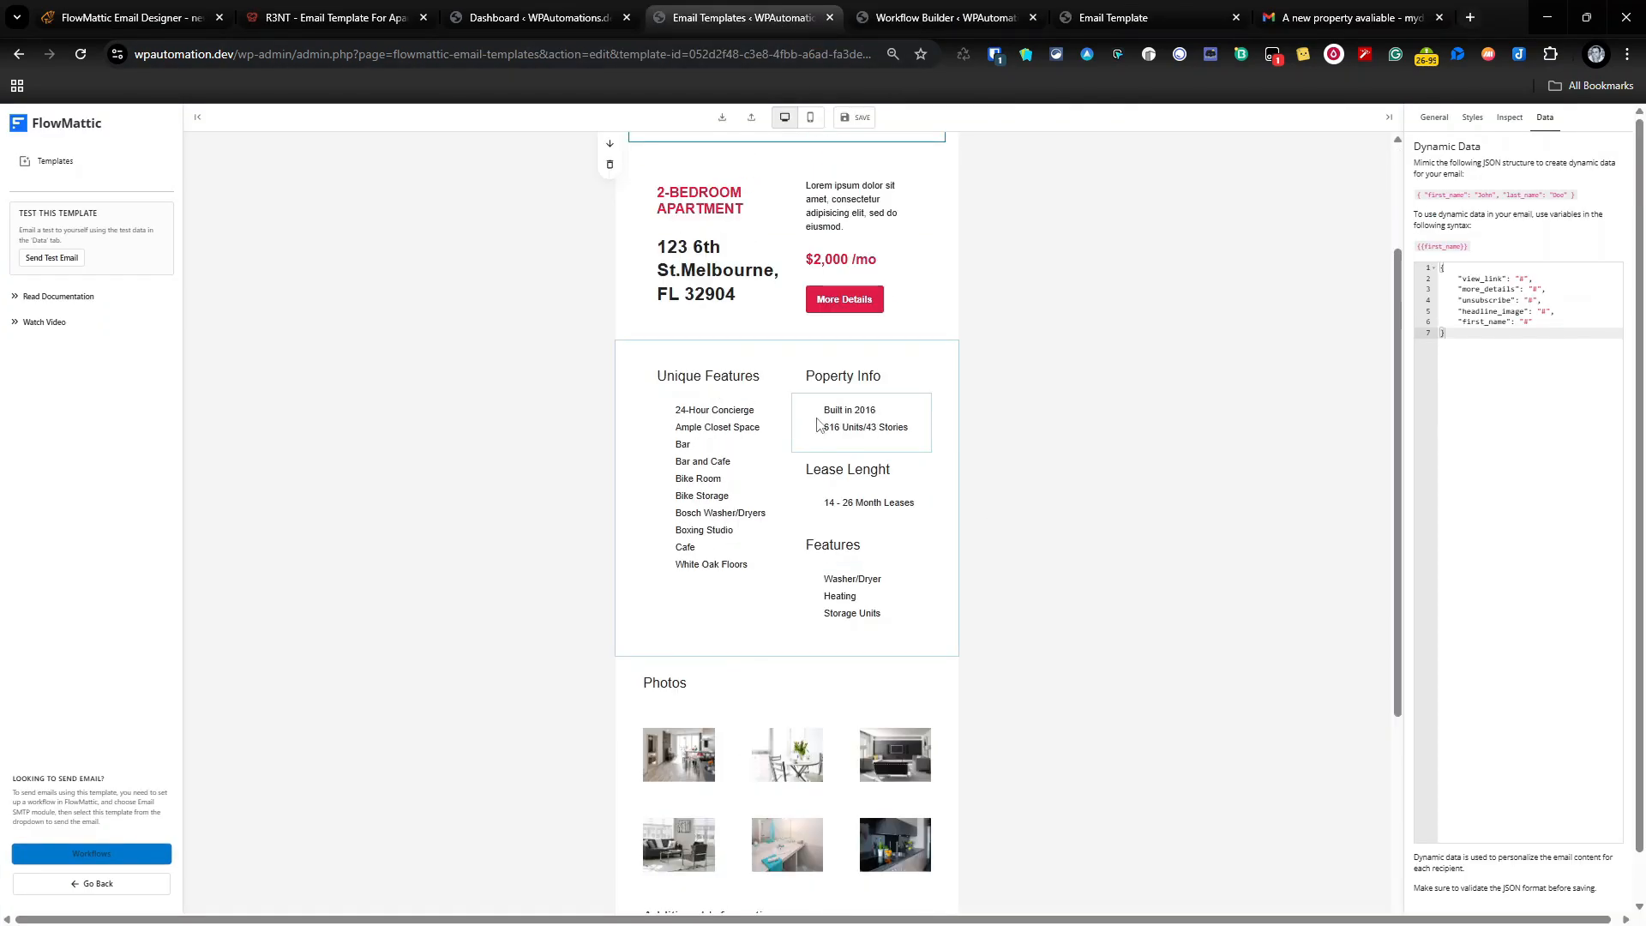
Return to the received email in Gmail and examine its bulleted feature lists, photos, additional information and footer
left_click(1346, 18)
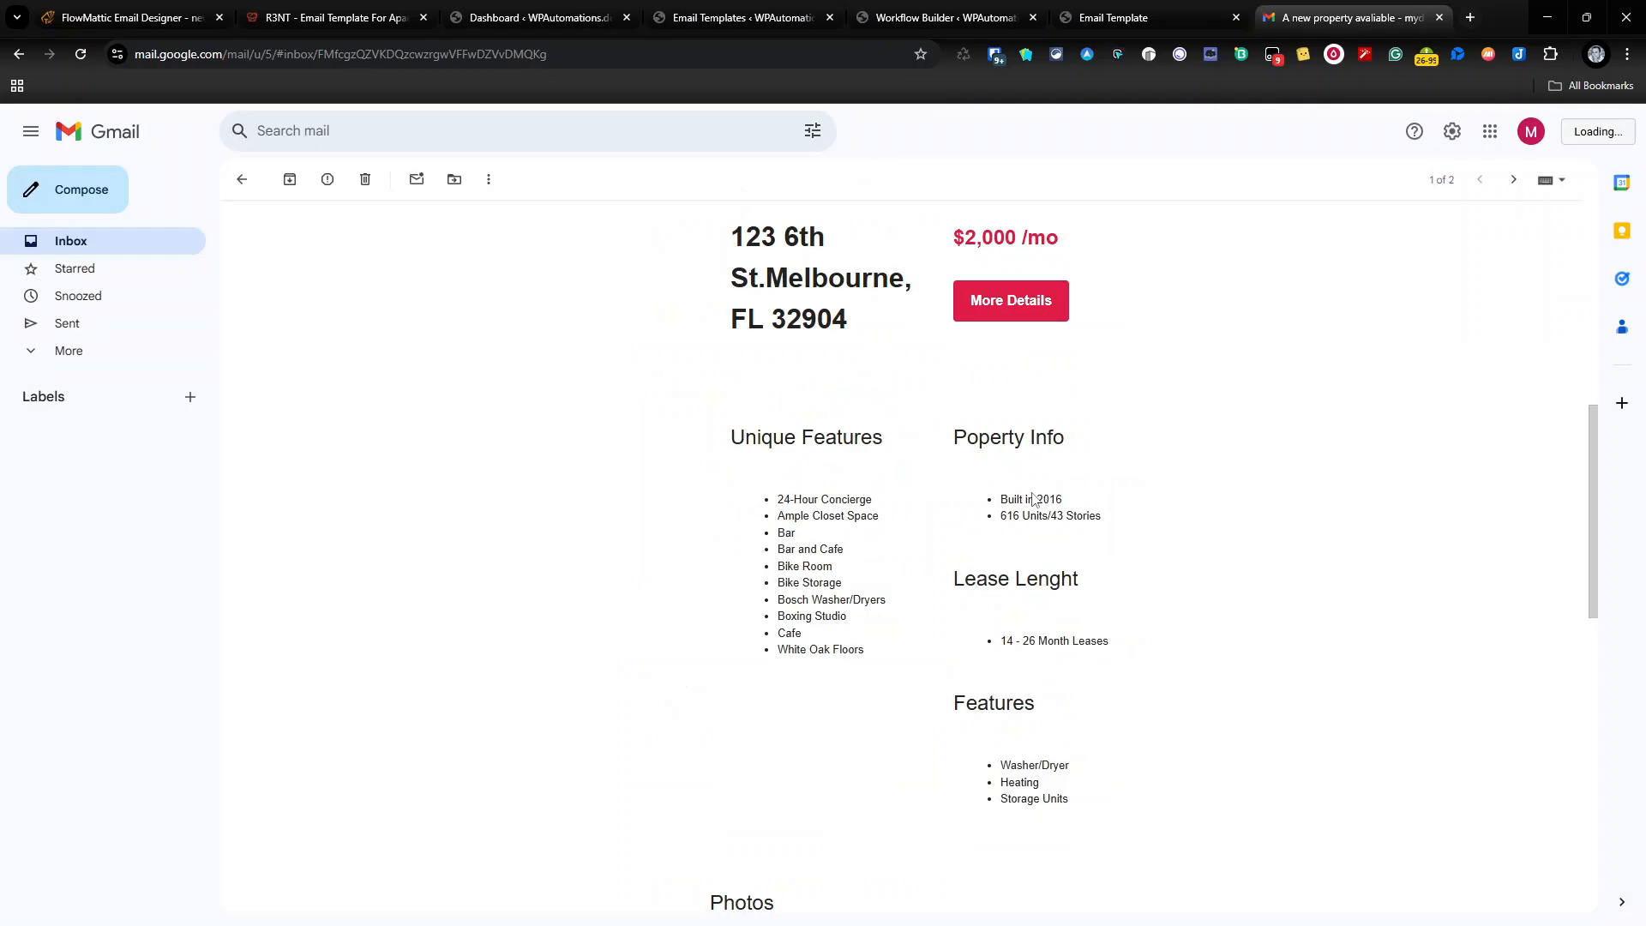
left_click_drag(779, 504, 878, 653)
scroll(993, 662, "down", 3)
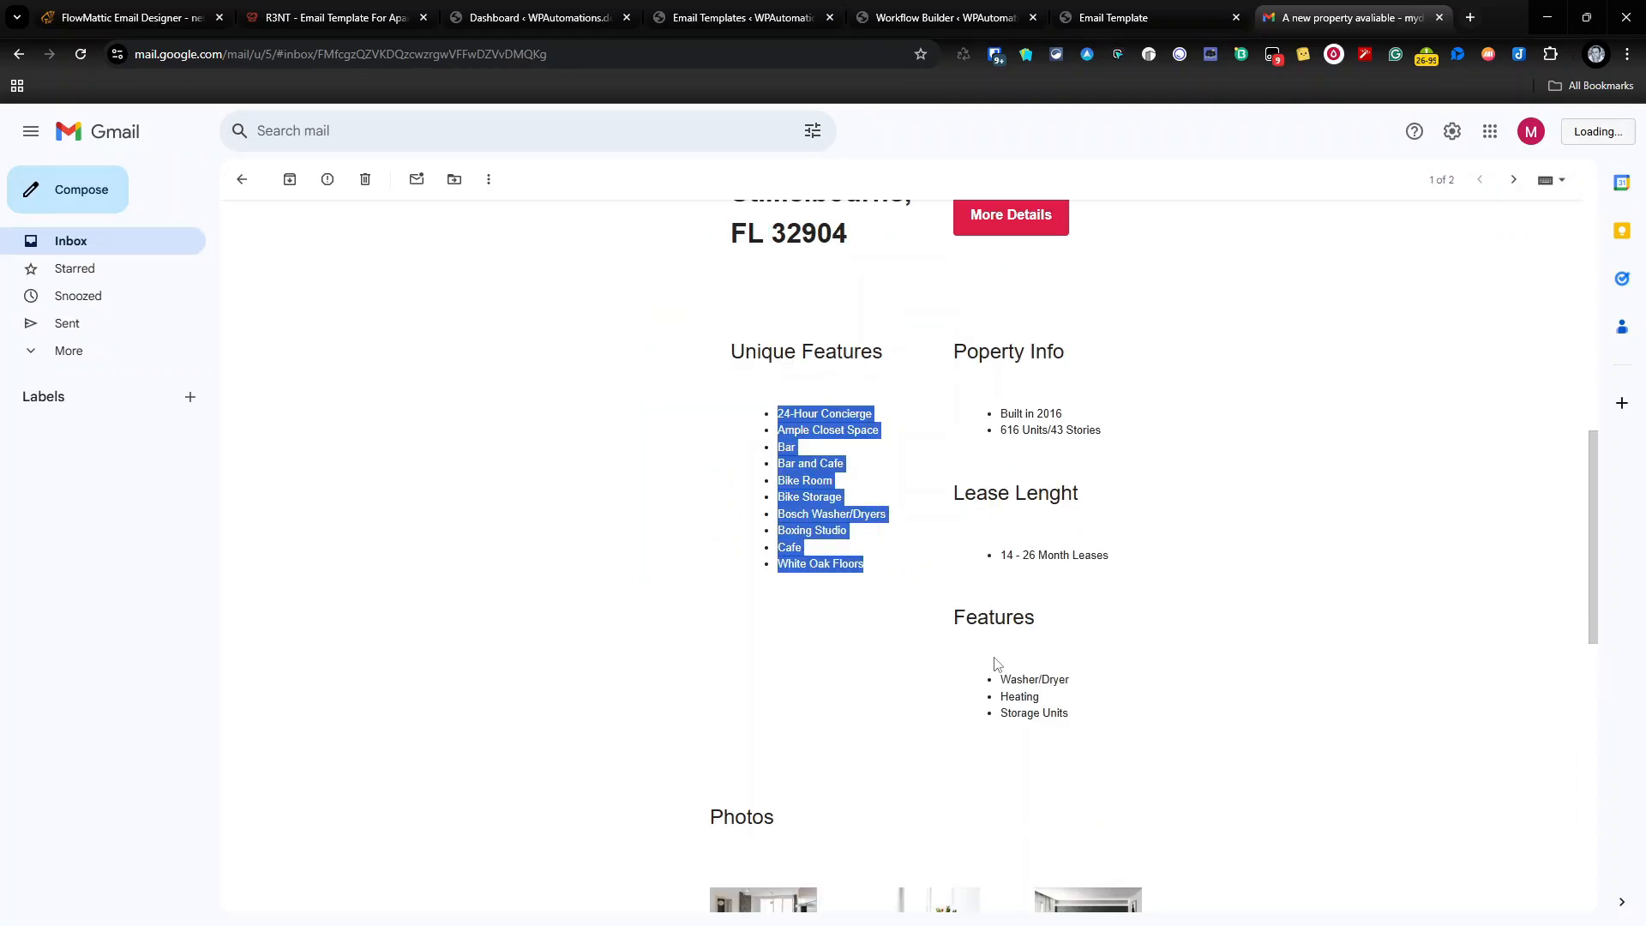
left_click(1020, 546)
scroll(1025, 534, "down", 6)
scroll(1044, 581, "up", 3)
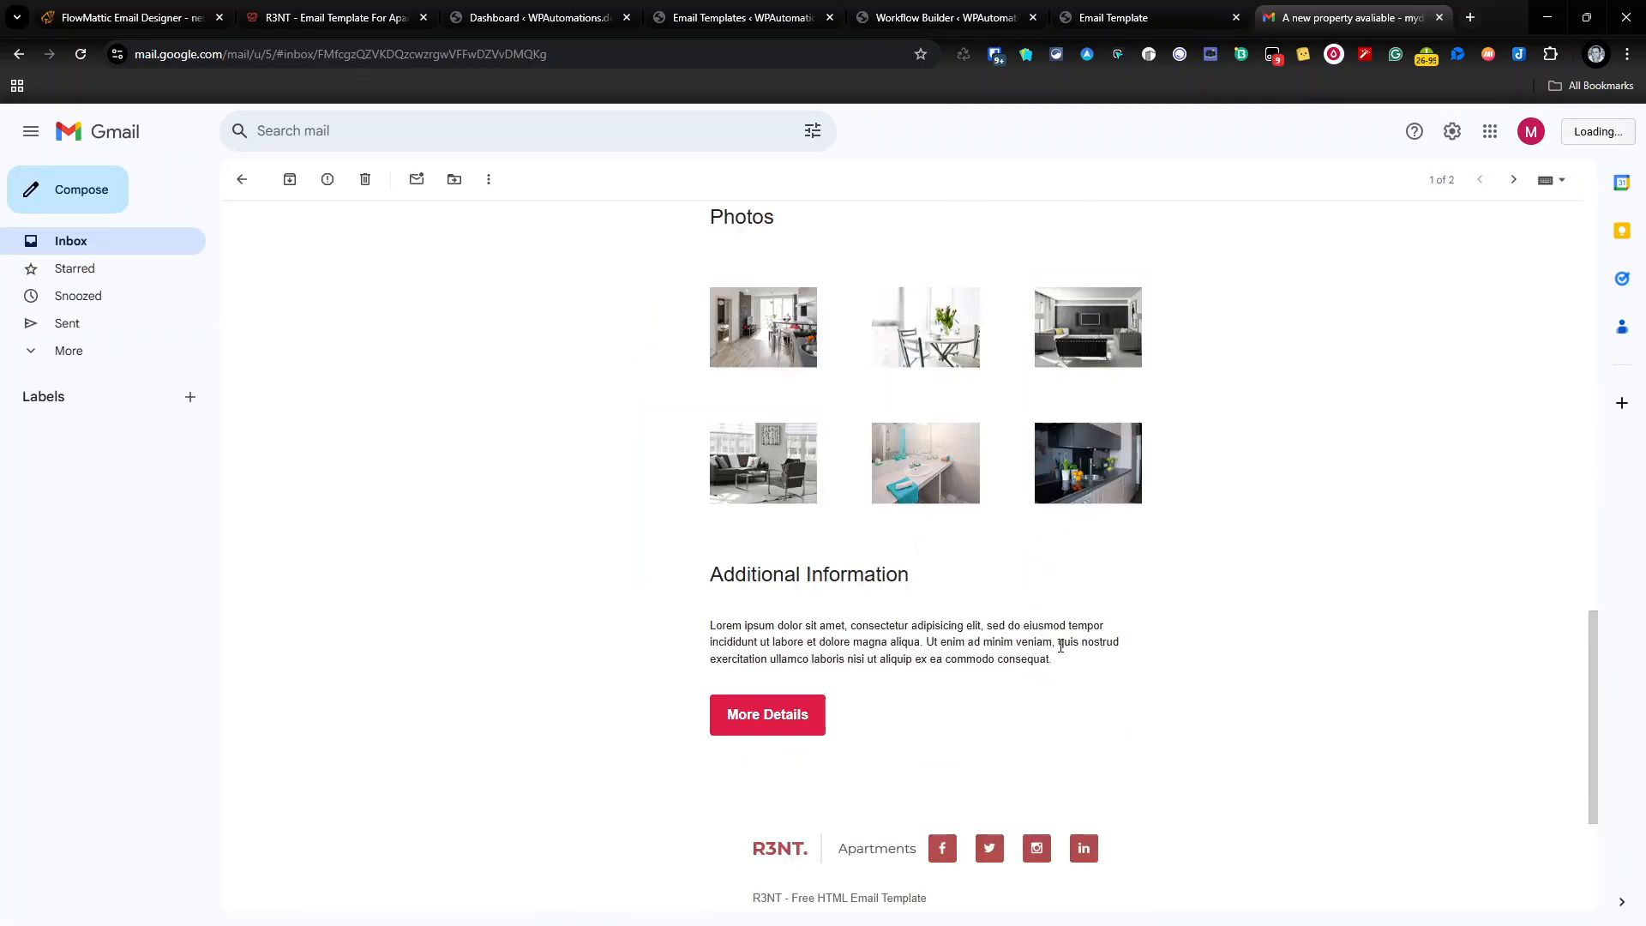
scroll(1012, 642, "down", 3)
scroll(995, 643, "up", 1)
scroll(857, 622, "down", 3)
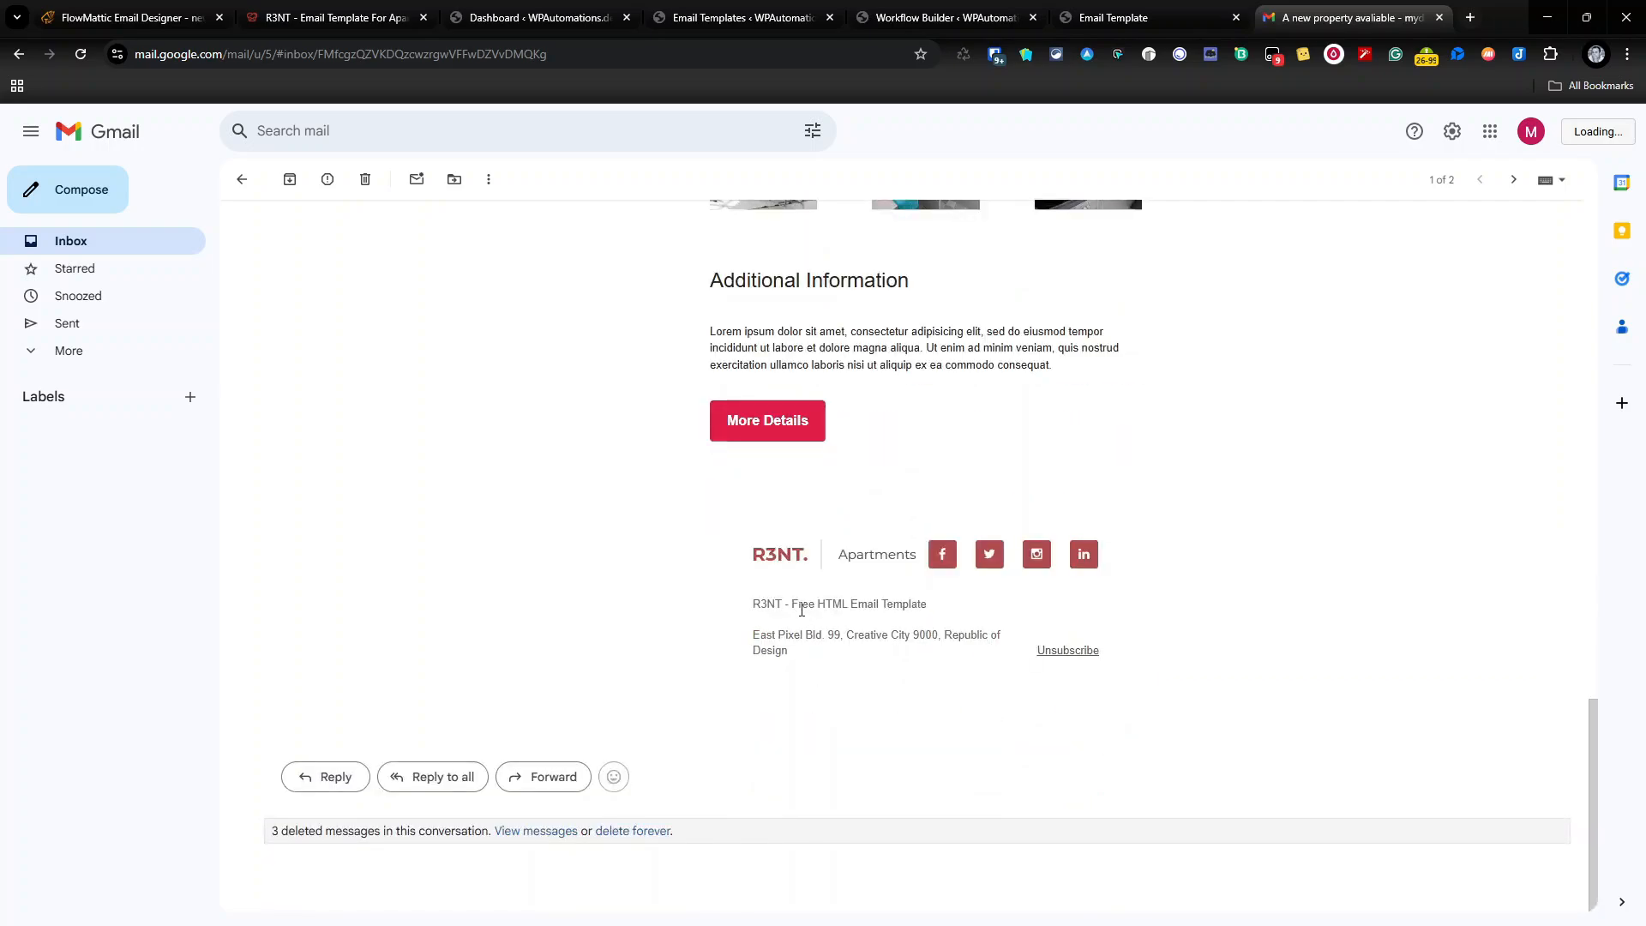
scroll(770, 571, "up", 15)
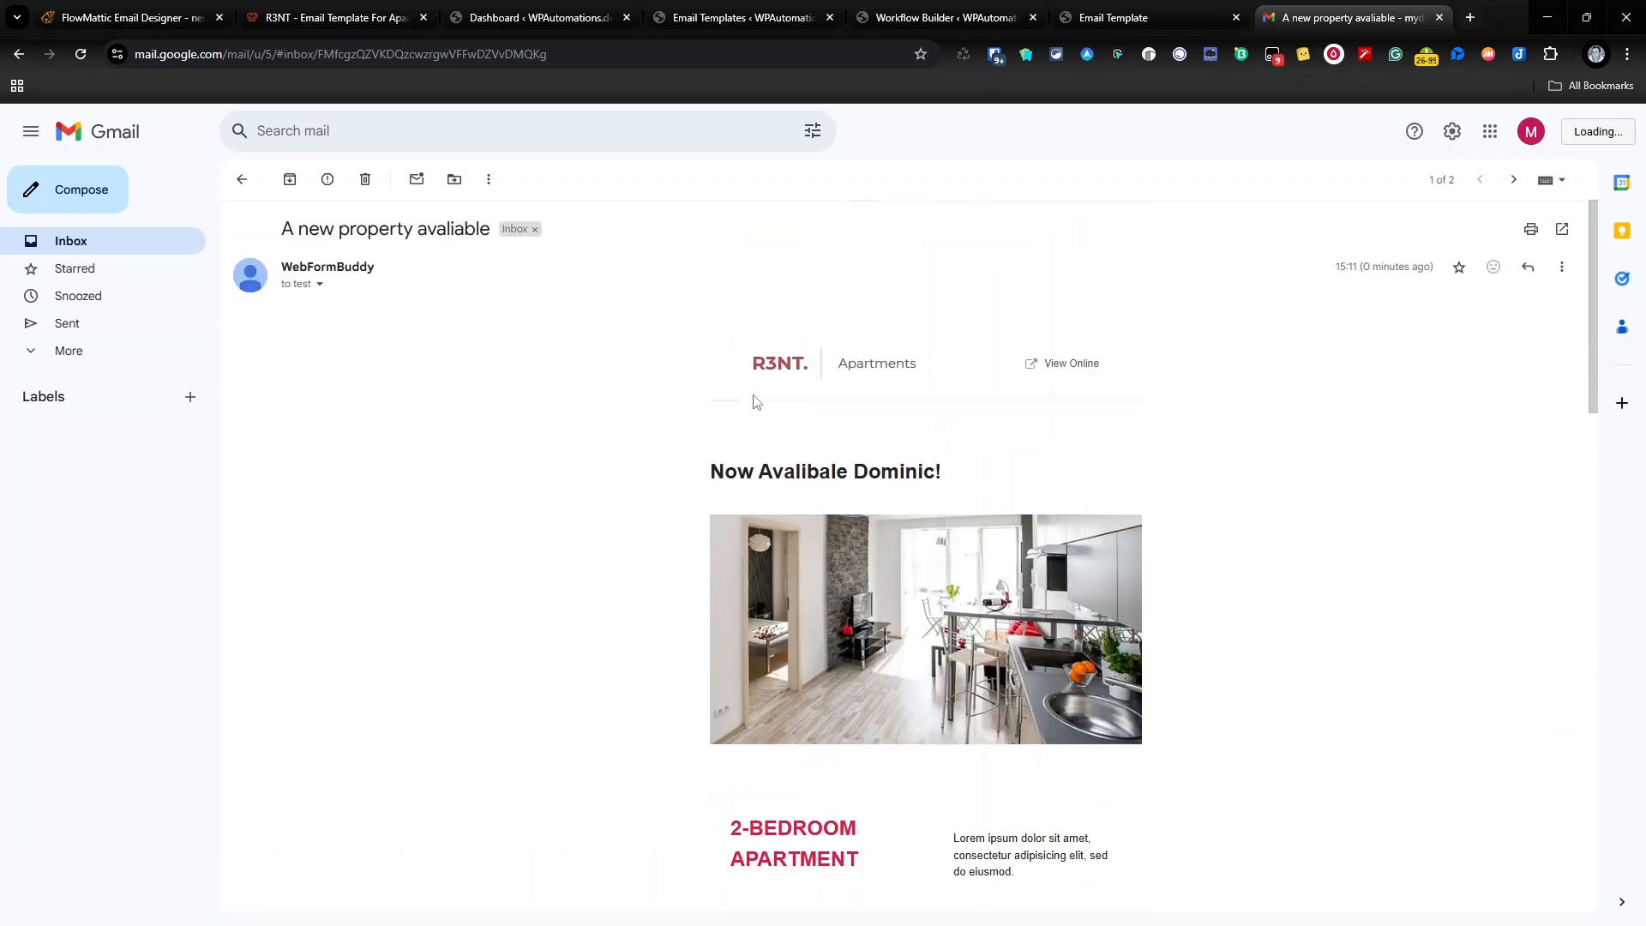
scroll(763, 600, "down", 15)
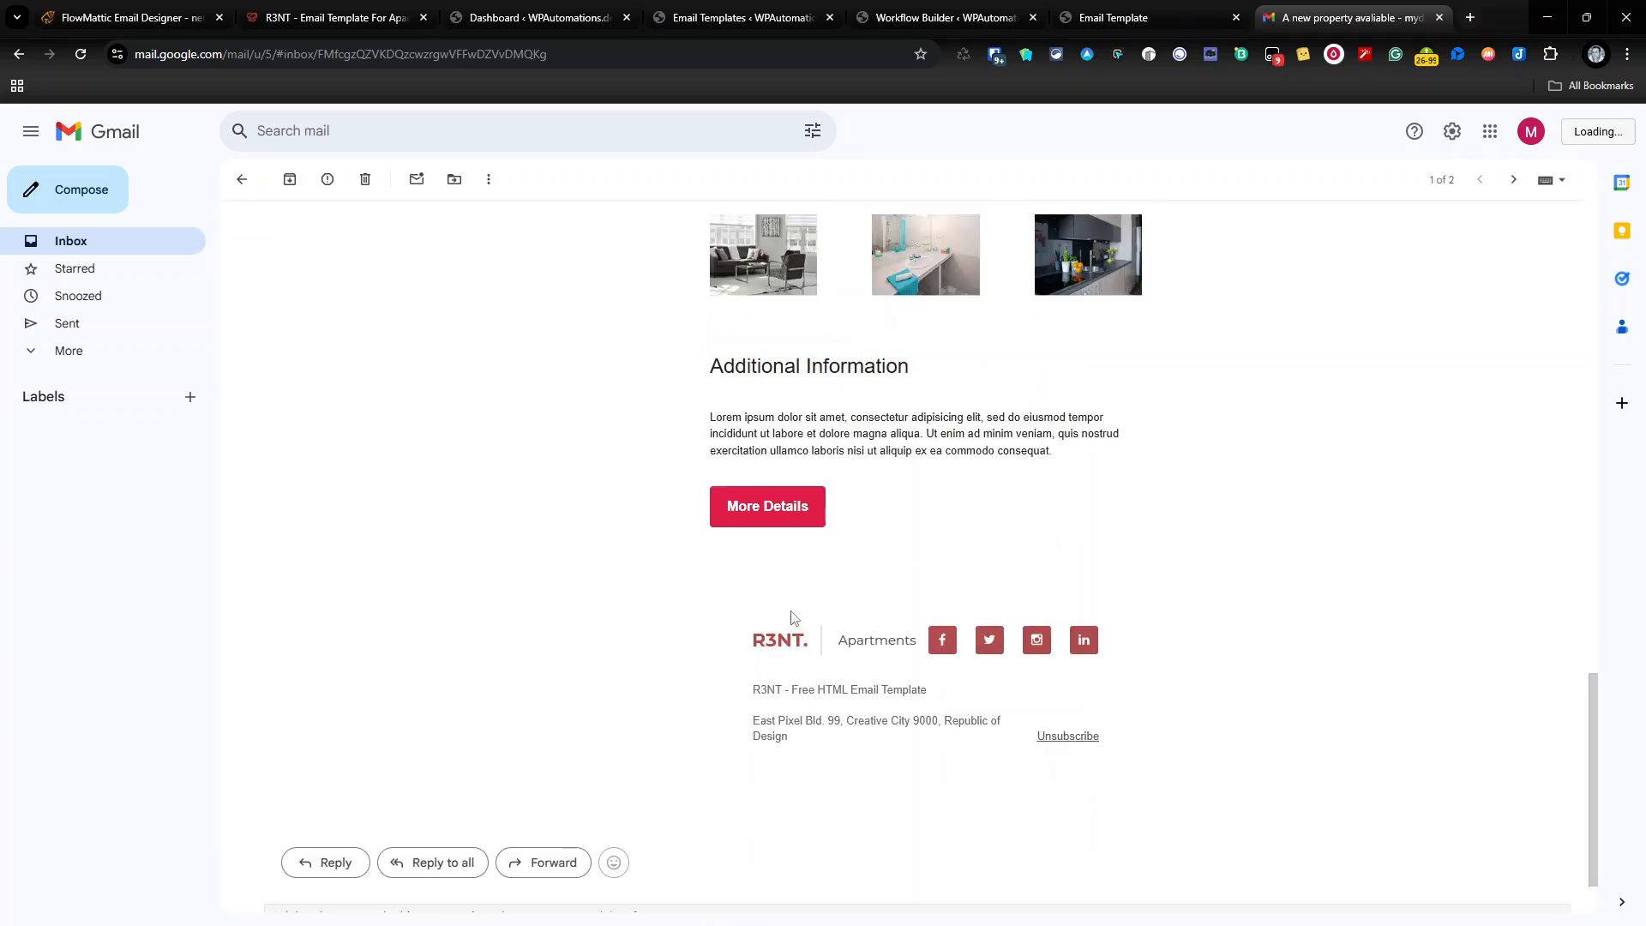
scroll(794, 620, "up", 1)
Compare the original R3NT HTML newsletter with the rebuilt version in the email template editor
left_click(1142, 19)
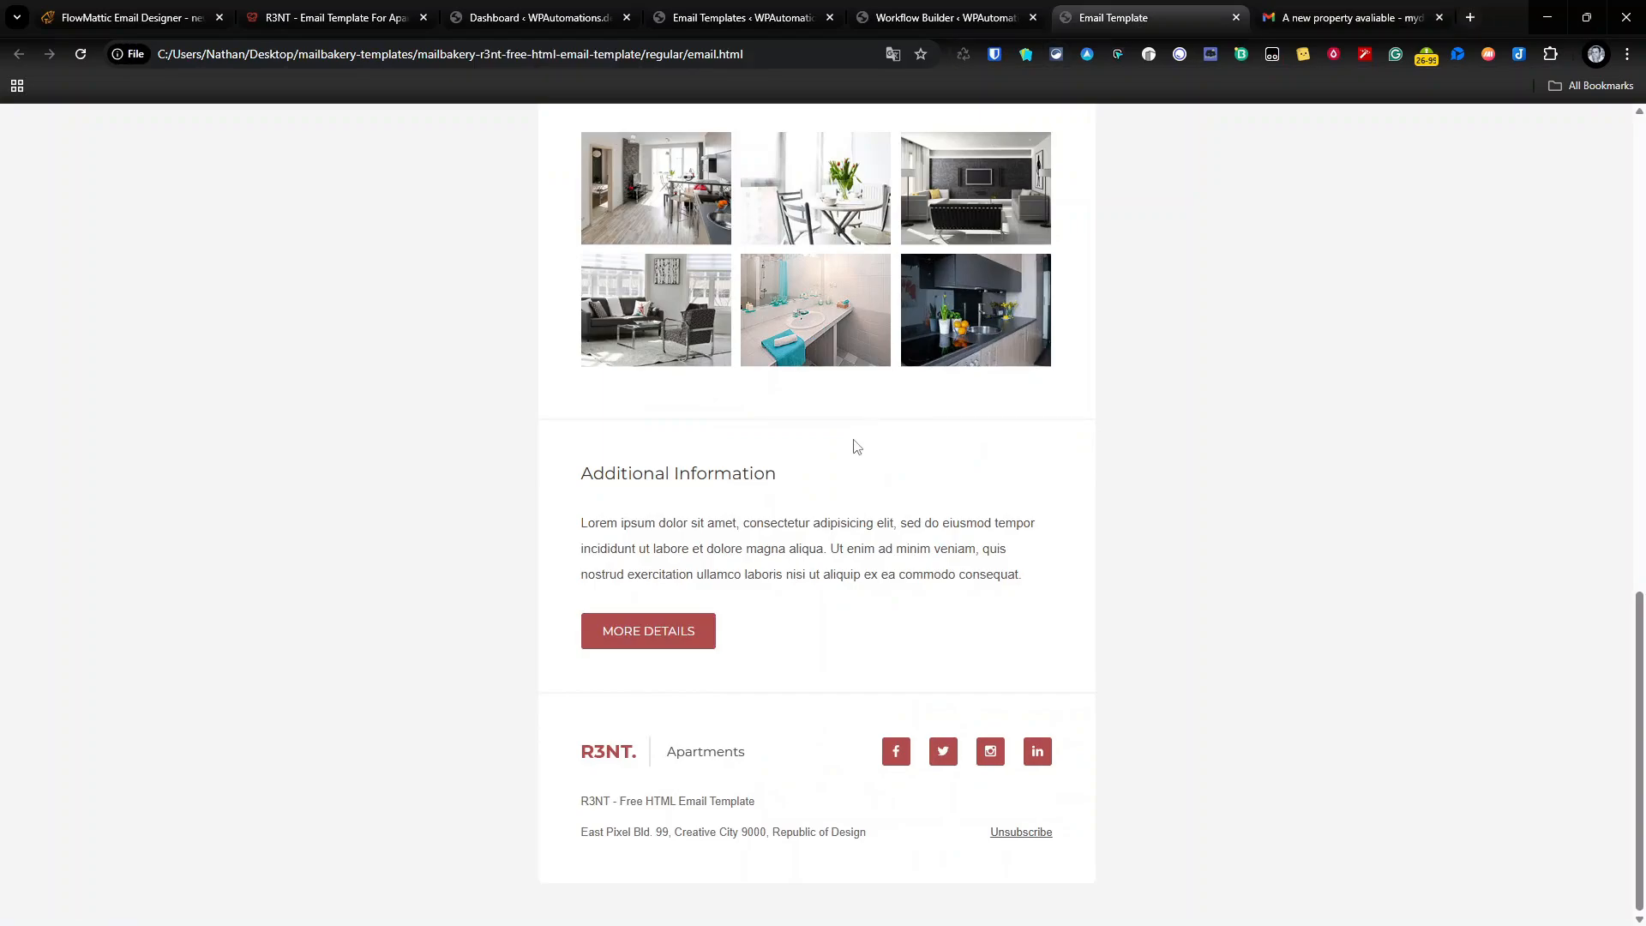
scroll(856, 445, "up", 4)
left_click(743, 18)
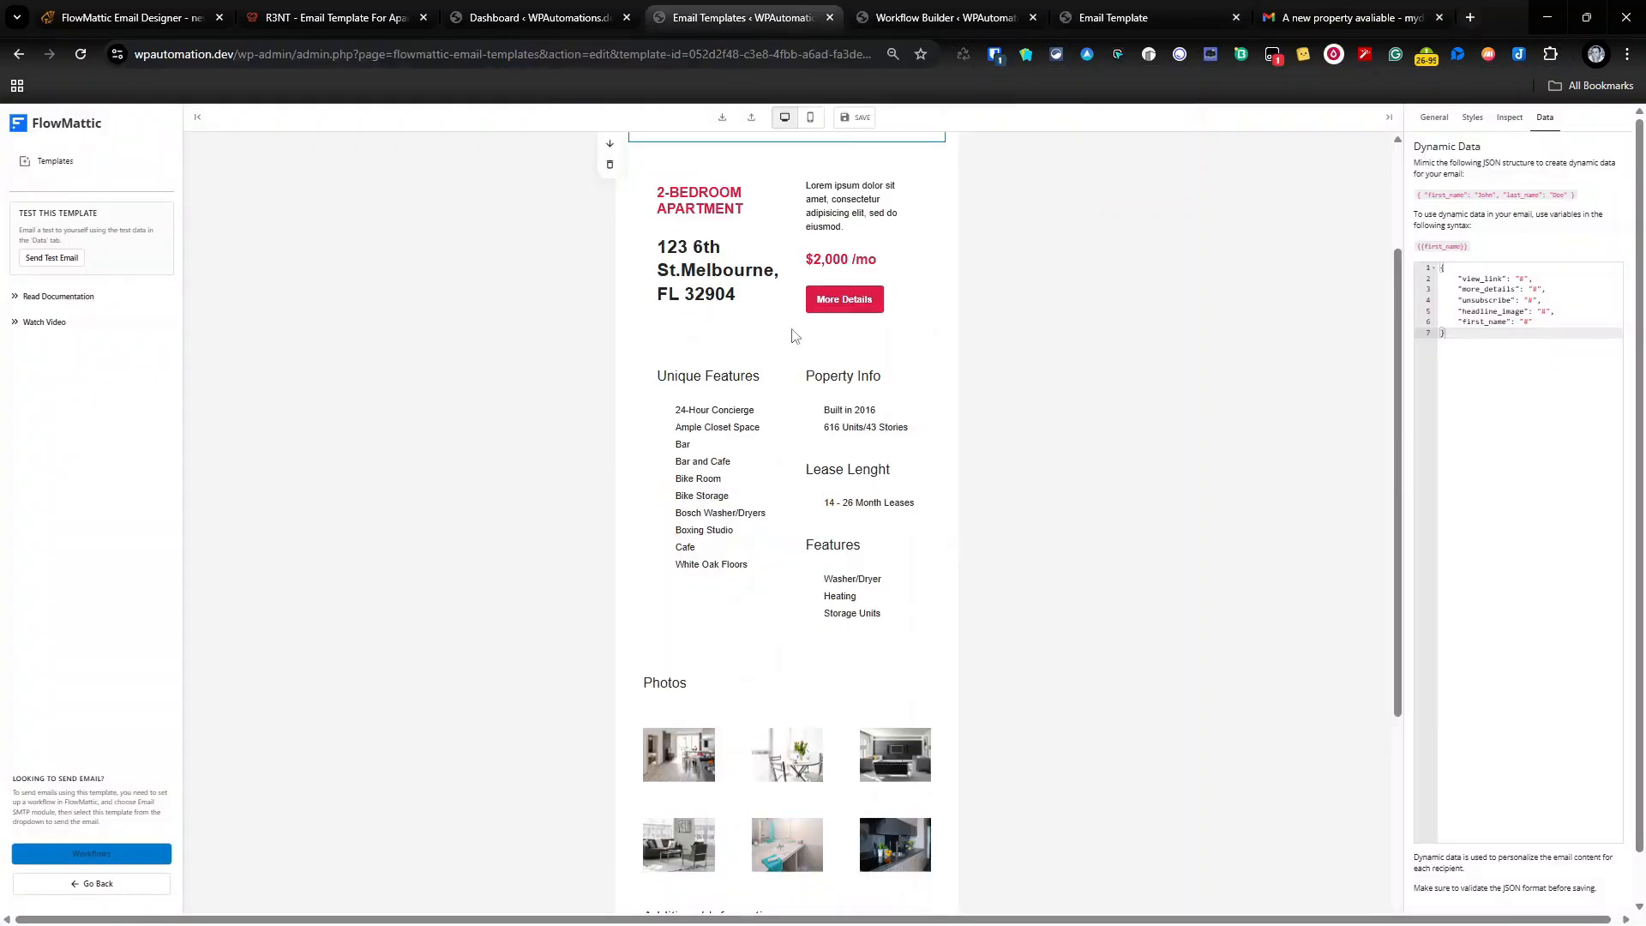
Set the left and right padding of the container around the R3NT footer to 0 px
scroll(795, 336, "down", 5)
left_click(797, 754)
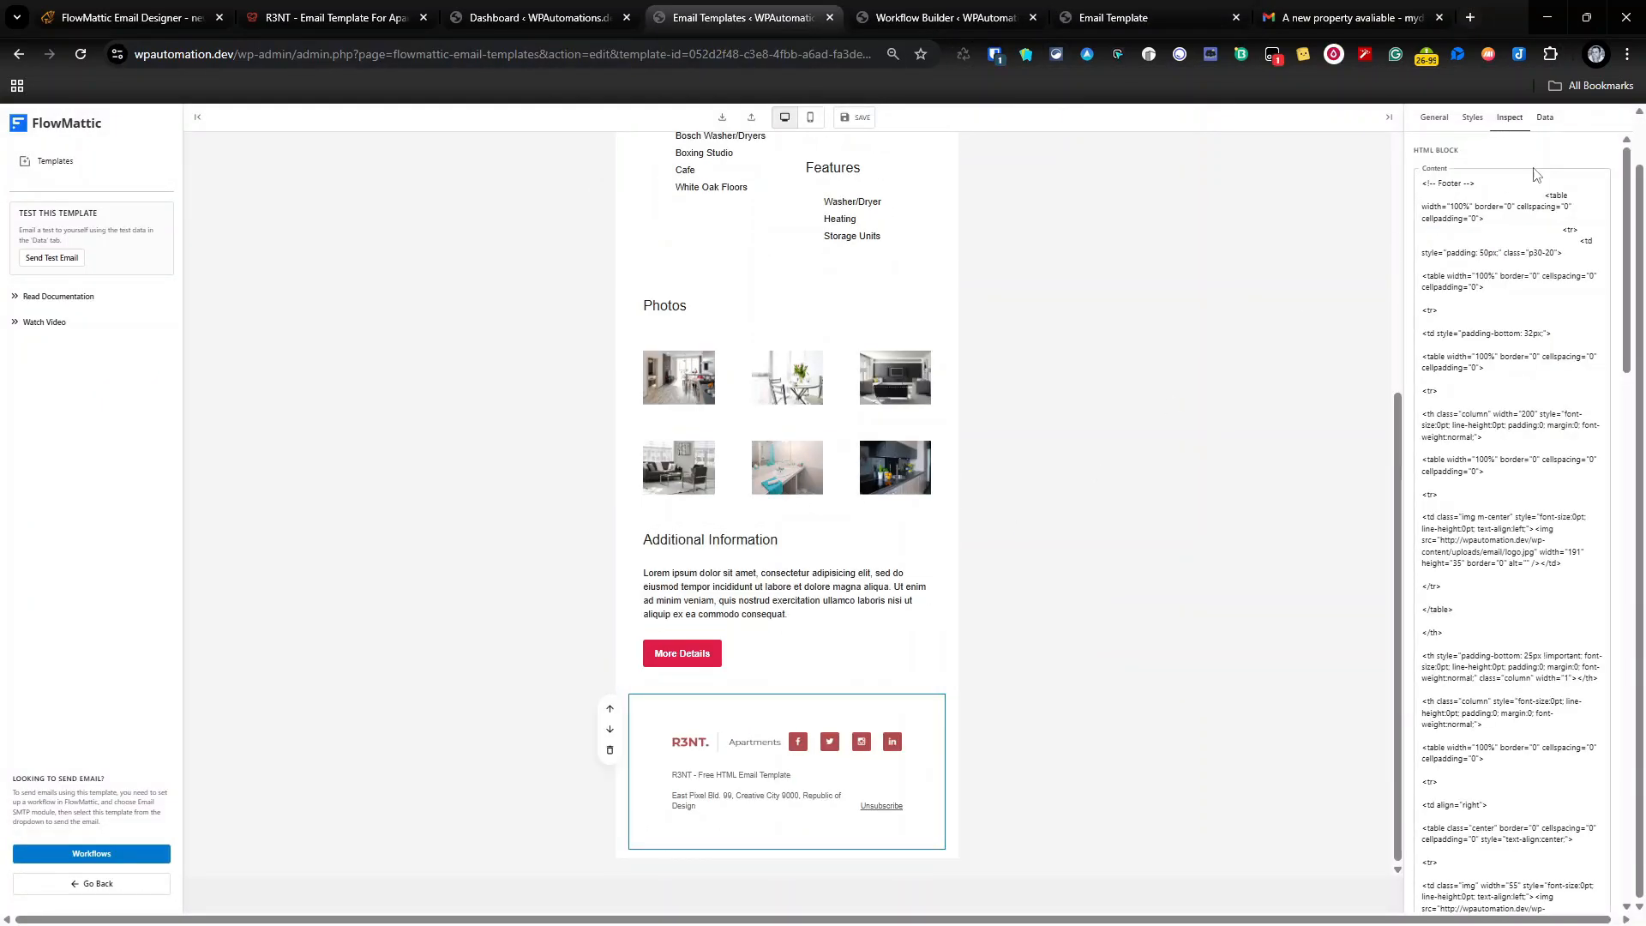
left_click(1437, 120)
left_click(1474, 118)
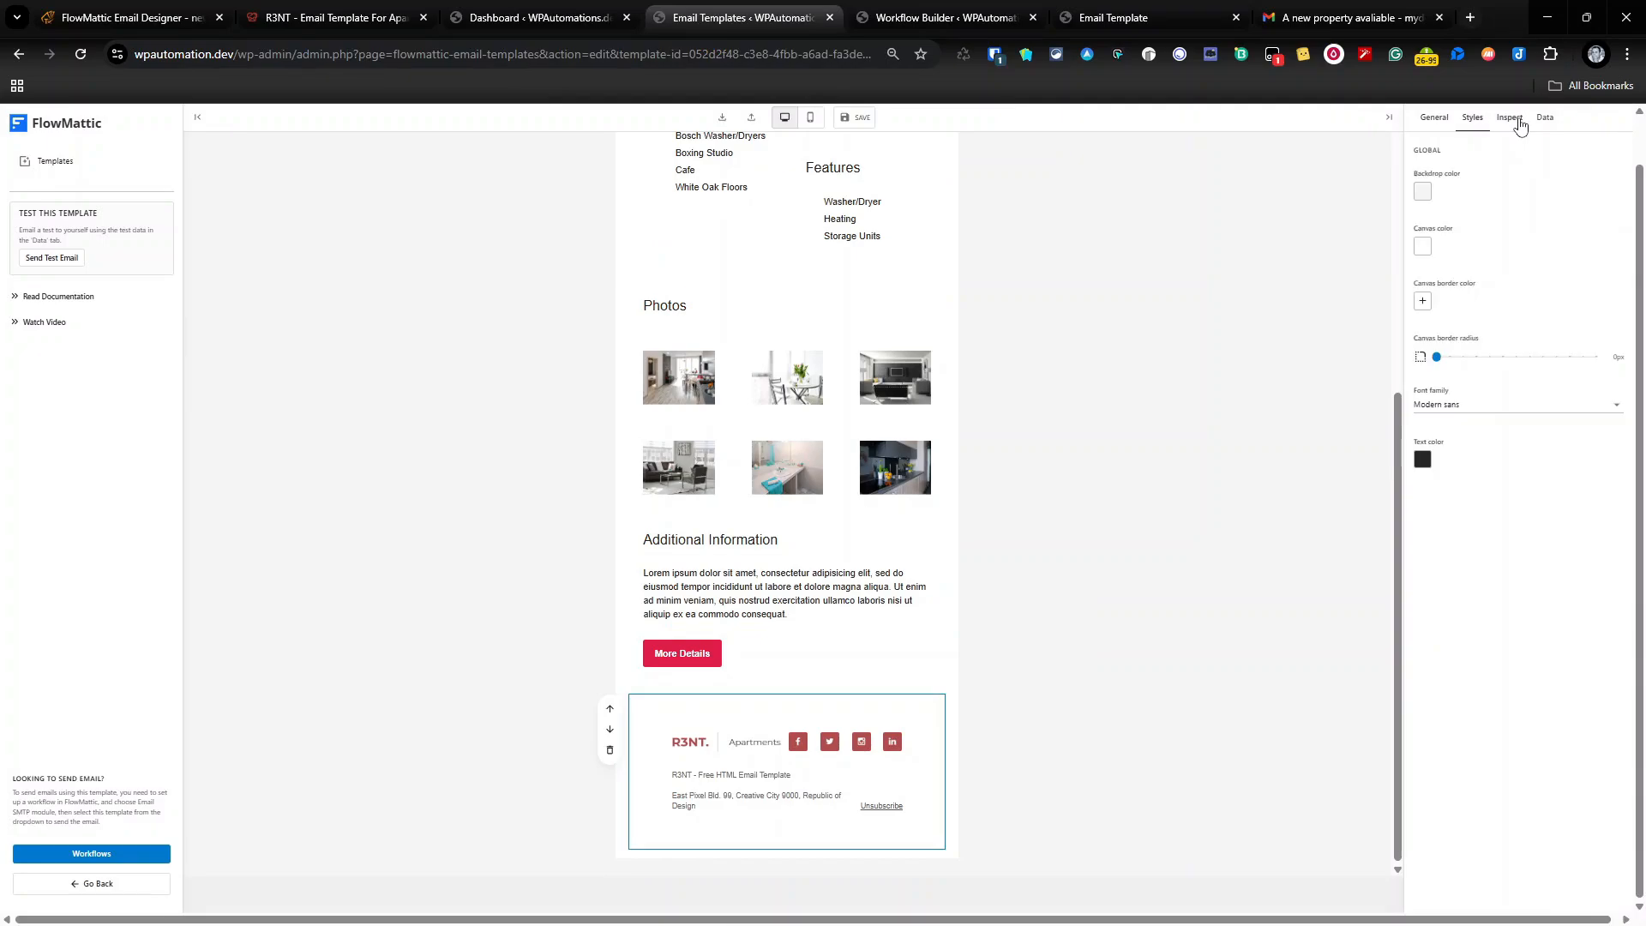
left_click(1510, 118)
left_click(1473, 118)
left_click(726, 776)
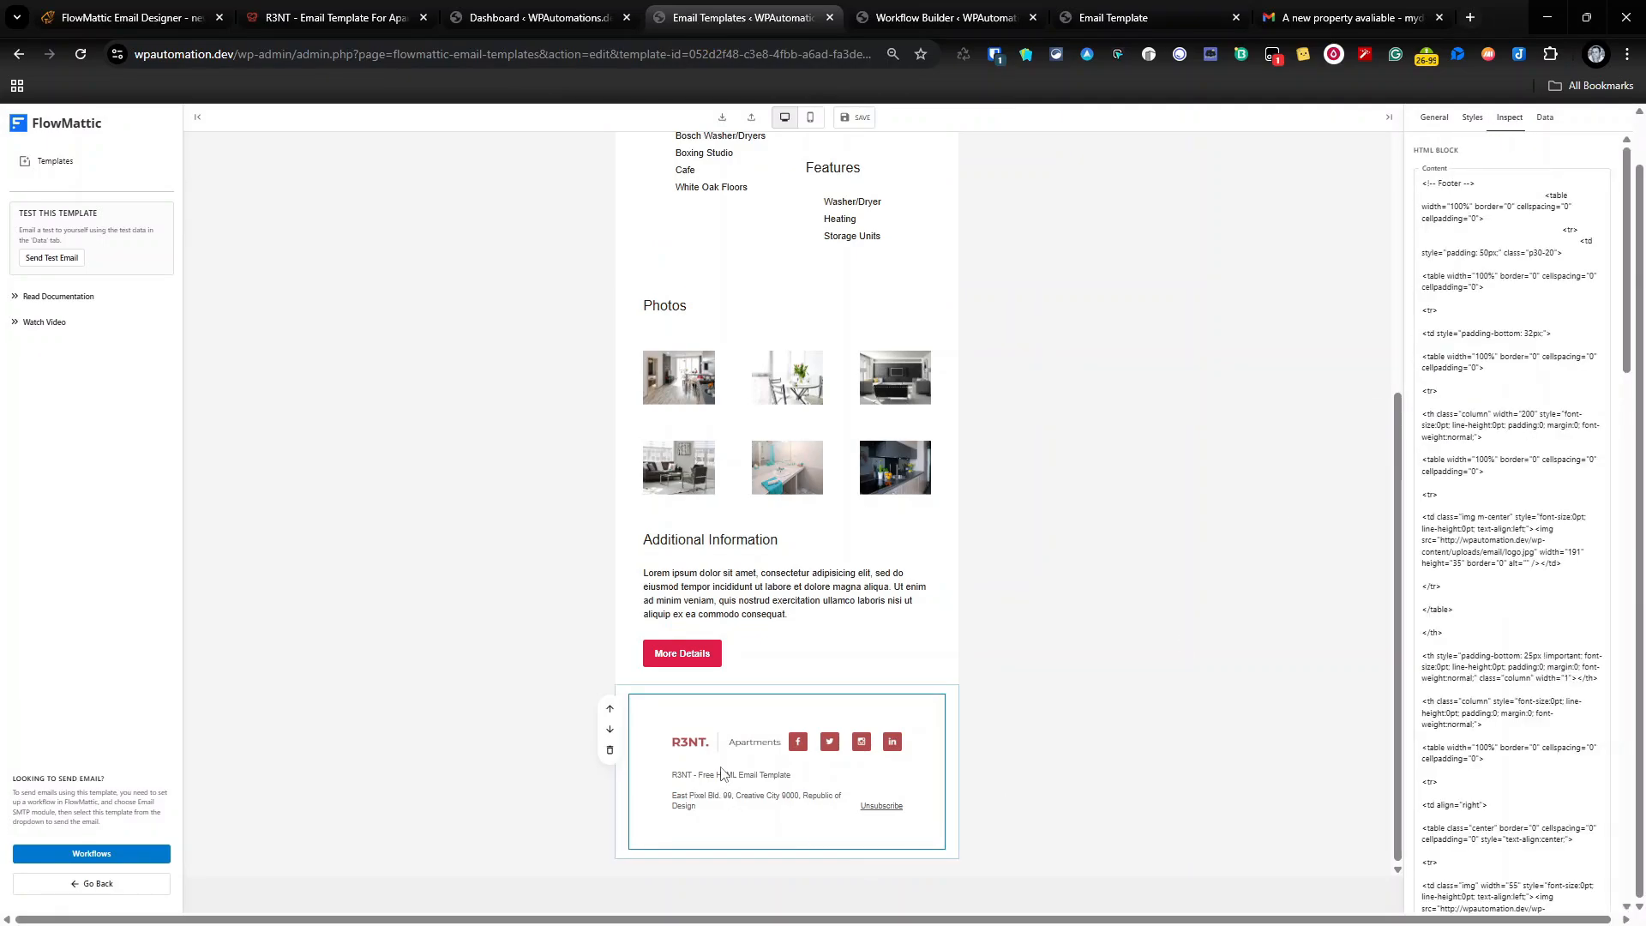
left_click(1426, 129)
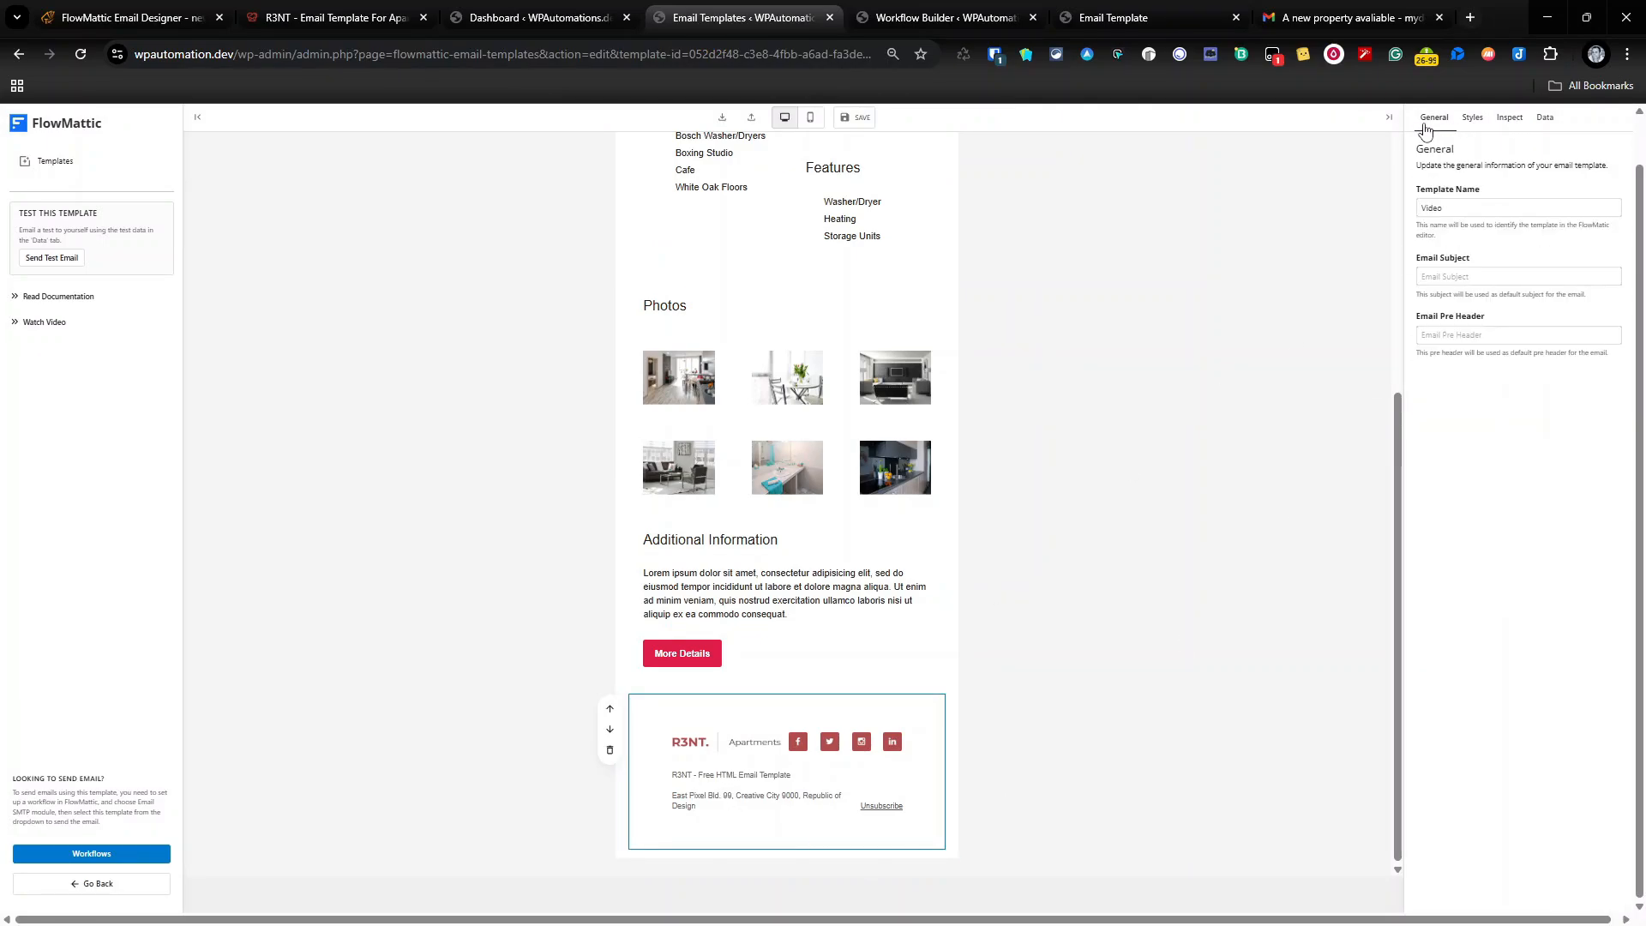
left_click(1473, 120)
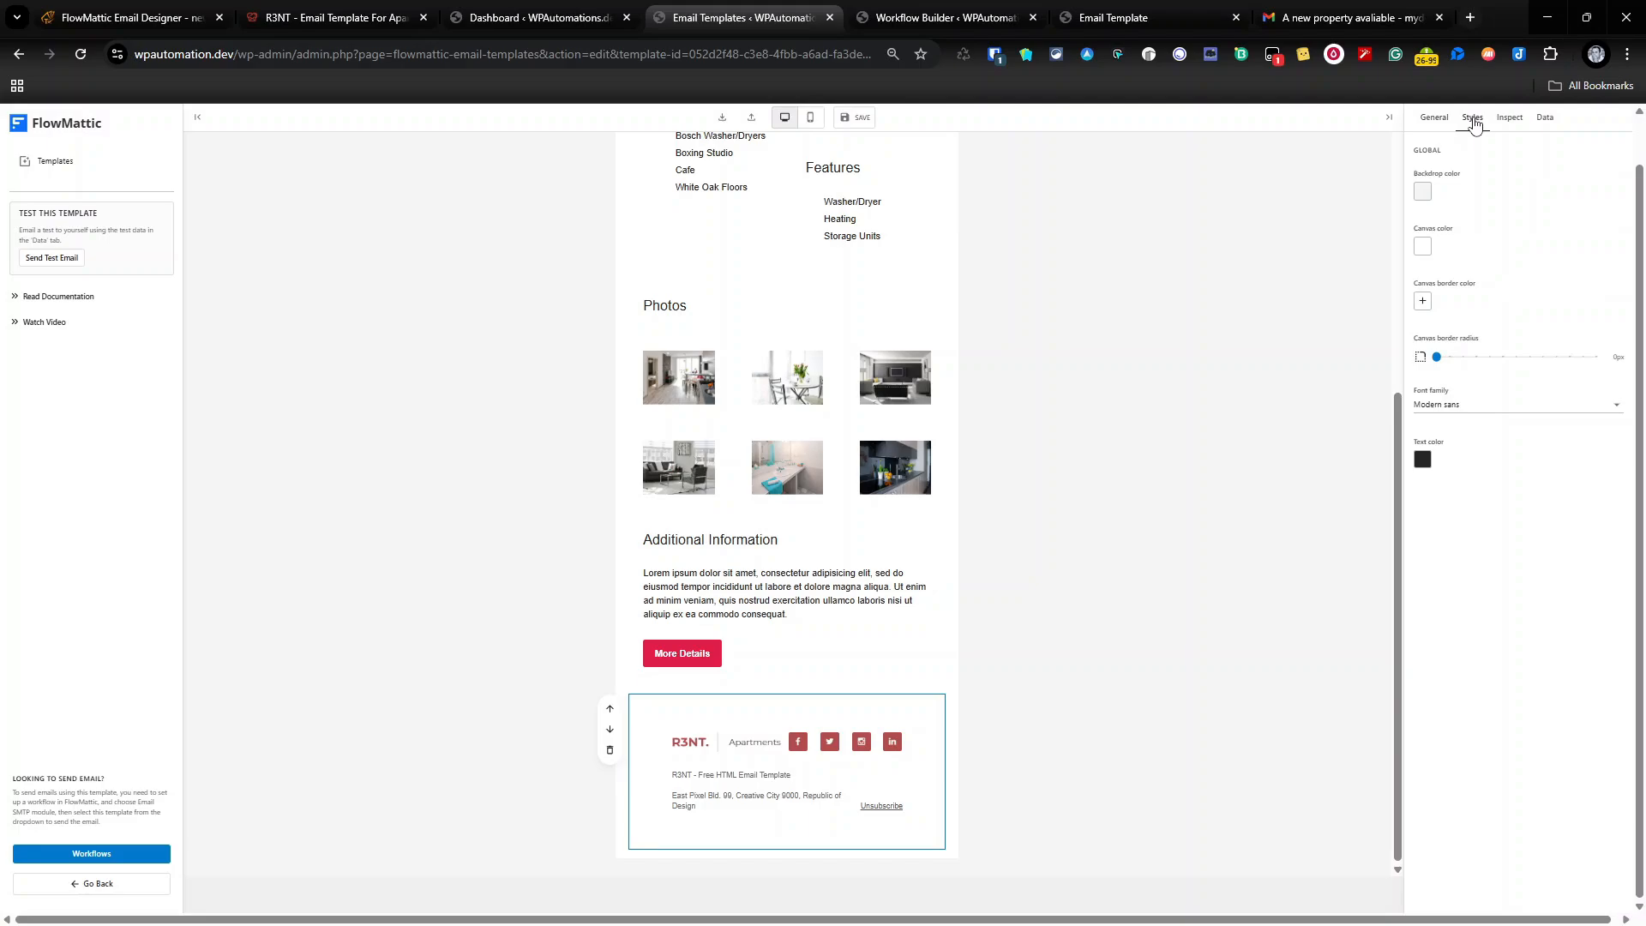
left_click(649, 701)
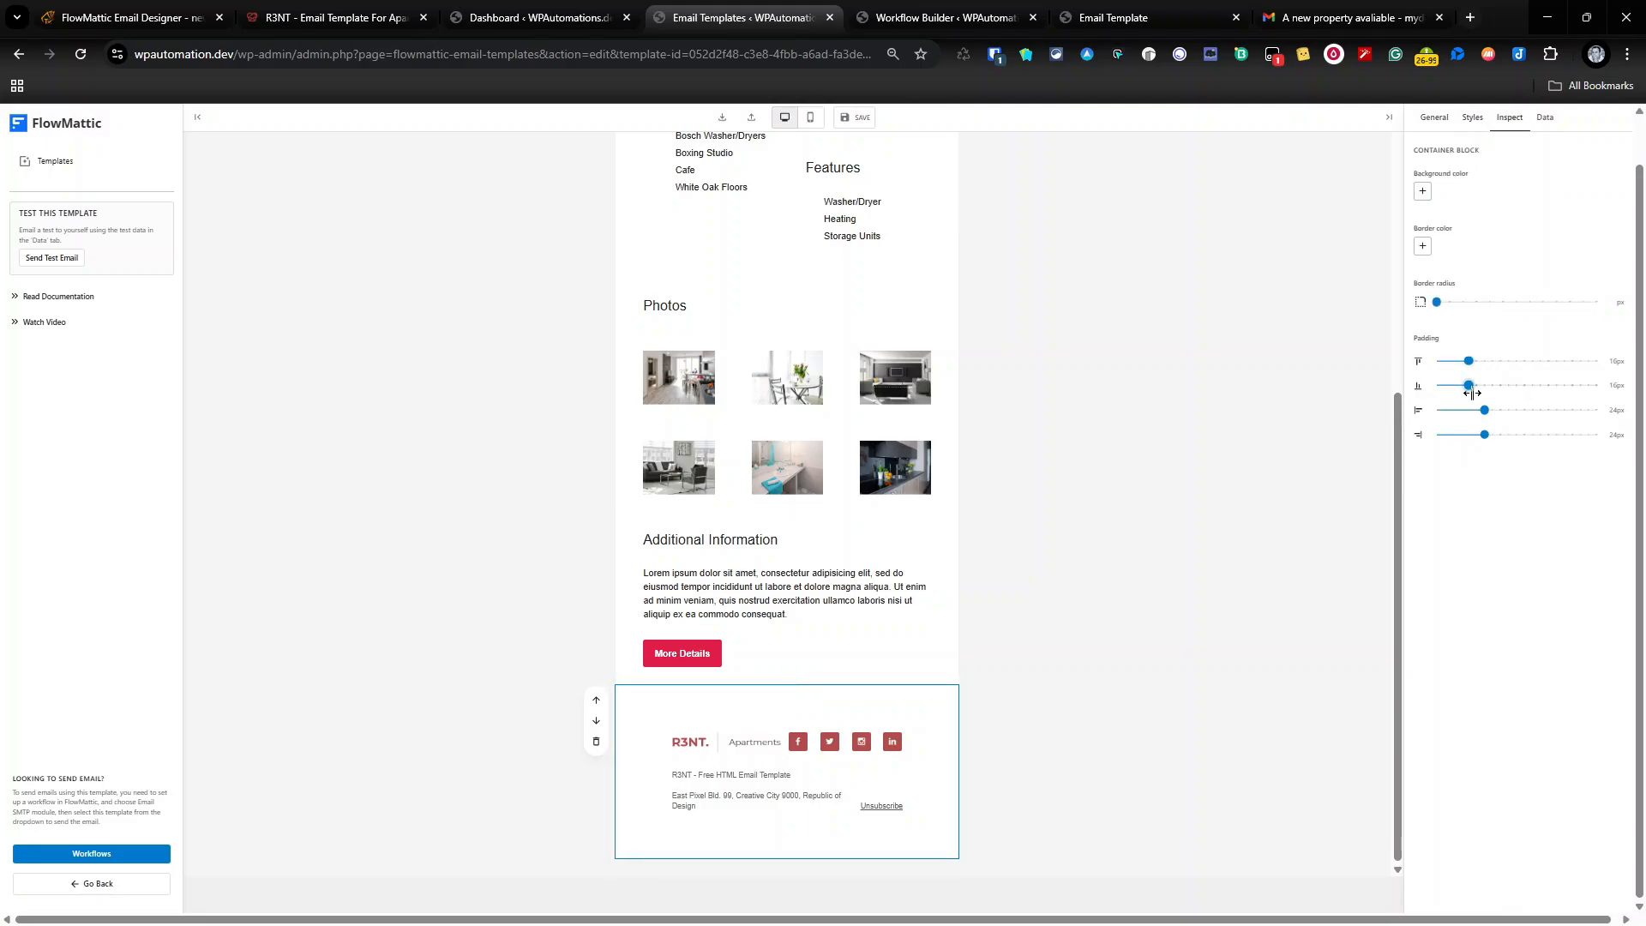
left_click_drag(1485, 409, 1389, 448)
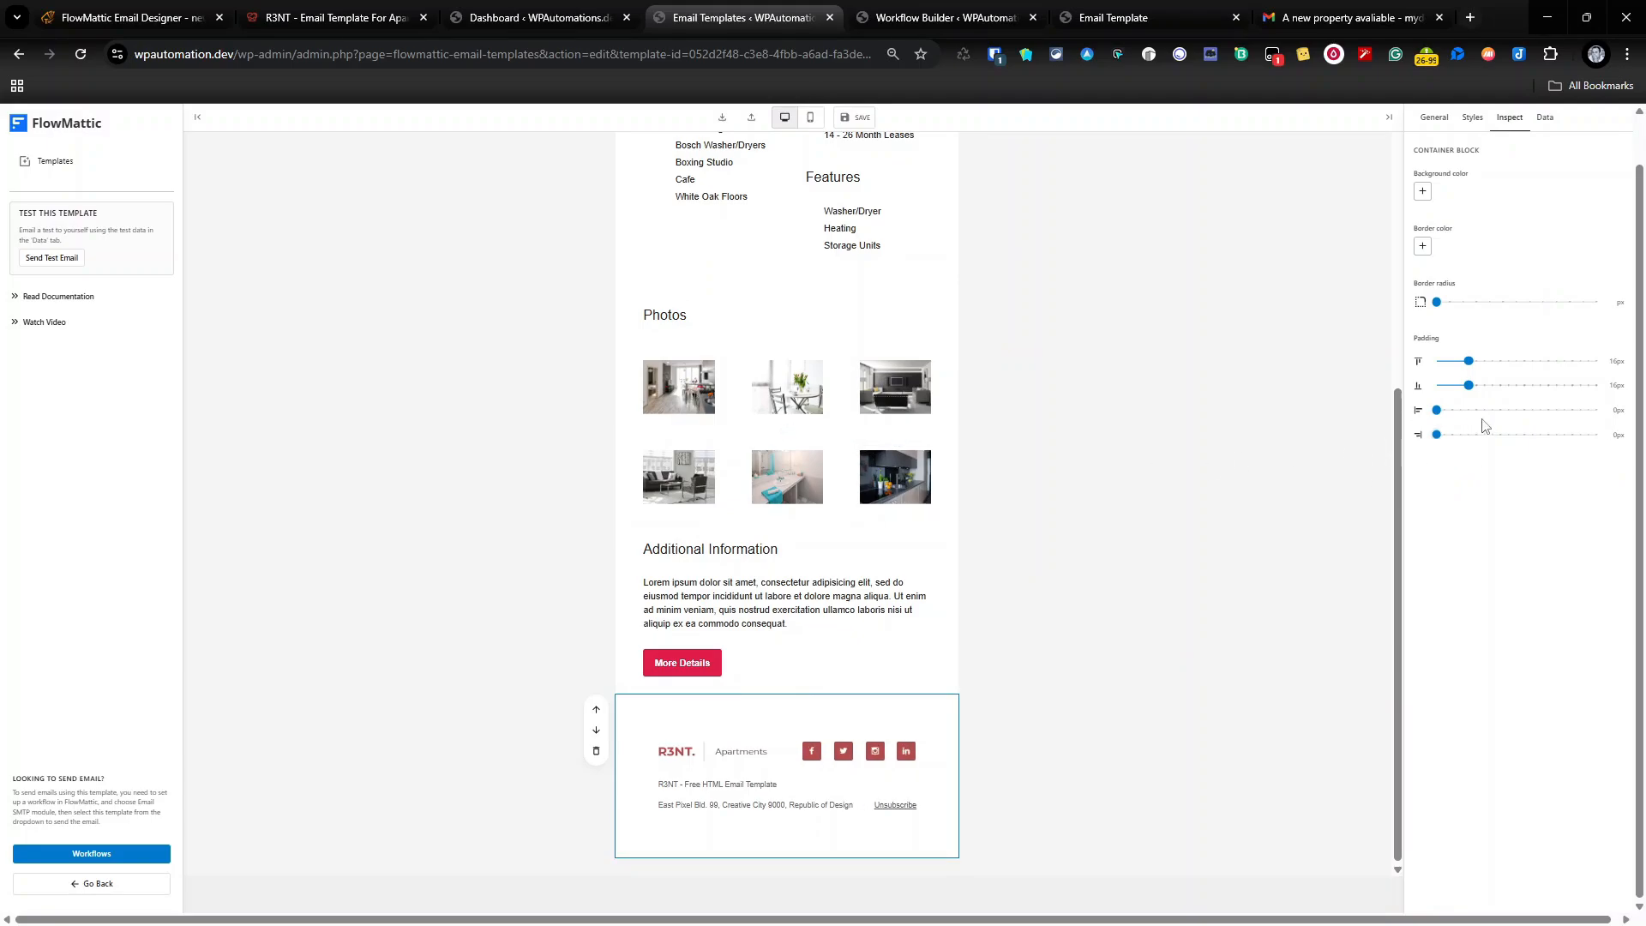
Set the top and bottom padding of the container around the R3NT header to 0 px
scroll(1039, 398, "up", 7)
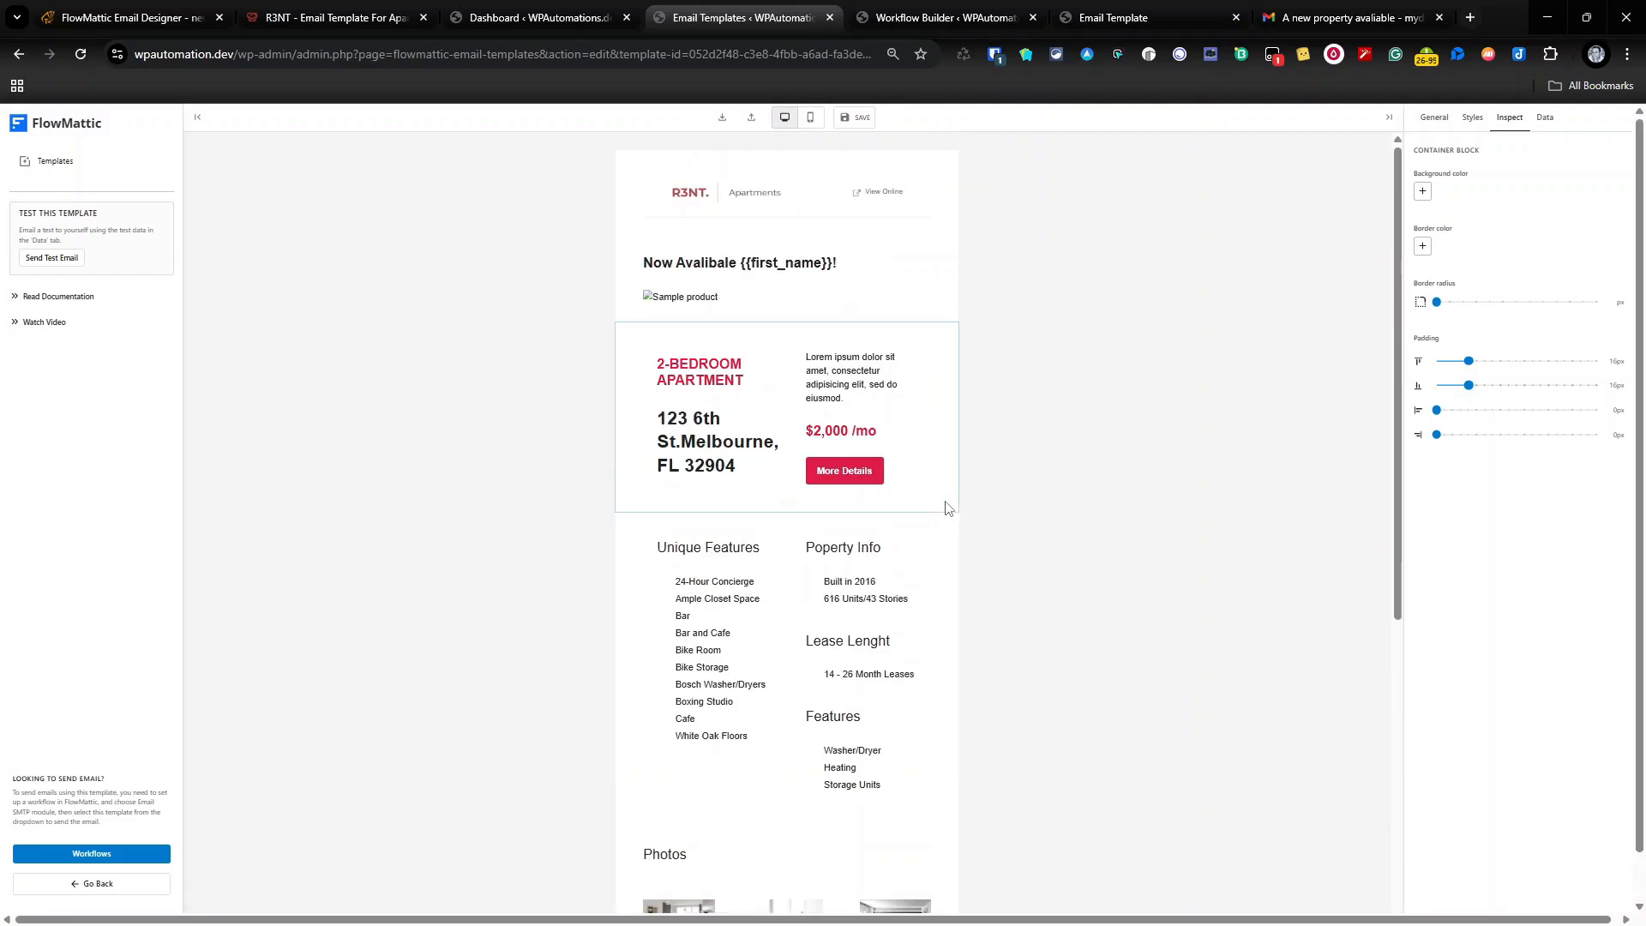
left_click(823, 191)
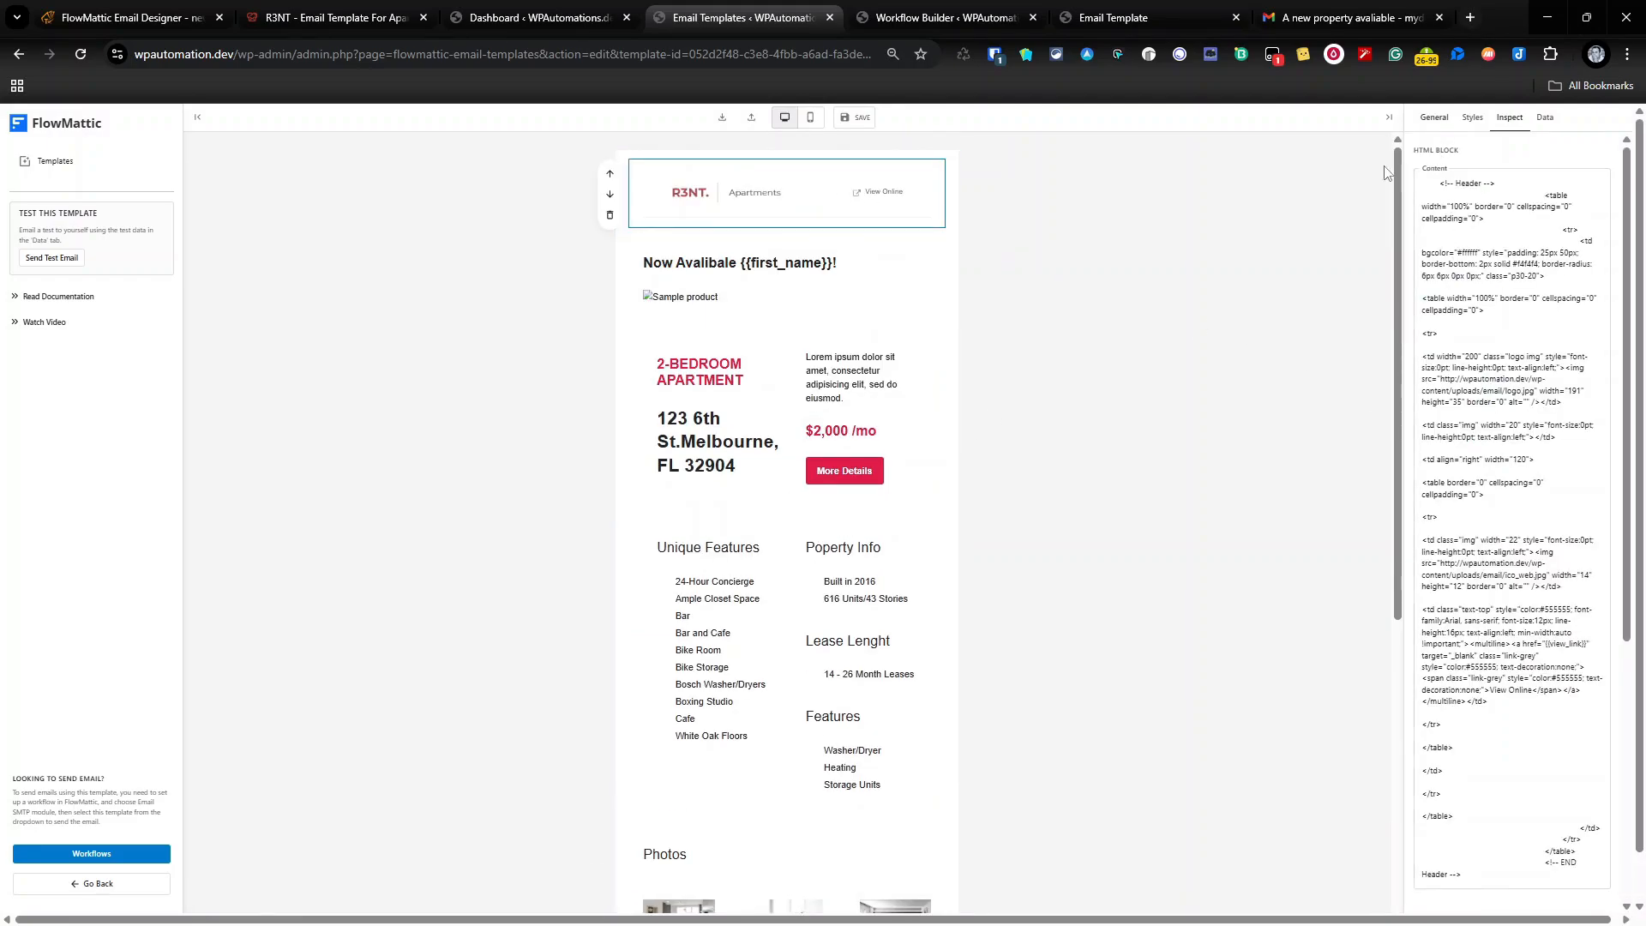
left_click(836, 161)
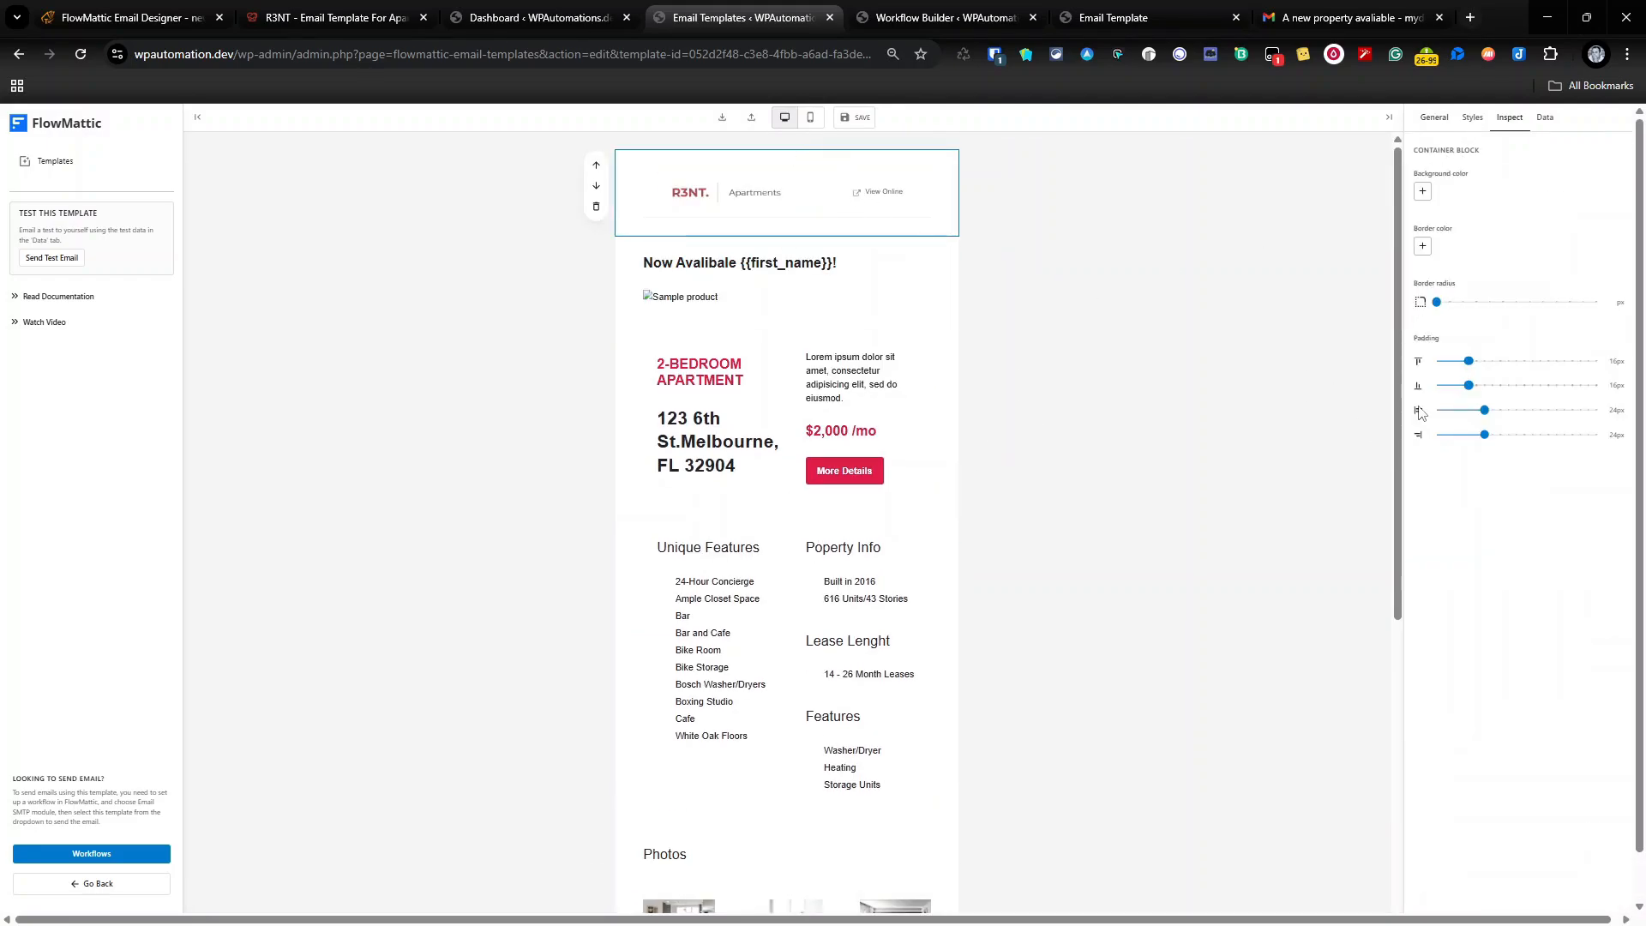
left_click_drag(1470, 361, 1369, 388)
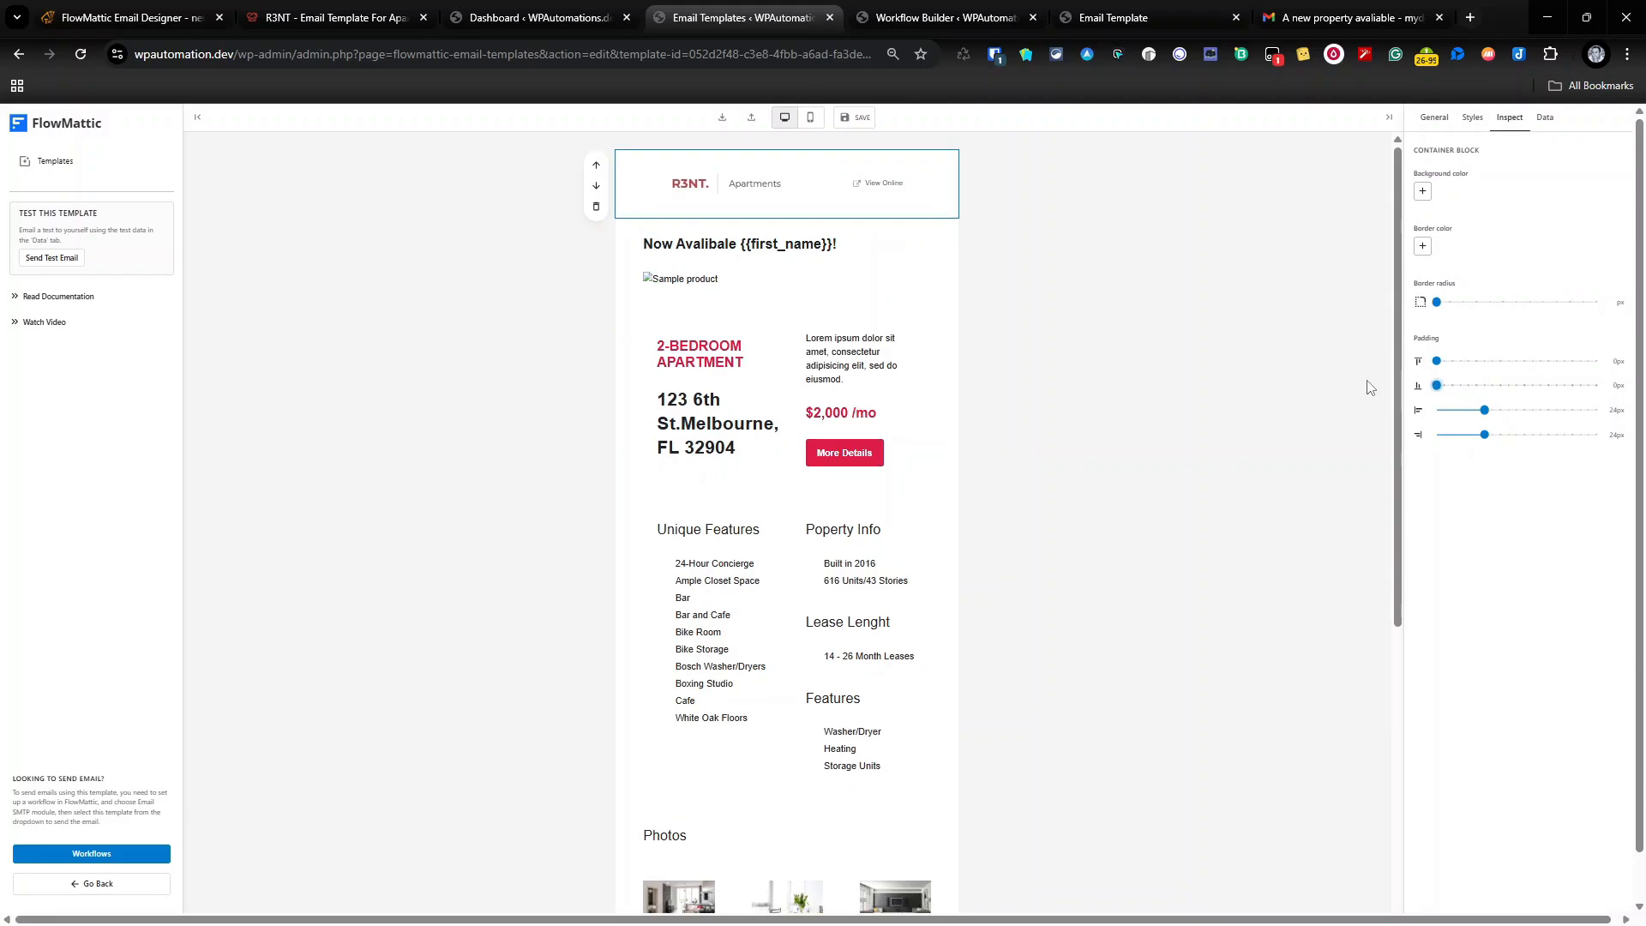
left_click(1215, 437)
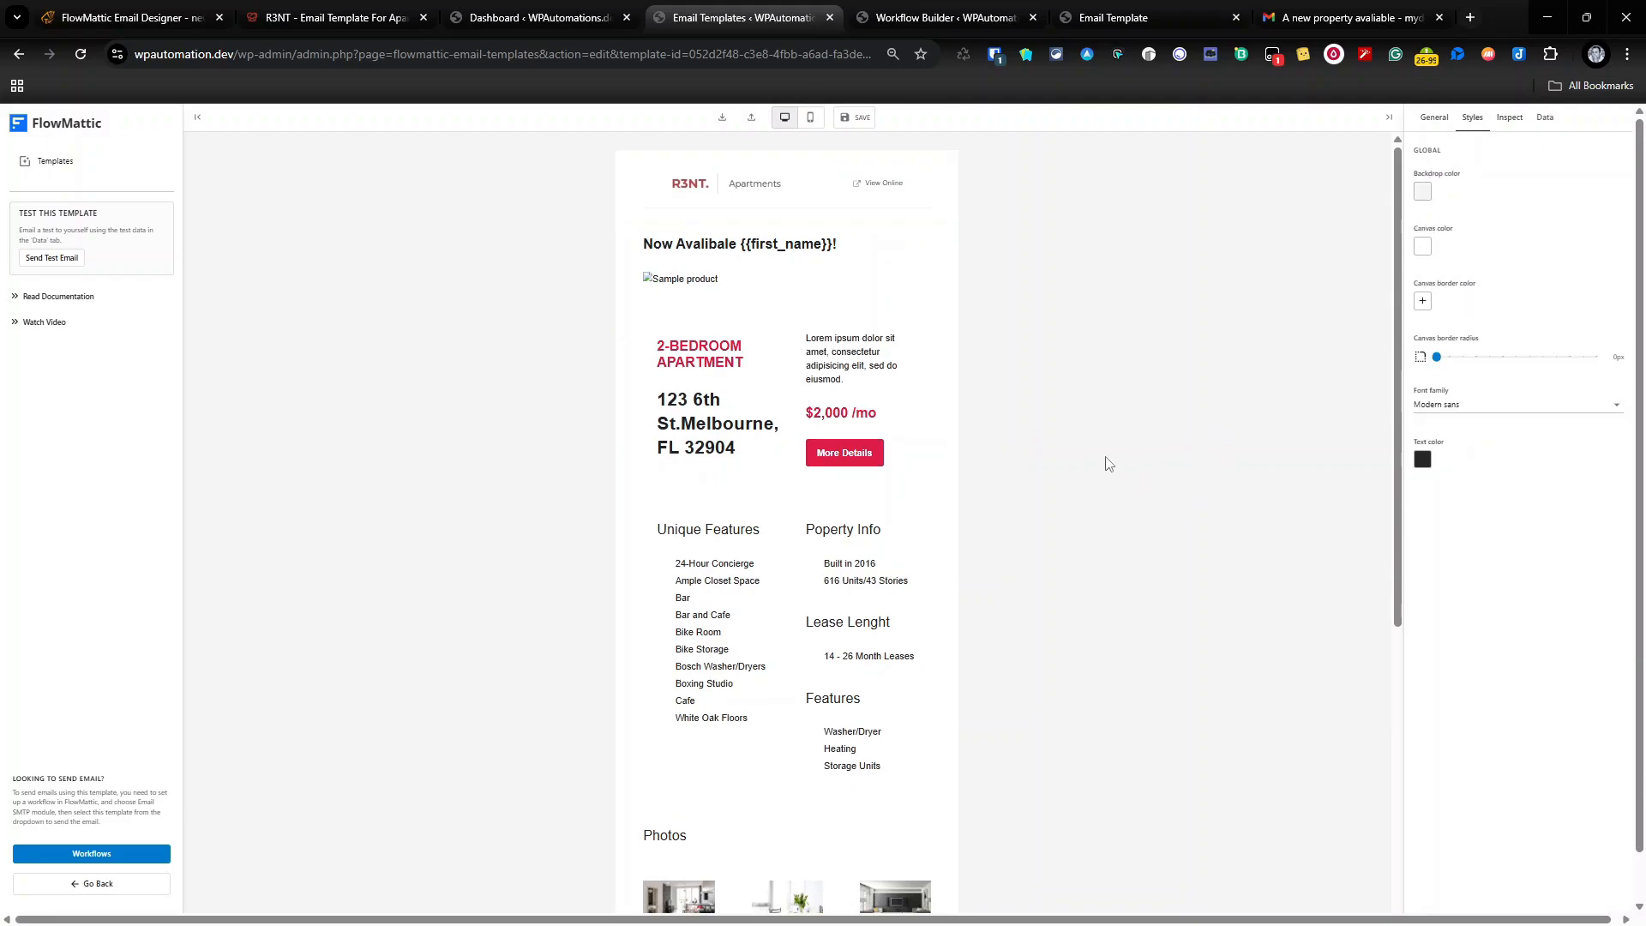
Set the left and right padding of the footer's HTML block to 0 px
scroll(1106, 464, "down", 5)
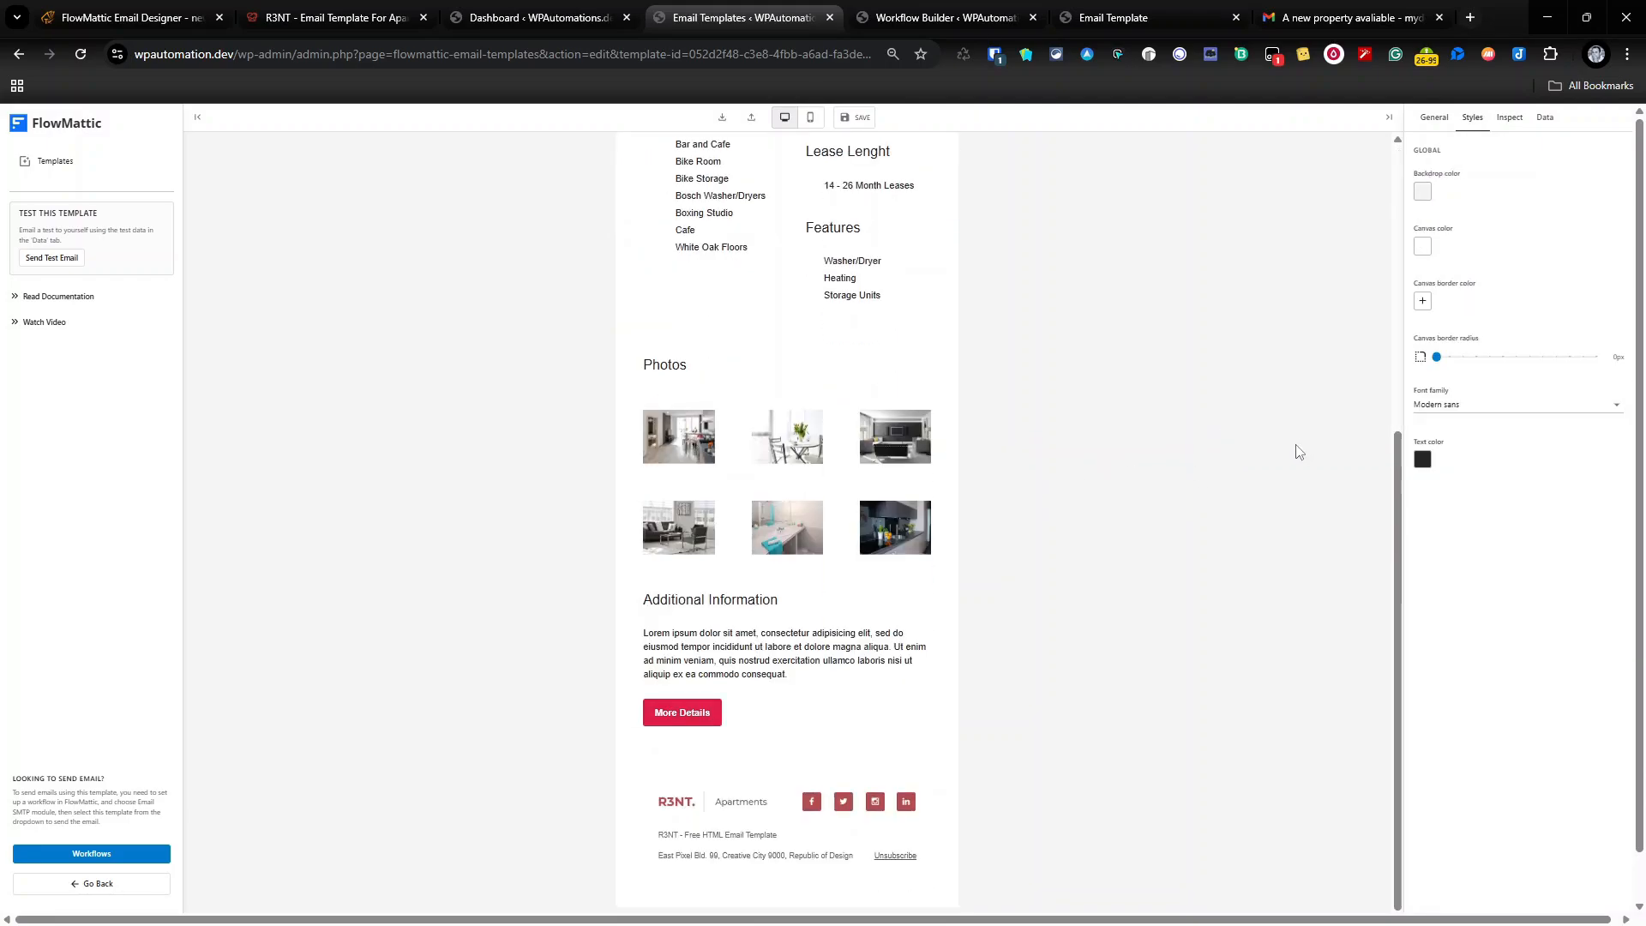
left_click(810, 793)
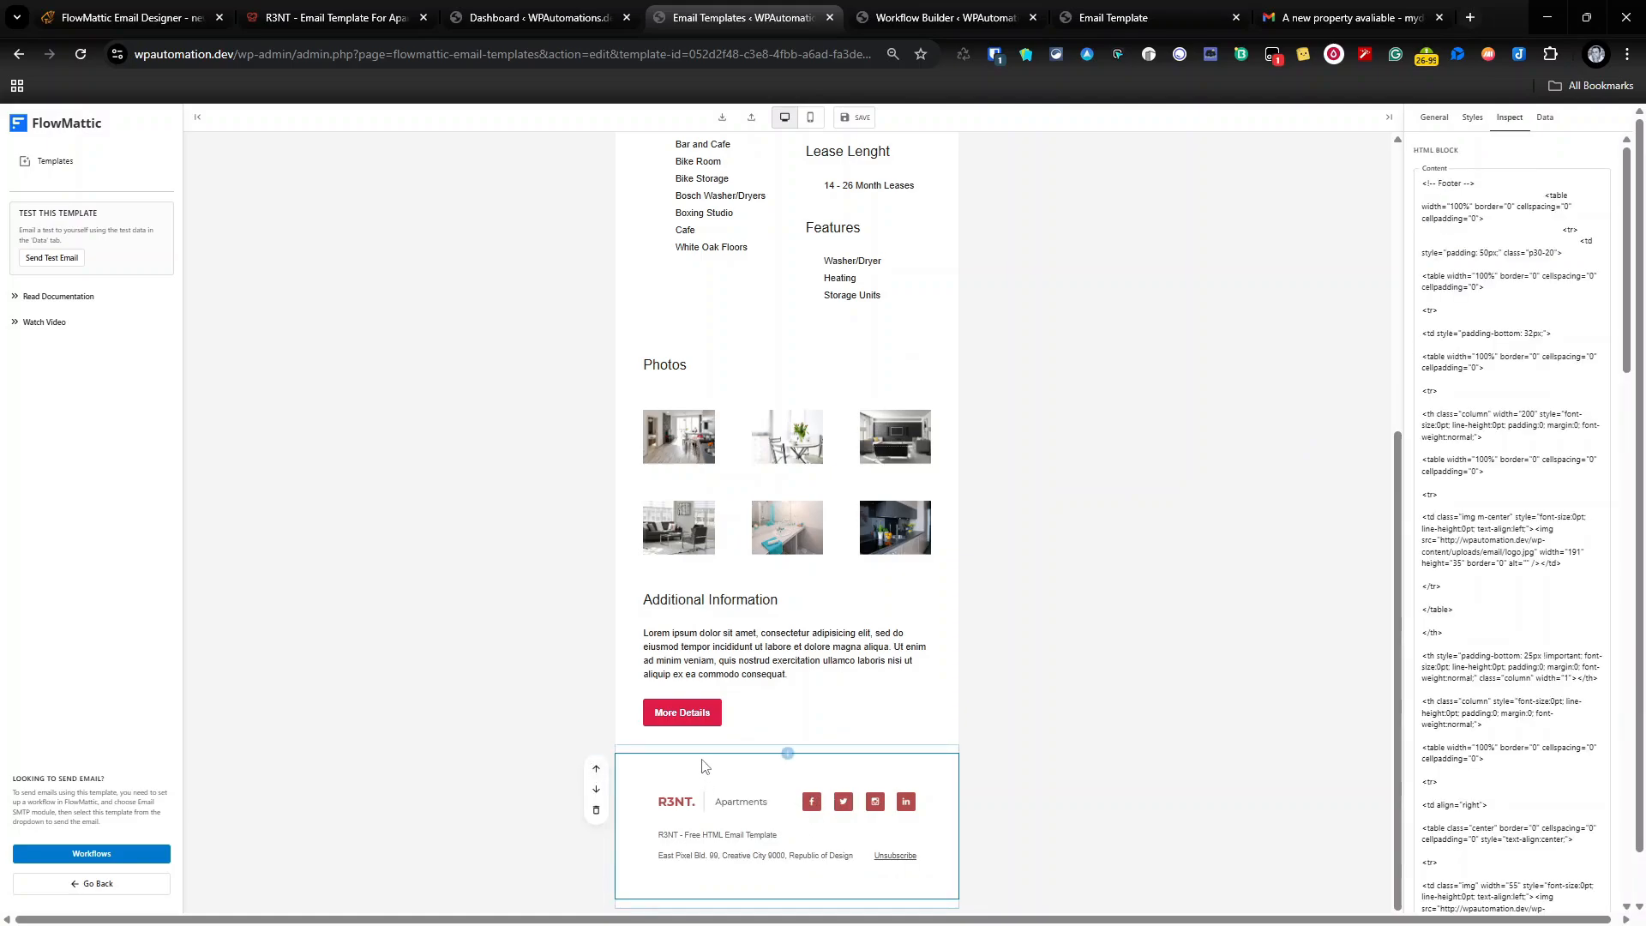
scroll(1484, 596, "down", 10)
scroll(1484, 596, "down", 10)
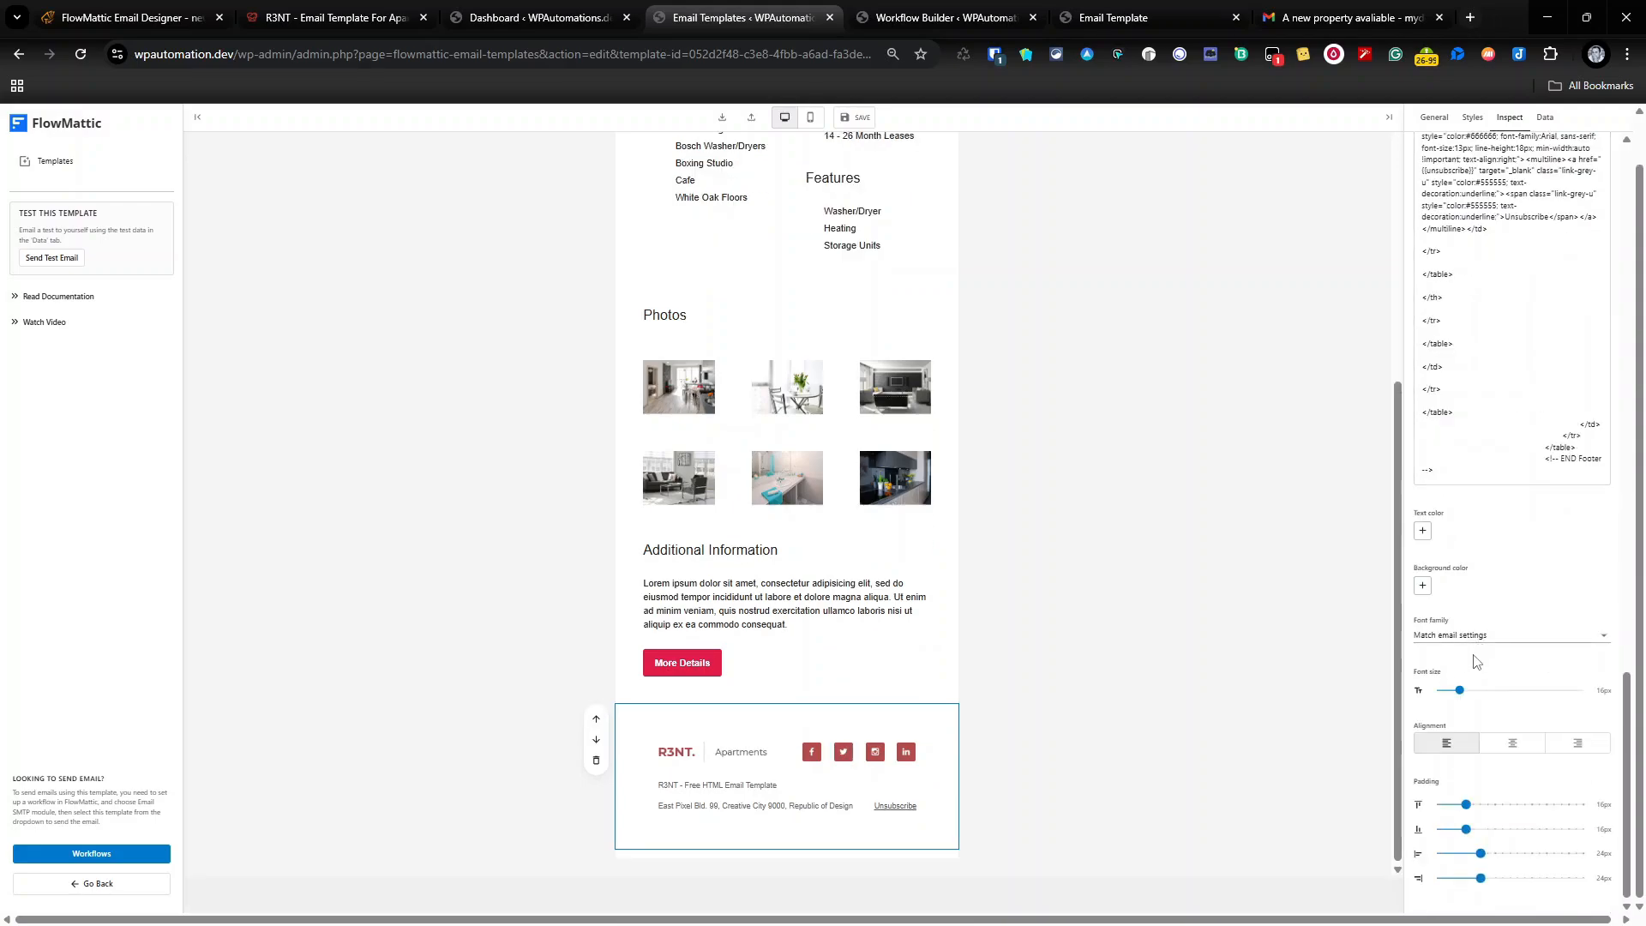
left_click(1434, 464)
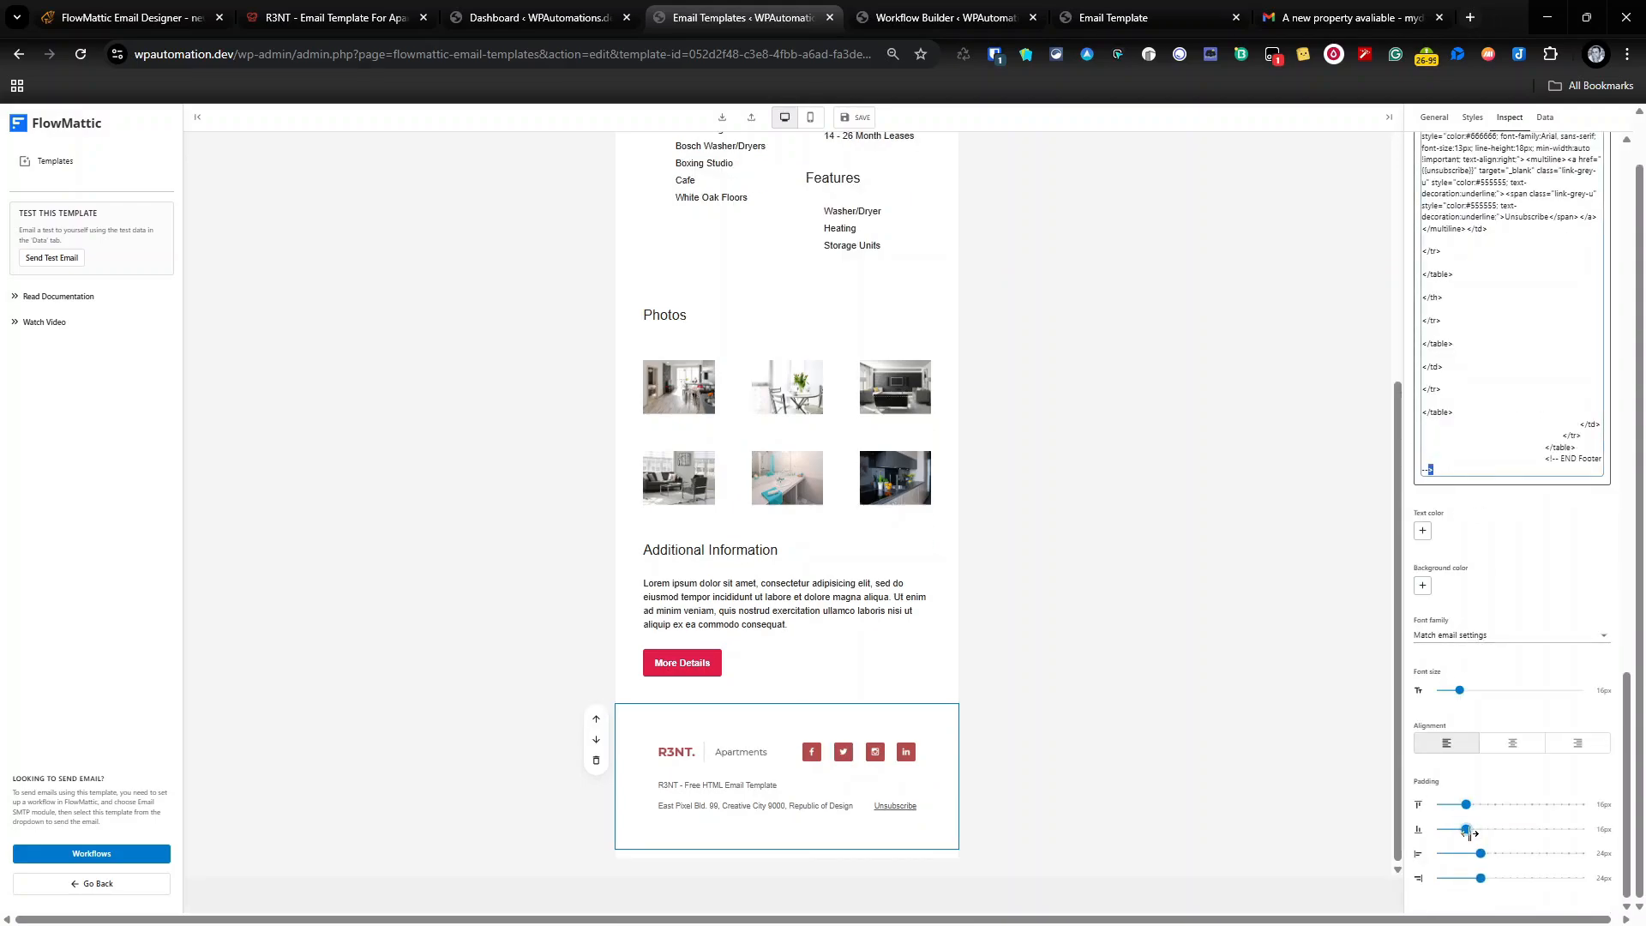
left_click_drag(1472, 854, 1415, 880)
Set the left and right padding of the header's HTML block to 0 px and save the template
scroll(720, 377, "up", 7)
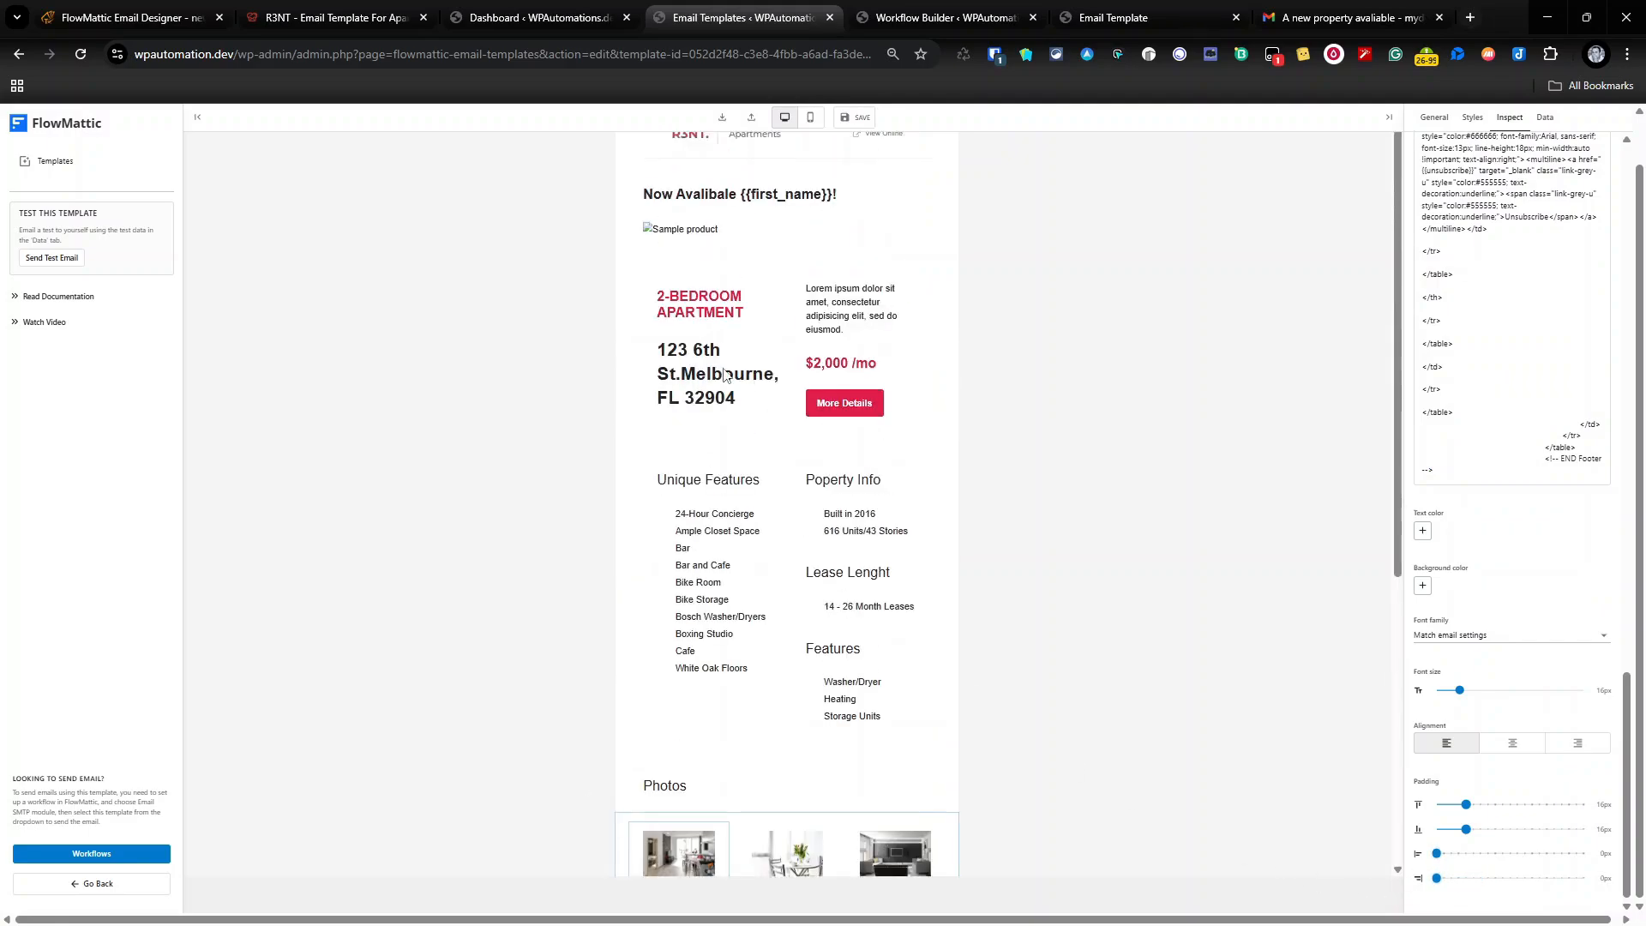
left_click(824, 189)
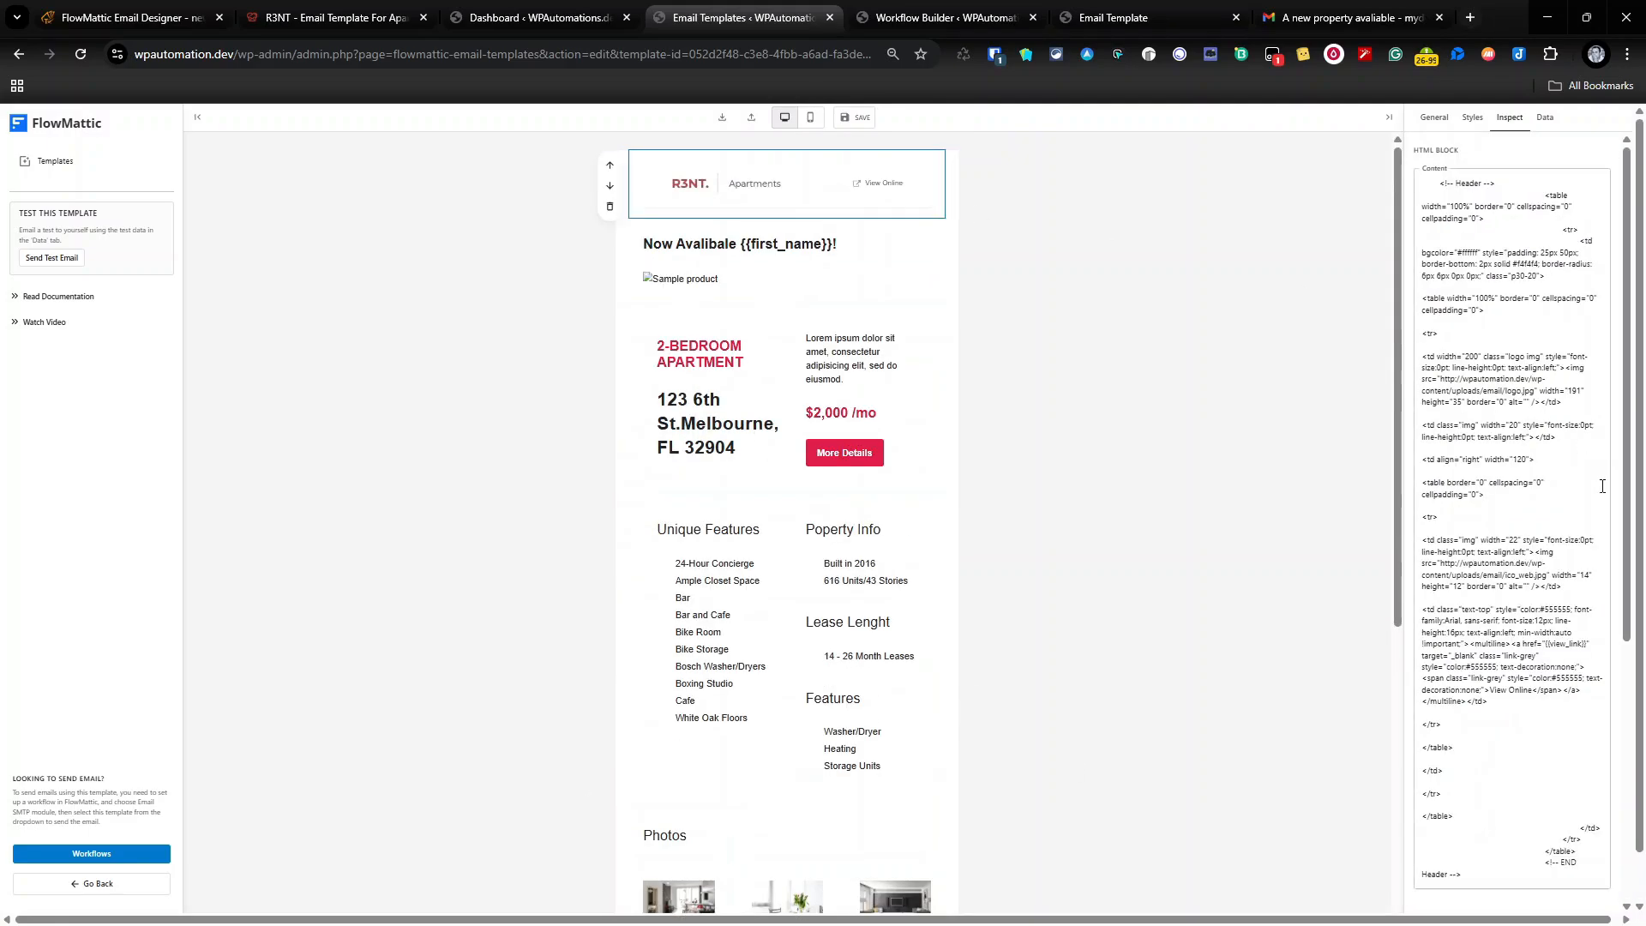
scroll(943, 429, "down", 1)
left_click_drag(1481, 854, 1394, 891)
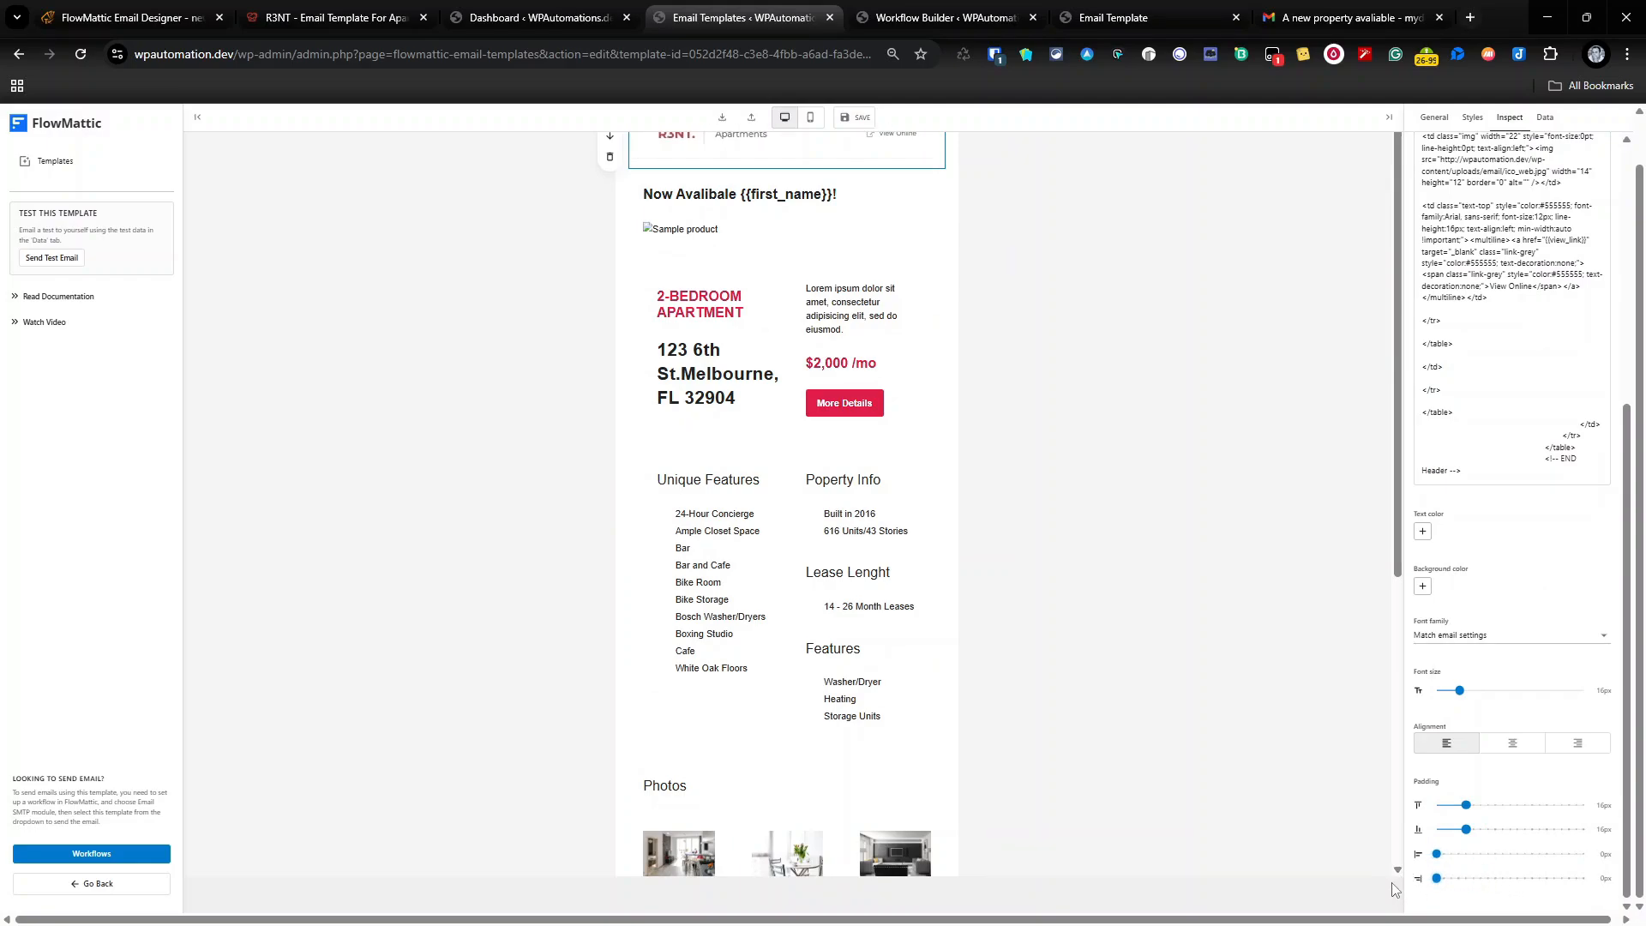
scroll(1145, 429, "up", 1)
scroll(1529, 193, "up", 2)
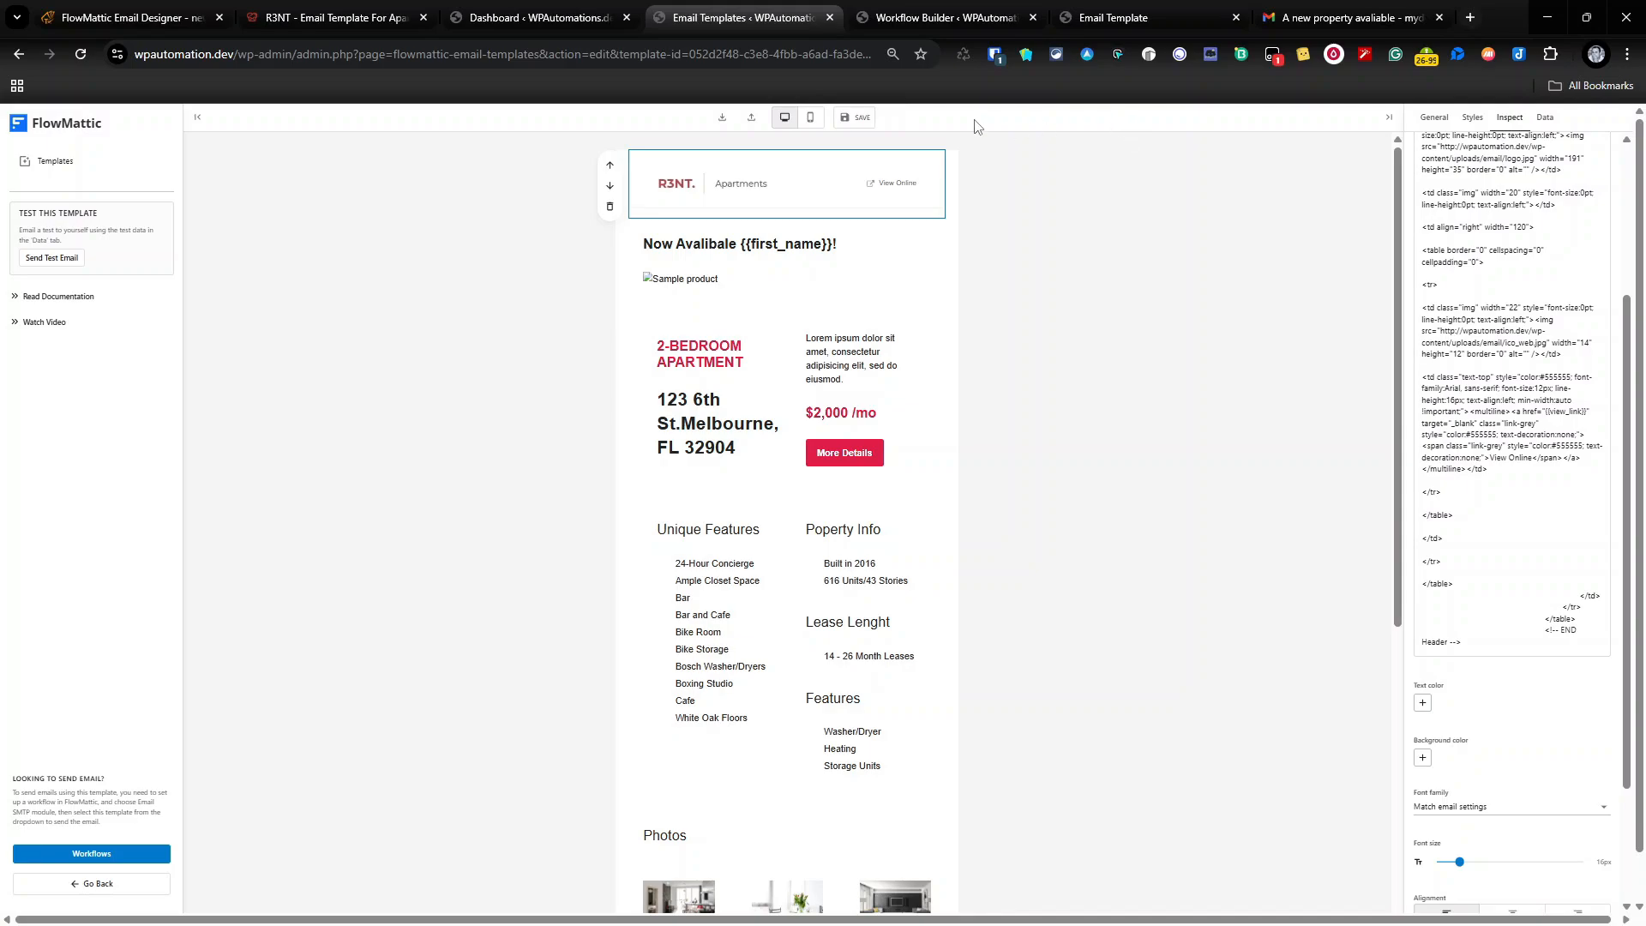
left_click(851, 120)
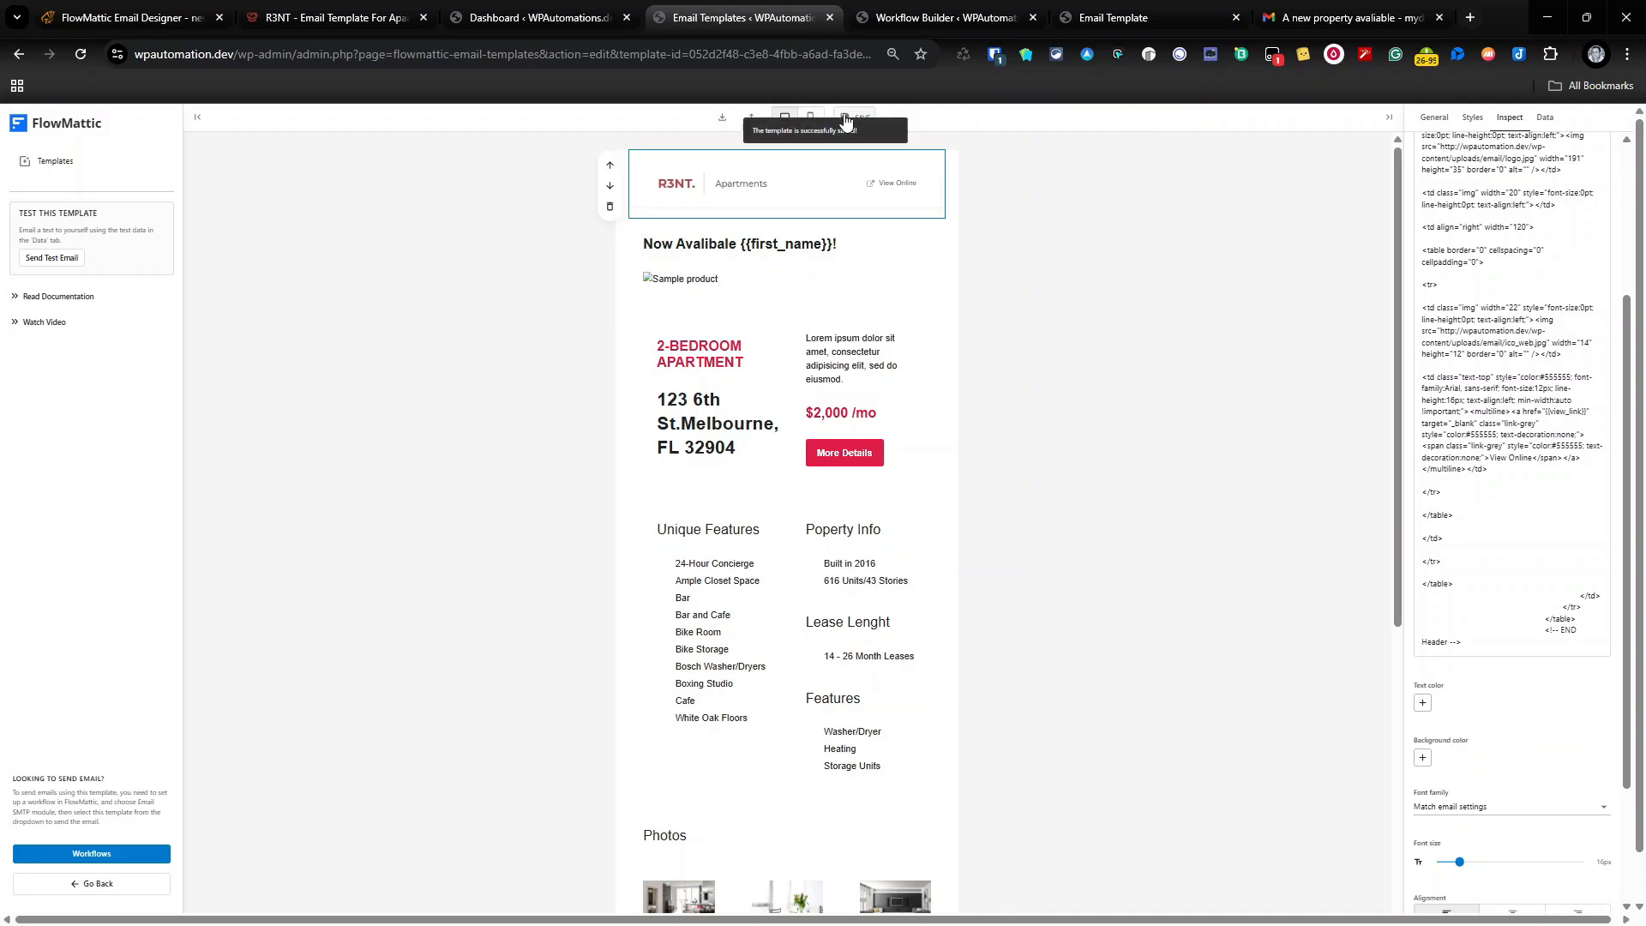
Rerun the Send Template Email action test in the workflow and delete the two older messages in Gmail
left_click(892, 10)
left_click(1557, 697)
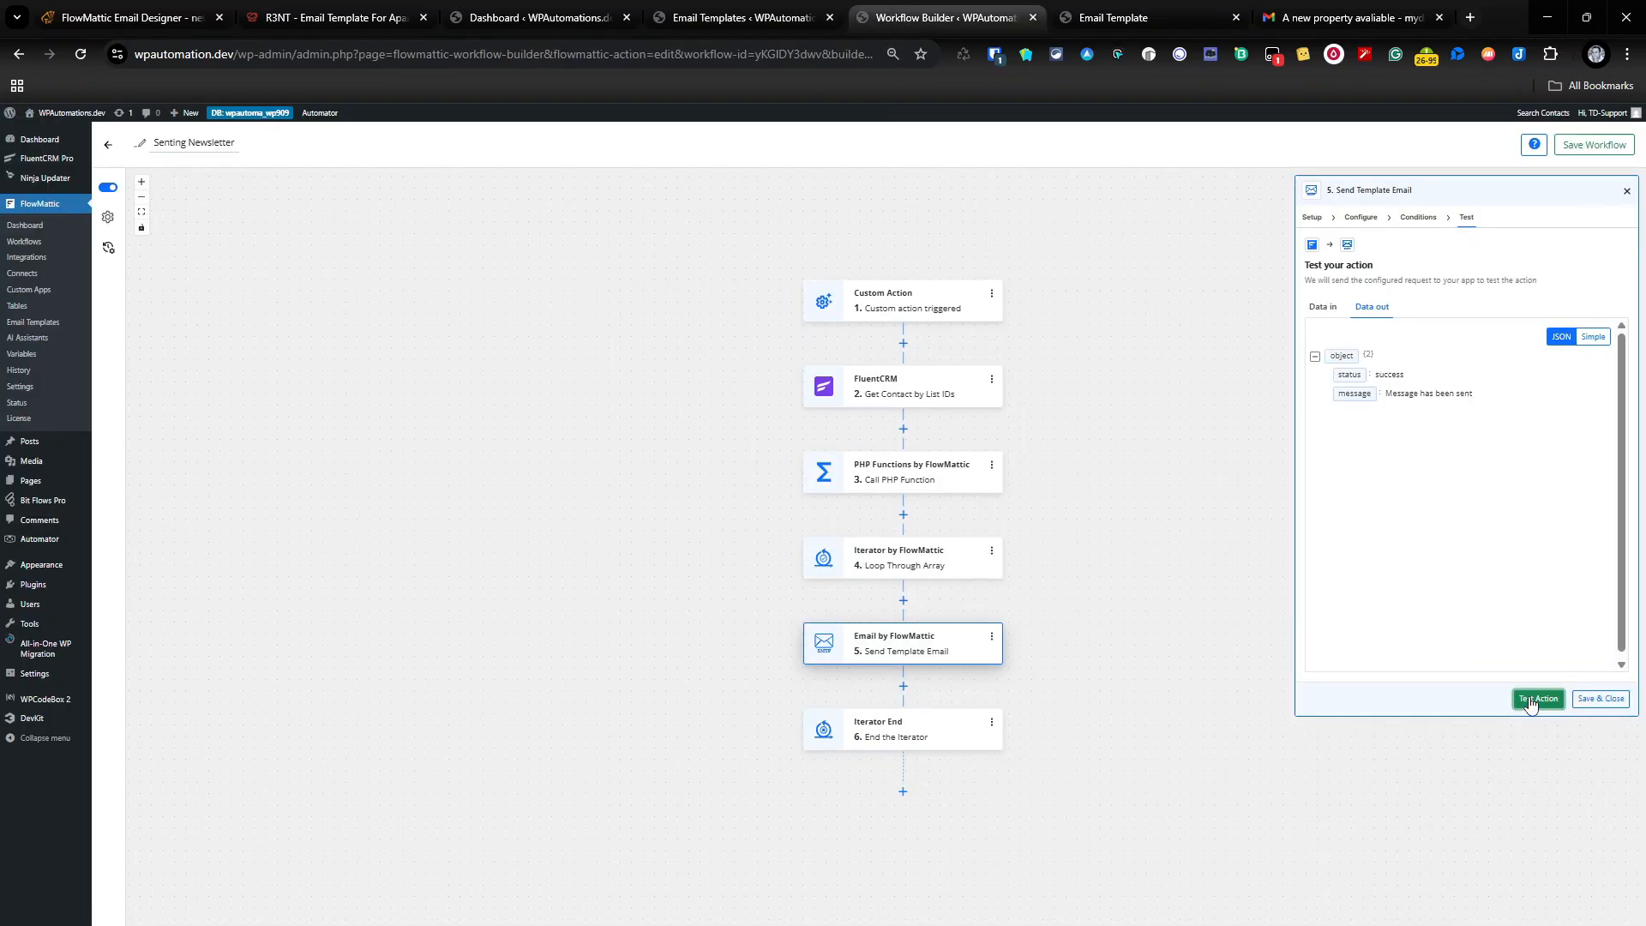
left_click(1351, 17)
left_click(367, 178)
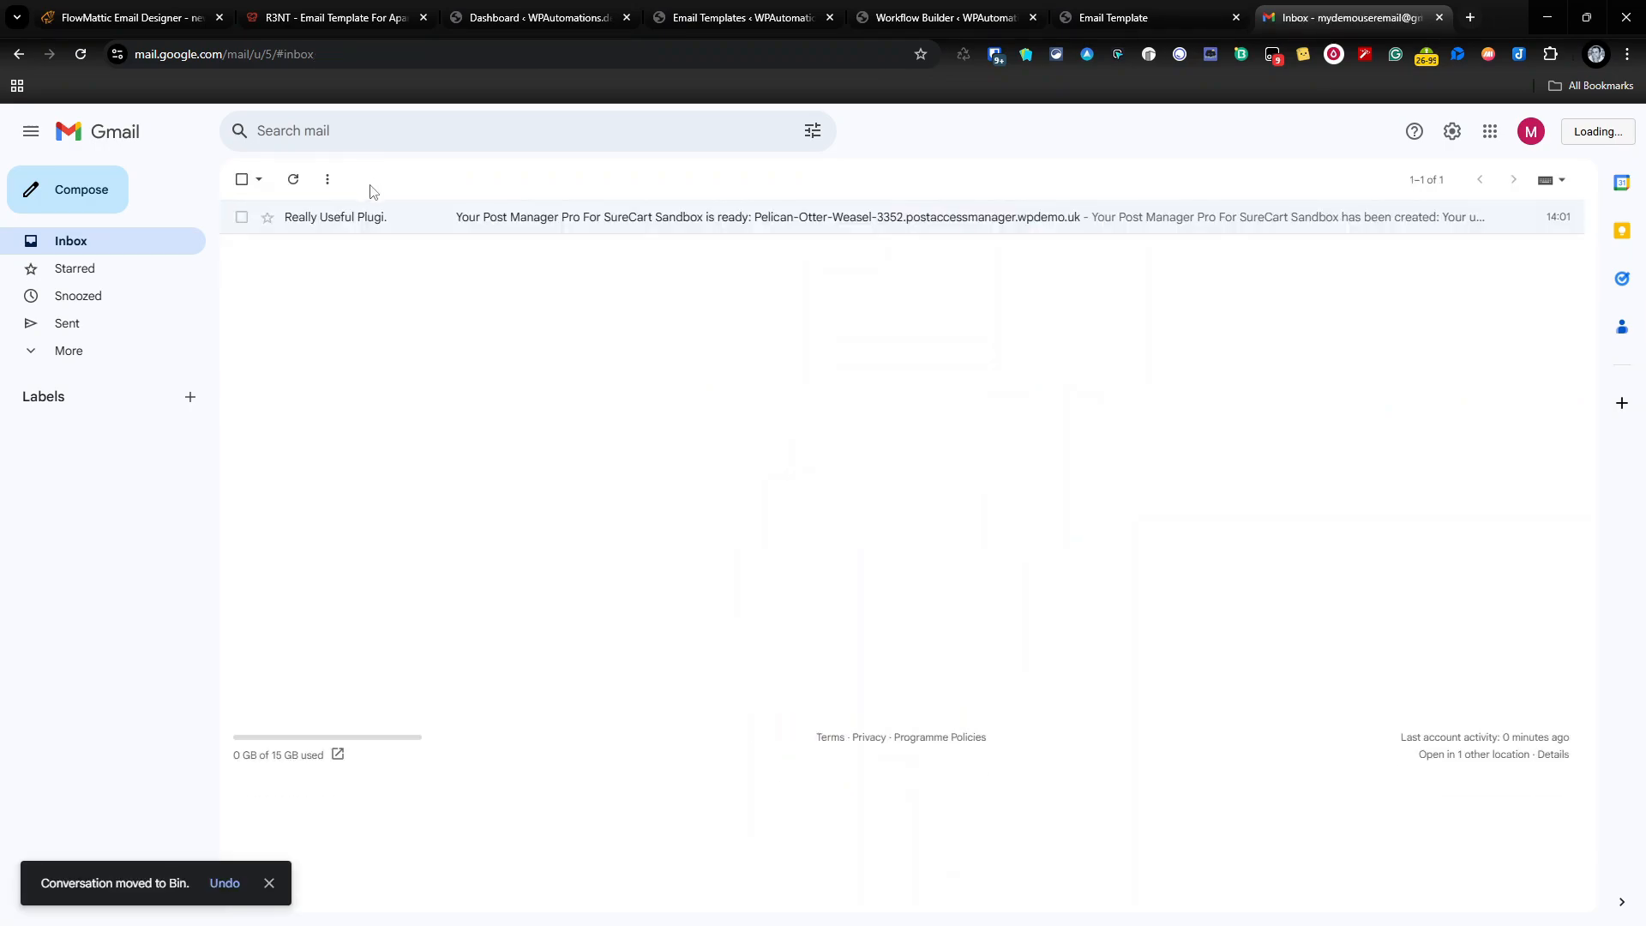
left_click(365, 179)
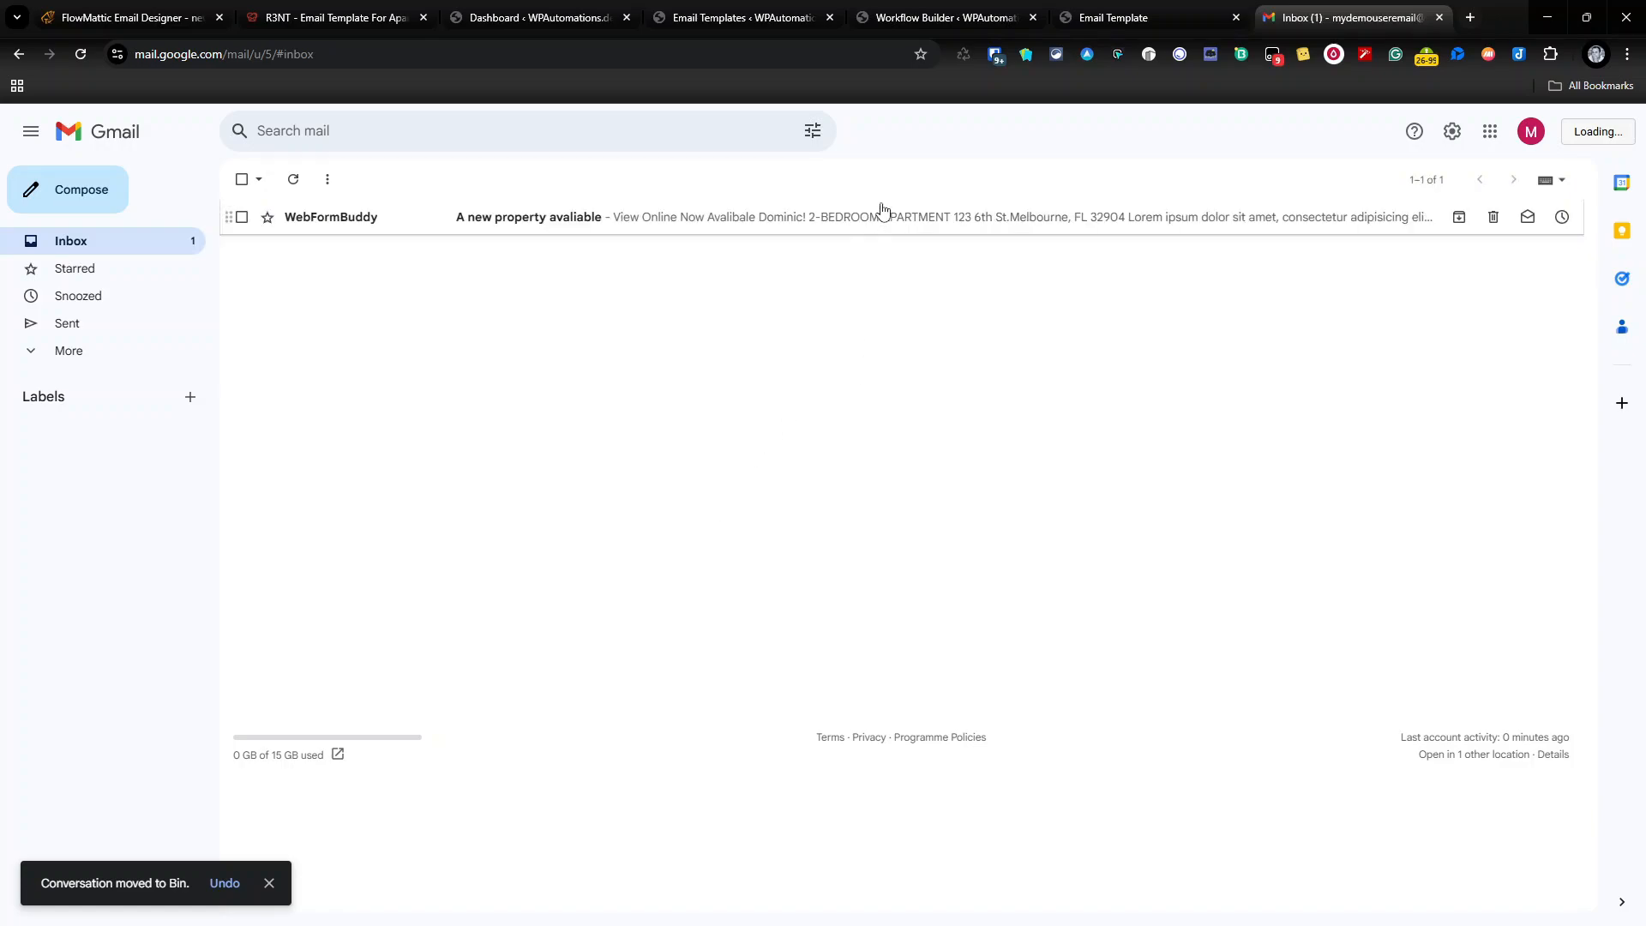
Open the new "A new property avaliable" message, show its images, and examine the layout from header to footer
left_click(882, 212)
scroll(926, 360, "down", 2)
scroll(946, 443, "up", 2)
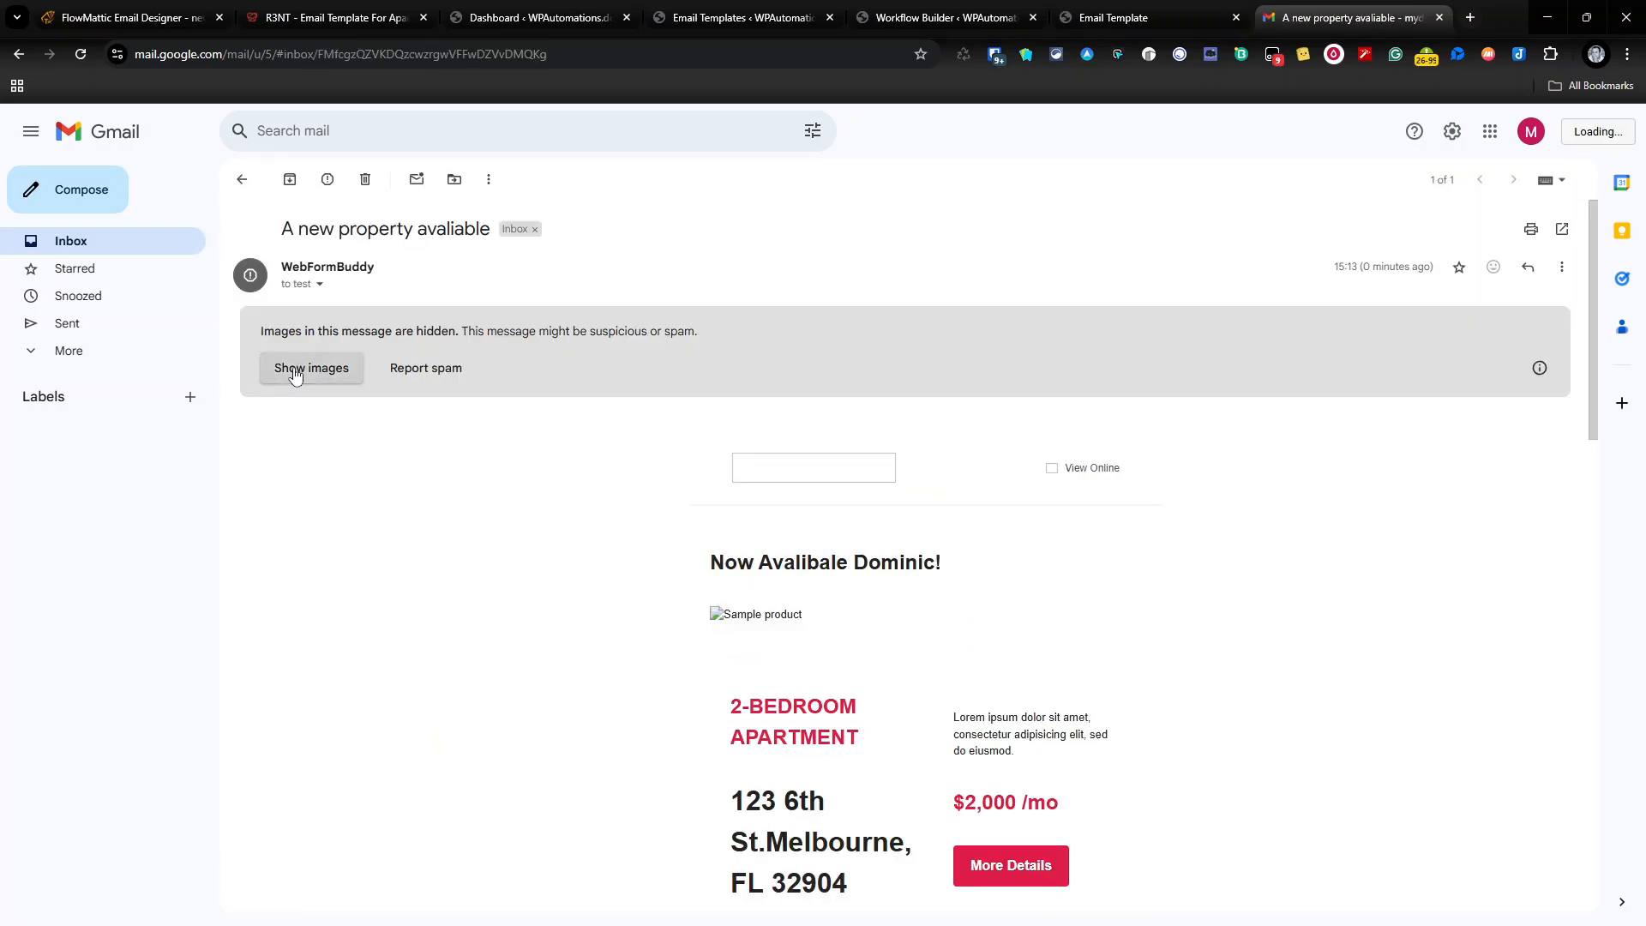
left_click(287, 369)
scroll(639, 467, "down", 5)
scroll(660, 476, "down", 4)
scroll(671, 476, "up", 9)
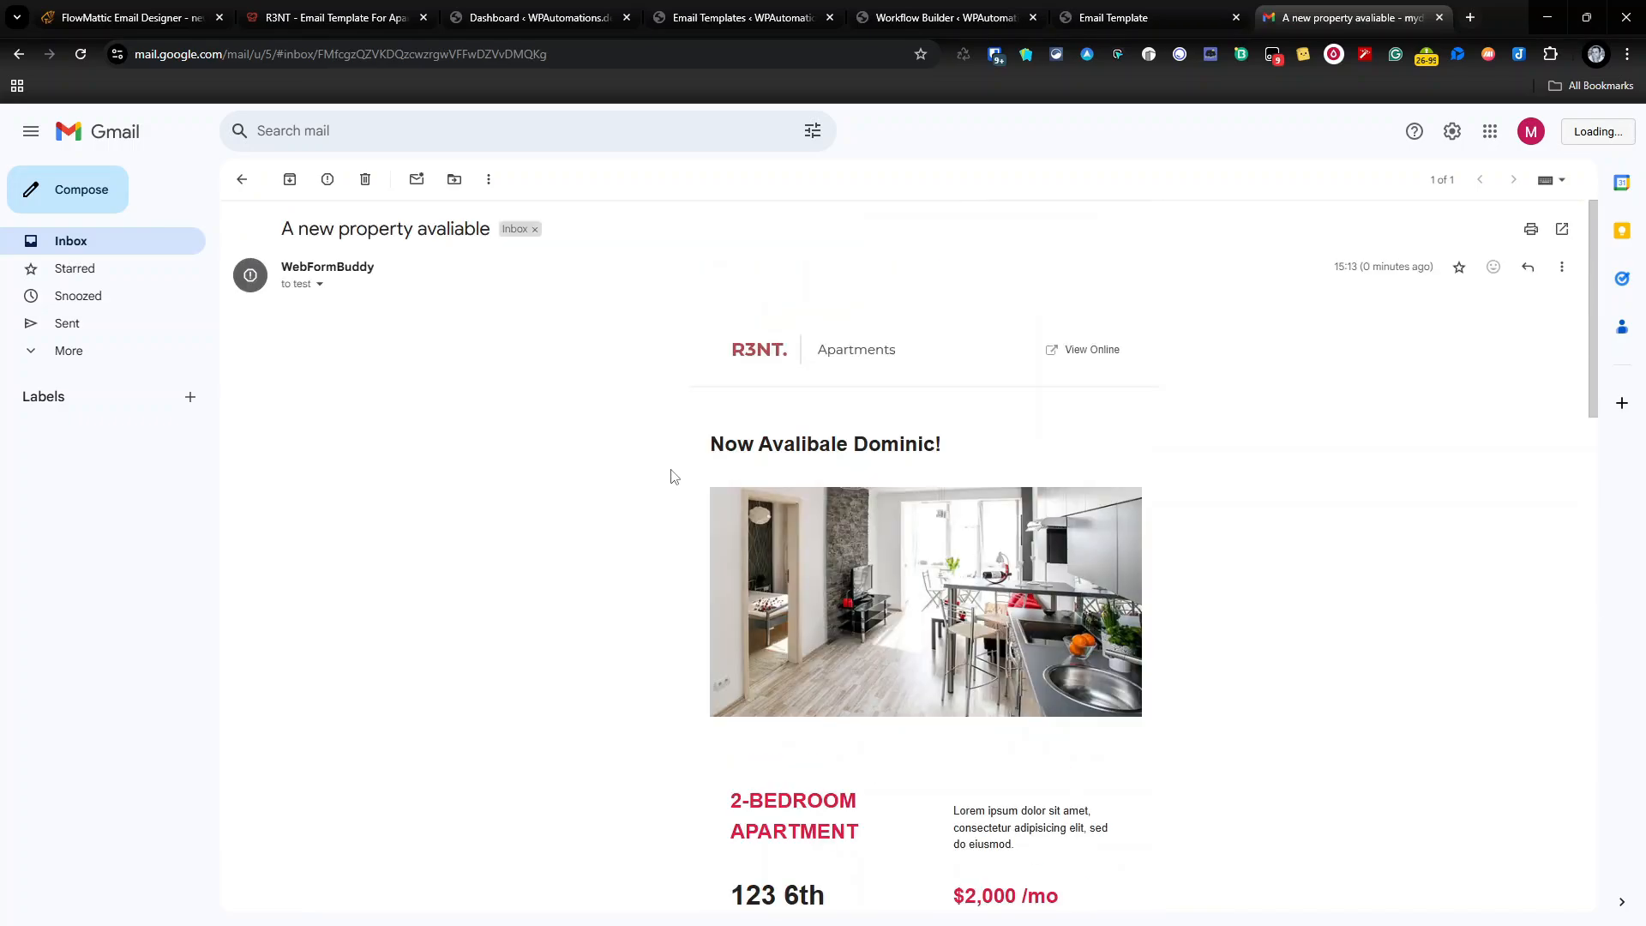
scroll(674, 478, "down", 12)
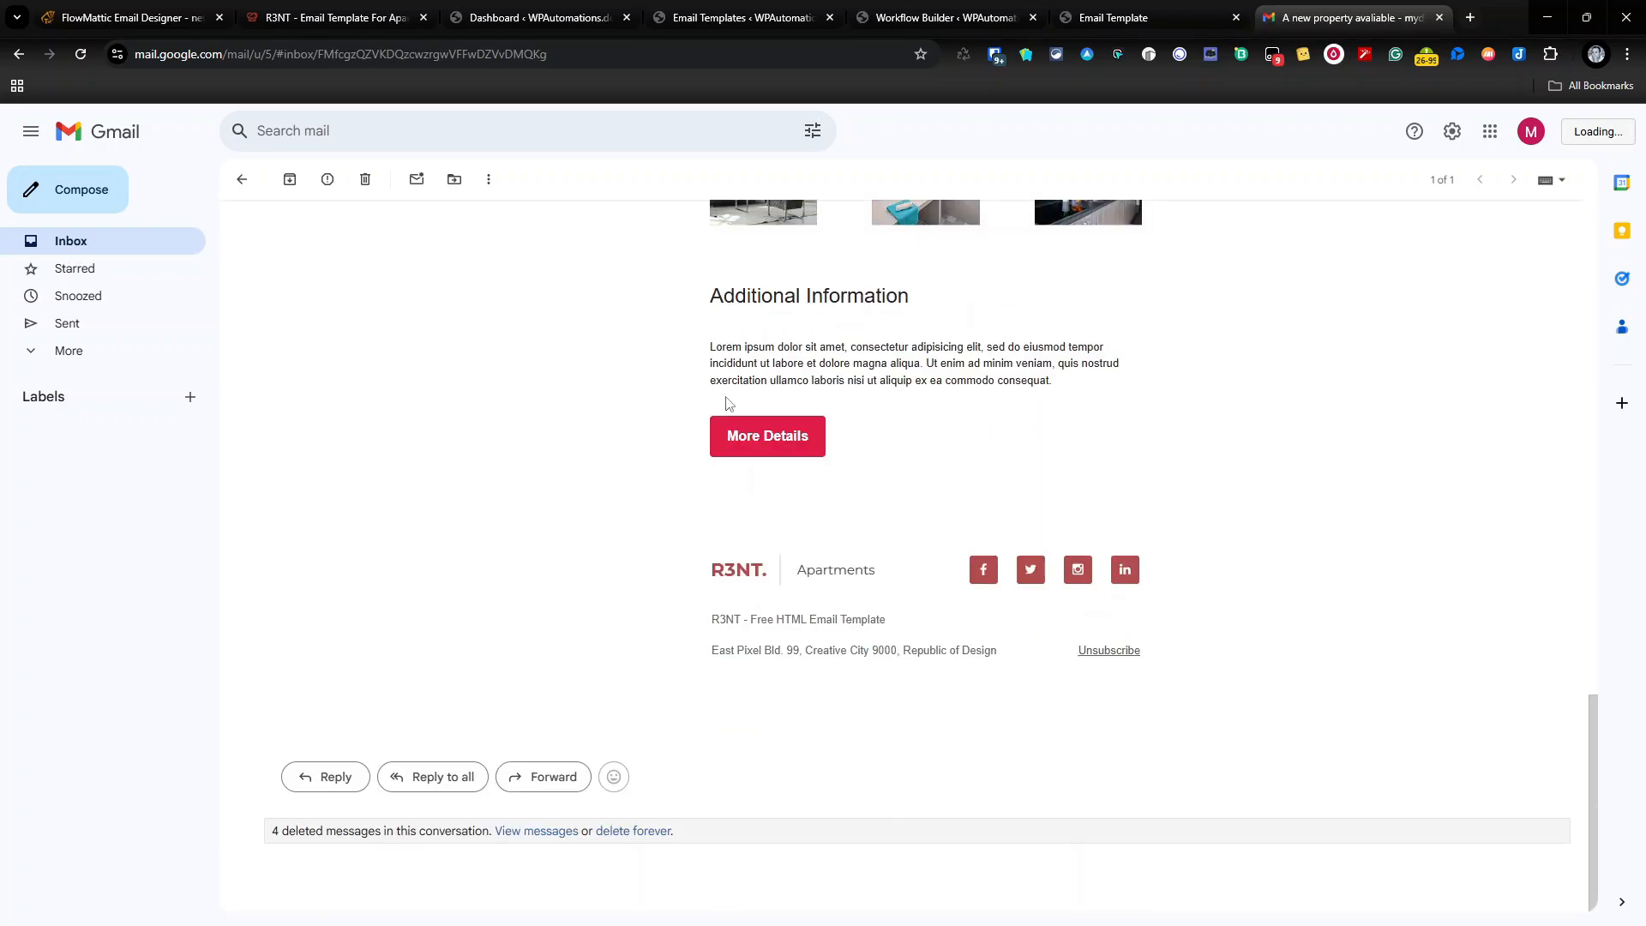
scroll(741, 409, "up", 12)
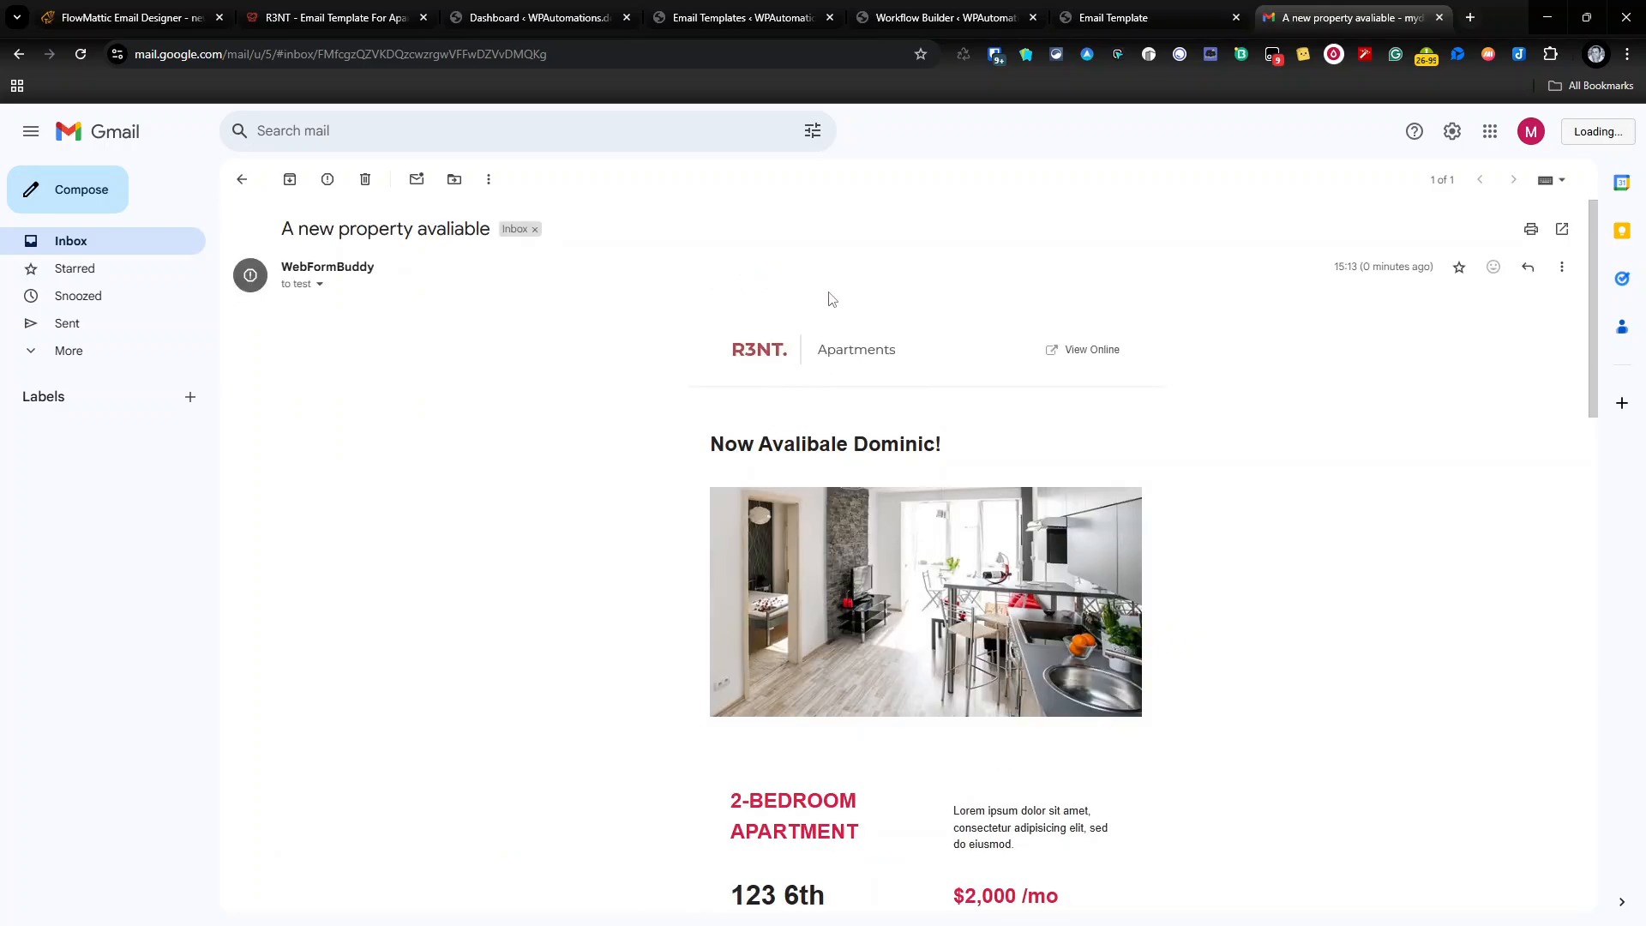
Compare the header of the original R3NT HTML newsletter with the template in the email editor and review the rest of the template
left_click(946, 10)
left_click(742, 17)
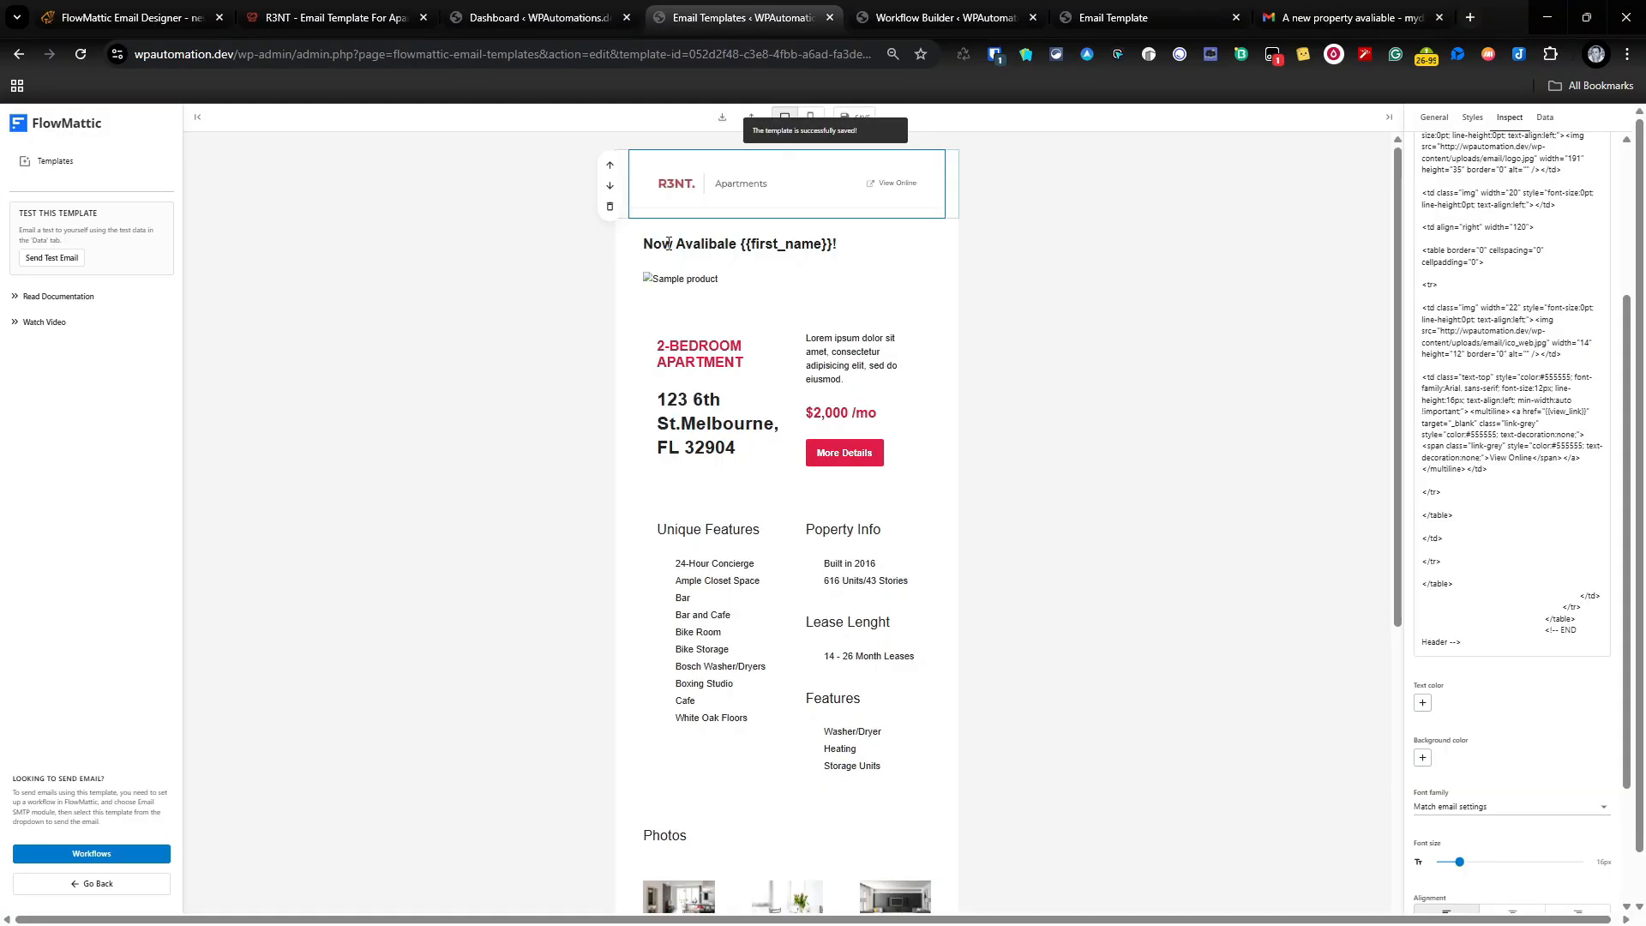
left_click(1115, 17)
scroll(851, 445, "up", 10)
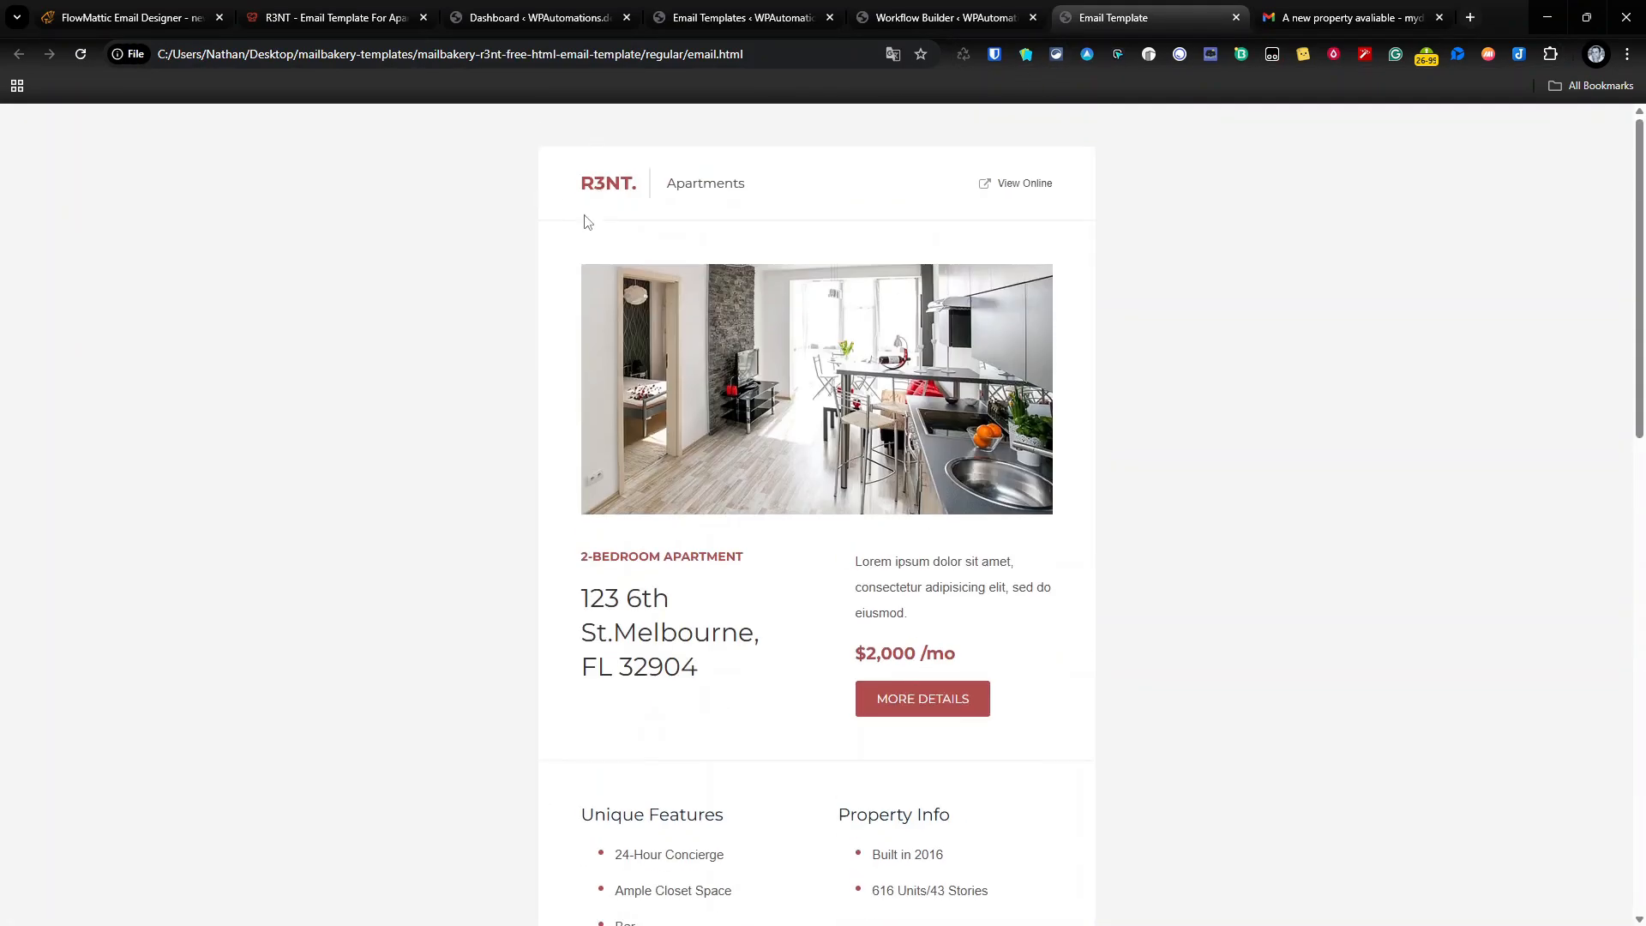
left_click(884, 24)
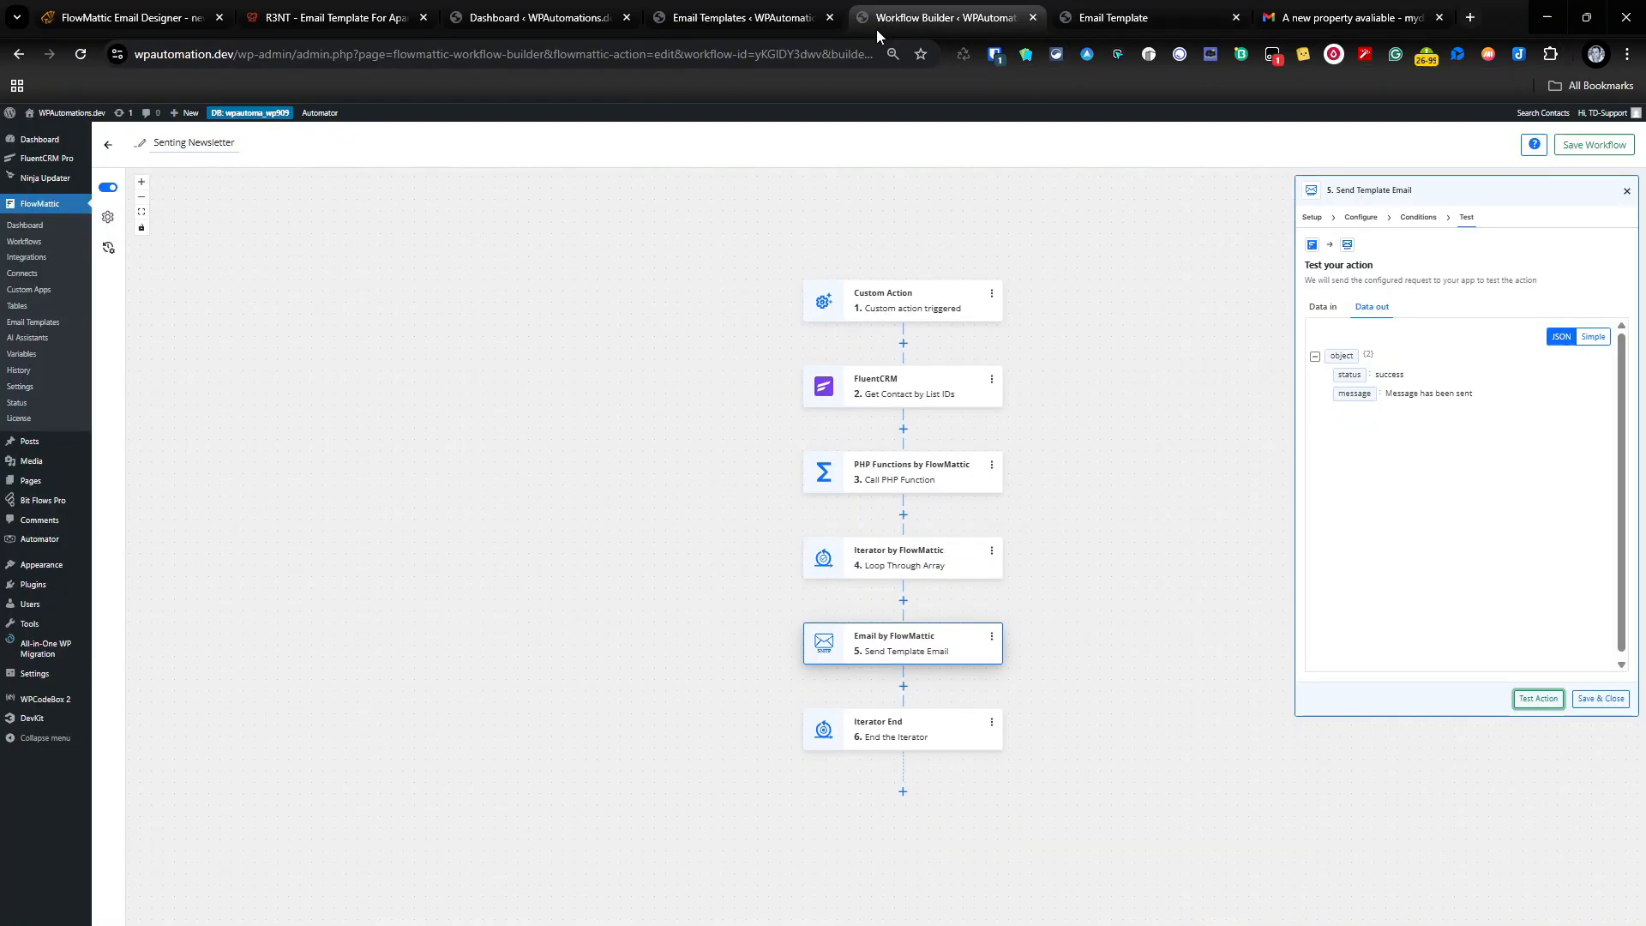
left_click(742, 10)
scroll(1345, 632, "down", 4)
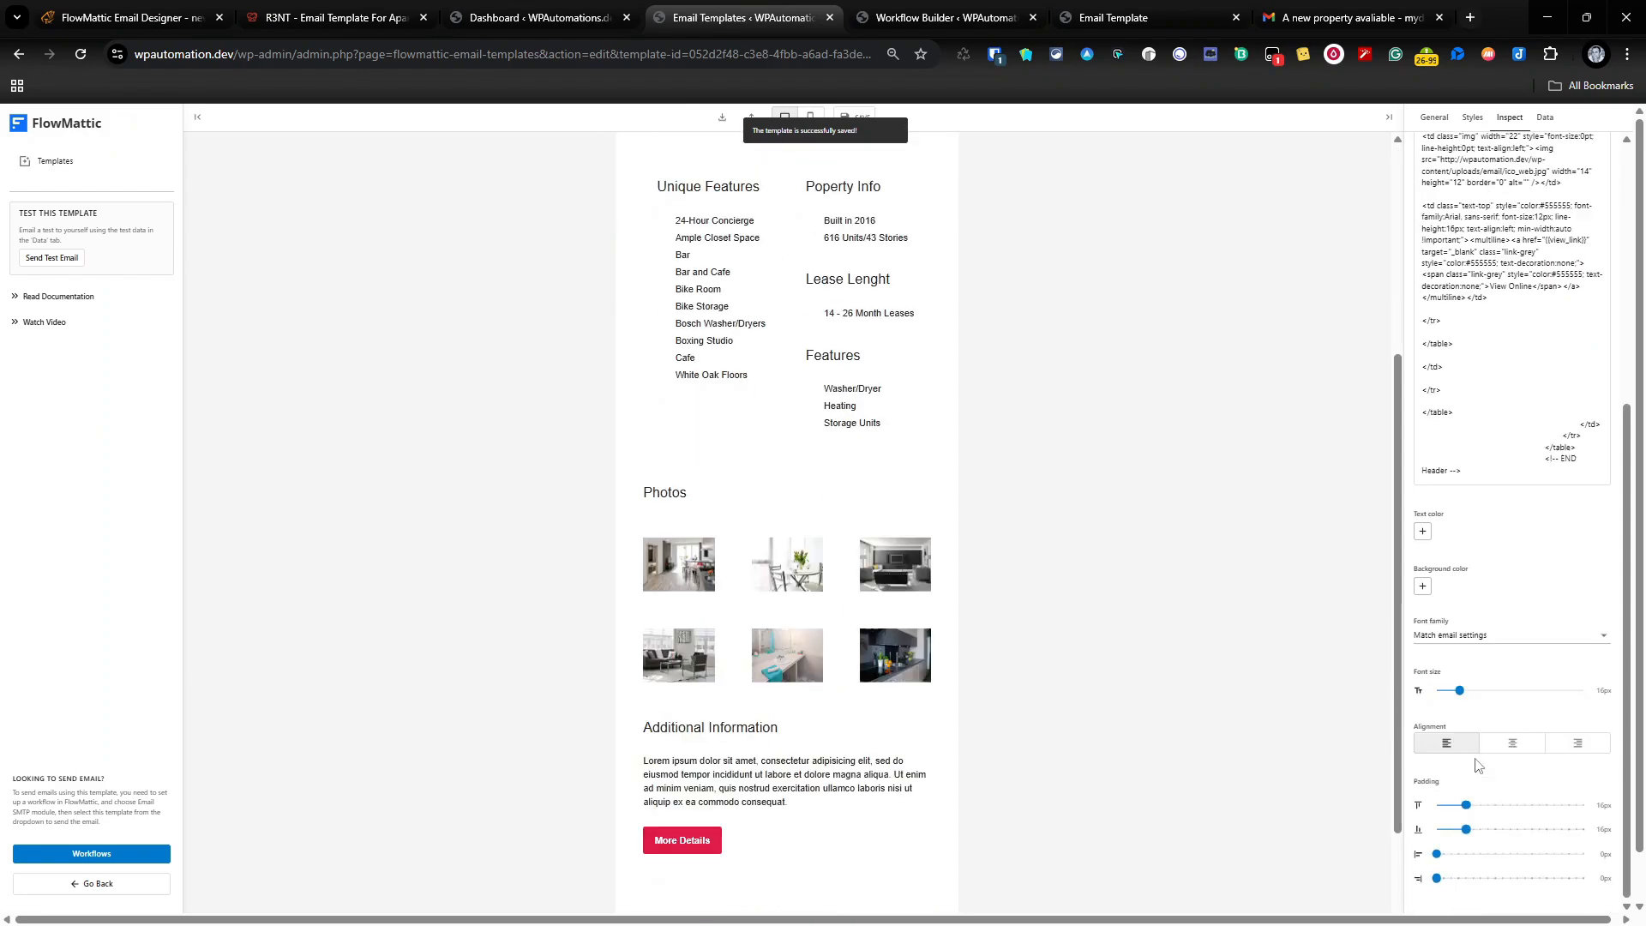
scroll(1479, 823, "down", 2)
scroll(1040, 515, "up", 5)
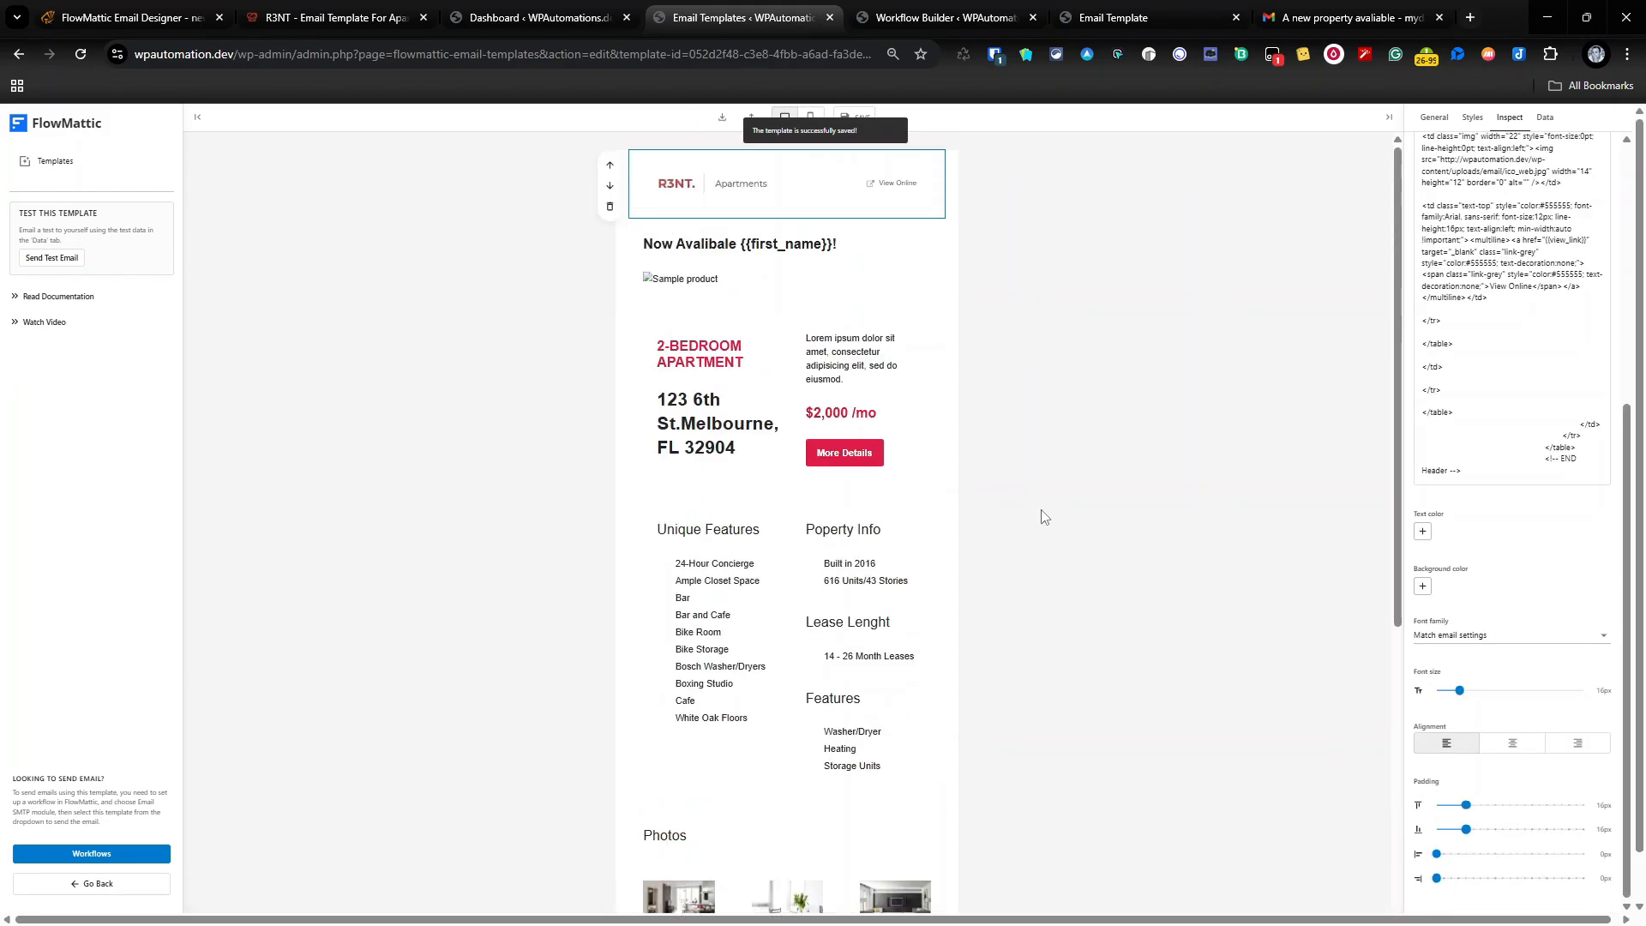
Set the header container's left and right padding to 0 px and return to the newsletter workflow
left_click(624, 167)
left_click_drag(1471, 420, 1302, 442)
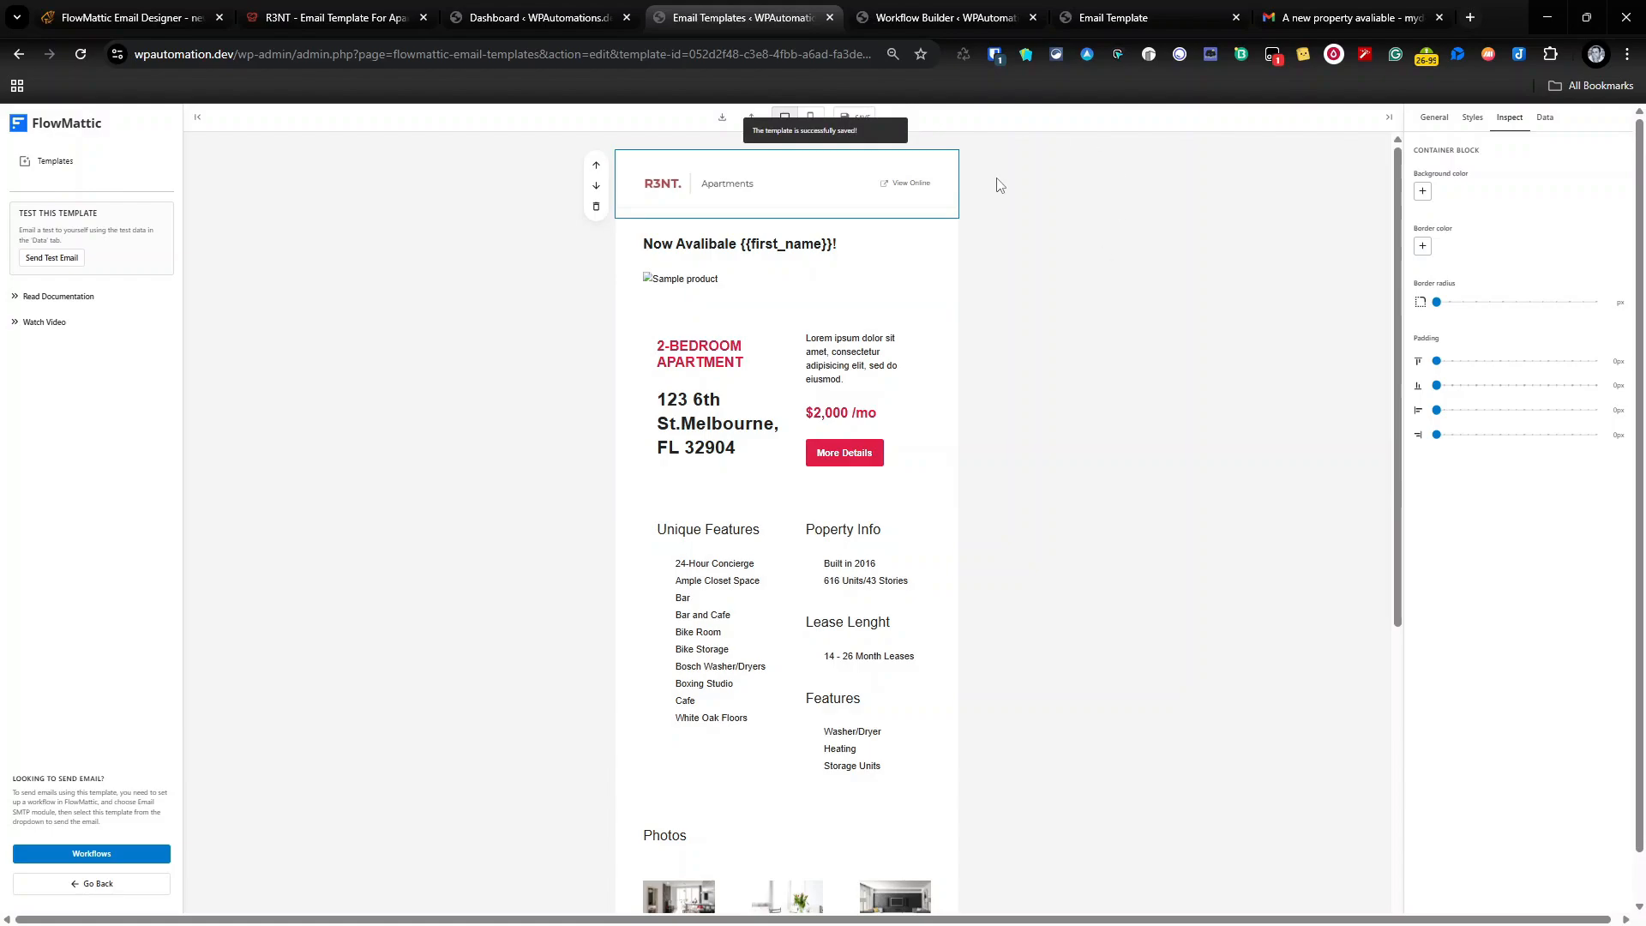
left_click(943, 17)
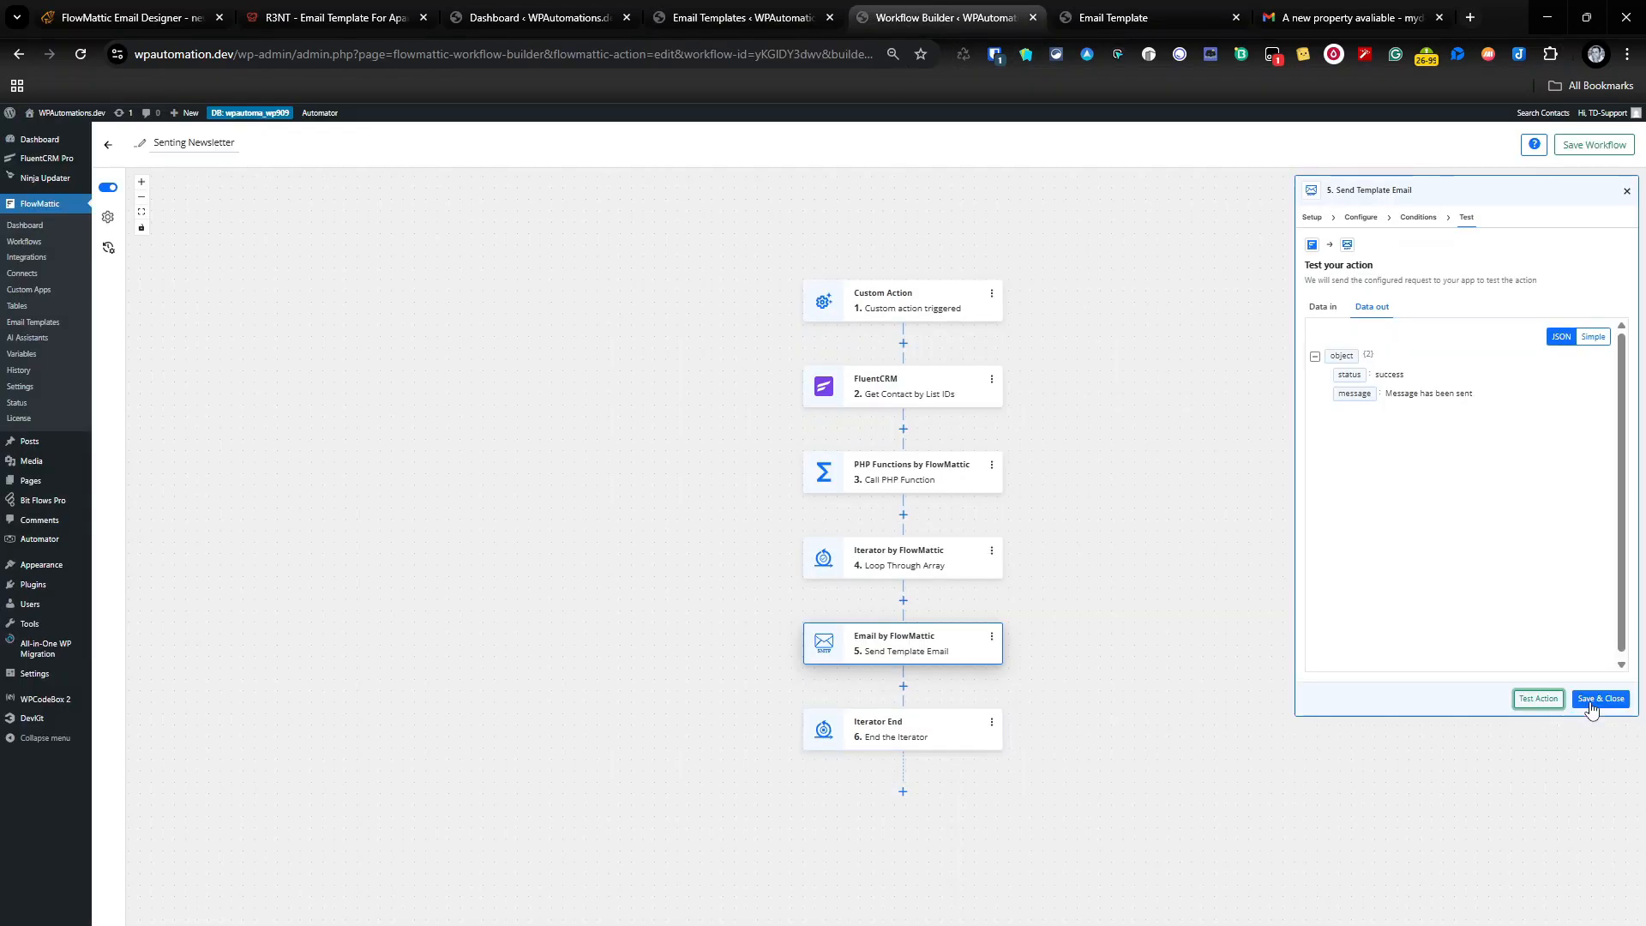
Rerun the Send Template Email action test, switch to Gmail and delete the older "A new property avaliable" message
left_click(1538, 698)
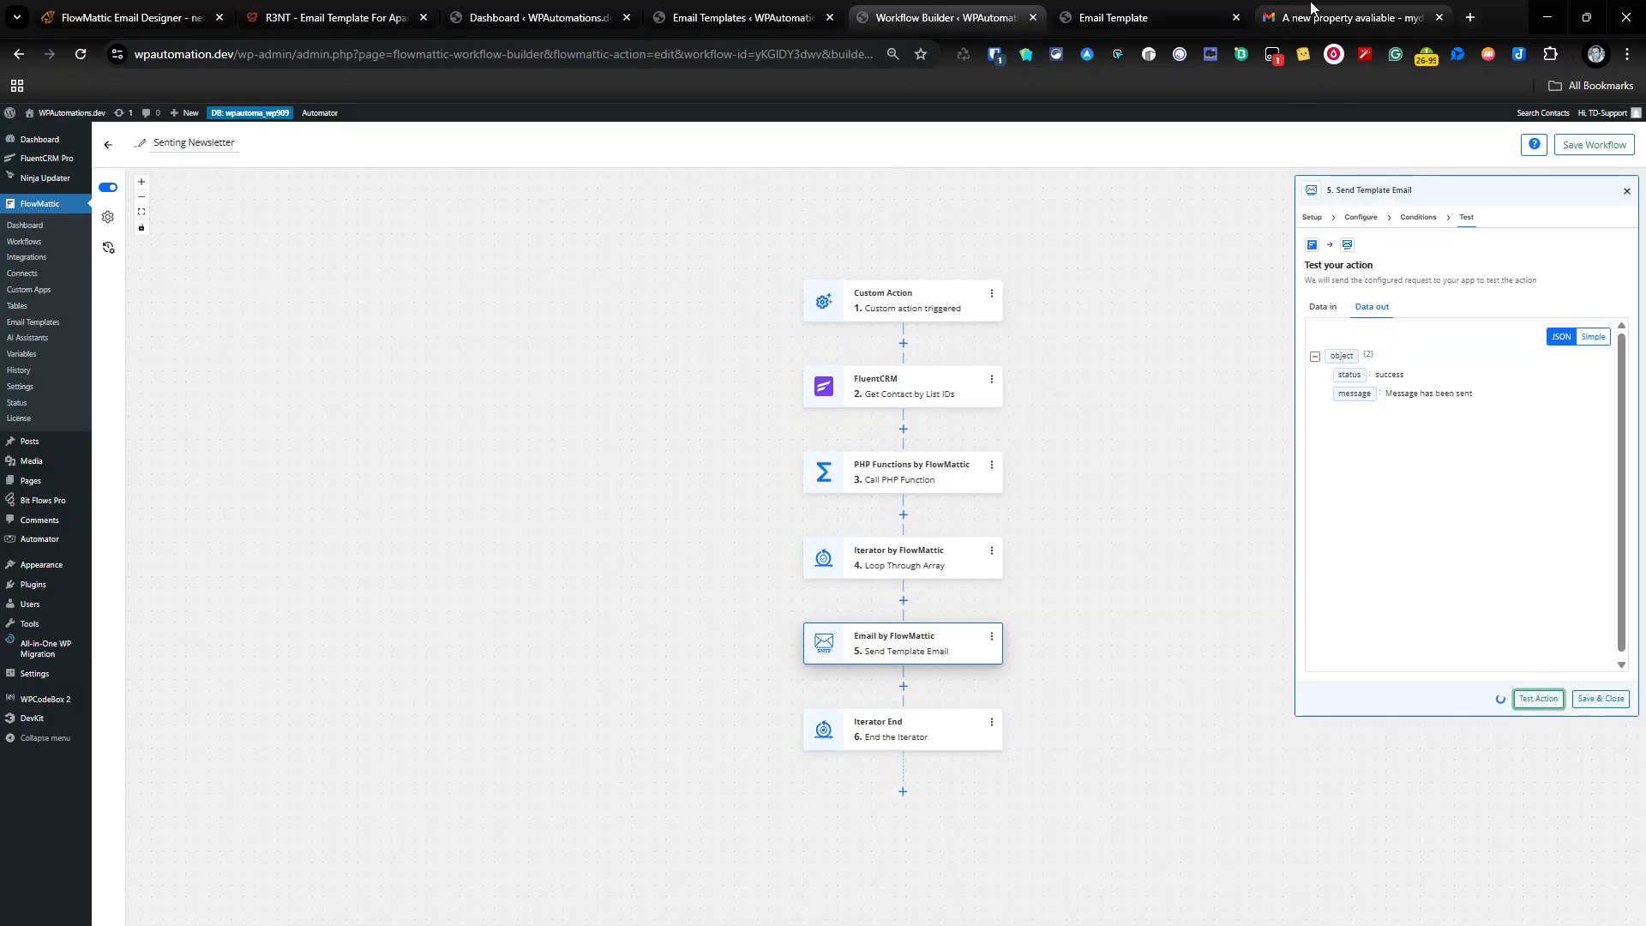
mouse_move(1314, 17)
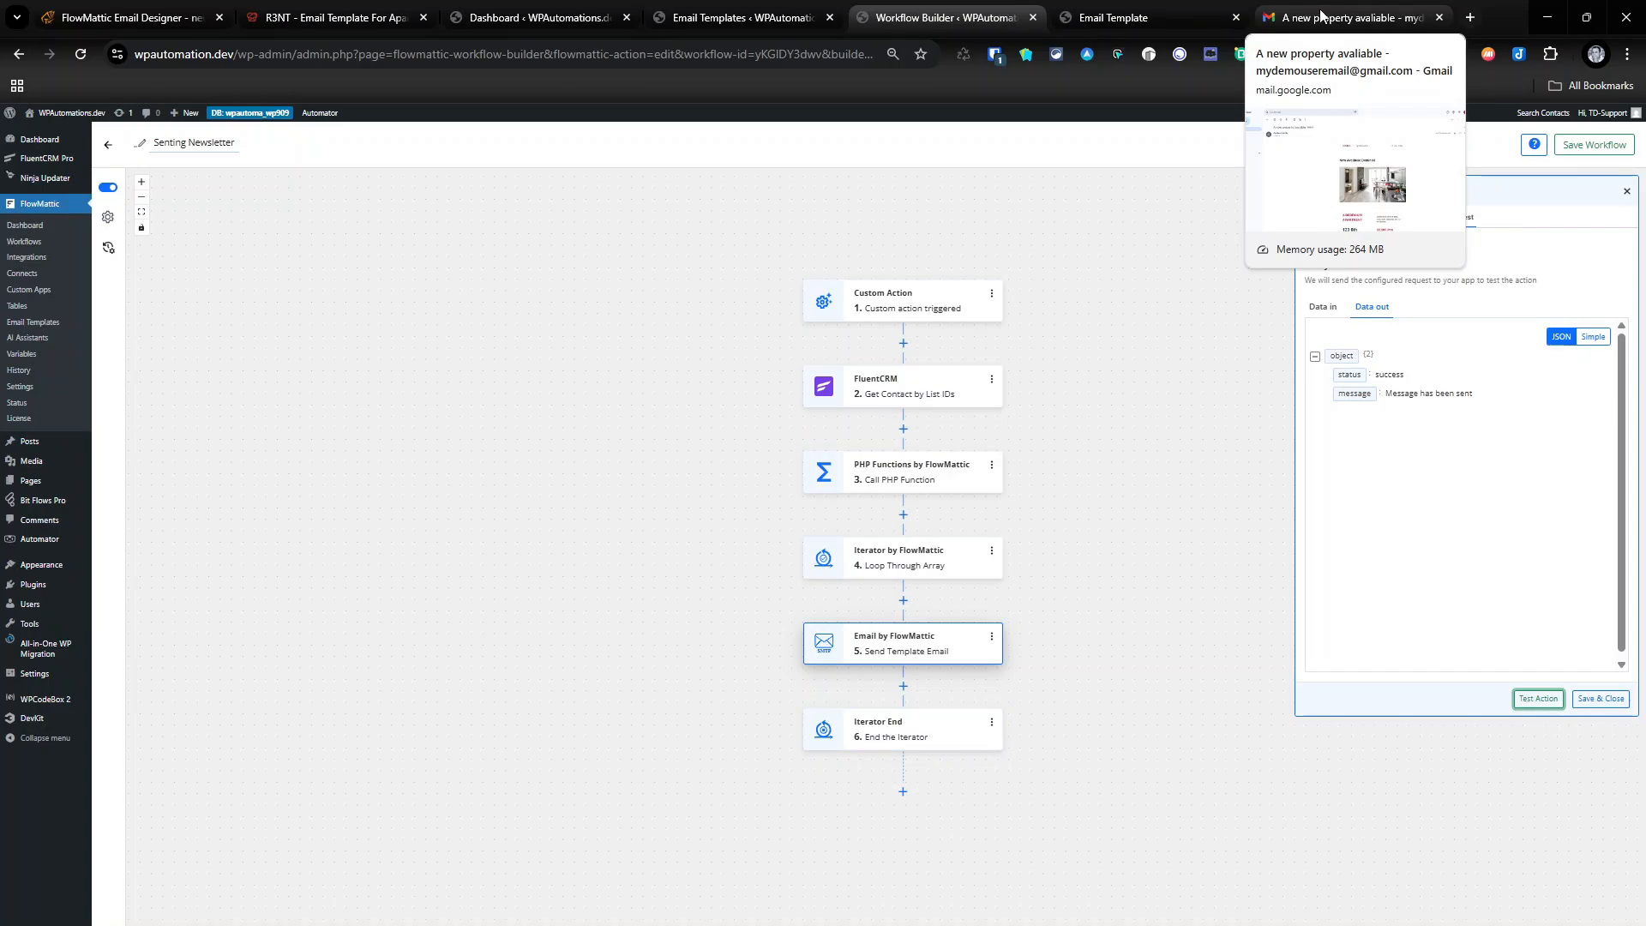
left_click(1314, 17)
left_click(368, 178)
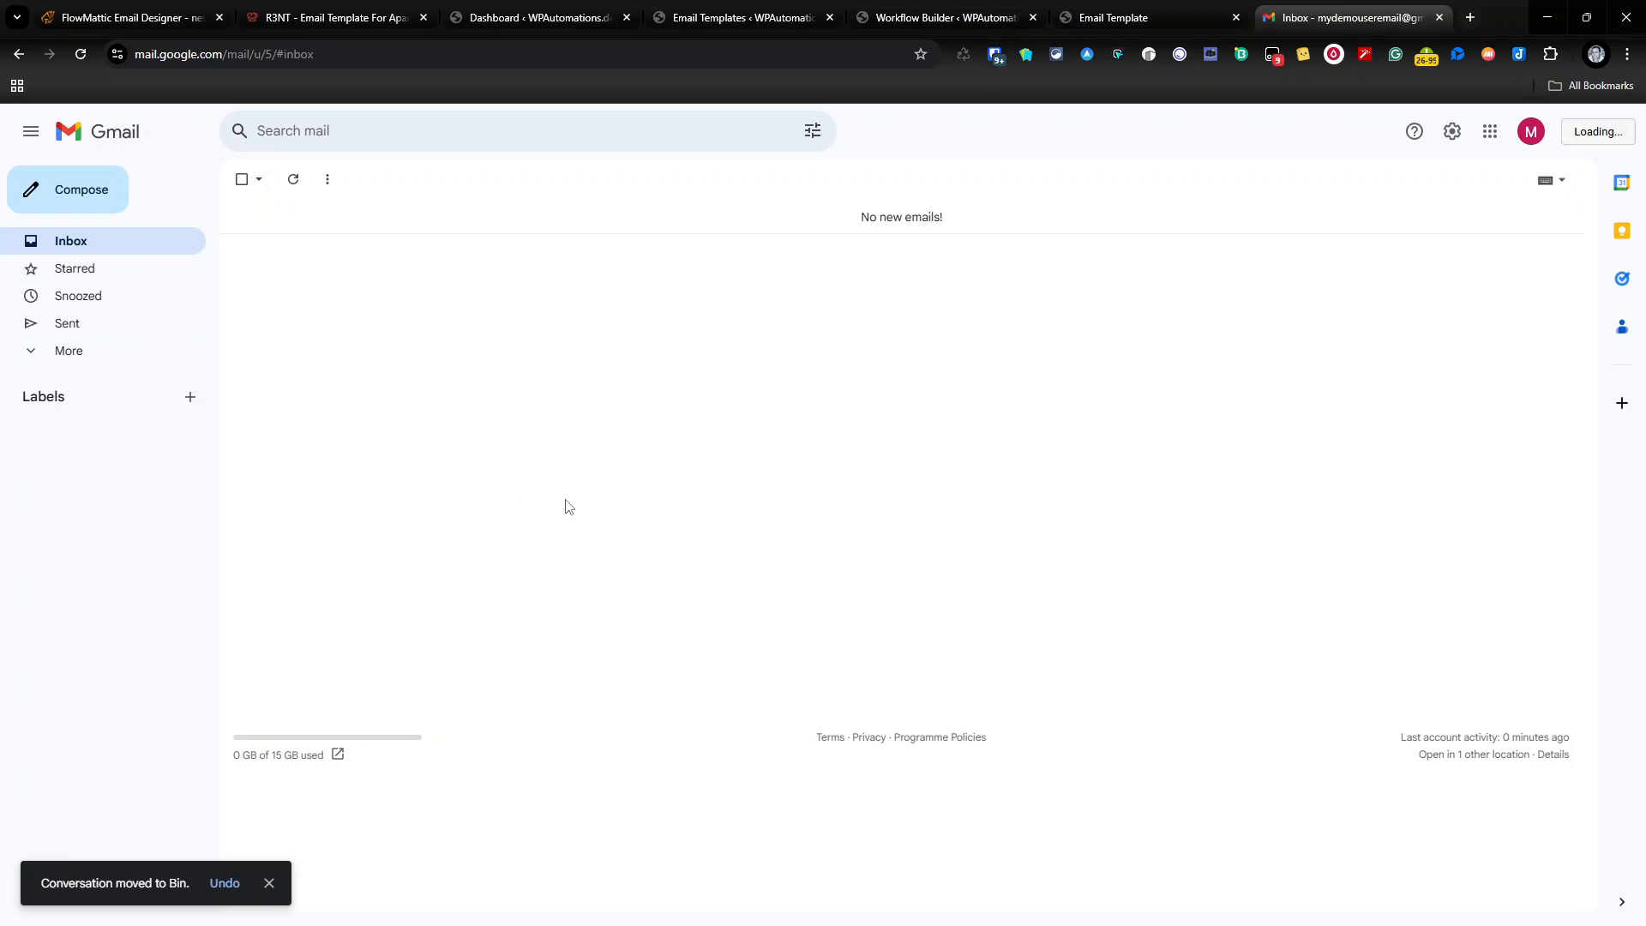
Open the newly received "A new property avaliable" message, show its images, and check the header and footer alignment
left_click(570, 217)
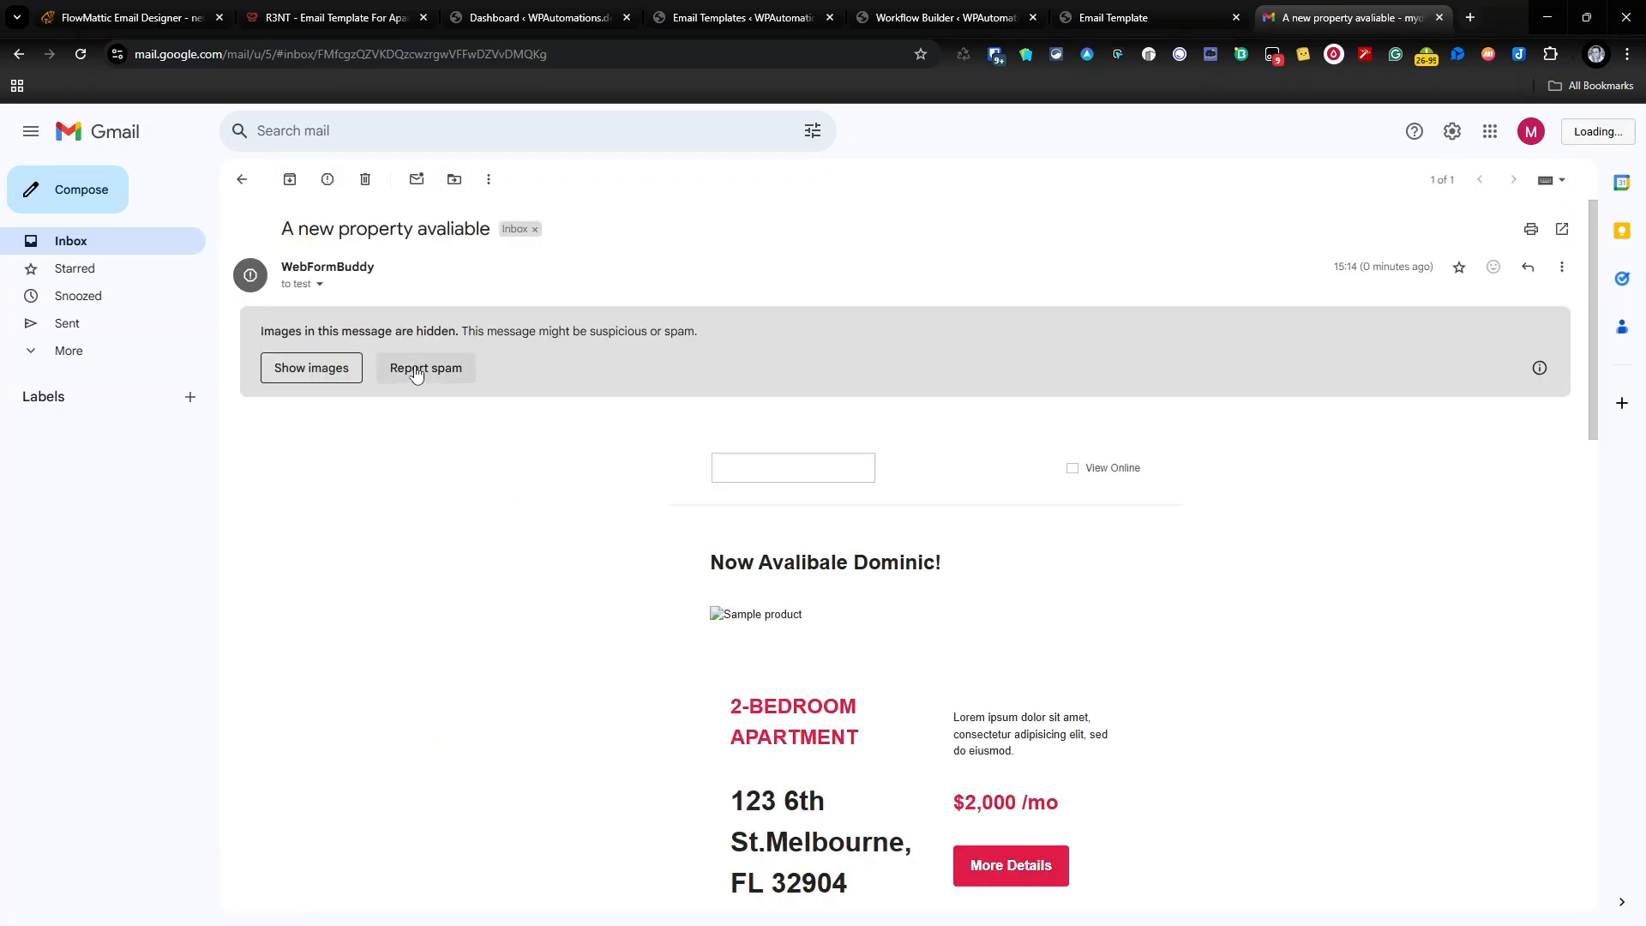
left_click(312, 368)
scroll(728, 579, "down", 3)
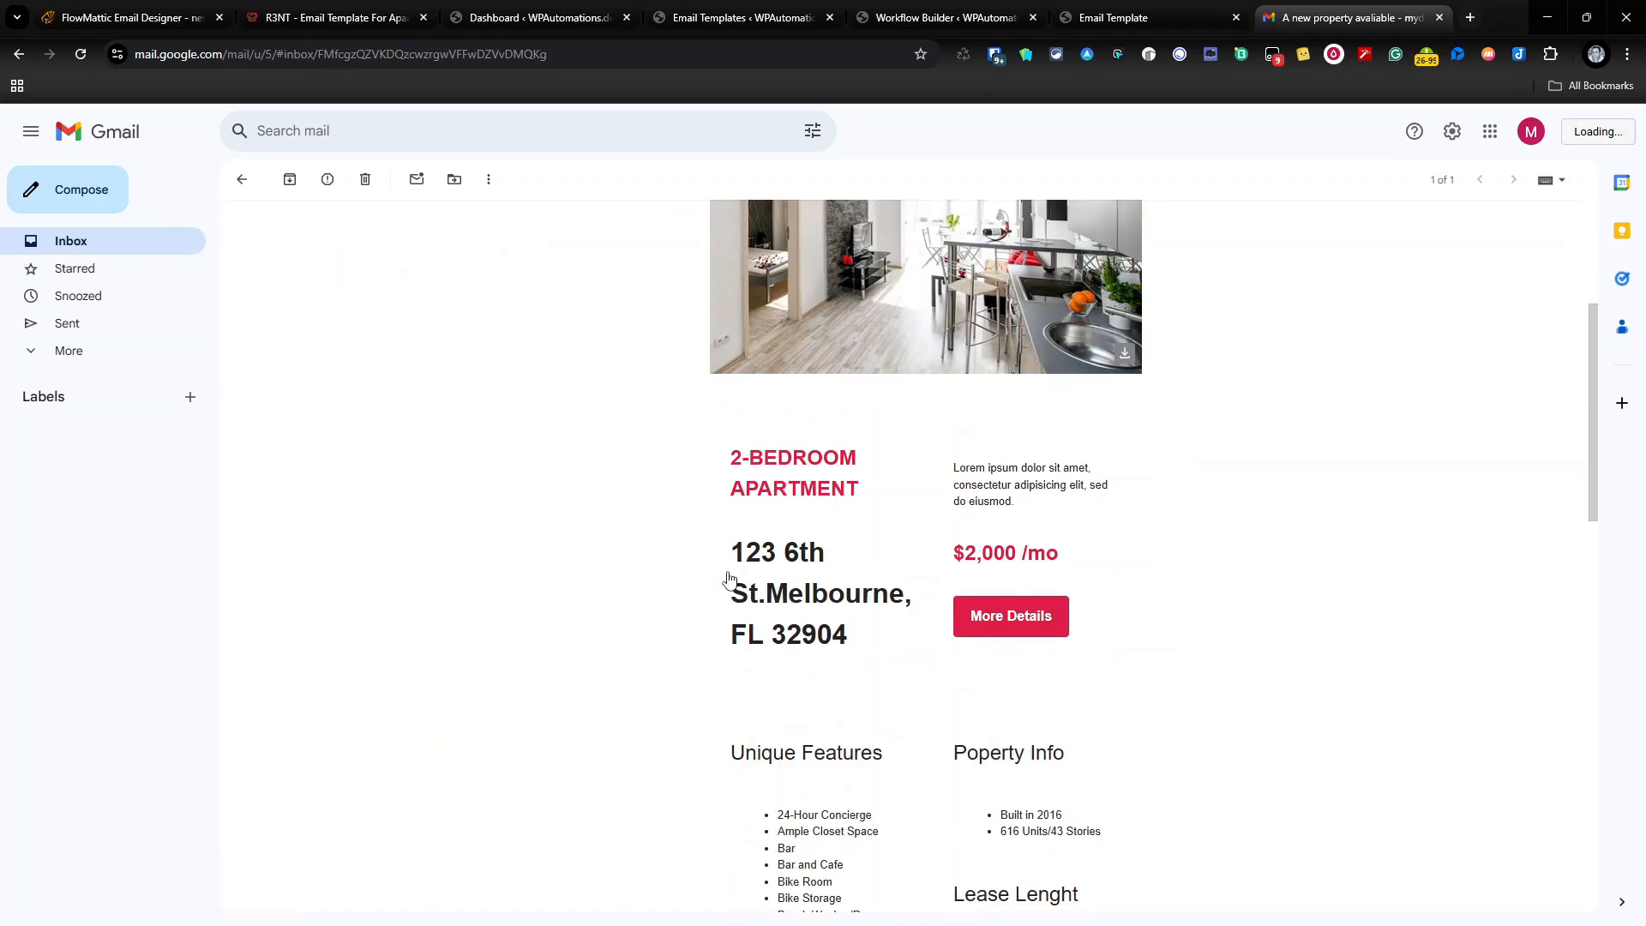
scroll(728, 578, "down", 15)
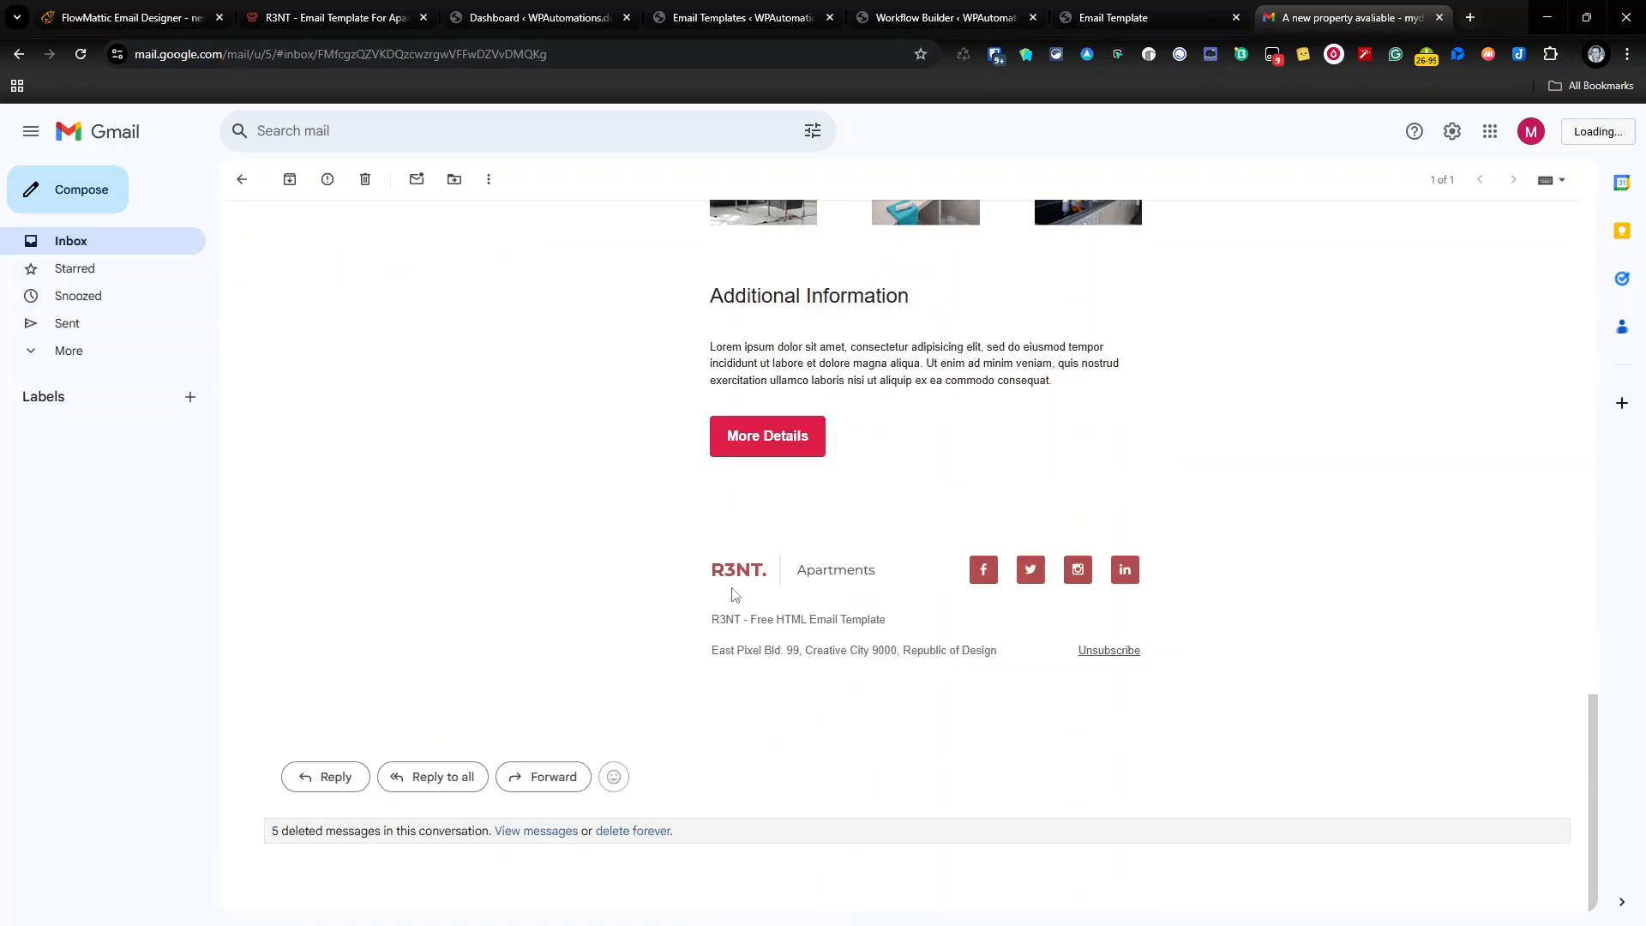
scroll(735, 594, "up", 18)
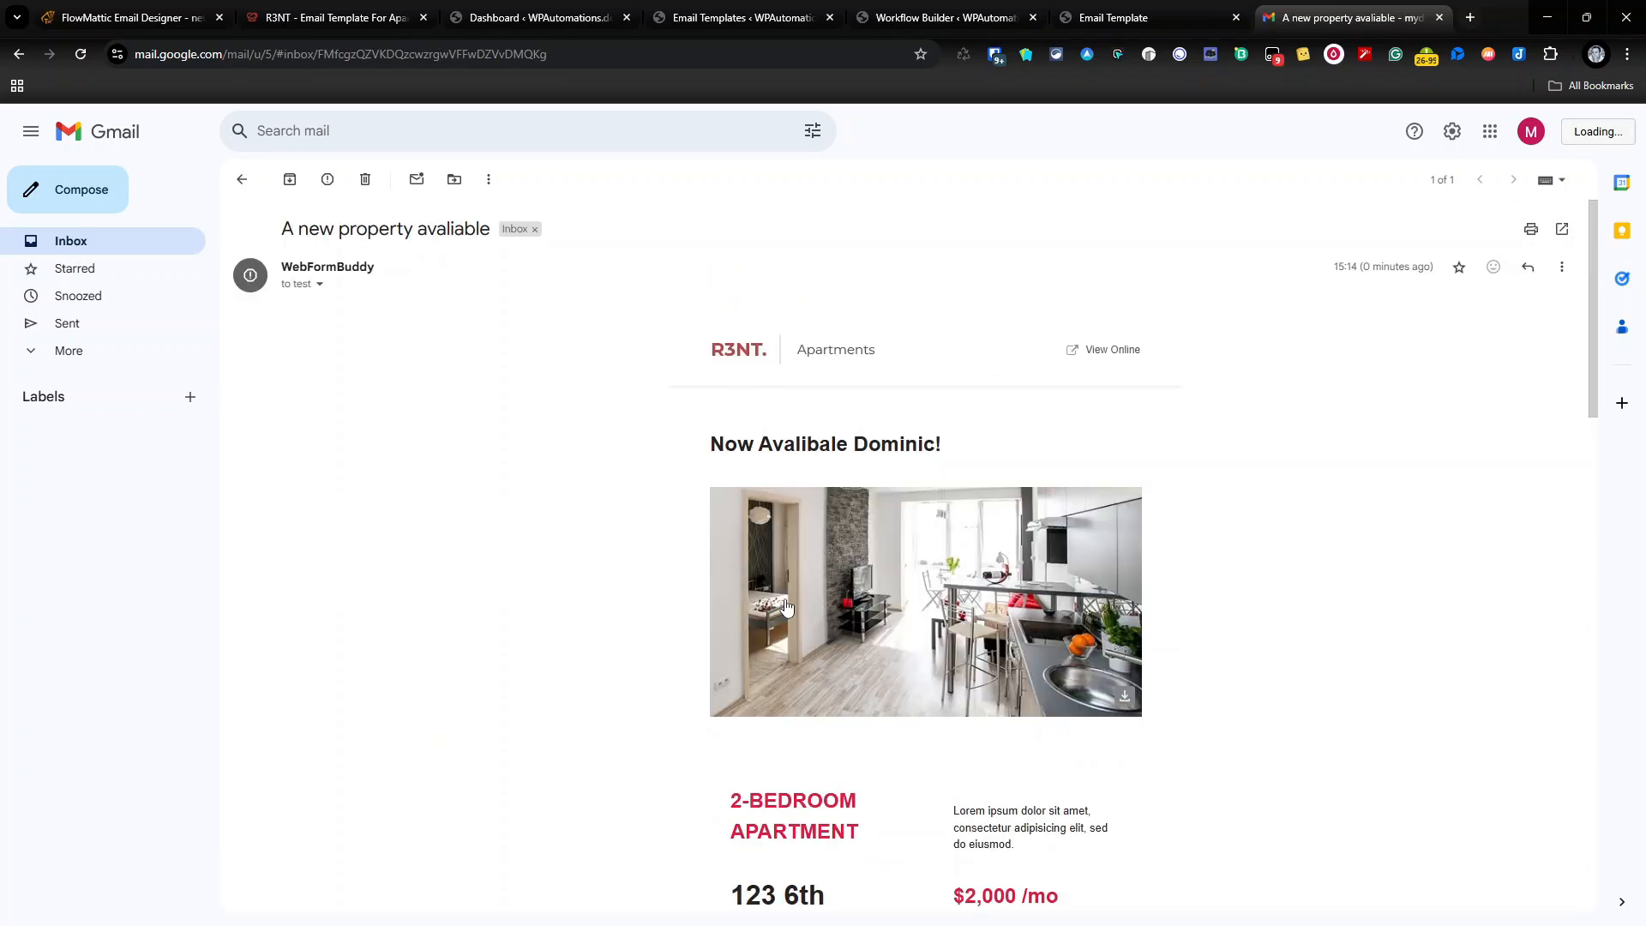
Examine the email's body sections in detail, from the property details and feature lists through Photos and Additional Information to the footer
scroll(785, 607, "down", 3)
scroll(802, 491, "up", 3)
scroll(1084, 684, "down", 4)
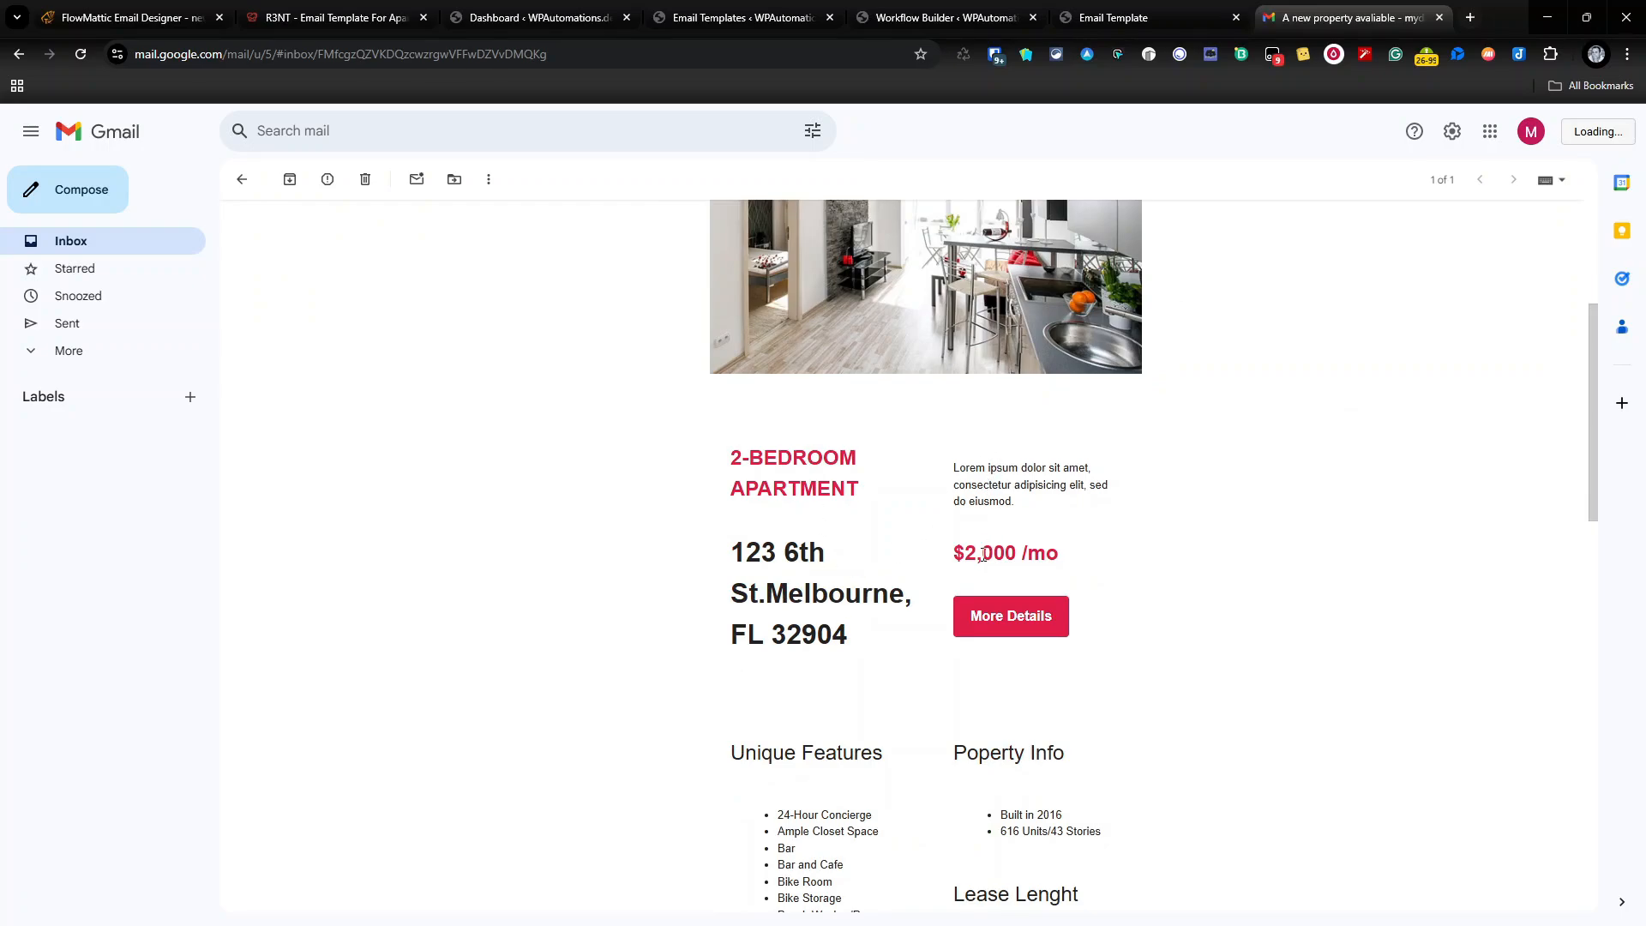
scroll(1079, 616, "down", 2)
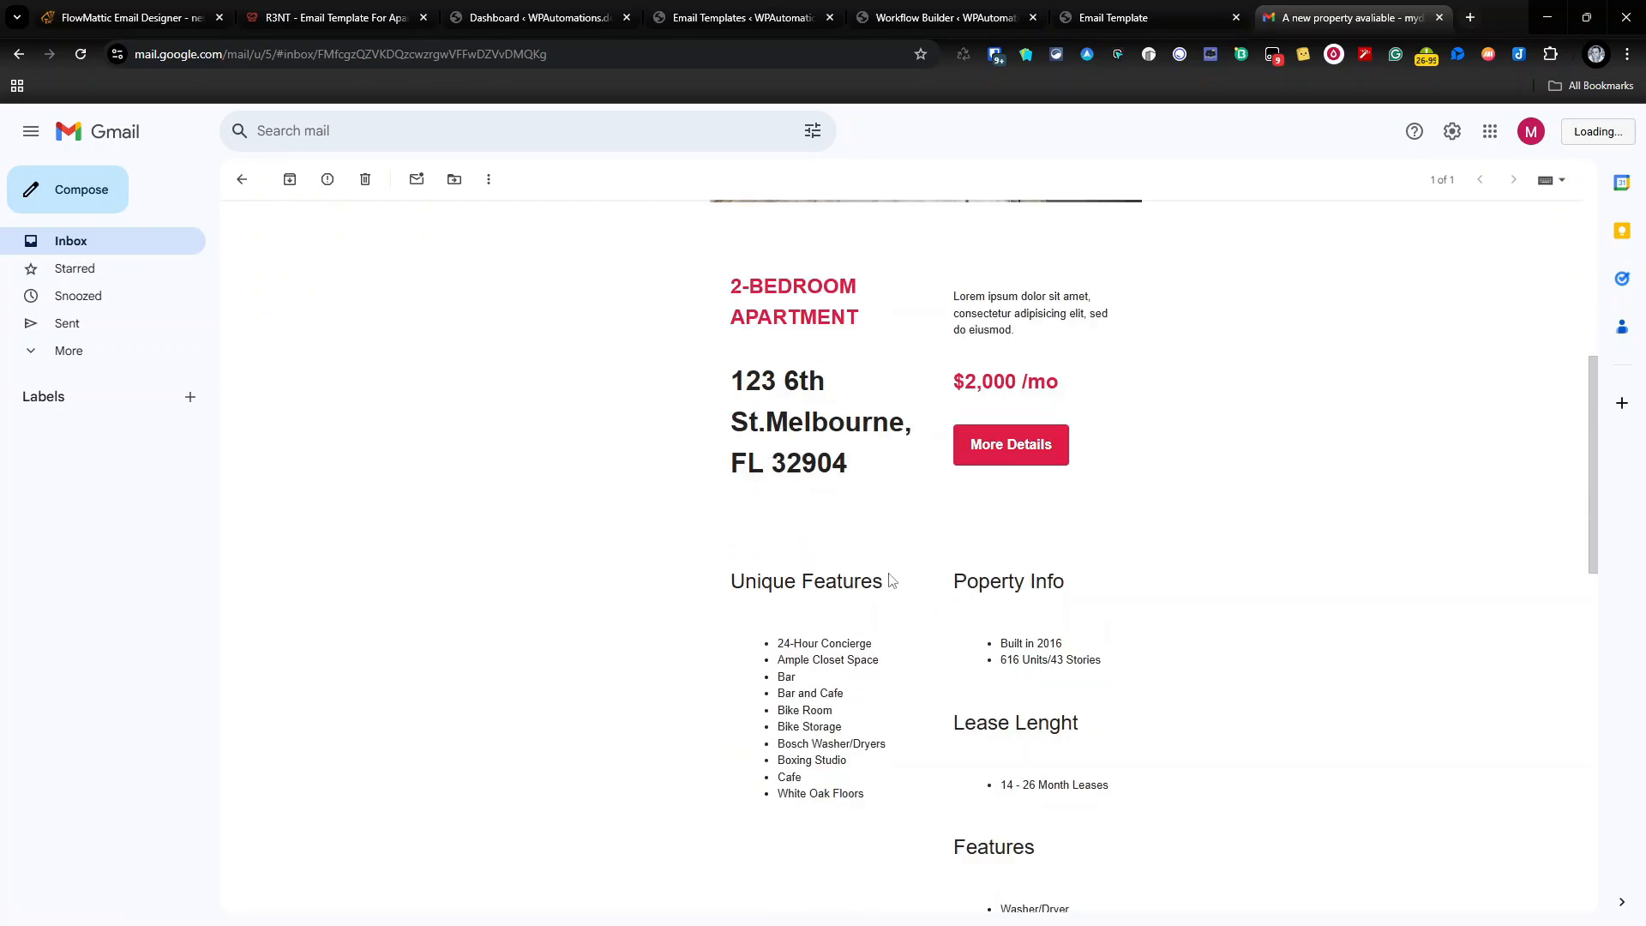
scroll(667, 693, "down", 4)
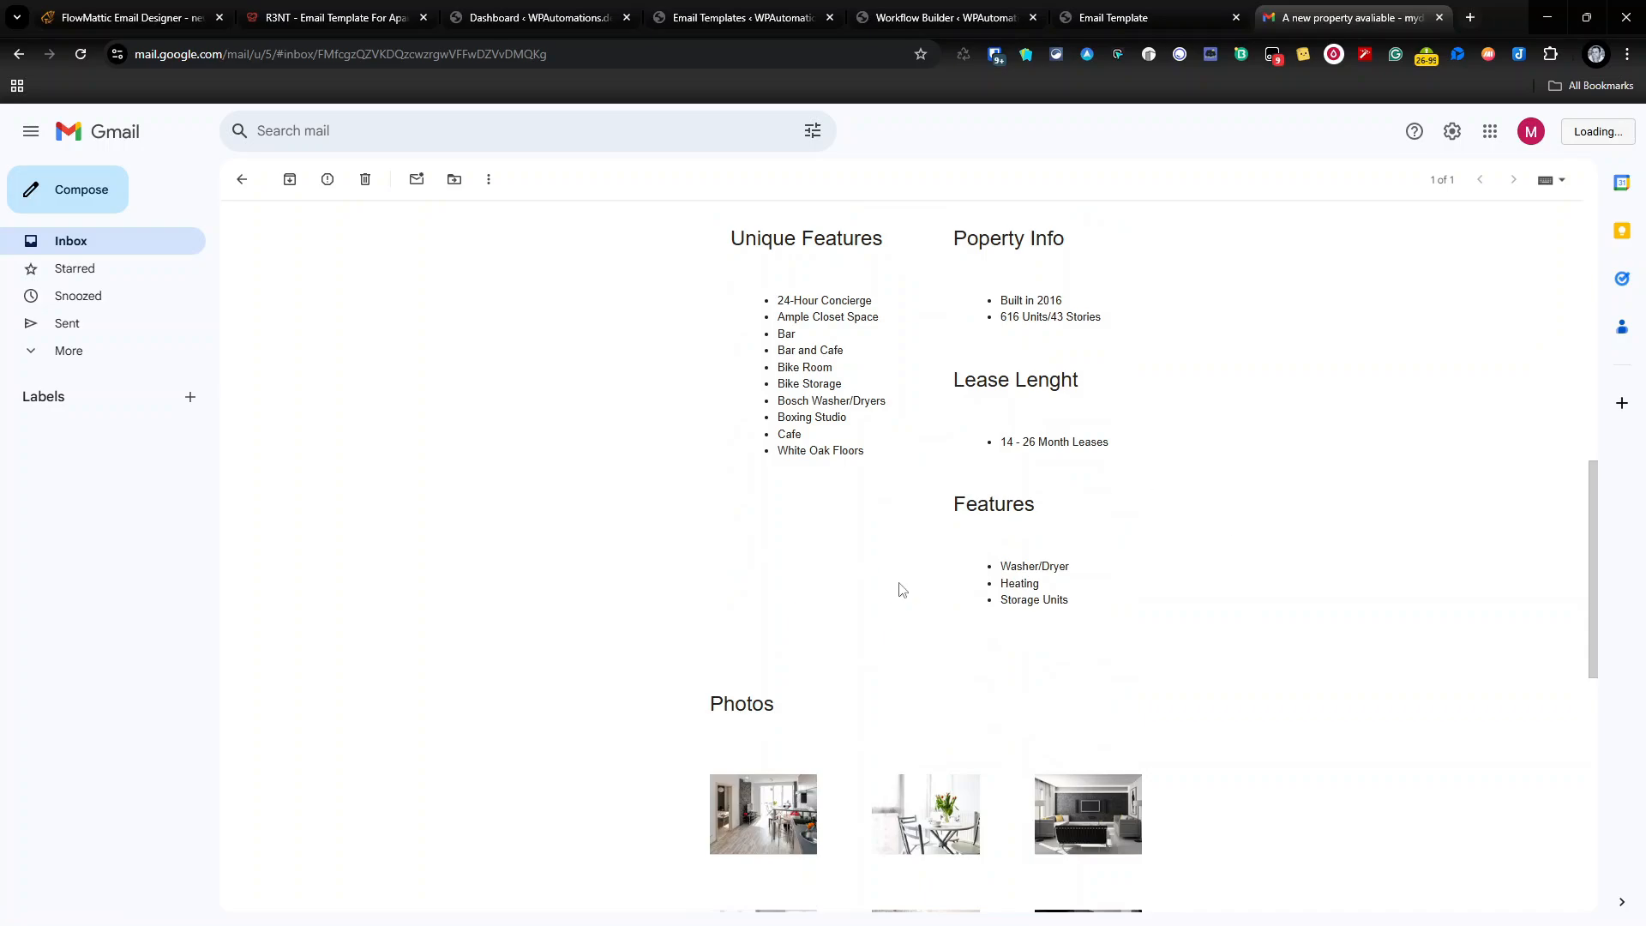
scroll(916, 619, "down", 1)
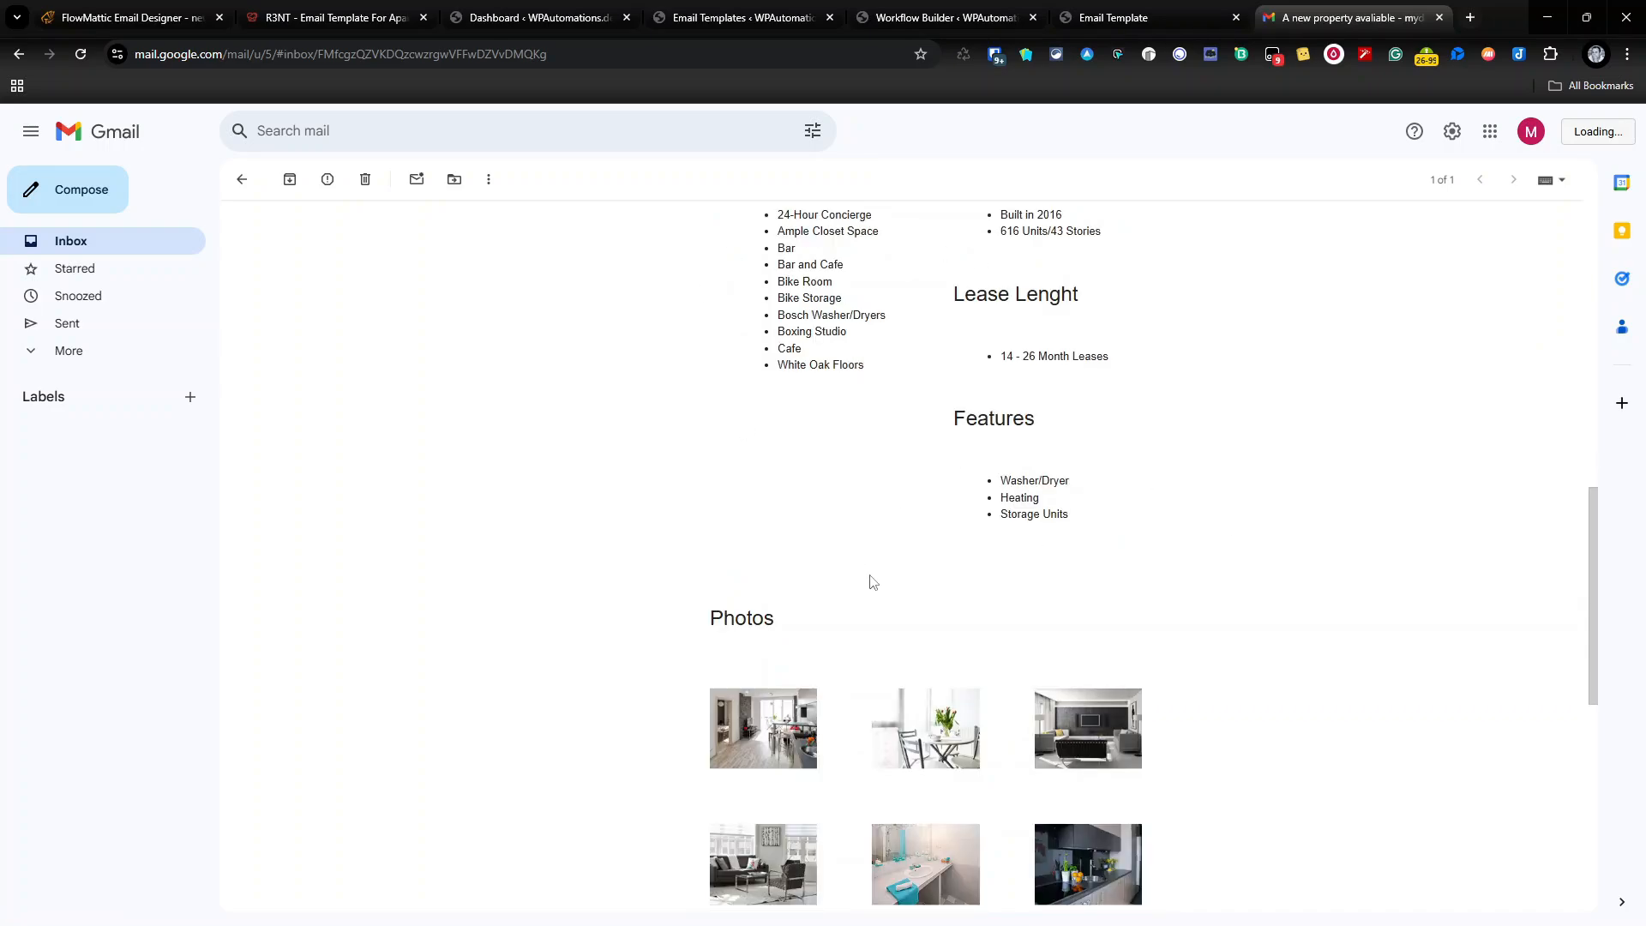
scroll(834, 595, "down", 2)
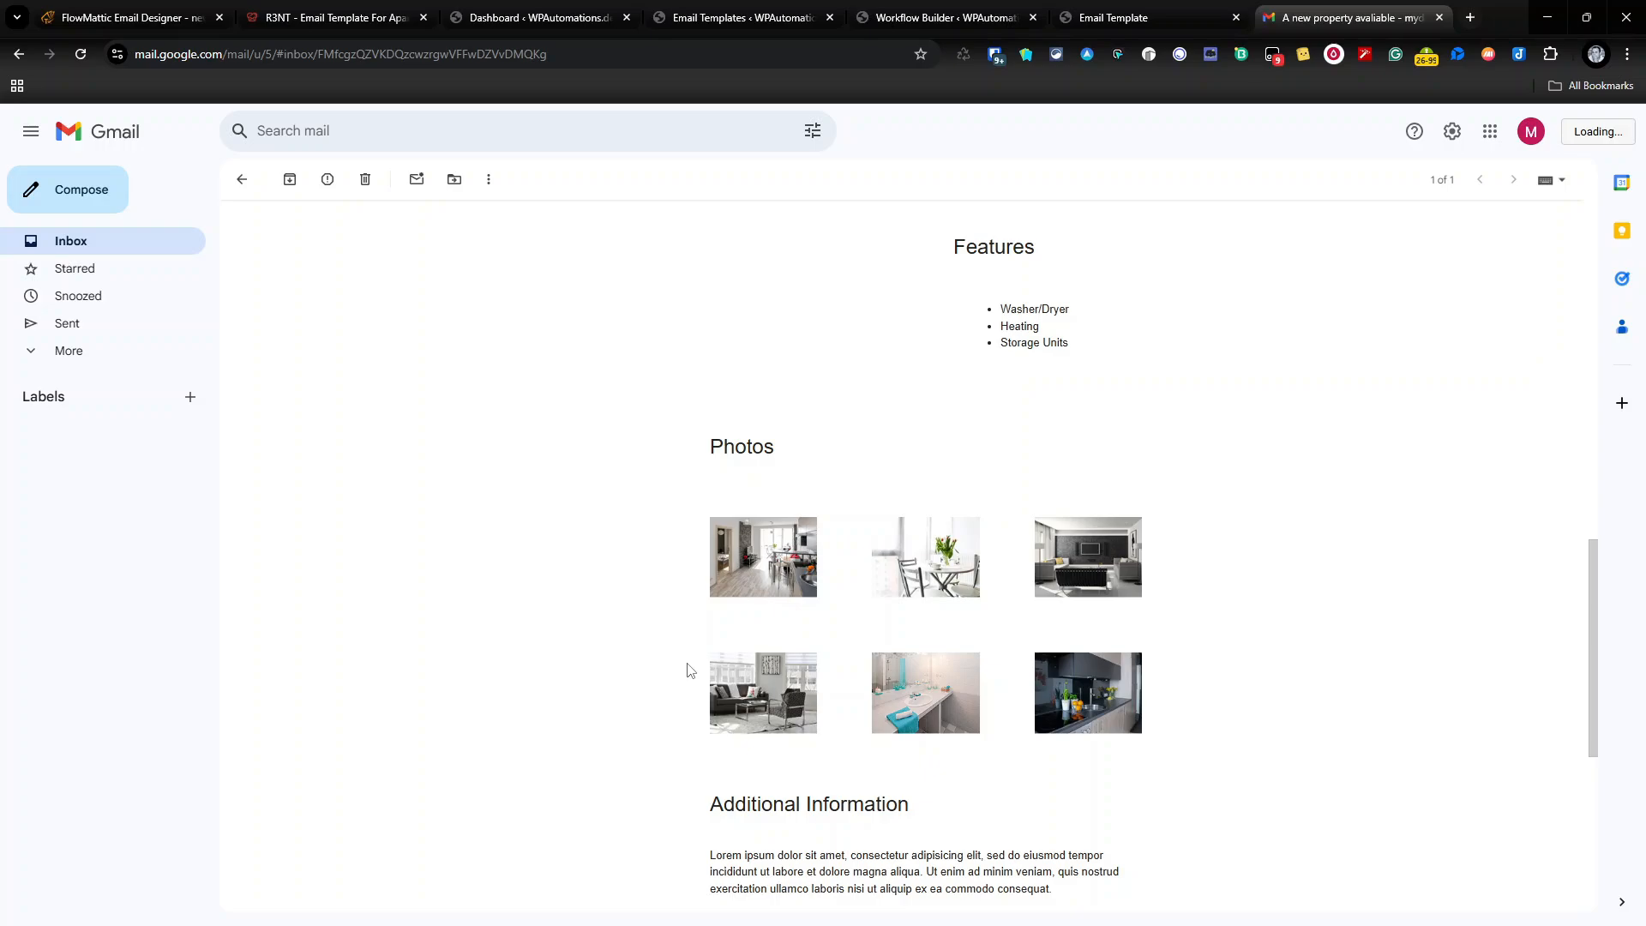
scroll(933, 385, "up", 14)
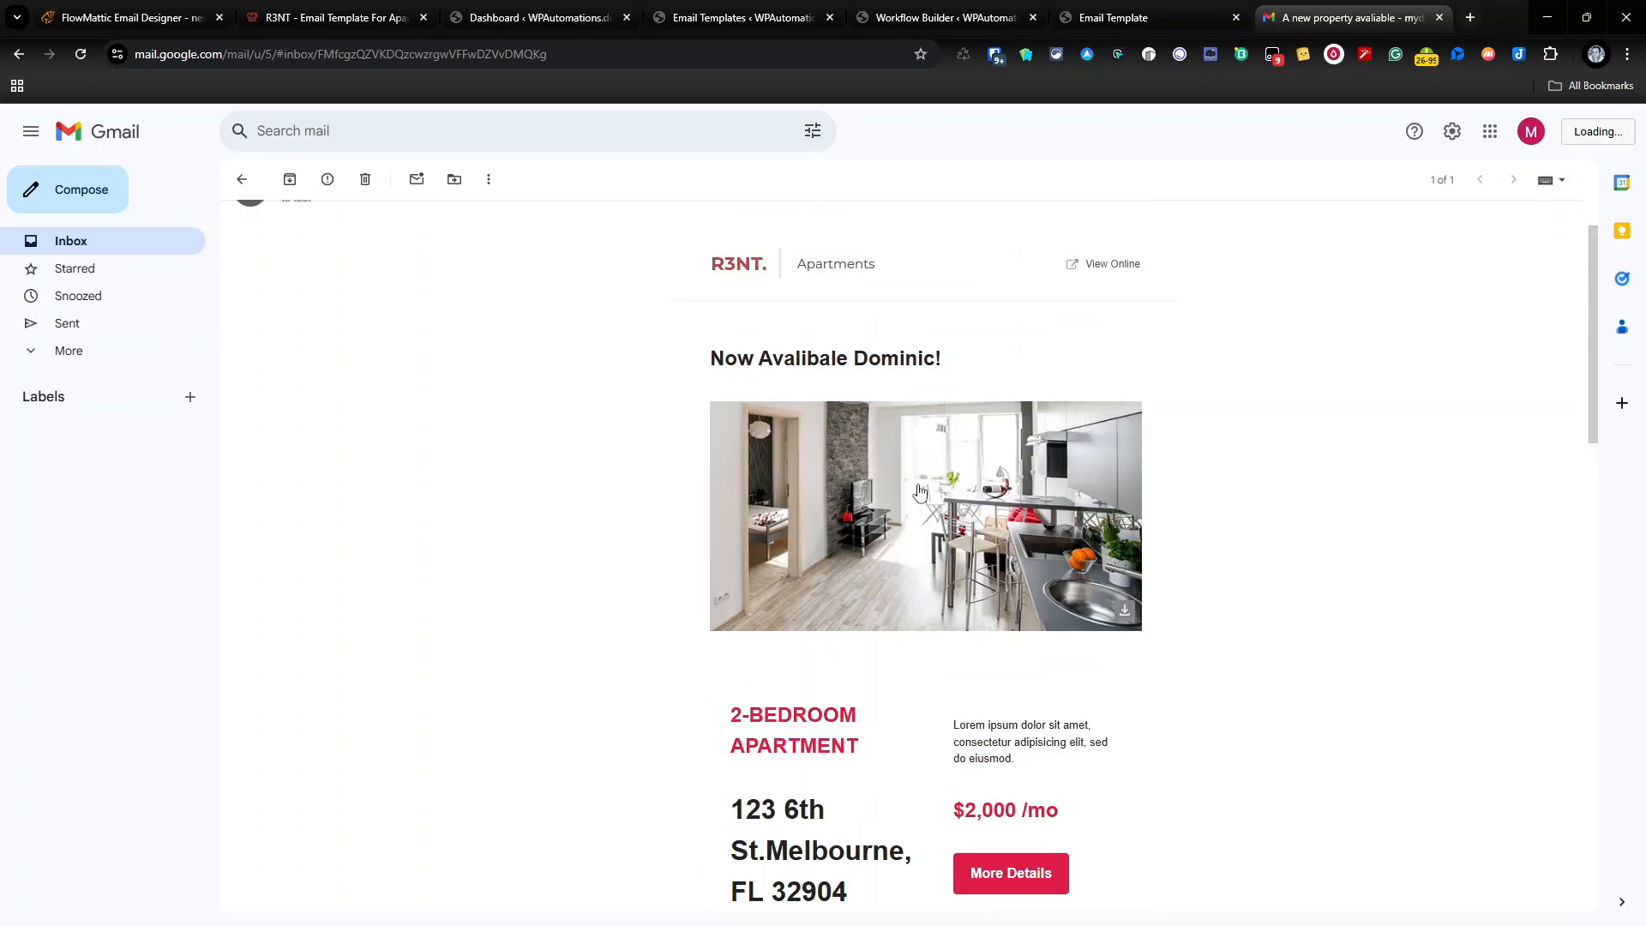
scroll(842, 823, "down", 3)
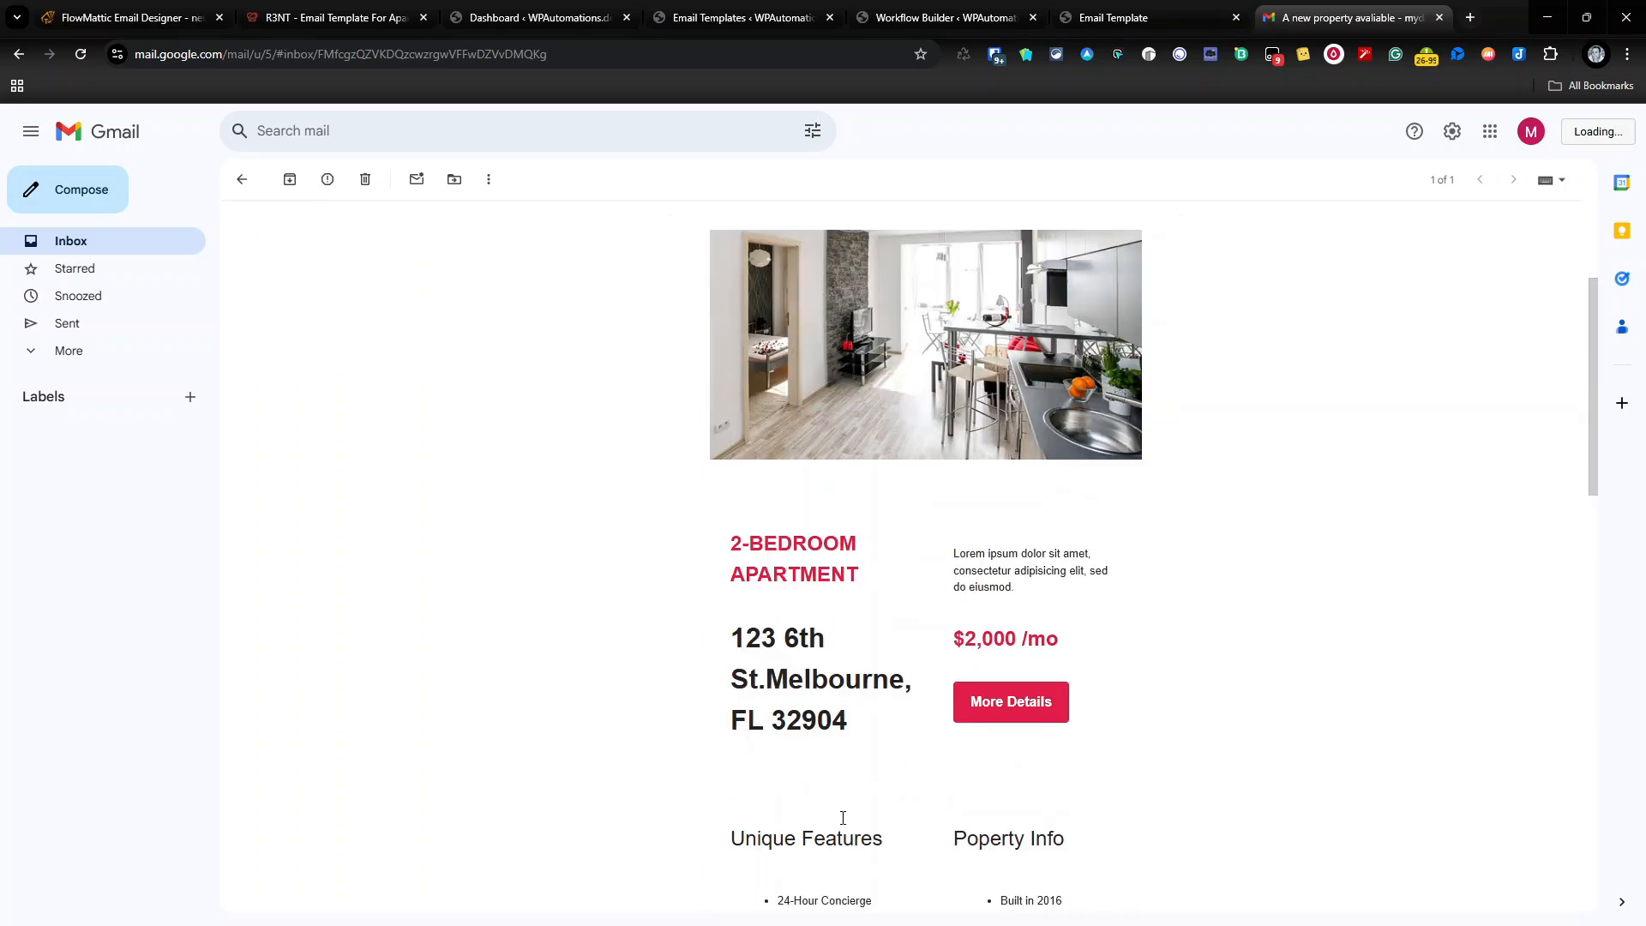
scroll(845, 821, "down", 10)
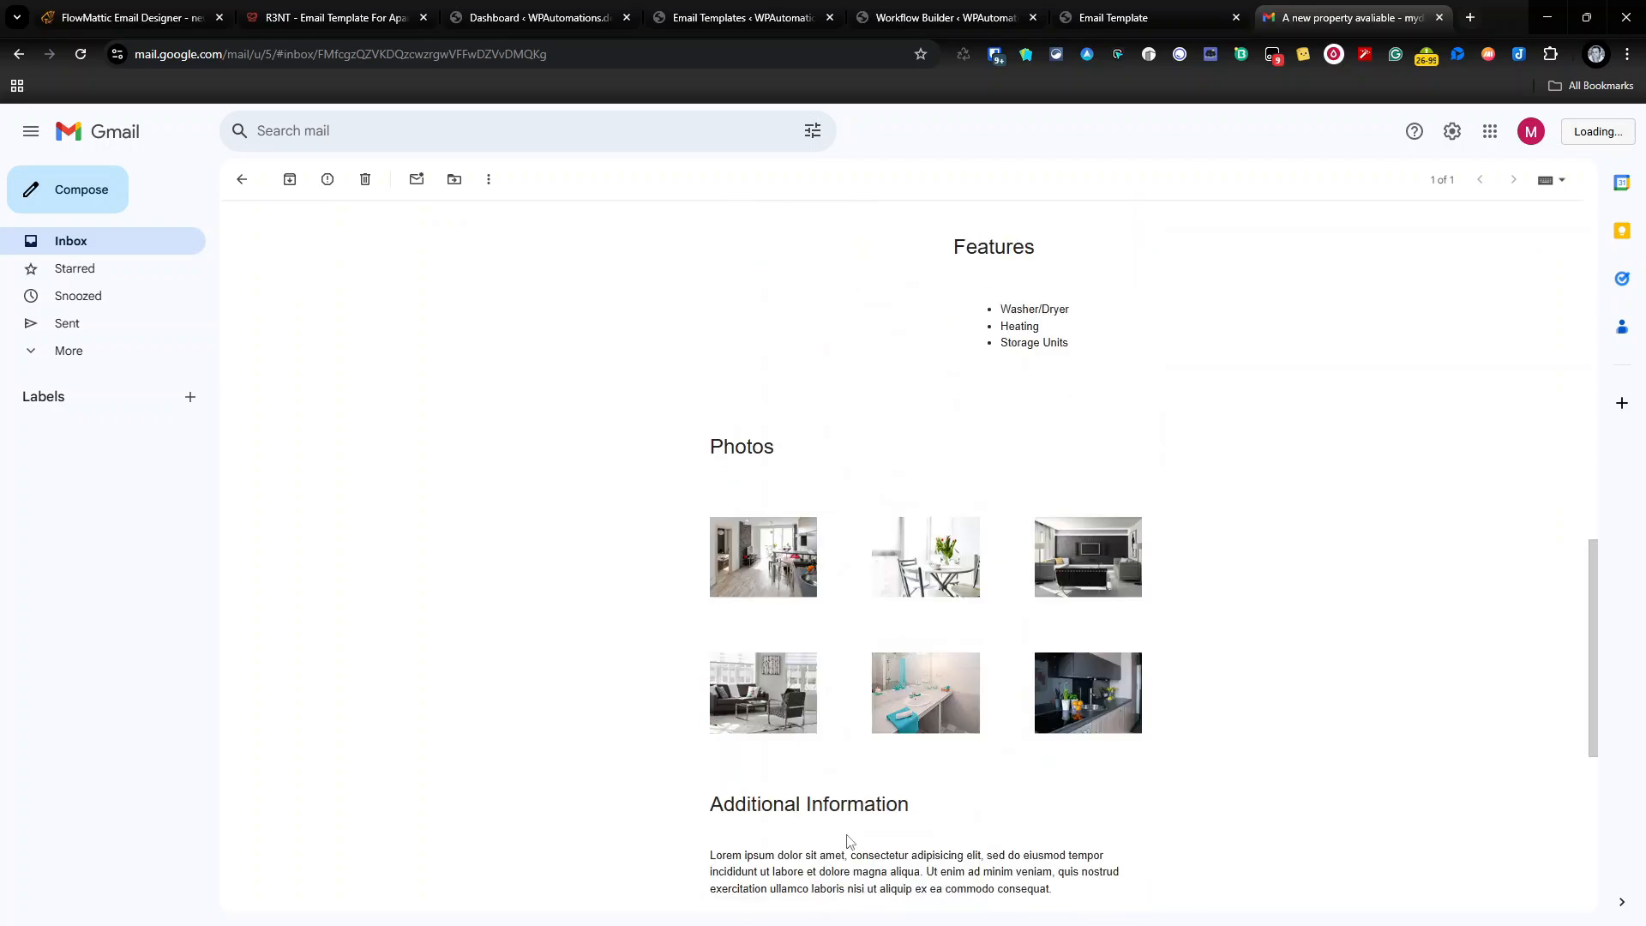
scroll(849, 841, "down", 5)
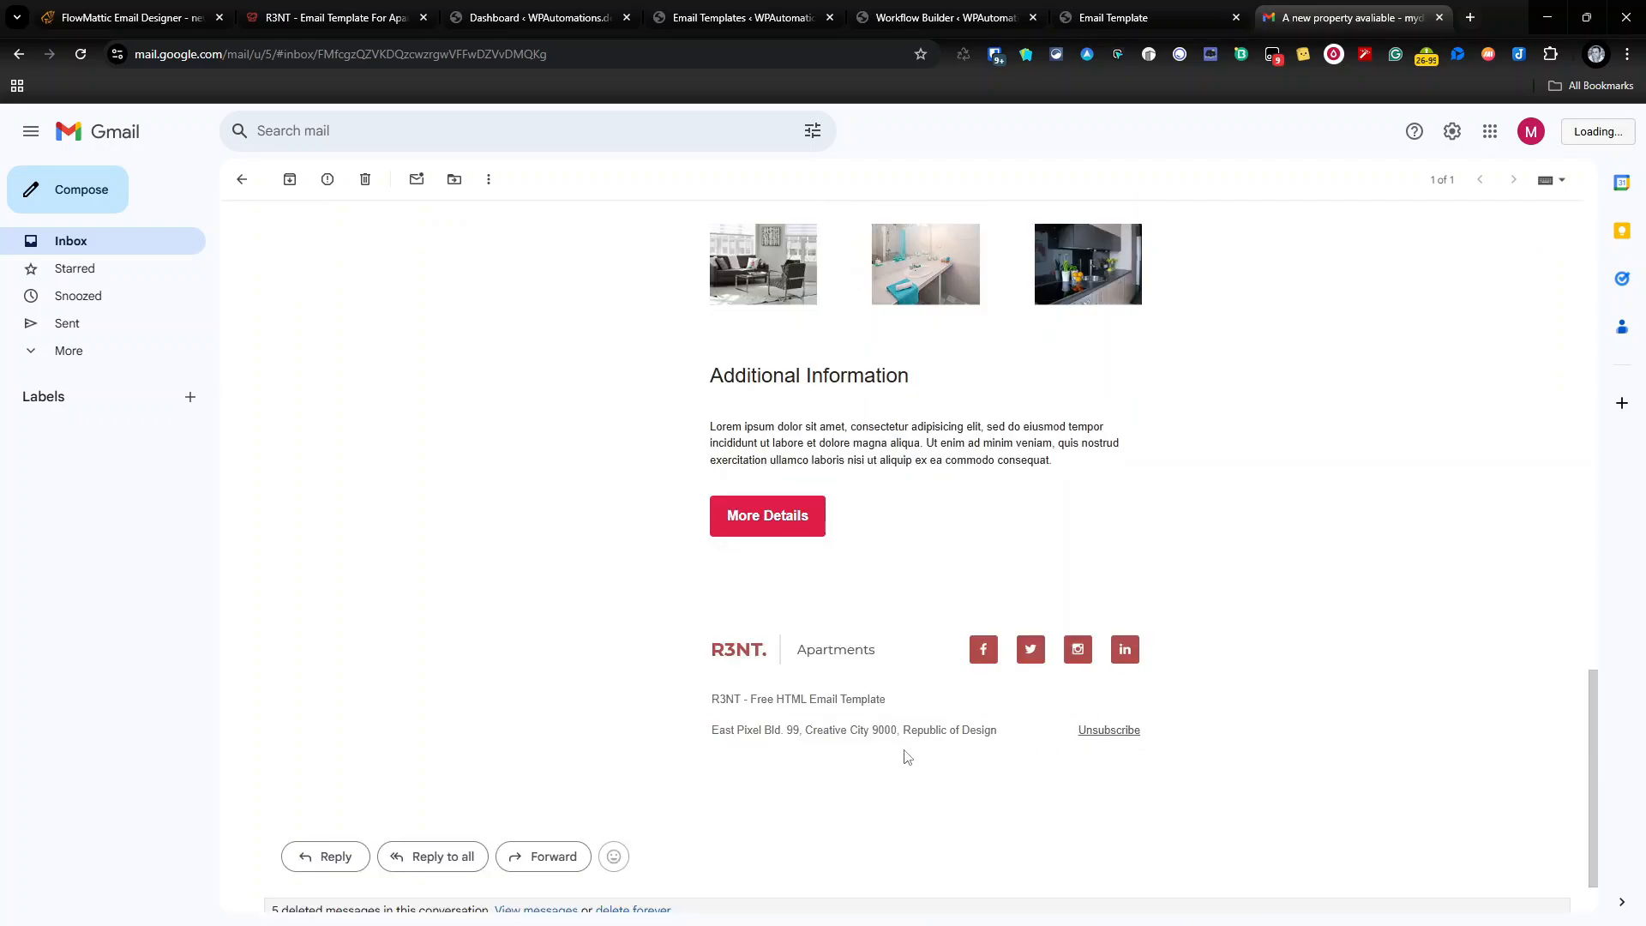
scroll(907, 757, "up", 18)
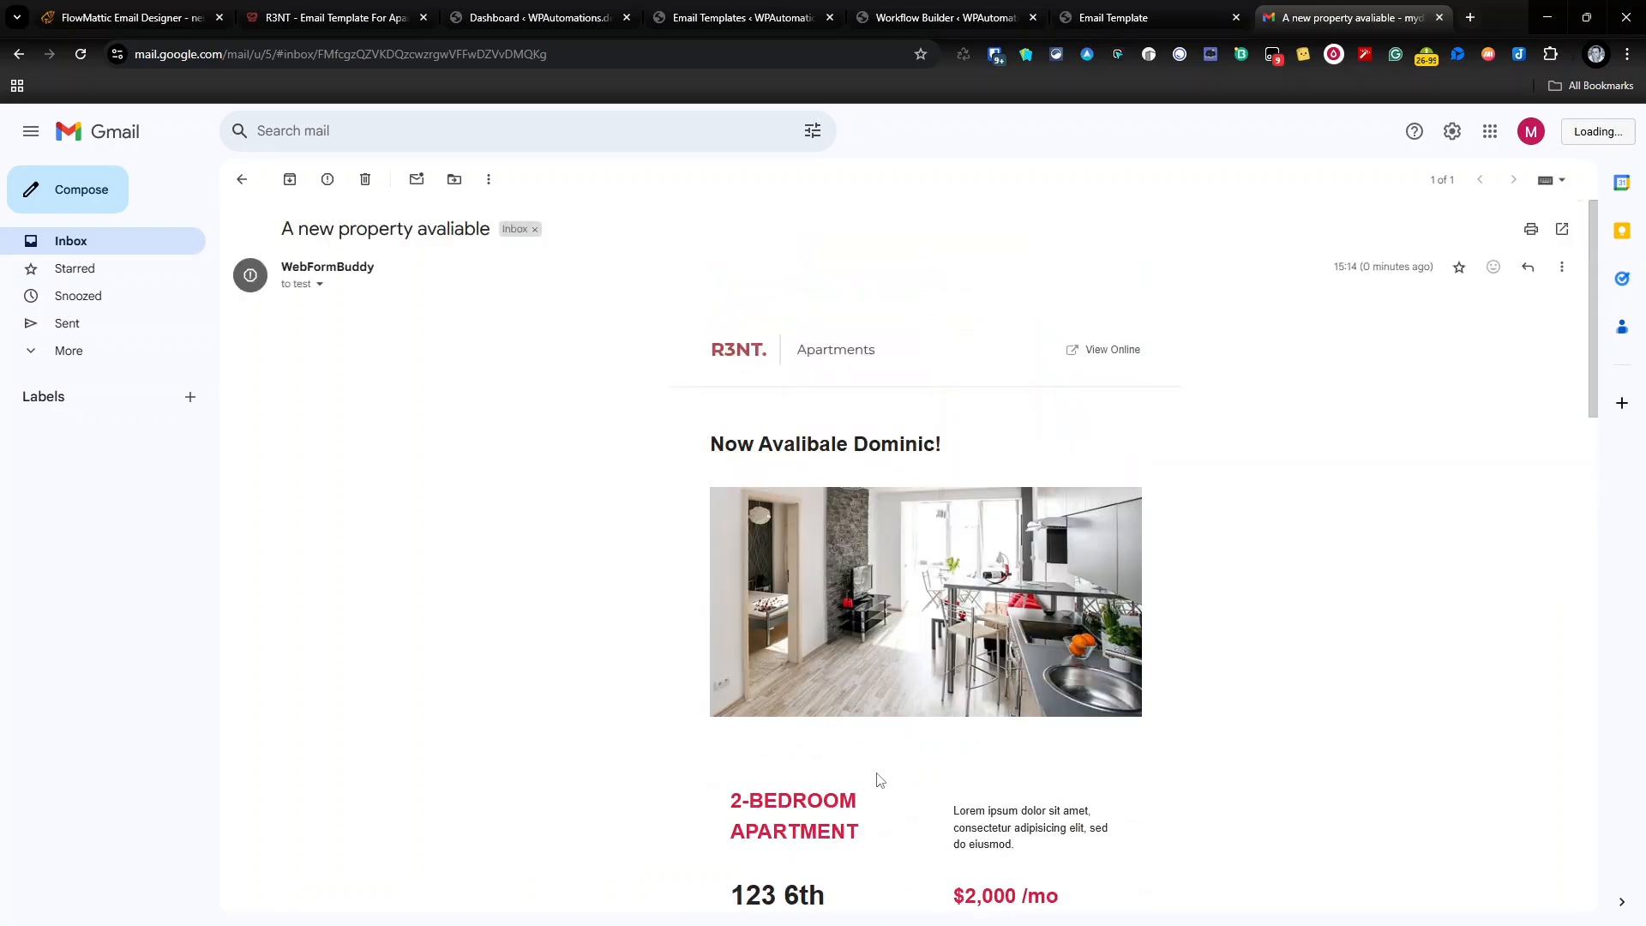